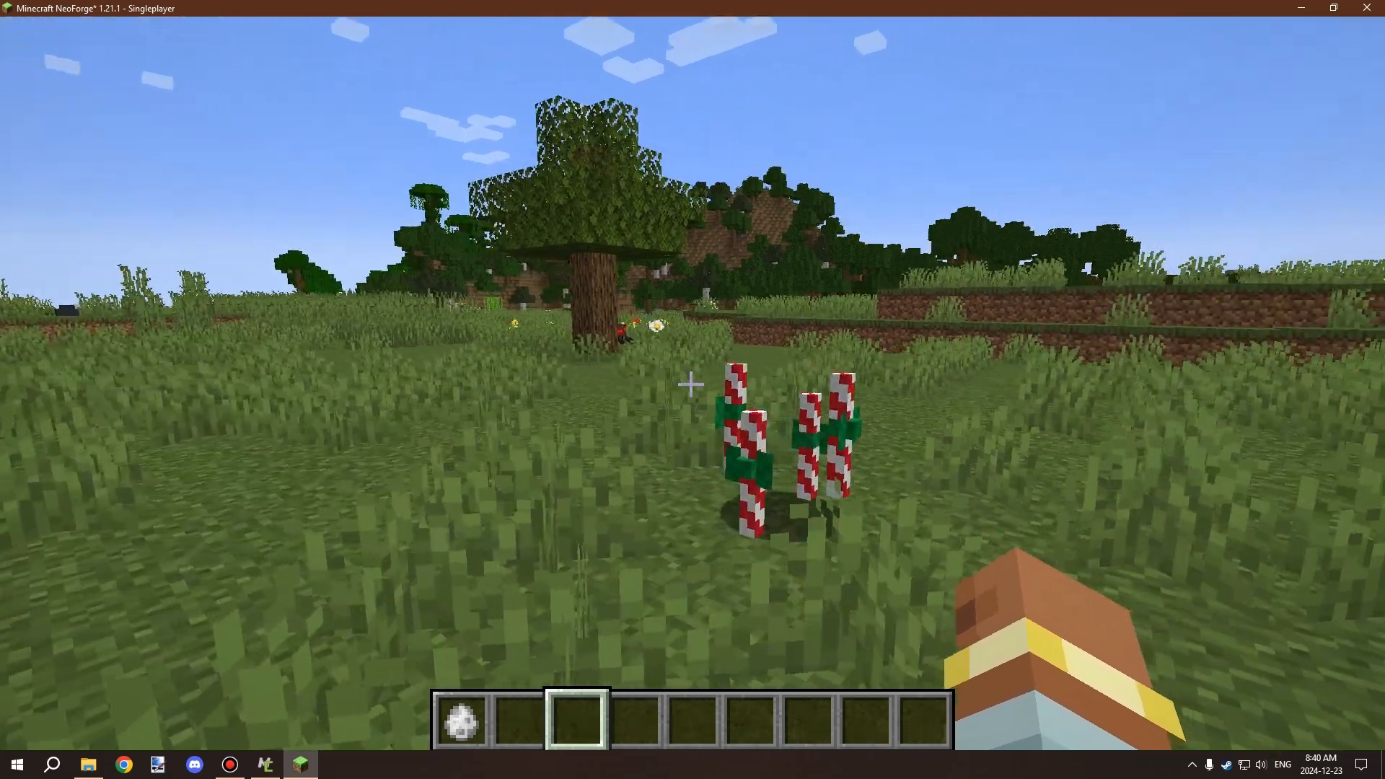
Step: Walk around the floating candy canes in the Minecraft world to examine their motion from several sides
key(w)
key(d)
key(d)
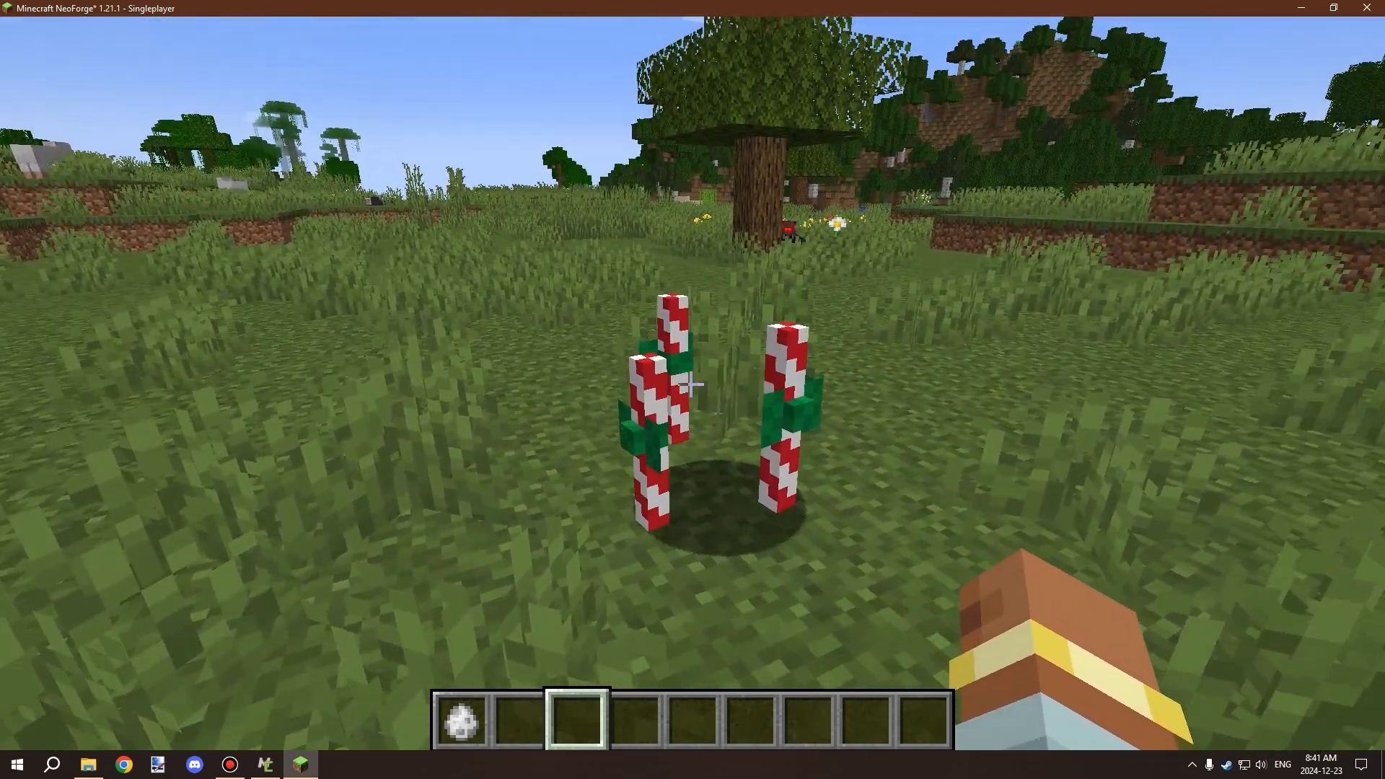
key(a)
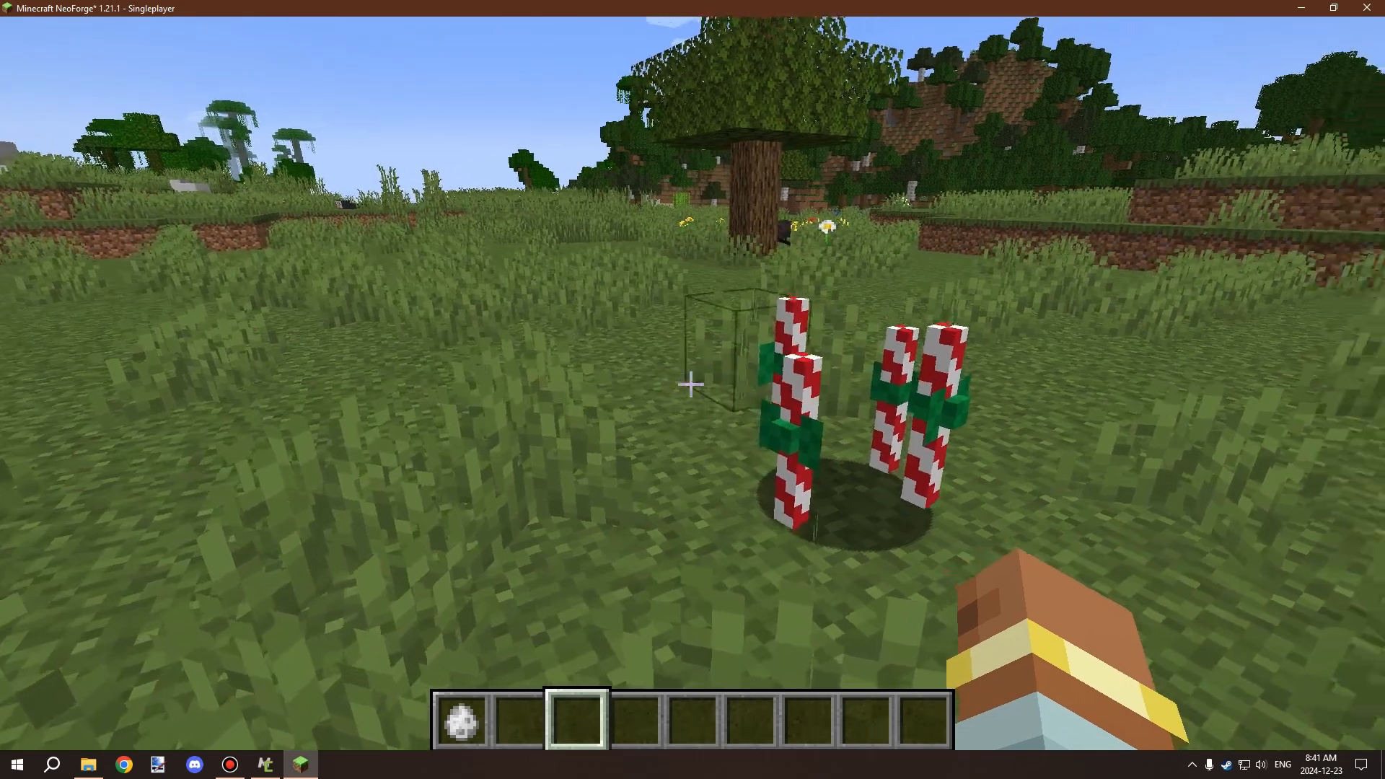
key(w)
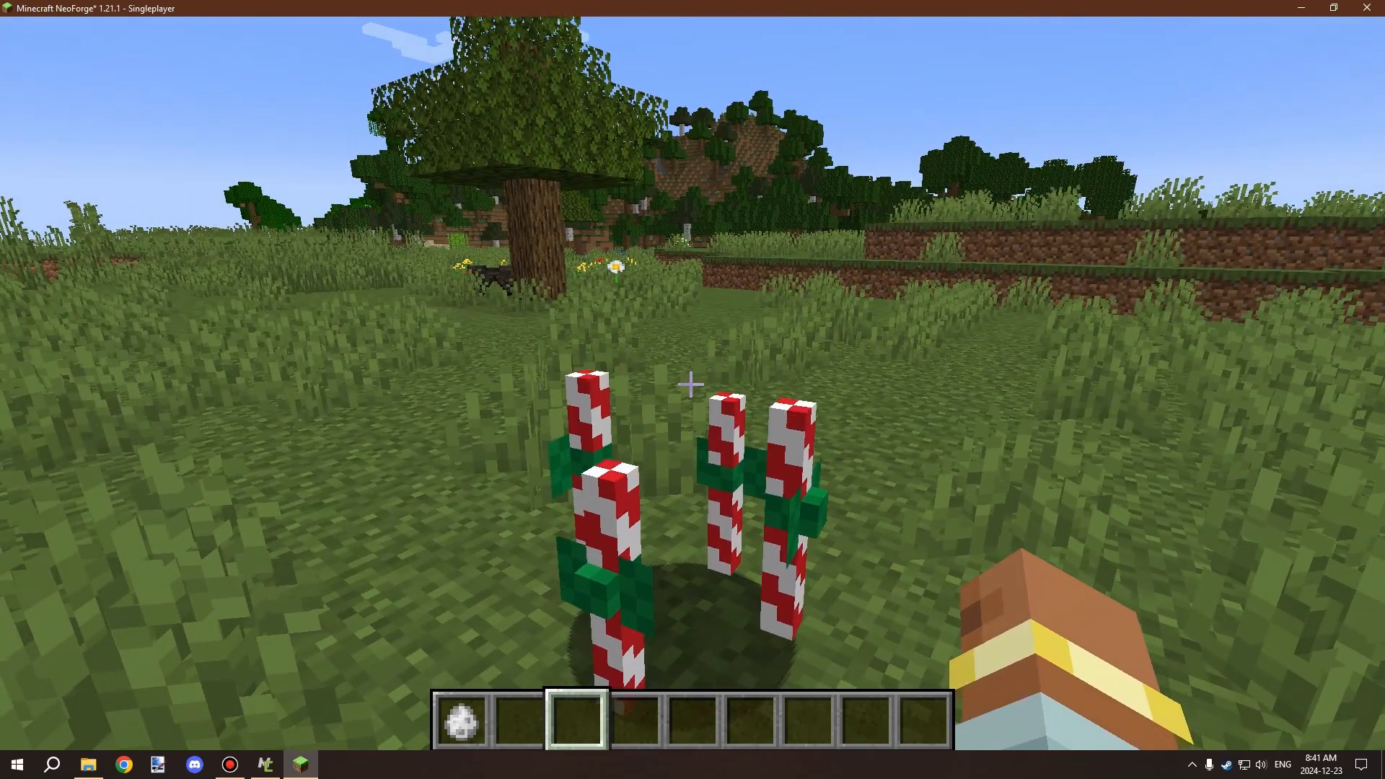
key(a)
key(s)
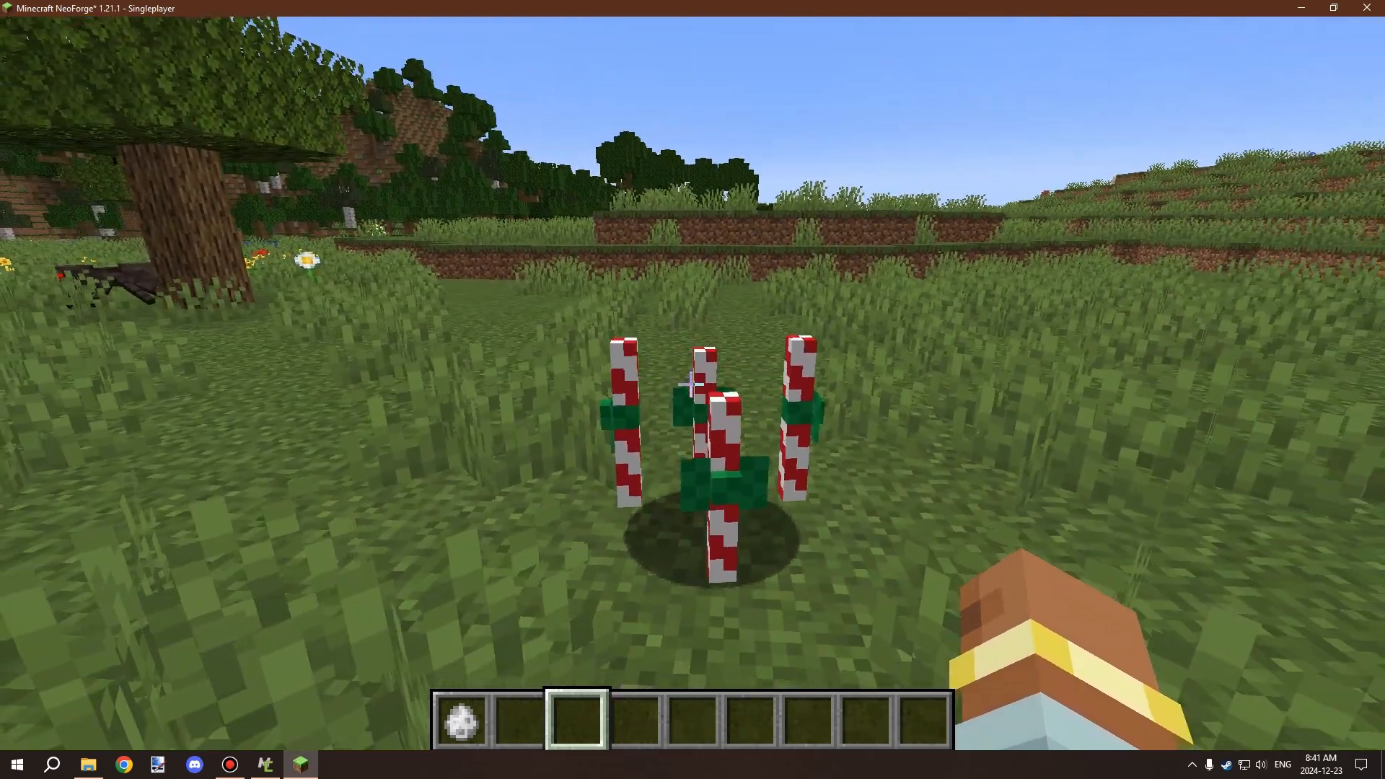
key(d)
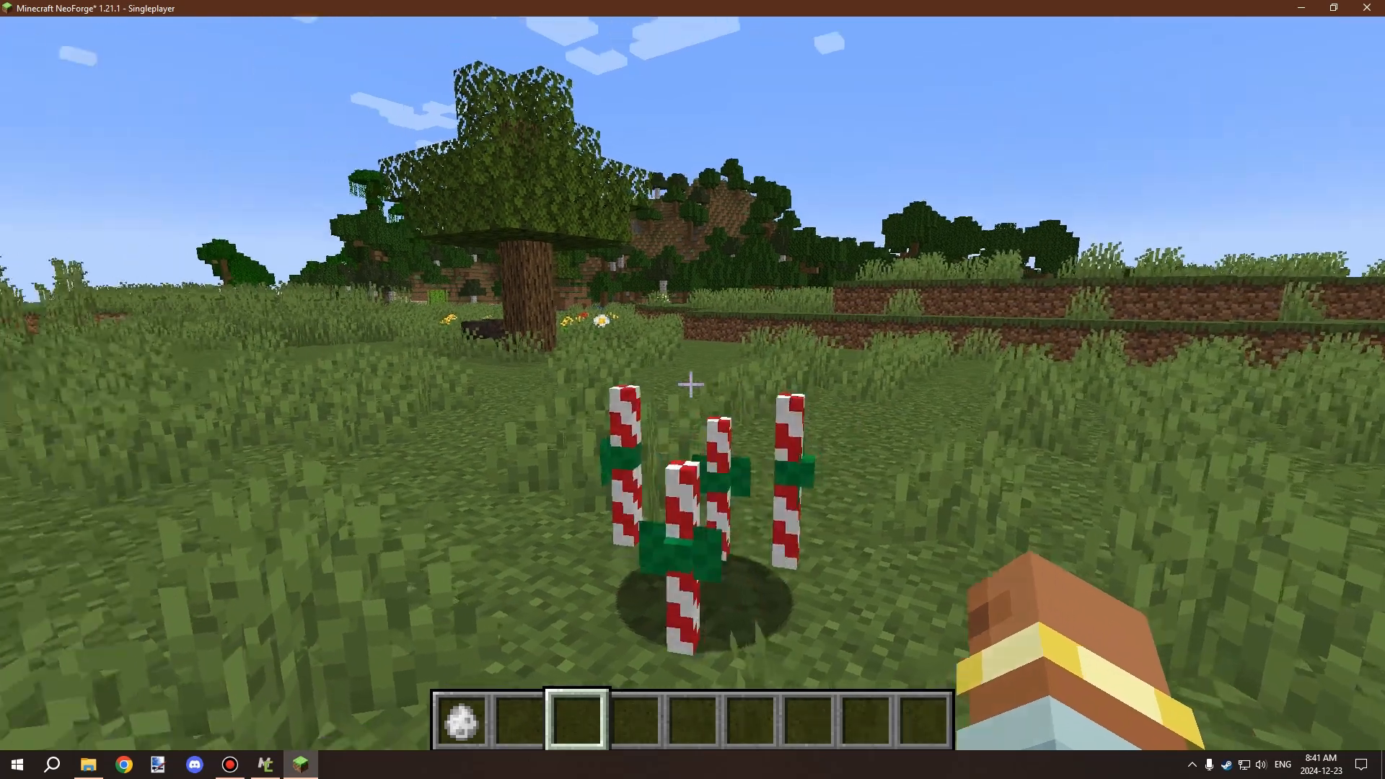
key(d)
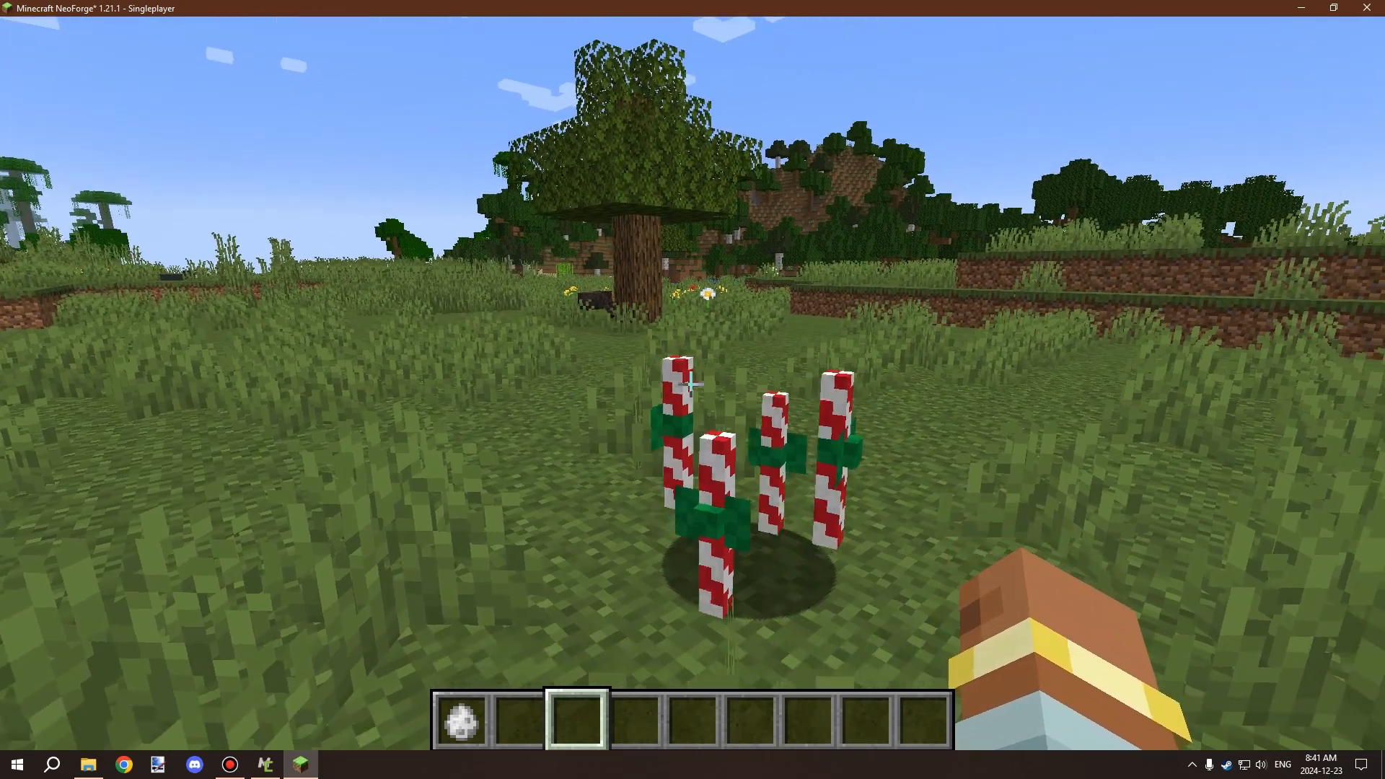
key(d)
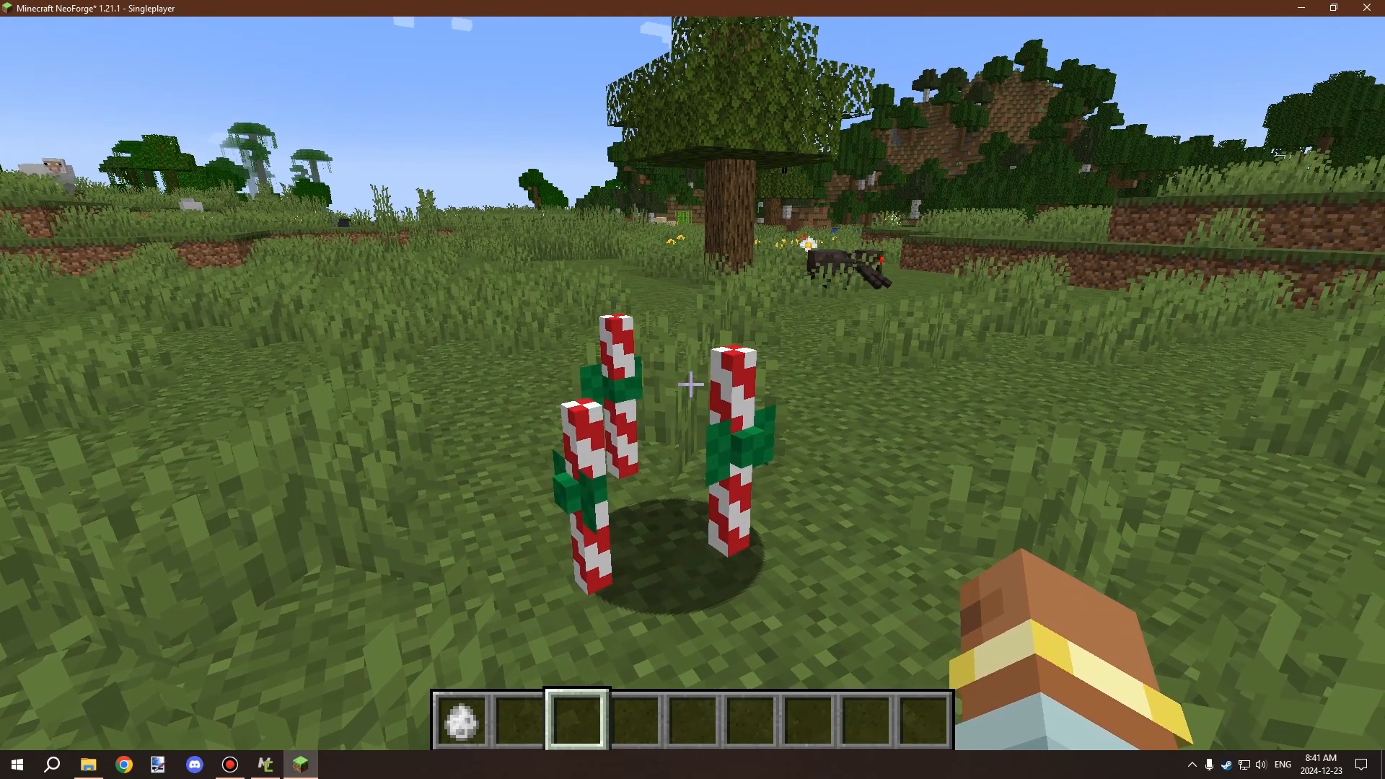
key(a)
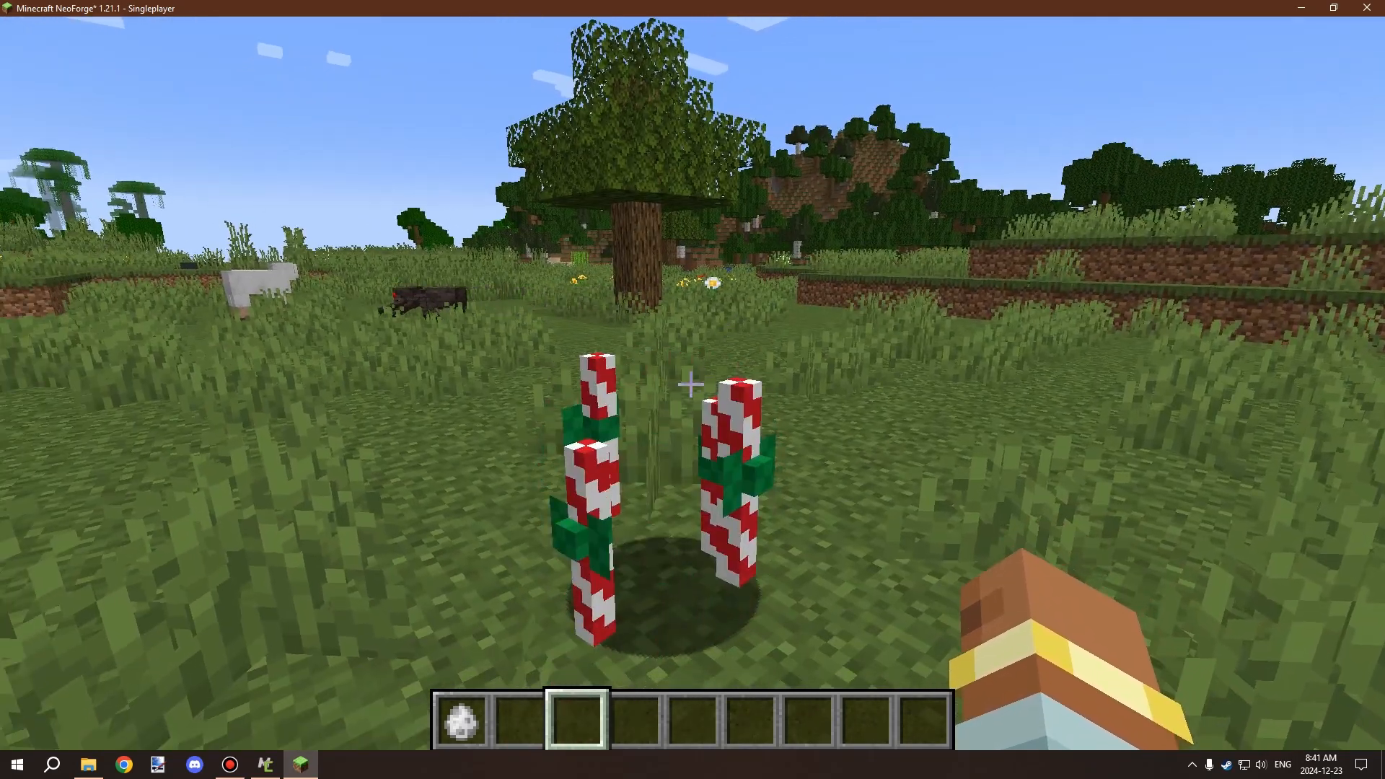
key(w)
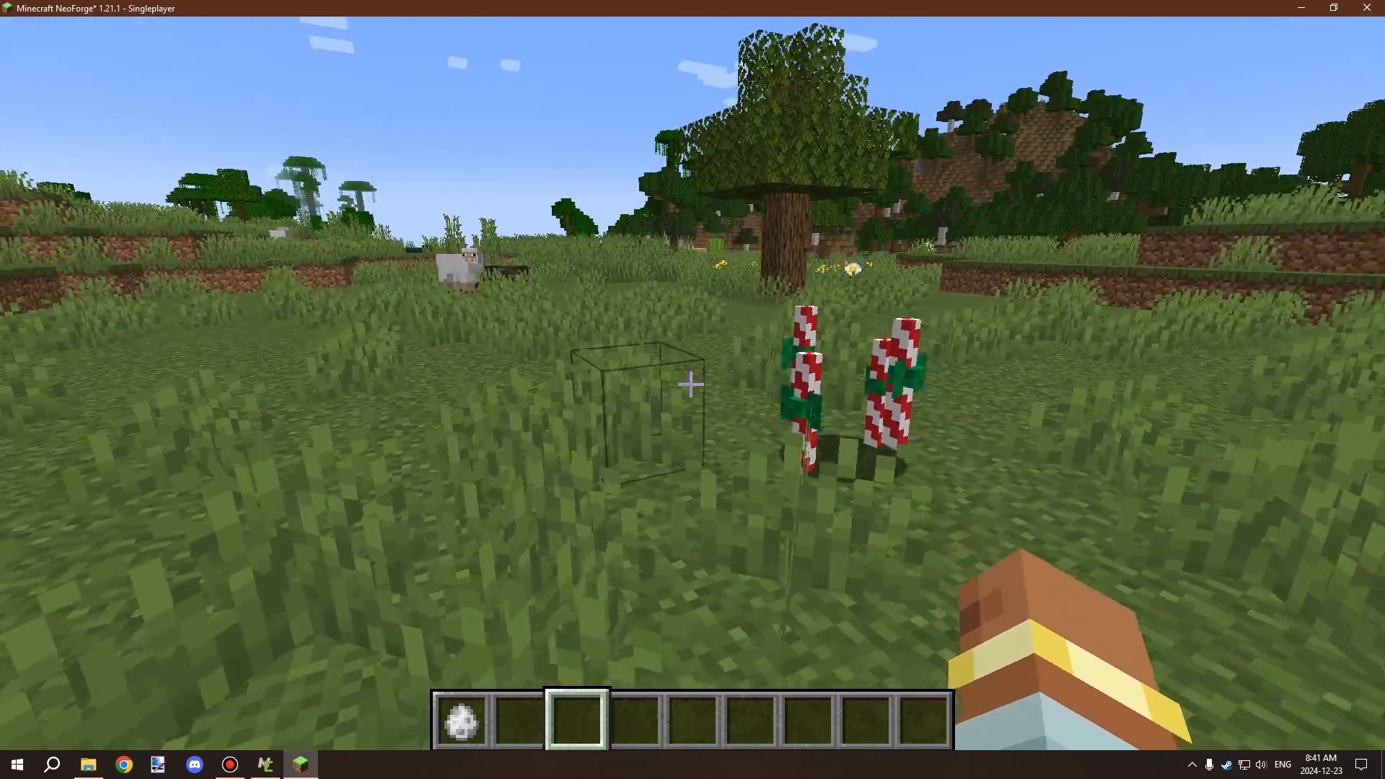
key(w)
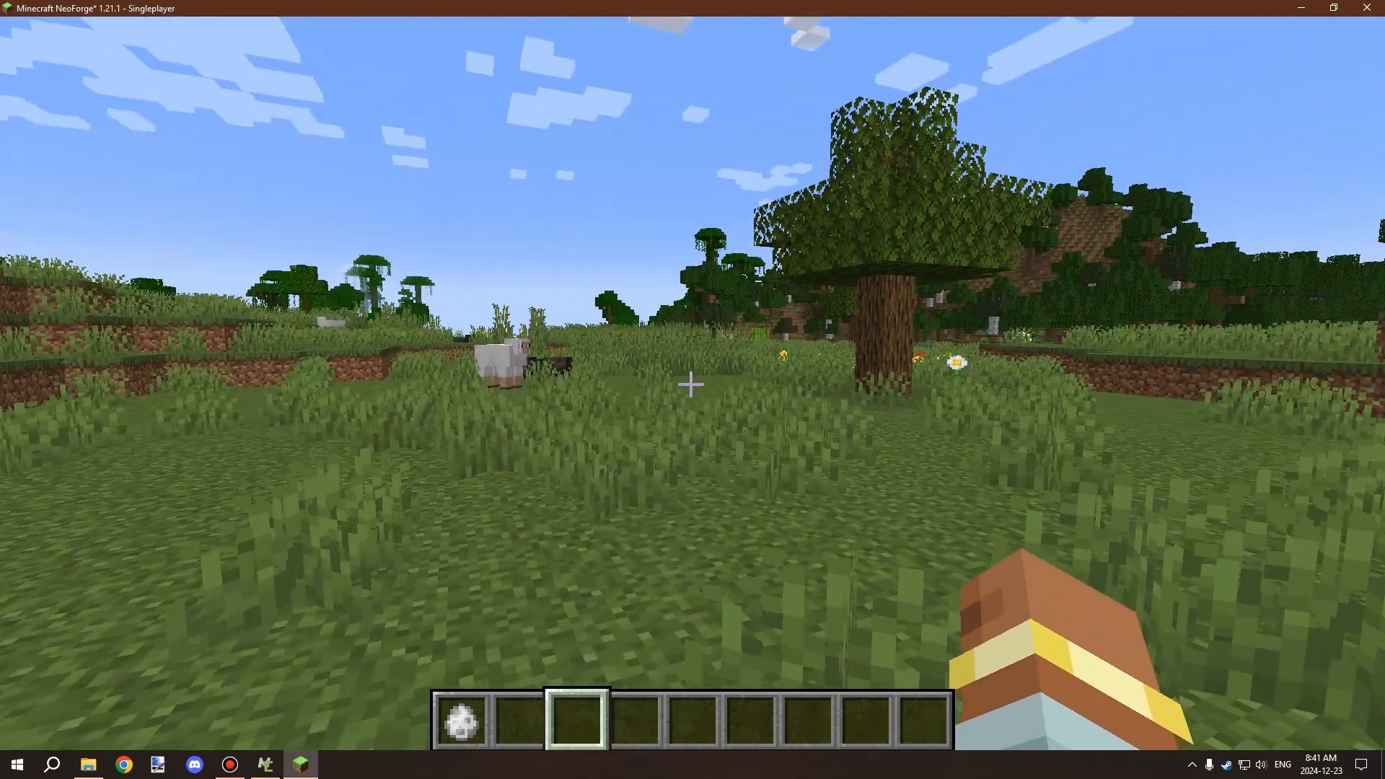
key(s)
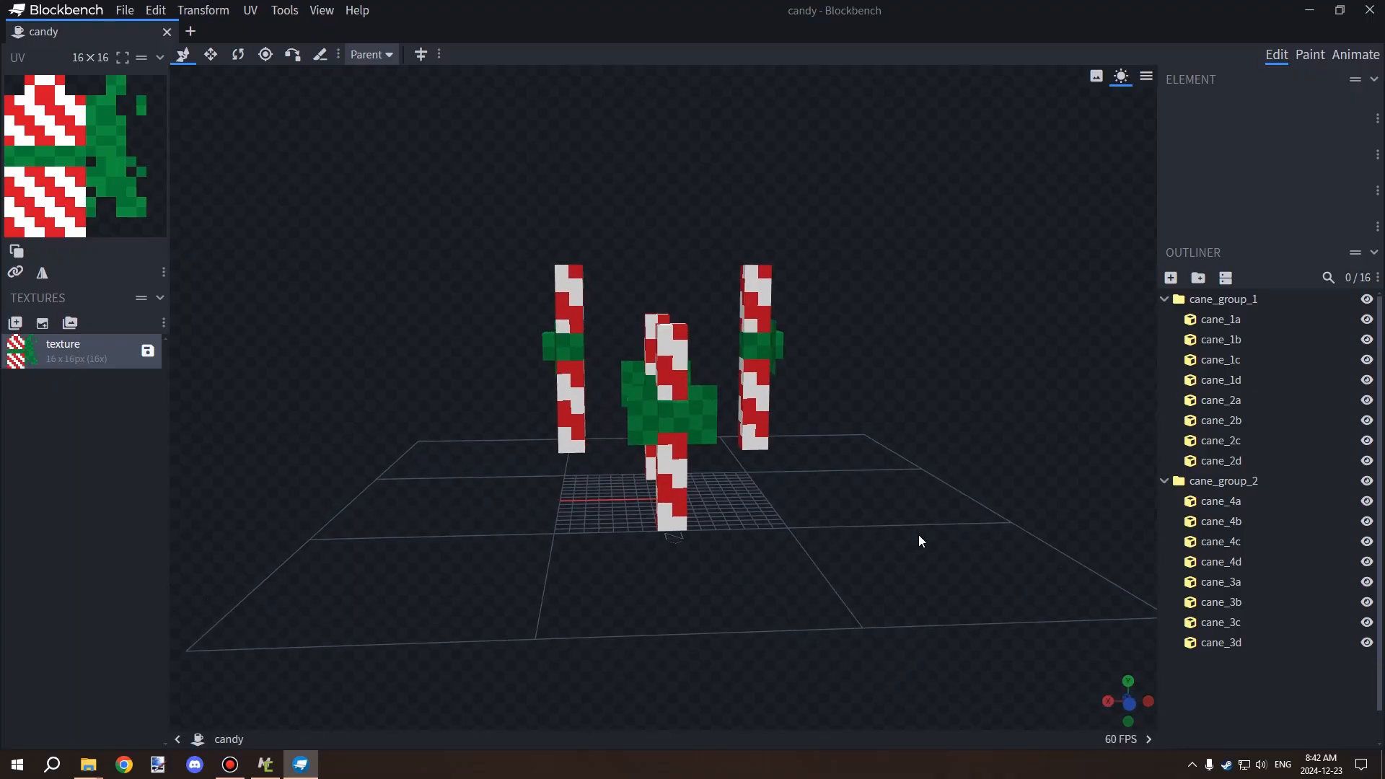
Step: Switch to Blockbench and look through the new model formats, including Modded Entity, without starting a project
drag(920, 536, 898, 543)
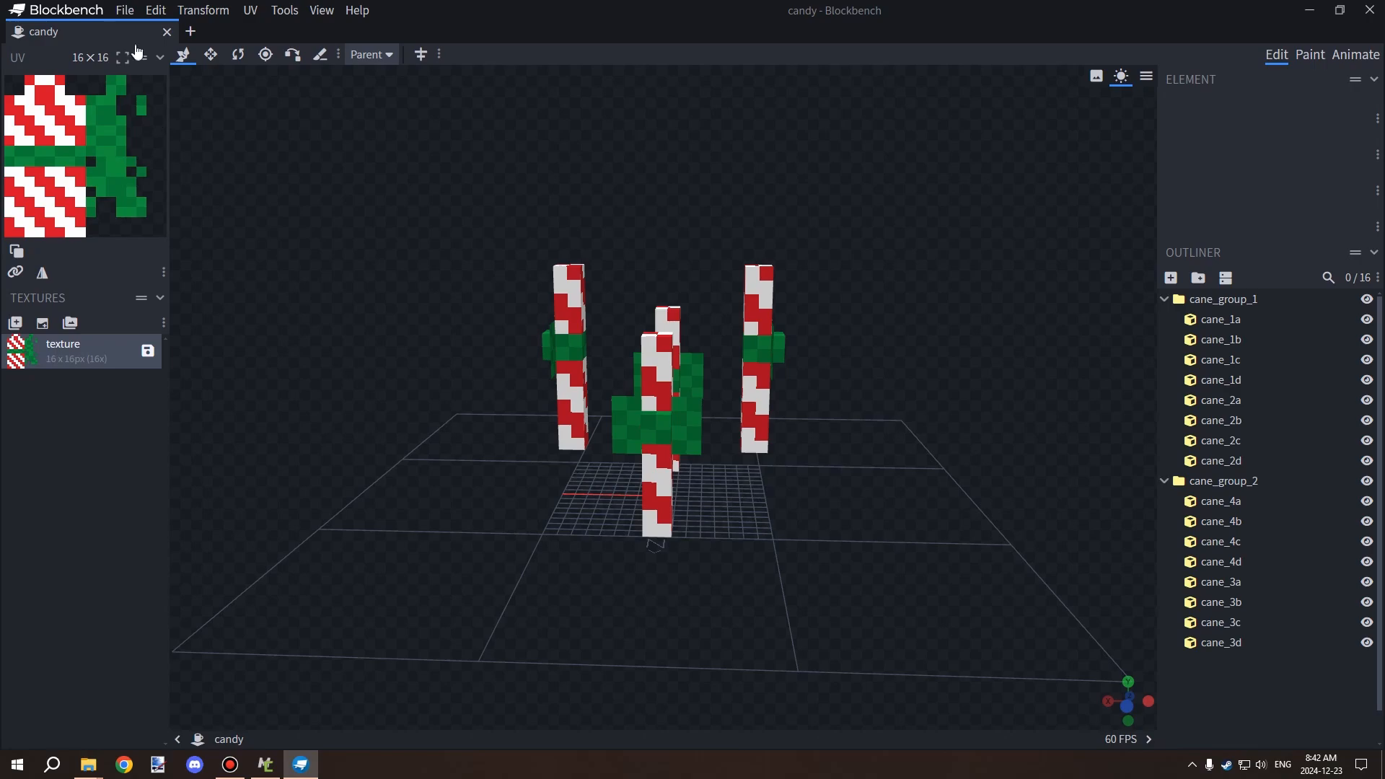
click(125, 11)
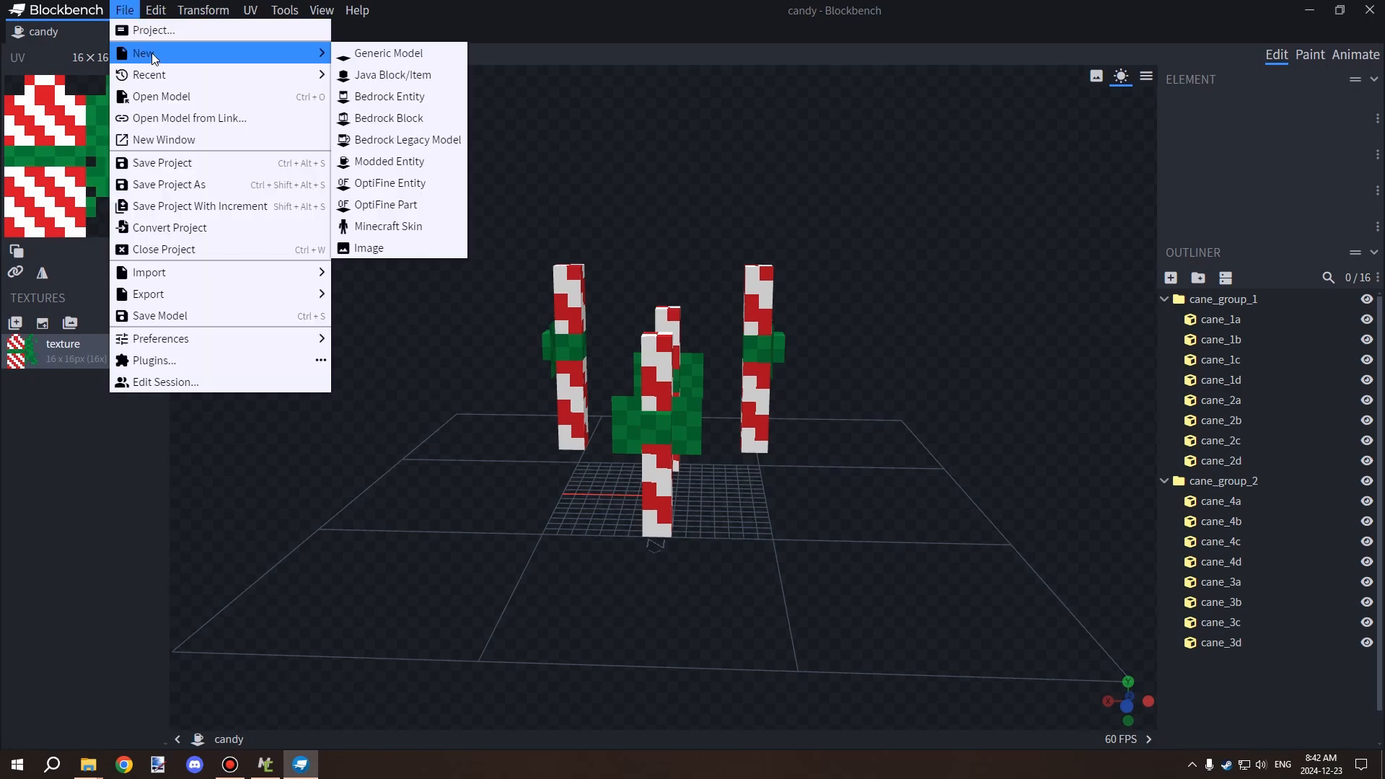
mouse_move(332, 52)
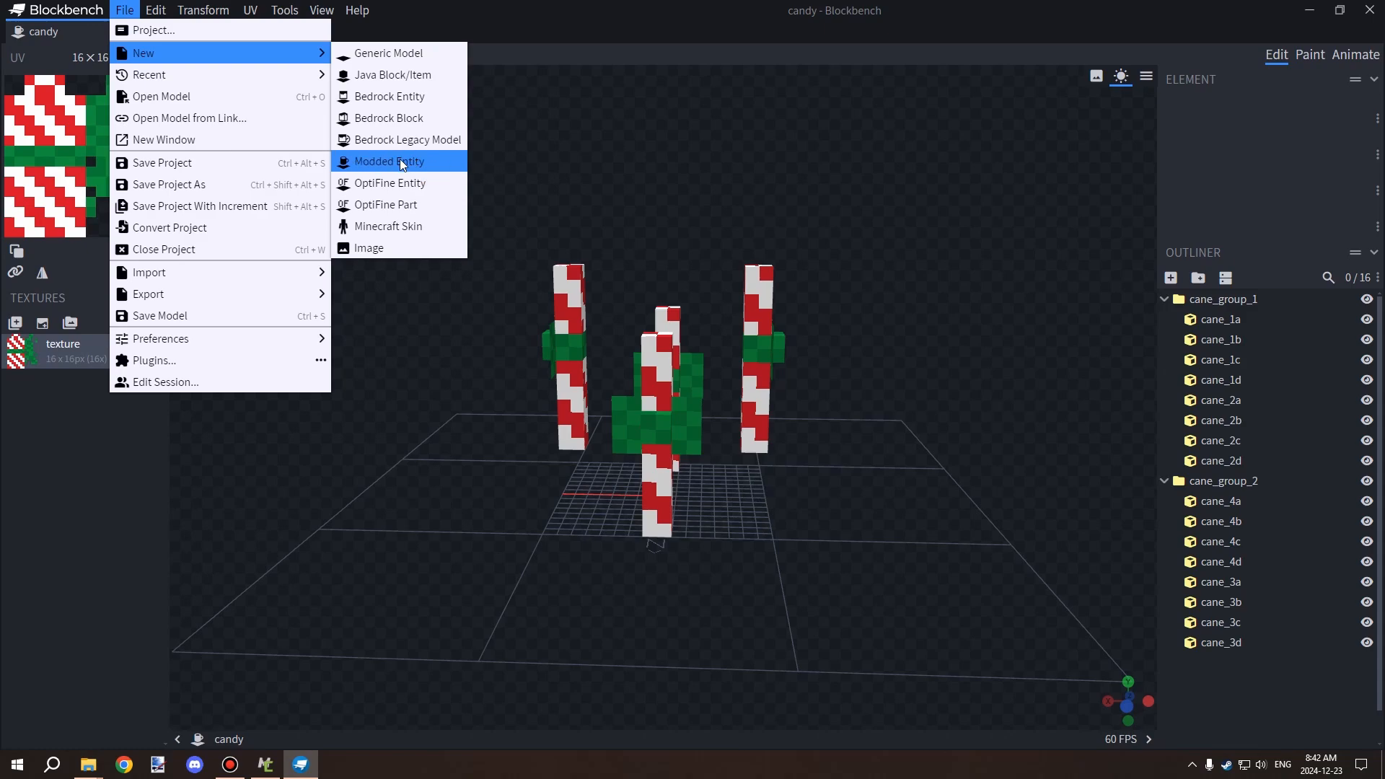
mouse_move(358, 9)
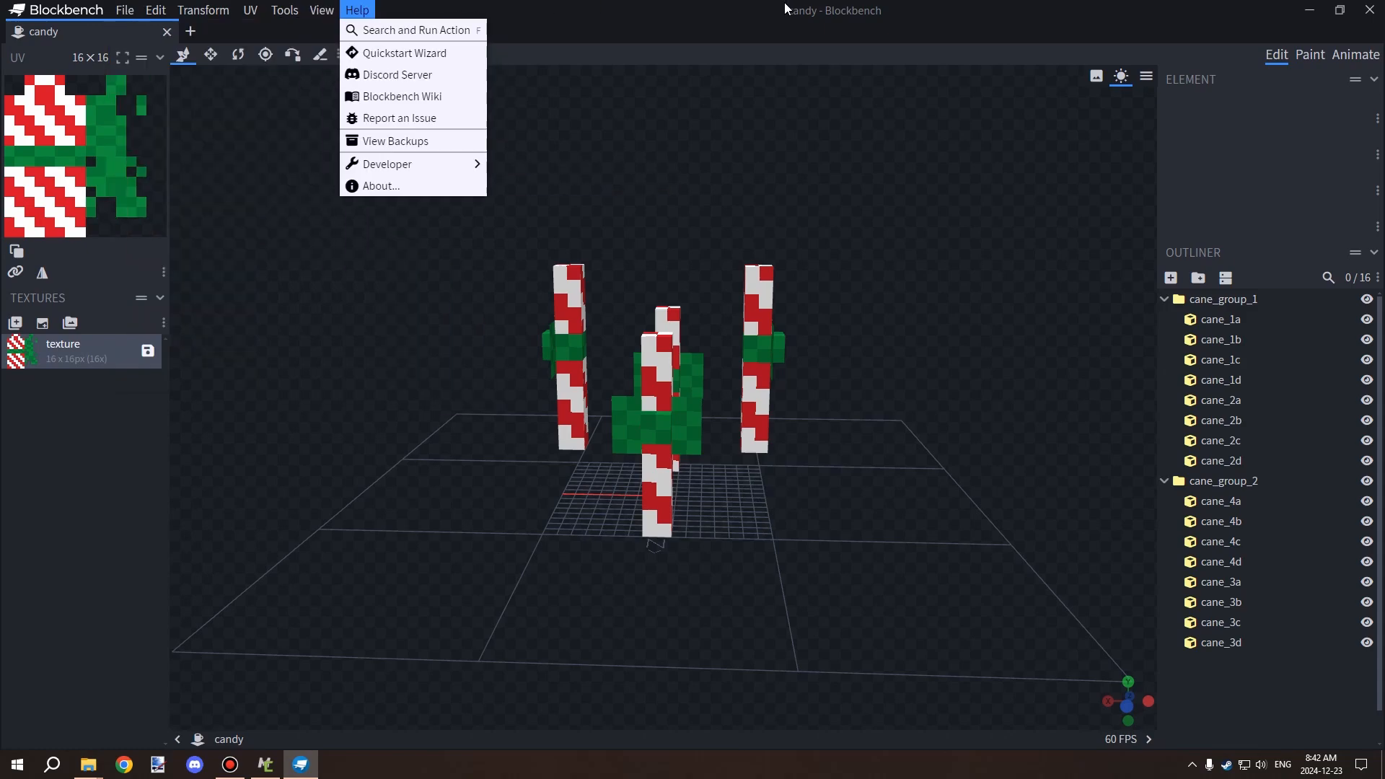
click(736, 29)
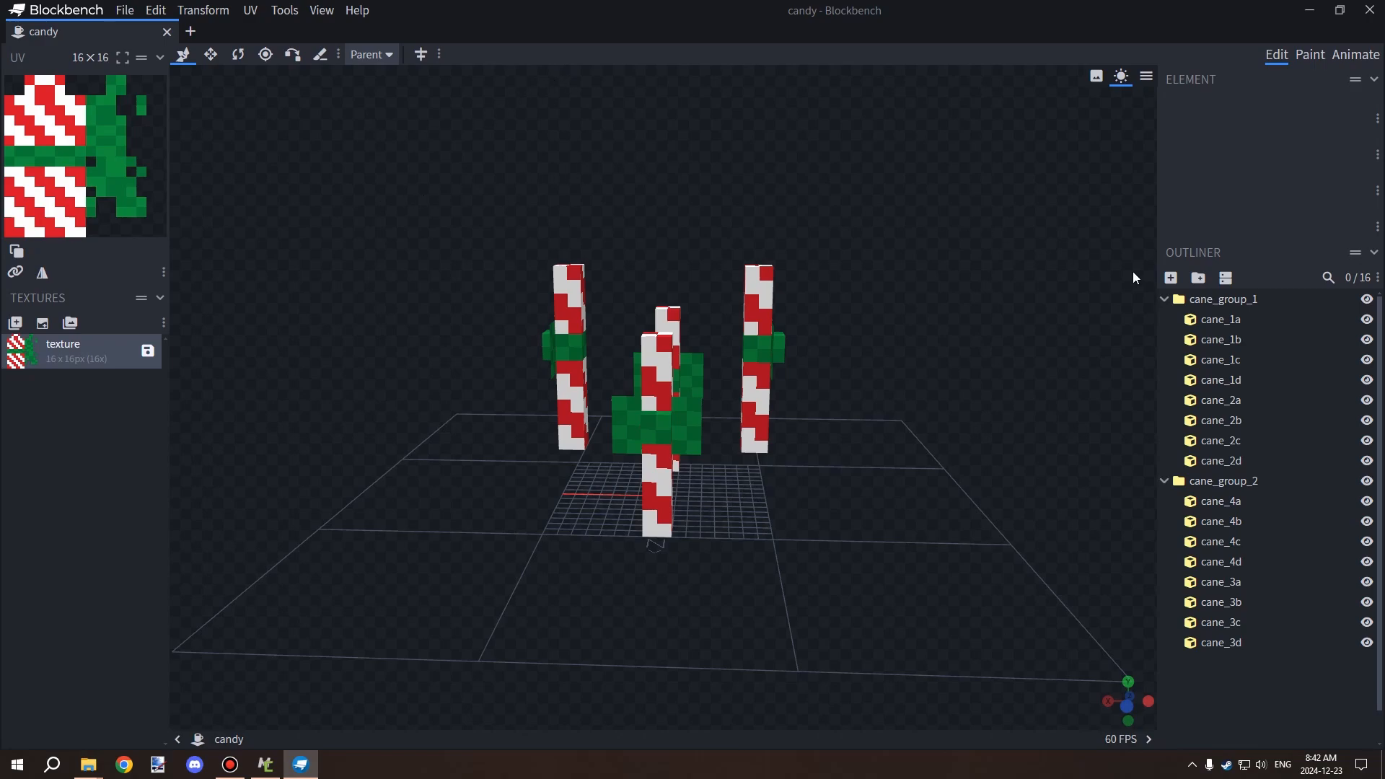
Step: Inspect individual canes and the contents of cane_group_1 and cane_group_2 from different angles
drag(889, 510, 586, 159)
click(540, 217)
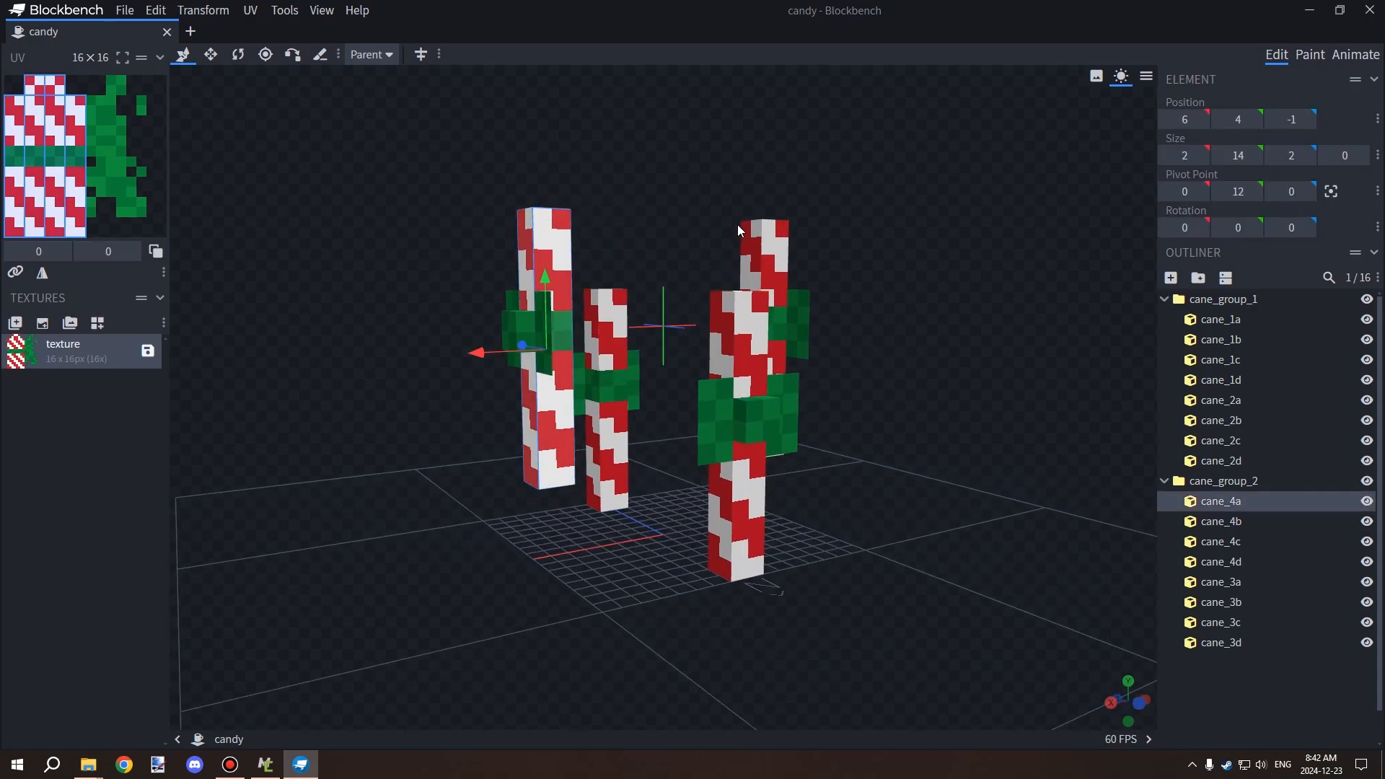
click(748, 232)
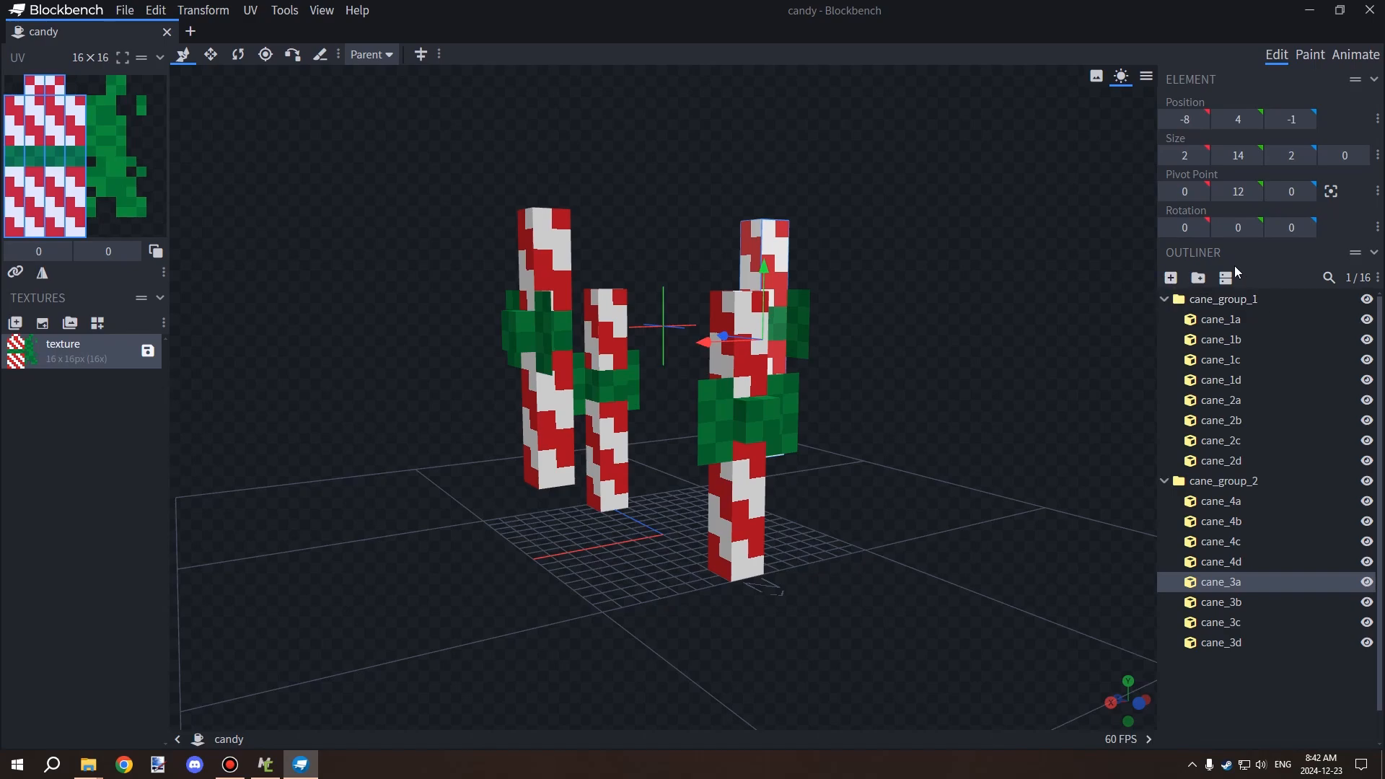
click(1188, 299)
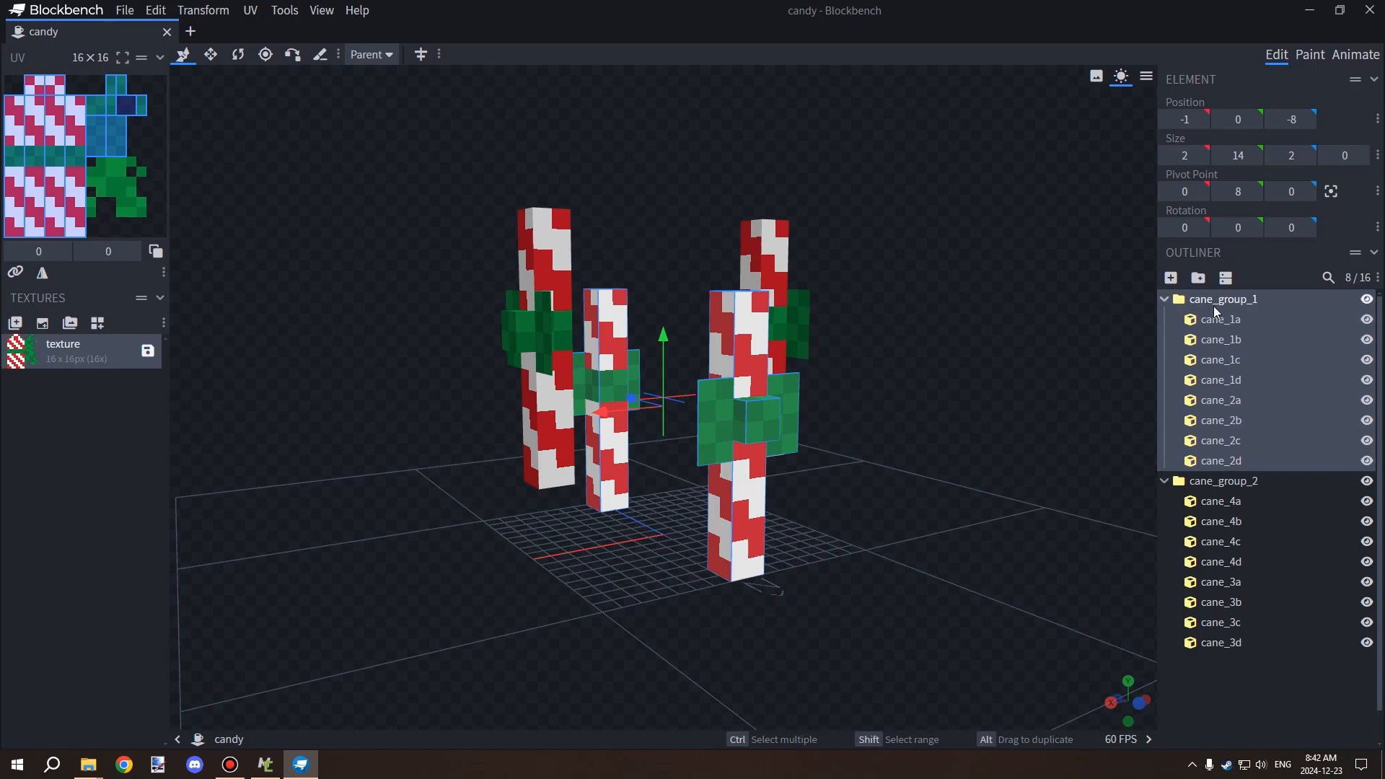
click(1220, 482)
drag(972, 430, 876, 429)
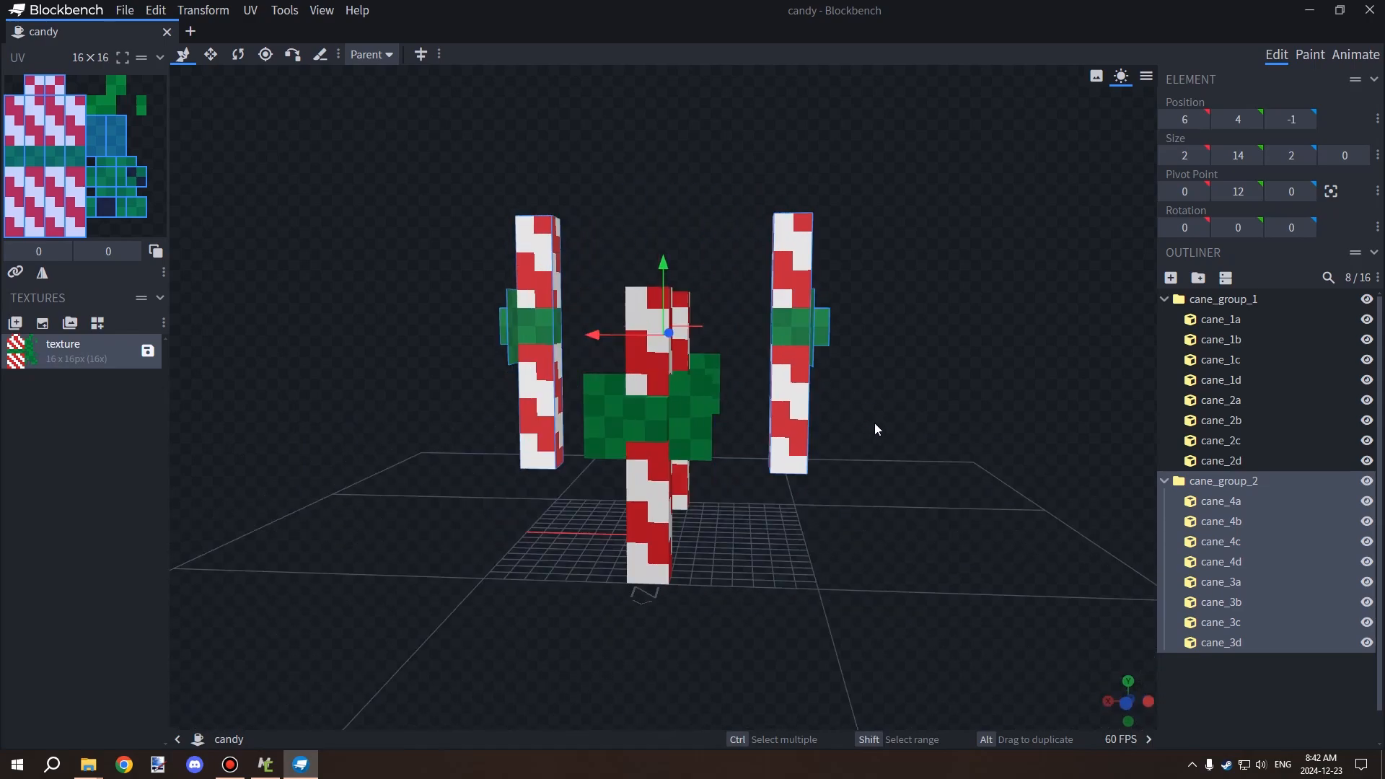
click(1226, 298)
drag(1005, 325, 1024, 387)
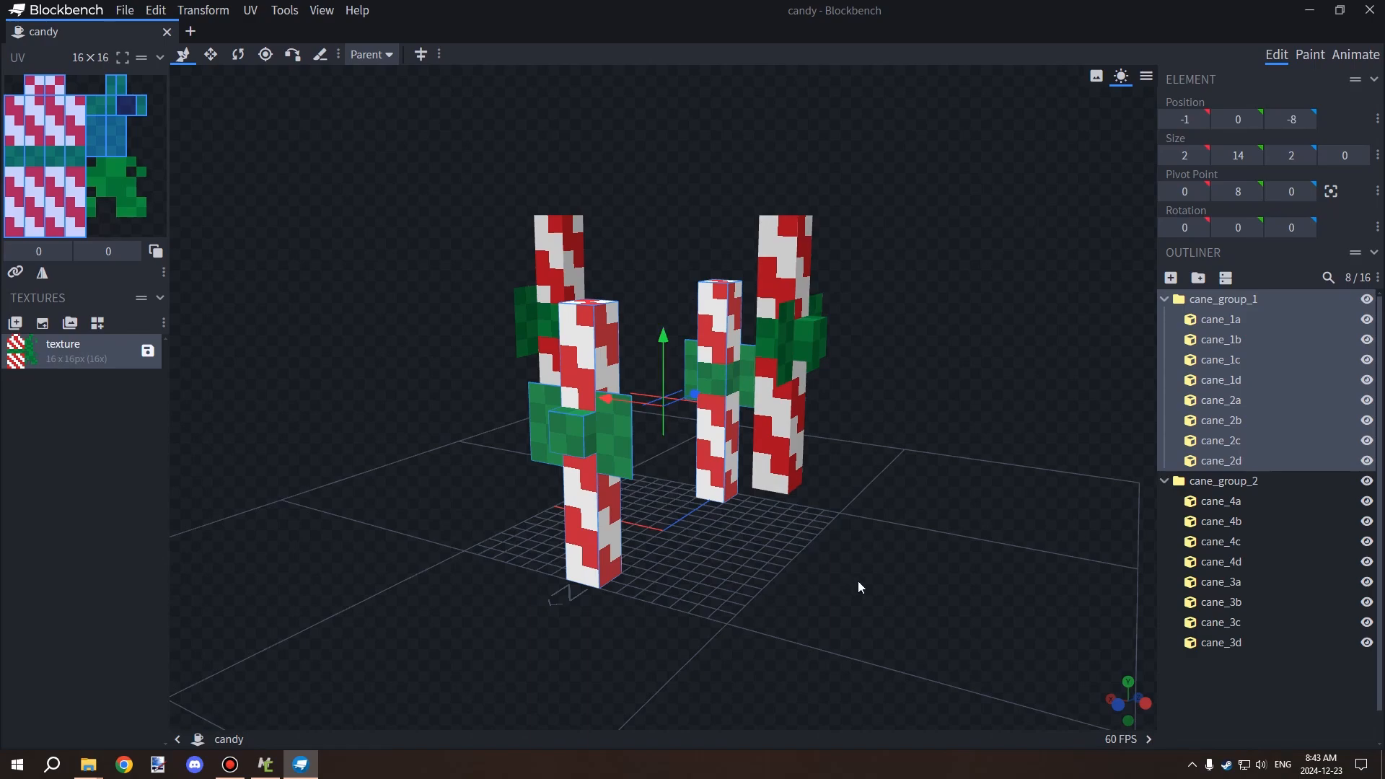
drag(859, 581, 921, 570)
Step: Enter Animate mode and delete the existing animspin and animfloat animations
click(1348, 54)
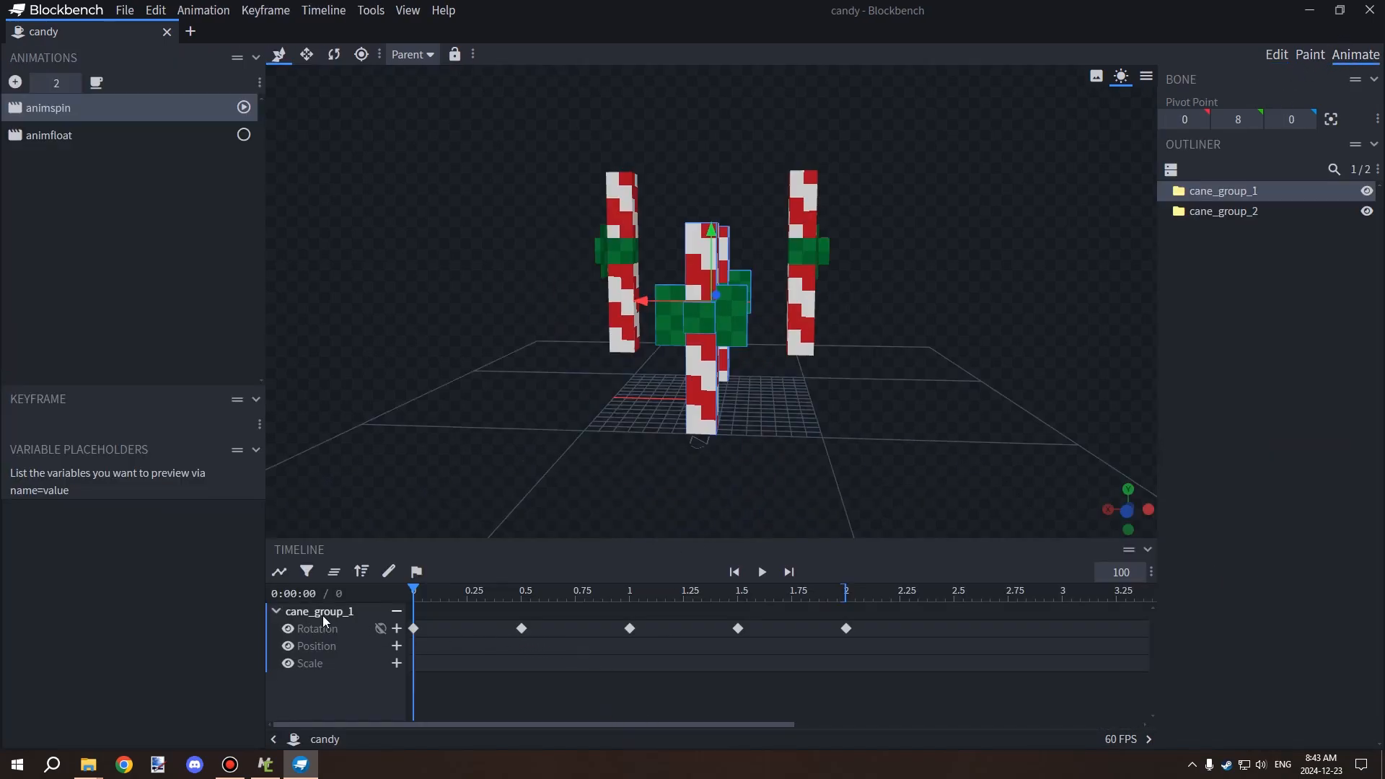
click(395, 613)
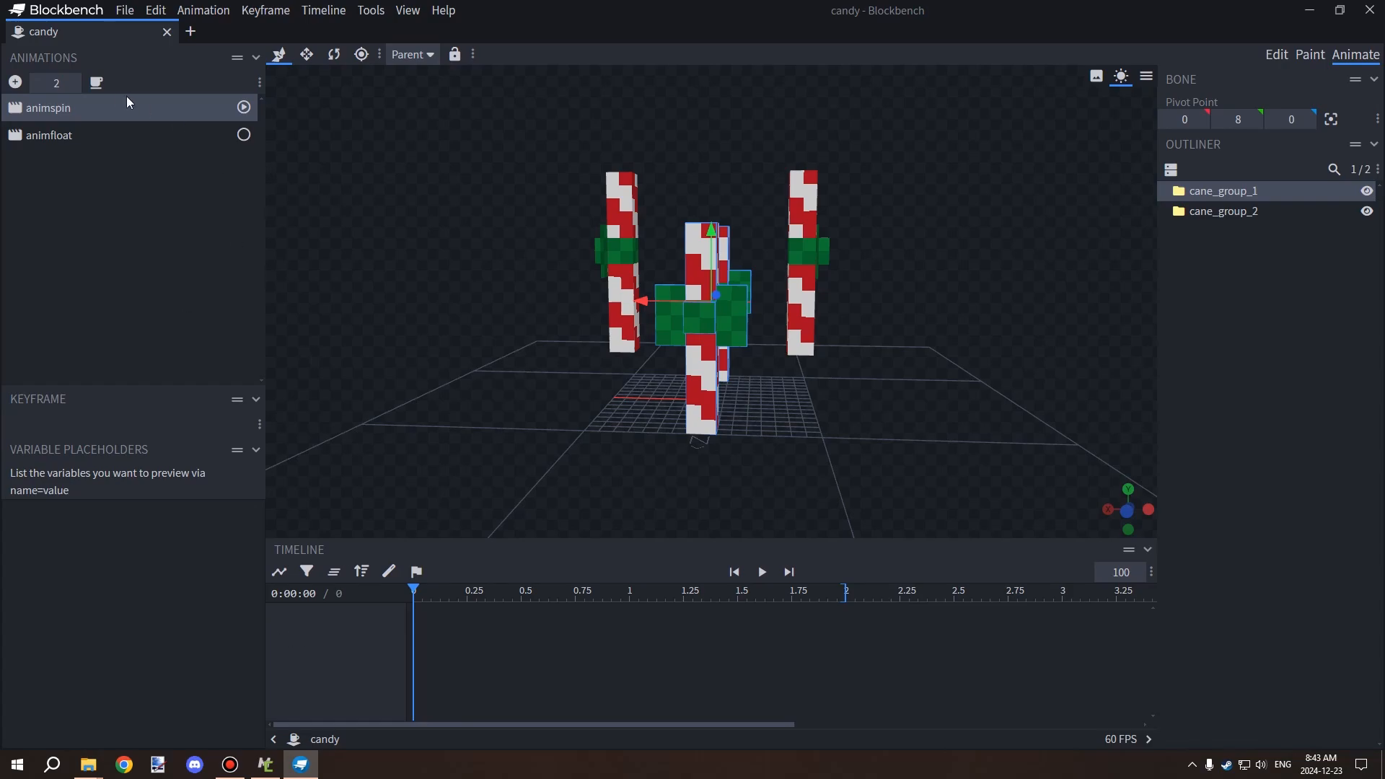
right_click(62, 114)
click(99, 258)
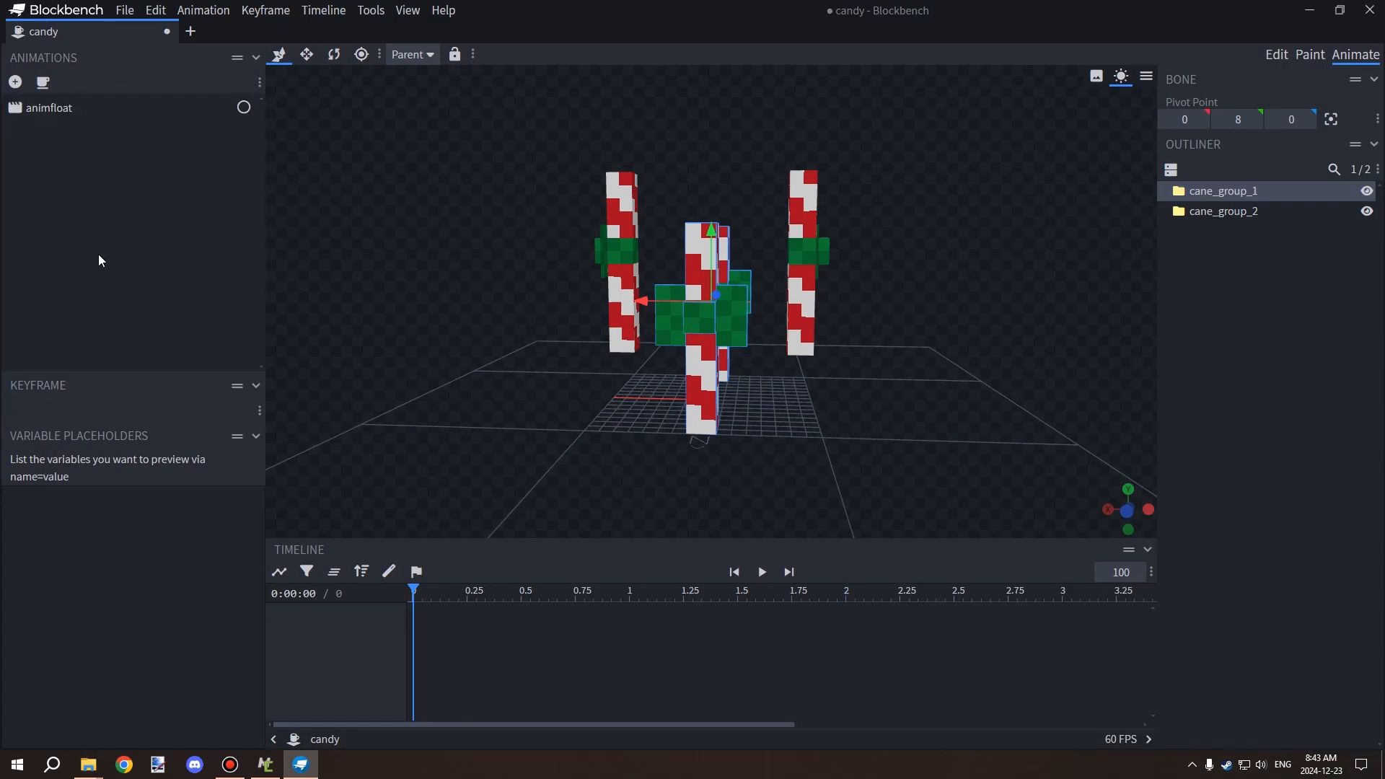
right_click(56, 111)
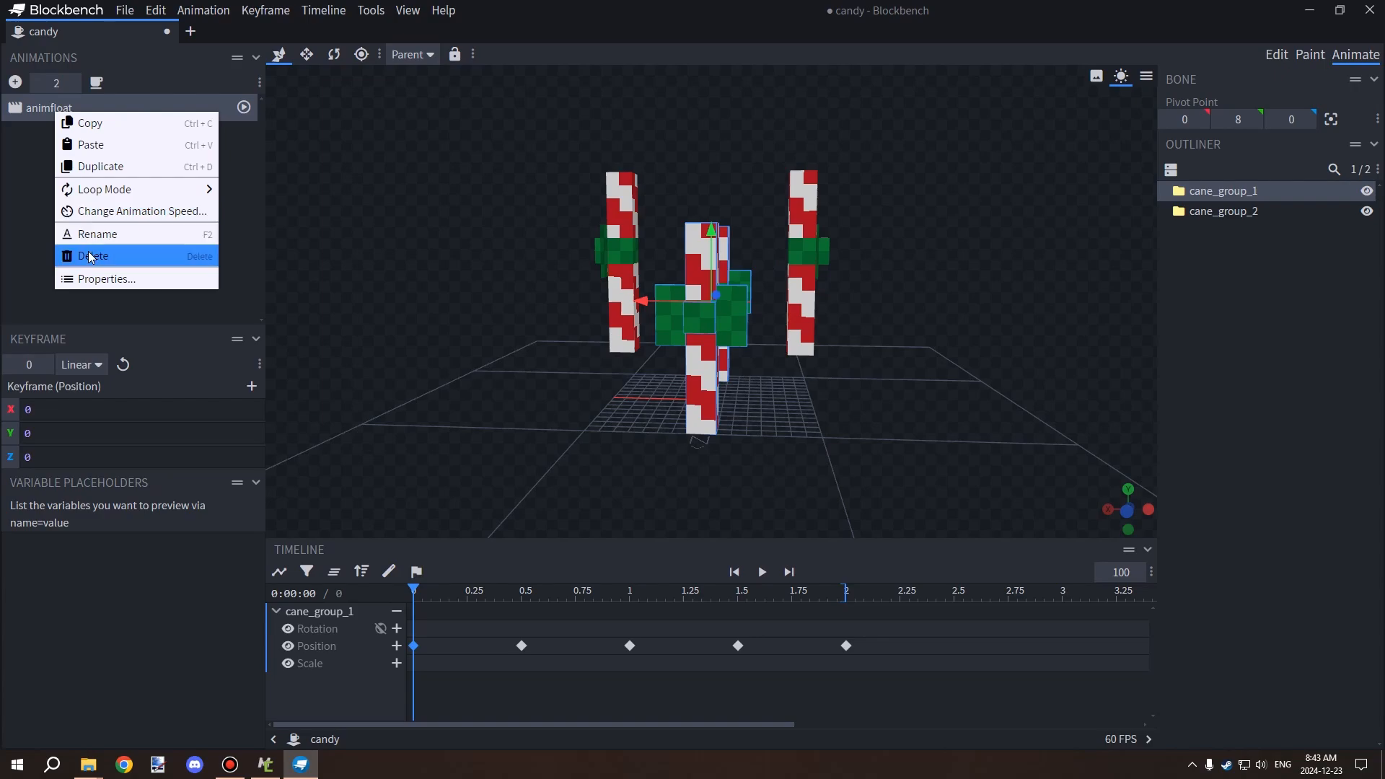
click(97, 251)
Step: Select cane_group_1 and cane_group_2 alternately to compare which canes each group animates and where their pivots sit
click(1245, 211)
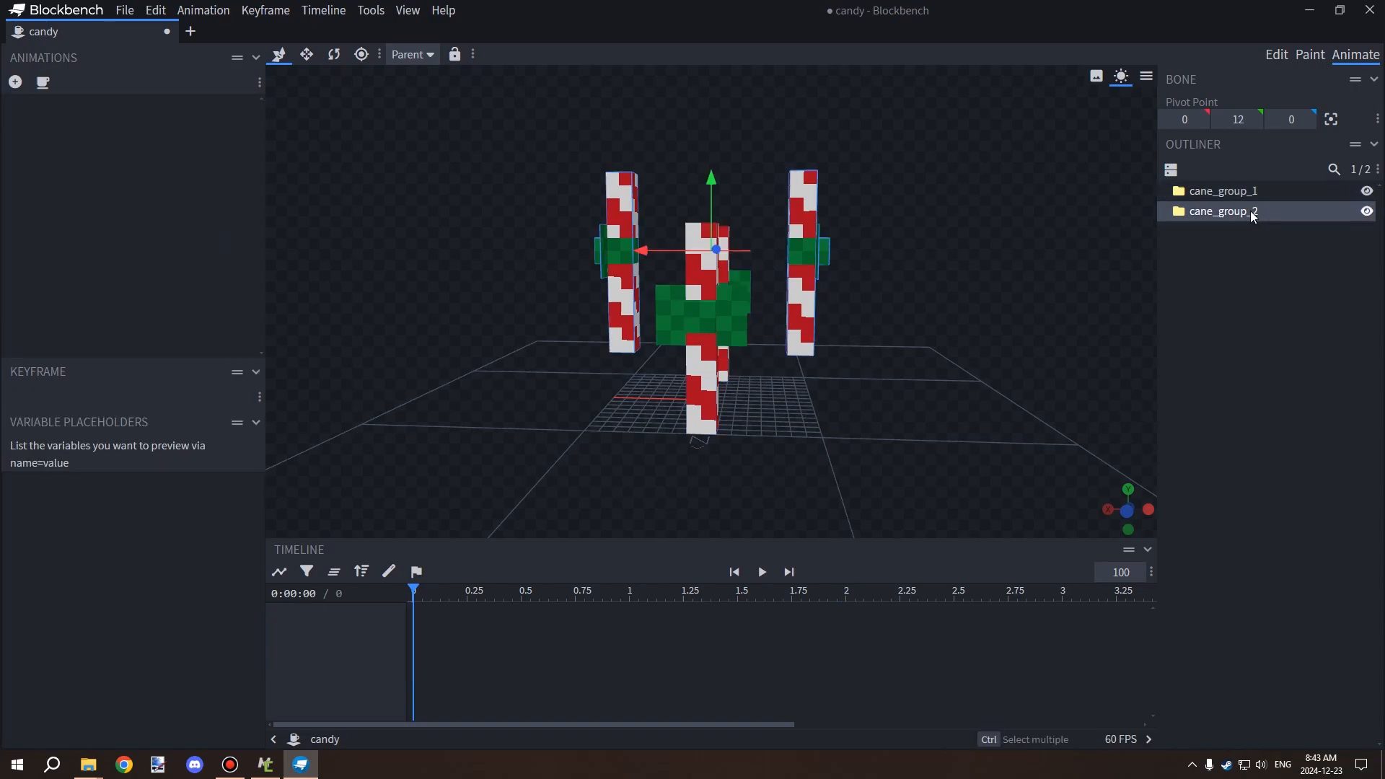
click(1235, 190)
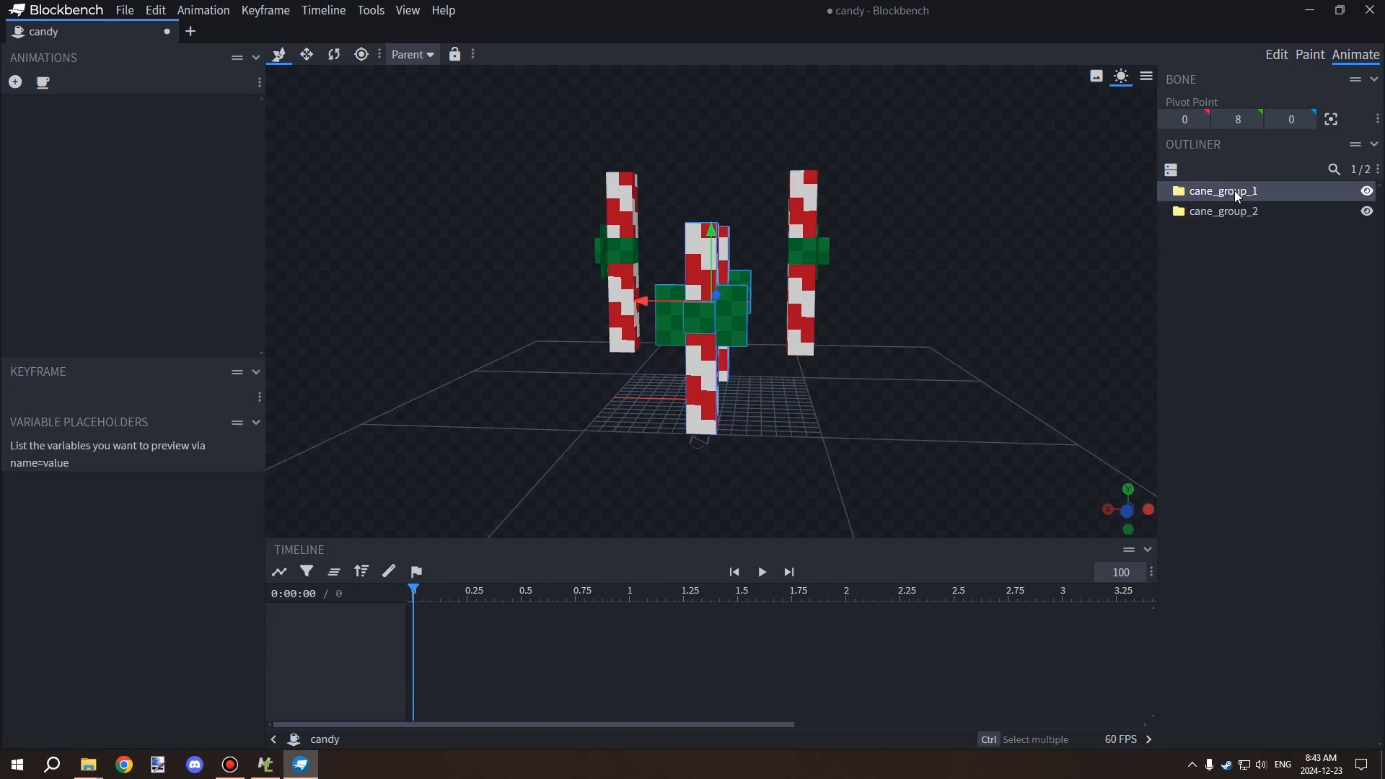
click(1236, 210)
click(1234, 192)
double_click(1237, 210)
click(1257, 263)
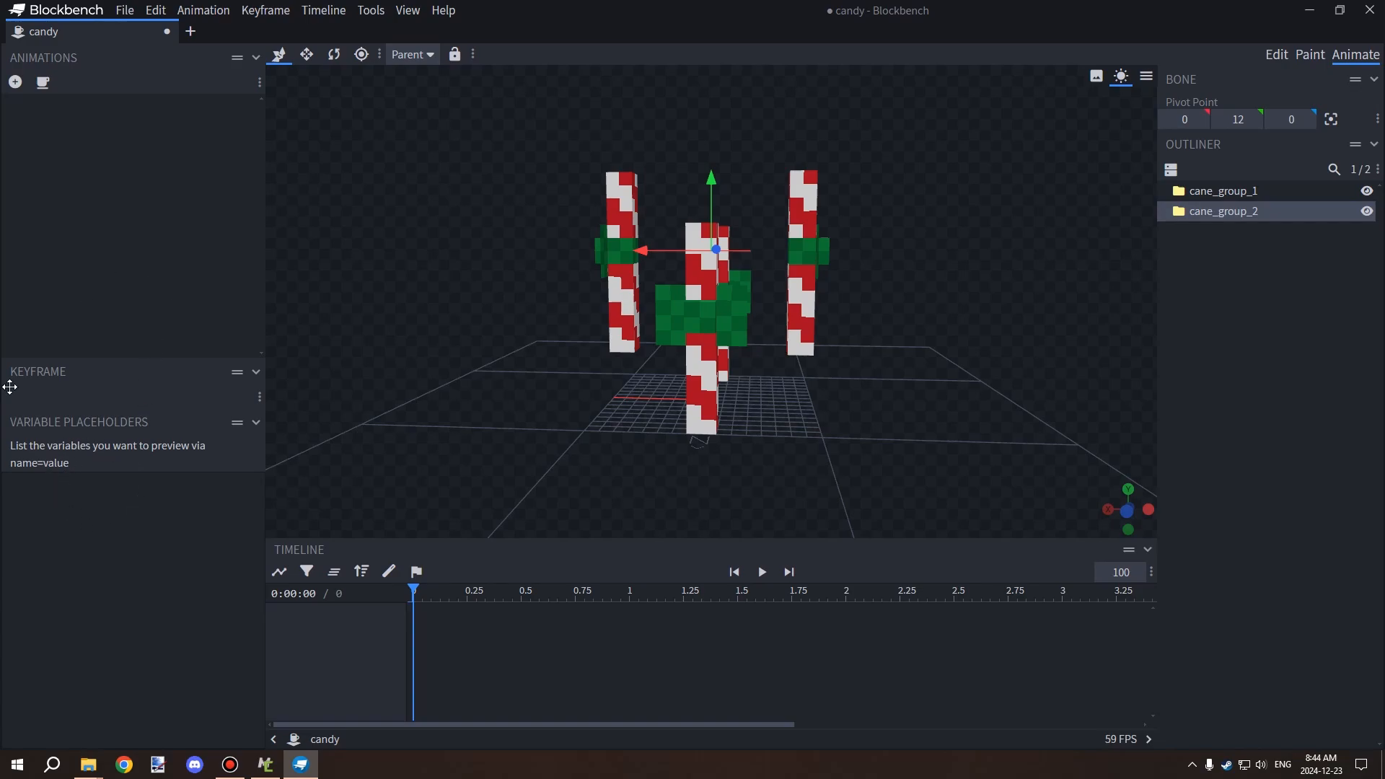
Step: Collapse the Variable Placeholders section to leave more room for the animations list
click(255, 422)
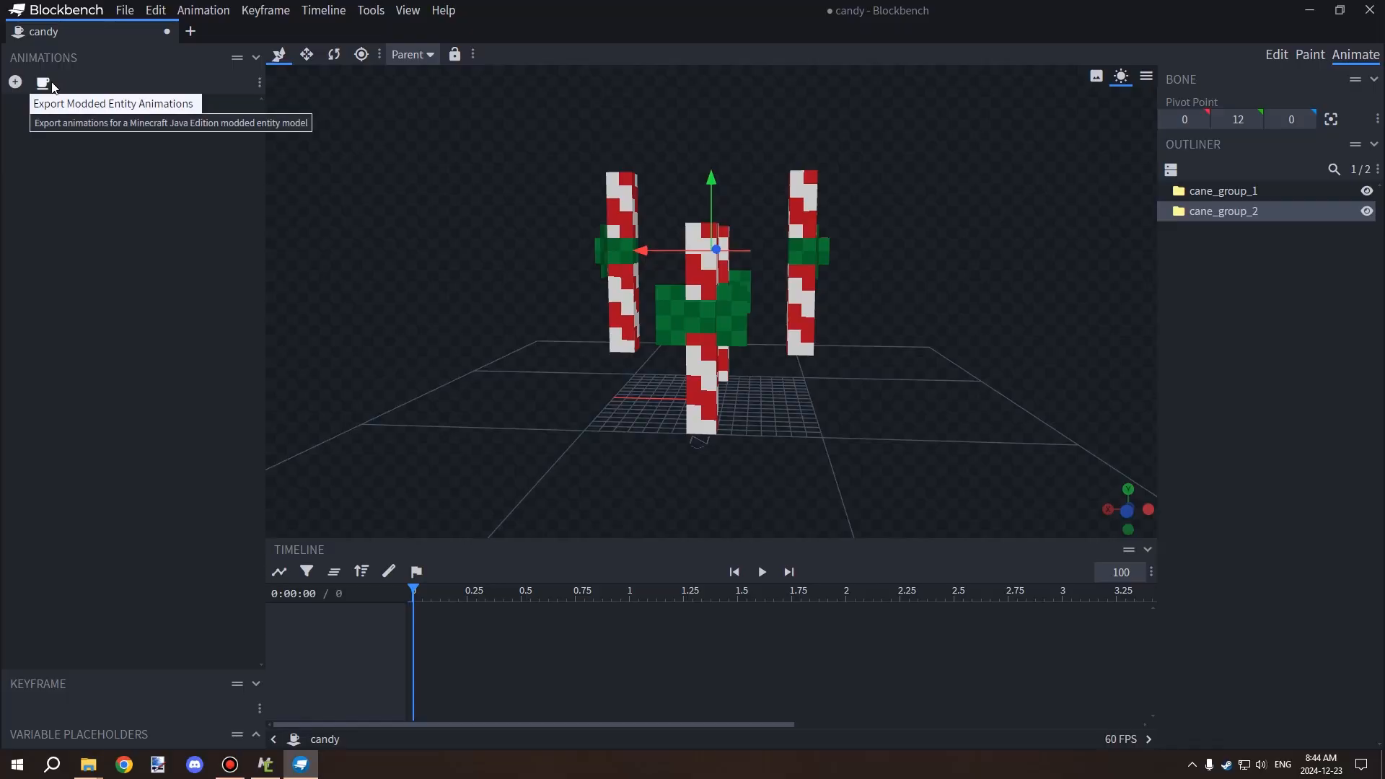
click(50, 85)
click(827, 153)
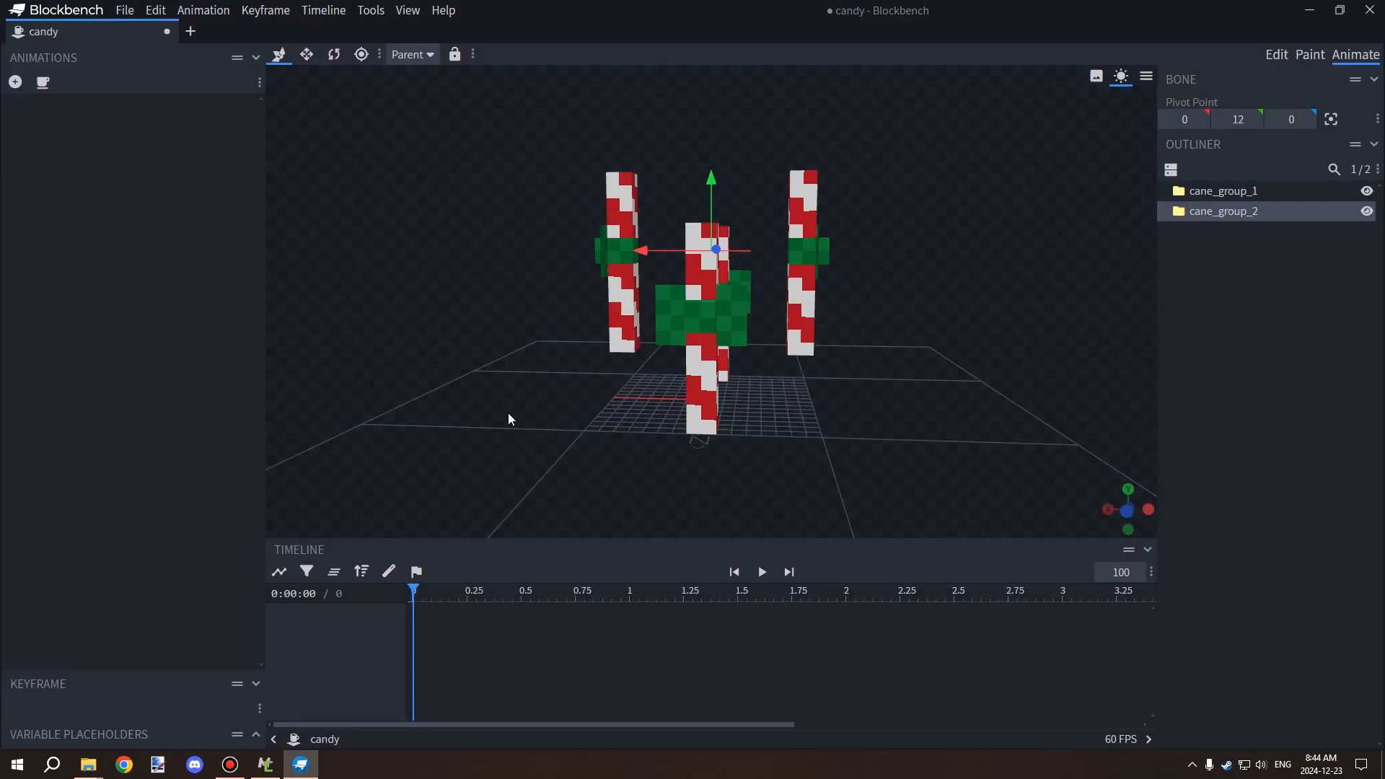
Step: Add a new animation, keeping the default name "animation", the Play Once loop mode and snapping of 24
right_click(133, 166)
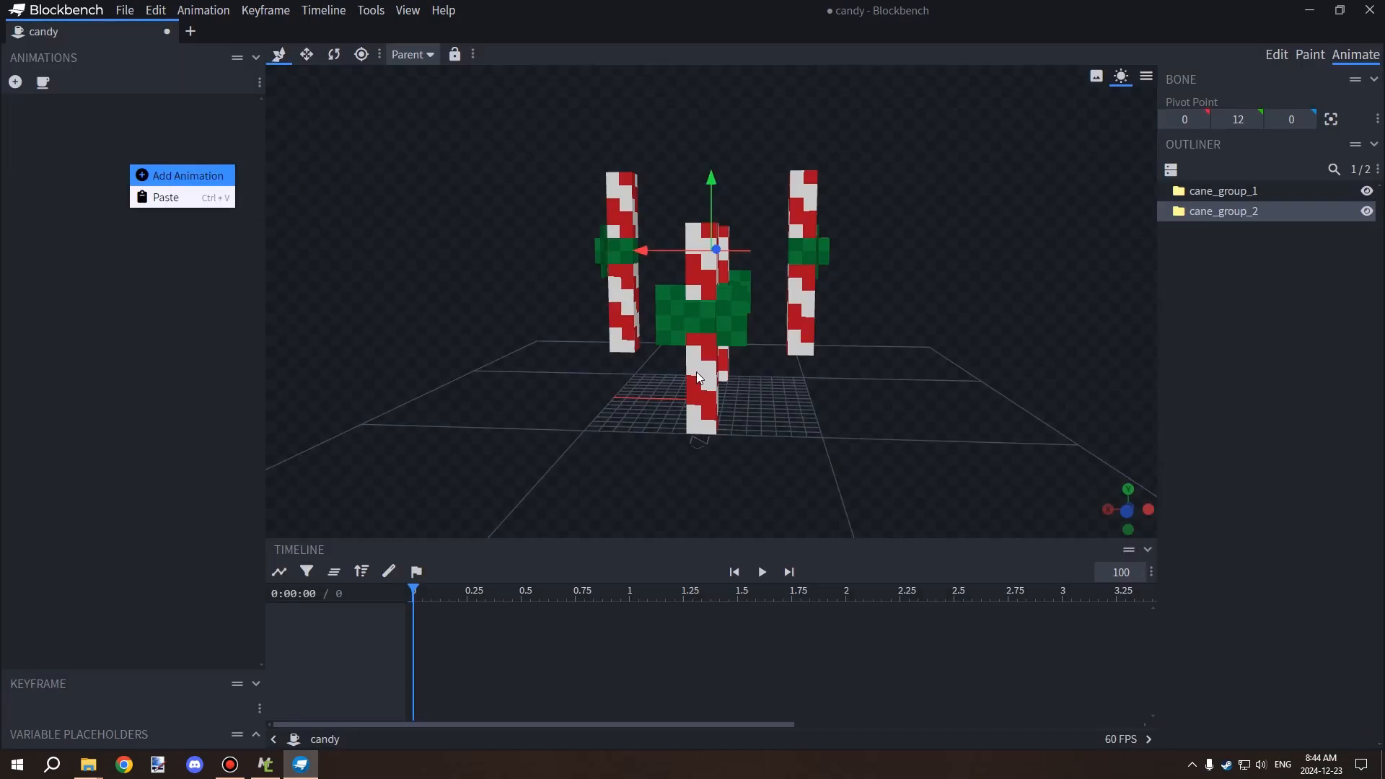
click(176, 178)
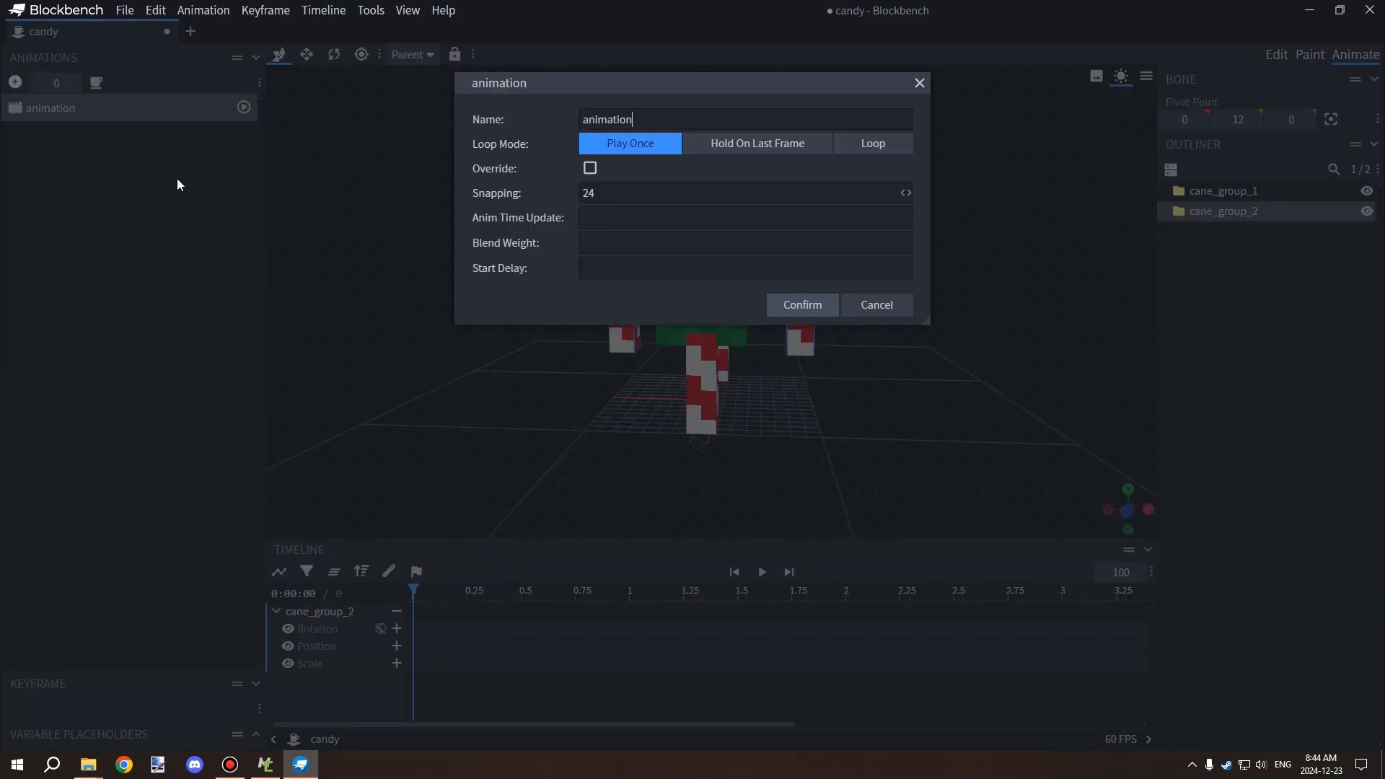
key(Return)
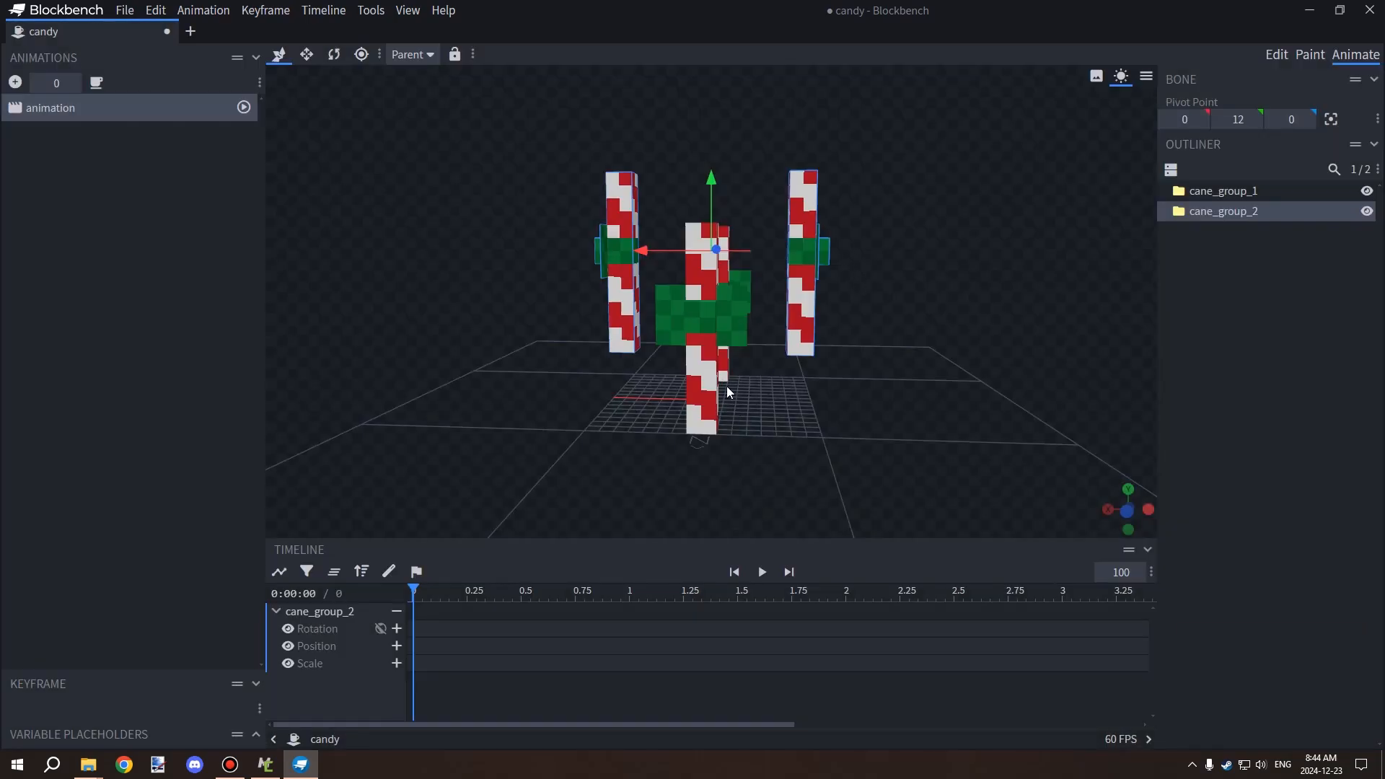
Step: Select the front cane in the model to bring cane_group_1 into the animation timeline
right_click(727, 365)
right_click(713, 362)
right_click(703, 362)
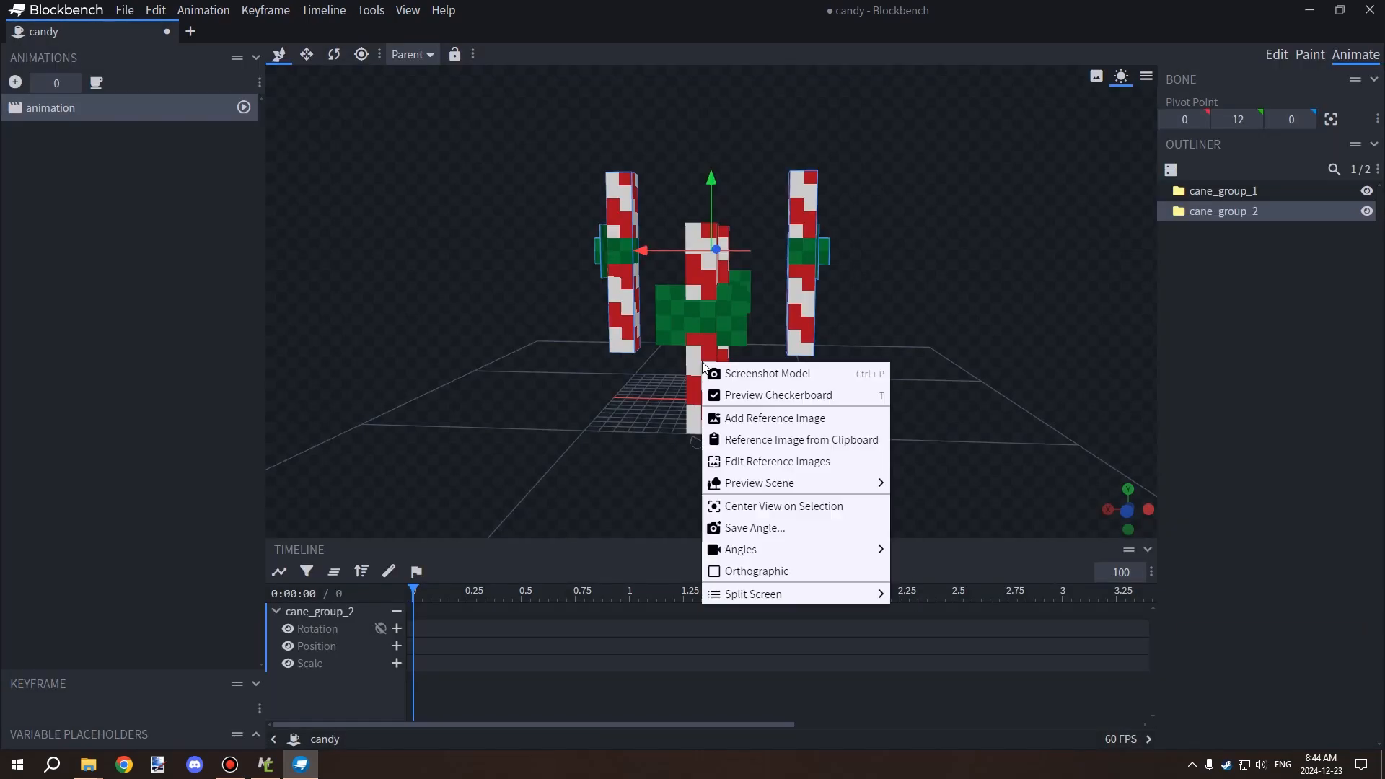
click(703, 363)
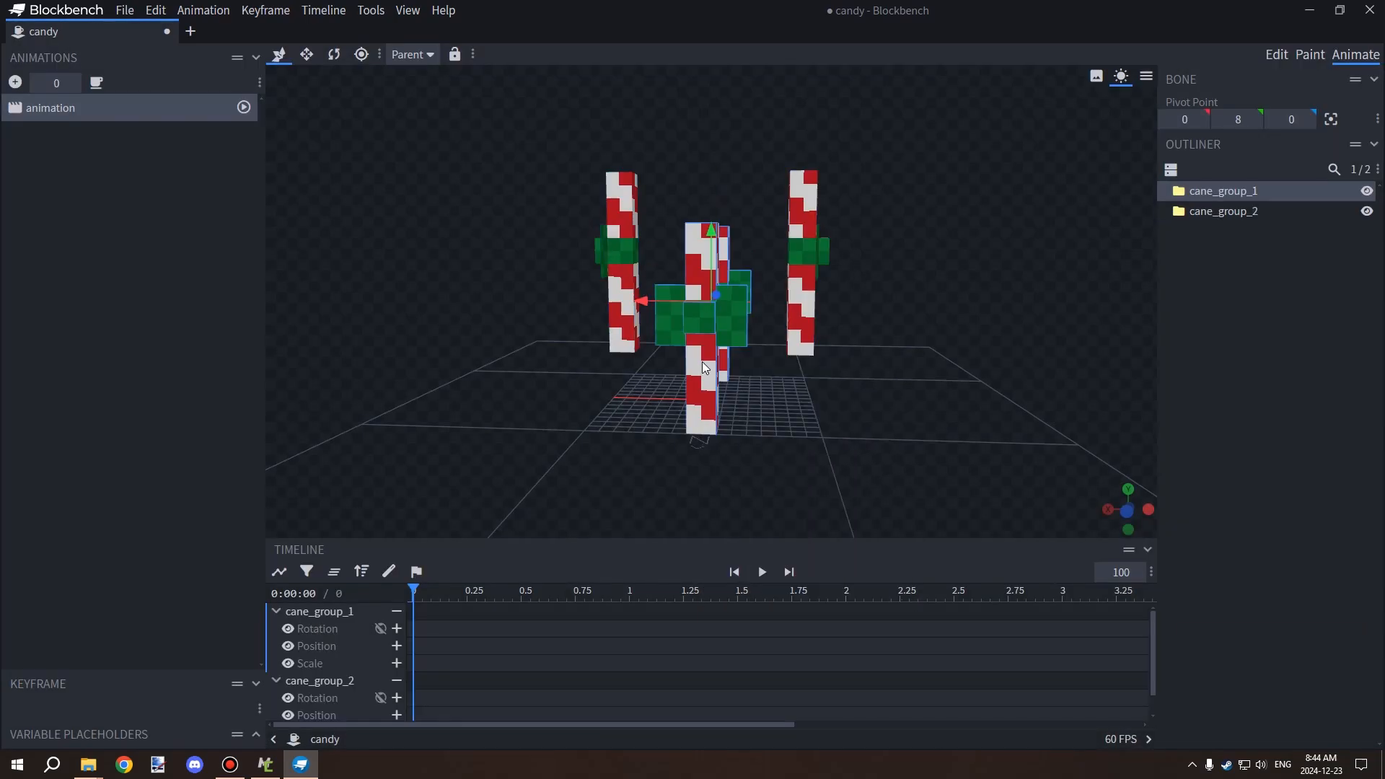
Step: Look through the animation presets offered for the cane_group_1 channels without applying one
right_click(370, 625)
mouse_move(437, 660)
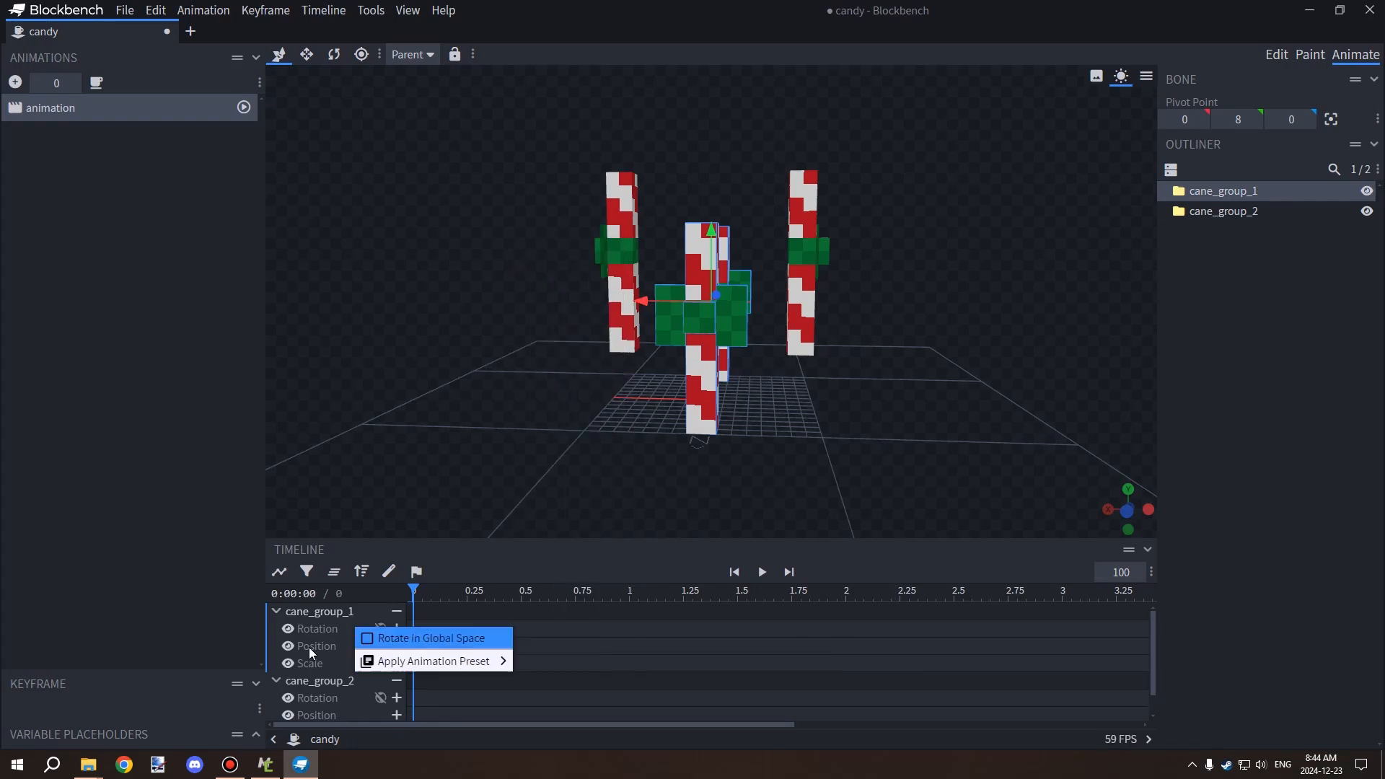
click(318, 630)
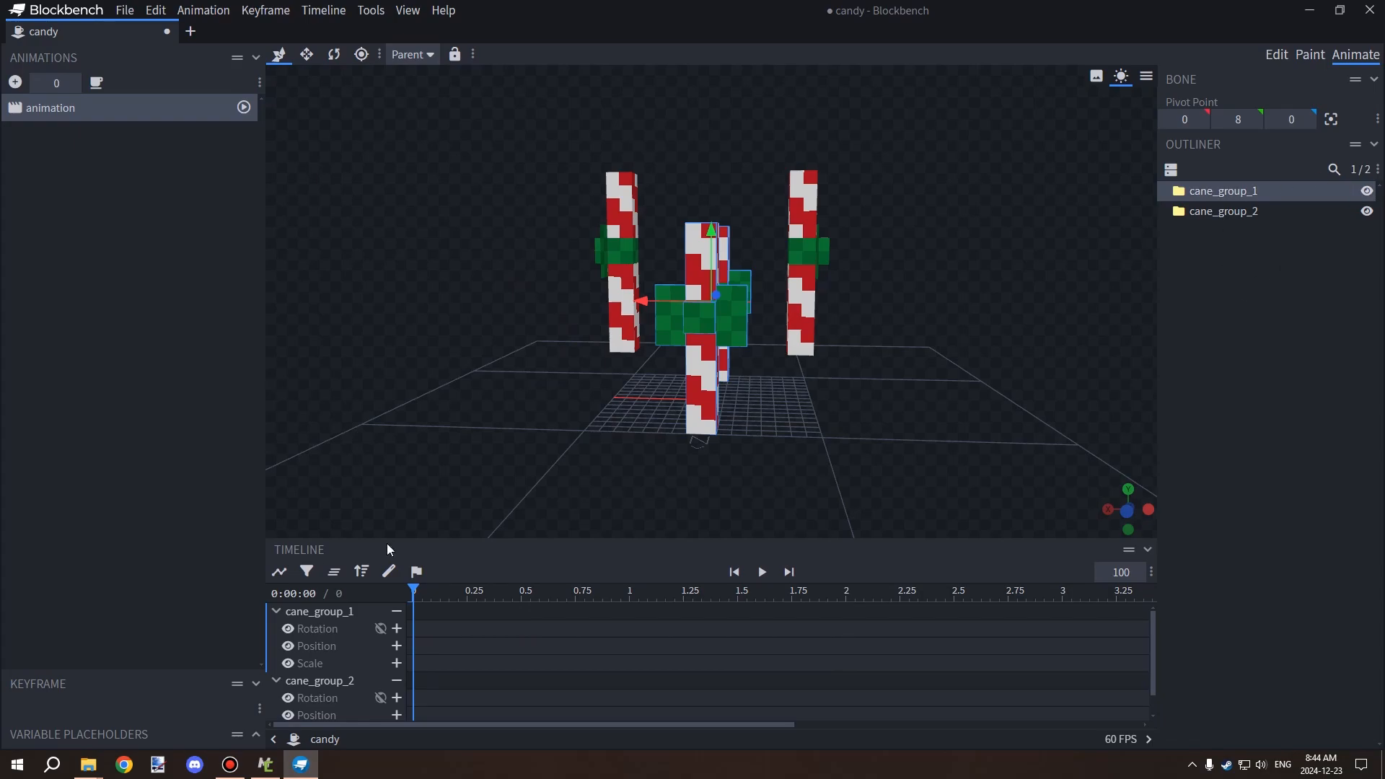
right_click(337, 641)
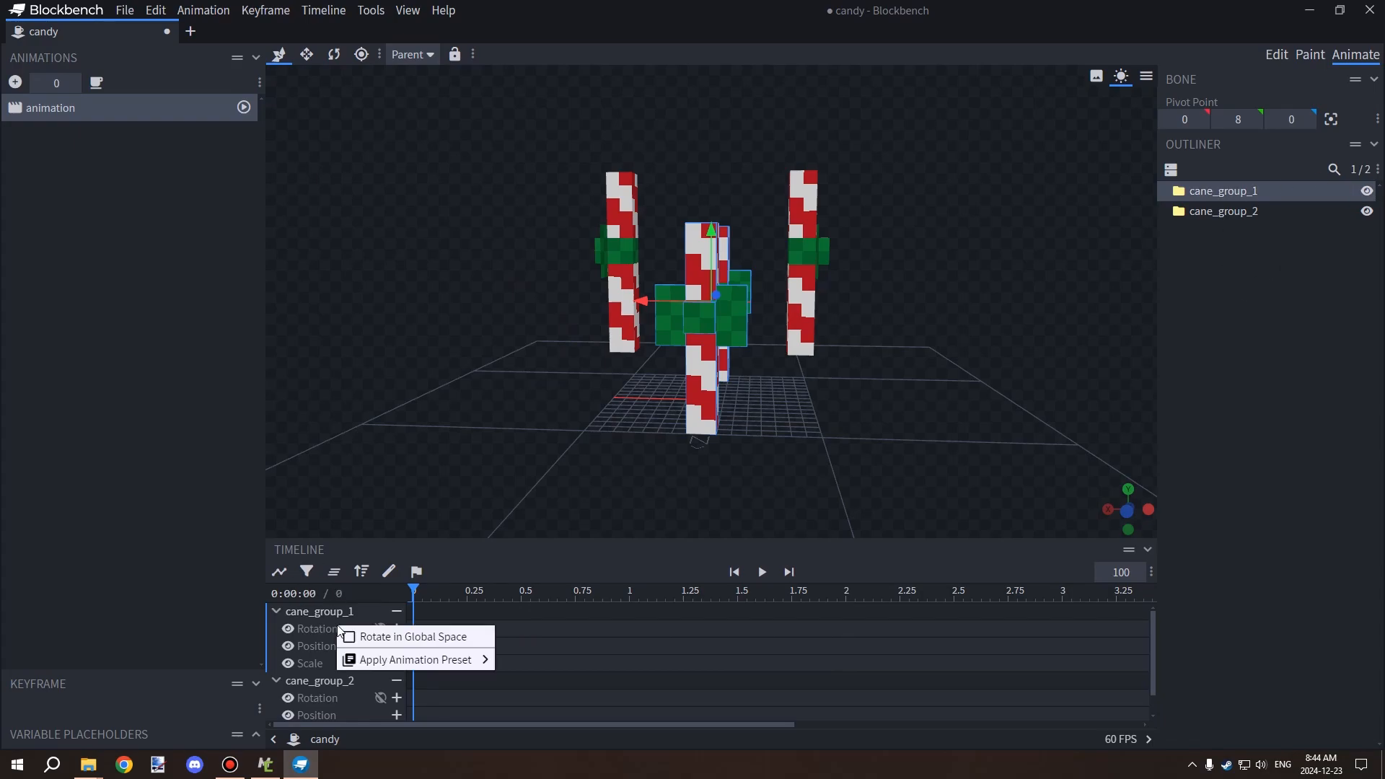
mouse_move(403, 658)
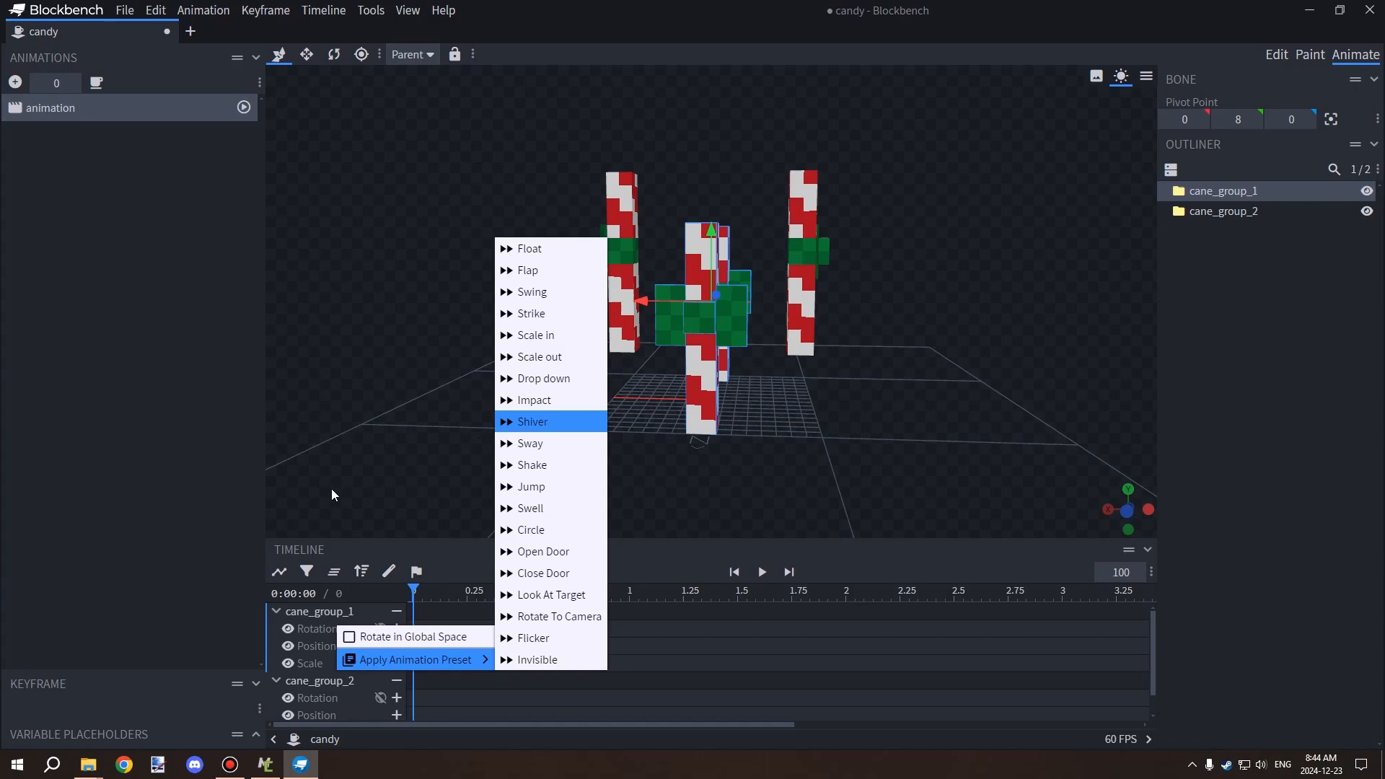
click(153, 428)
Step: Remove cane_group_1 and cane_group_2 from the timeline and delete the animation named "animation"
click(397, 614)
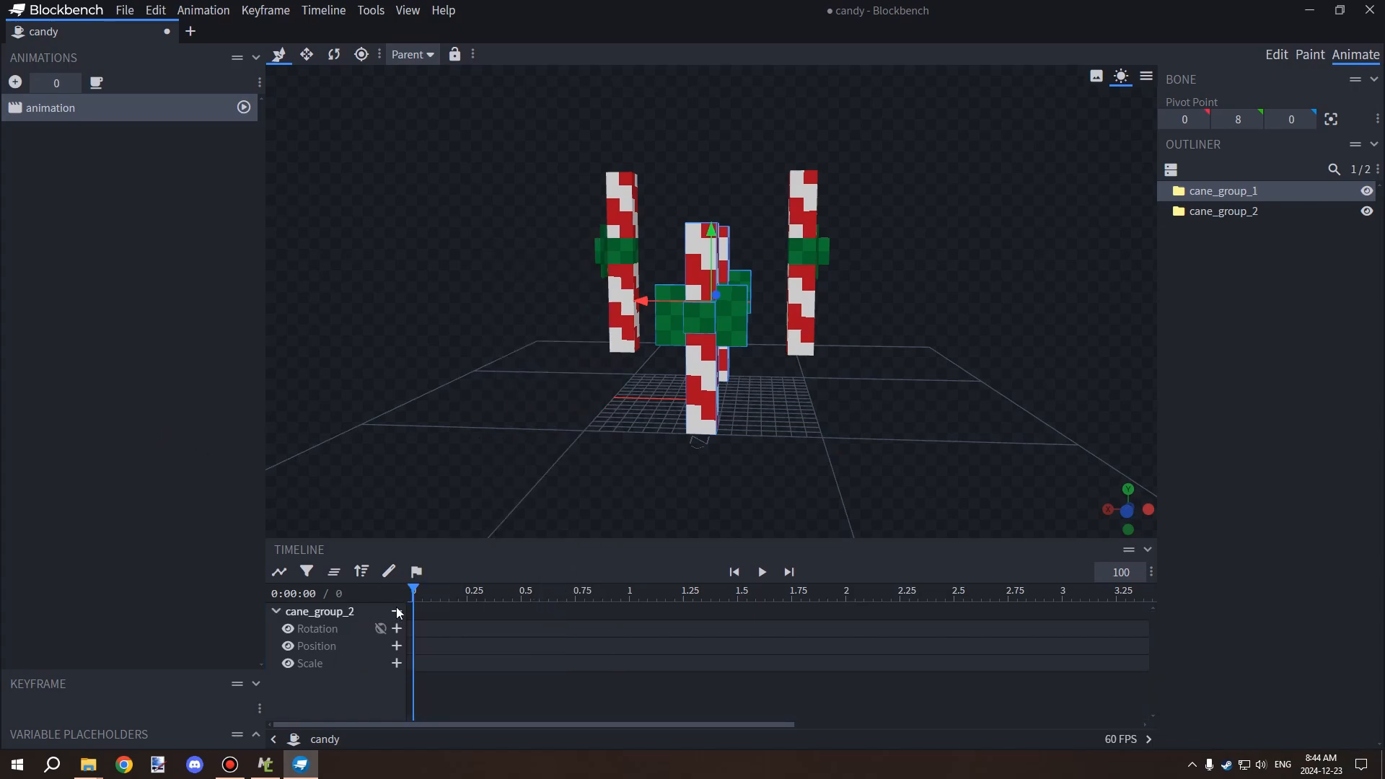
click(397, 611)
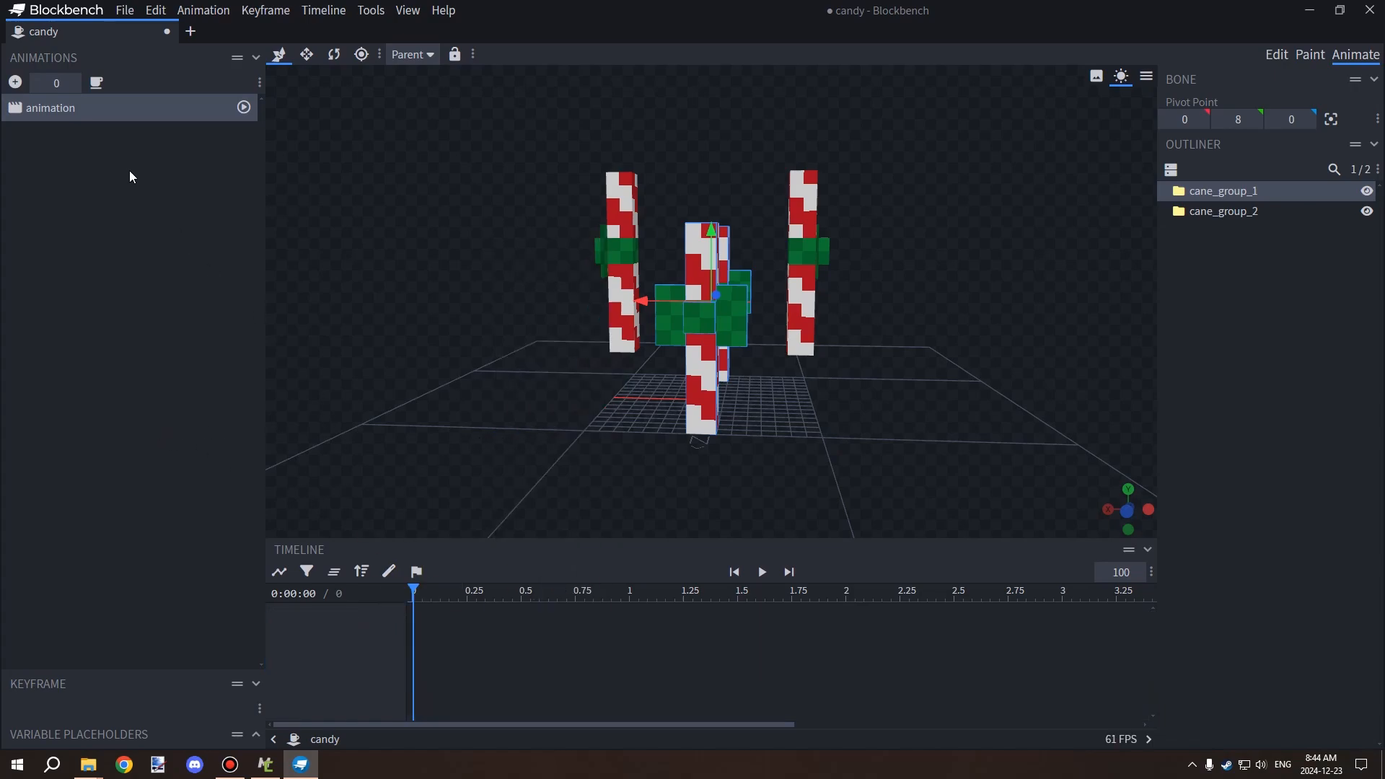
right_click(127, 107)
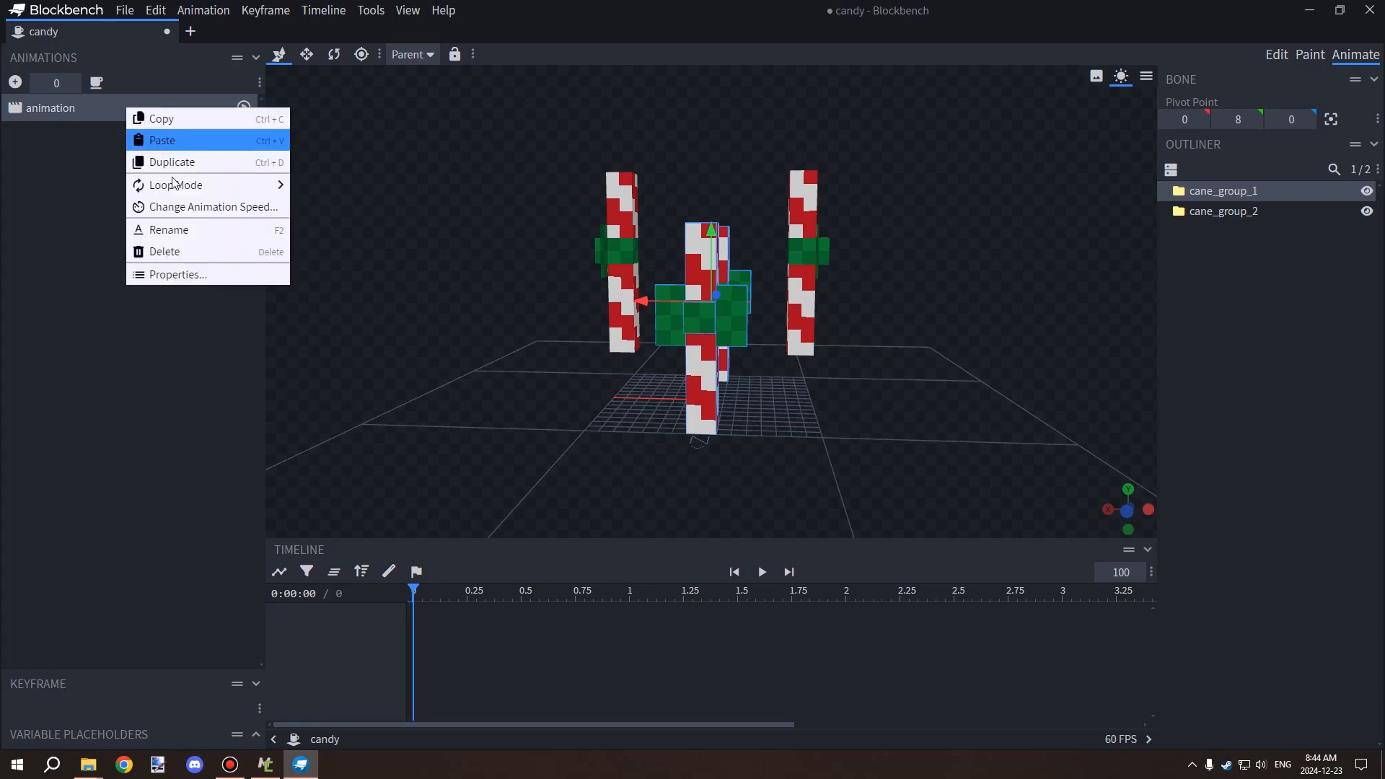
click(167, 244)
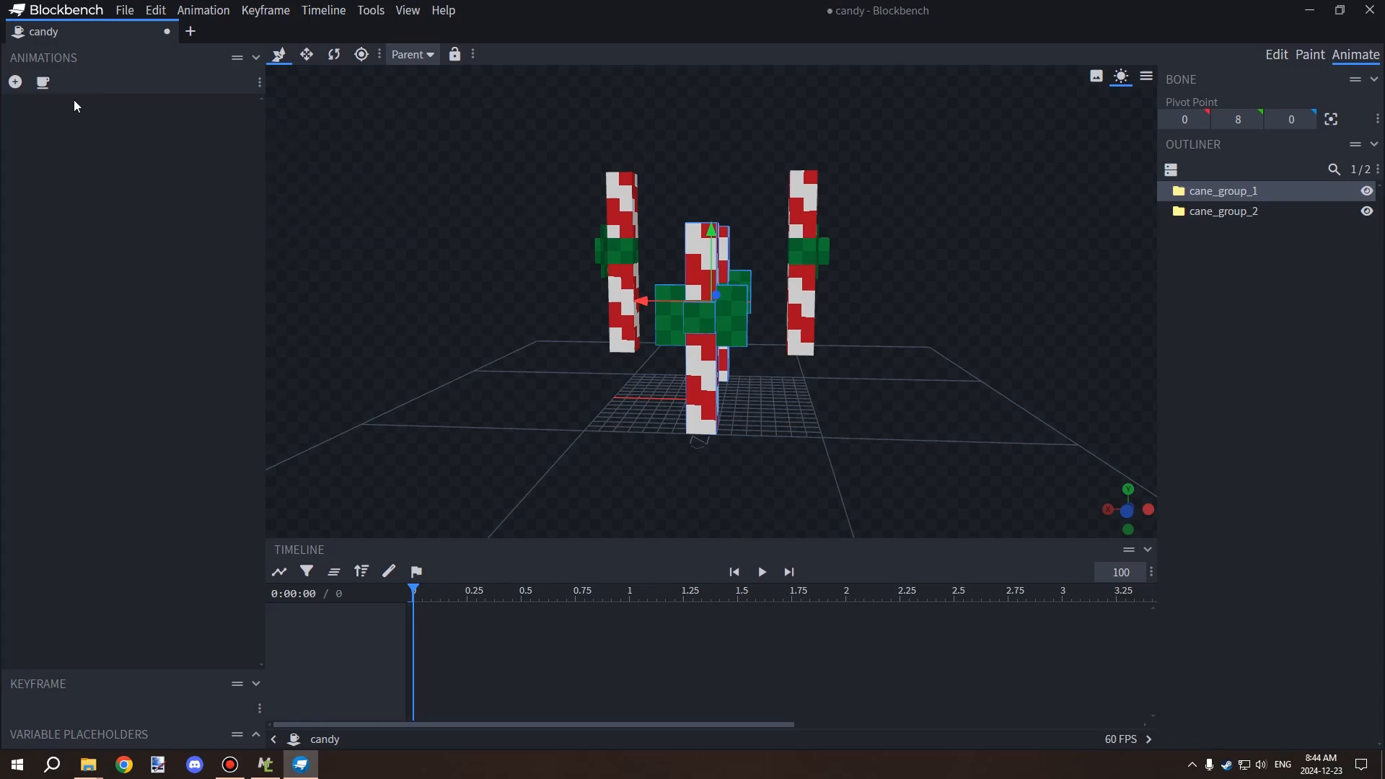
Step: Add a new animation named "animfloat" with the loop mode set to Loop, keeping the snapping at 24
click(15, 81)
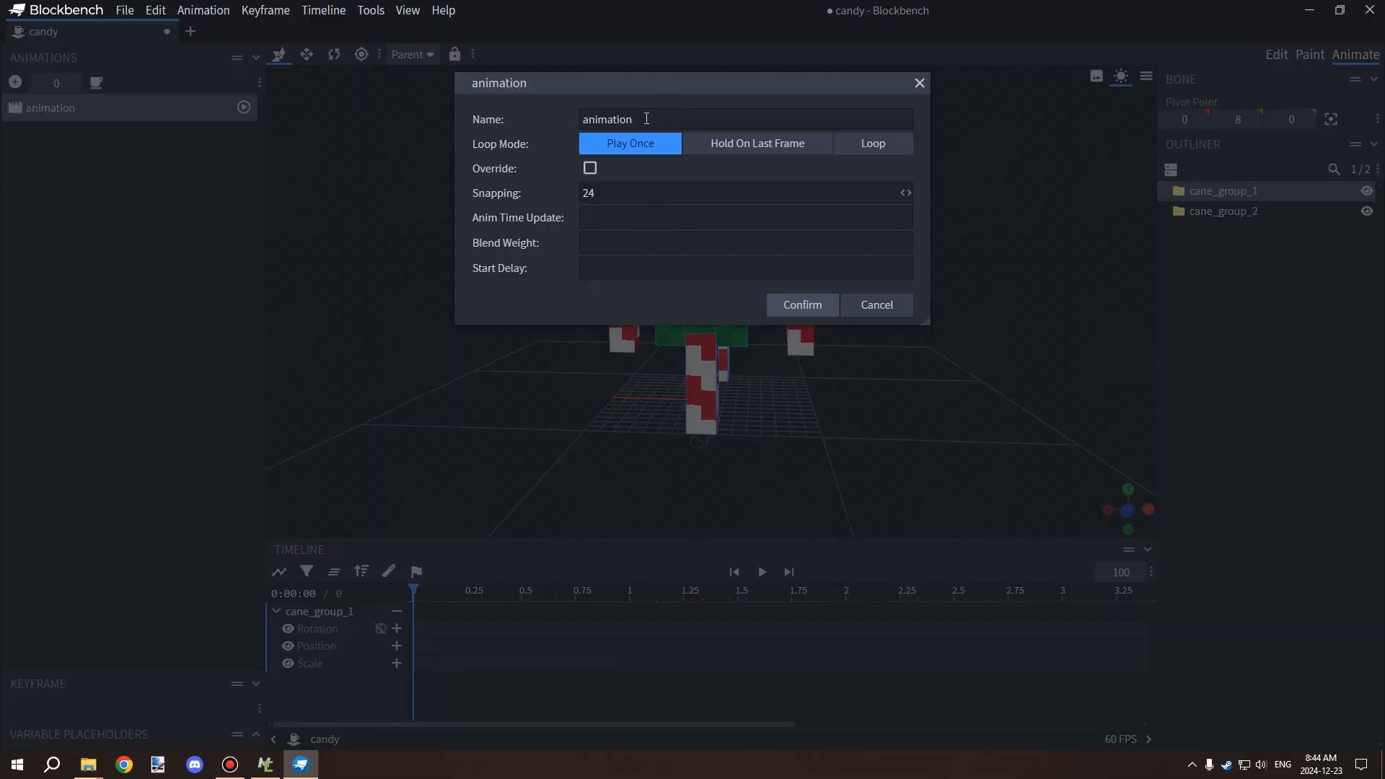
drag(643, 119, 551, 119)
drag(647, 115, 584, 115)
click(664, 117)
drag(608, 119, 679, 118)
key(BackSpace)
drag(638, 121, 585, 117)
click(645, 119)
text(_)
key(BackSpace)
text(_1da)
key(BackSpace)
key(BackSpace)
text(folat)
key(BackSpace)
key(BackSpace)
key(BackSpace)
text(loat)
click(874, 145)
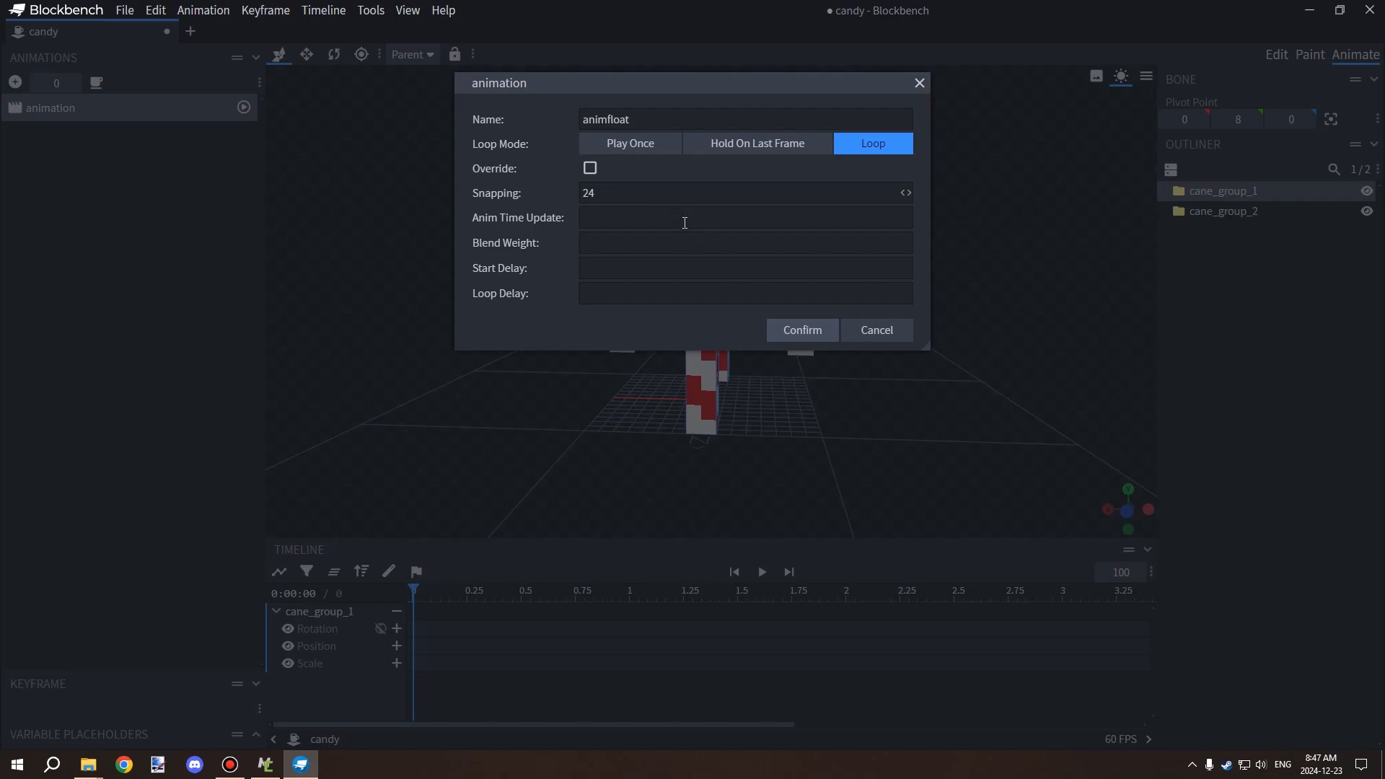
click(808, 332)
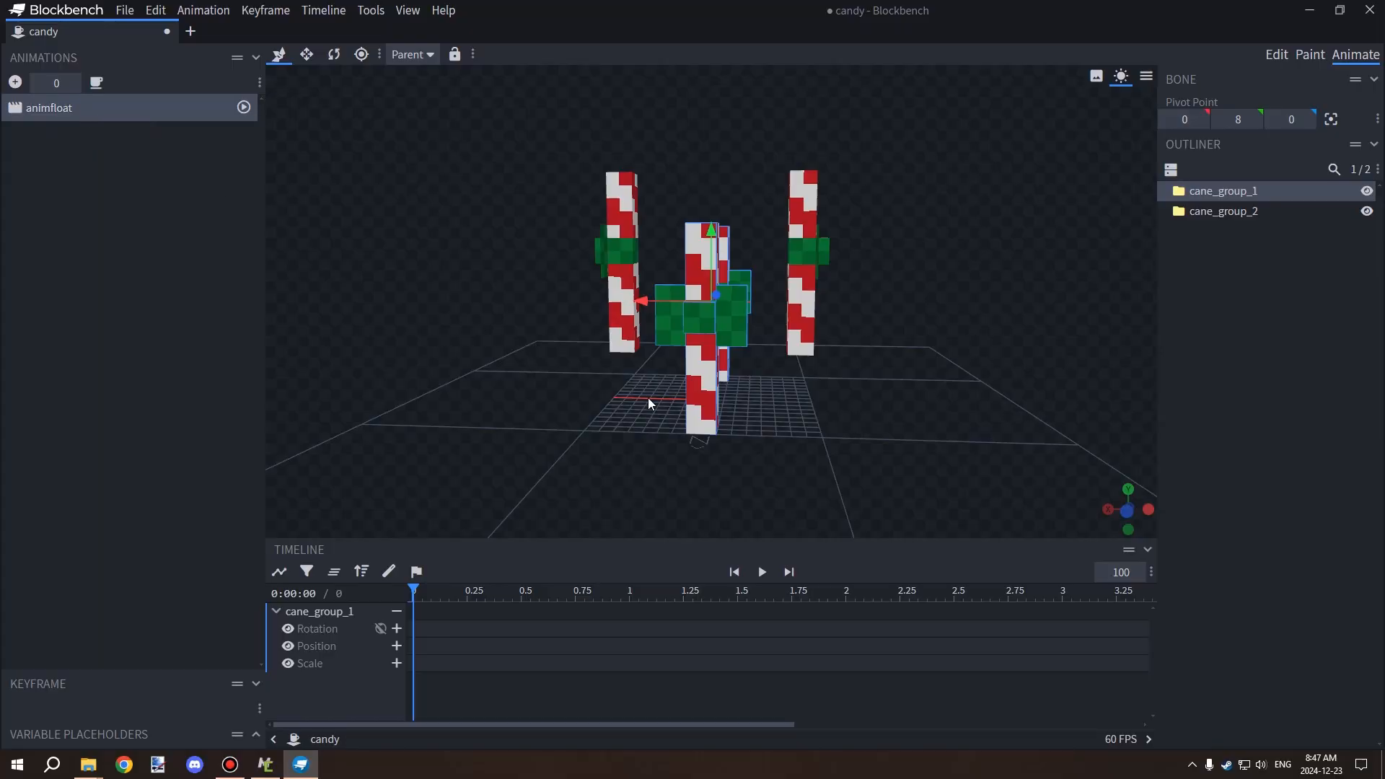
Step: Bring both cane_group_1 and cane_group_2 into the animfloat timeline and enlarge the timeline area to fit their channels
drag(648, 397, 811, 427)
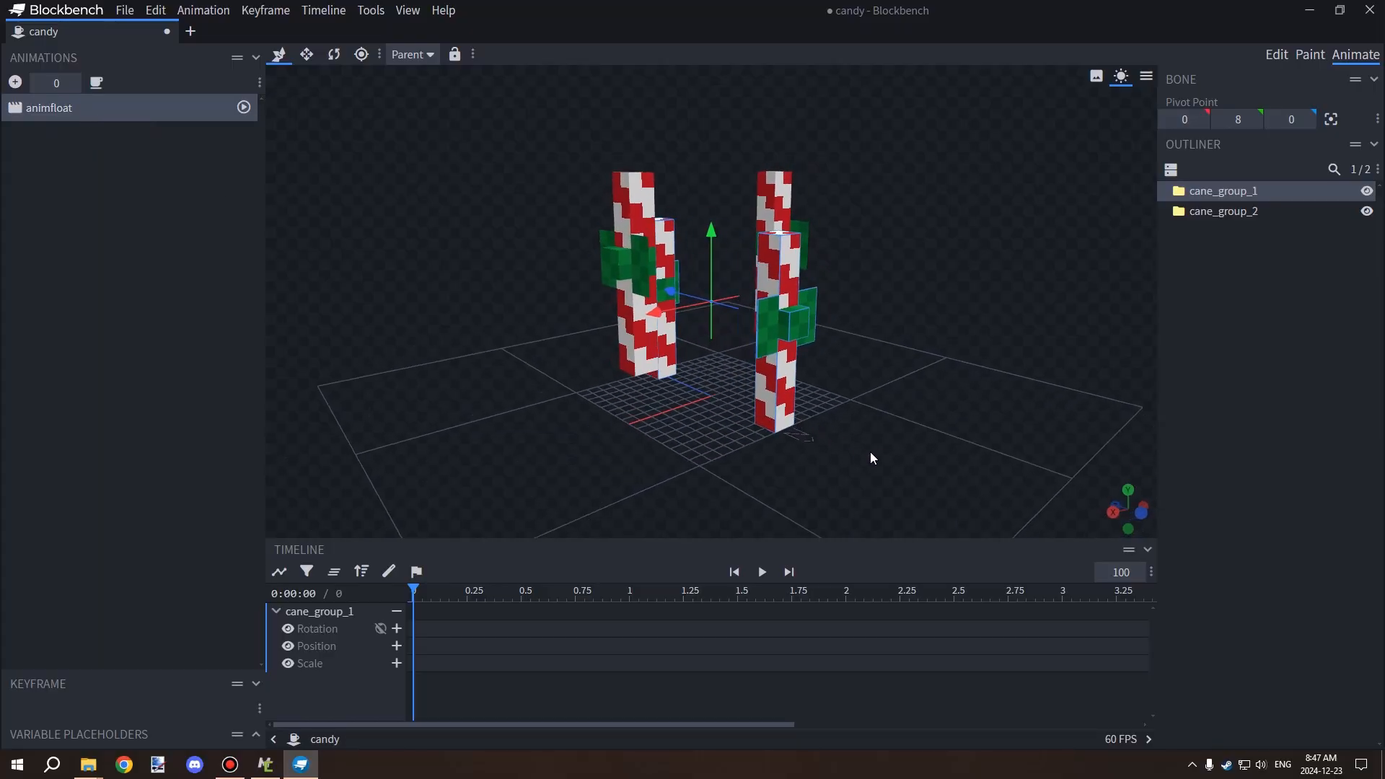
drag(873, 459, 881, 440)
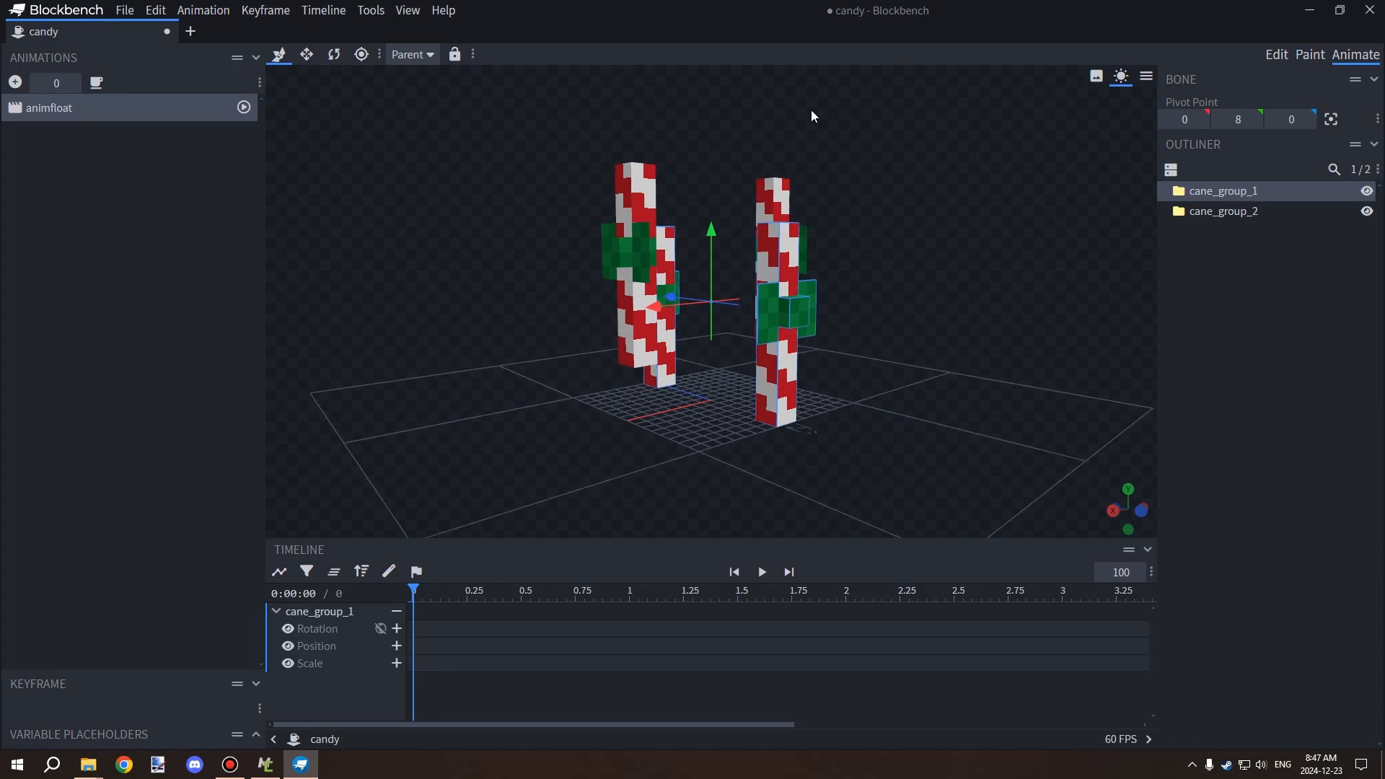
drag(870, 181, 875, 188)
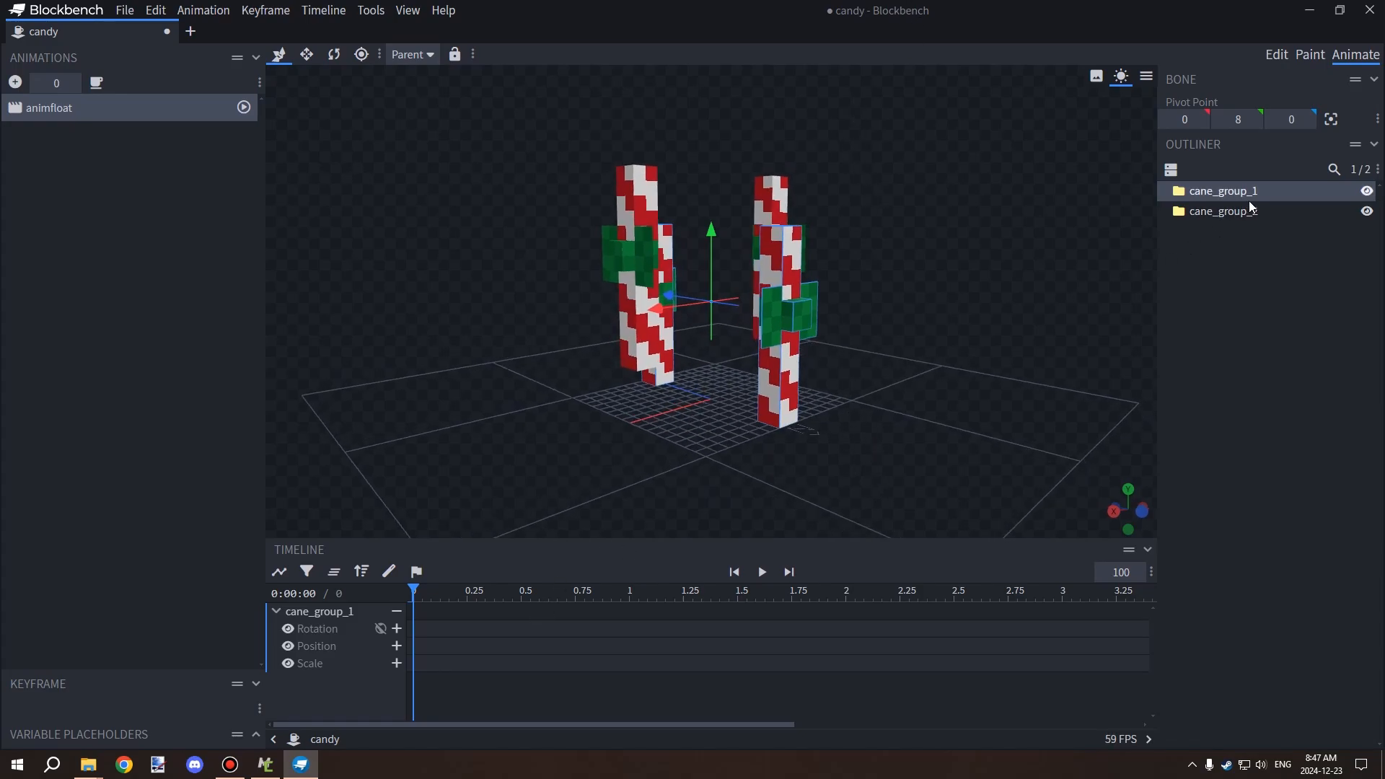
click(396, 613)
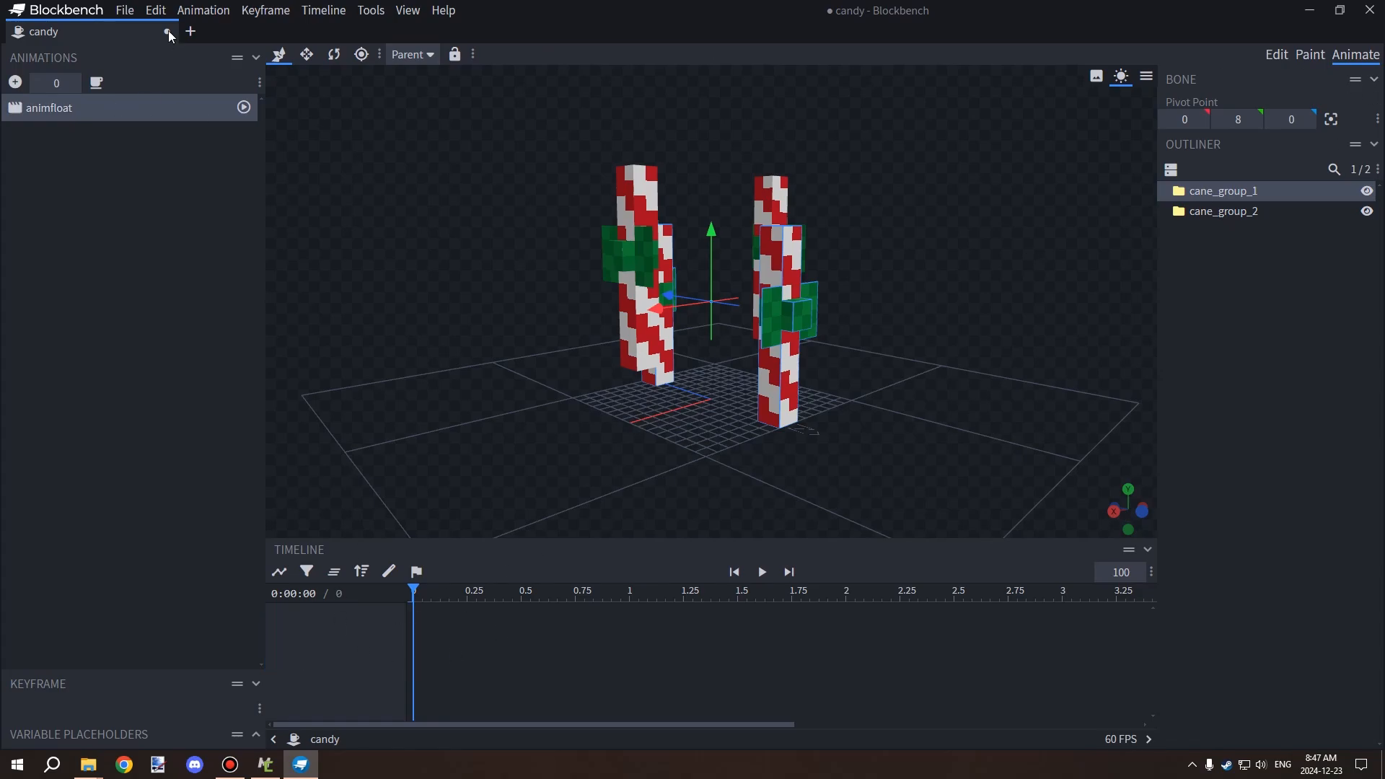
click(1303, 194)
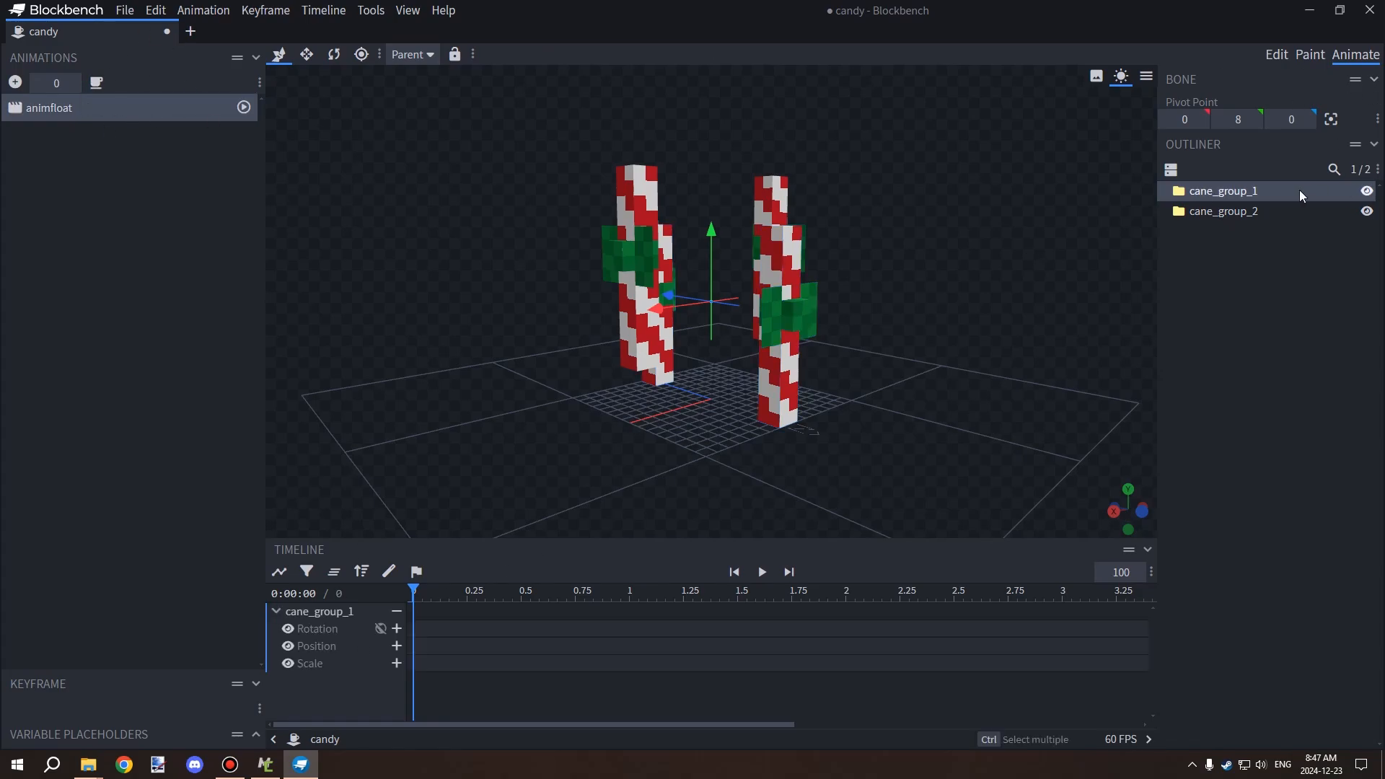
click(1261, 211)
scroll(386, 628, down, 1)
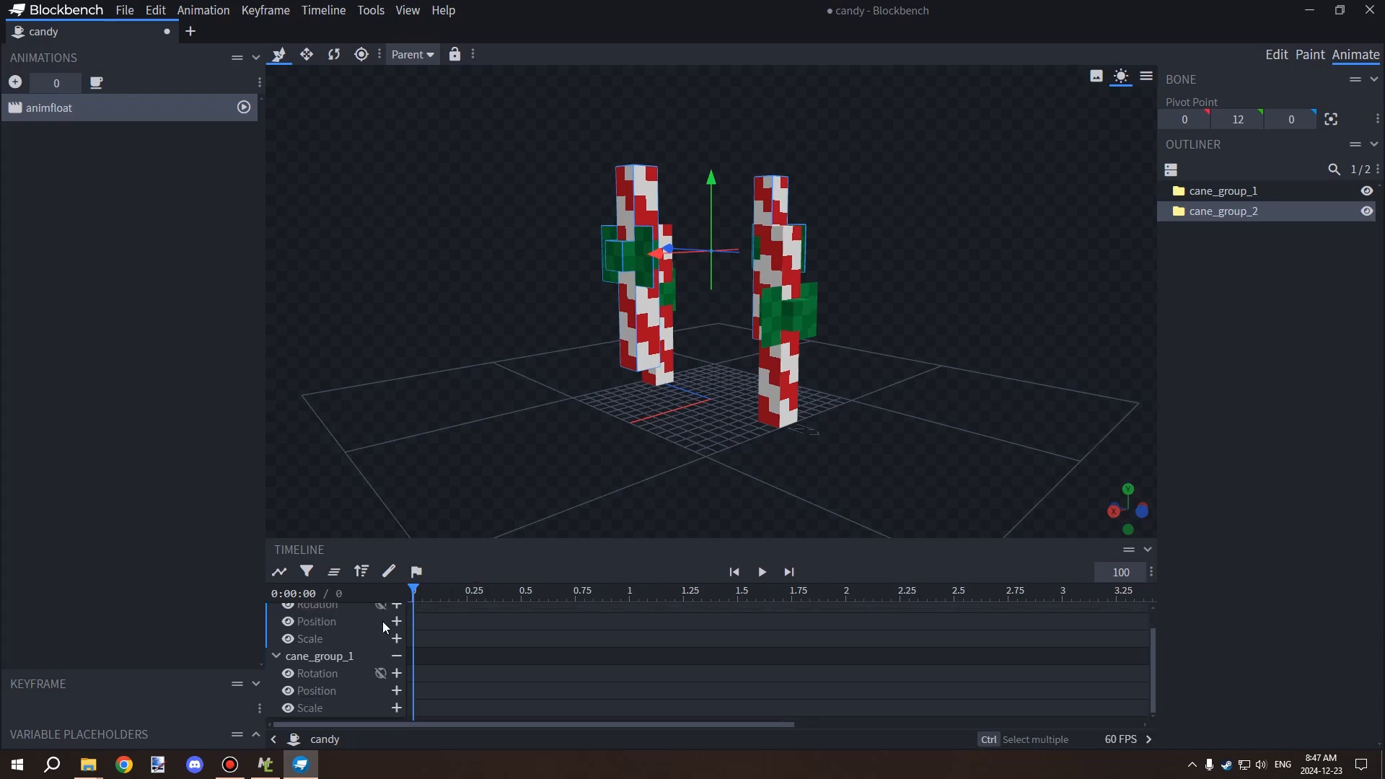
scroll(383, 651, up, 1)
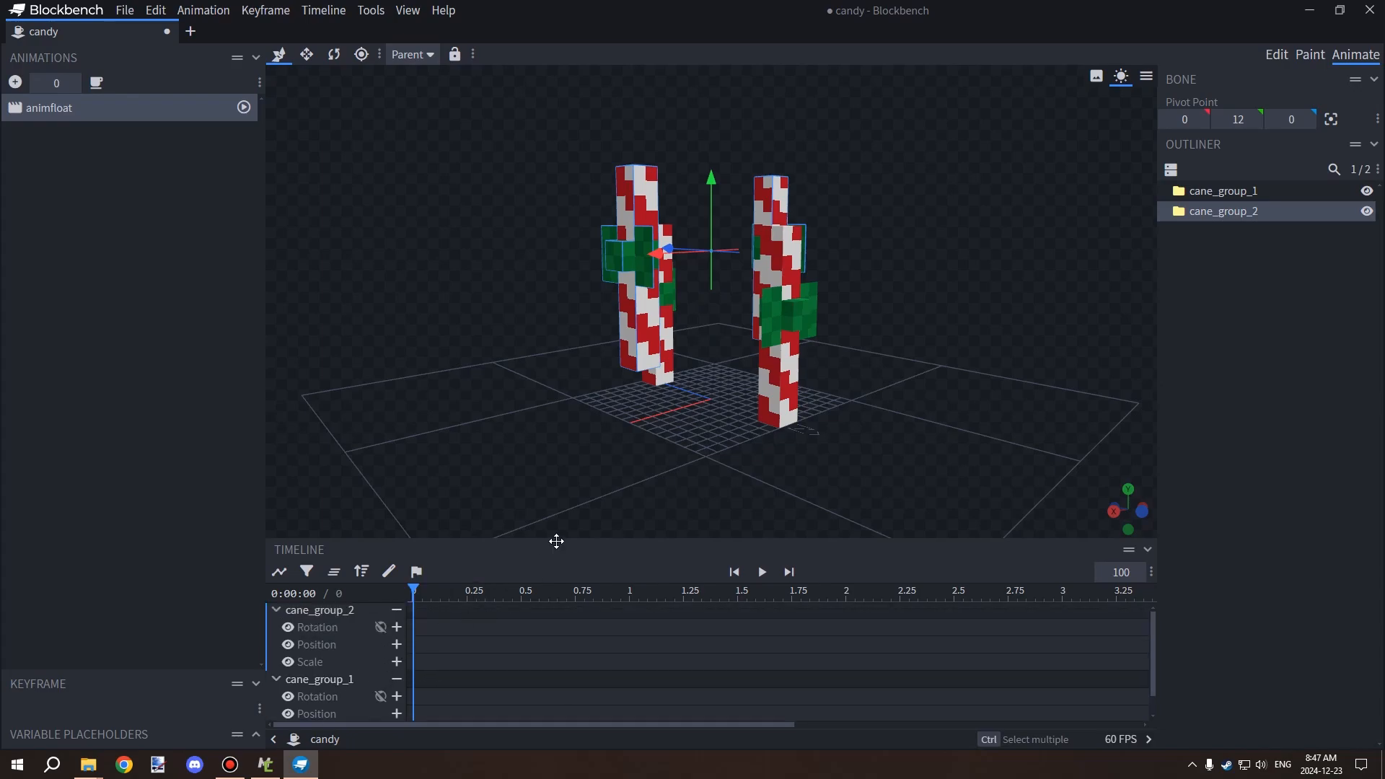
drag(559, 534, 556, 489)
Step: Switch to Edit mode and examine the canes and pivot point of cane_group_2 from several angles
drag(678, 420, 935, 377)
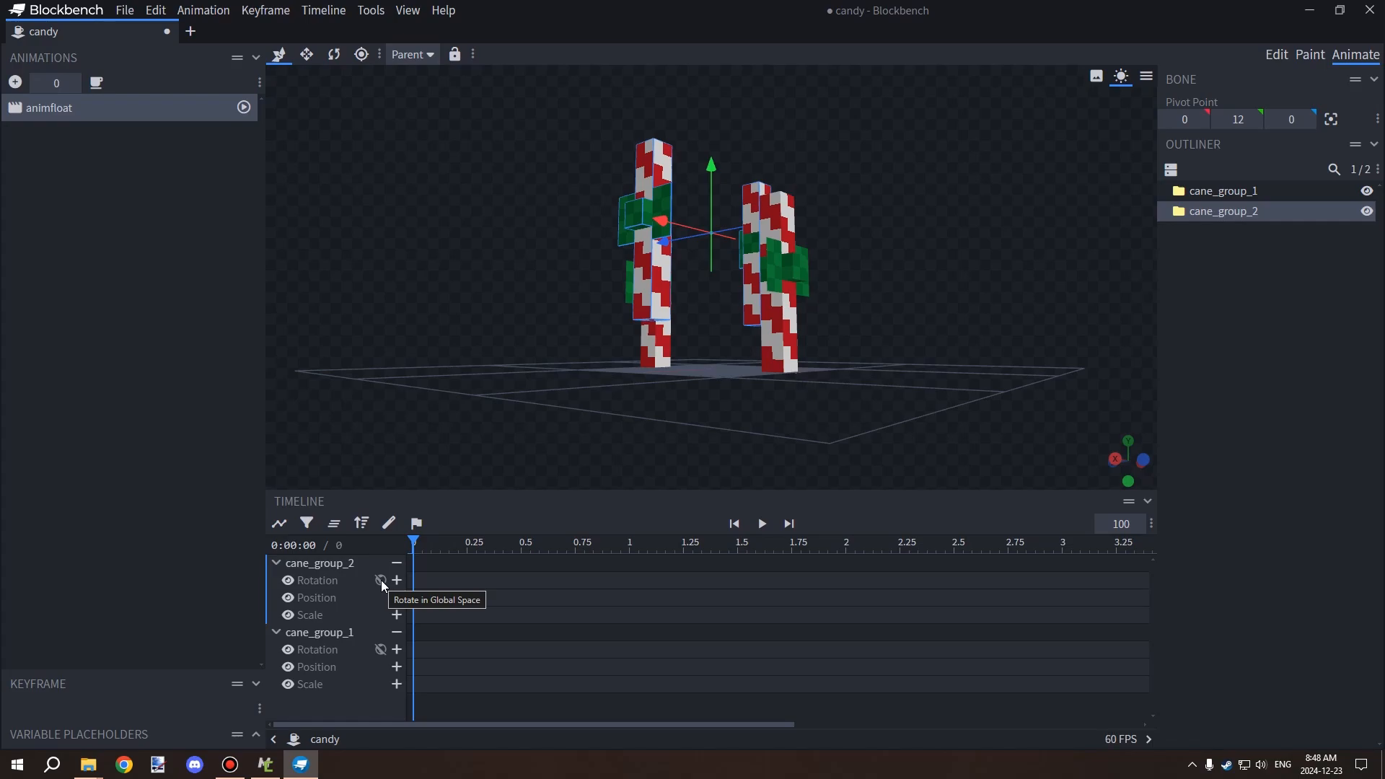
drag(664, 394, 772, 432)
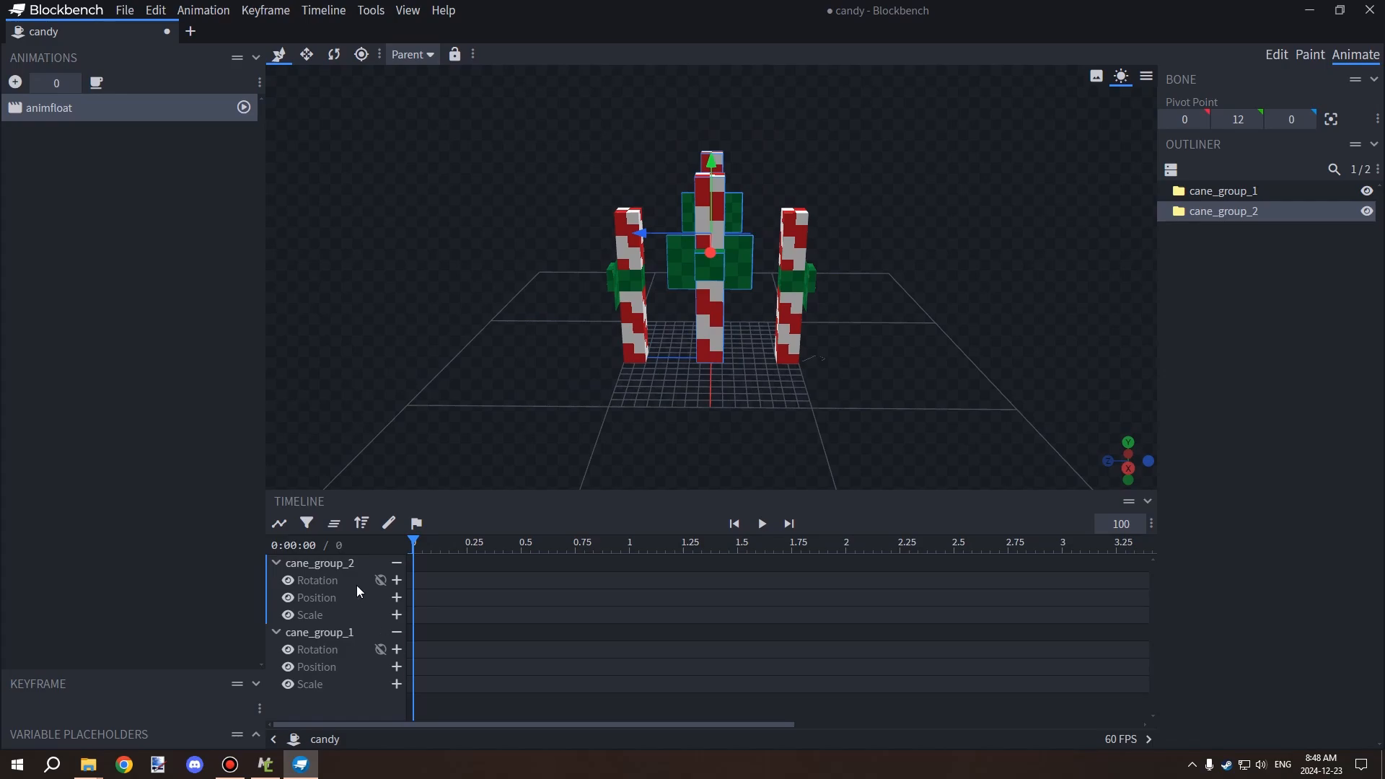
mouse_move(706, 399)
mouse_down()
mouse_move(782, 381)
mouse_move(694, 381)
mouse_up()
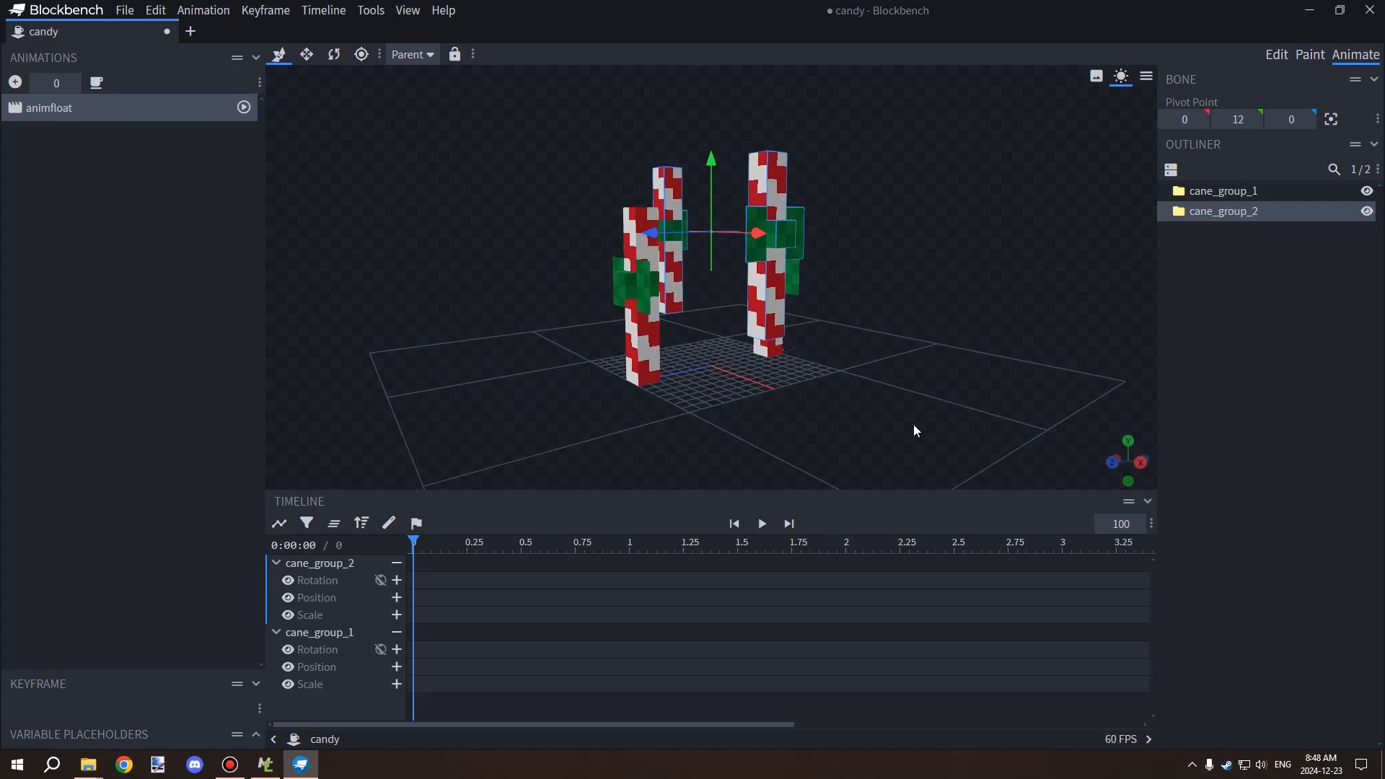
drag(915, 426, 885, 396)
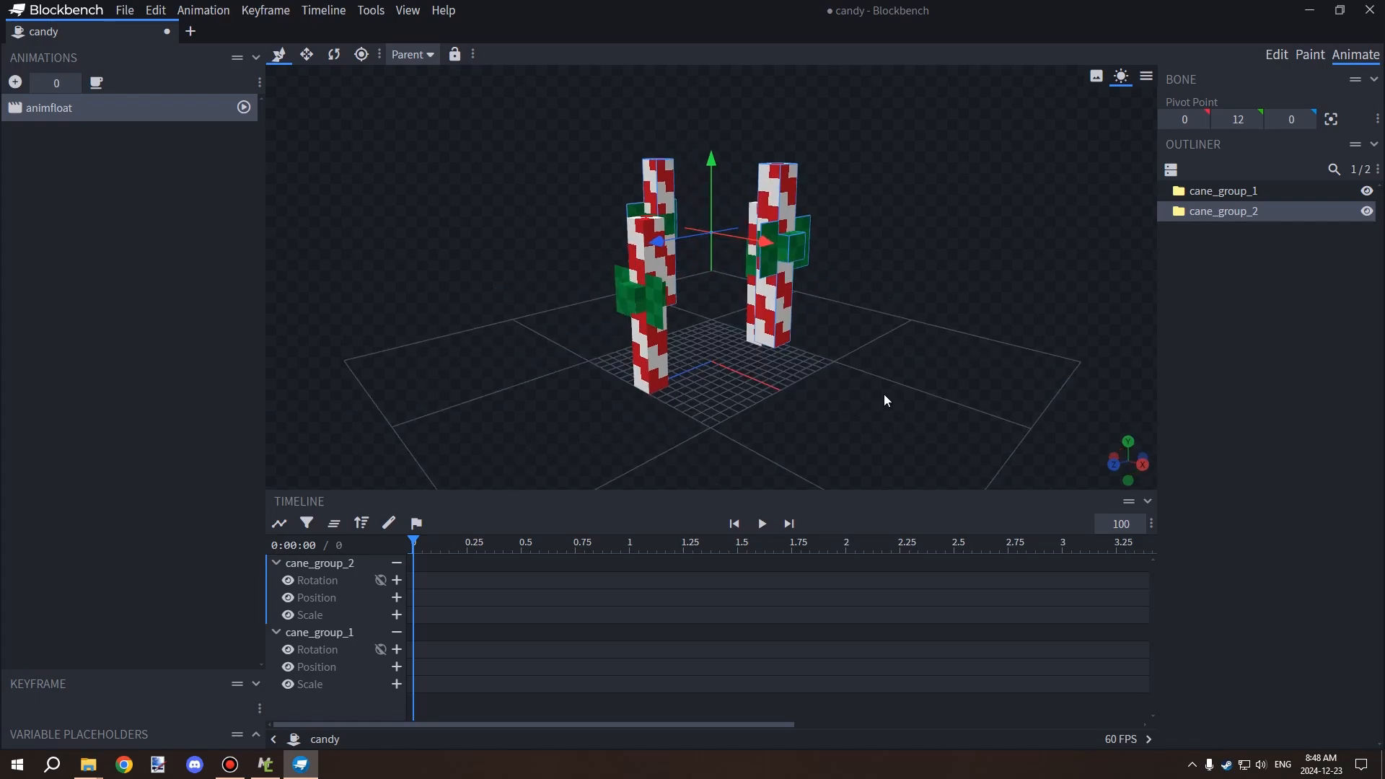
click(1315, 56)
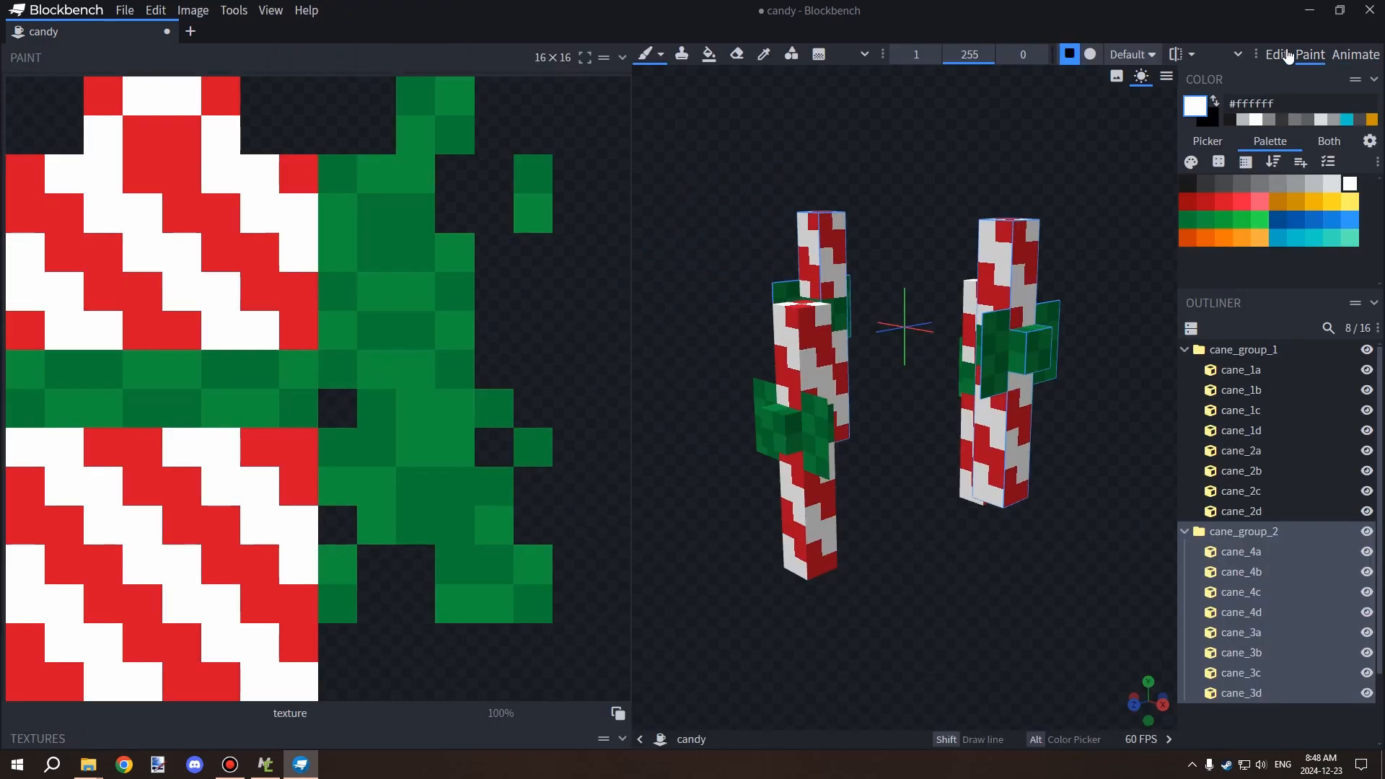
right_click(1299, 69)
click(1277, 58)
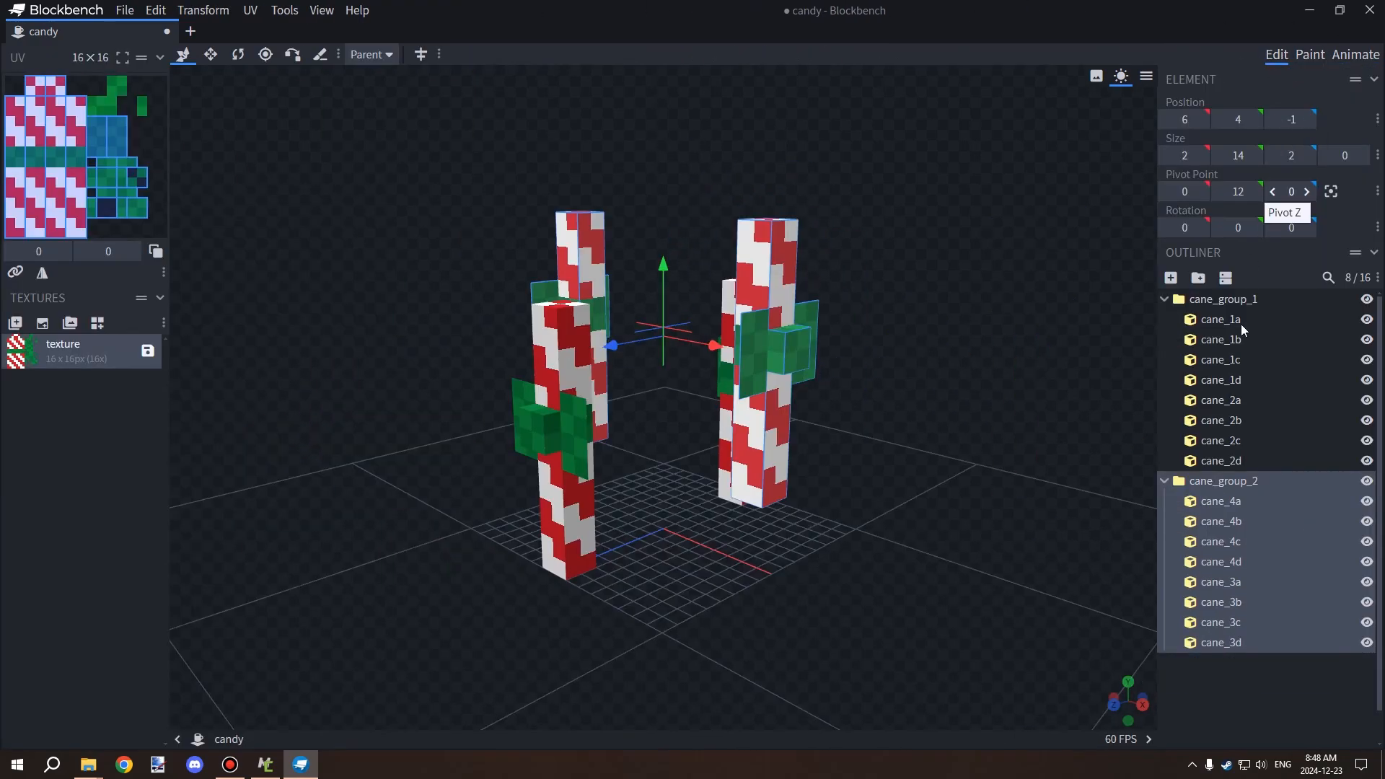
click(1202, 483)
drag(999, 494, 591, 564)
drag(762, 569, 765, 498)
drag(675, 437, 711, 444)
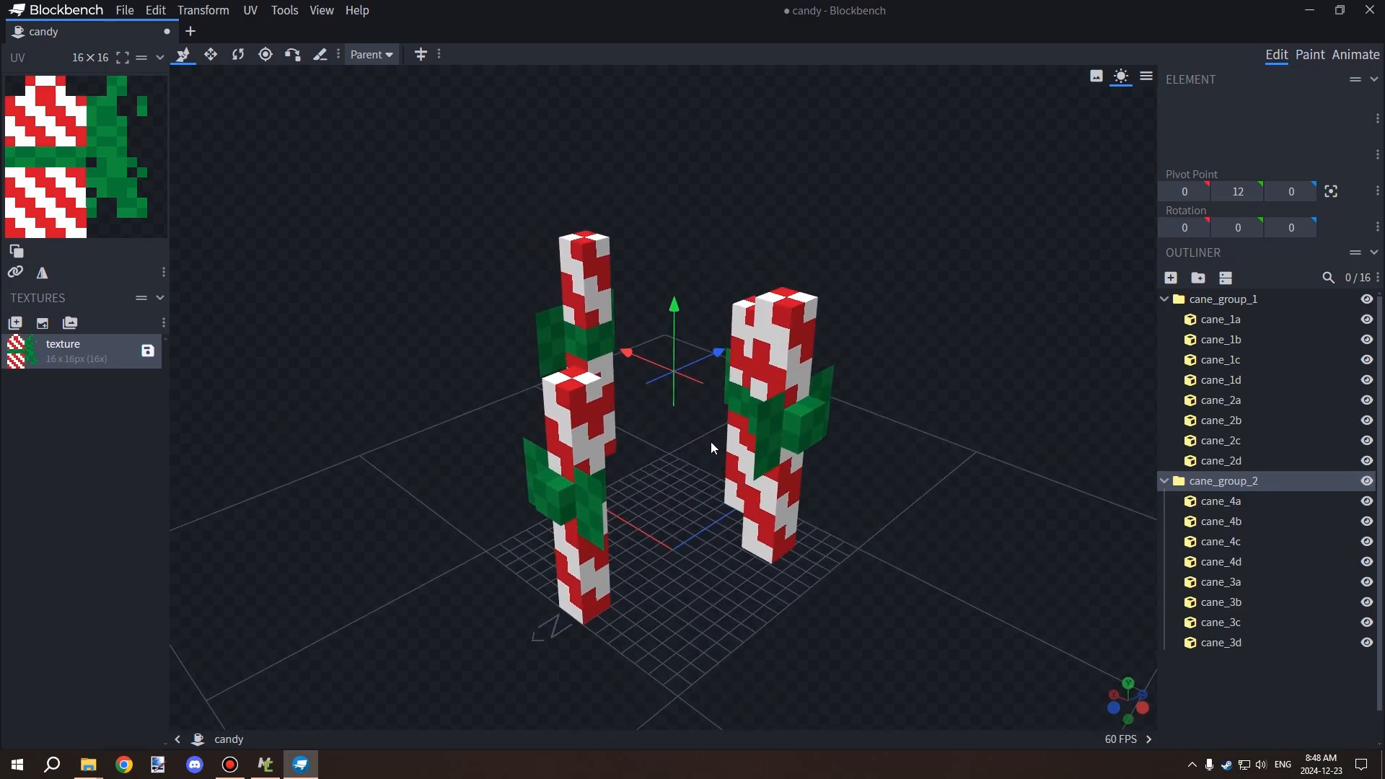
Step: Examine cane_group_1 from above and check its individual cubes, including cane_1a, cane_1c, cane_1d, cane_2c and cane_2d
click(1223, 299)
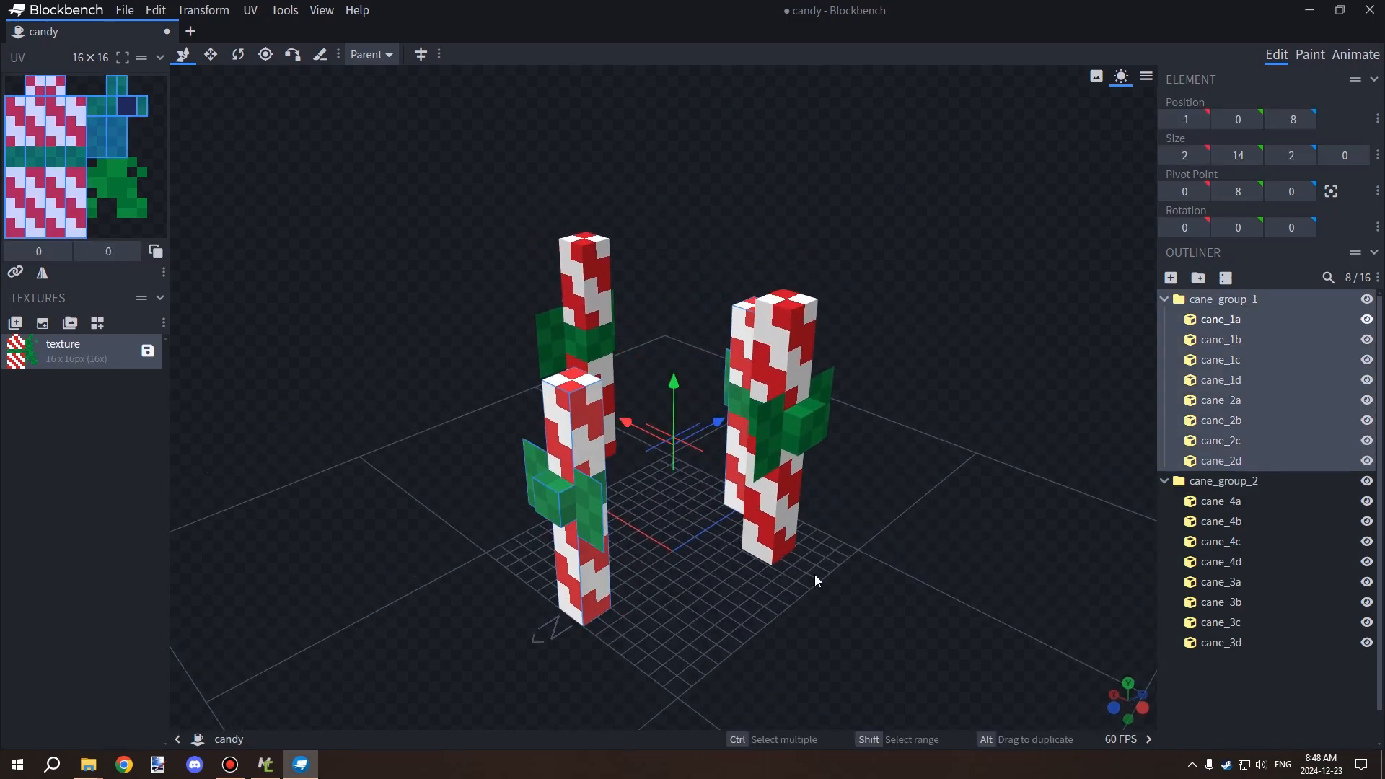
drag(815, 580, 481, 743)
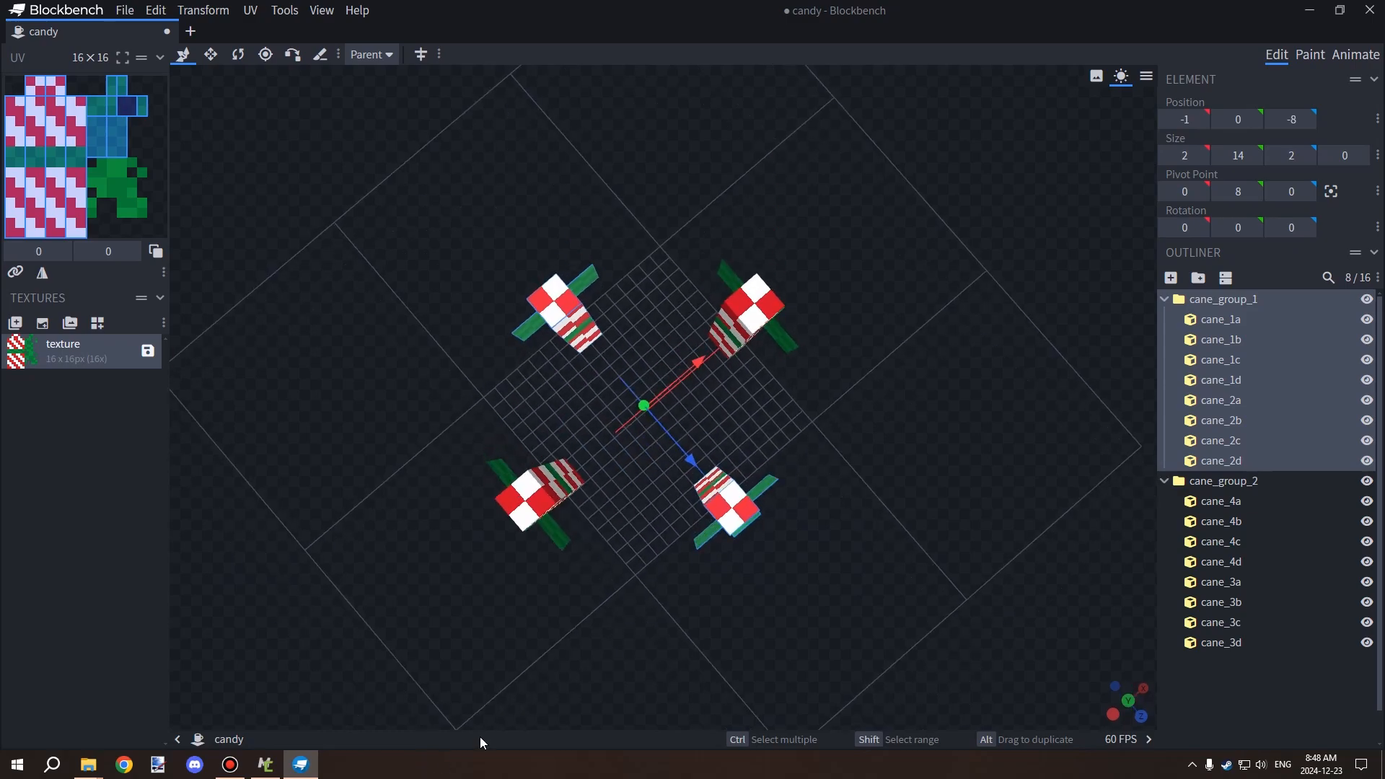
drag(625, 651, 830, 505)
click(1215, 317)
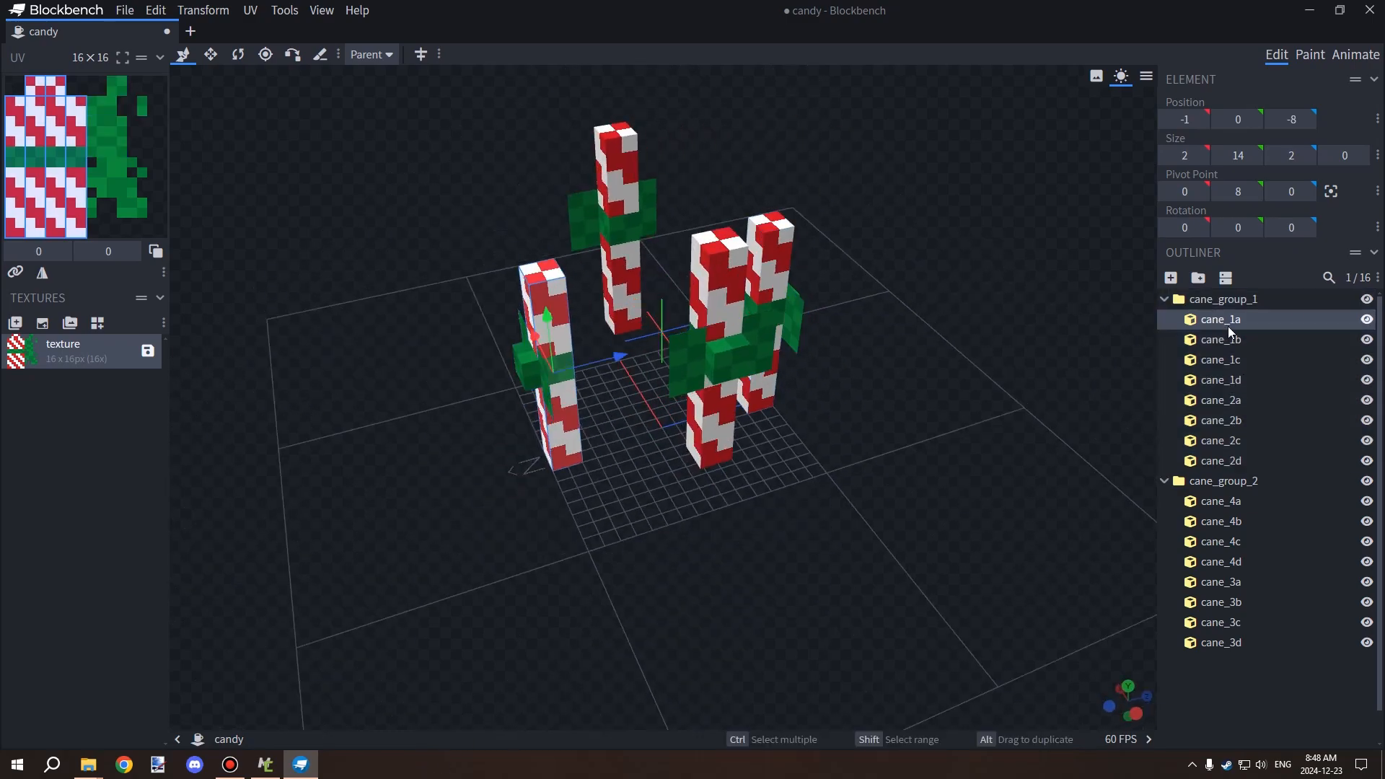
click(1237, 359)
click(1247, 382)
click(1243, 443)
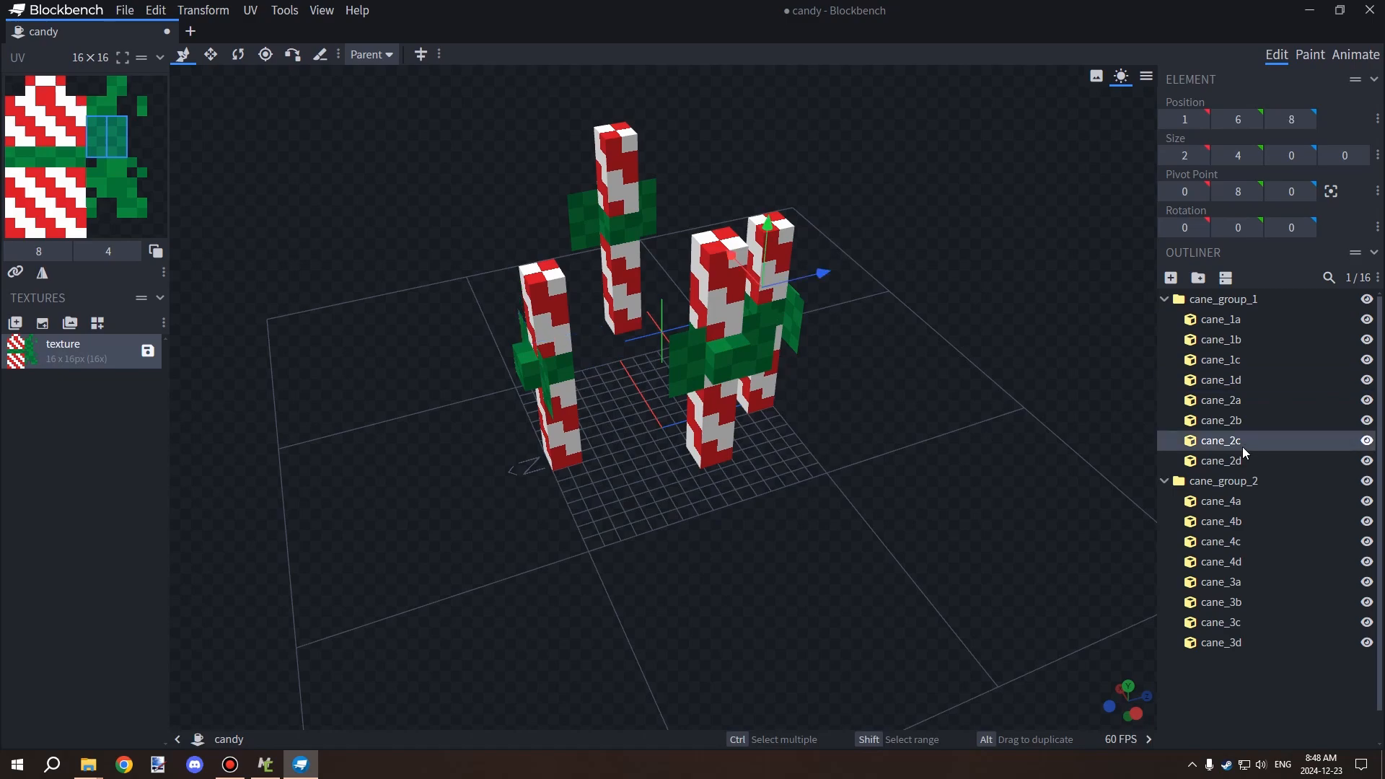
click(1238, 463)
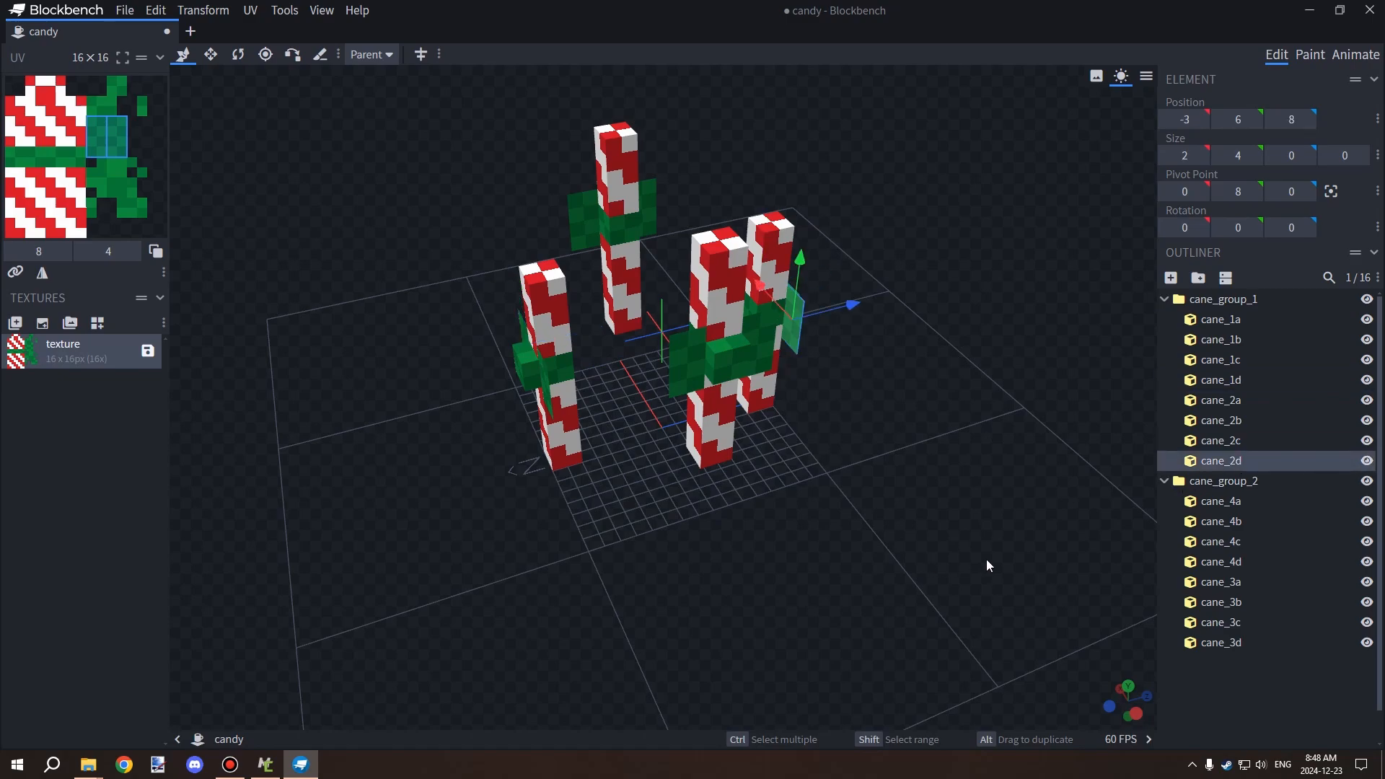
drag(987, 561, 935, 512)
Step: Compare the canes and pivot points of cane_group_1 and cane_group_2 by selecting each whole group
click(1245, 305)
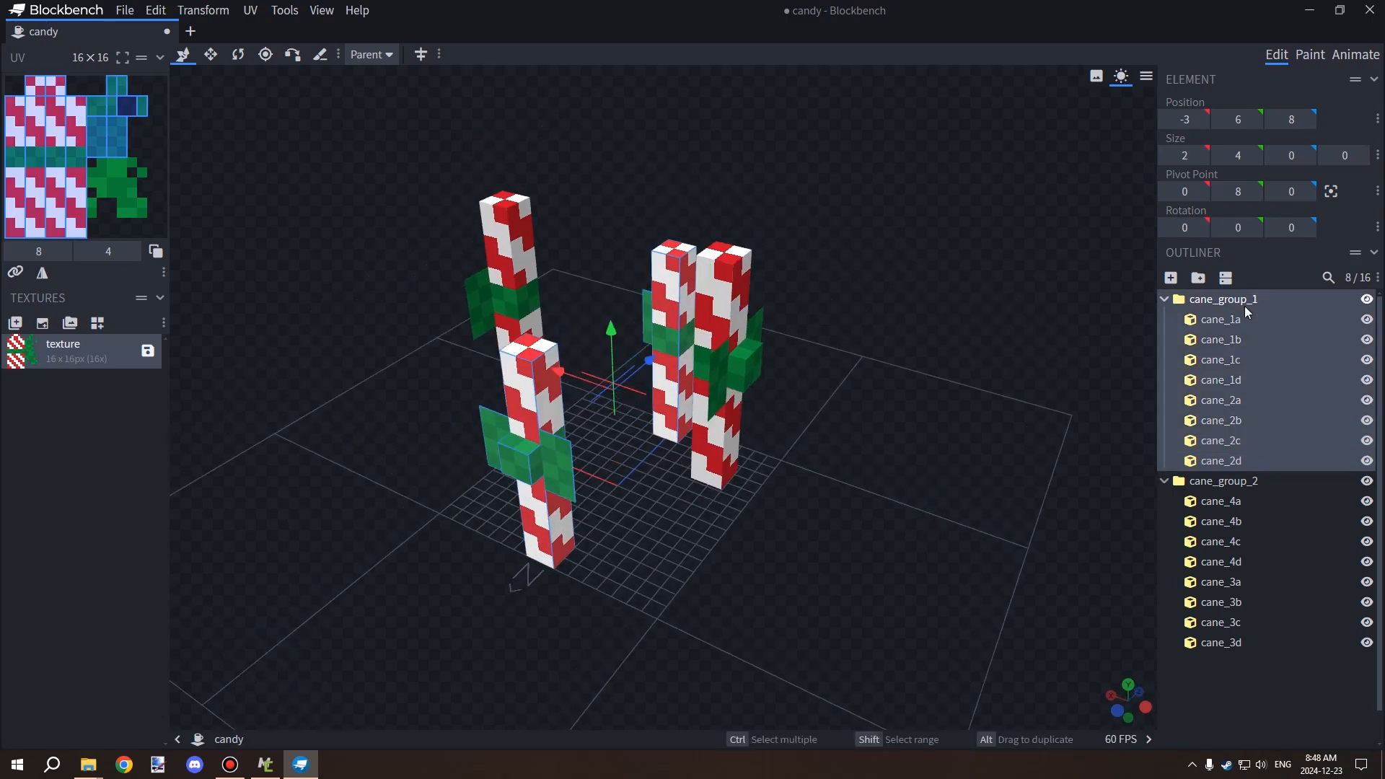
click(1234, 482)
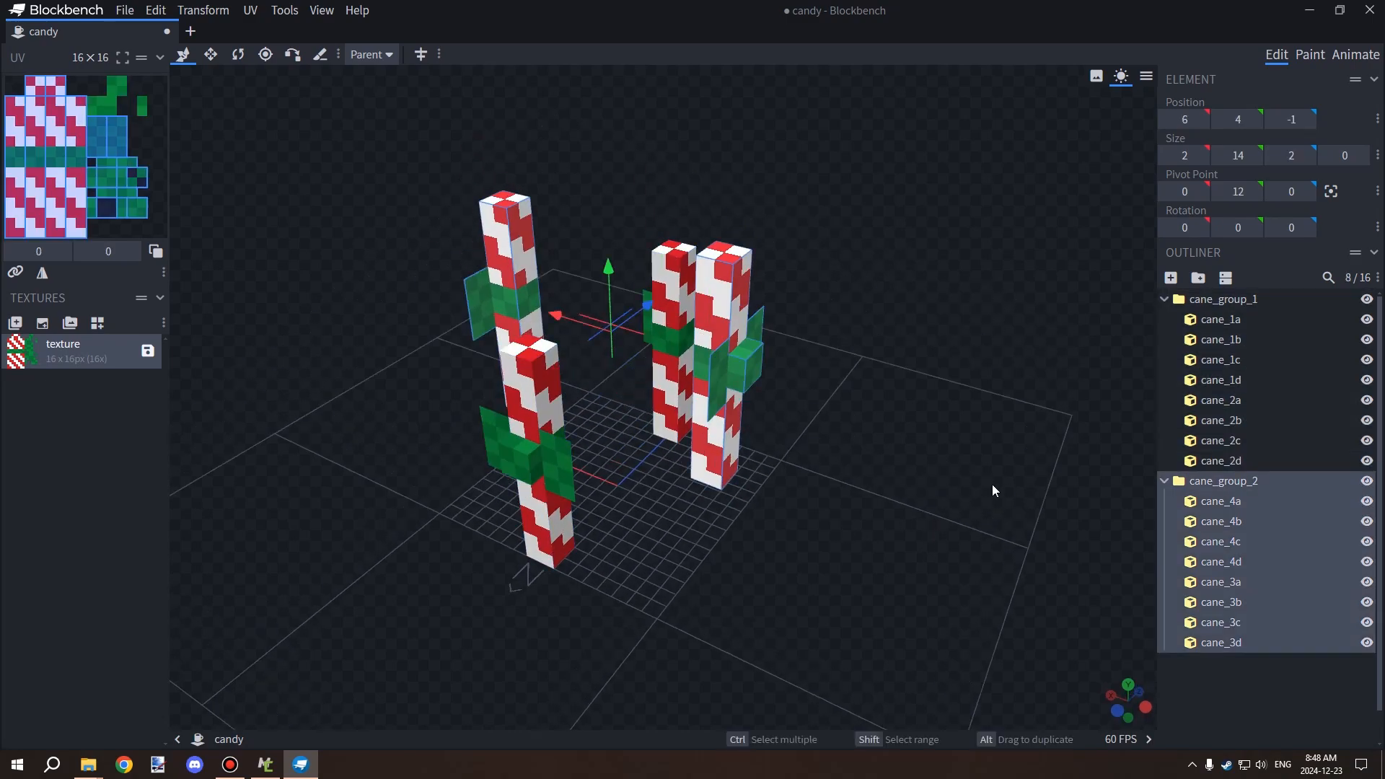
drag(993, 484, 955, 500)
drag(1080, 156, 933, 116)
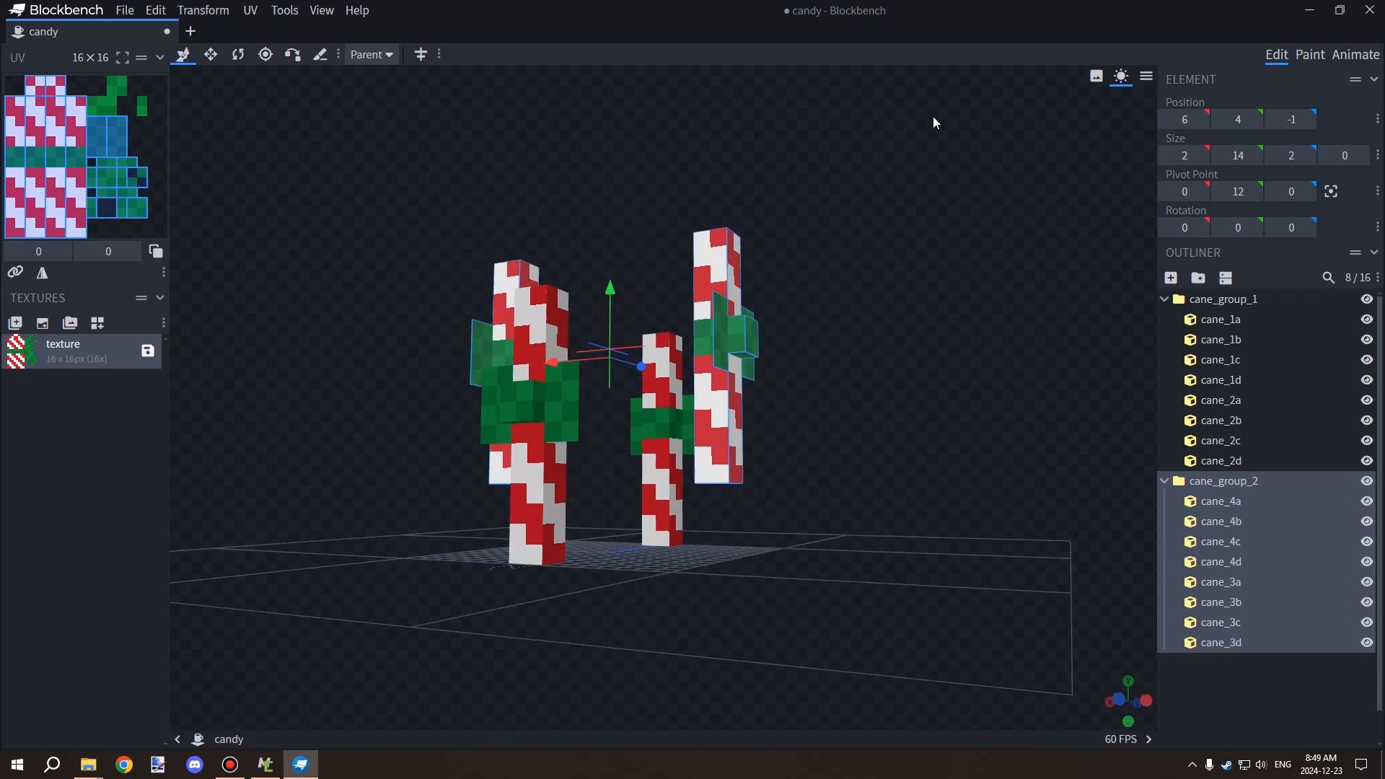
Step: Return to Animate mode and add a position keyframe for cane_group_2 at time 0
click(1356, 55)
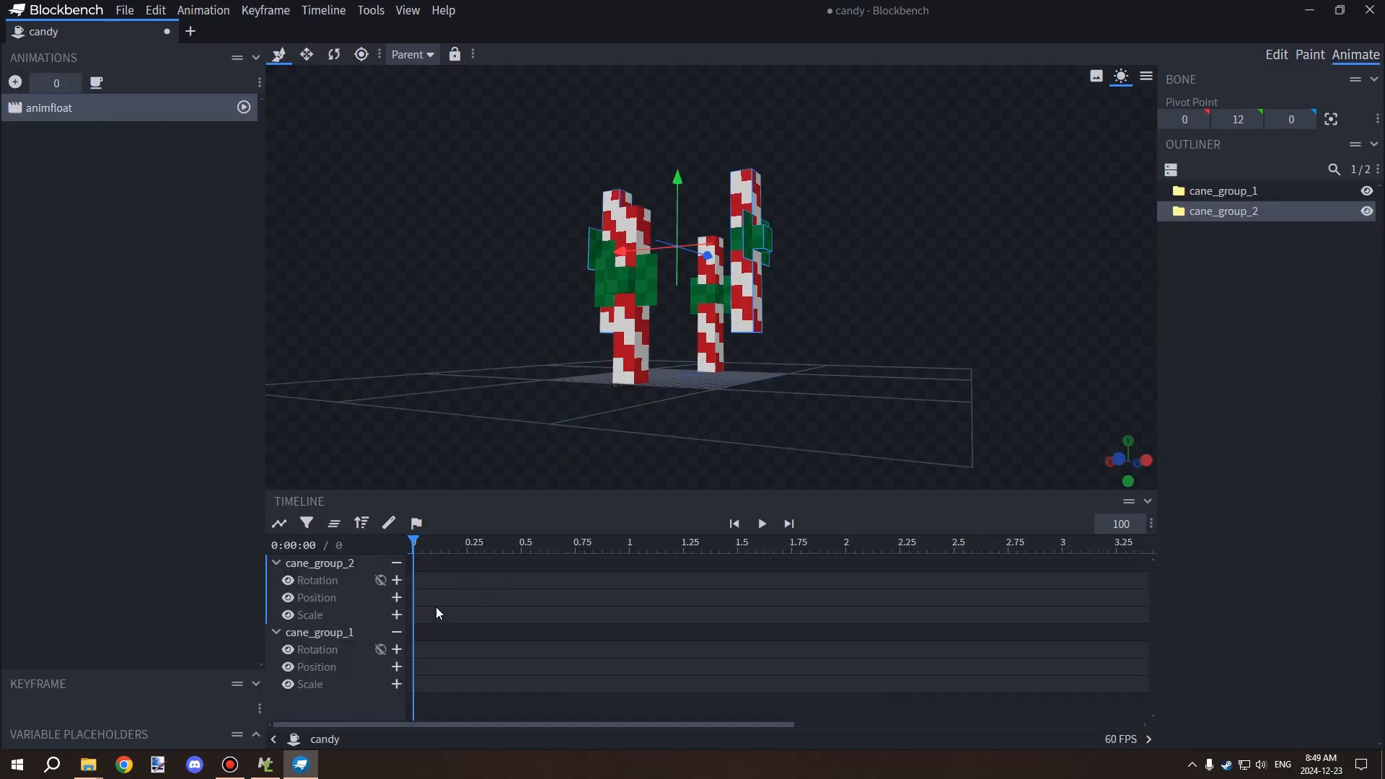
click(399, 598)
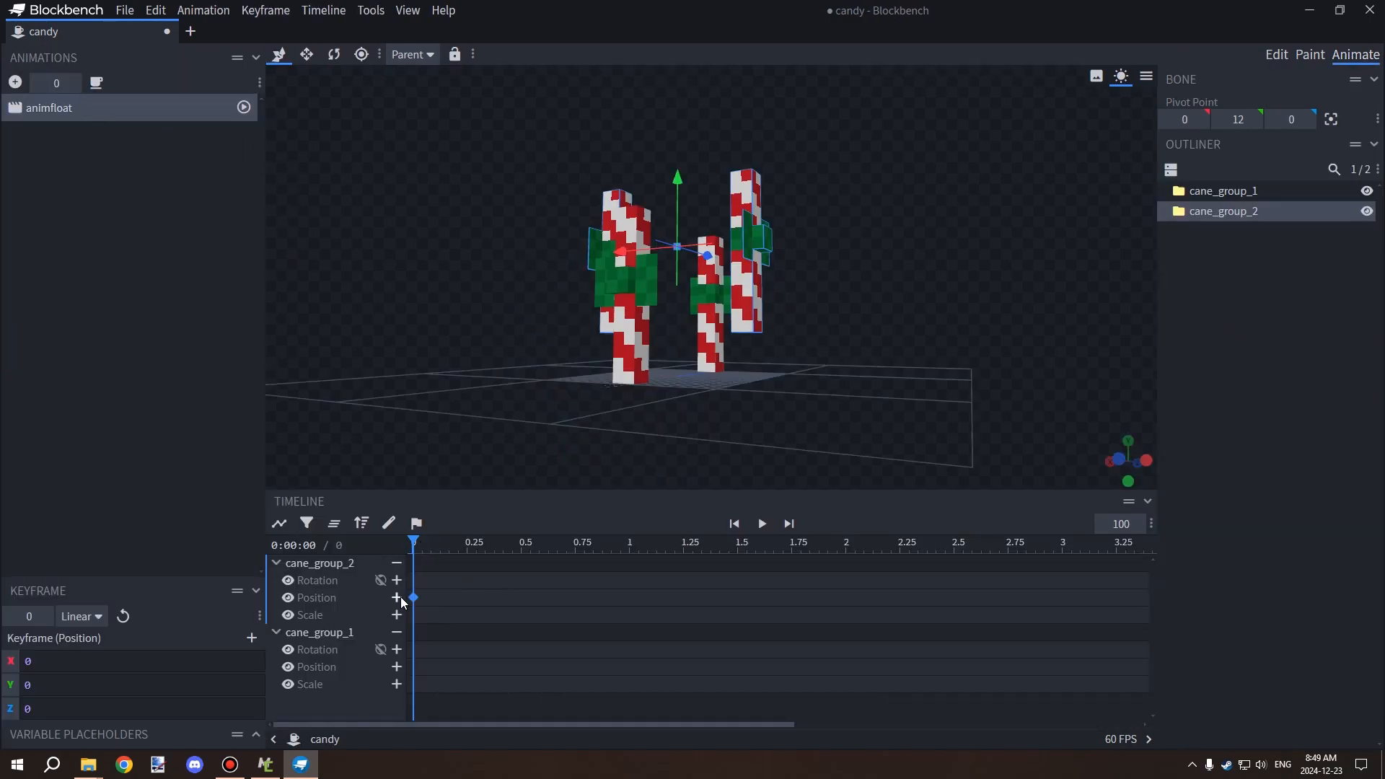
Step: Add a position keyframe for cane_group_1 at time 0 and move the playhead to 0.5 seconds
click(397, 667)
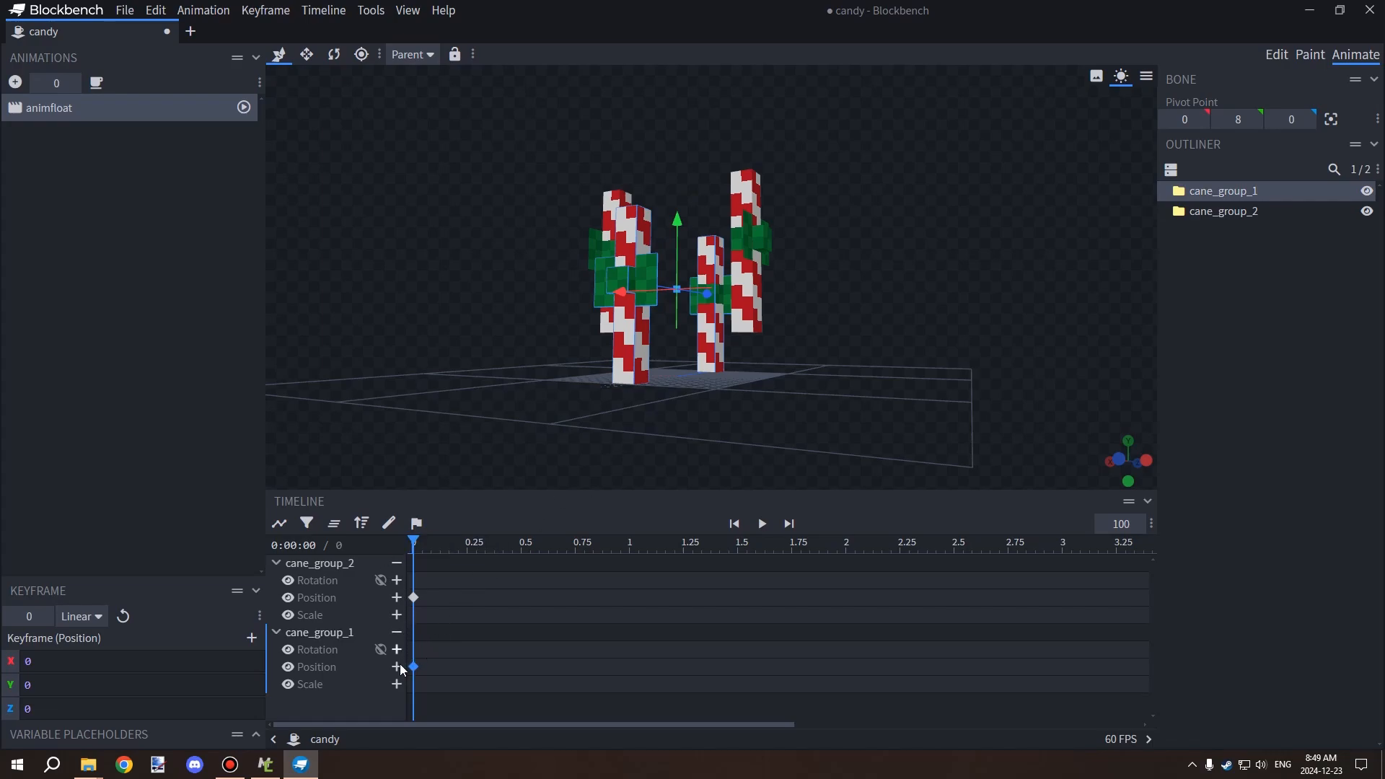
drag(443, 541, 396, 538)
drag(526, 425, 534, 465)
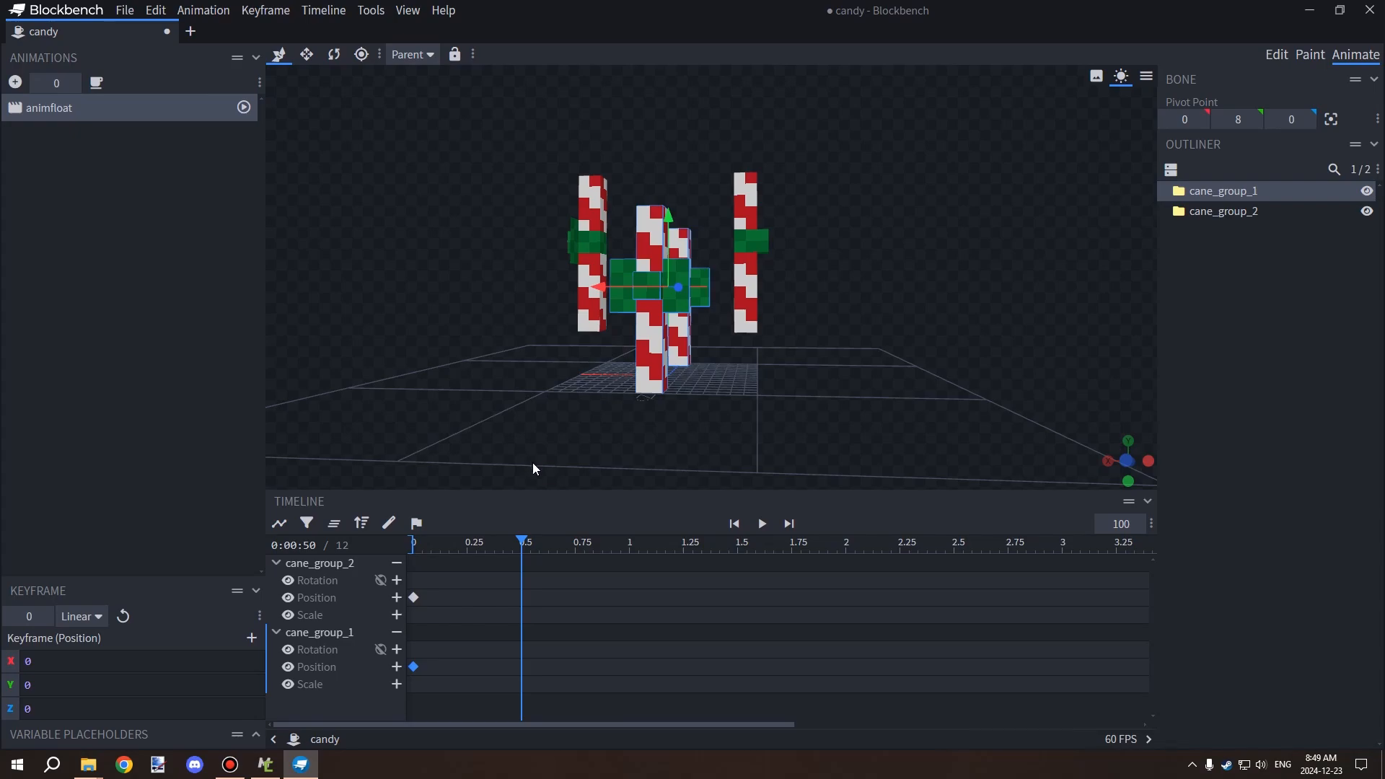
mouse_move(521, 548)
mouse_down()
mouse_move(433, 542)
mouse_move(563, 542)
mouse_move(427, 542)
mouse_move(523, 537)
mouse_up()
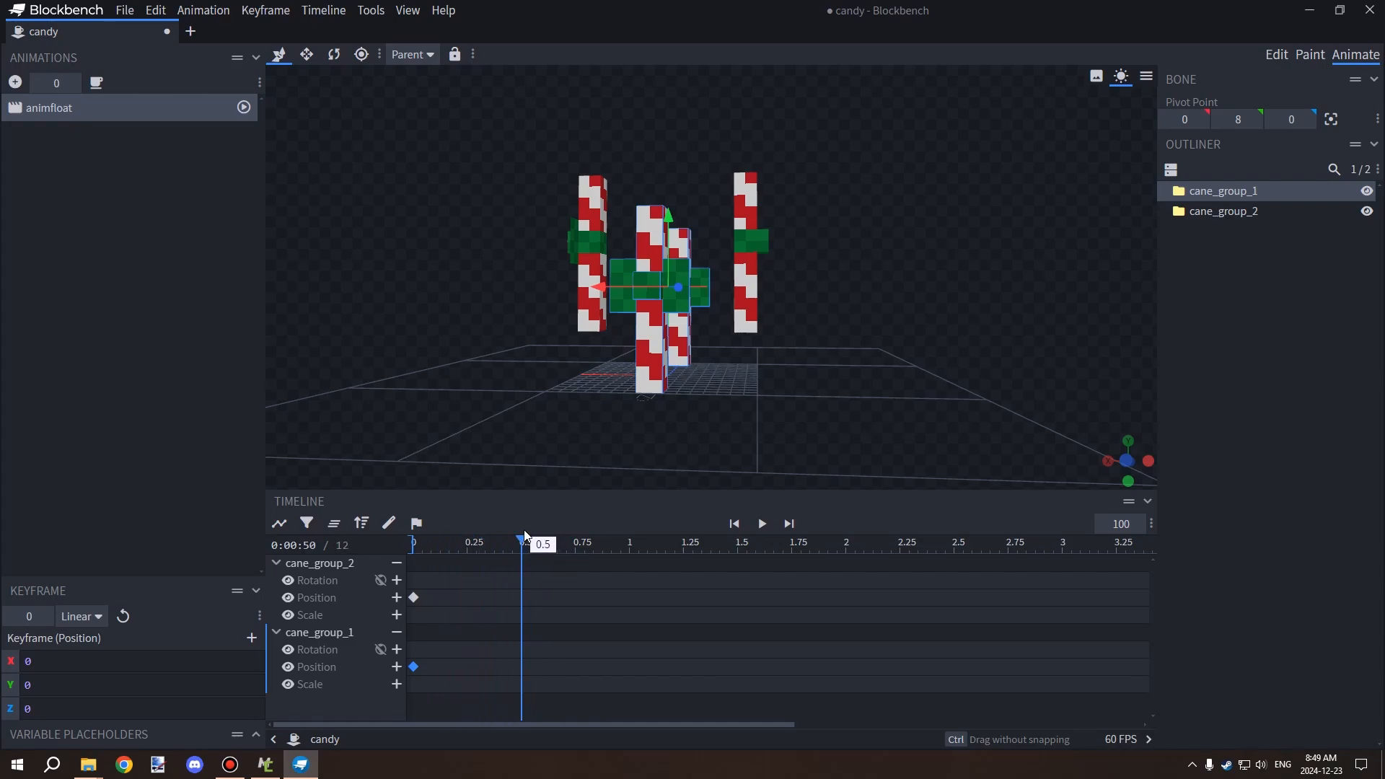
mouse_move(526, 537)
mouse_down()
mouse_move(413, 540)
mouse_move(527, 529)
mouse_up()
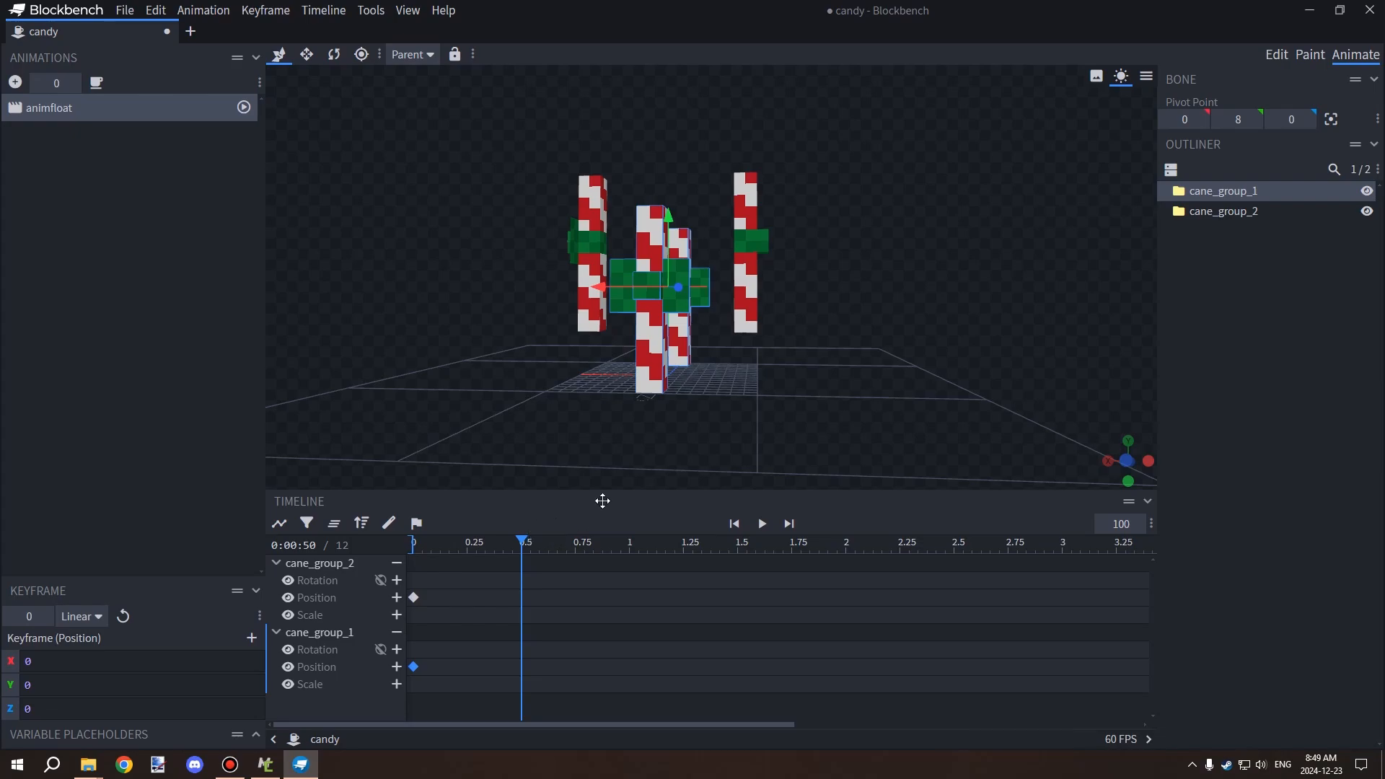
Step: Add position keyframes for cane_group_2 and cane_group_1 at 0.5 seconds
drag(660, 387, 776, 398)
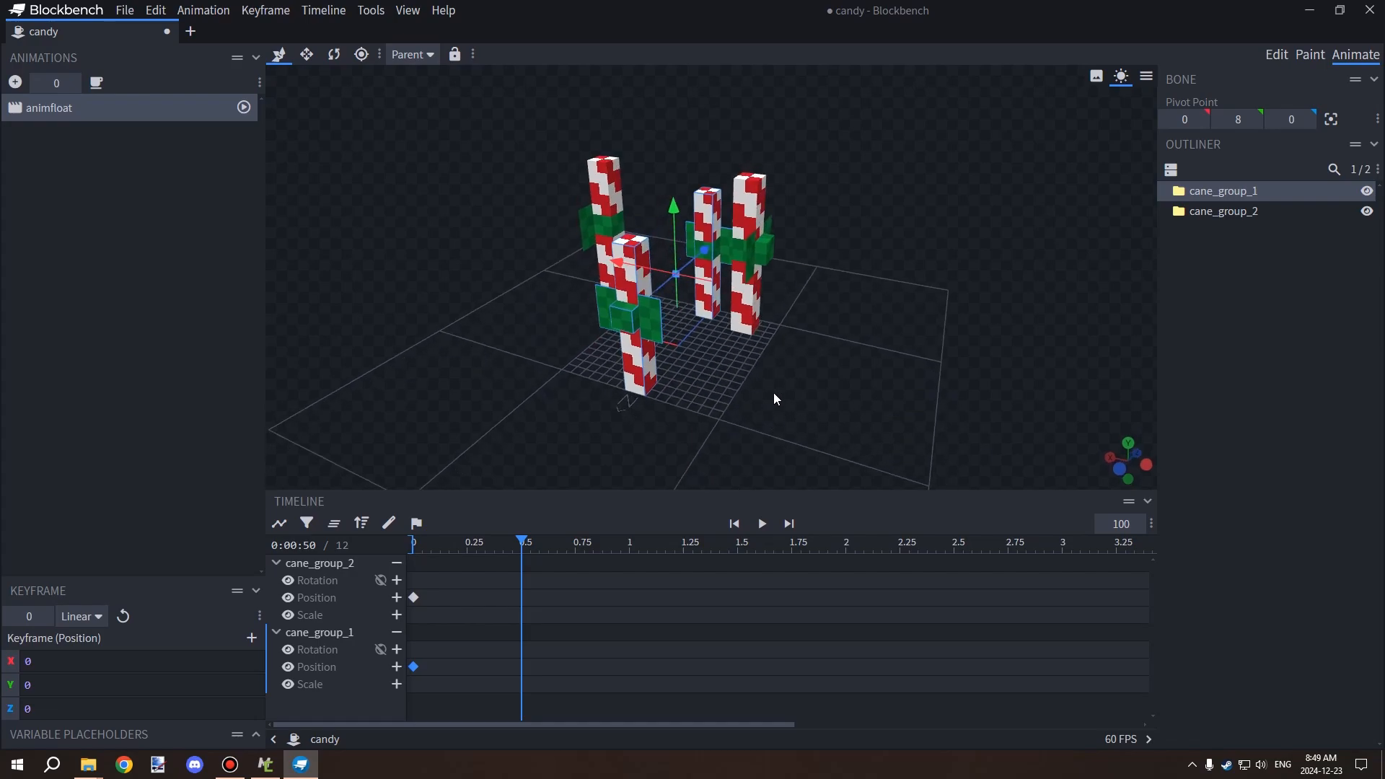
drag(769, 469, 630, 240)
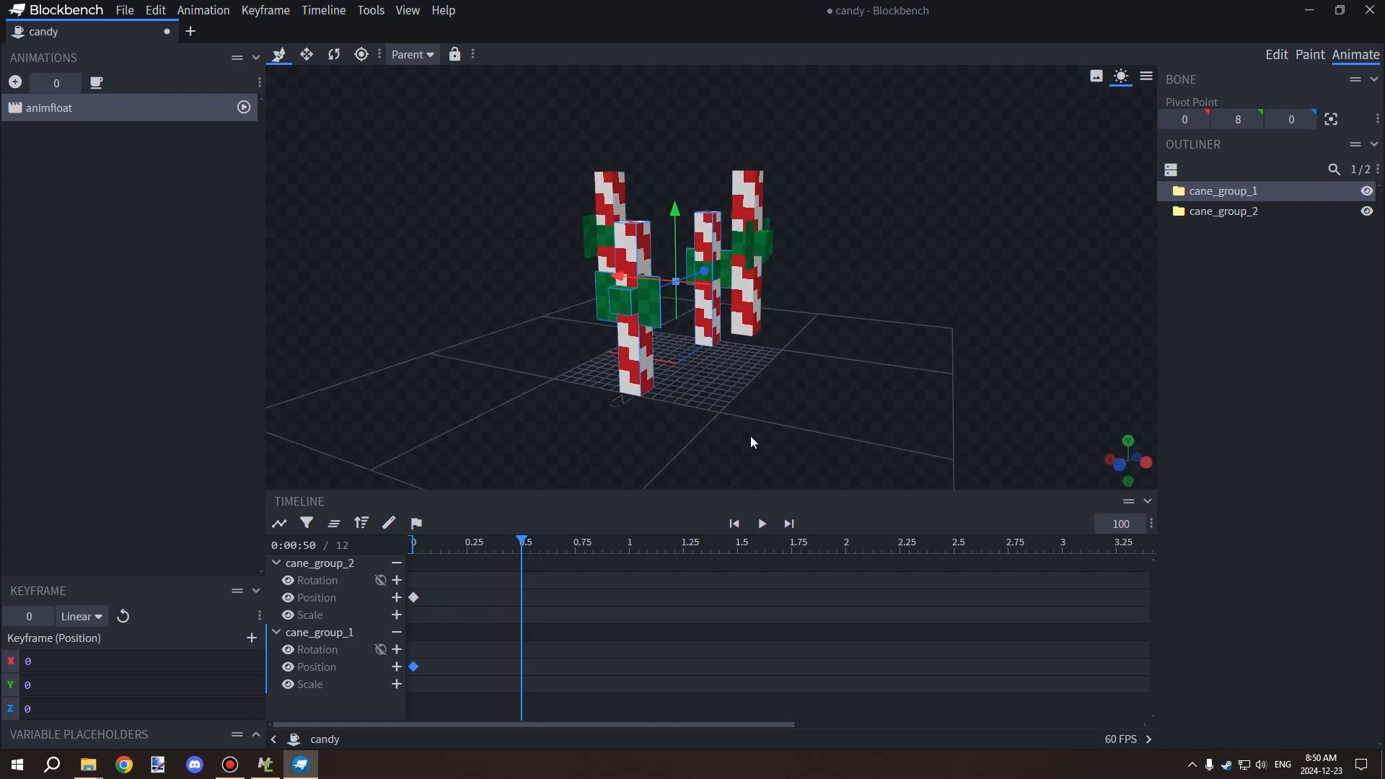
drag(751, 437, 767, 439)
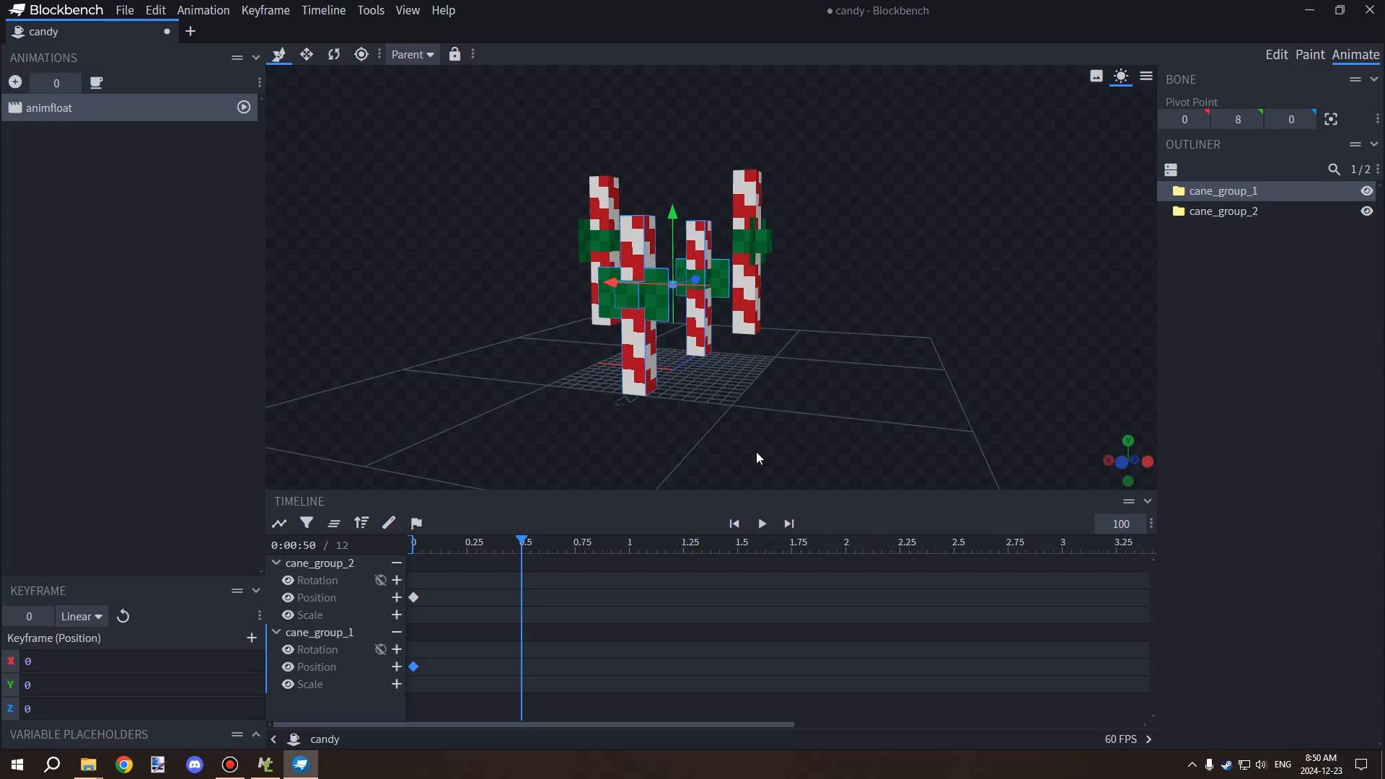
drag(757, 442, 913, 365)
click(1218, 210)
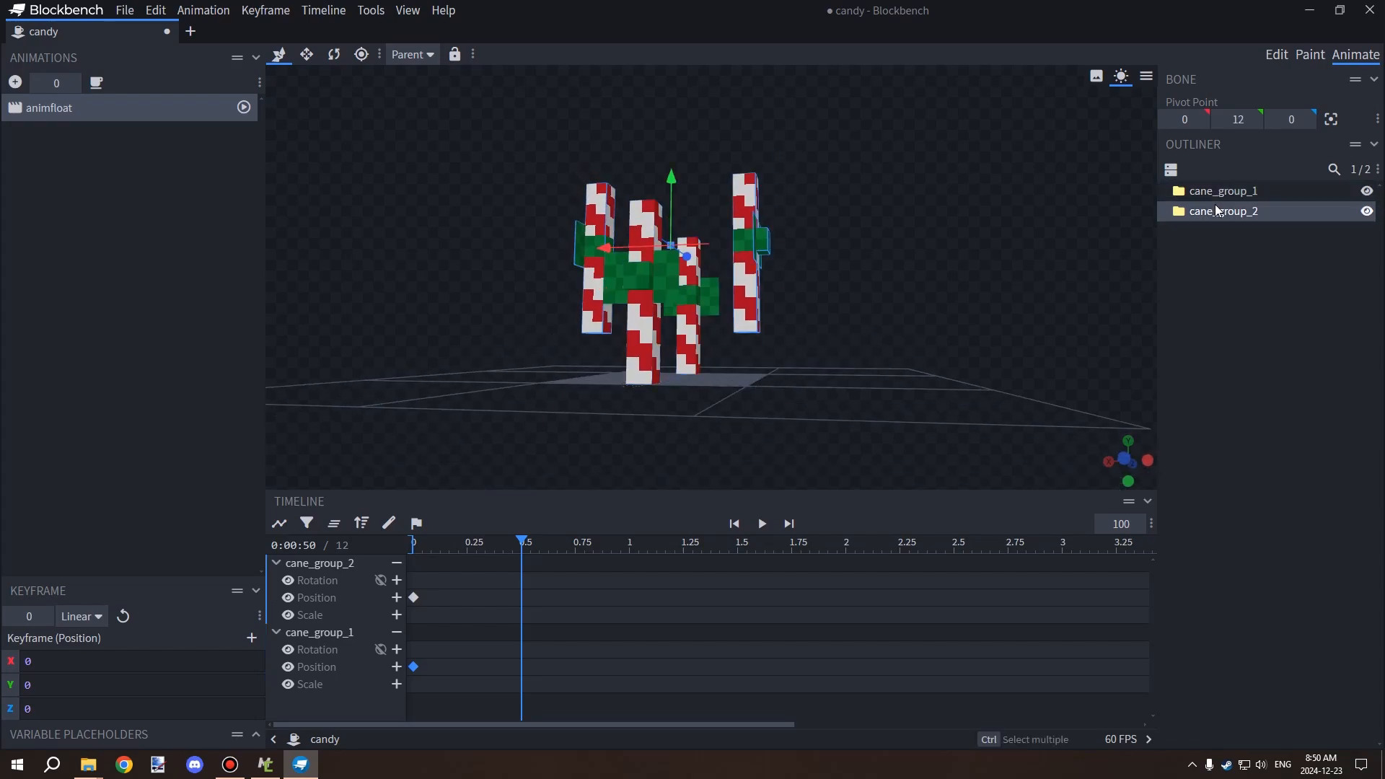
click(1215, 192)
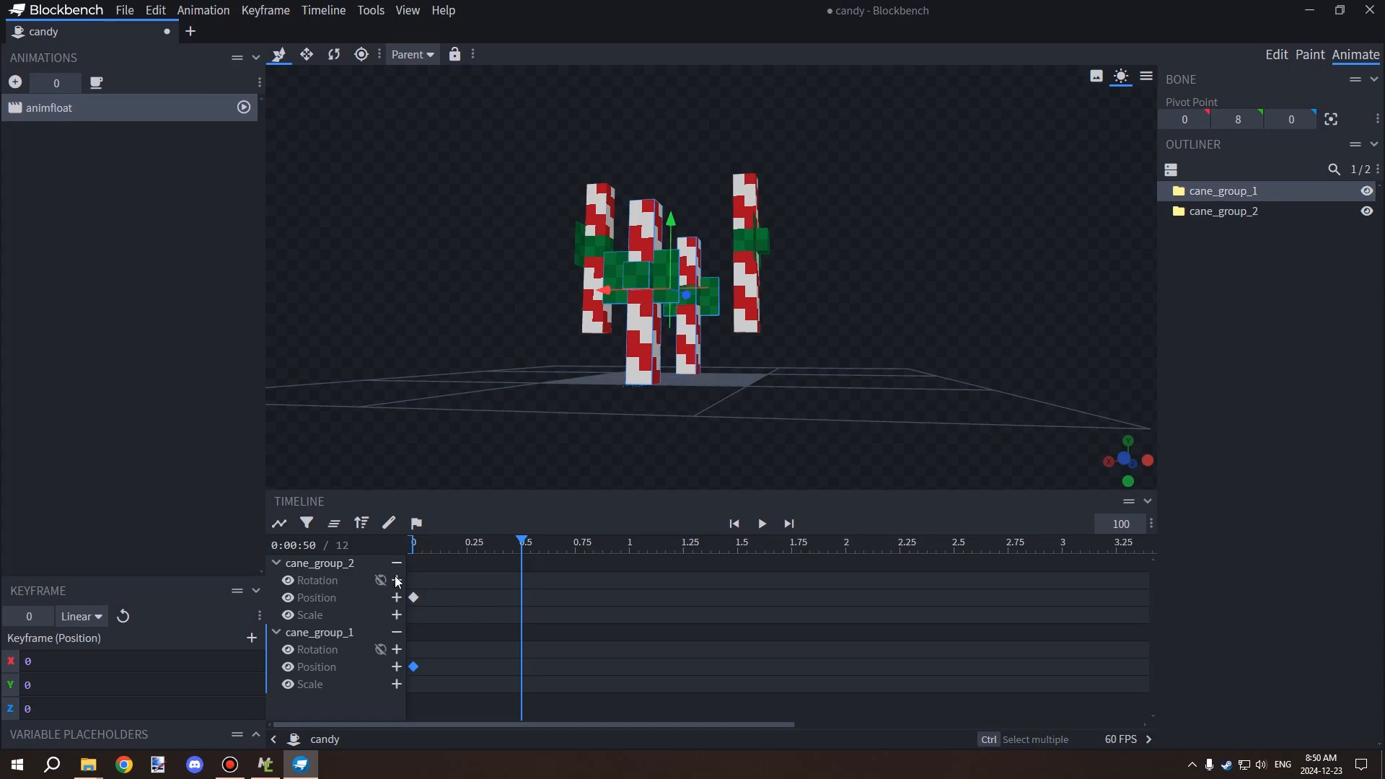
drag(703, 446, 636, 465)
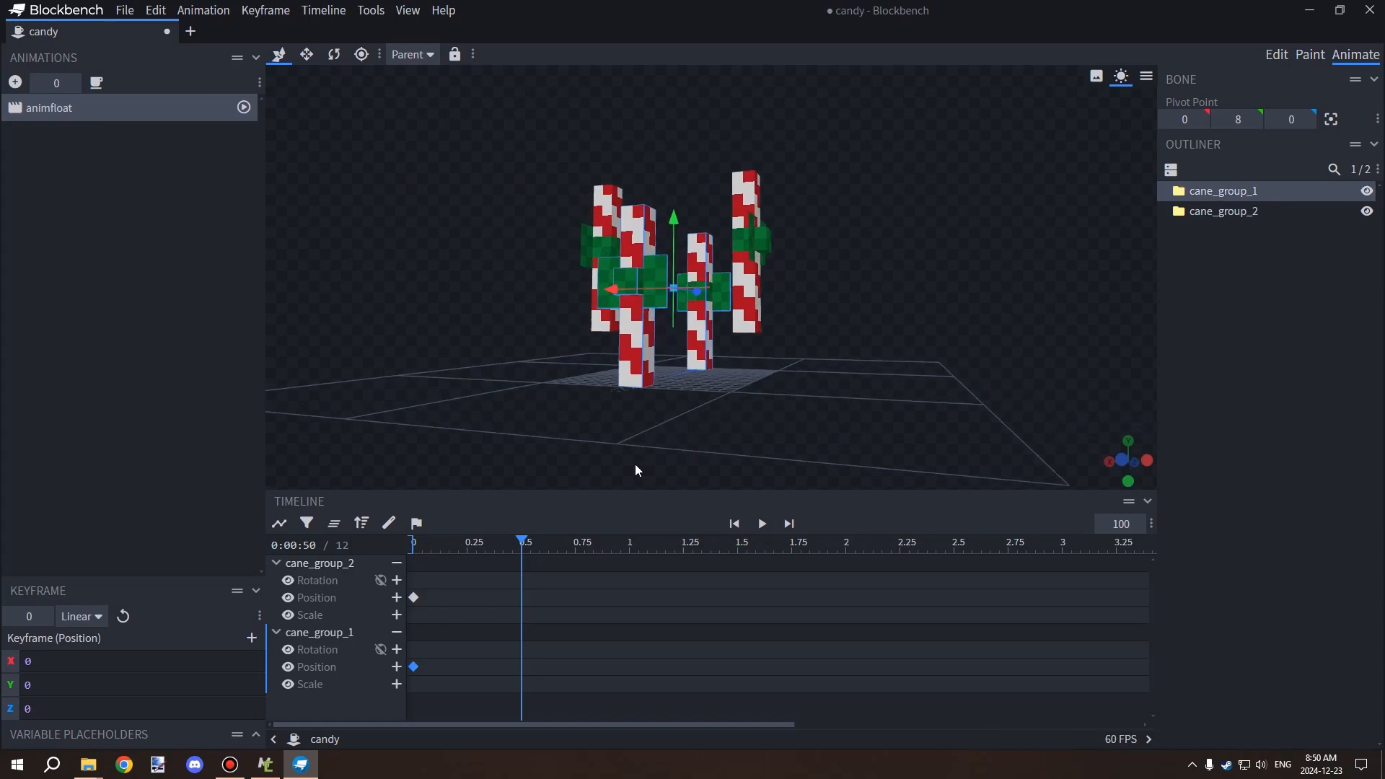
click(396, 598)
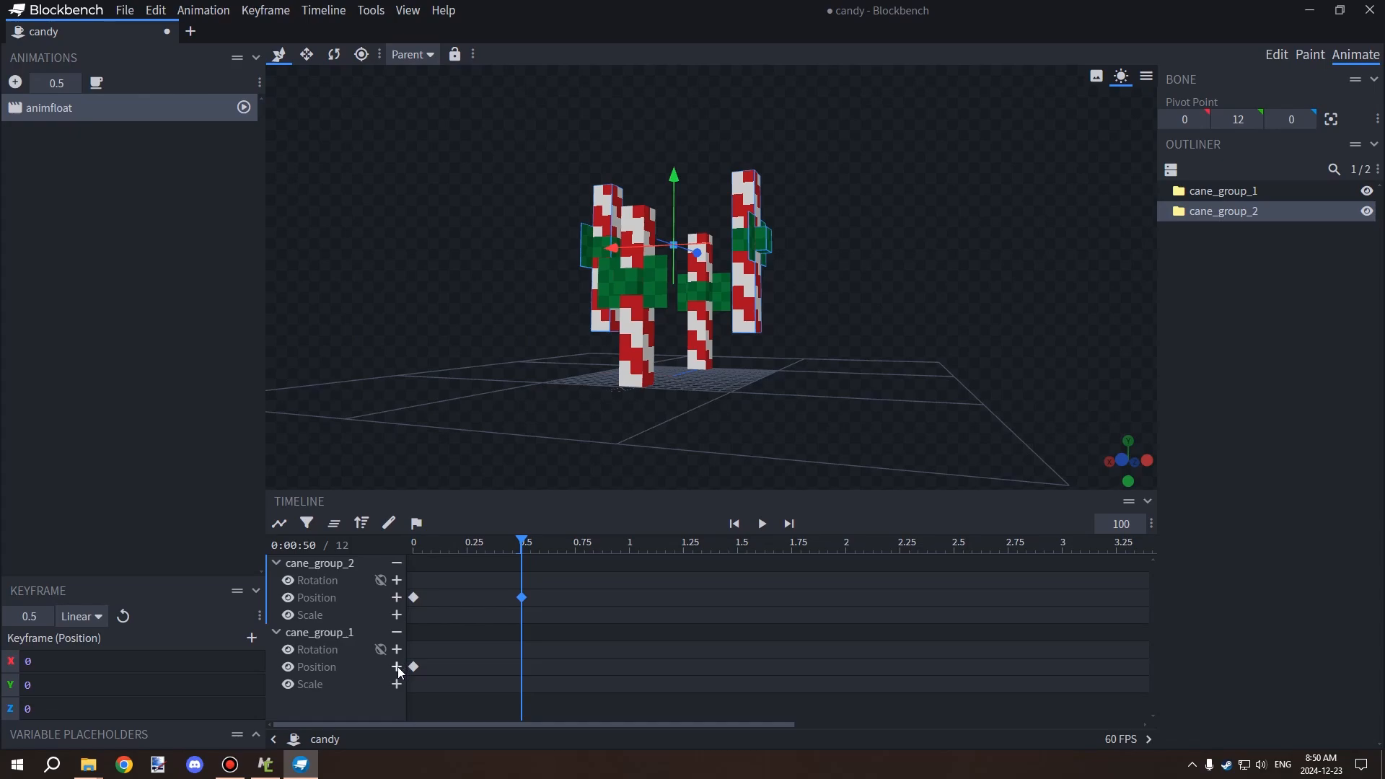
click(397, 667)
Step: Preview the animfloat animation, stop playback and return the playhead to time 0
drag(693, 465, 764, 444)
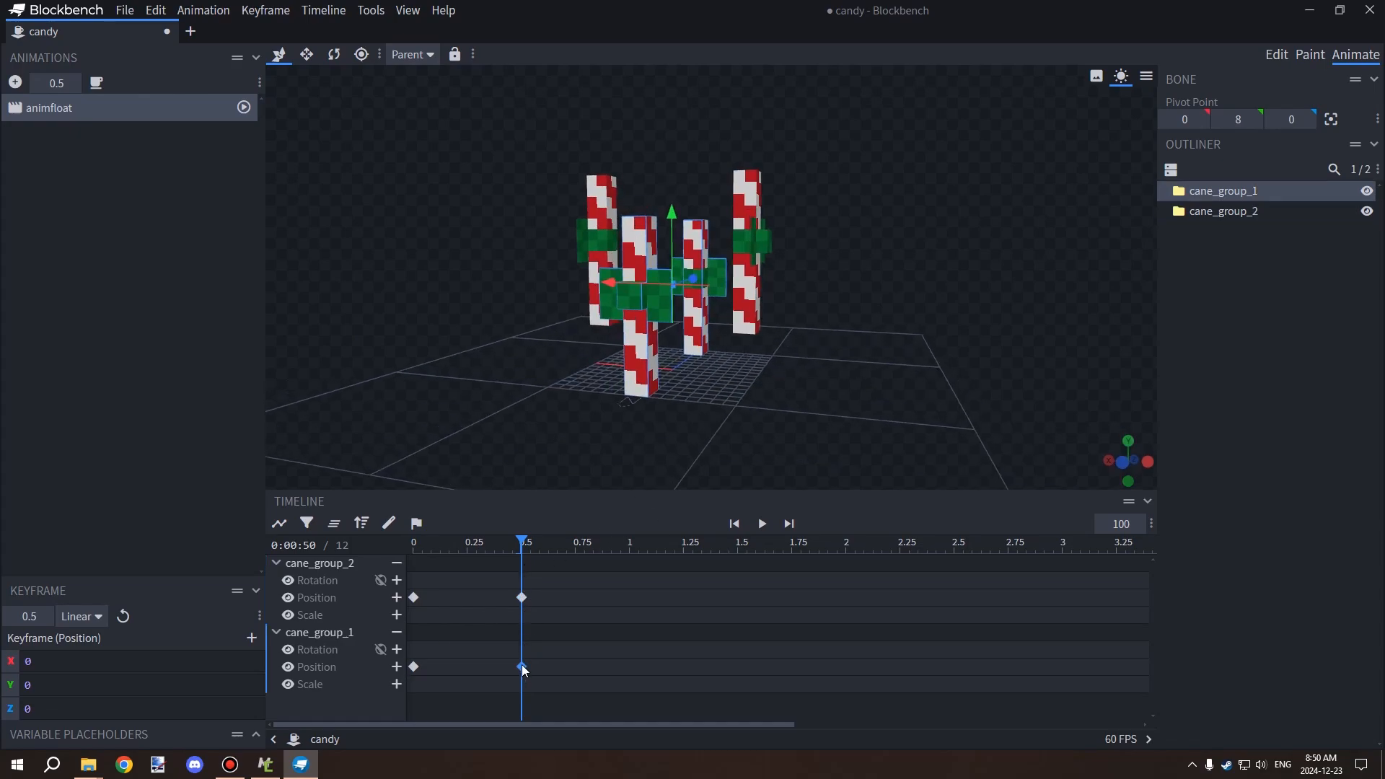
drag(811, 408, 749, 343)
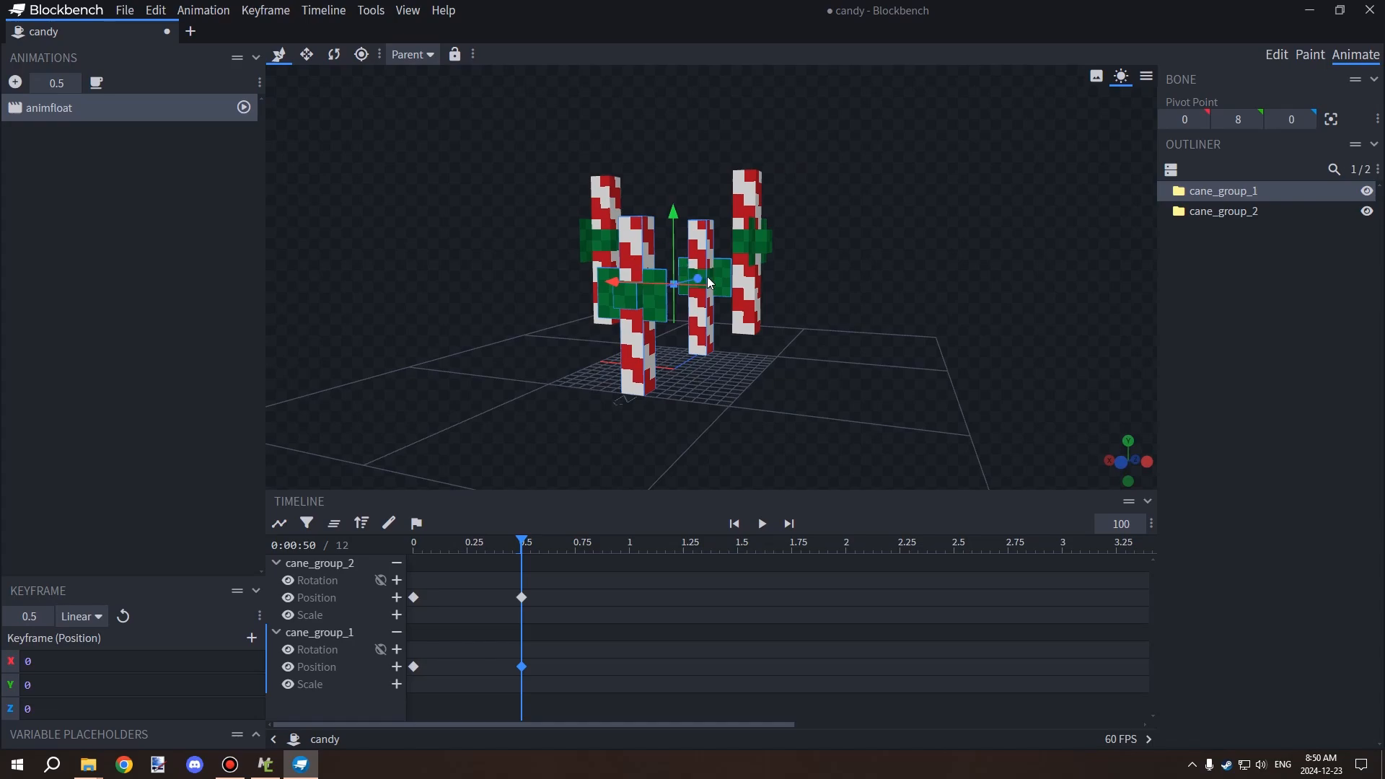
key(space)
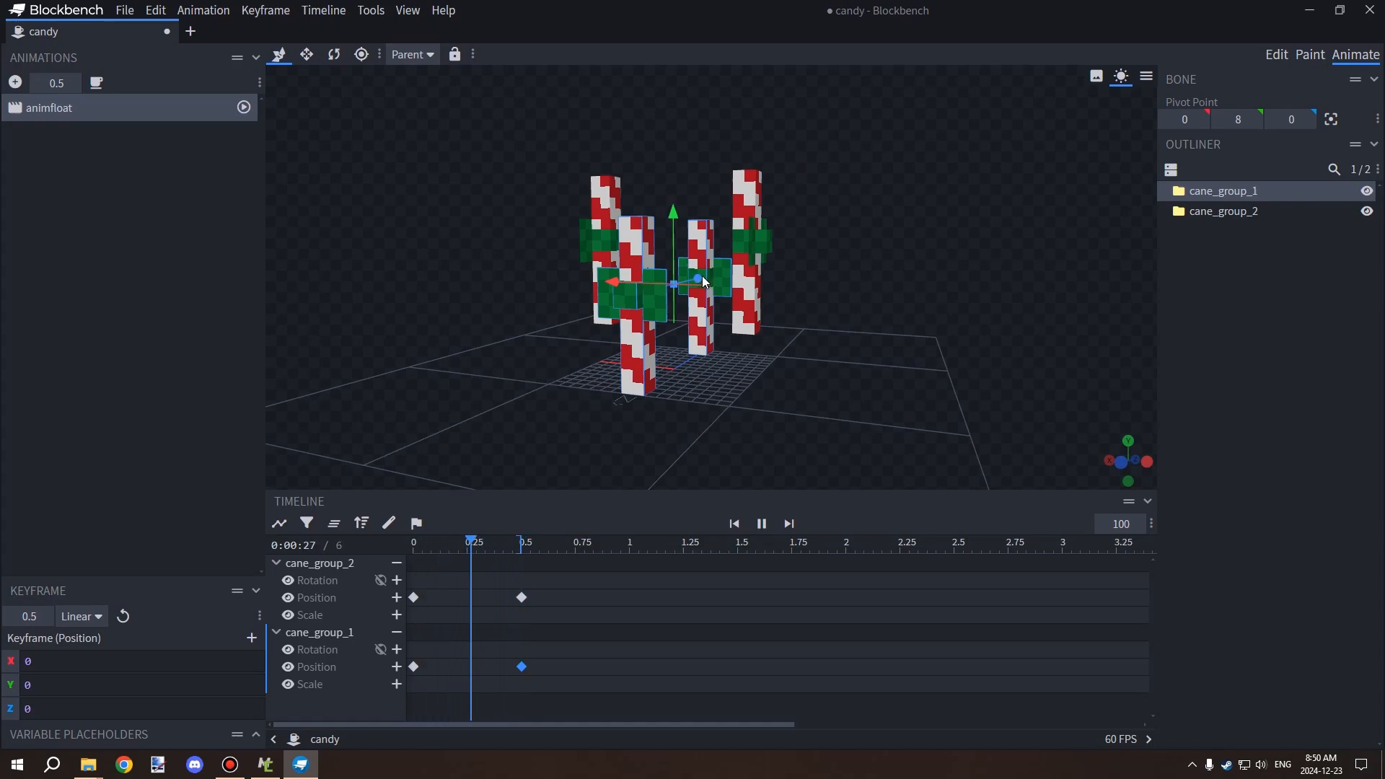
click(762, 524)
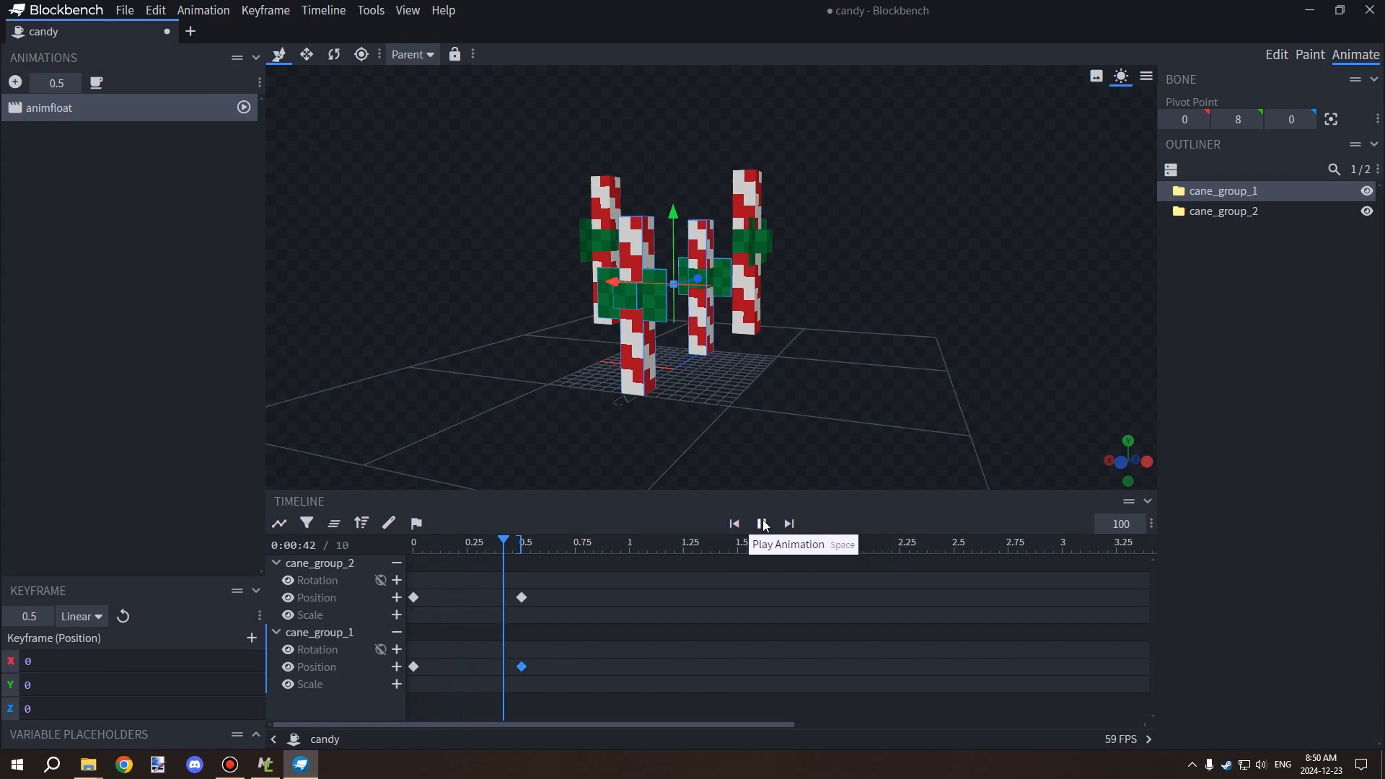
click(734, 524)
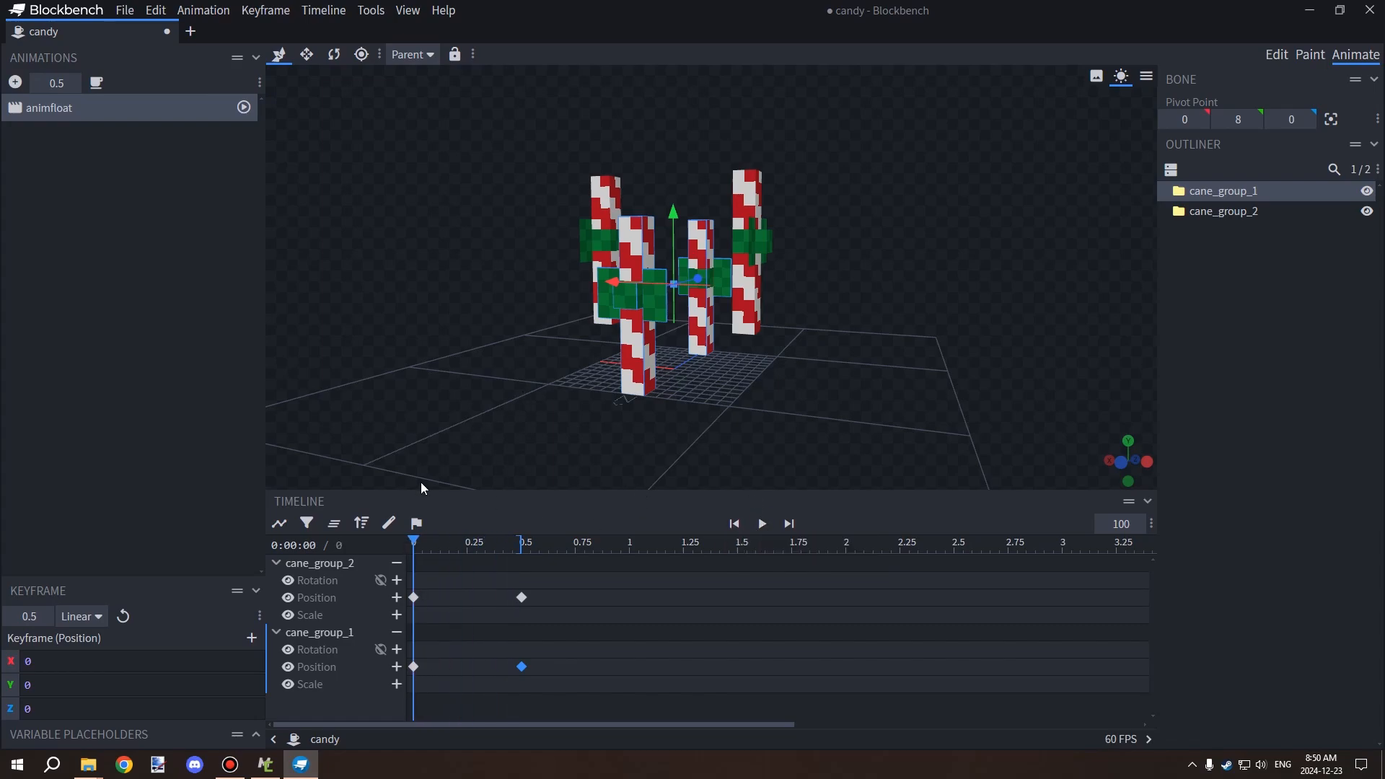
drag(876, 258, 871, 269)
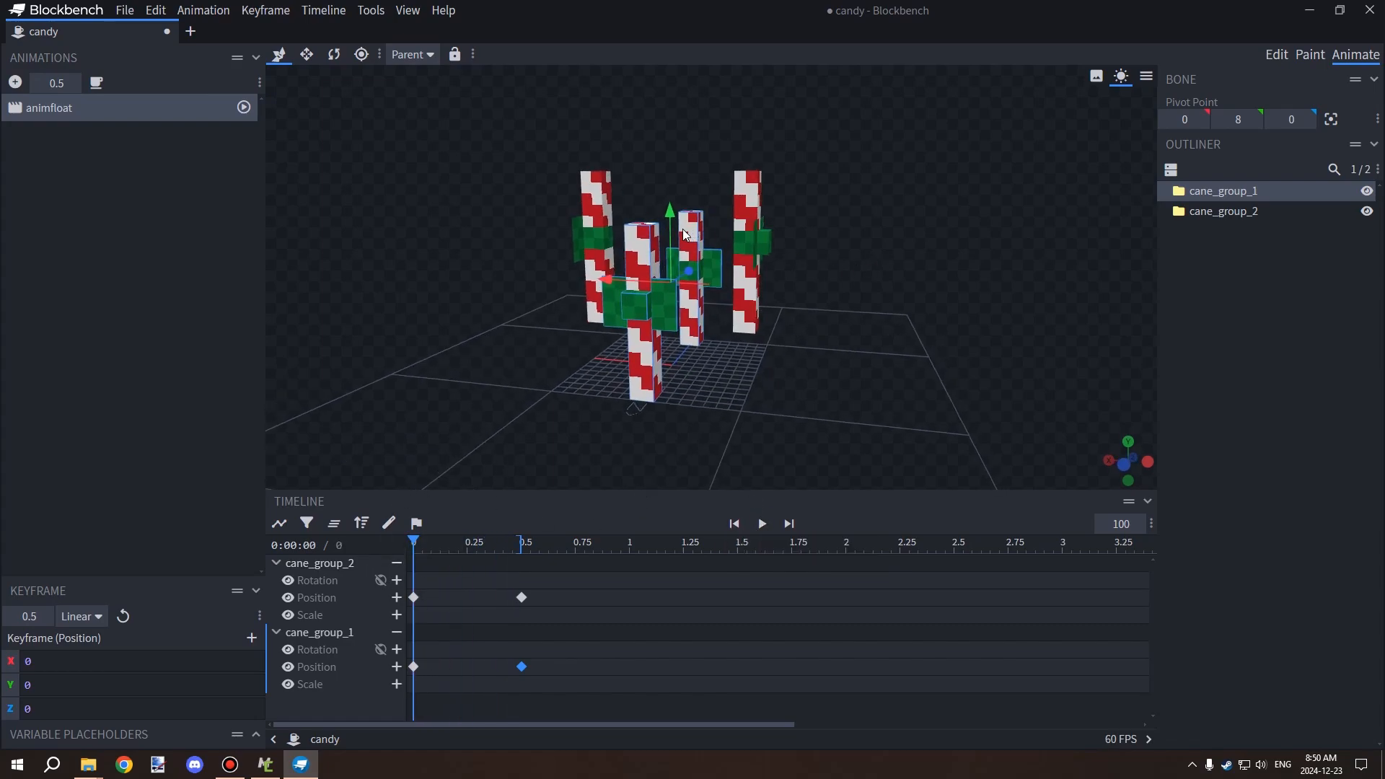
Step: Raise cane_group_1 to Y 4 in its position keyframe at 0.5 seconds
drag(485, 540, 525, 539)
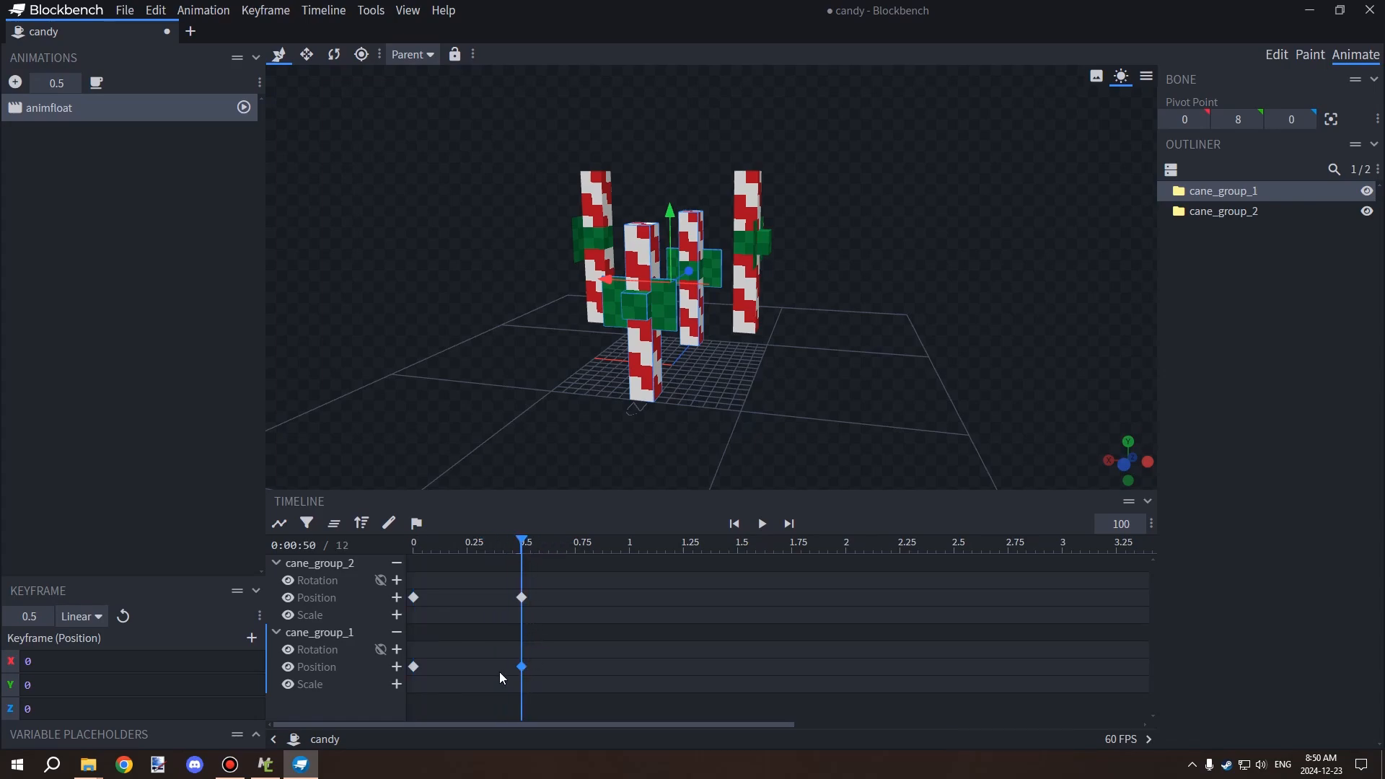
drag(669, 215, 668, 180)
drag(847, 182, 809, 179)
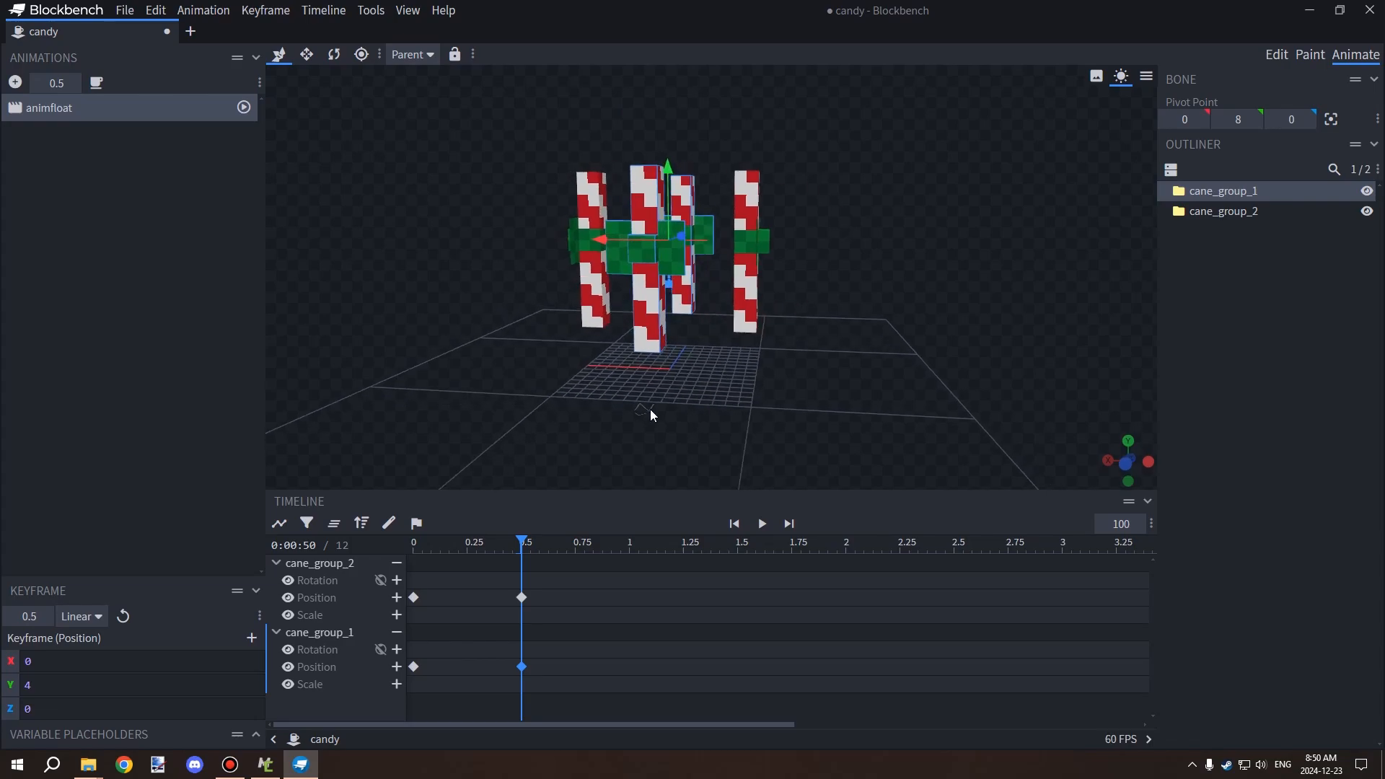
Step: Lower cane_group_2 to Y -4 in its position keyframe at 0.5 seconds
click(523, 597)
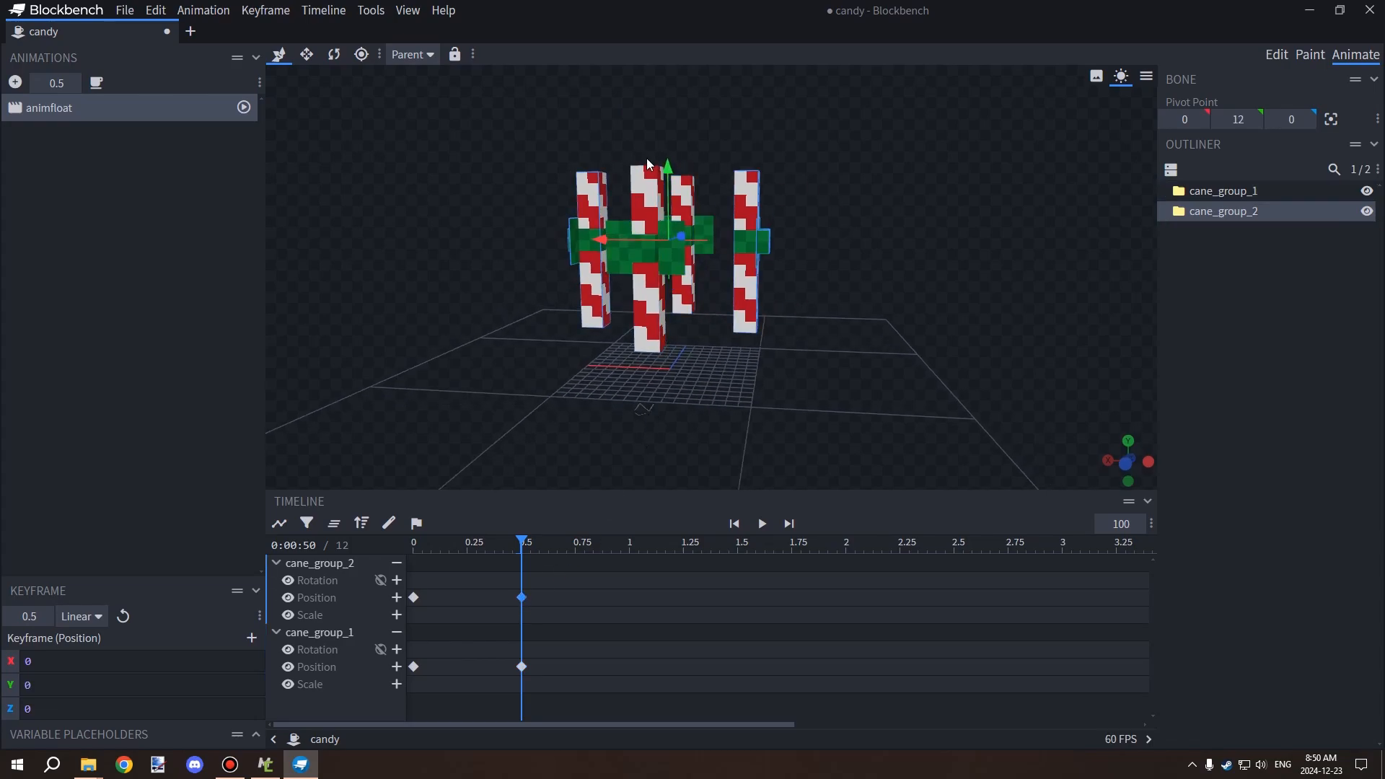
drag(675, 173, 679, 219)
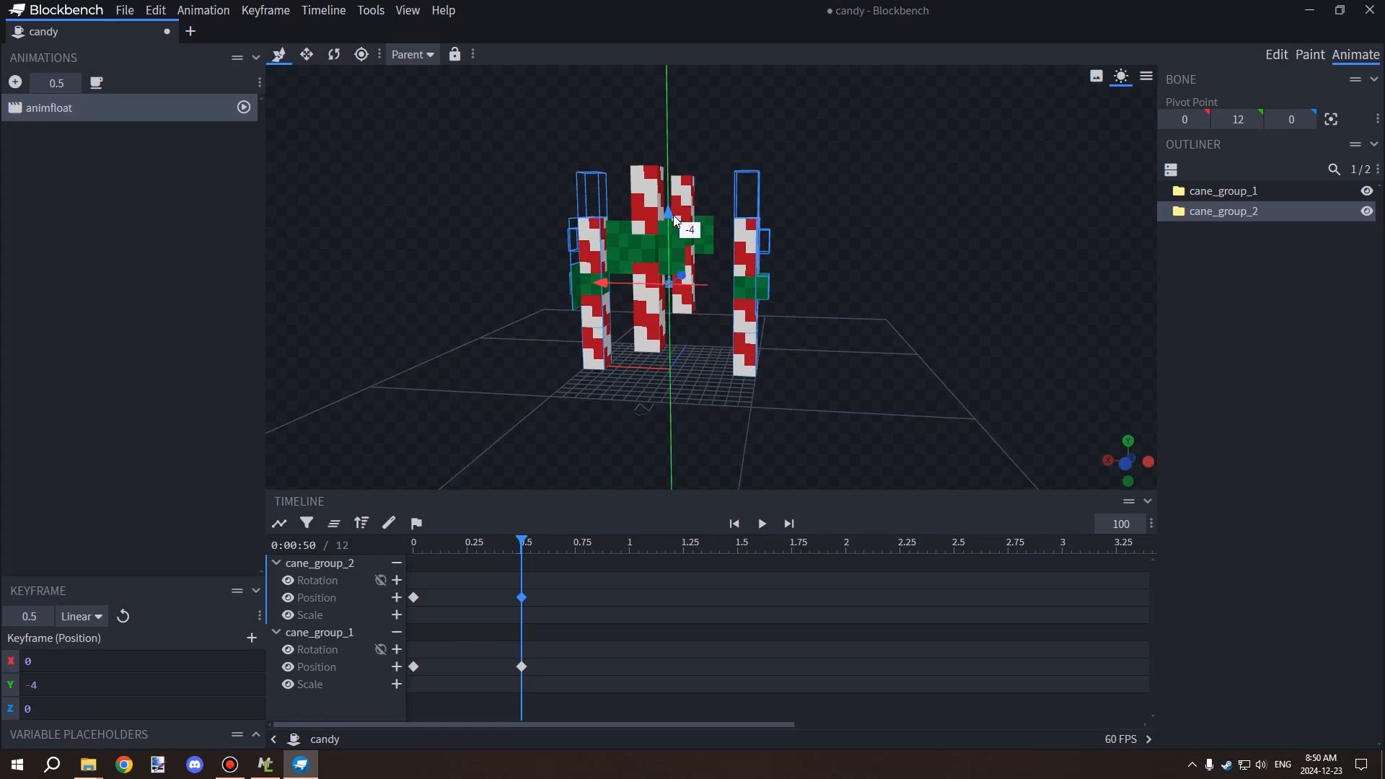
key(s)
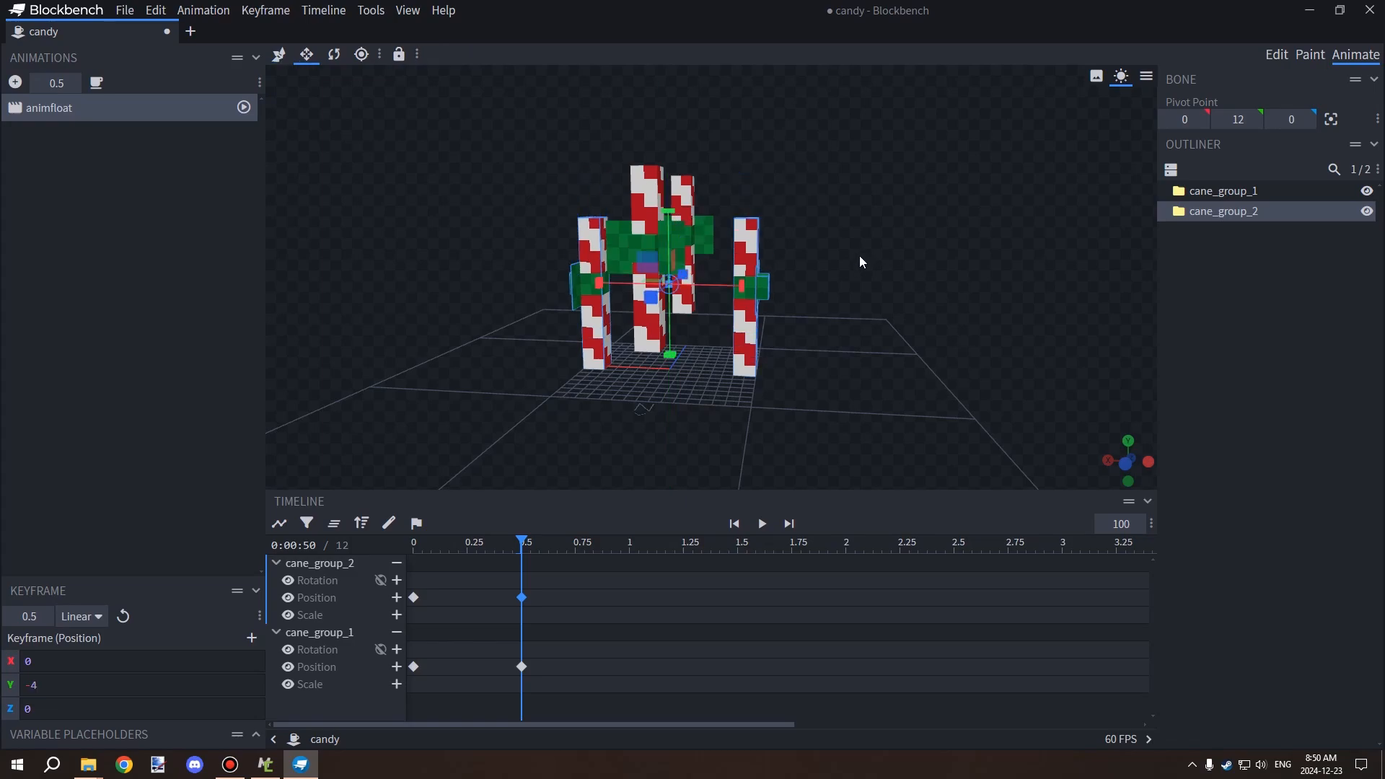
Step: Add position keyframes for cane_group_1 and cane_group_2 at 1 second
drag(543, 539, 620, 545)
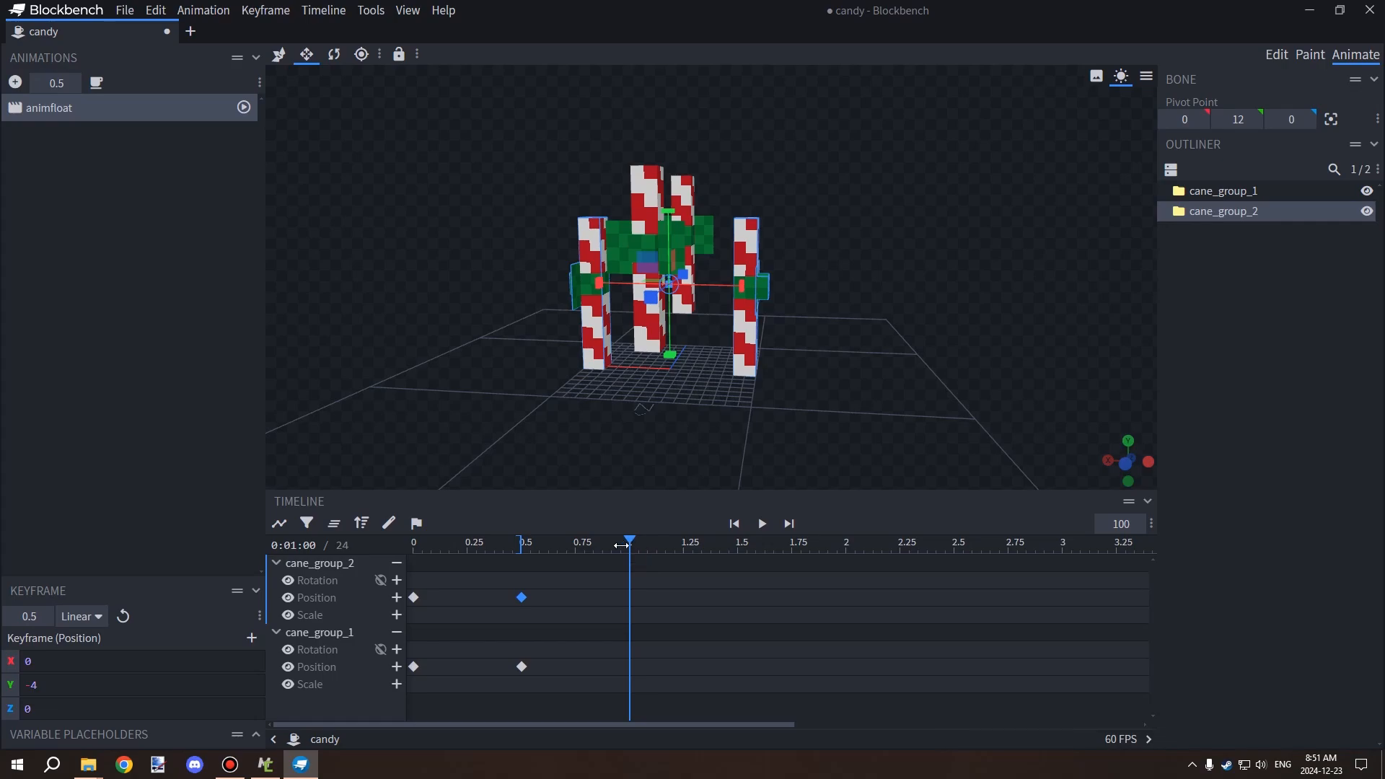
click(397, 665)
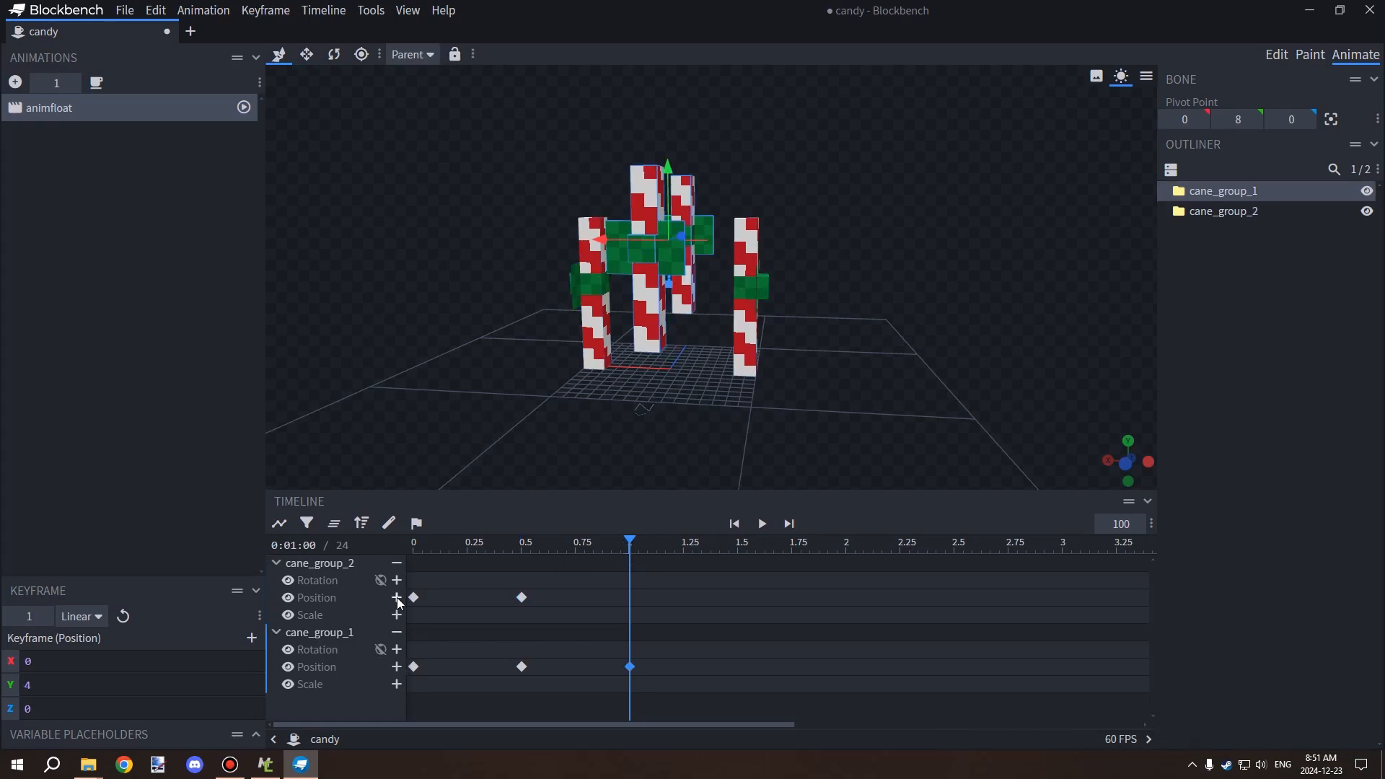
click(398, 598)
Step: Move both cane groups back to Y 0 in their position keyframes at 1 second
click(630, 669)
mouse_move(631, 541)
mouse_down()
mouse_move(519, 541)
mouse_move(605, 545)
mouse_up()
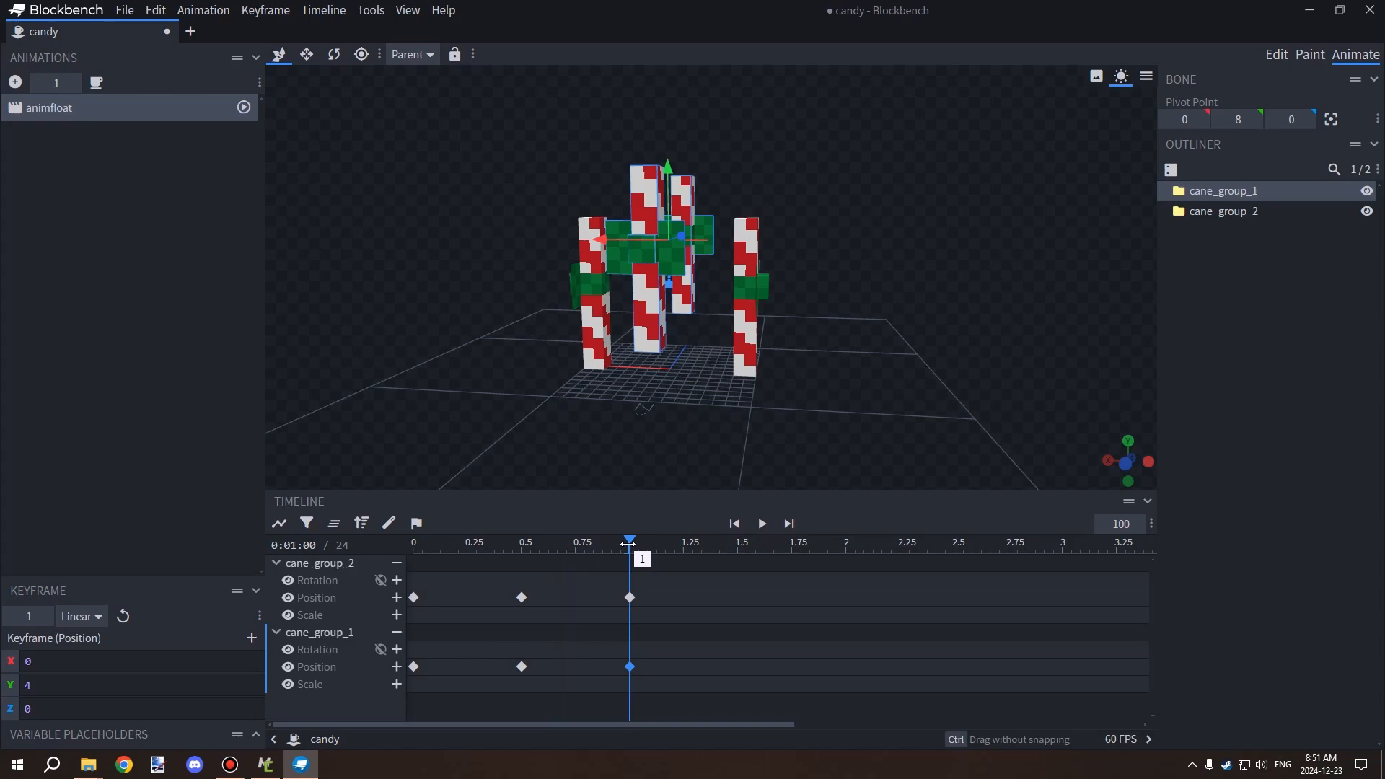
drag(628, 544, 629, 543)
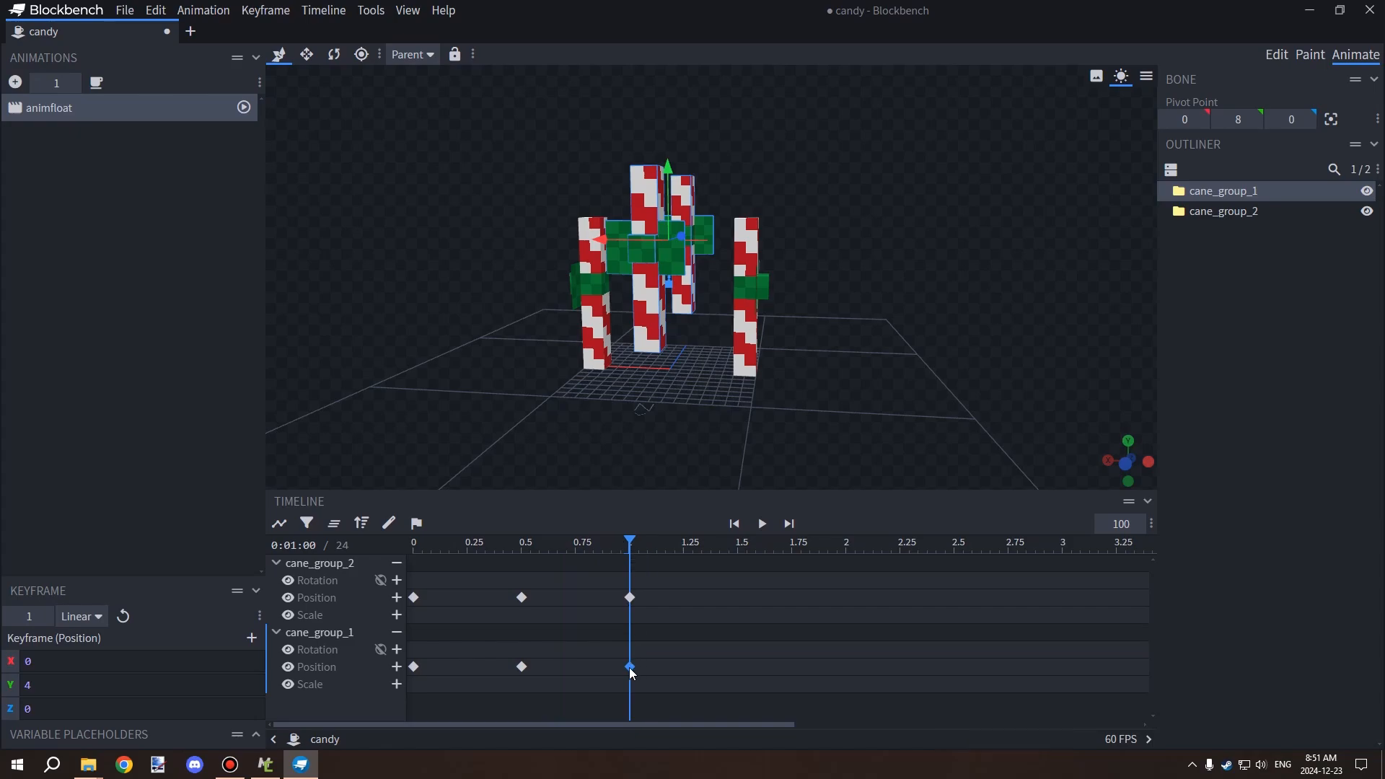
mouse_move(674, 184)
mouse_down()
mouse_move(674, 214)
mouse_move(666, 182)
mouse_up()
click(631, 598)
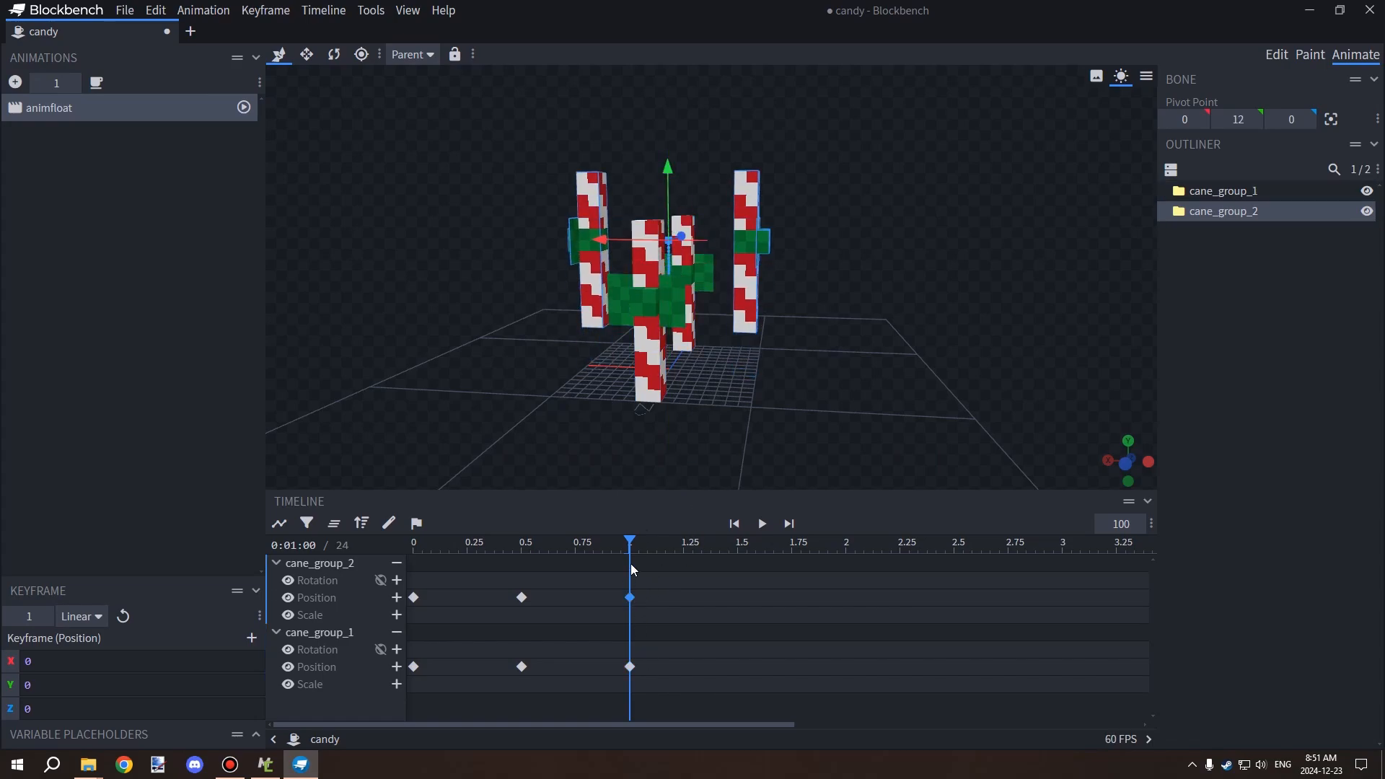
Step: Add position keyframes for cane_group_1 and cane_group_2 at 1.5 seconds
drag(632, 549, 738, 547)
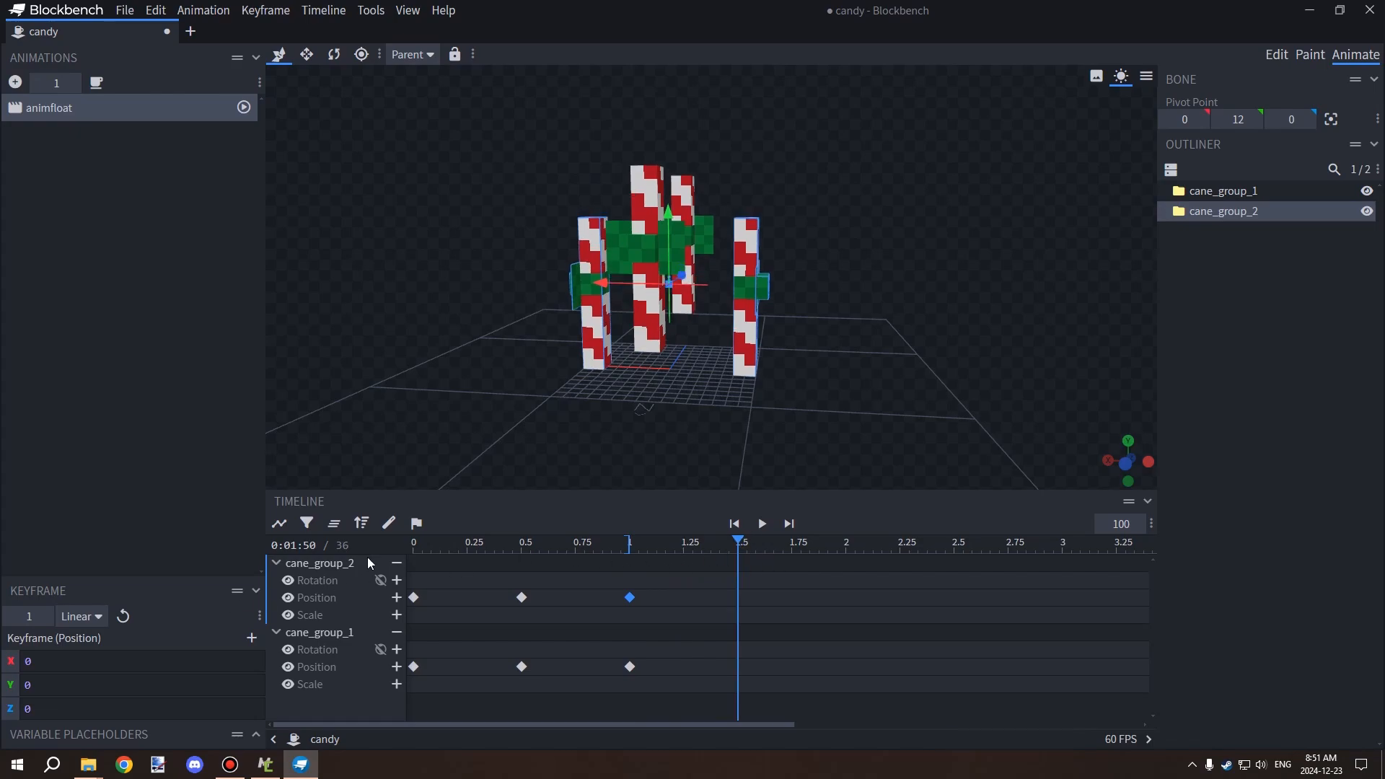
click(398, 667)
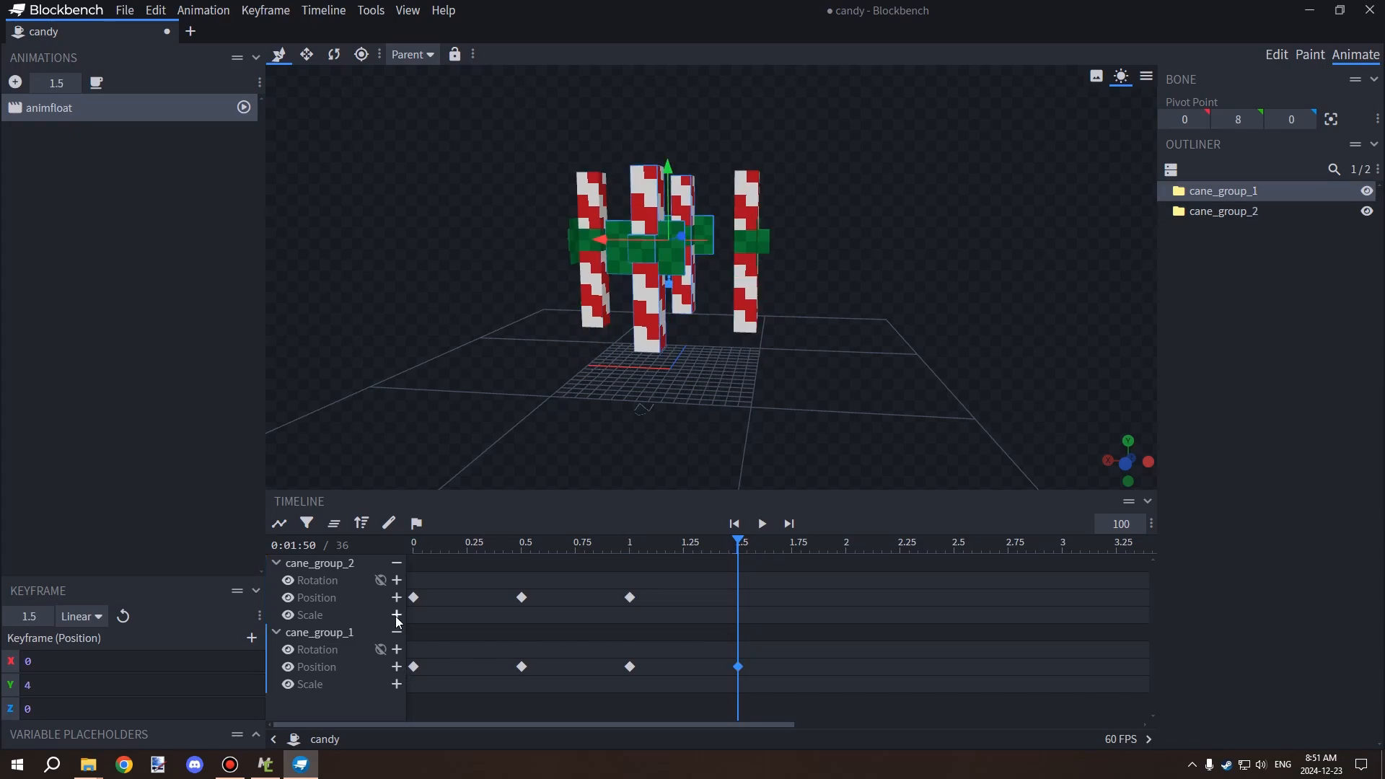
click(397, 597)
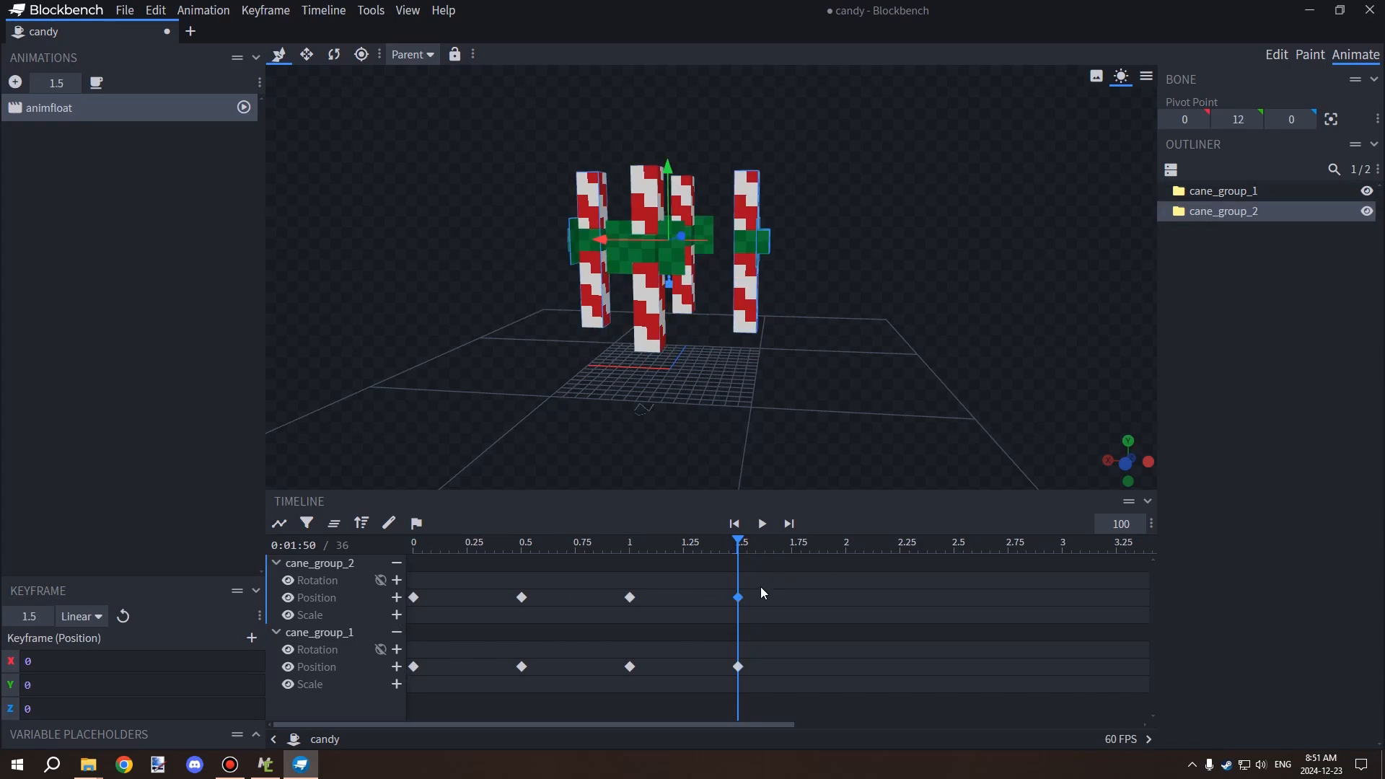
Step: Raise cane_group_1 to Y 5 in its position keyframe at 1.5 seconds
click(740, 666)
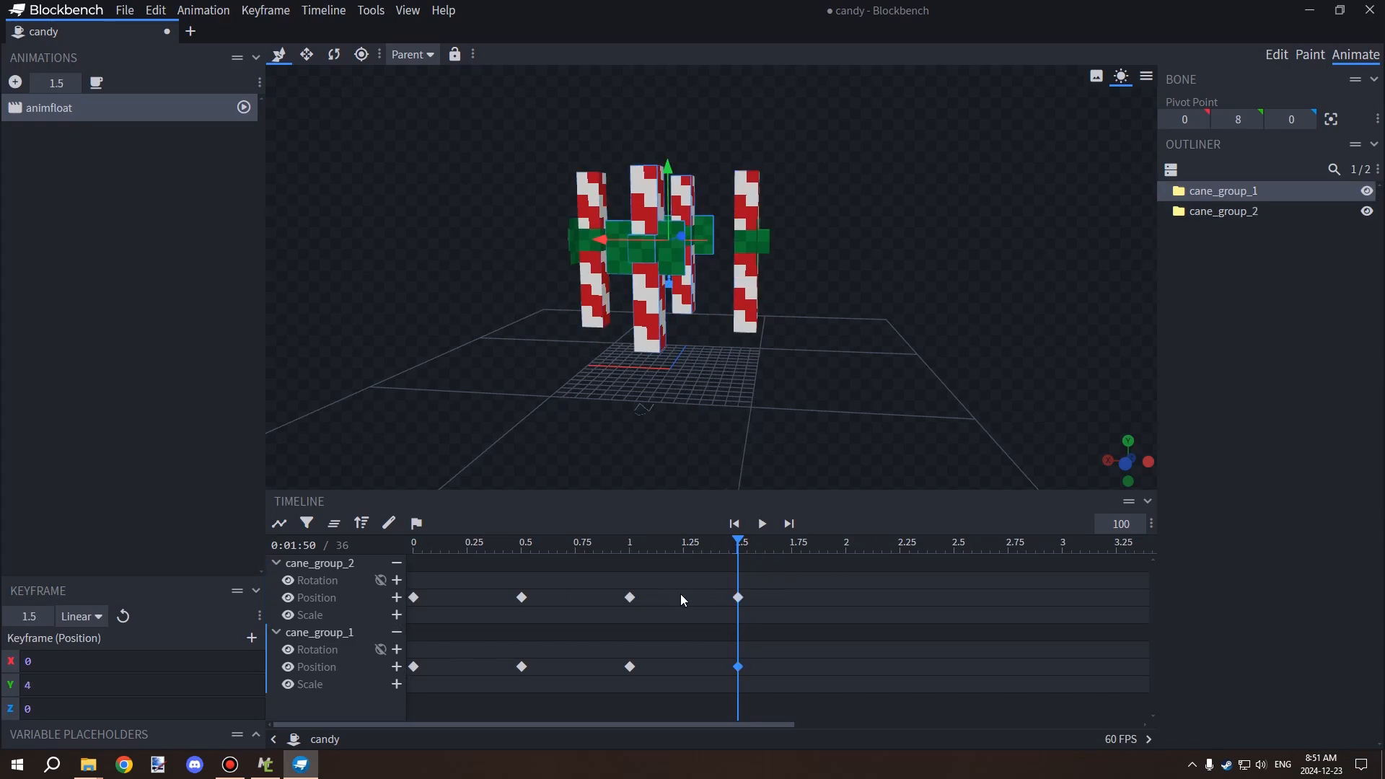
drag(612, 553, 738, 543)
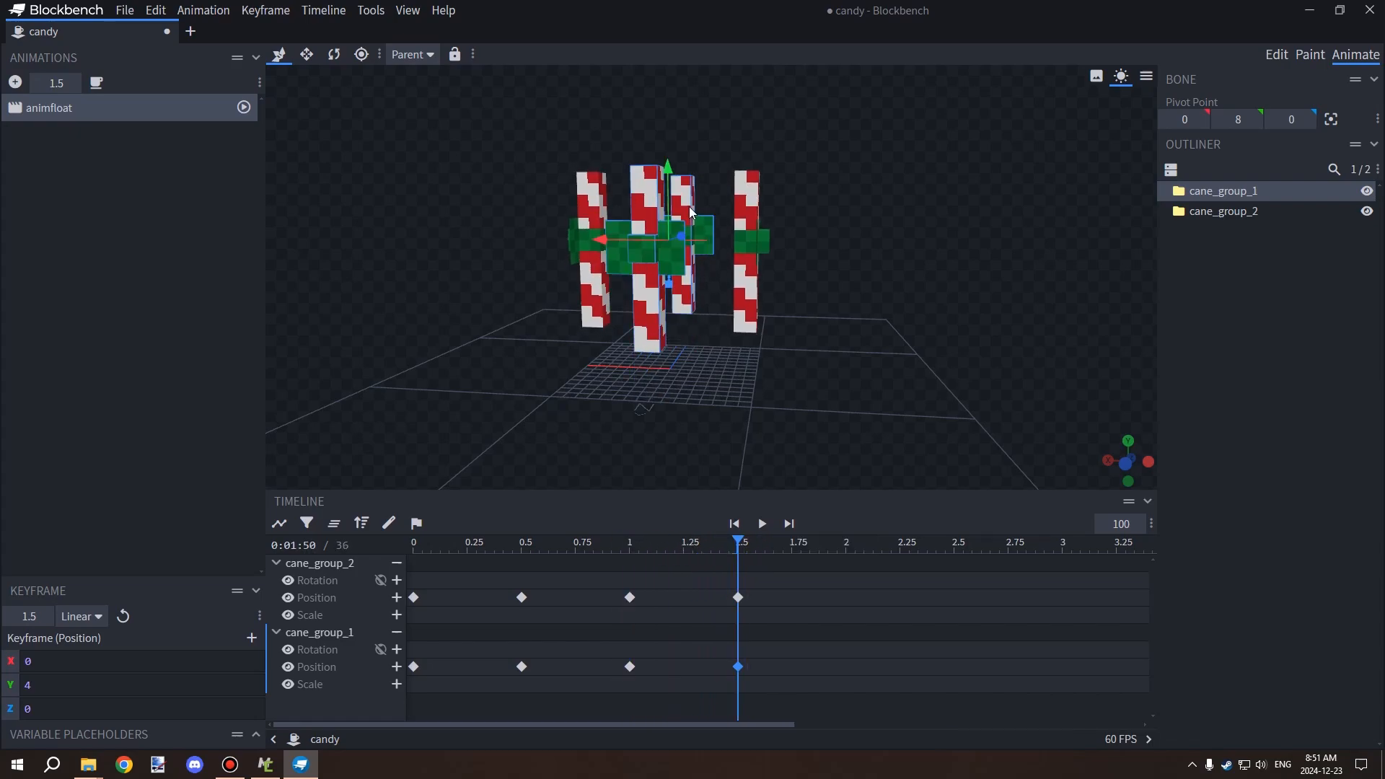
click(631, 565)
click(641, 562)
drag(623, 538, 738, 542)
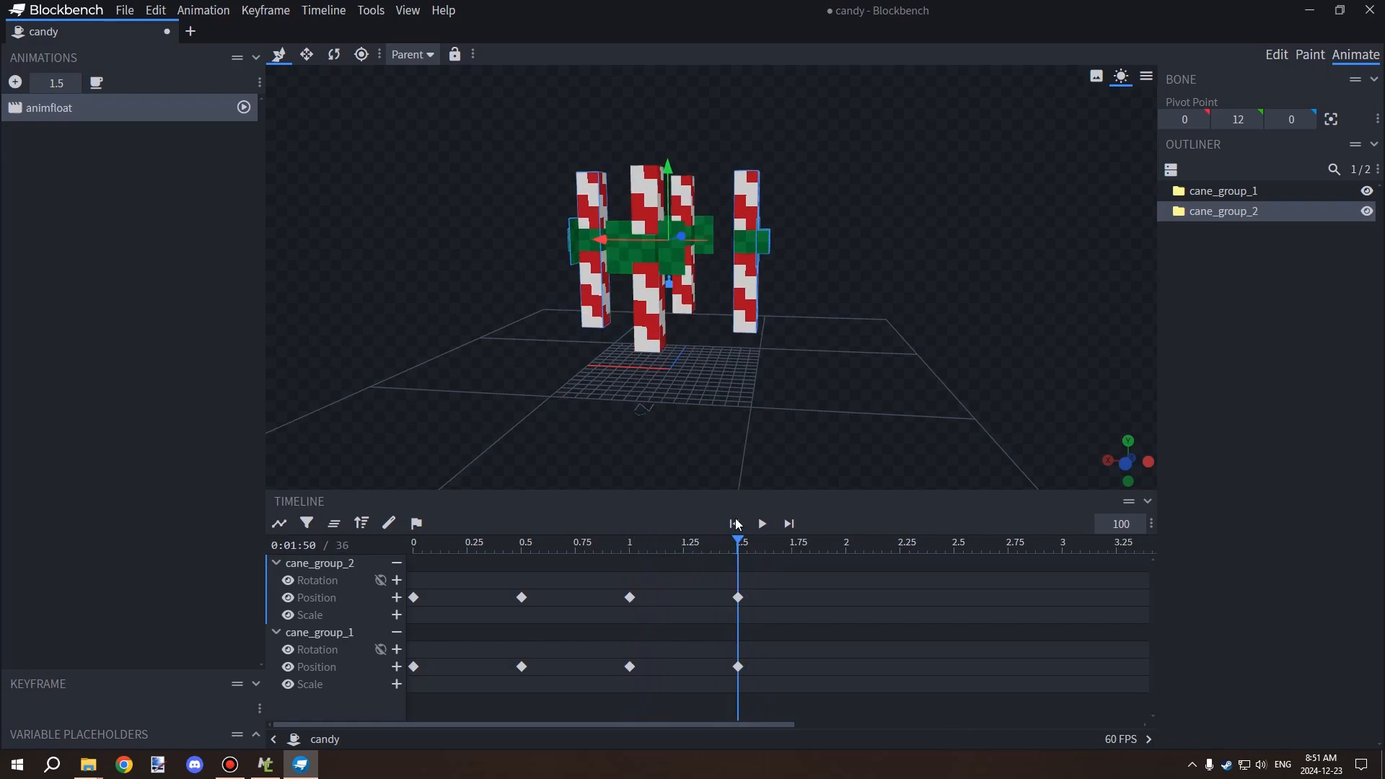
click(671, 182)
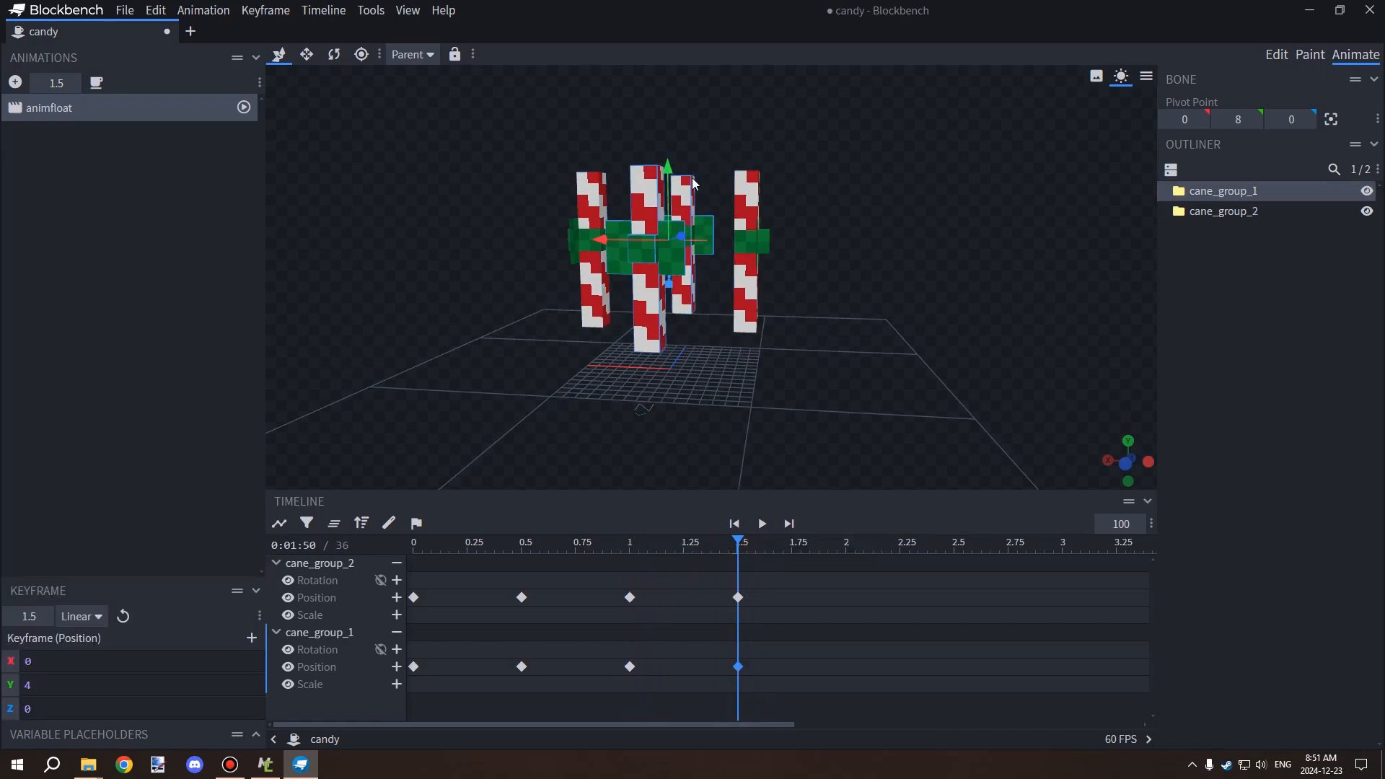
drag(670, 175, 659, 162)
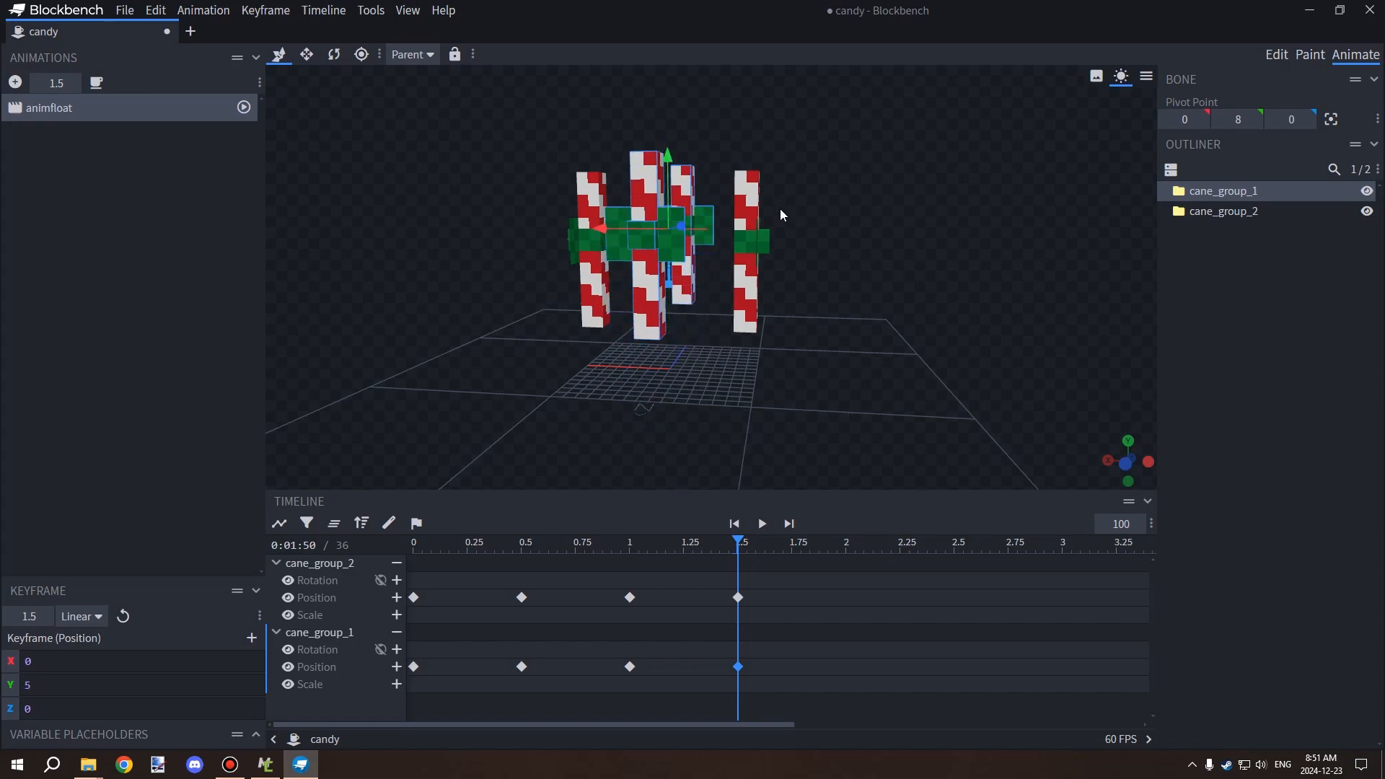
Step: Undo the cane_group_1 raise and the addition of both groups' position keyframes at 1.5 seconds
key(ctrl+z)
key(ctrl+z)
key(ctrl+z)
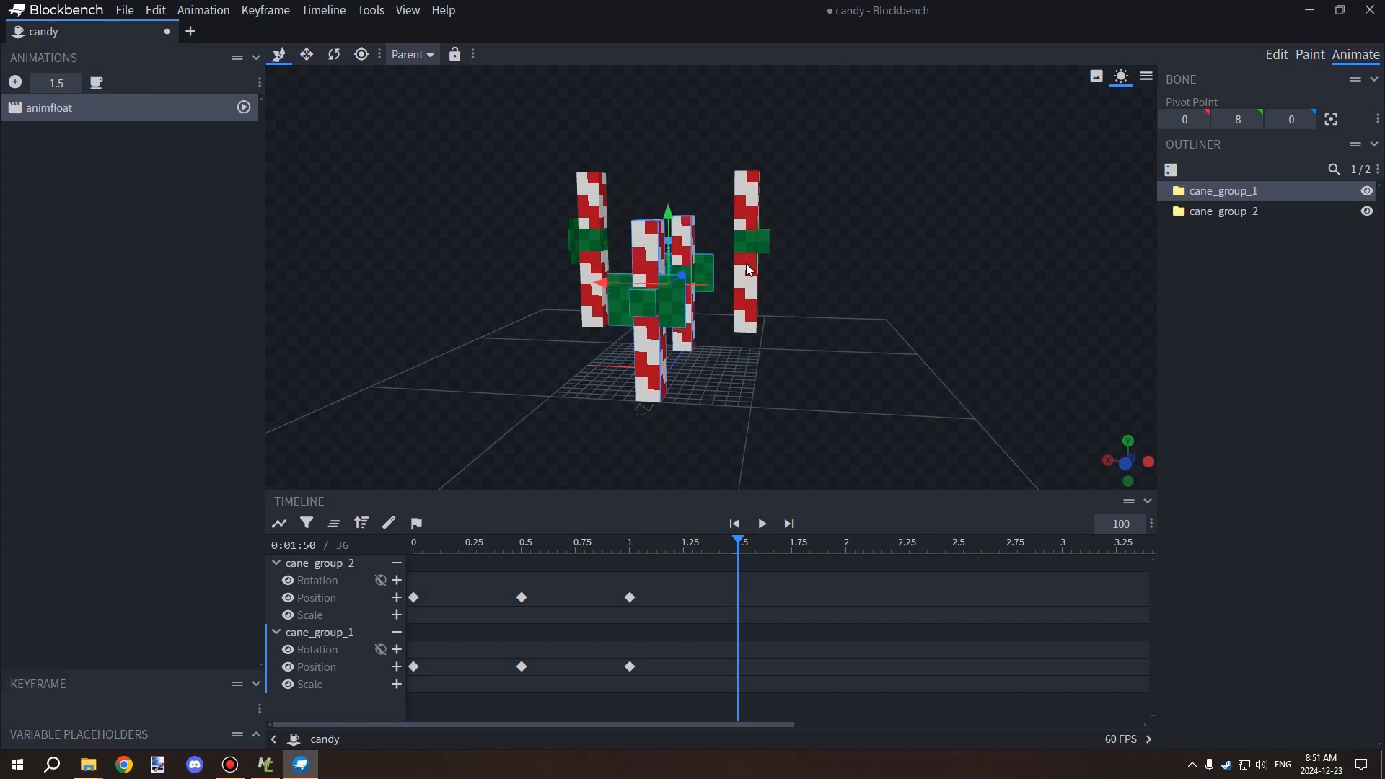
Step: Add position keyframes again for cane_group_1 and cane_group_2 at 1.5 seconds
drag(734, 557, 740, 527)
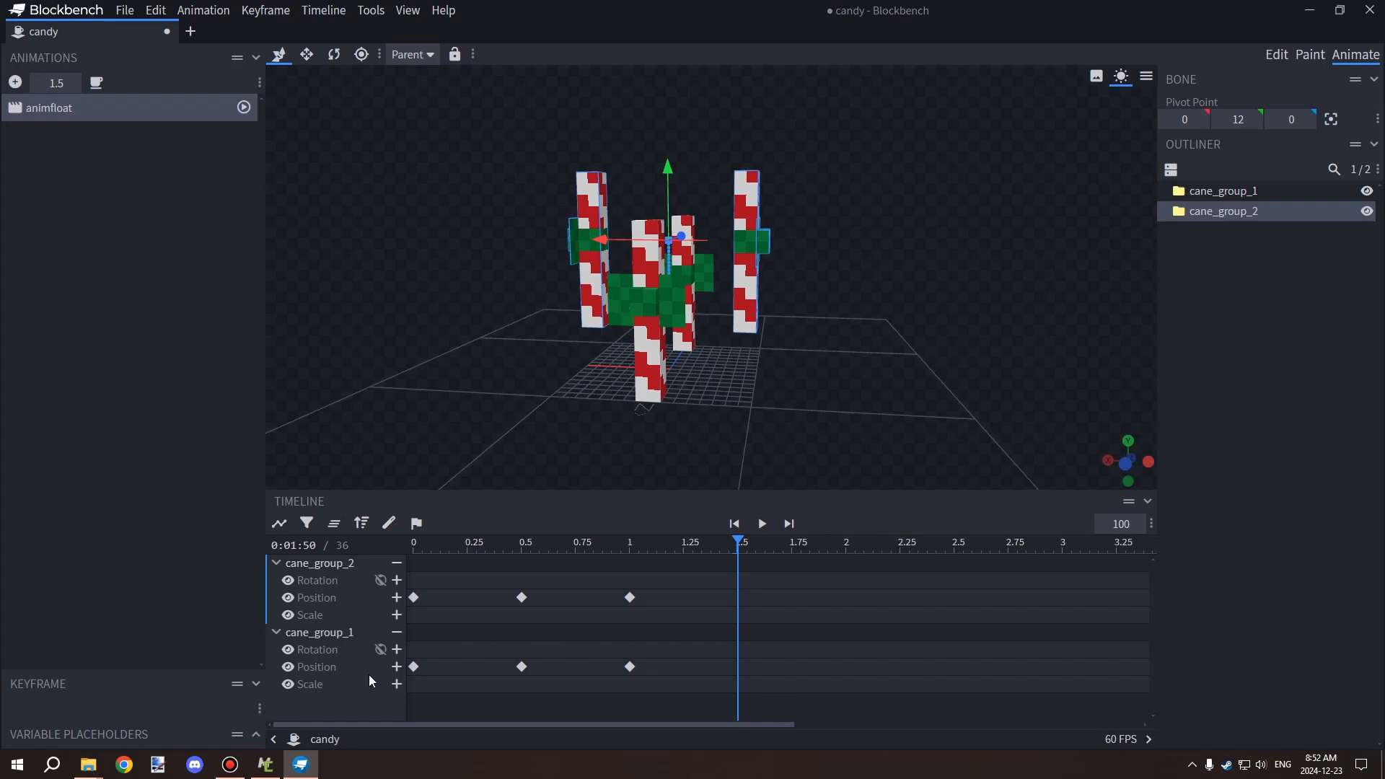
click(397, 667)
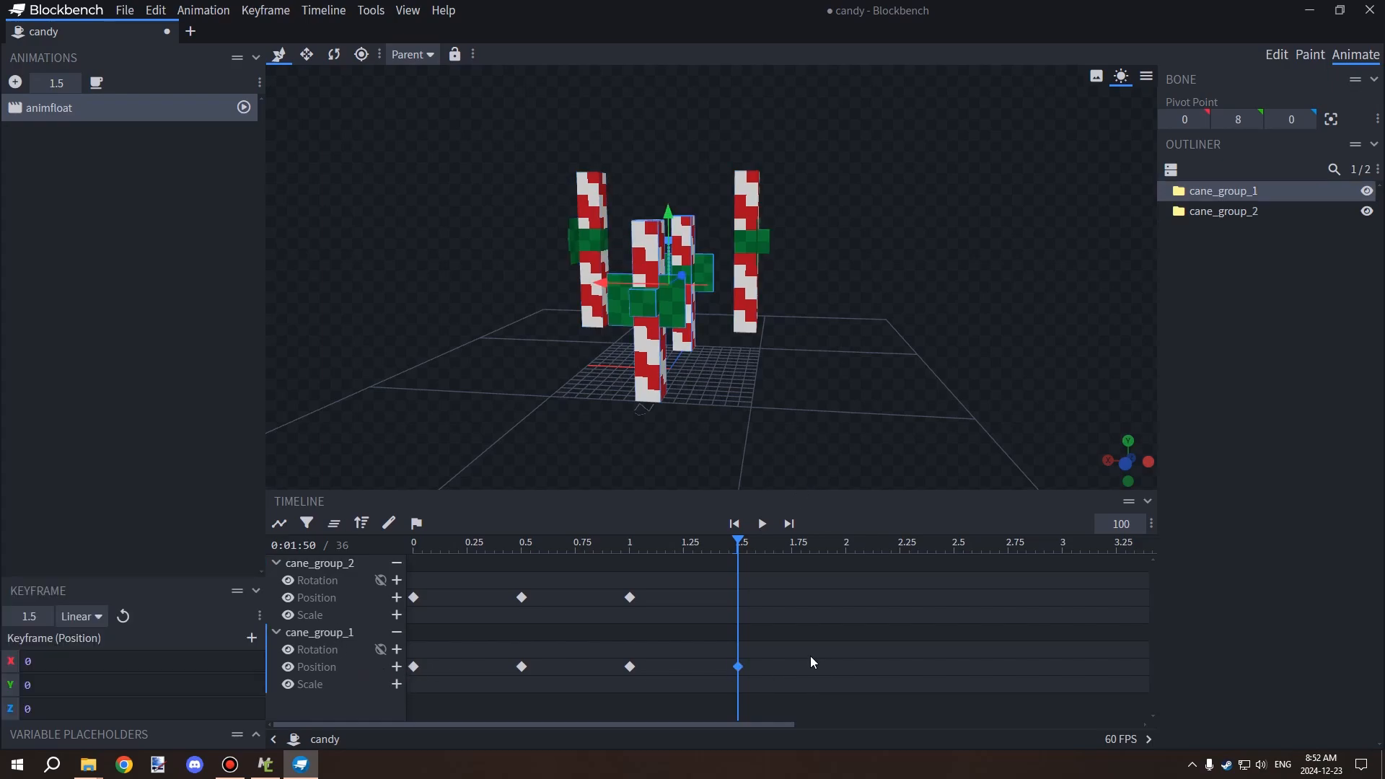
mouse_move(738, 545)
mouse_down()
mouse_move(686, 555)
mouse_move(746, 563)
mouse_up()
drag(594, 547, 737, 568)
click(398, 600)
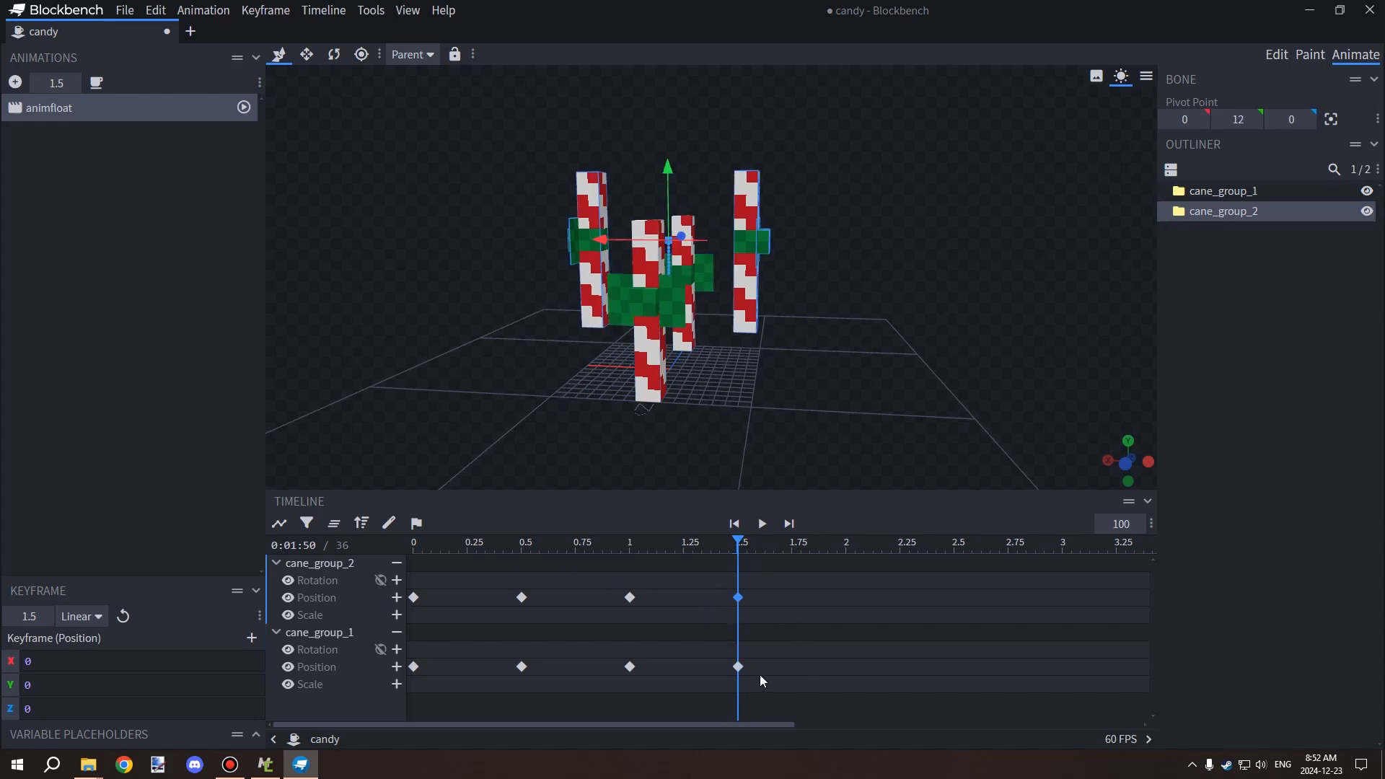
Step: In the position keyframes at 1.5 seconds, raise cane_group_1 to Y 4 and lower cane_group_2 to Y -4
click(739, 667)
drag(672, 228, 661, 174)
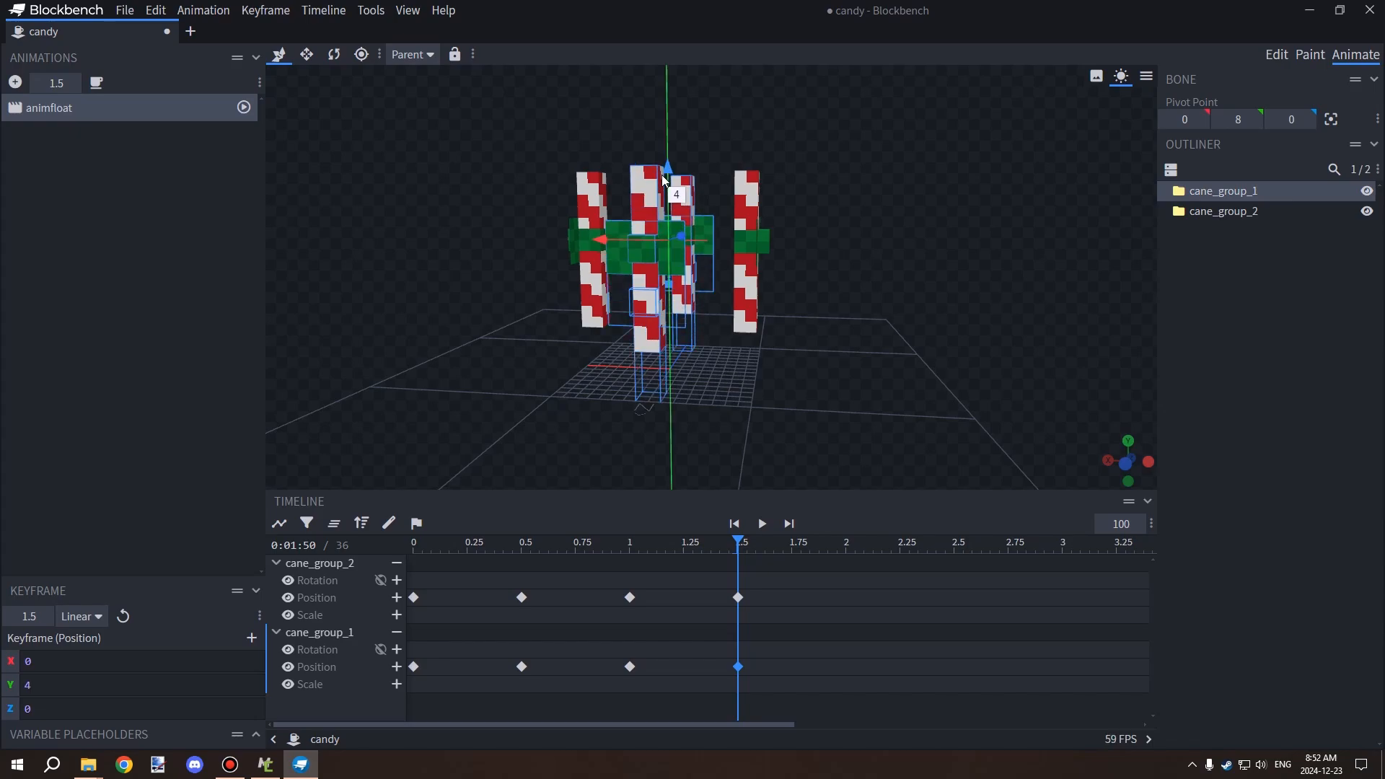
click(738, 598)
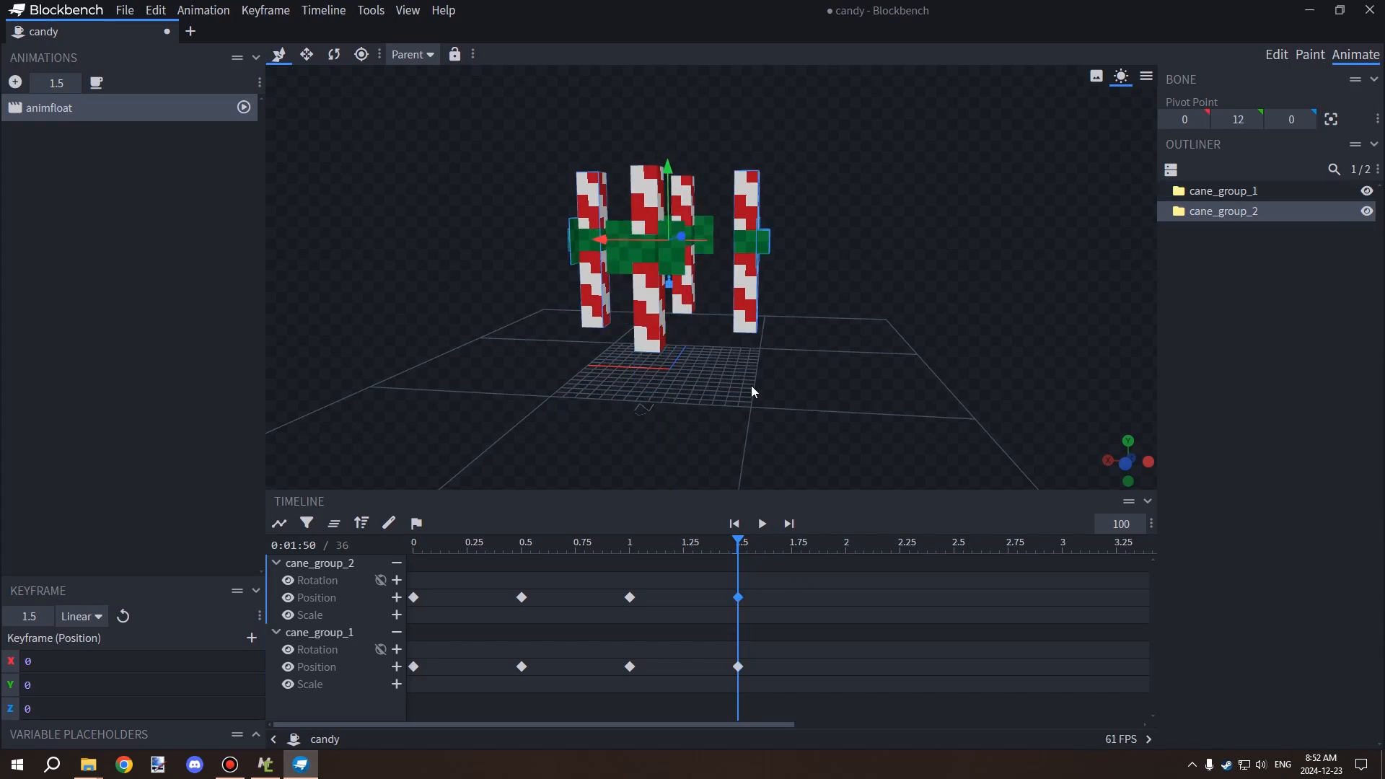
drag(672, 182, 665, 218)
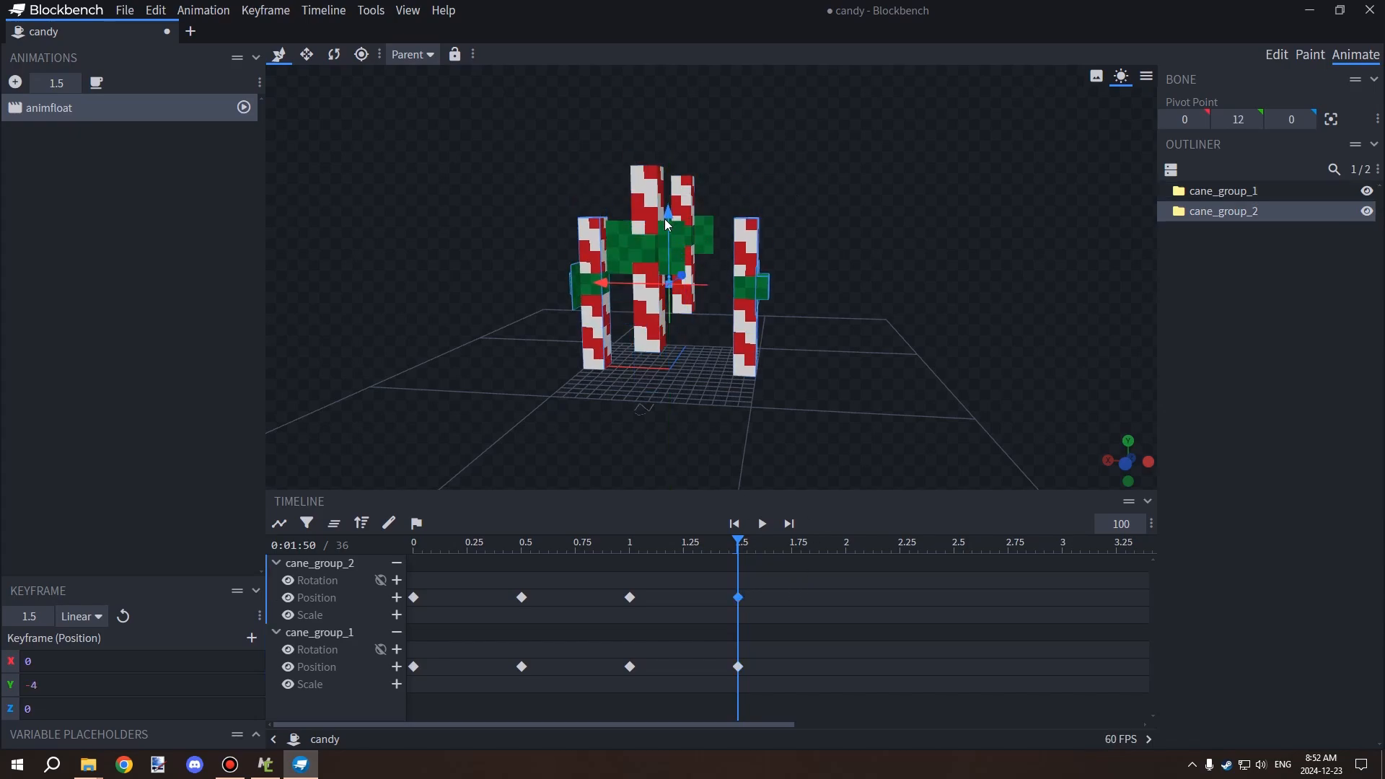
Step: Add position keyframes for cane_group_2 and cane_group_1 at 2 seconds
drag(736, 540, 843, 518)
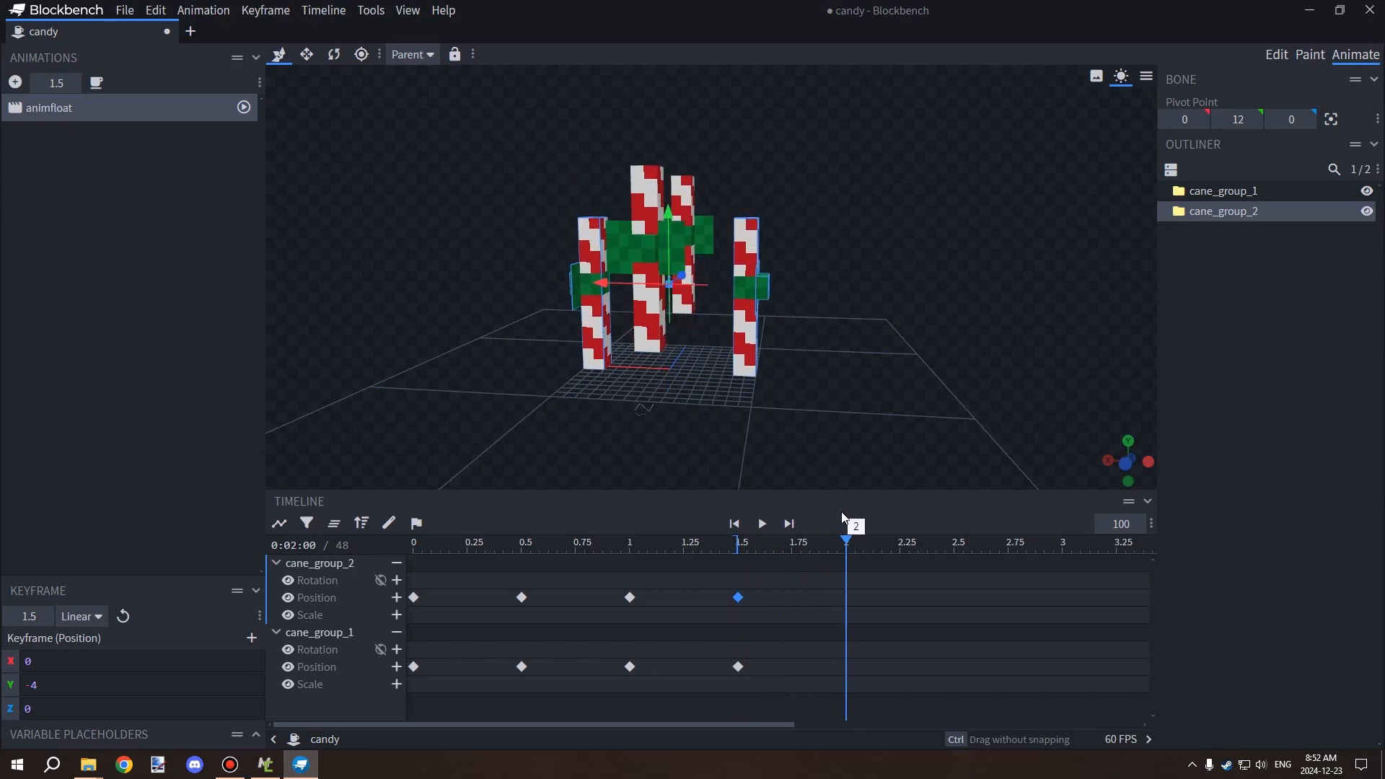
click(397, 599)
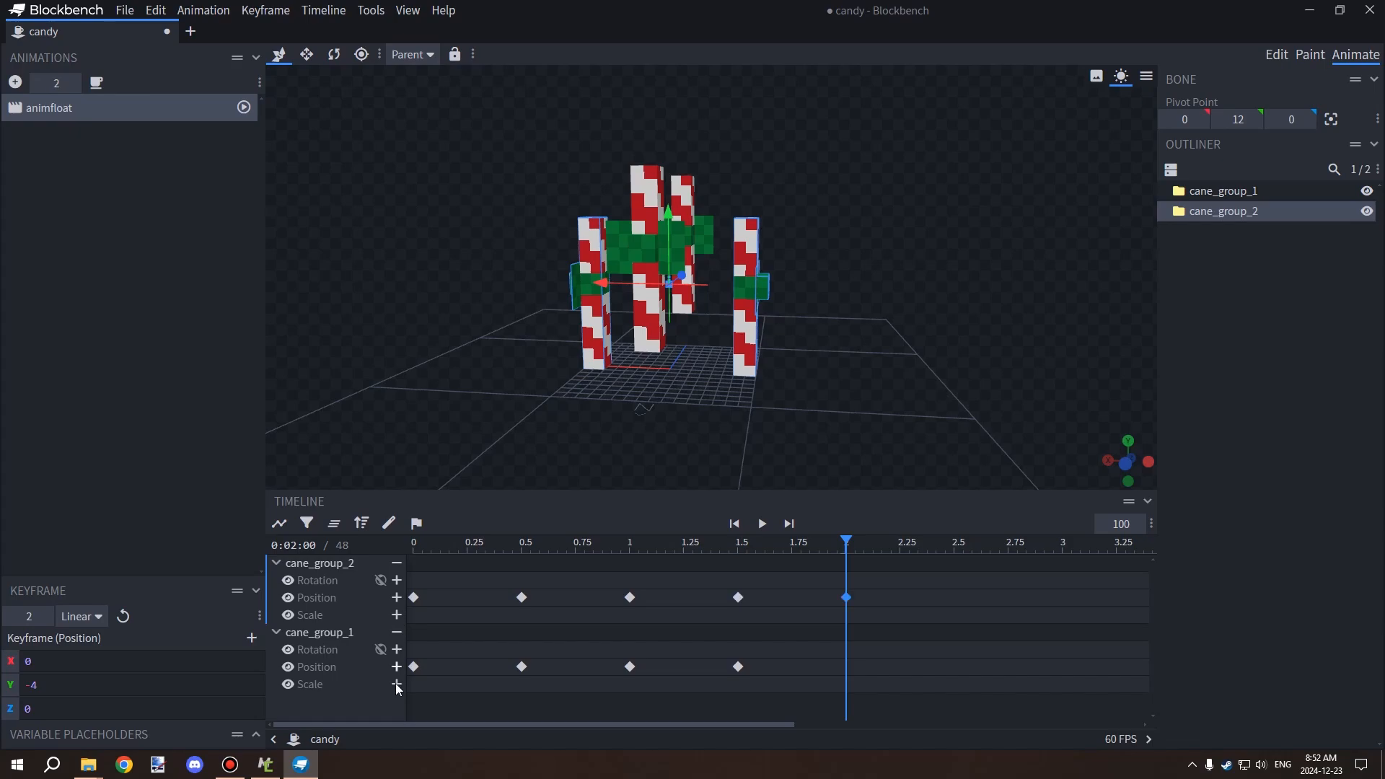
click(396, 668)
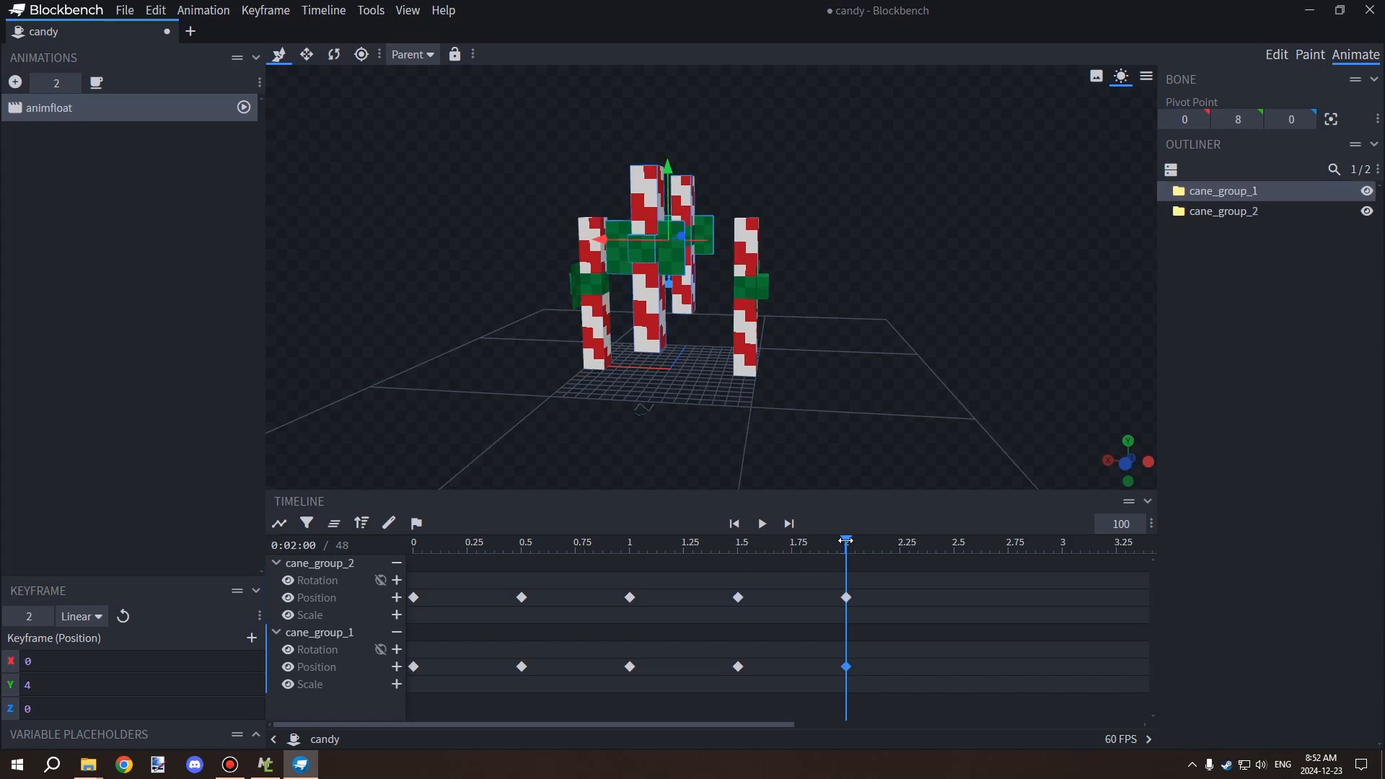
Step: Play back the animfloat animation to check the motion of both cane groups
drag(846, 540, 658, 541)
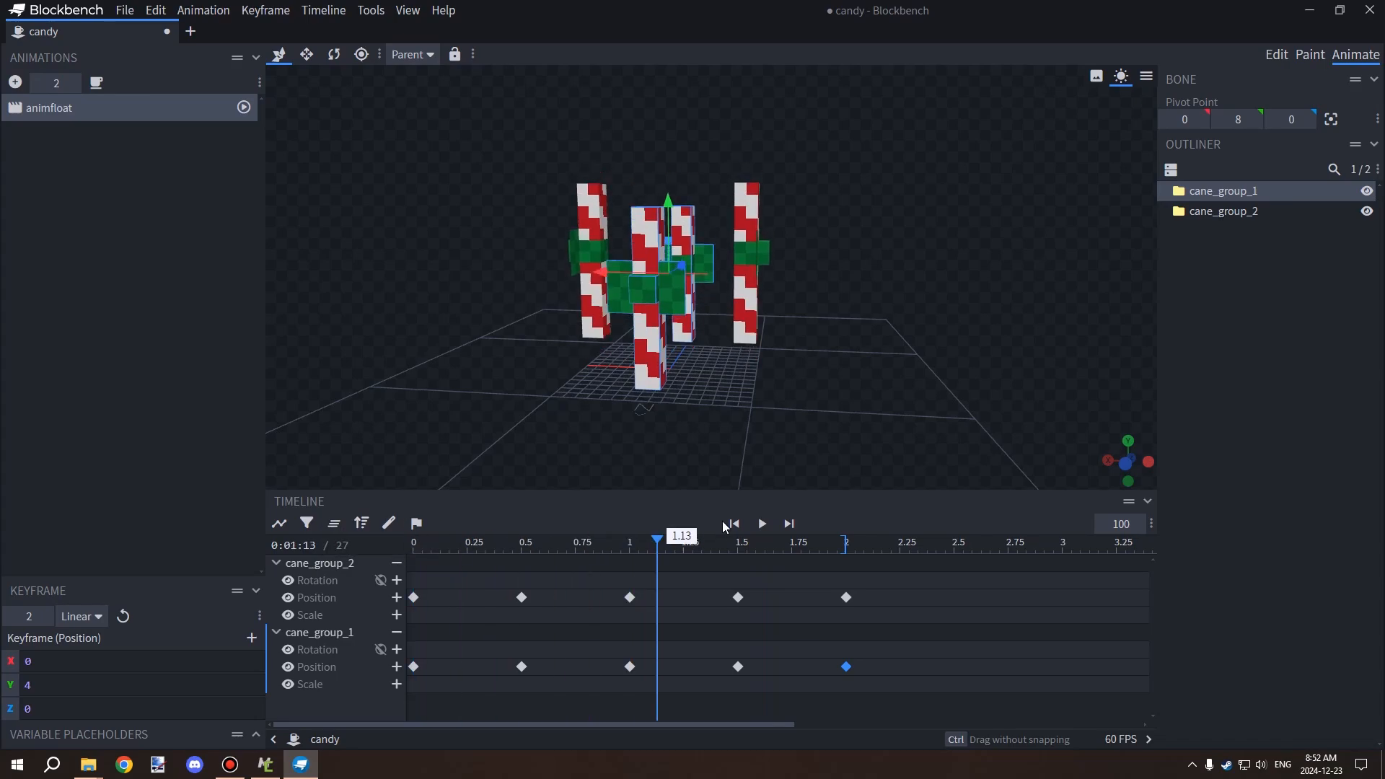
click(762, 524)
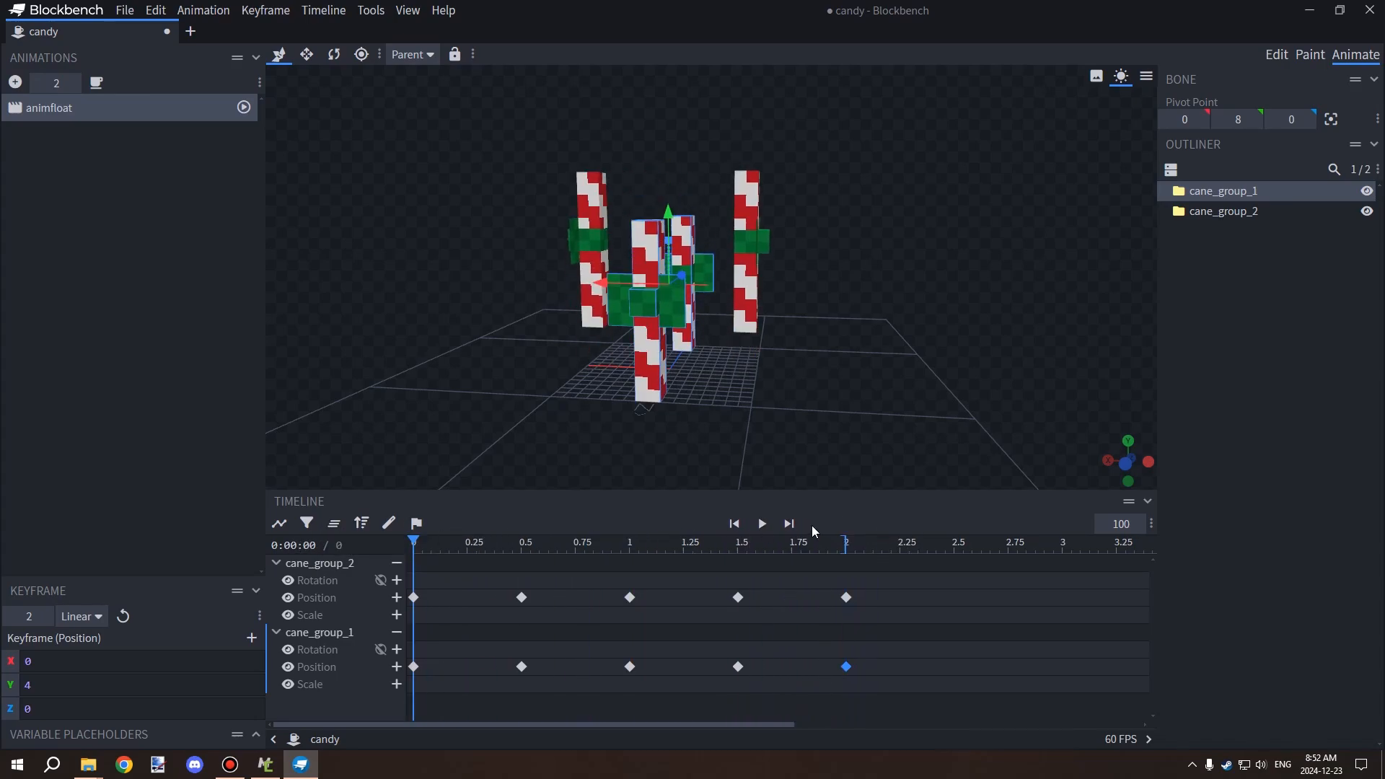
click(762, 524)
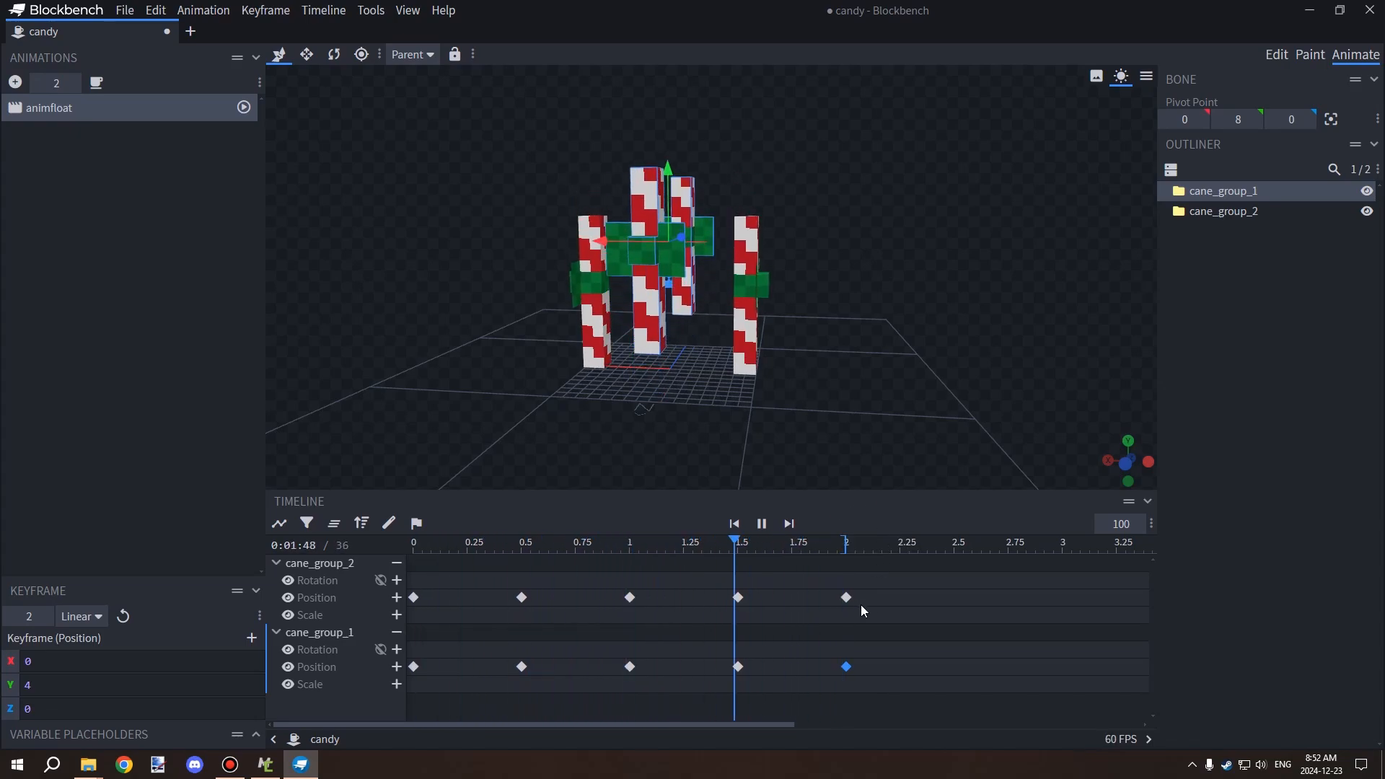
click(762, 524)
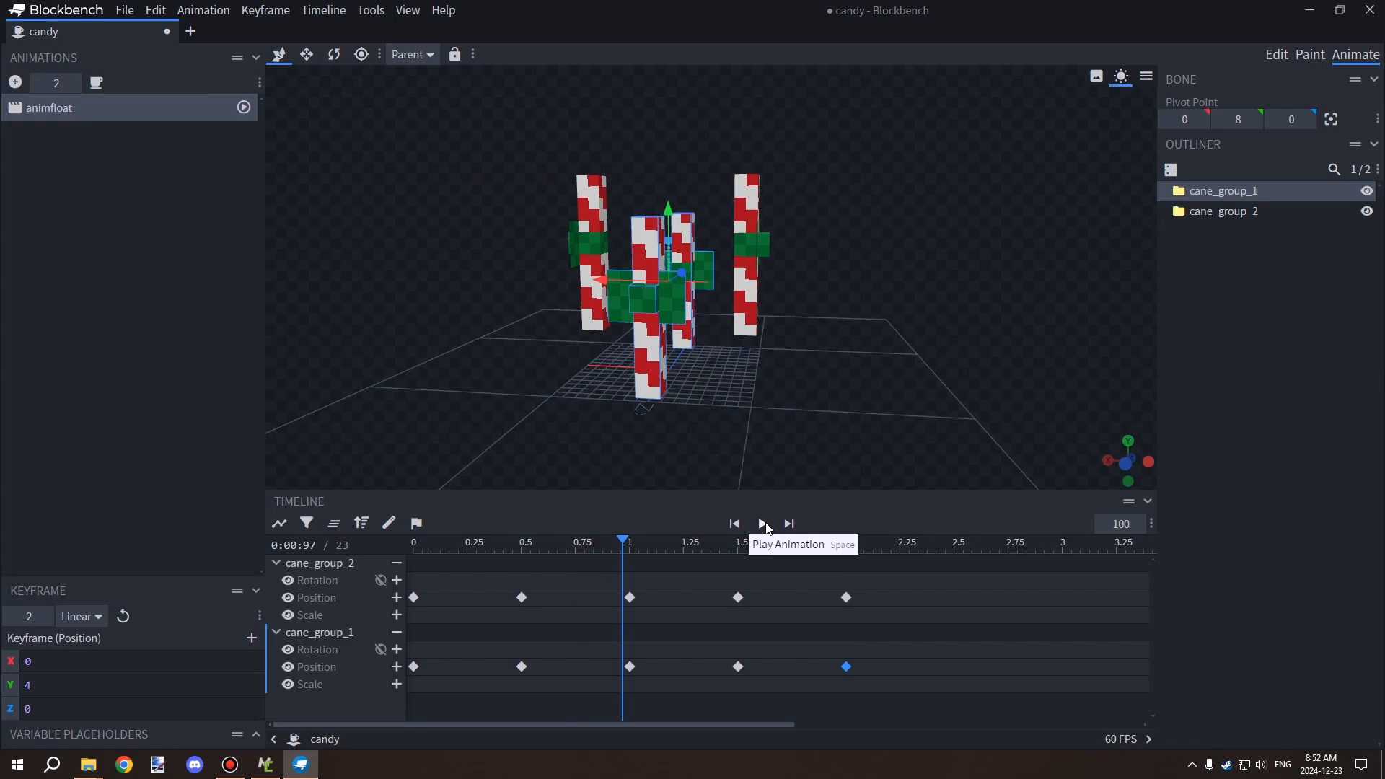
Step: Move cane_group_1 and cane_group_2 back to Y 0 in their position keyframes at 2 seconds
click(841, 562)
drag(635, 550, 835, 547)
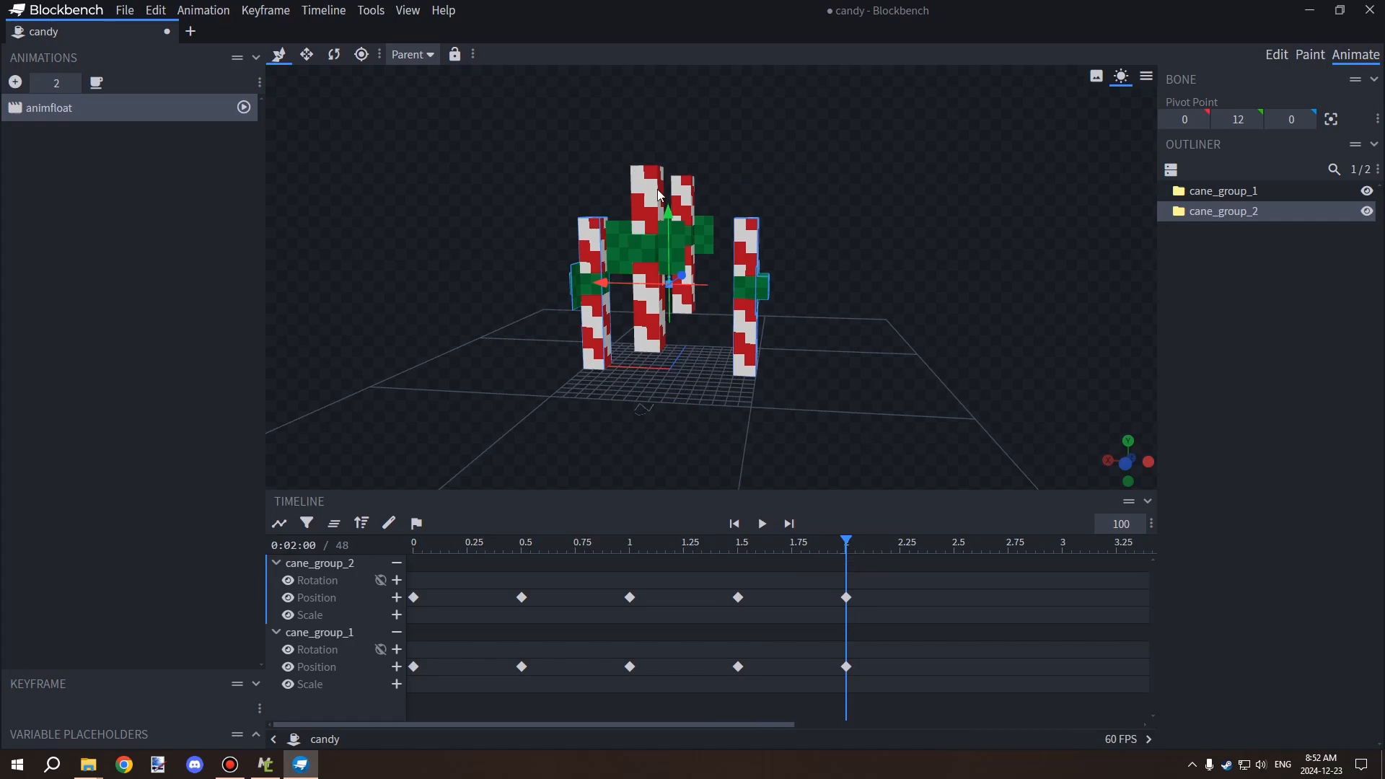
click(846, 667)
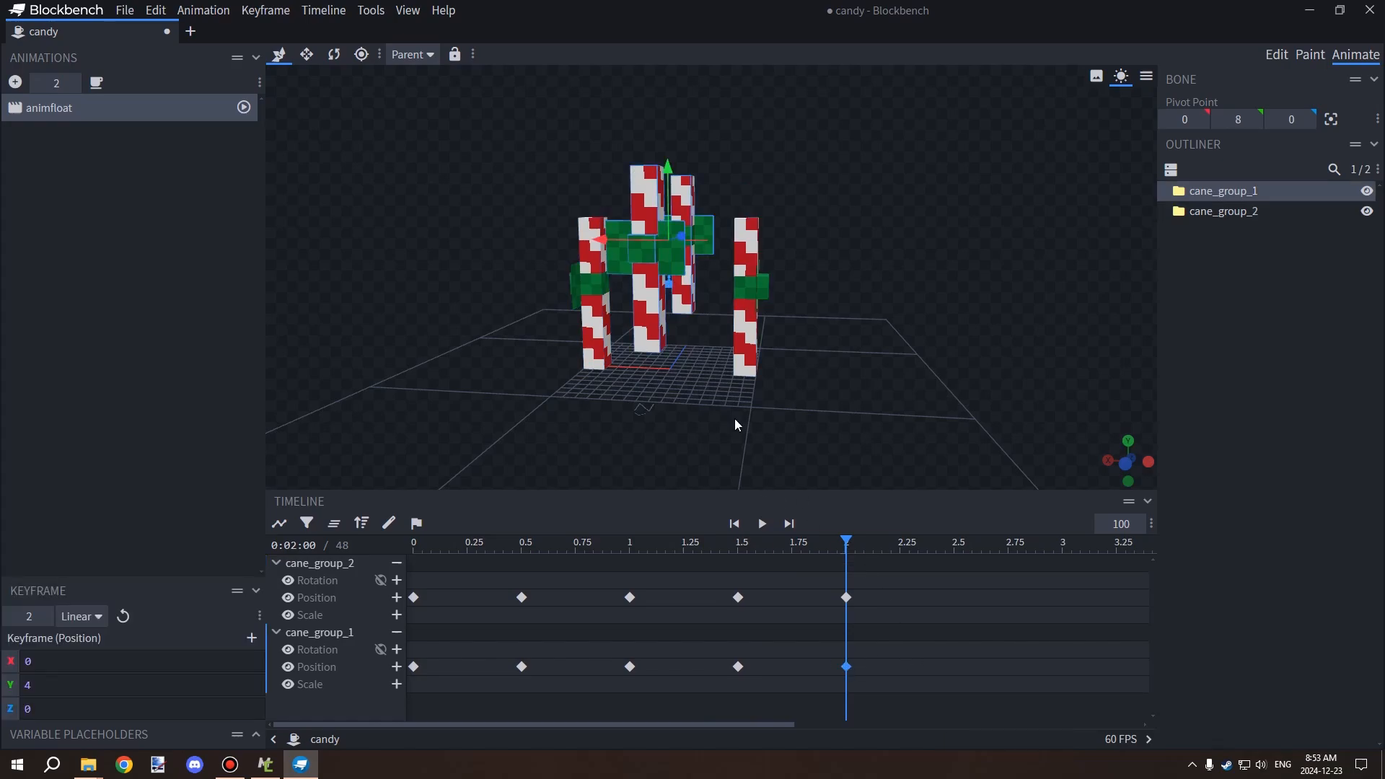
mouse_move(669, 175)
mouse_down()
mouse_move(670, 218)
mouse_move(666, 167)
mouse_up()
click(745, 226)
right_click(743, 226)
click(665, 205)
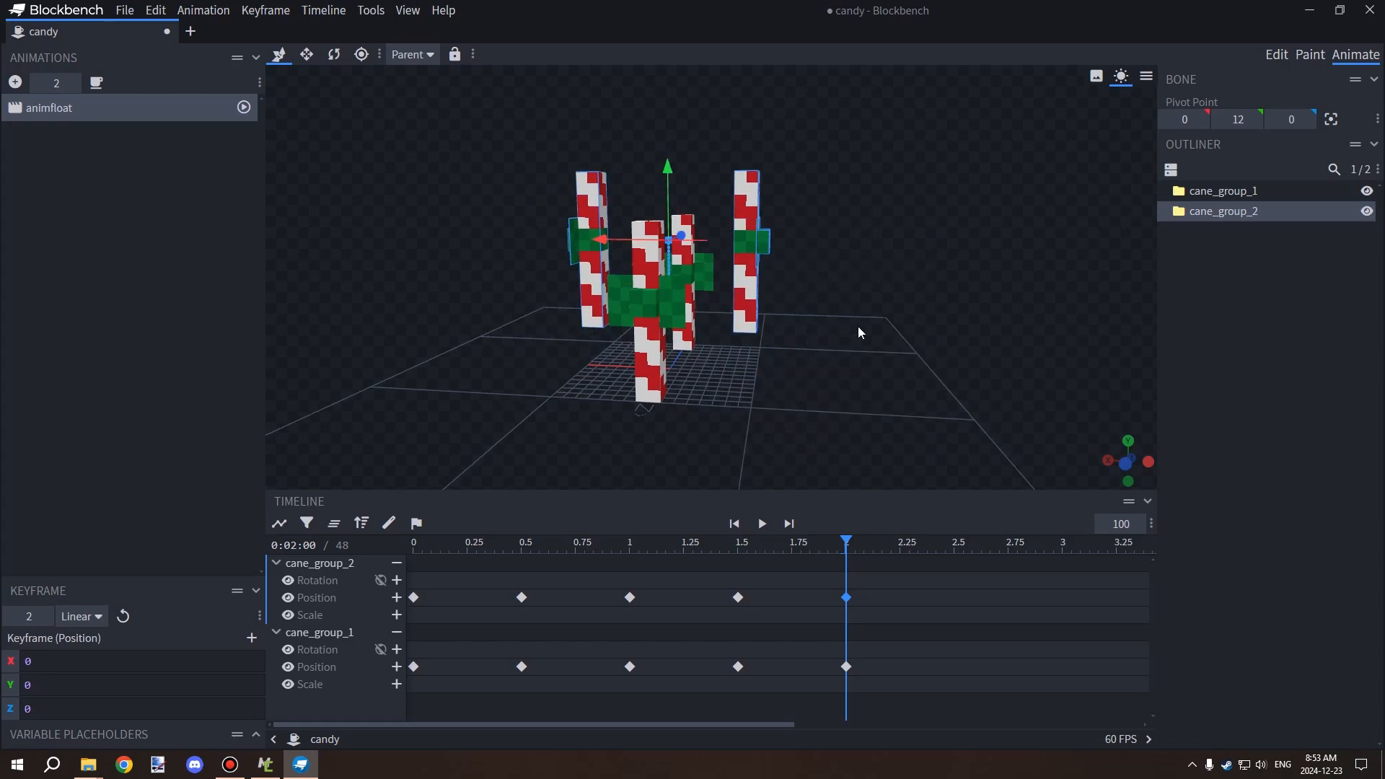
Step: Play the completed animfloat animation from near its start and inspect the canes from another angle
drag(842, 552, 426, 534)
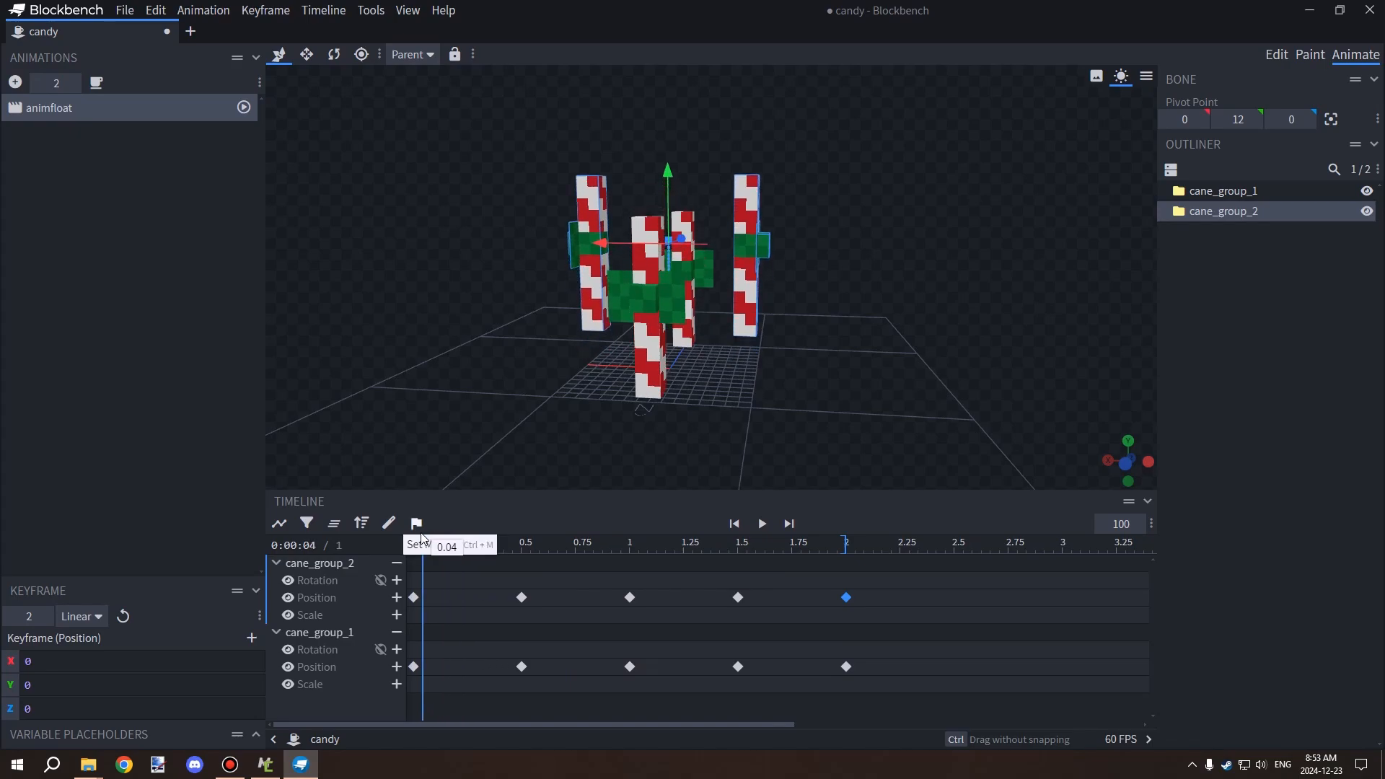
click(762, 524)
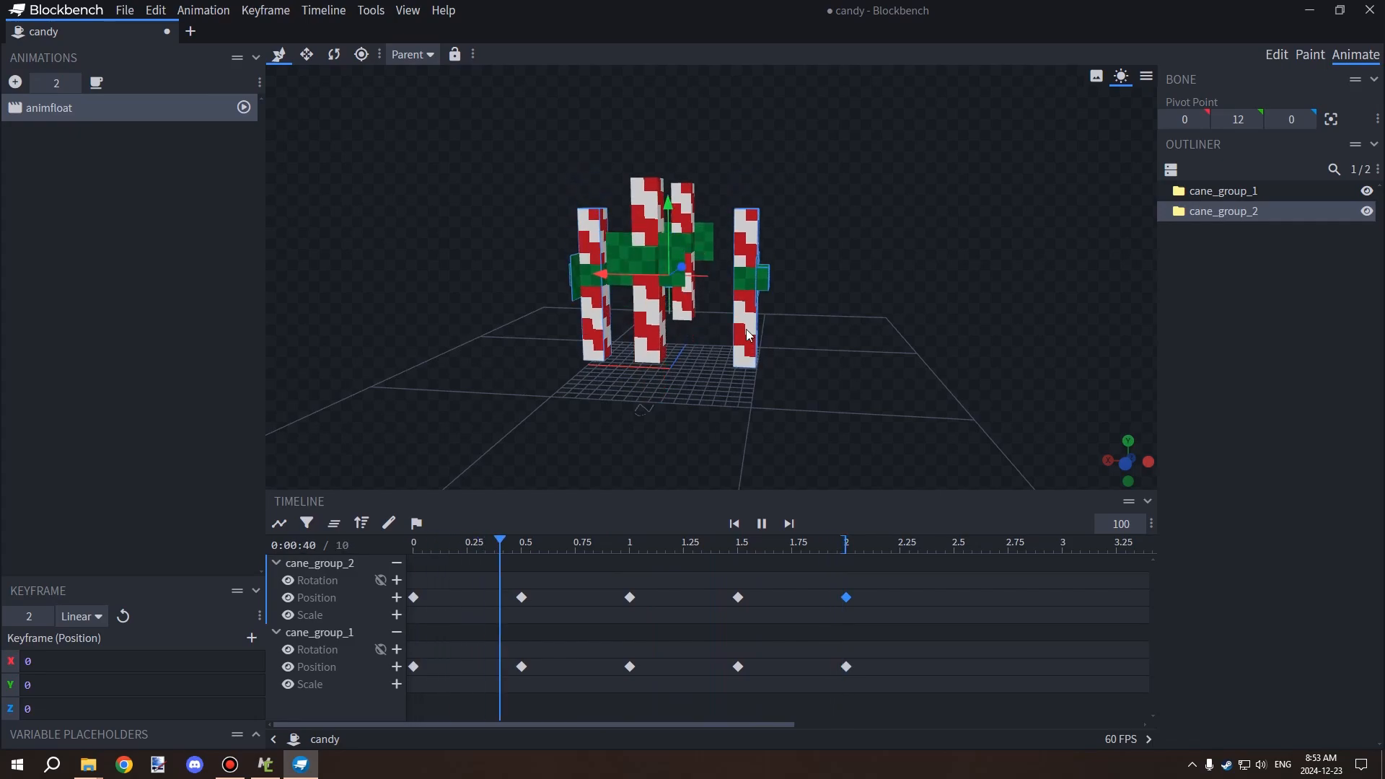
drag(816, 377, 959, 391)
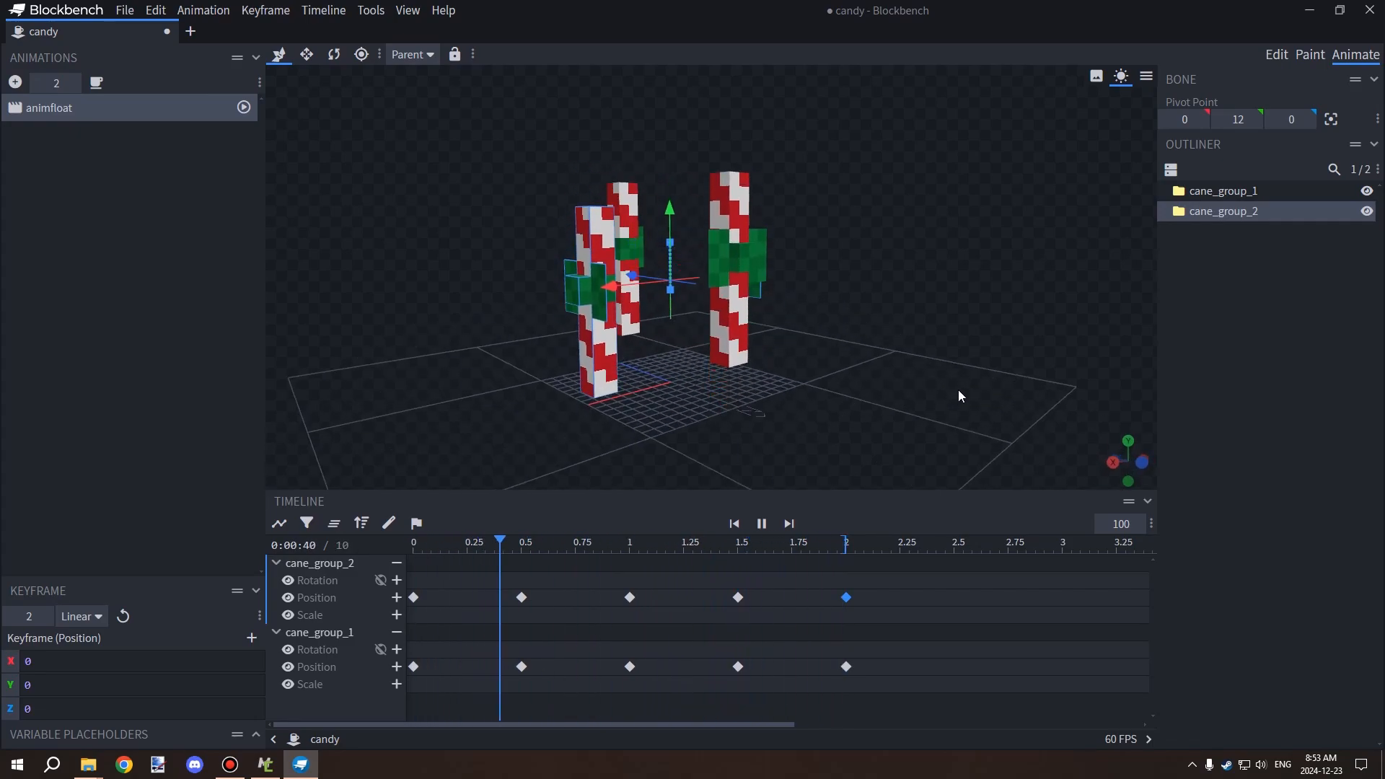
click(1234, 254)
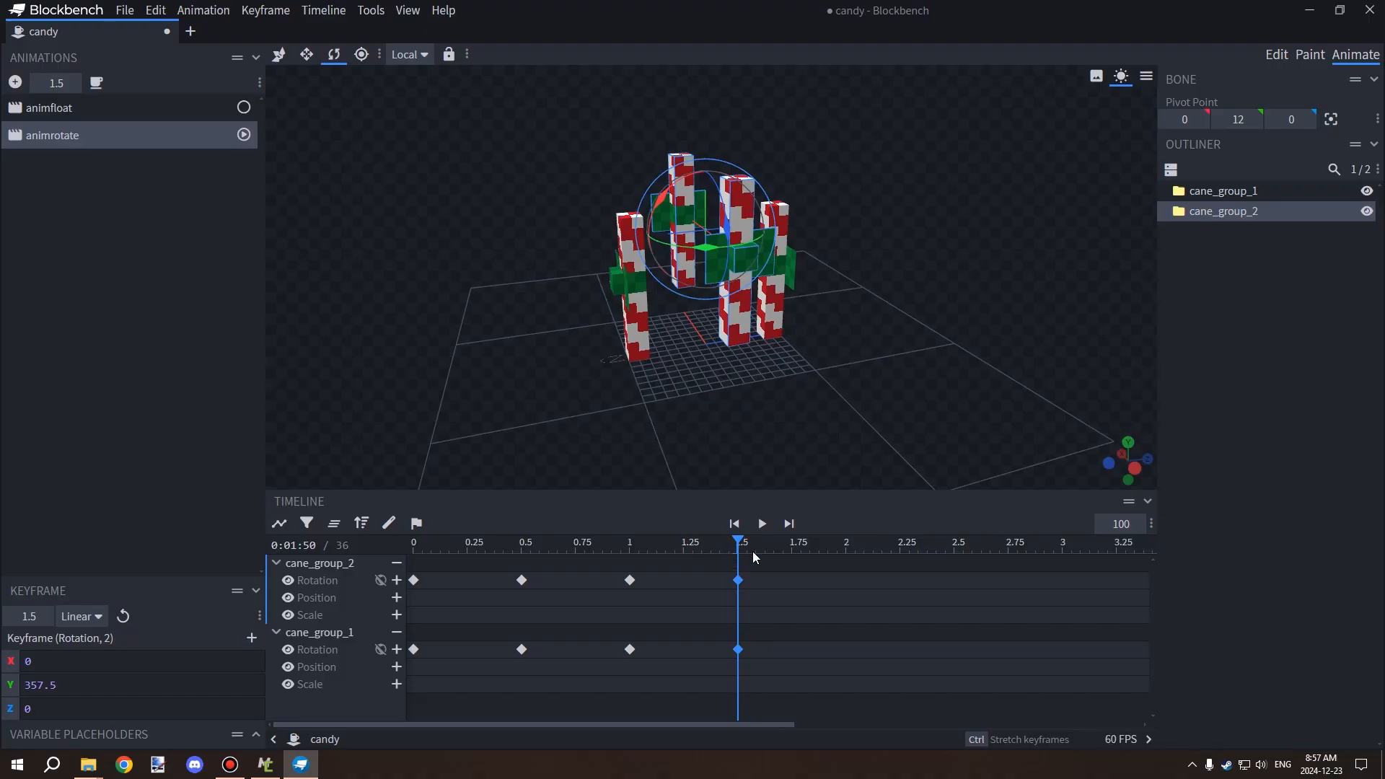
Step: In animrotate, copy both cane groups' rotation keyframes from 1.5 seconds and paste them at 2 seconds
drag(752, 551, 648, 553)
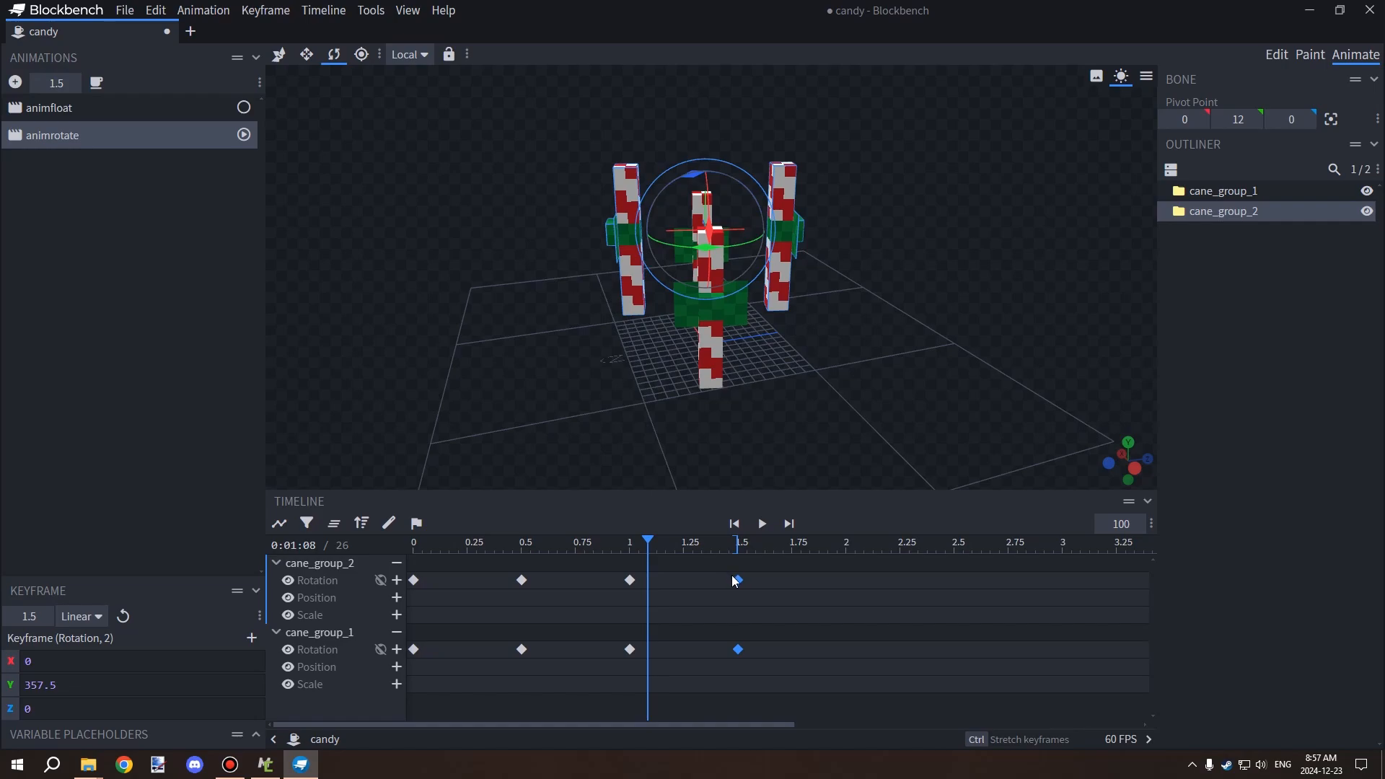
click(630, 581)
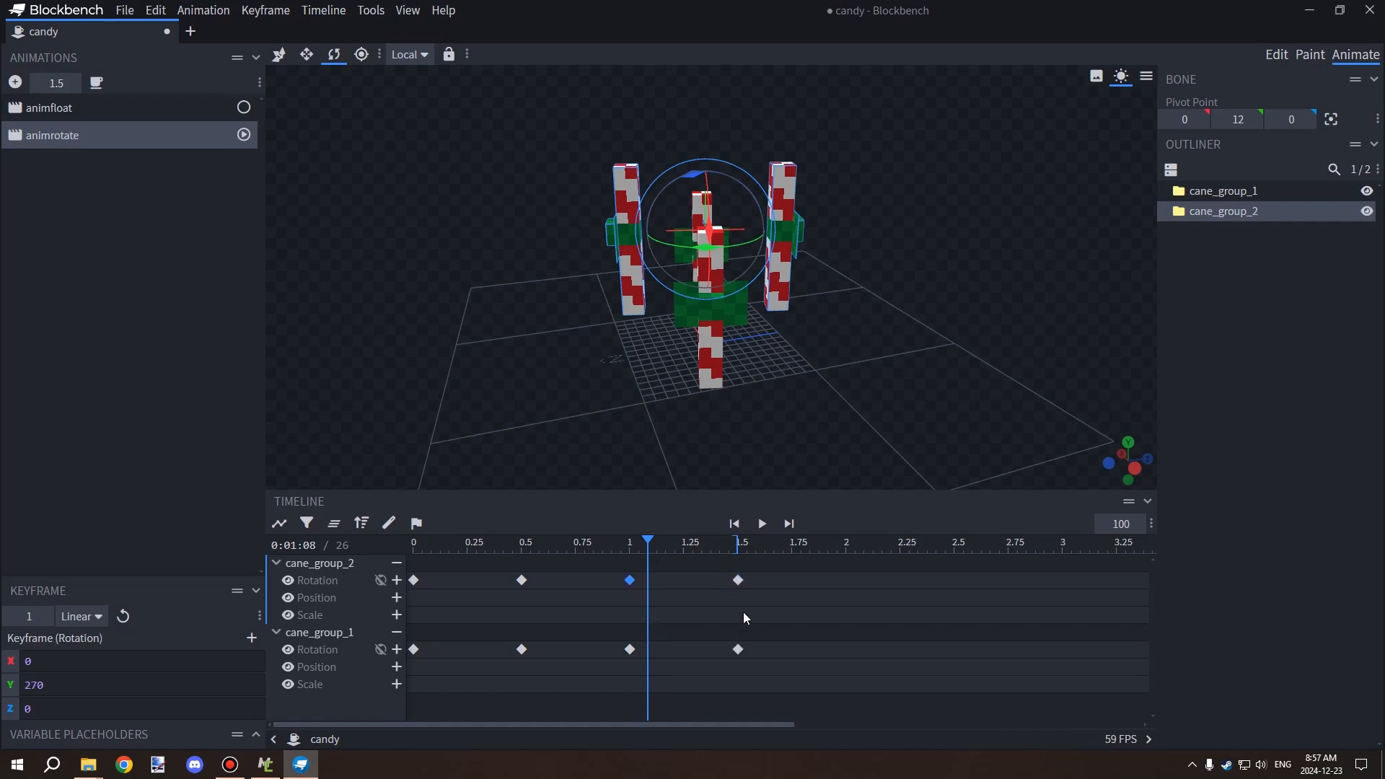
shift+click(739, 651)
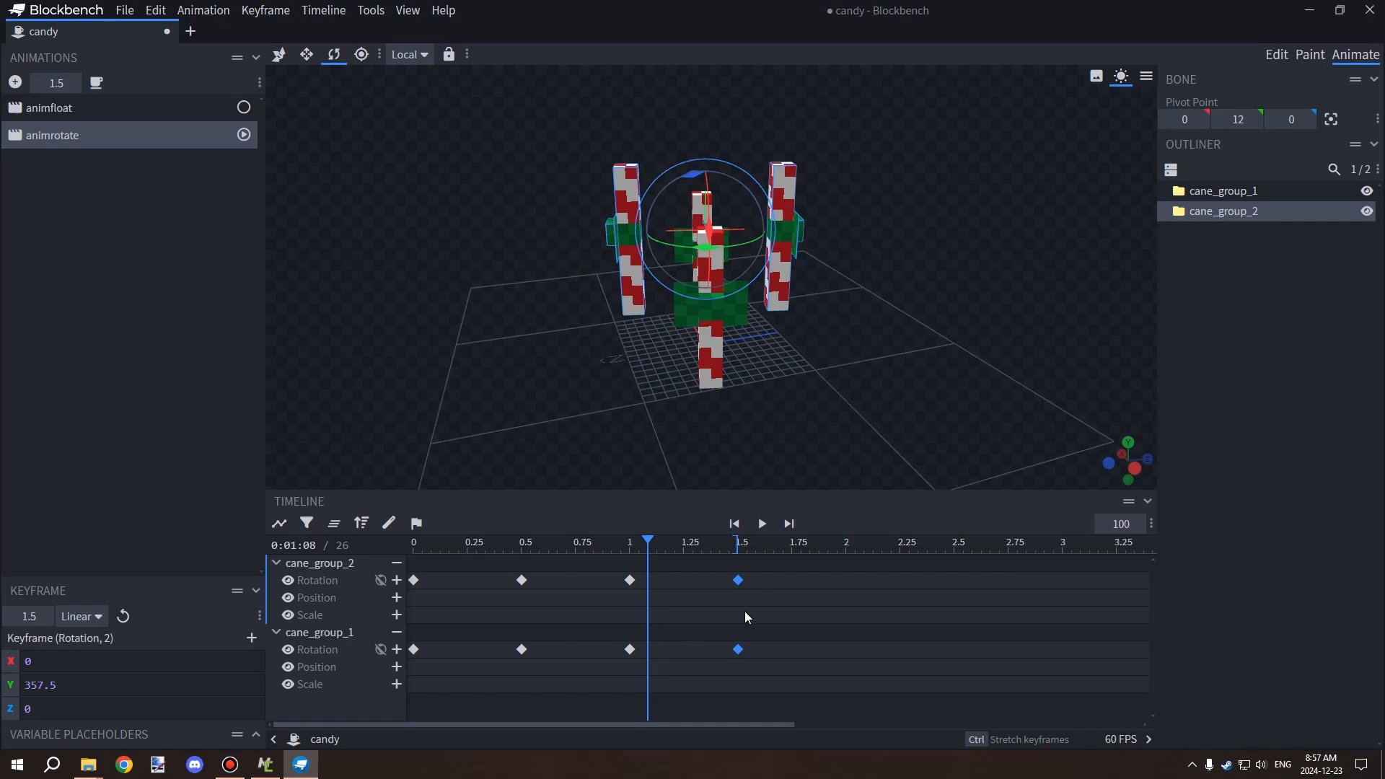
drag(668, 547, 738, 551)
right_click(742, 581)
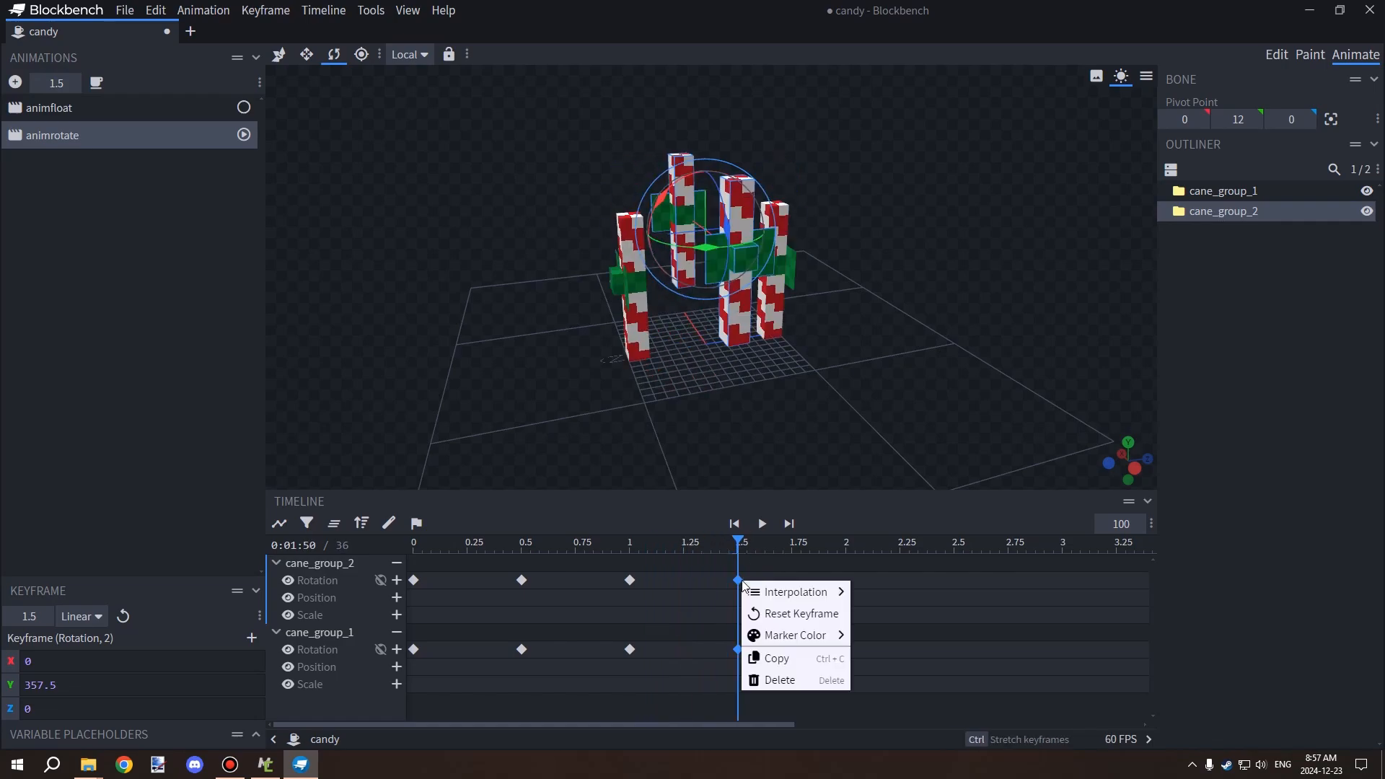
click(785, 661)
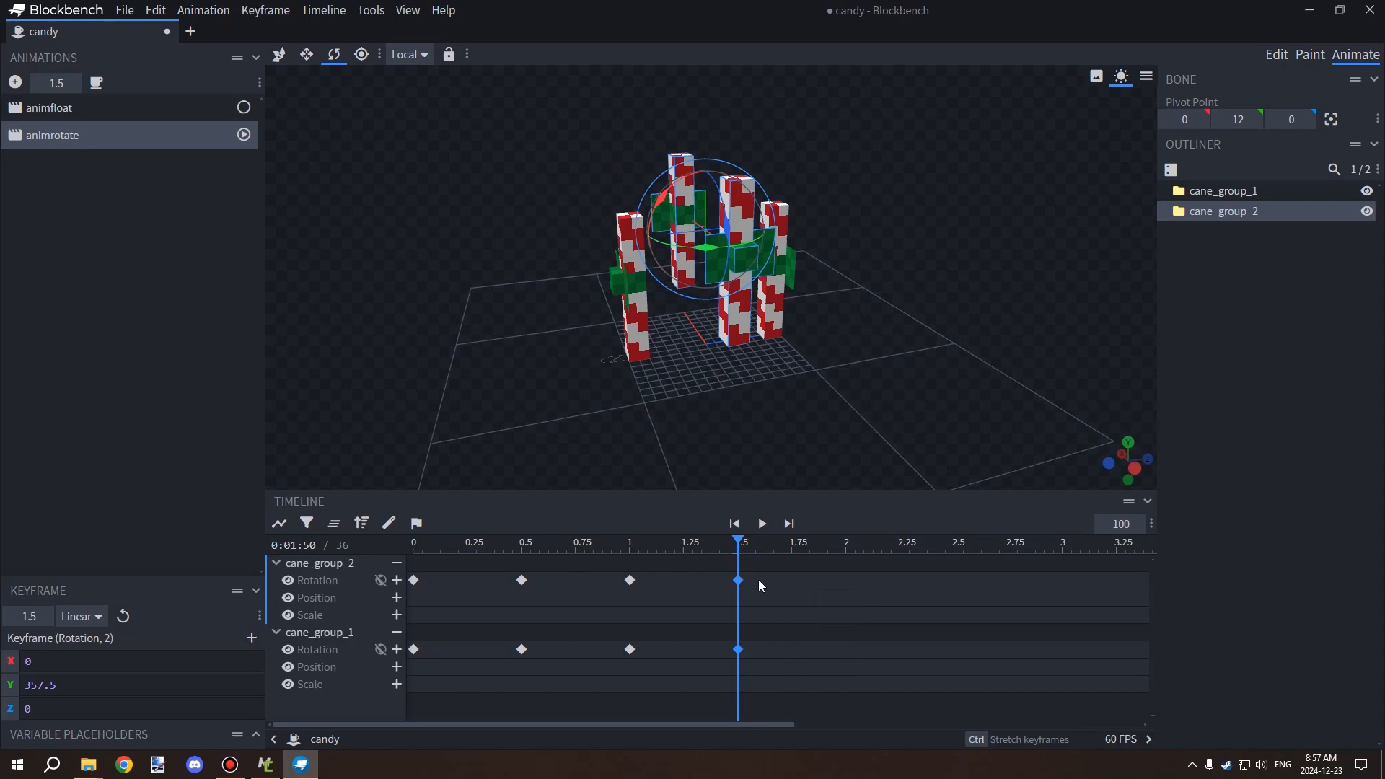
drag(738, 542, 847, 543)
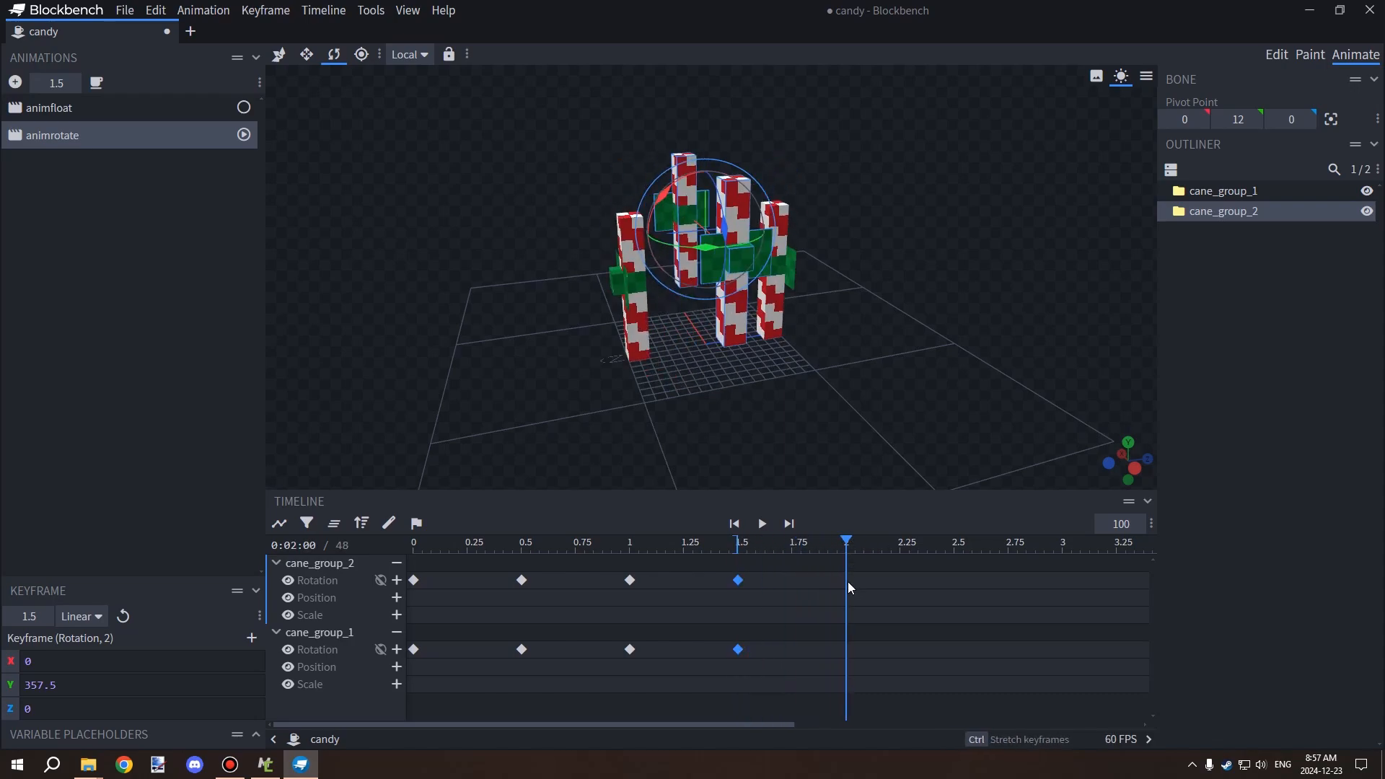
right_click(847, 582)
click(902, 419)
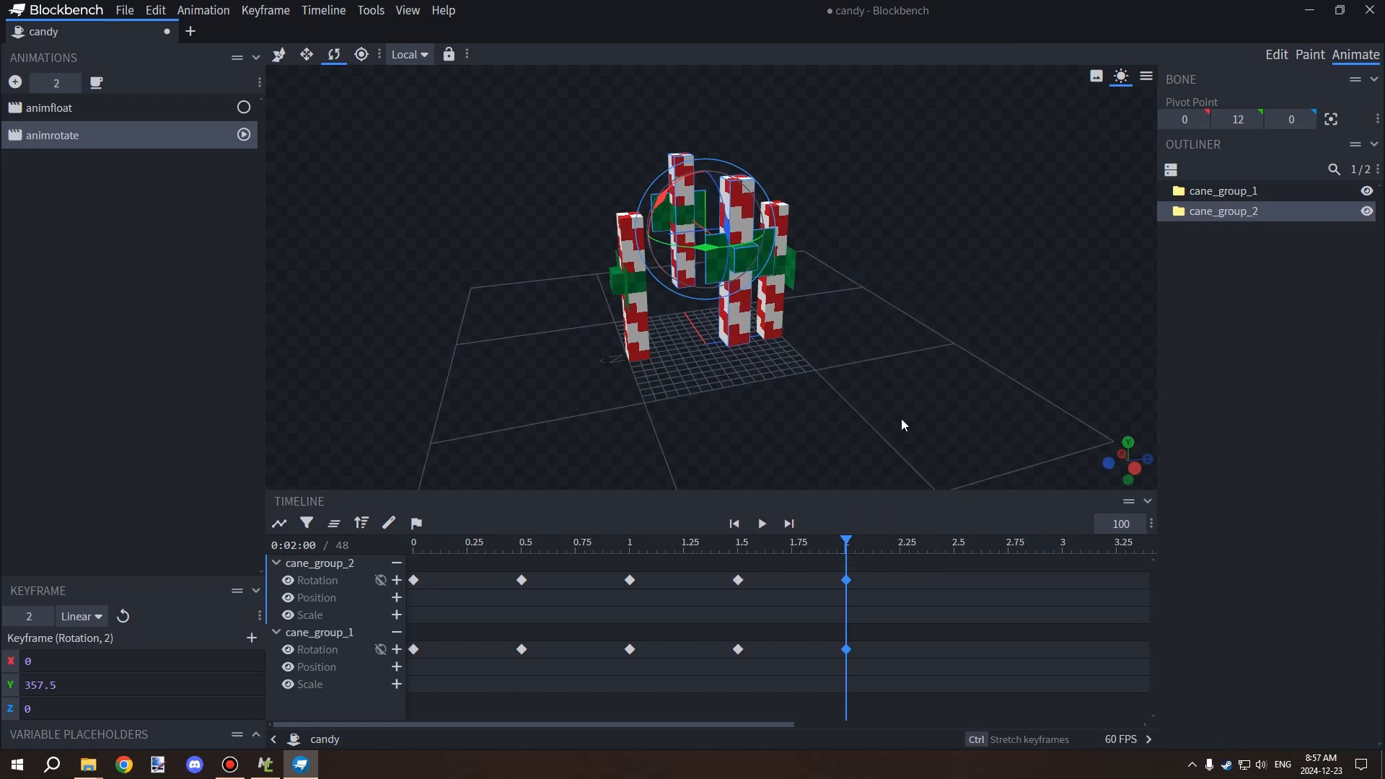
mouse_move(847, 542)
mouse_down()
mouse_move(745, 543)
mouse_move(727, 549)
mouse_move(845, 549)
mouse_move(736, 549)
mouse_move(844, 550)
mouse_move(725, 563)
mouse_move(909, 559)
mouse_move(471, 548)
mouse_move(870, 549)
mouse_move(829, 542)
mouse_move(846, 543)
mouse_up()
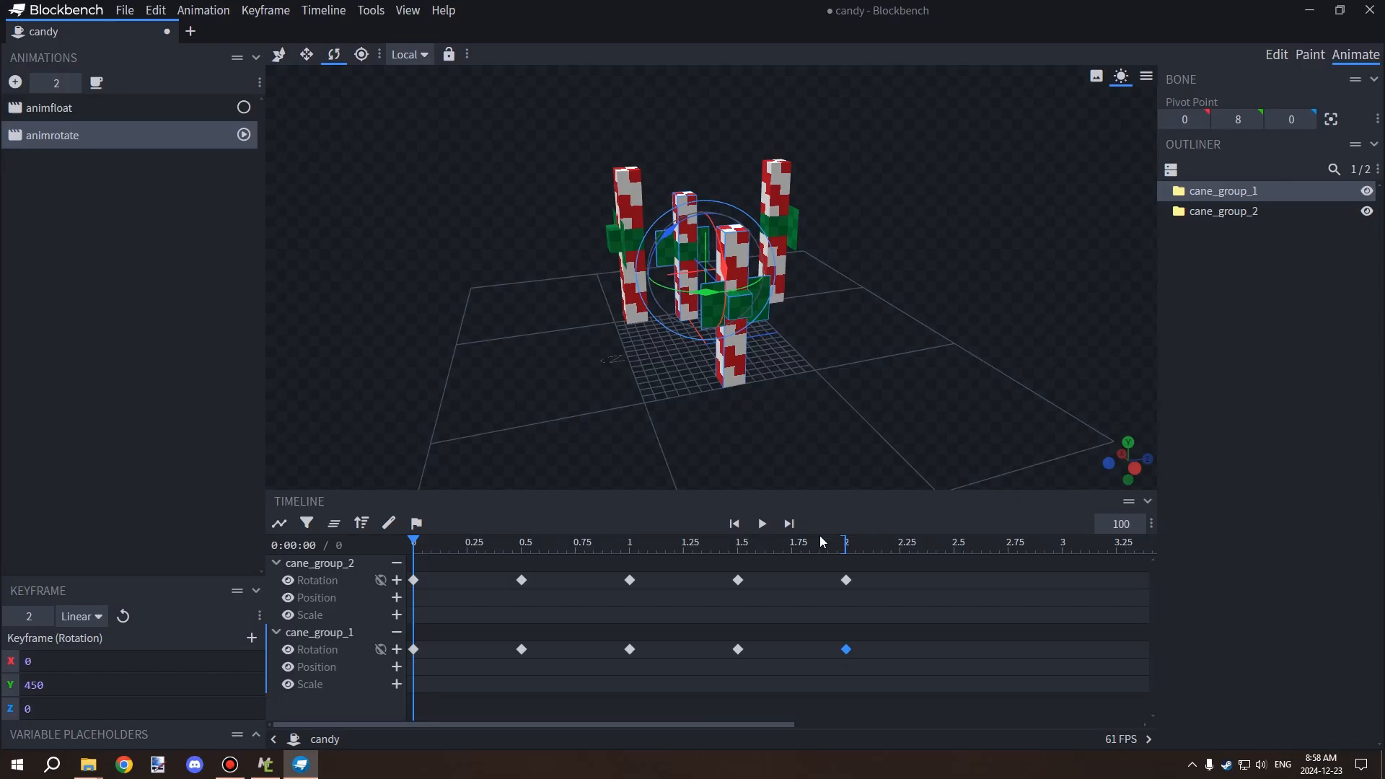
Step: Switch to the animfloat animation and play it together with animrotate to preview the combined motion
click(86, 115)
click(77, 133)
click(75, 115)
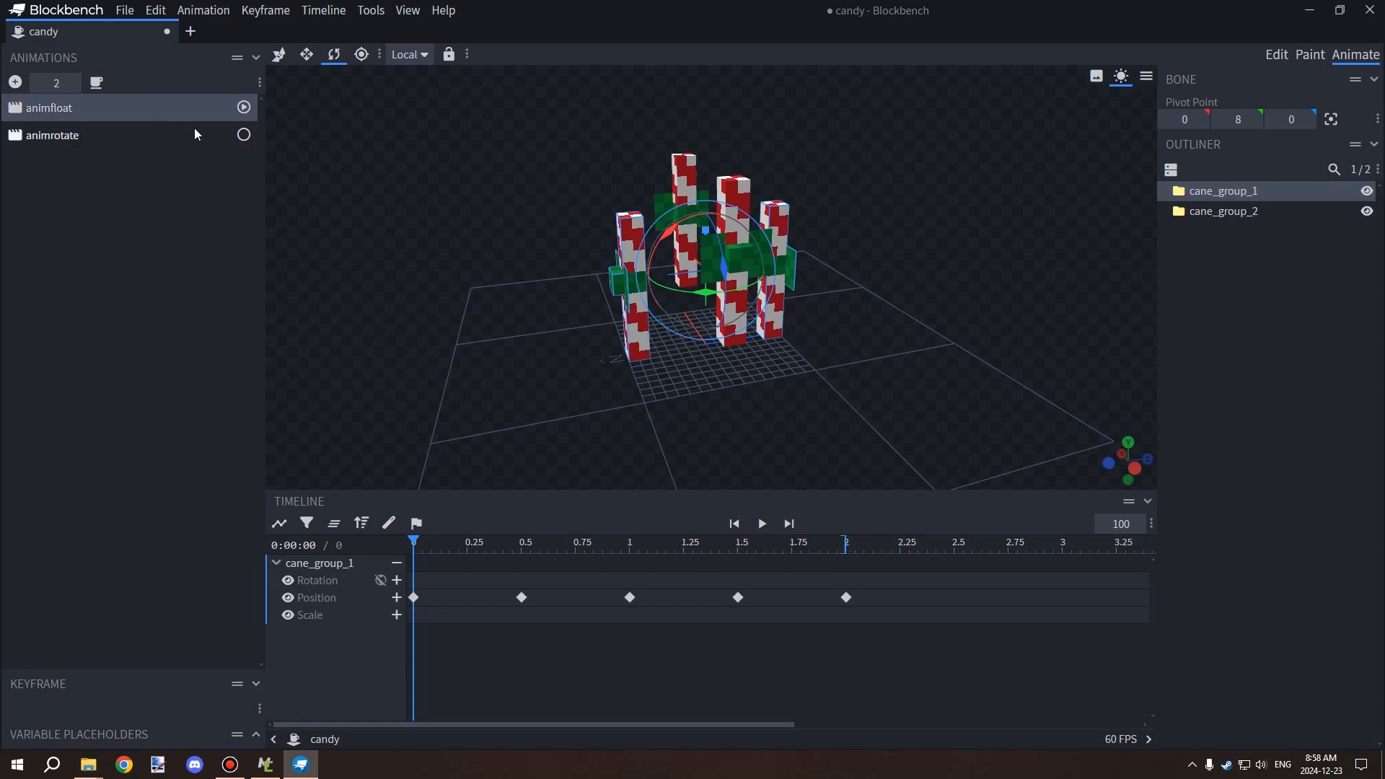
click(244, 109)
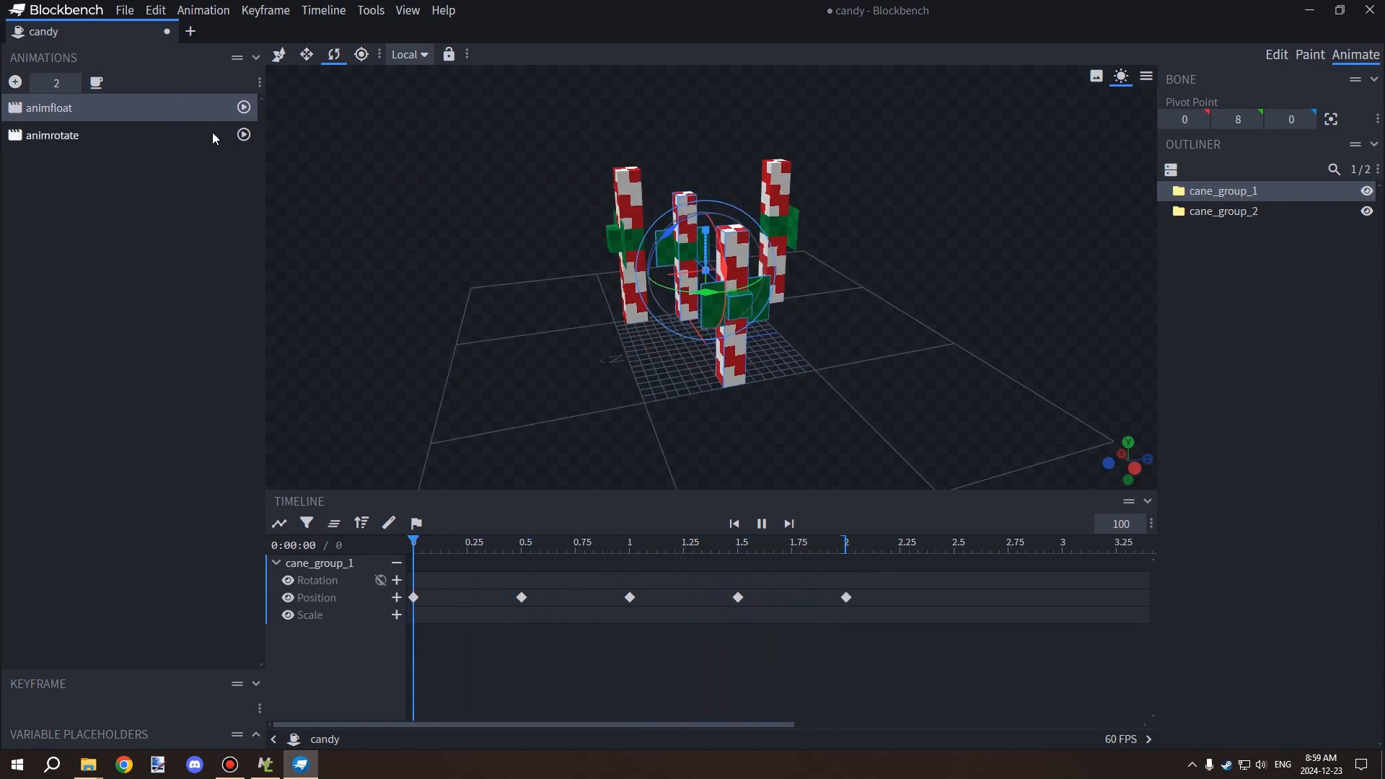
Step: Switch to animrotate, try simultaneous and locked playback of animfloat, and return to playing animrotate alone
click(159, 136)
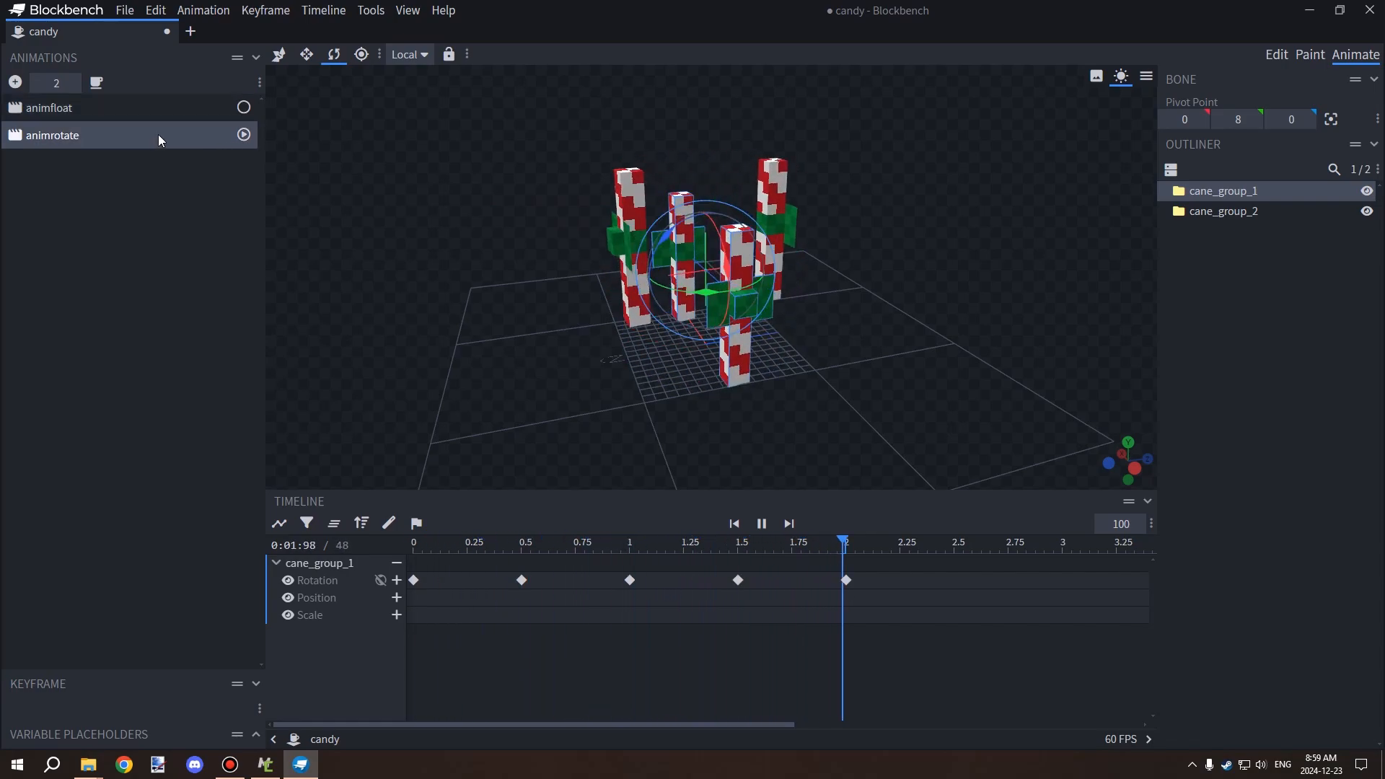
click(244, 109)
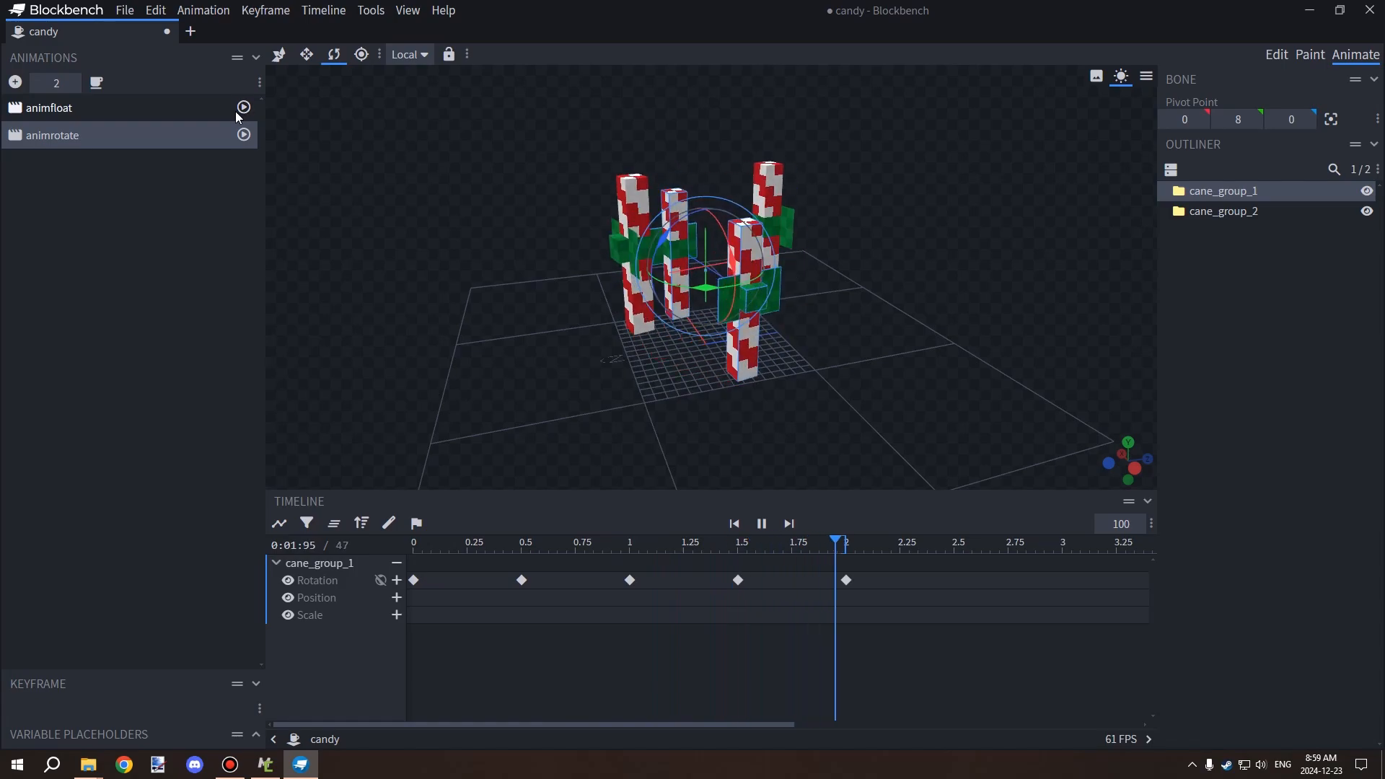
click(243, 108)
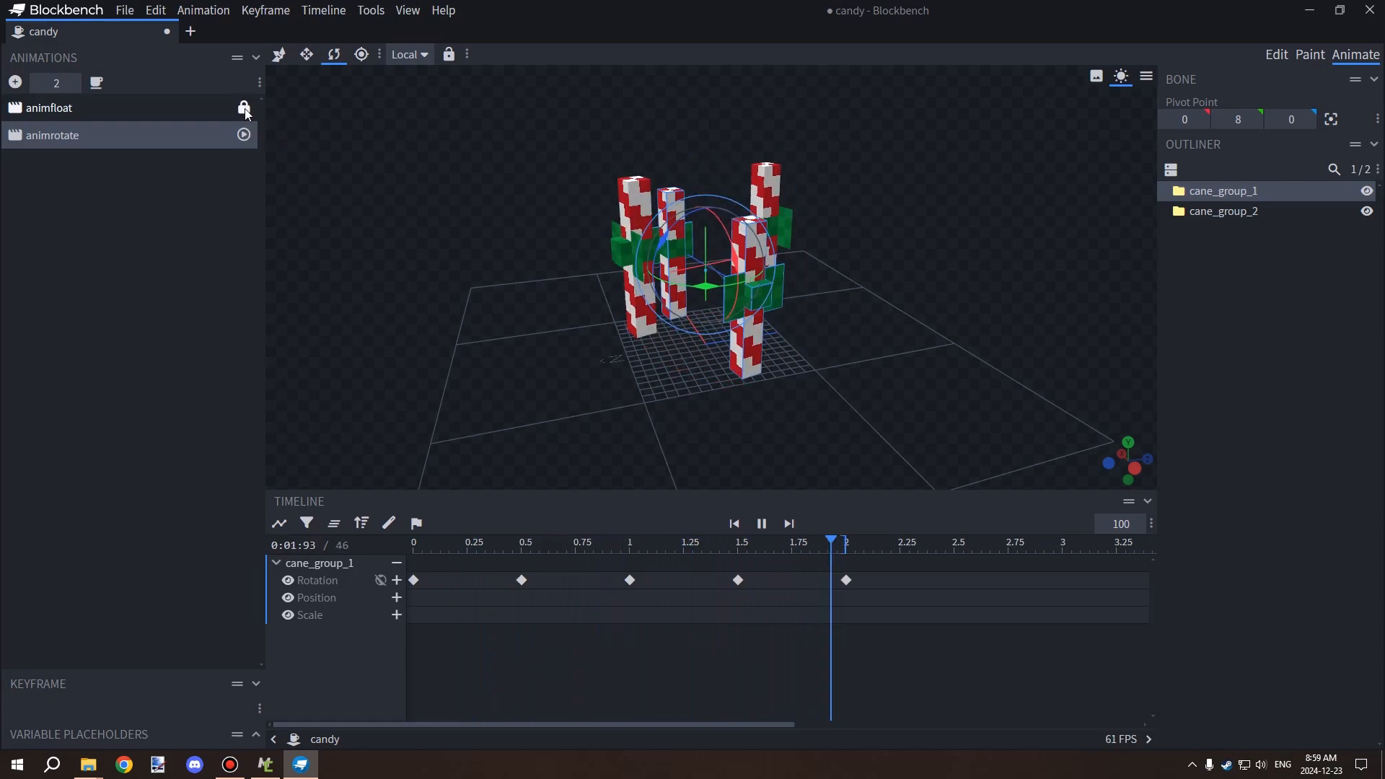
click(198, 115)
click(205, 129)
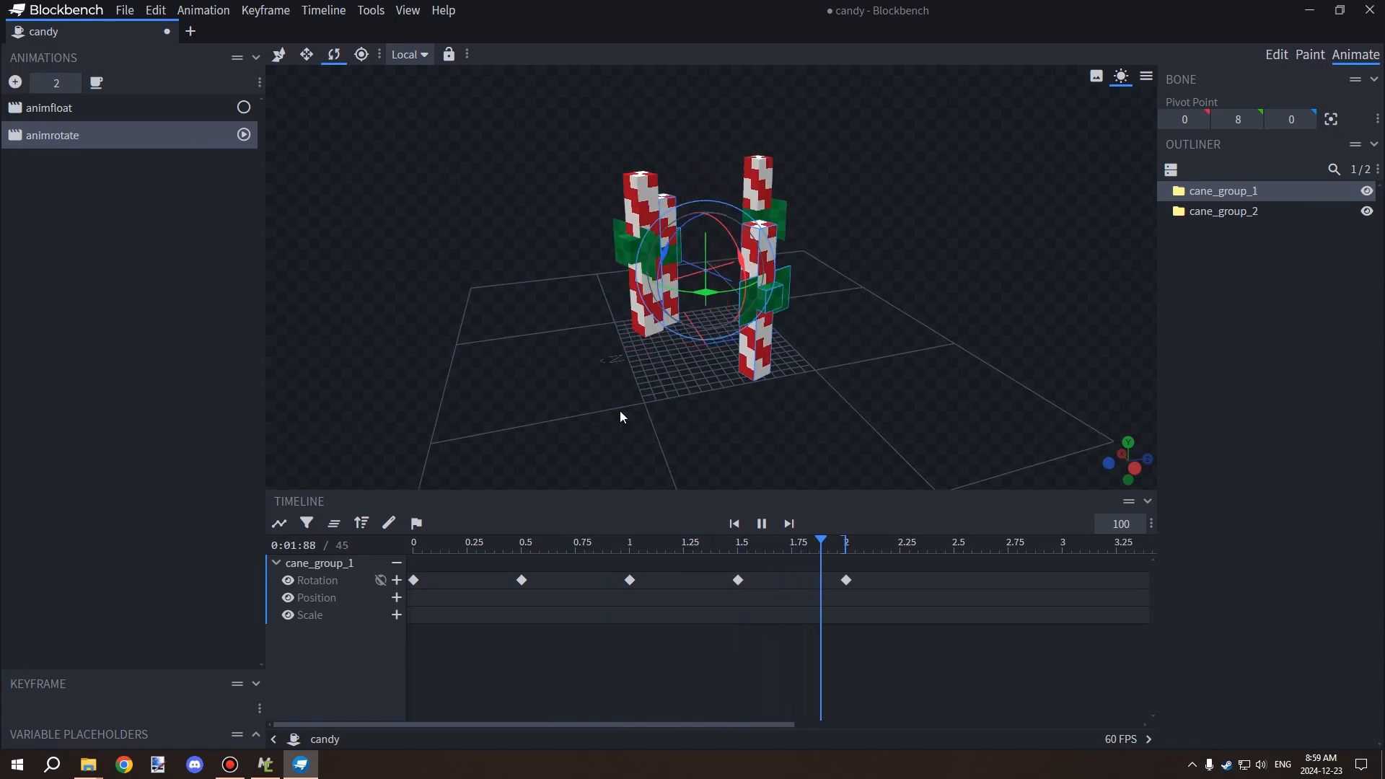
Step: Return the model to Edit mode, view the canes from other angles, and collapse cane_group_1 and cane_group_2 in the outliner
click(1282, 212)
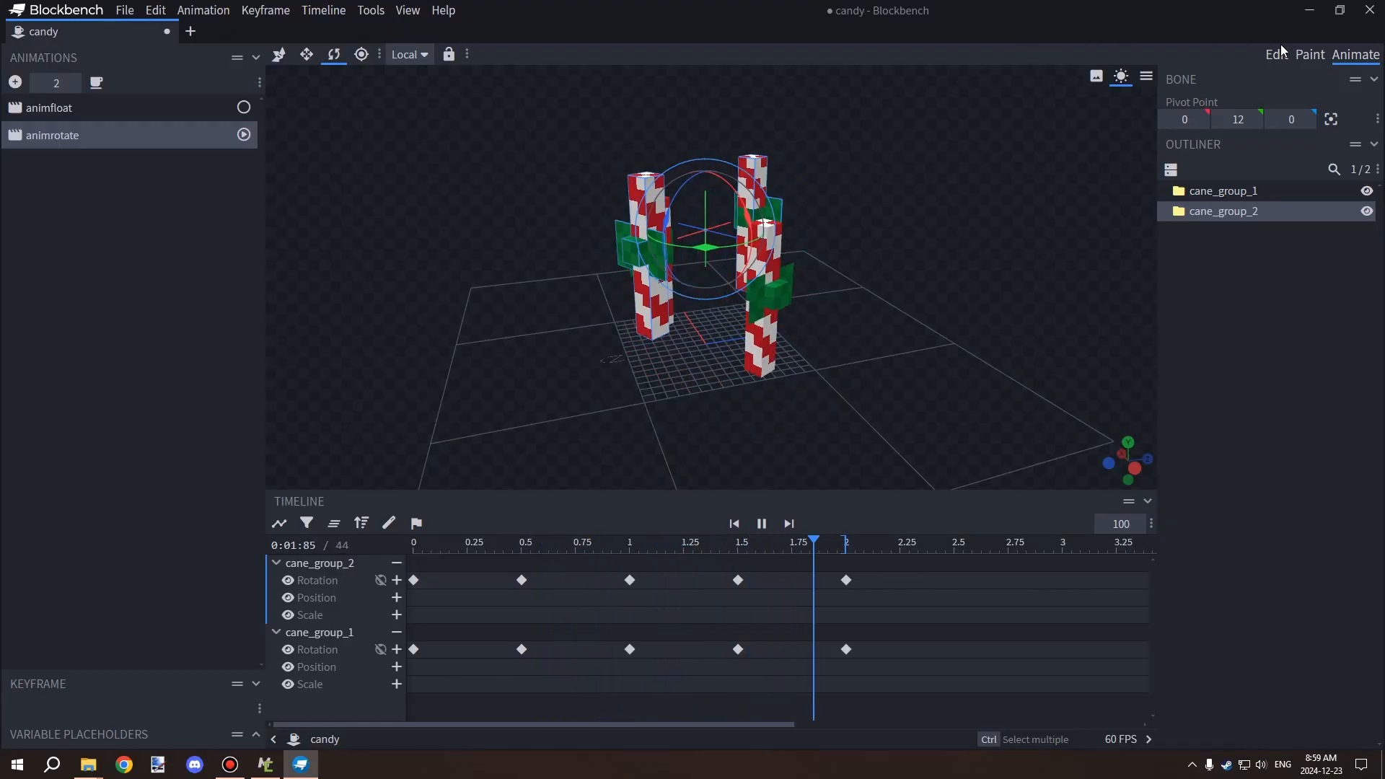
click(1271, 58)
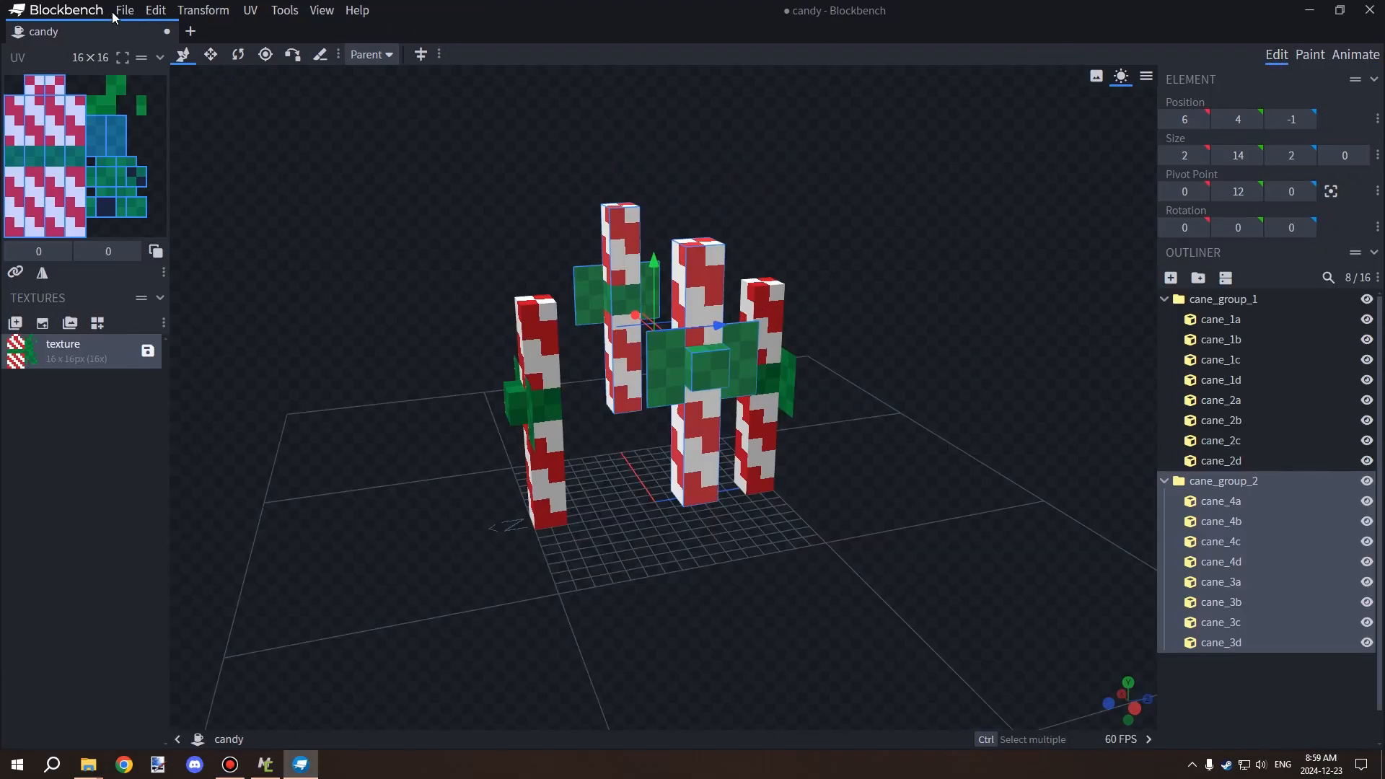
drag(656, 617, 767, 558)
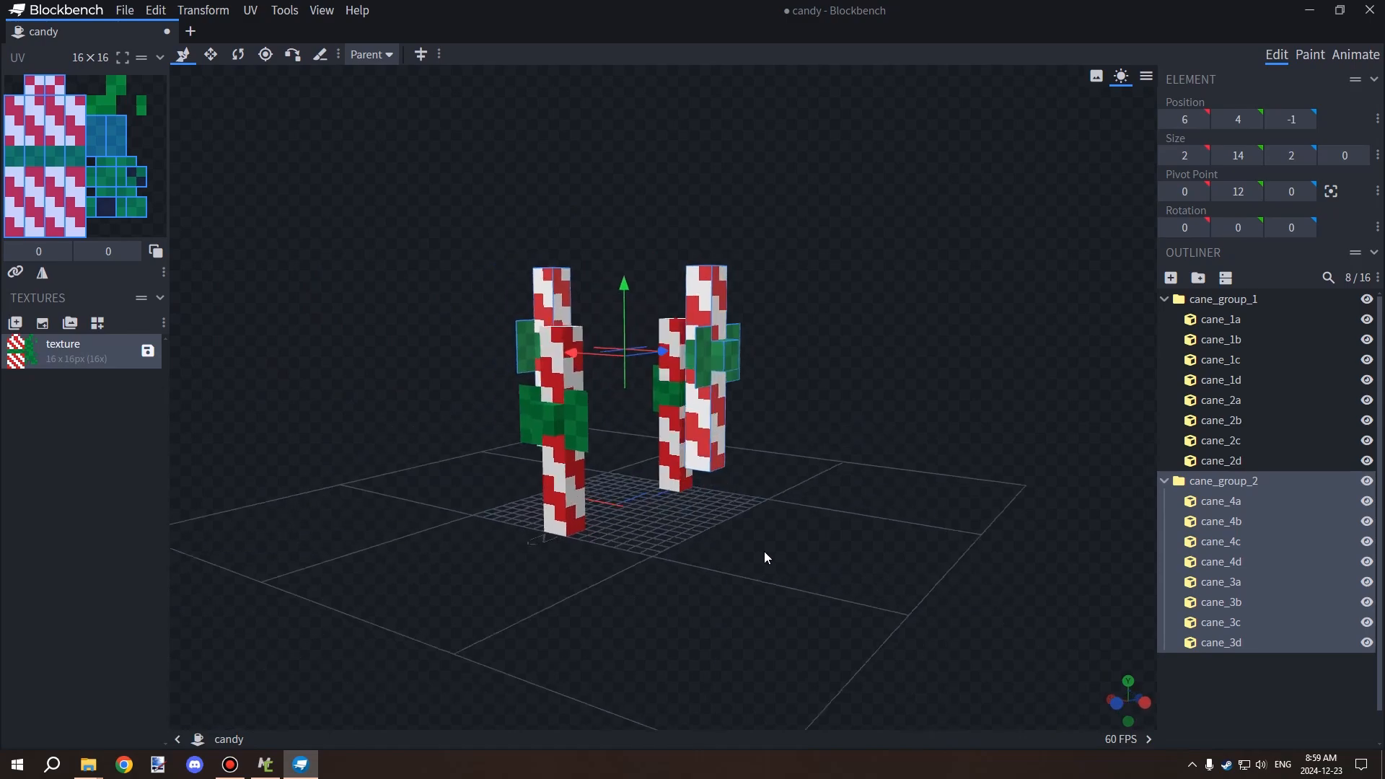
drag(387, 399, 454, 397)
click(1221, 501)
key(s)
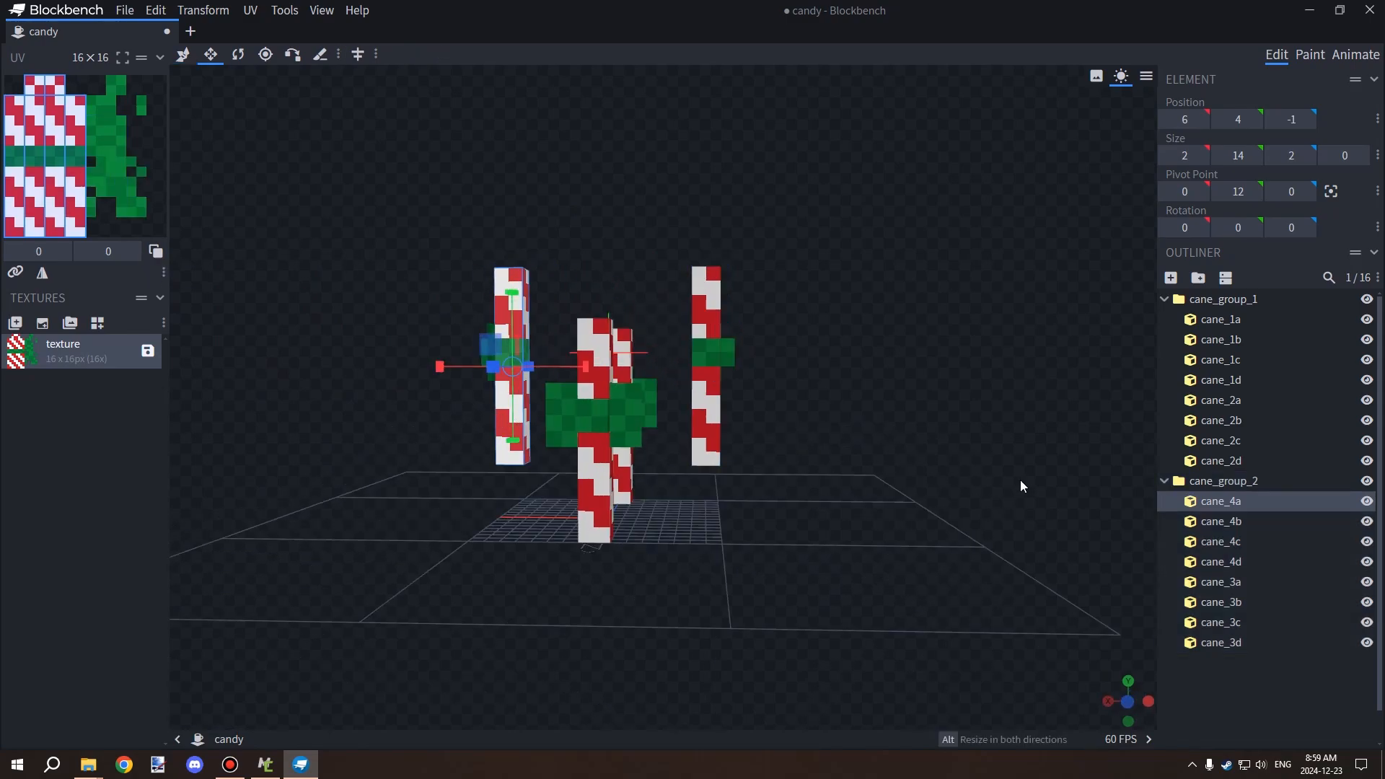
click(1165, 481)
click(1175, 301)
click(1164, 300)
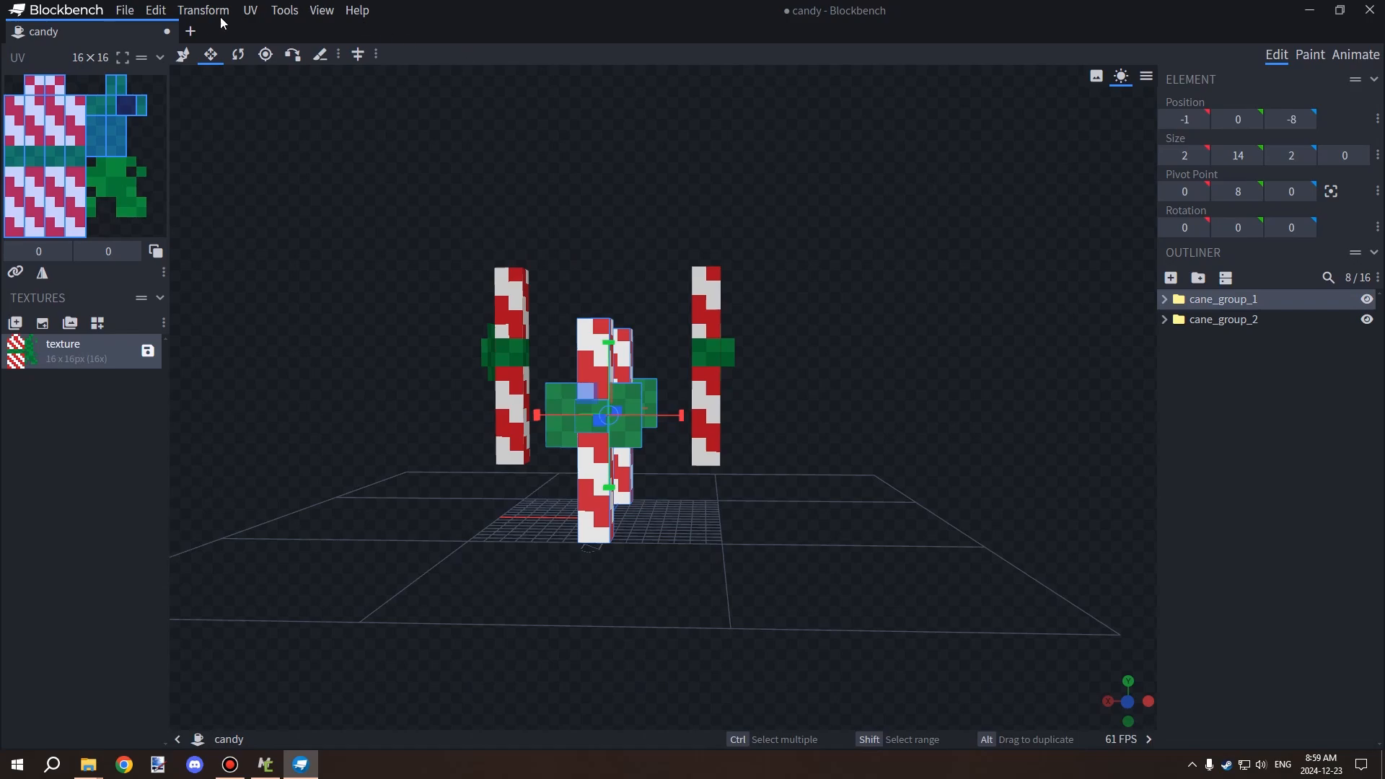
Step: Save the project as candy.bbmodel on the Desktop
click(124, 10)
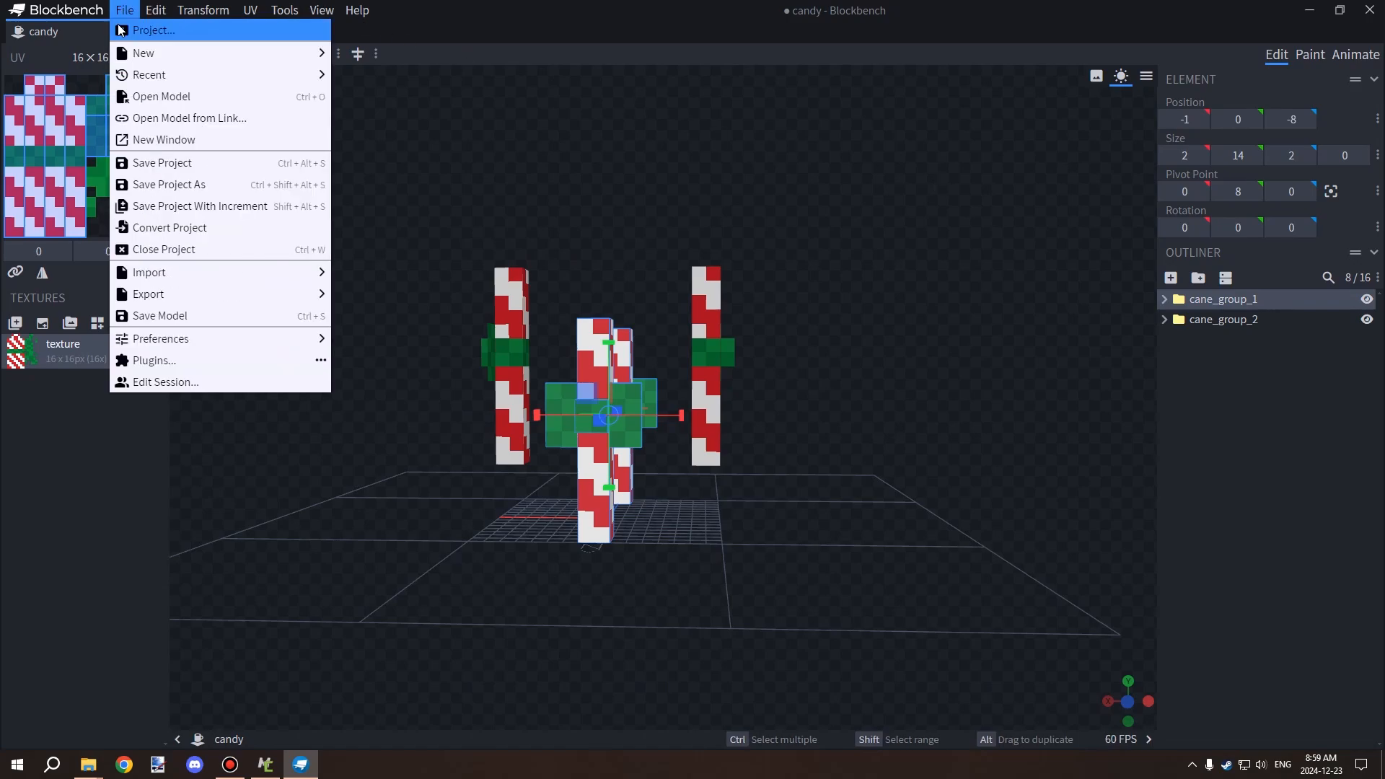
click(172, 186)
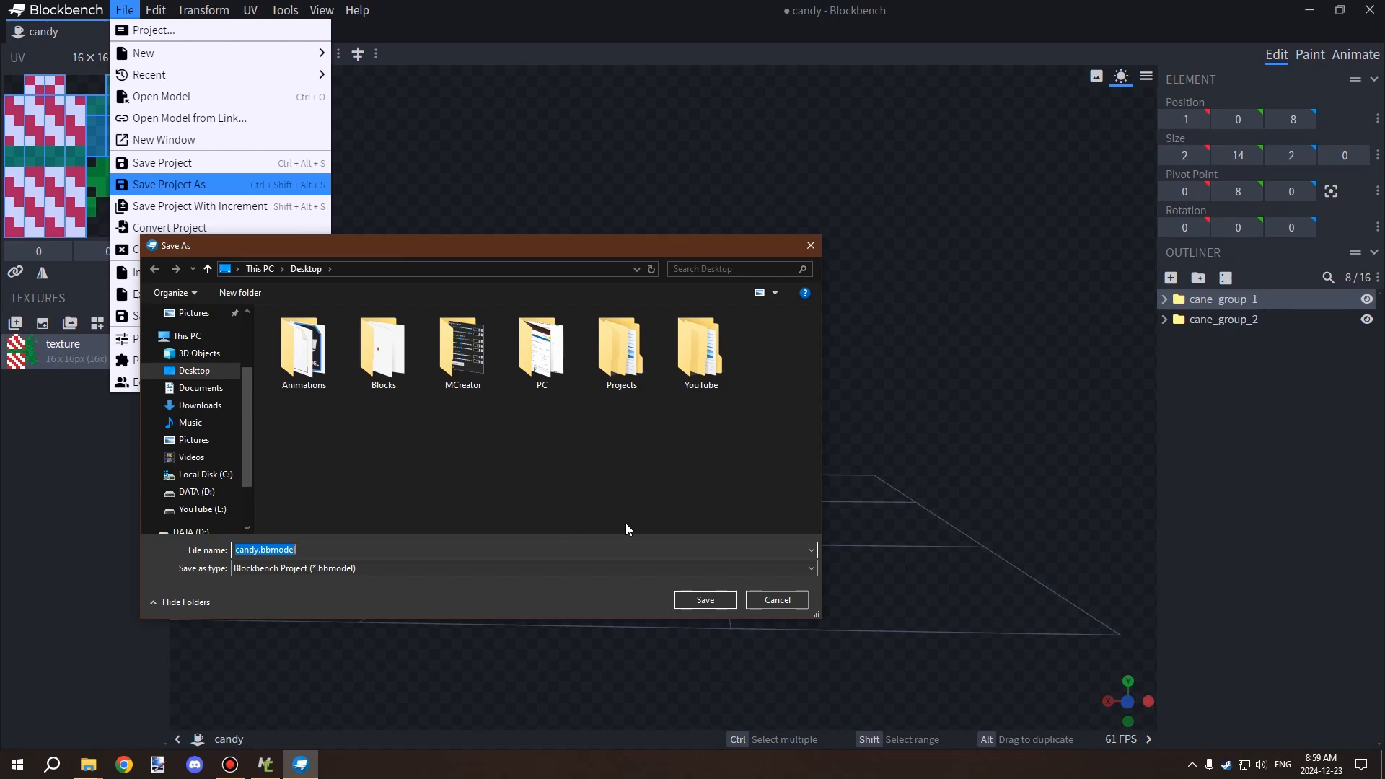
click(194, 370)
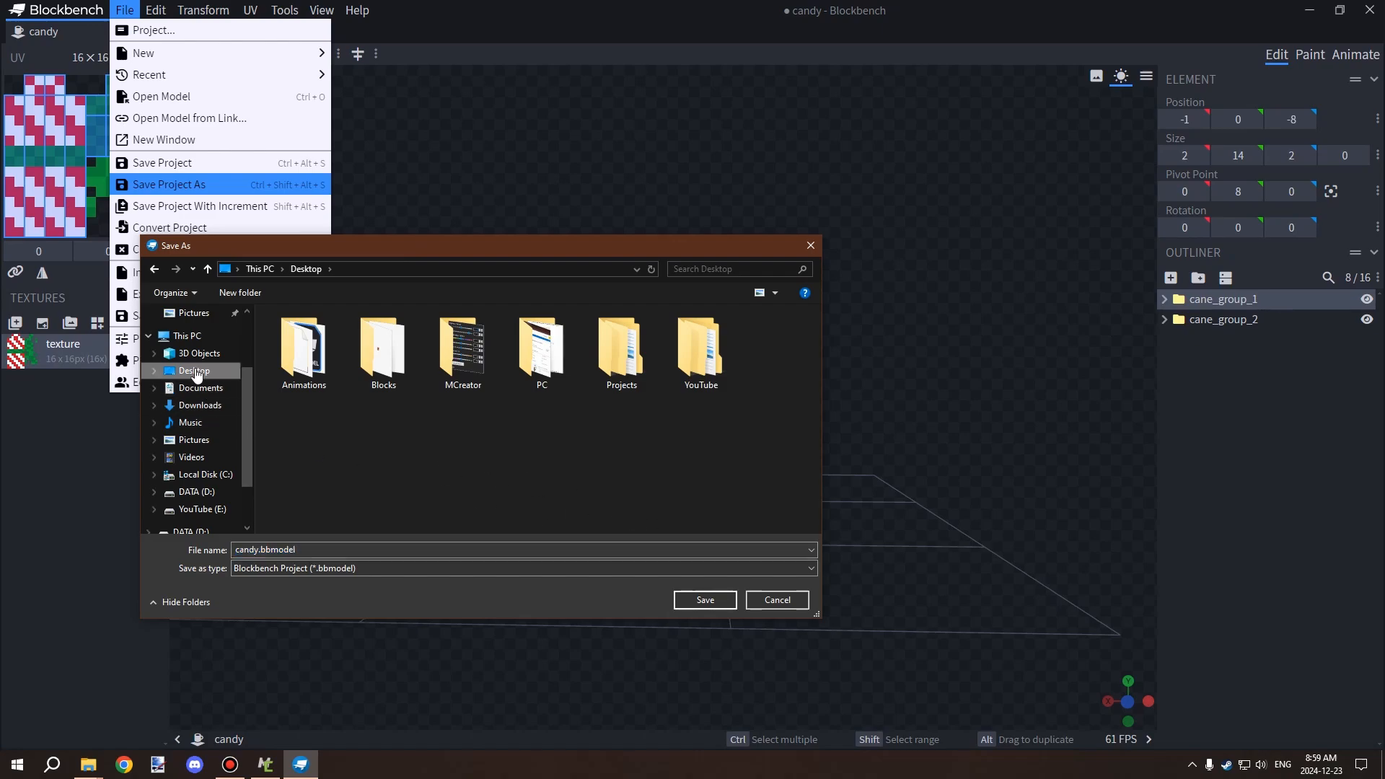
click(720, 602)
drag(722, 531, 929, 289)
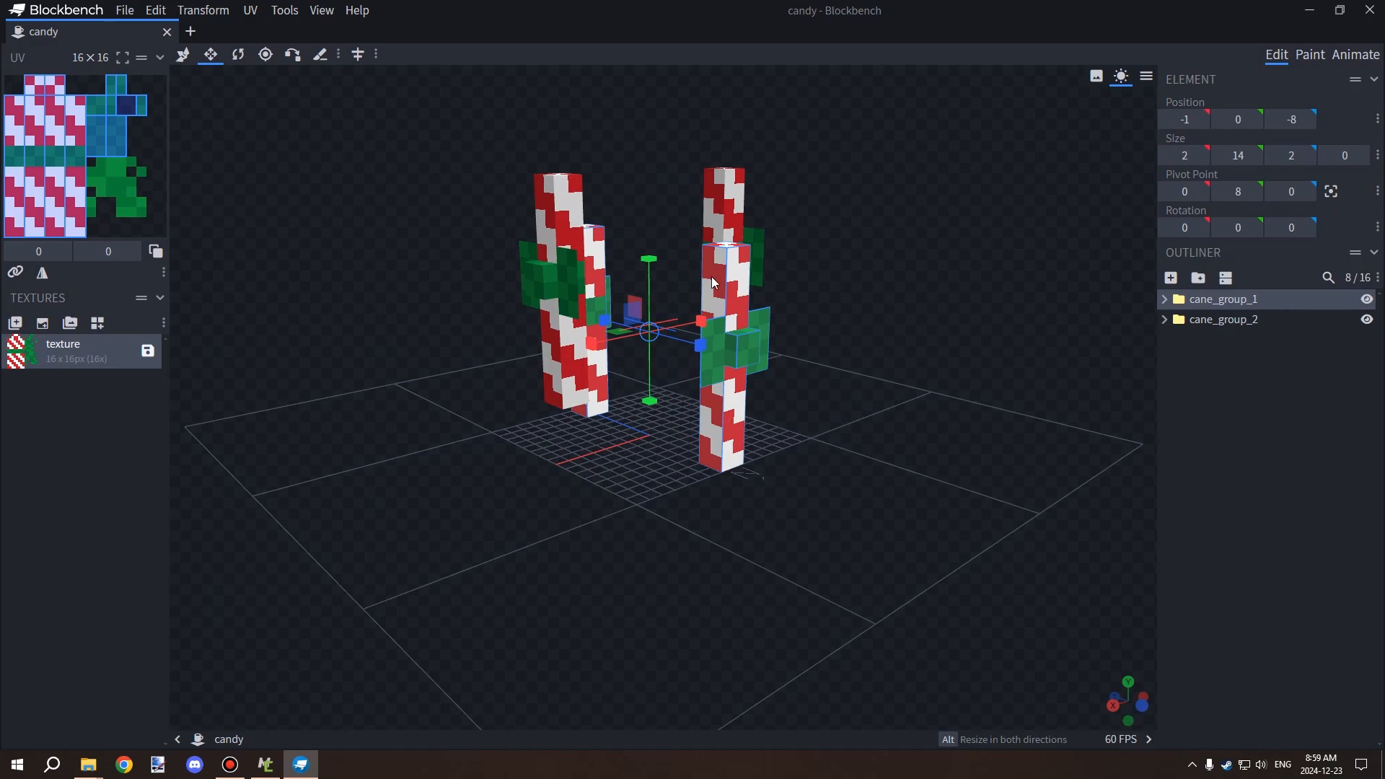
drag(714, 283, 816, 364)
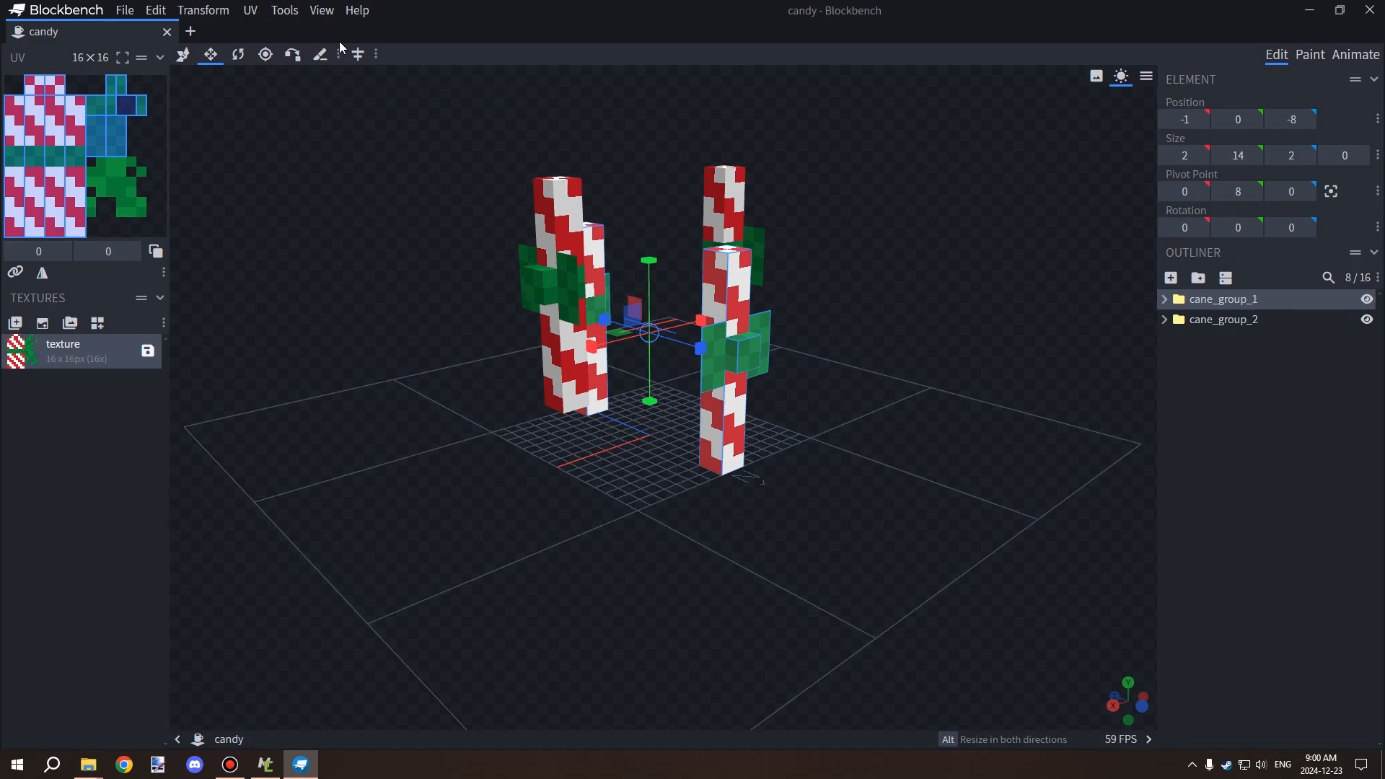
Step: Export the model as a Java entity to the Desktop under the file name candy.java
click(127, 11)
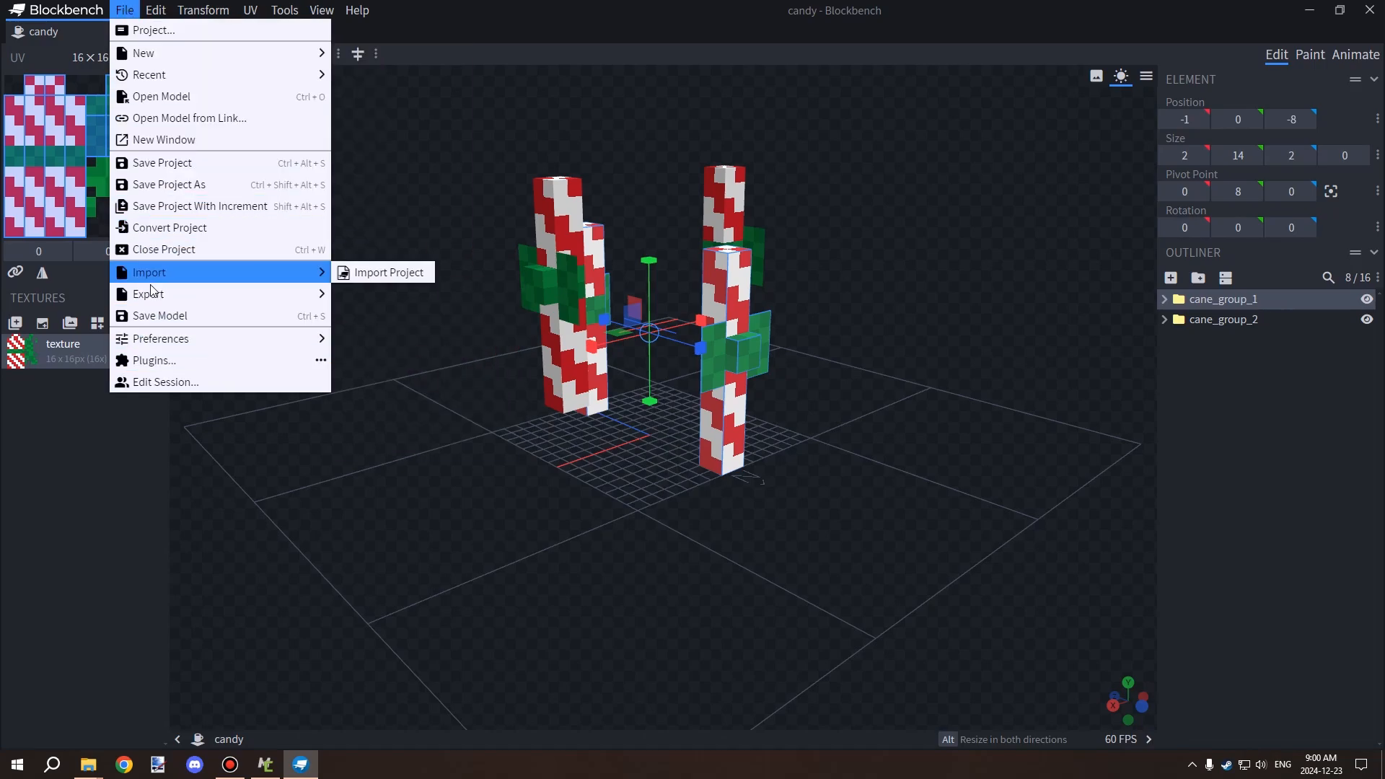
mouse_move(258, 293)
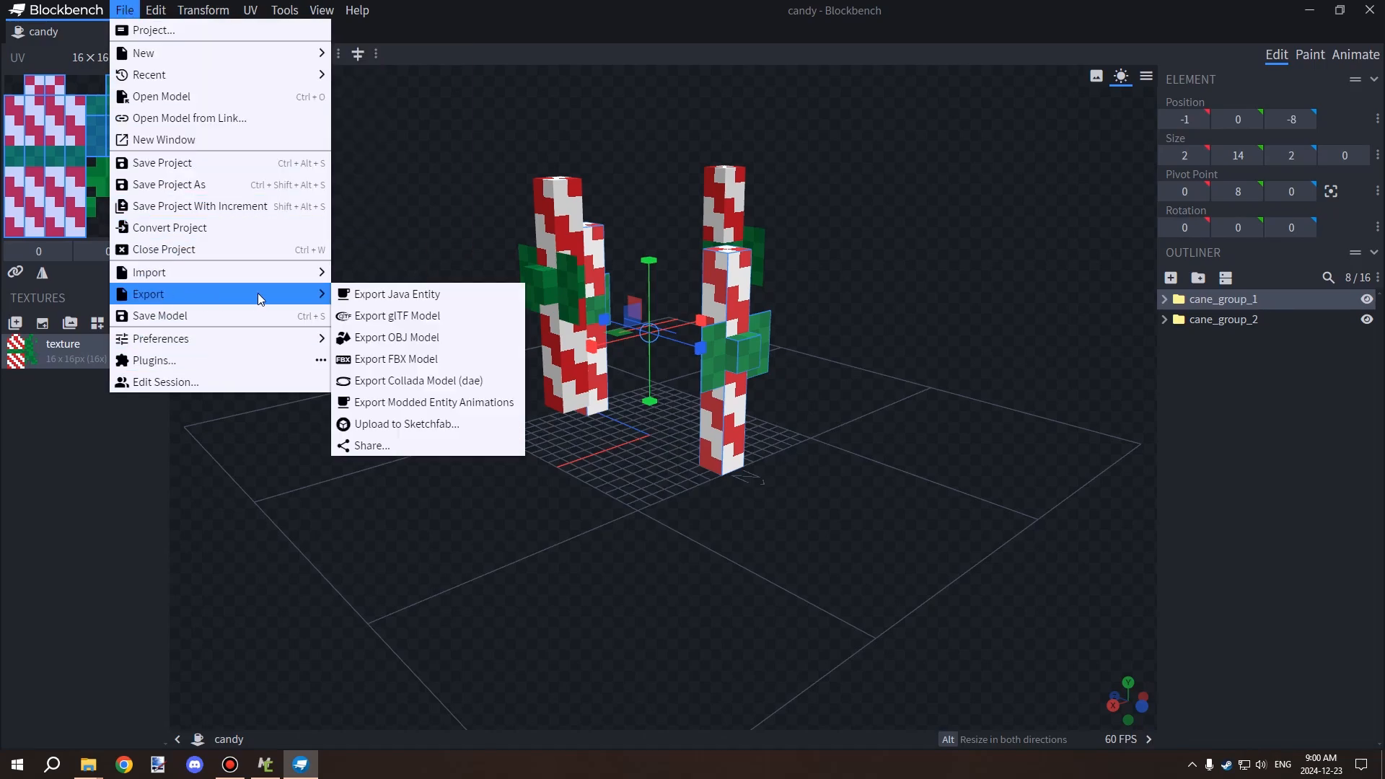
click(418, 298)
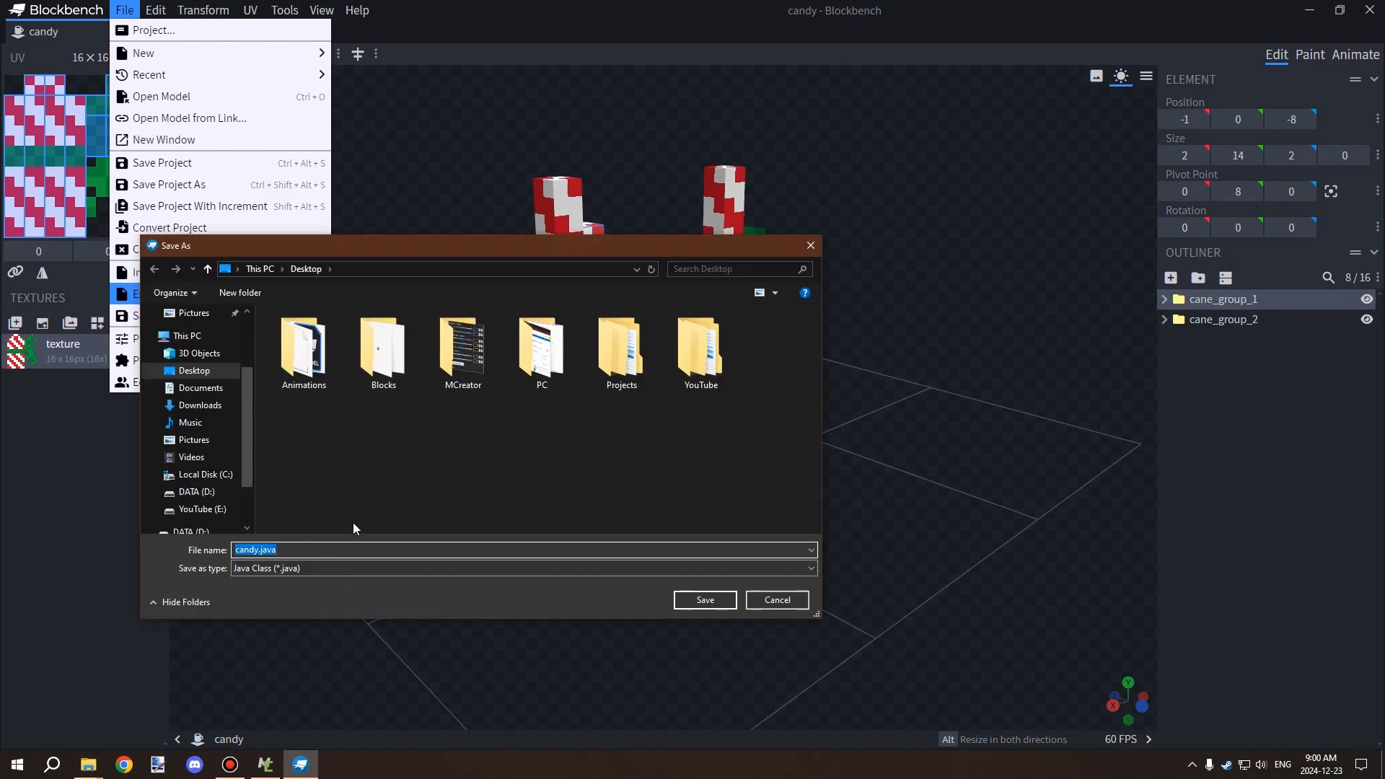
click(707, 600)
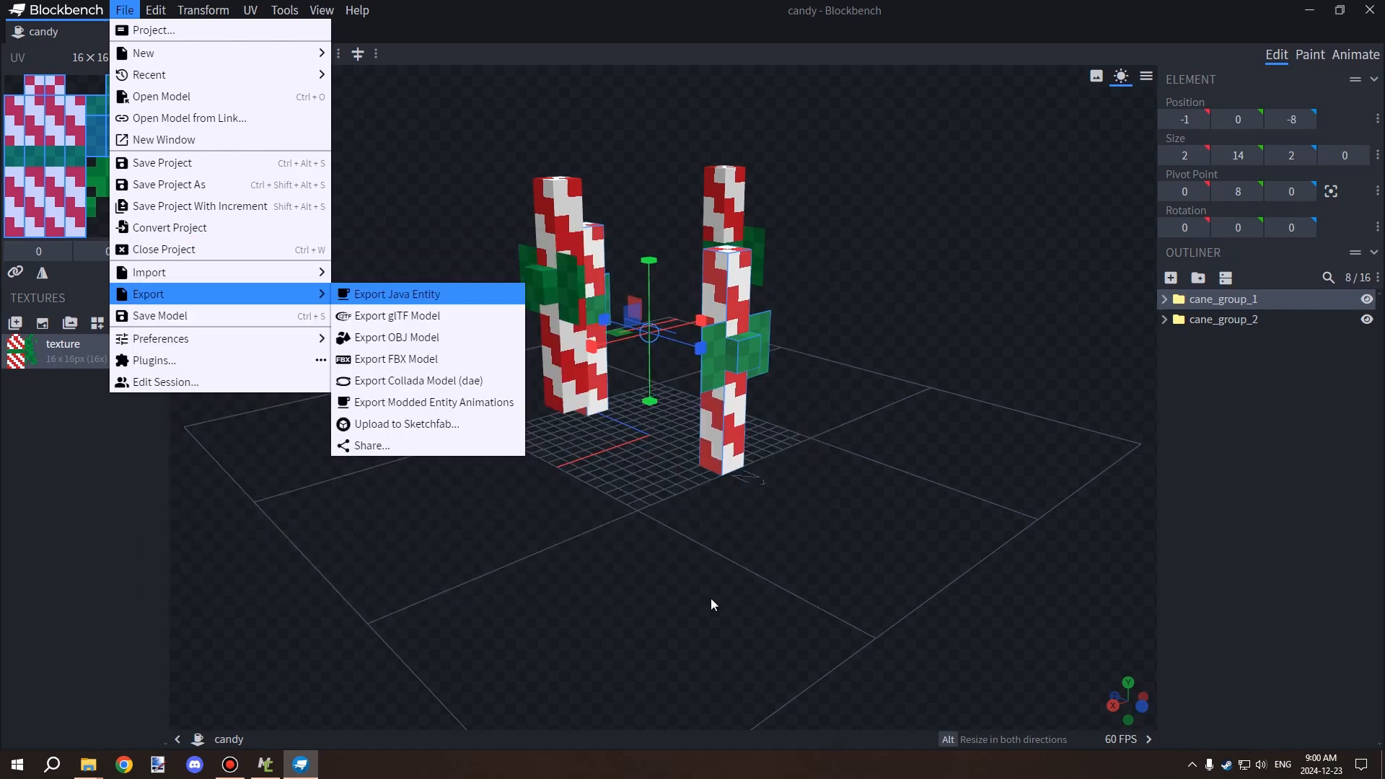
Step: Export only the animrotate animation as modded entity animations to the Desktop, naming the file candy_animrotate.java
click(126, 12)
mouse_move(171, 301)
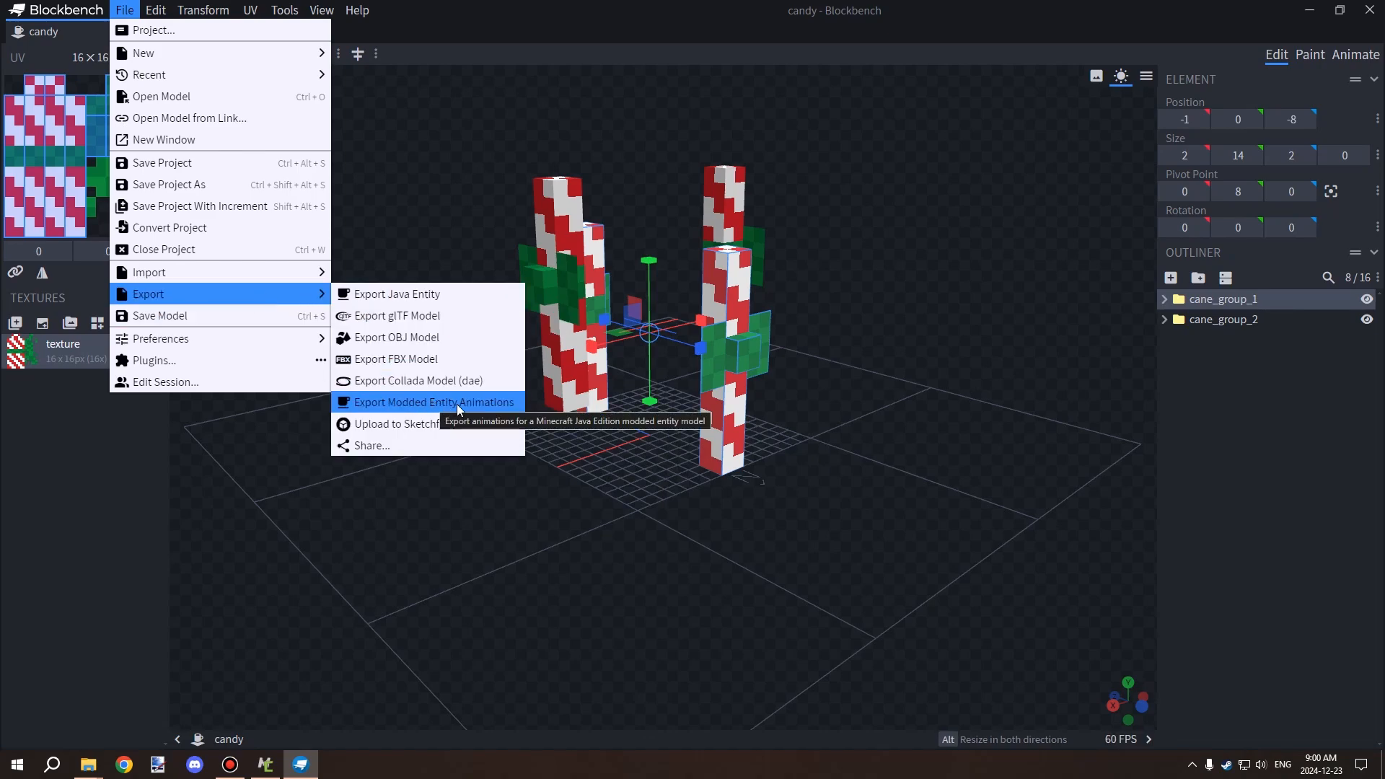
click(477, 402)
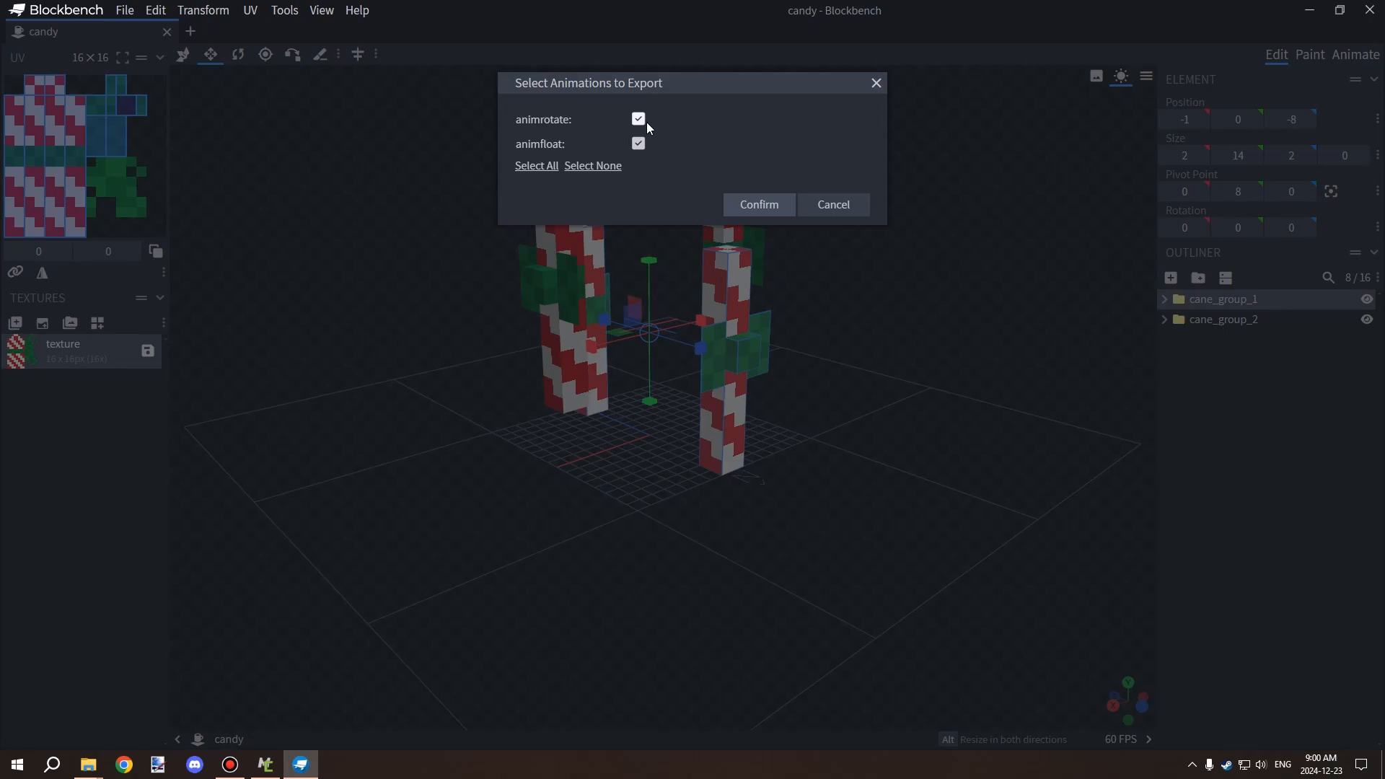
click(640, 143)
click(744, 205)
click(258, 550)
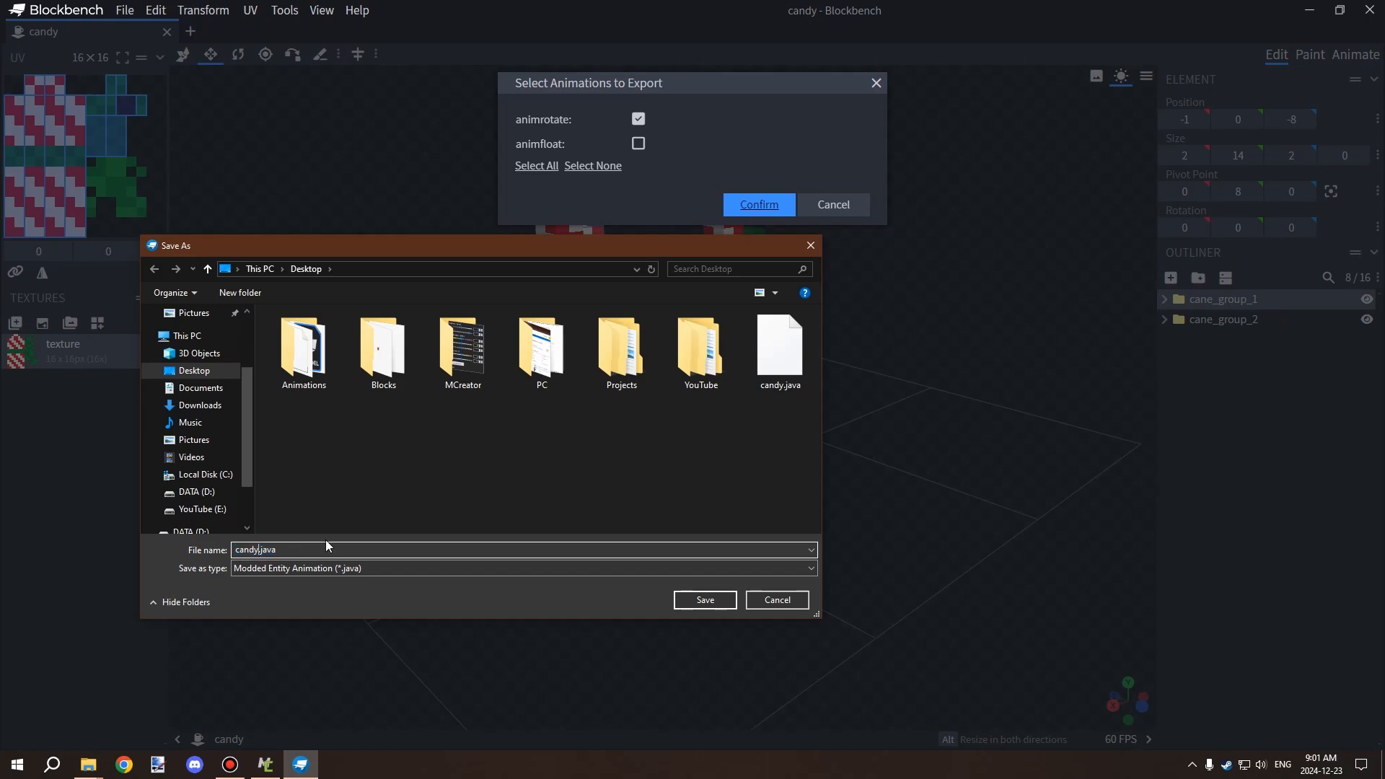
text(_animrotate)
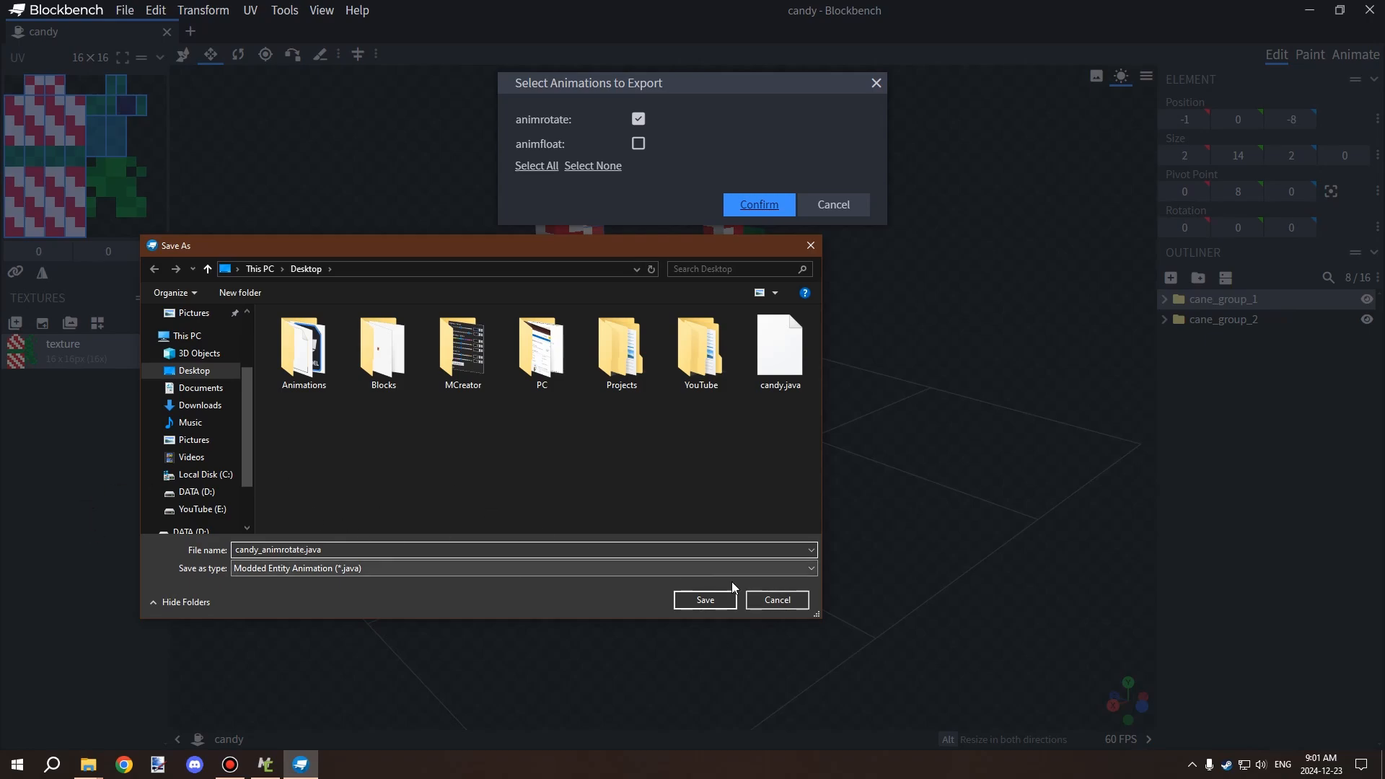
click(704, 600)
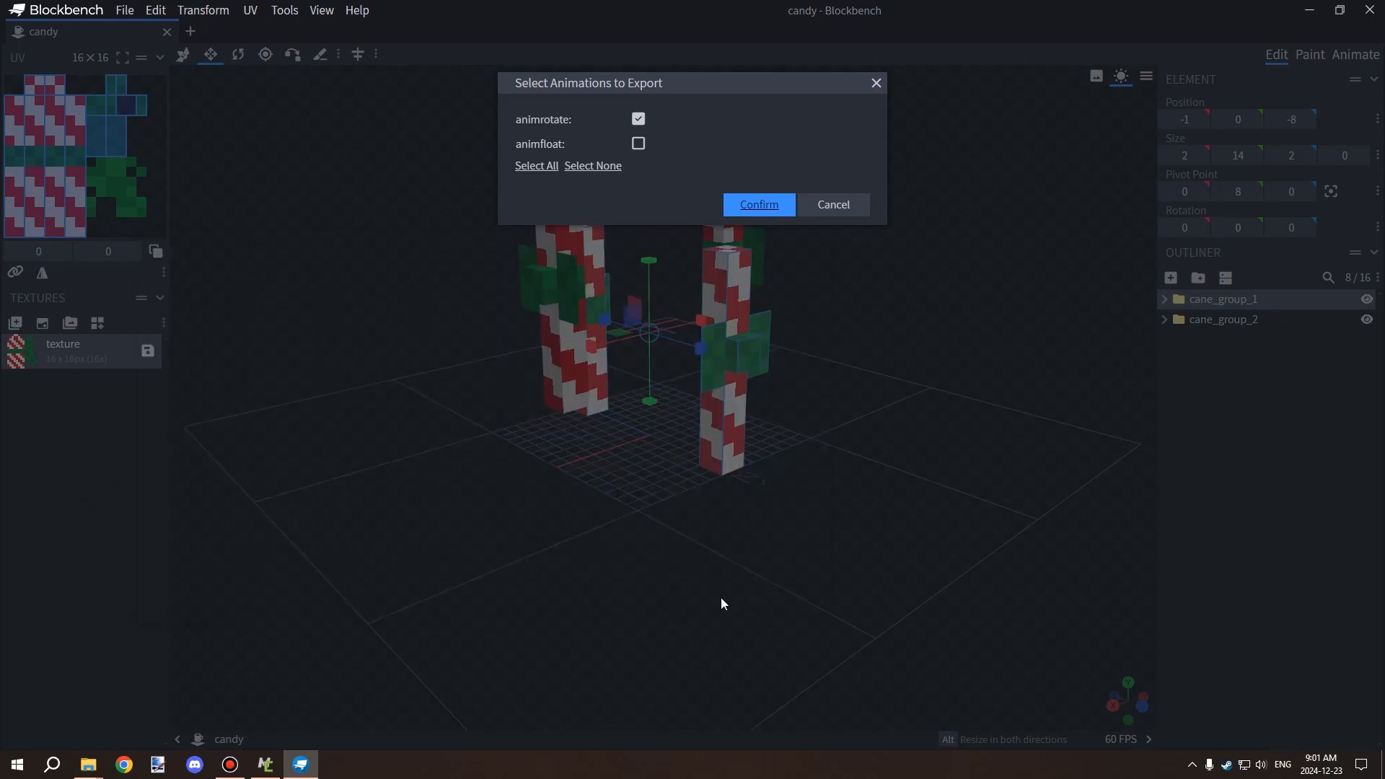
Step: Export only the animfloat animation as modded entity animations to the Desktop, naming the file candy_animfloat.java
click(126, 11)
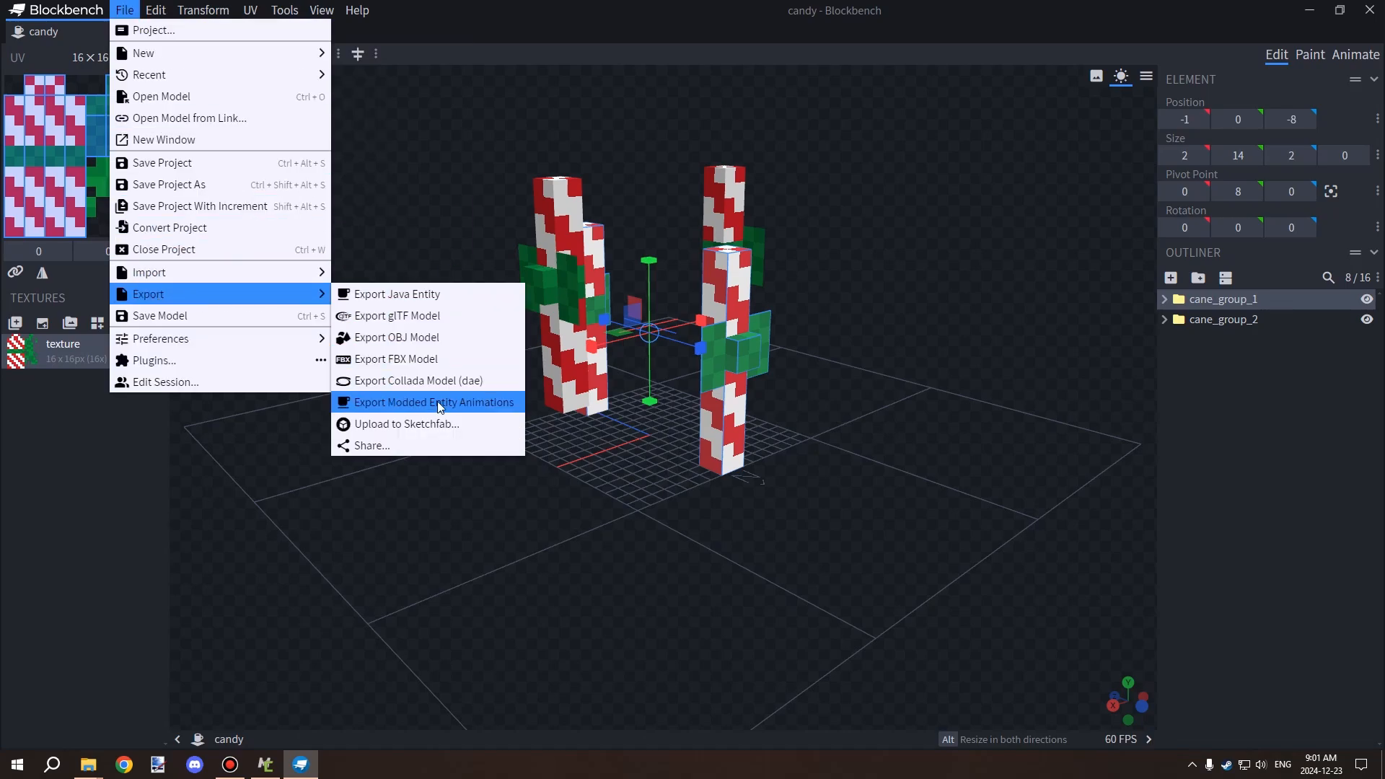
click(443, 400)
click(643, 119)
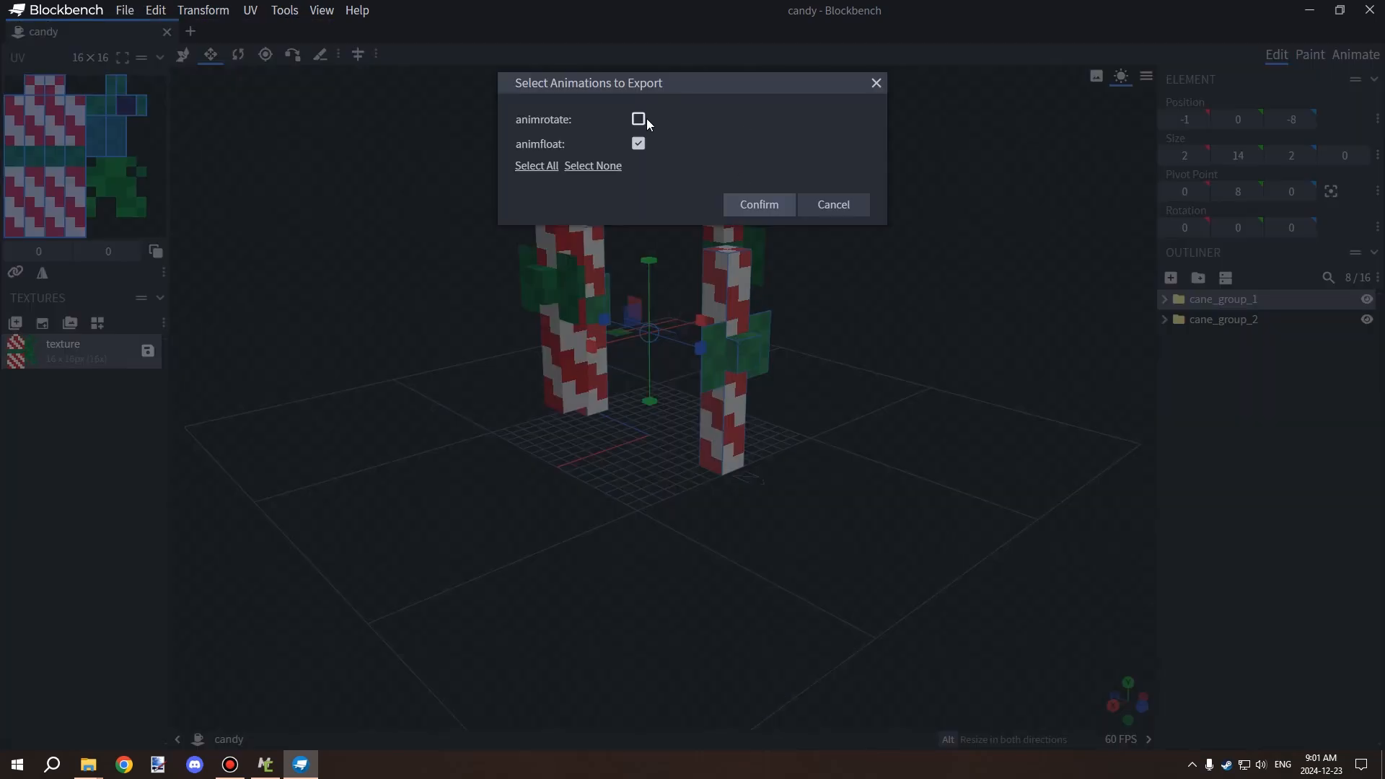
click(643, 119)
click(643, 119)
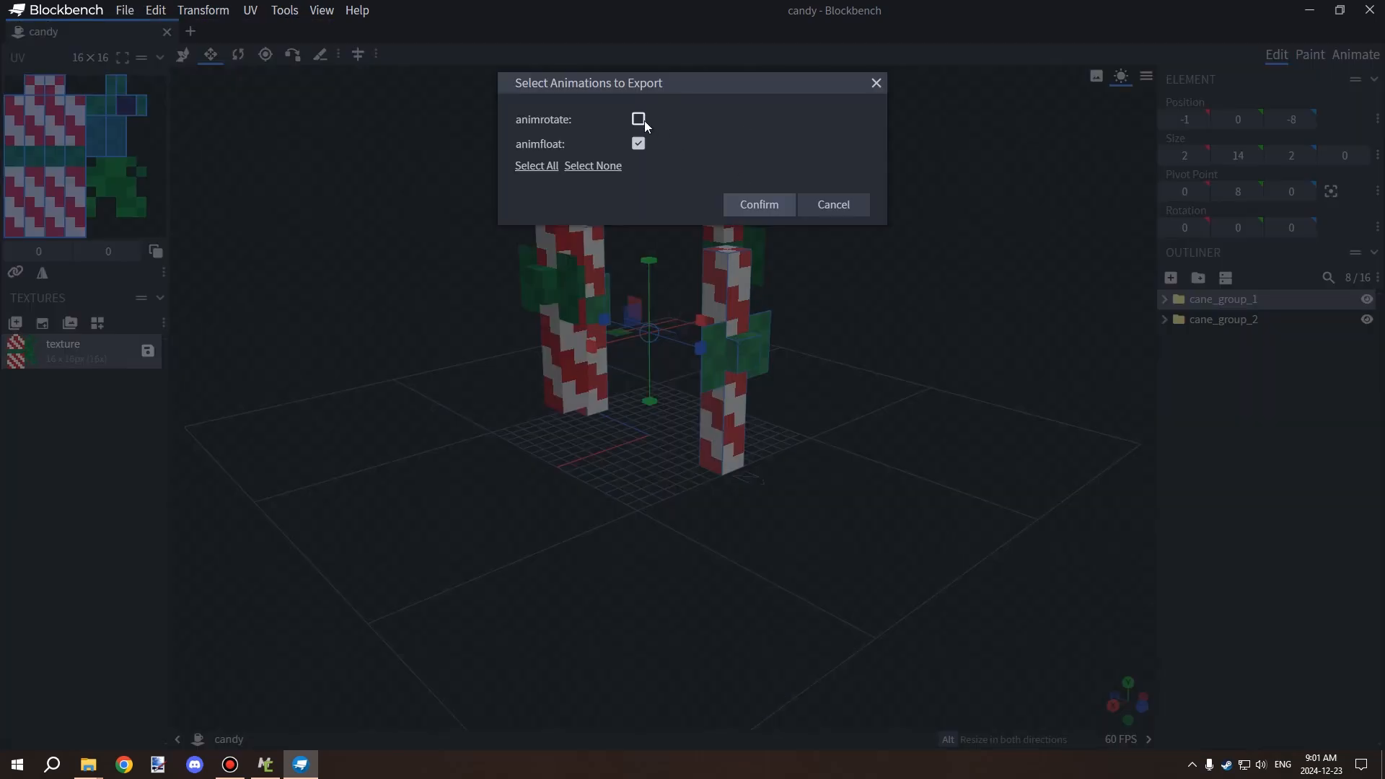
click(765, 204)
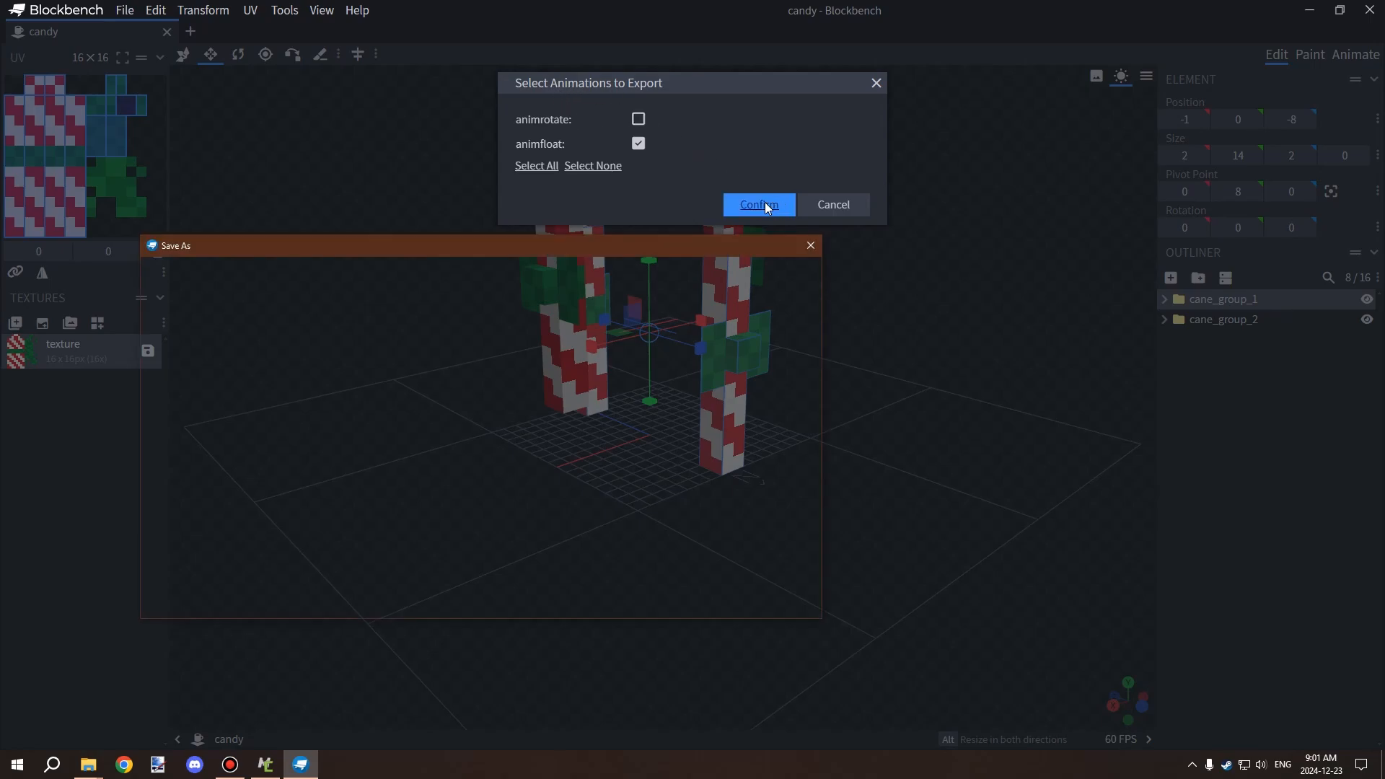
click(259, 548)
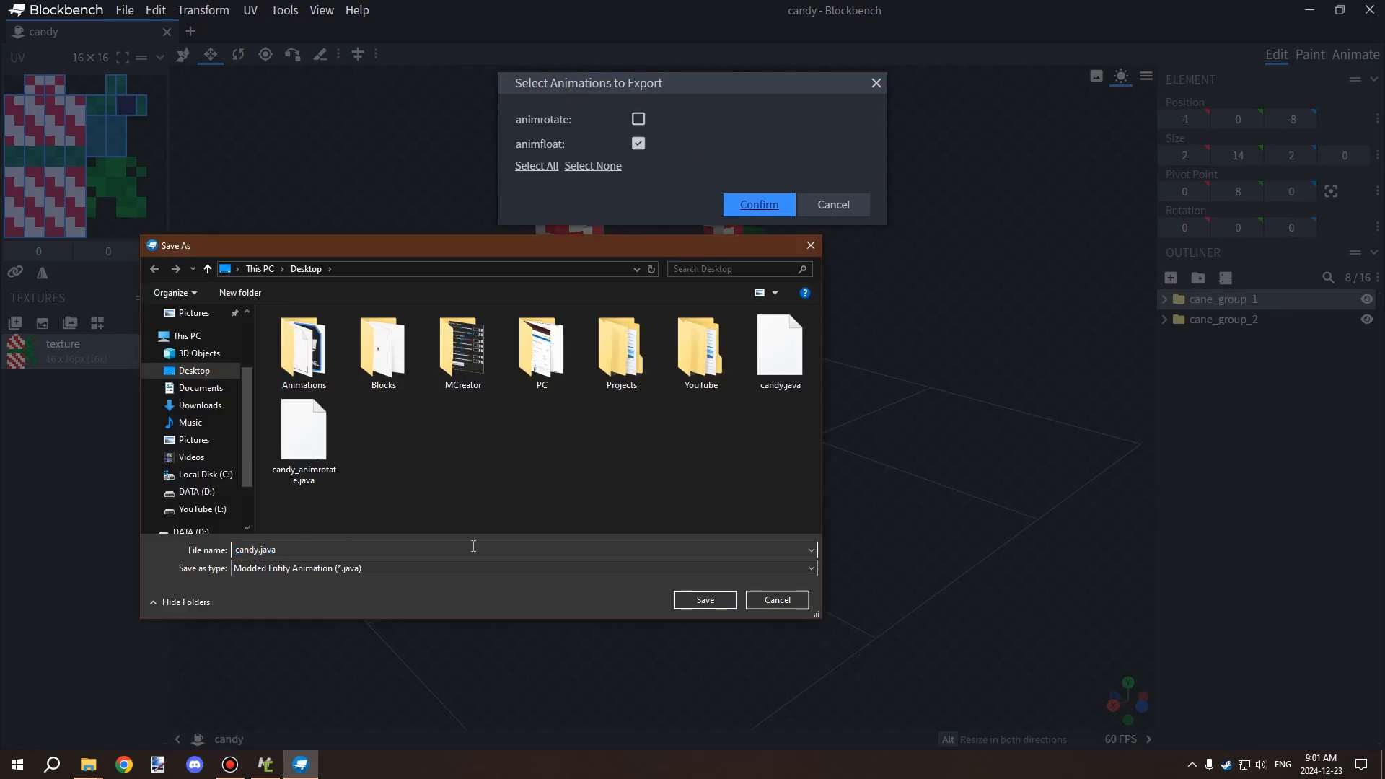
text(_animfloat)
click(717, 601)
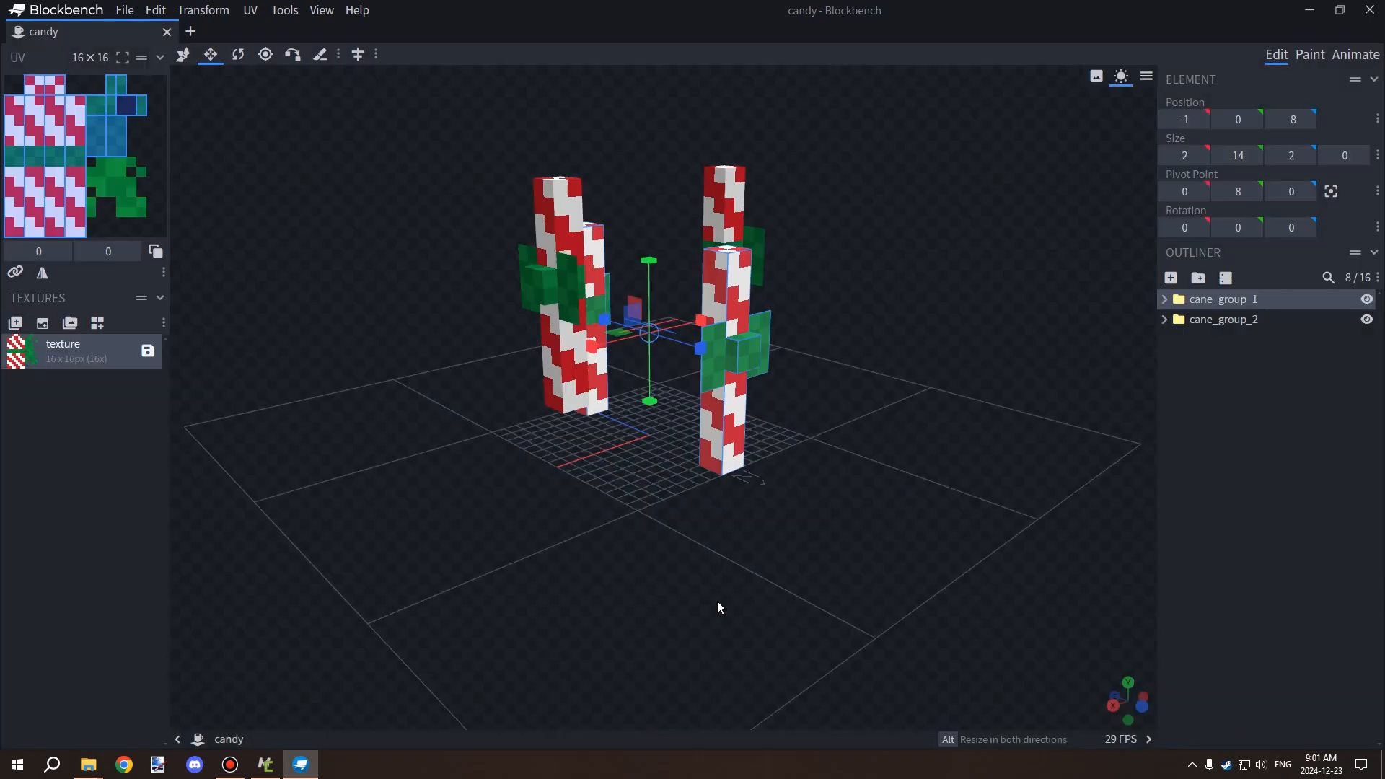
Step: Reveal the desktop and place the candy_animrotate and candy_animfloat files side by side, apart from the other candy files
click(1307, 9)
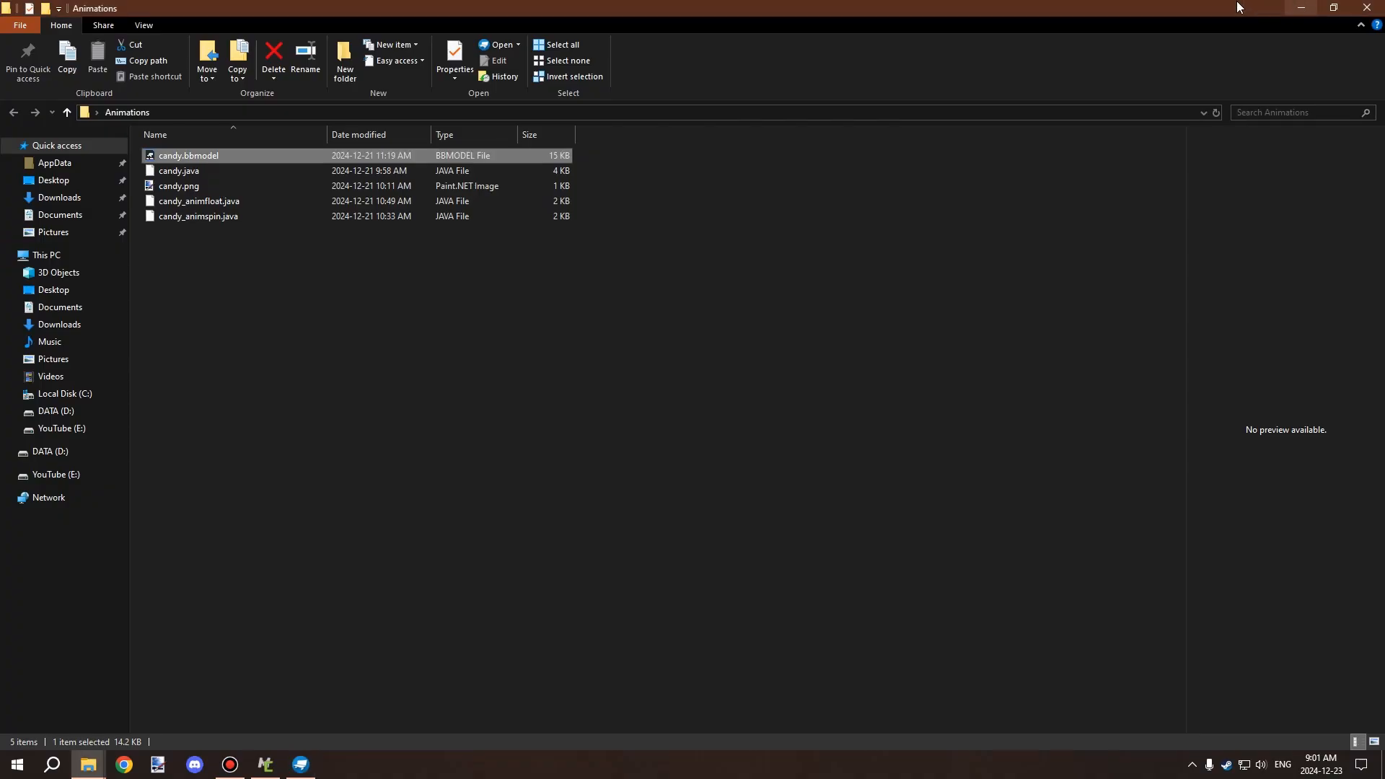
click(1304, 9)
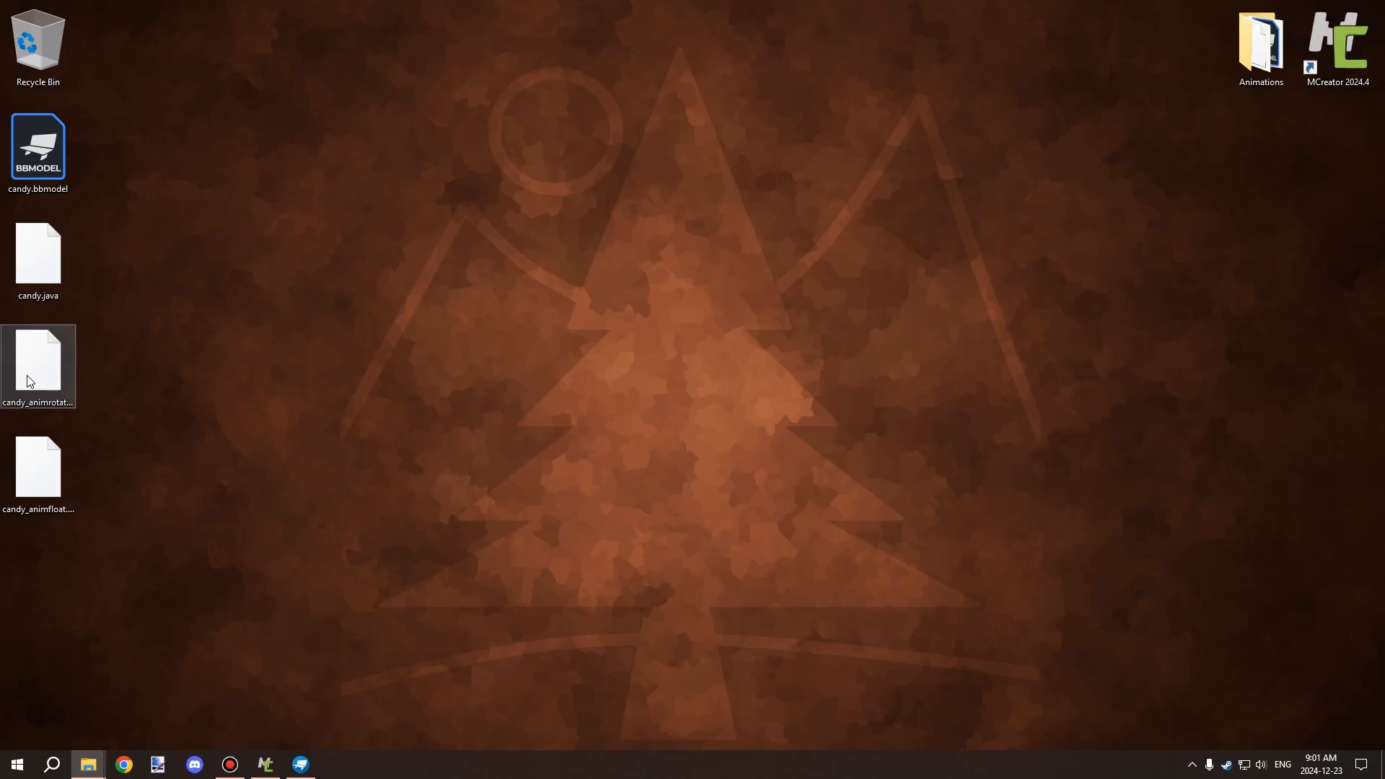
drag(37, 364, 267, 155)
drag(39, 426, 350, 115)
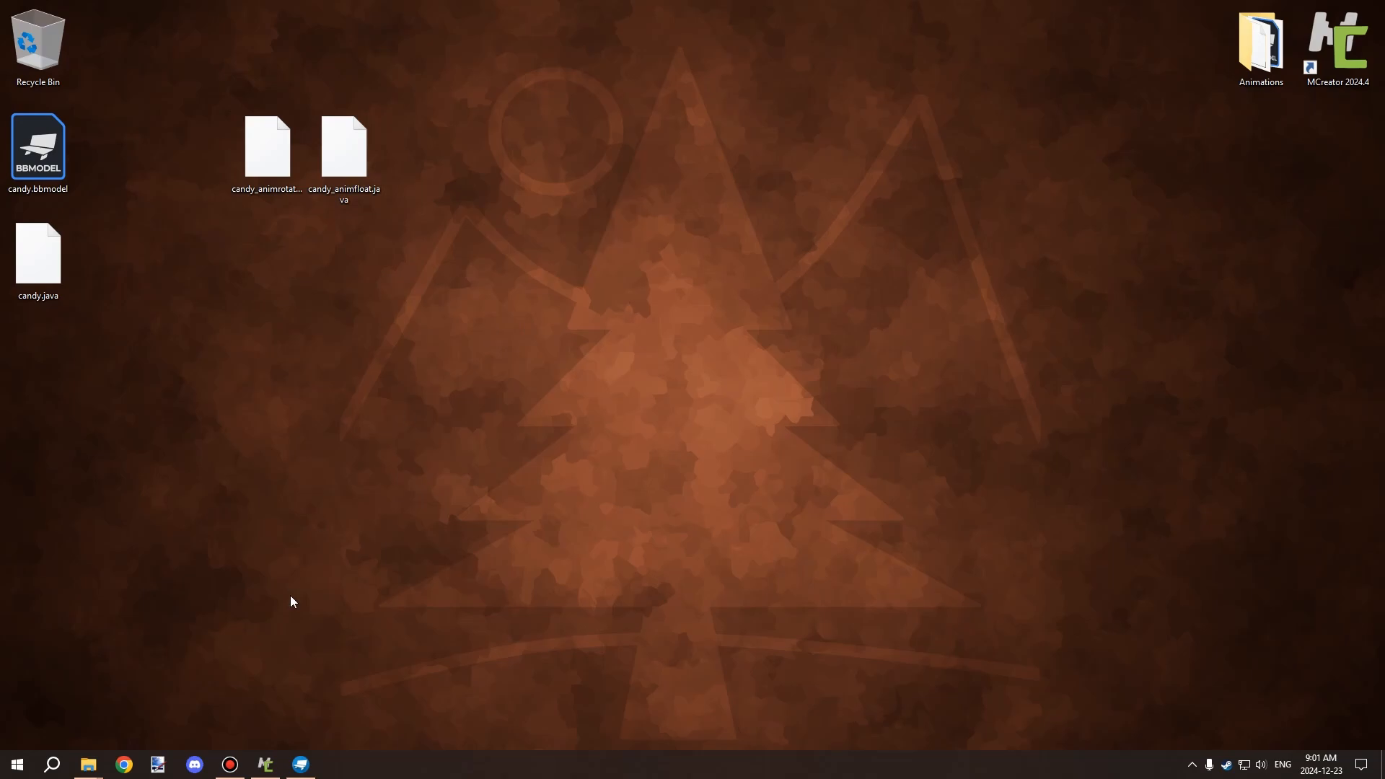
Step: Switch back to Blockbench's Animate mode and play animfloat and animrotate together to preview the combined motion
click(300, 764)
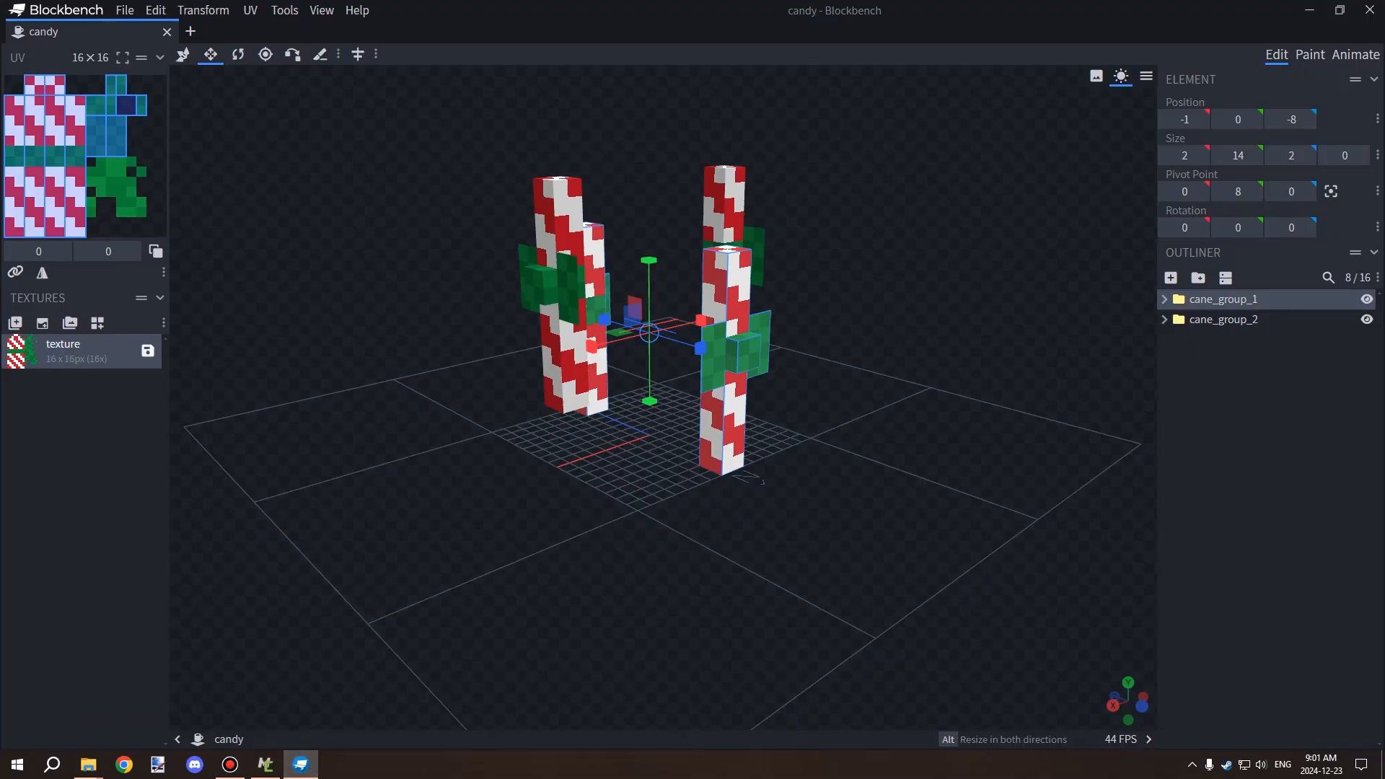
click(1356, 55)
click(244, 106)
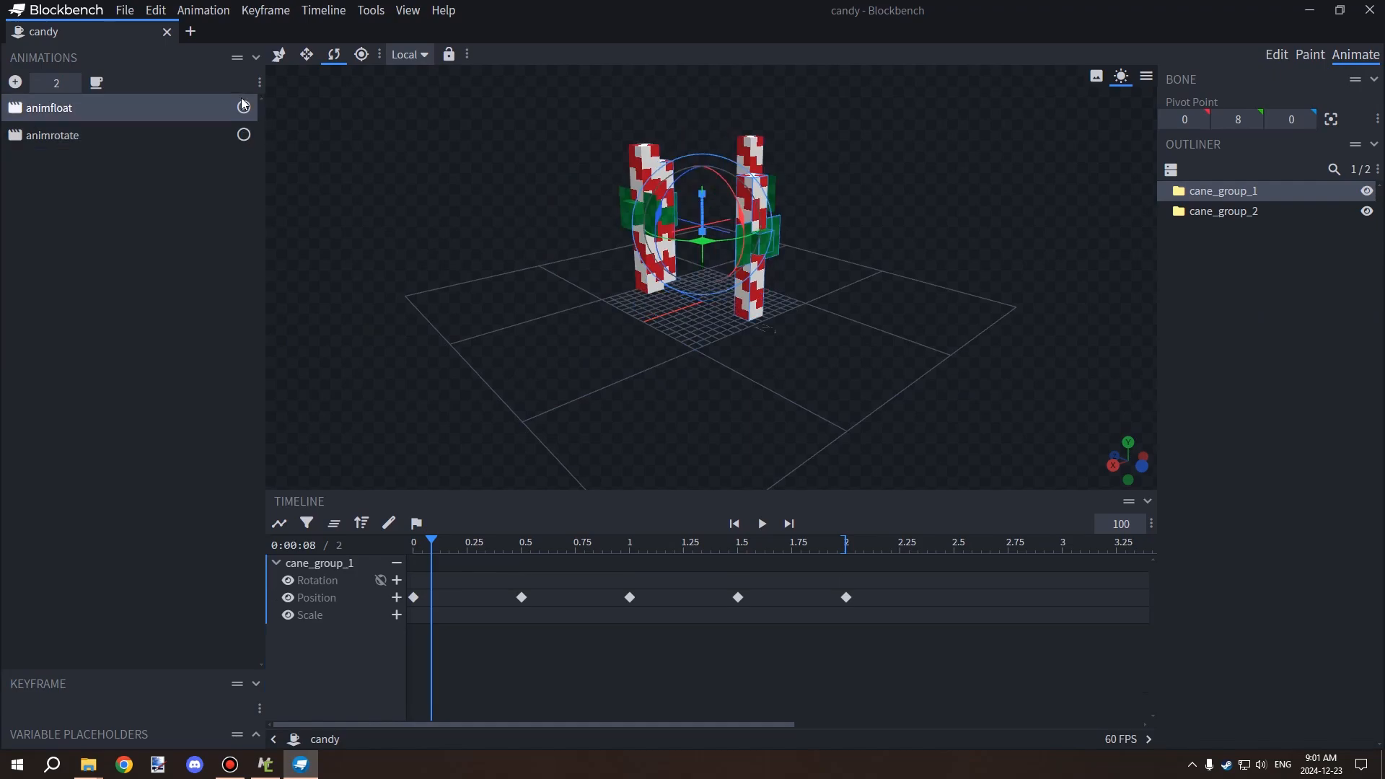
click(244, 135)
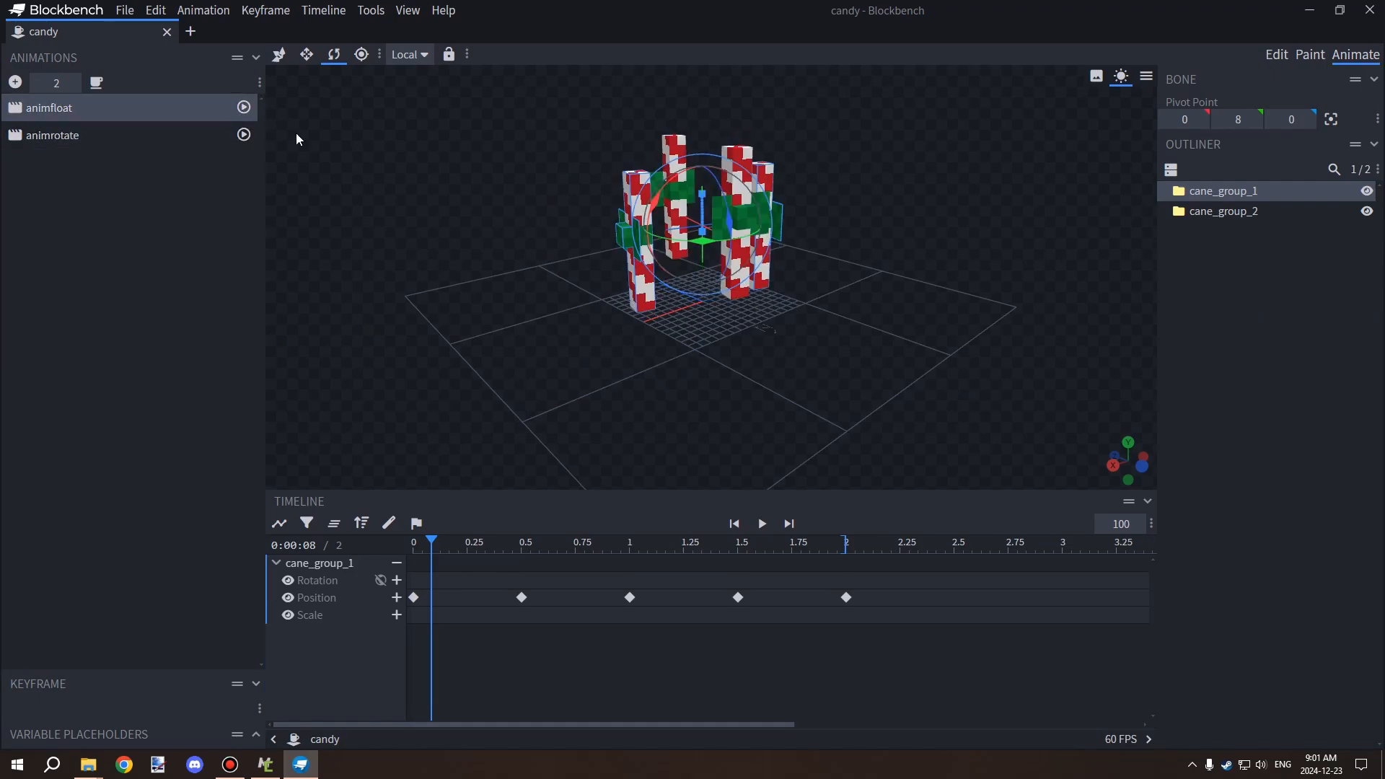
click(764, 524)
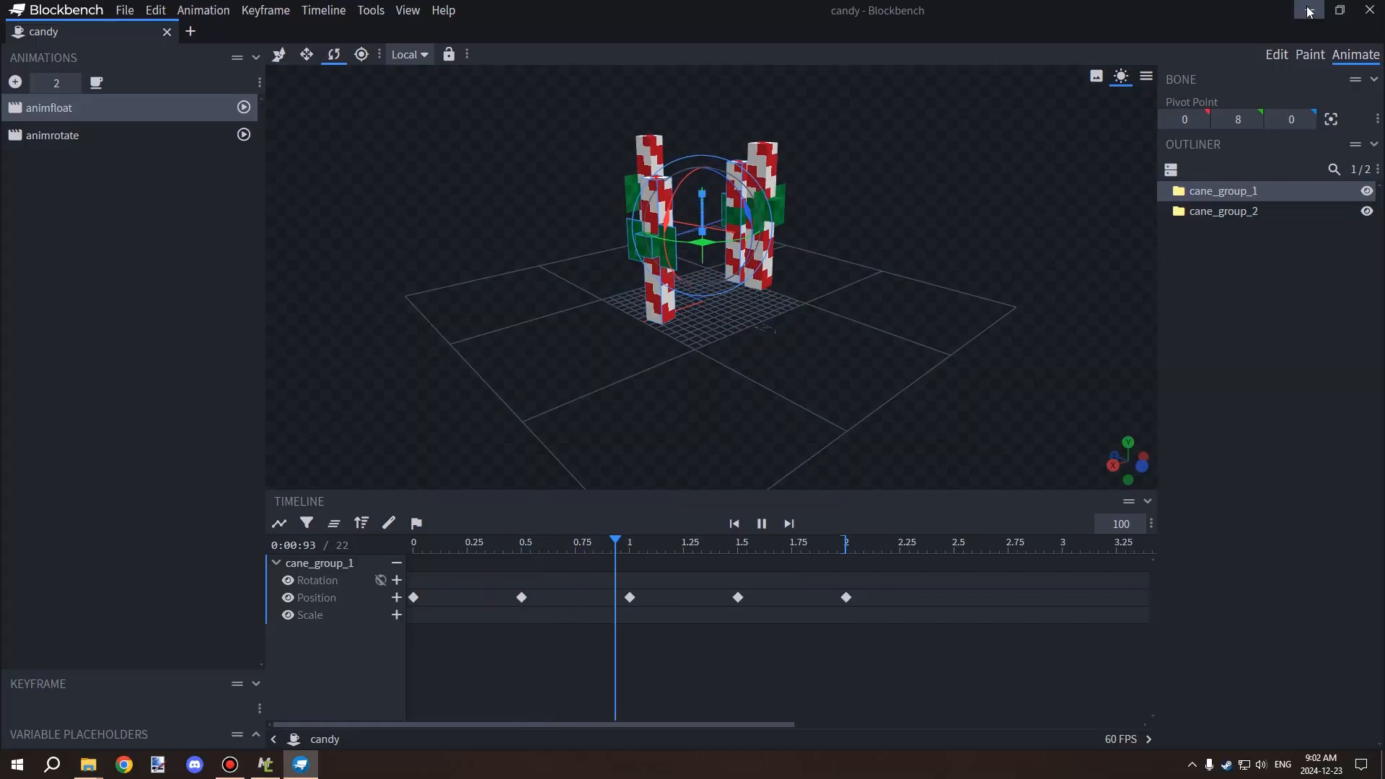
Step: Open candy_animrotate.java from the desktop with Notepad as the default app for .java files, examine its code, and close it
click(1303, 9)
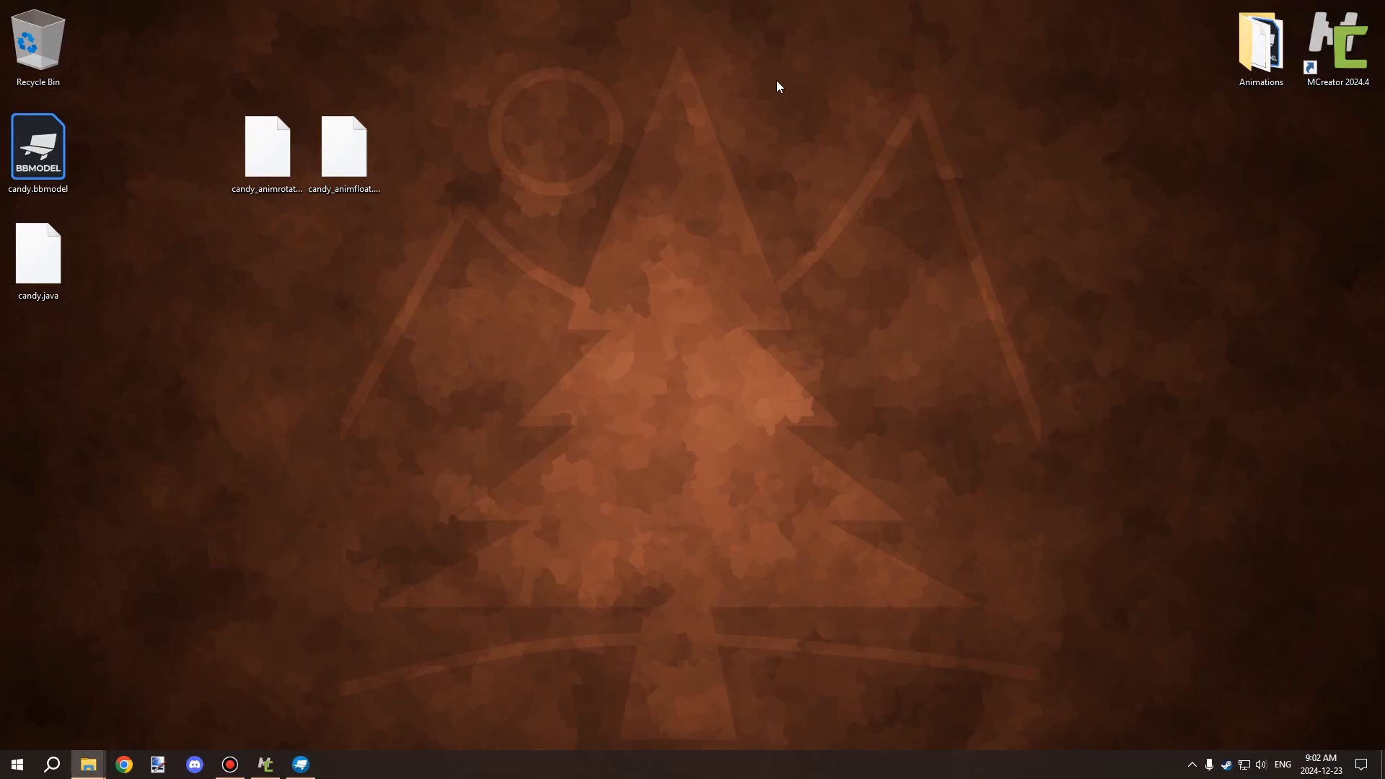
right_click(282, 147)
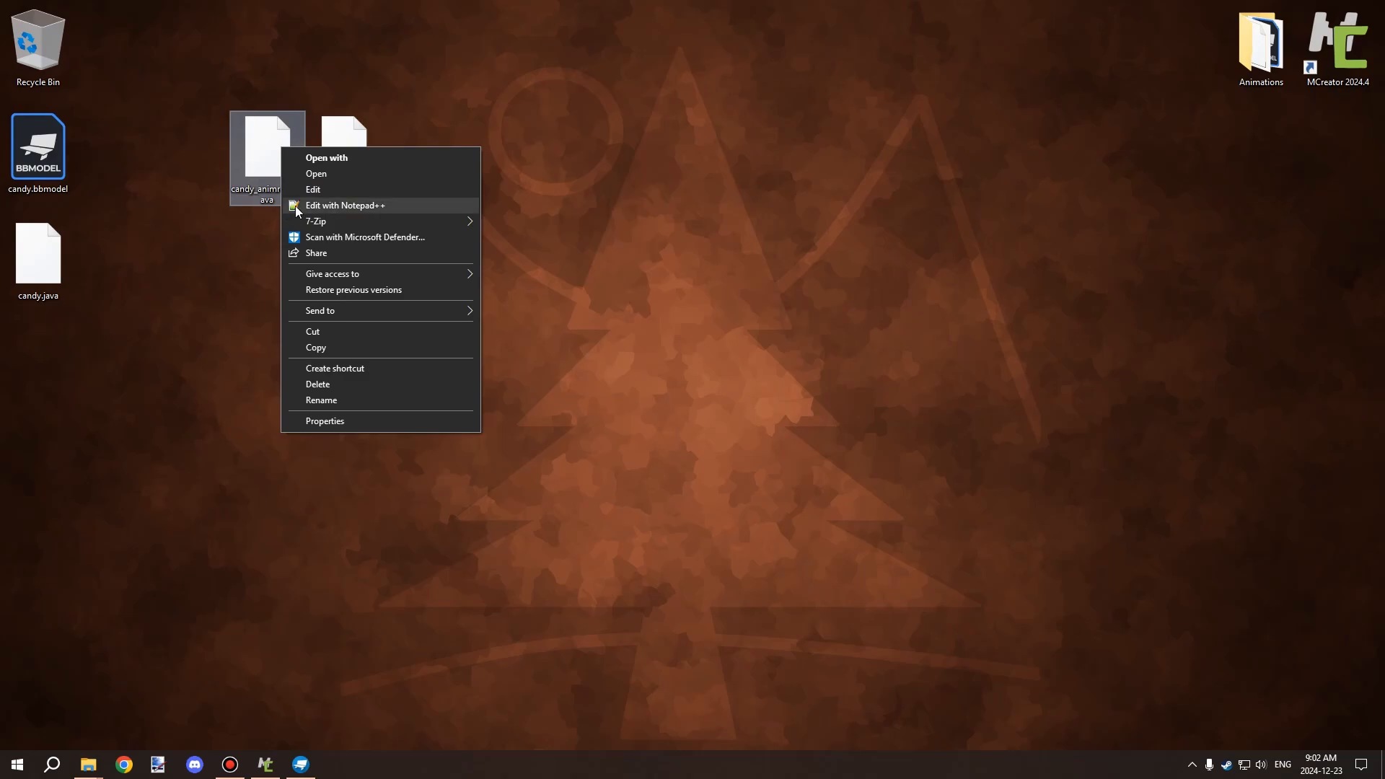
click(249, 193)
right_click(260, 173)
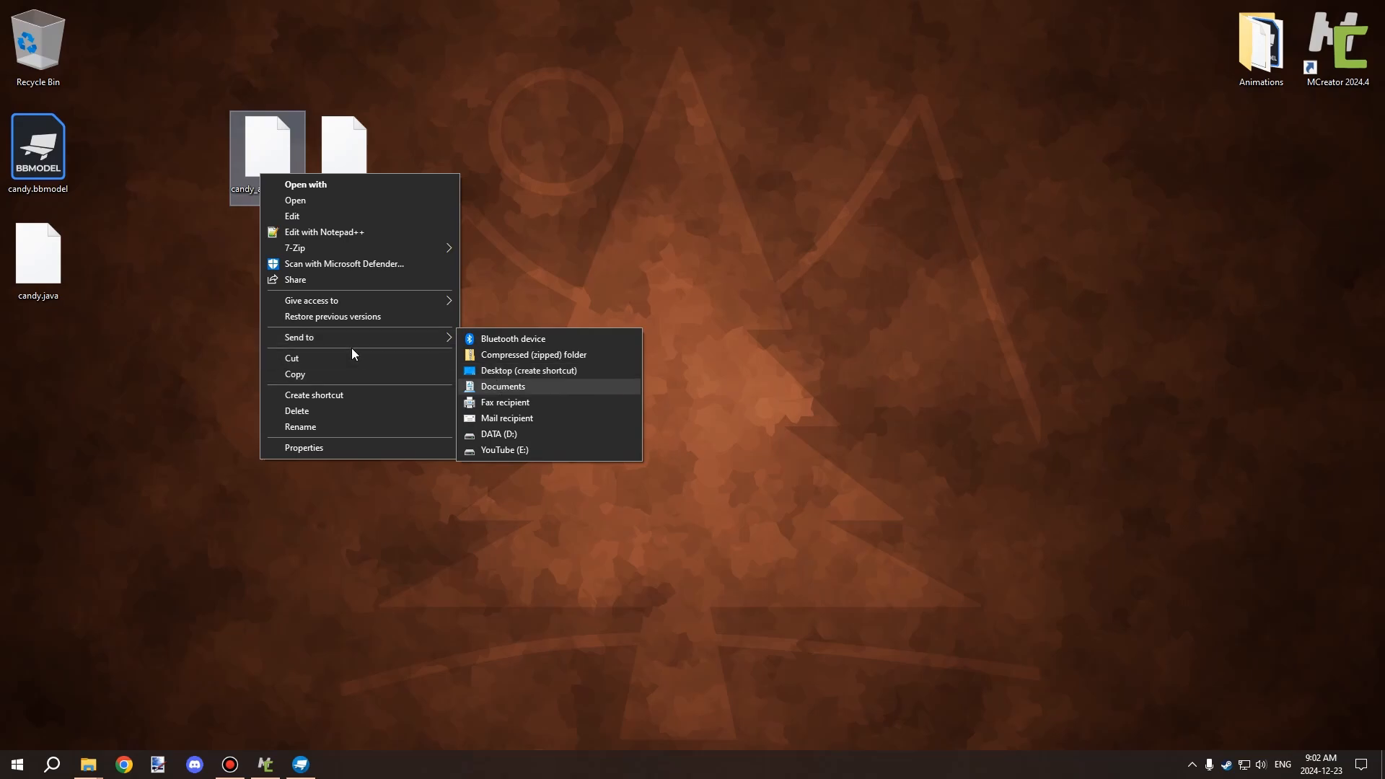
mouse_move(439, 336)
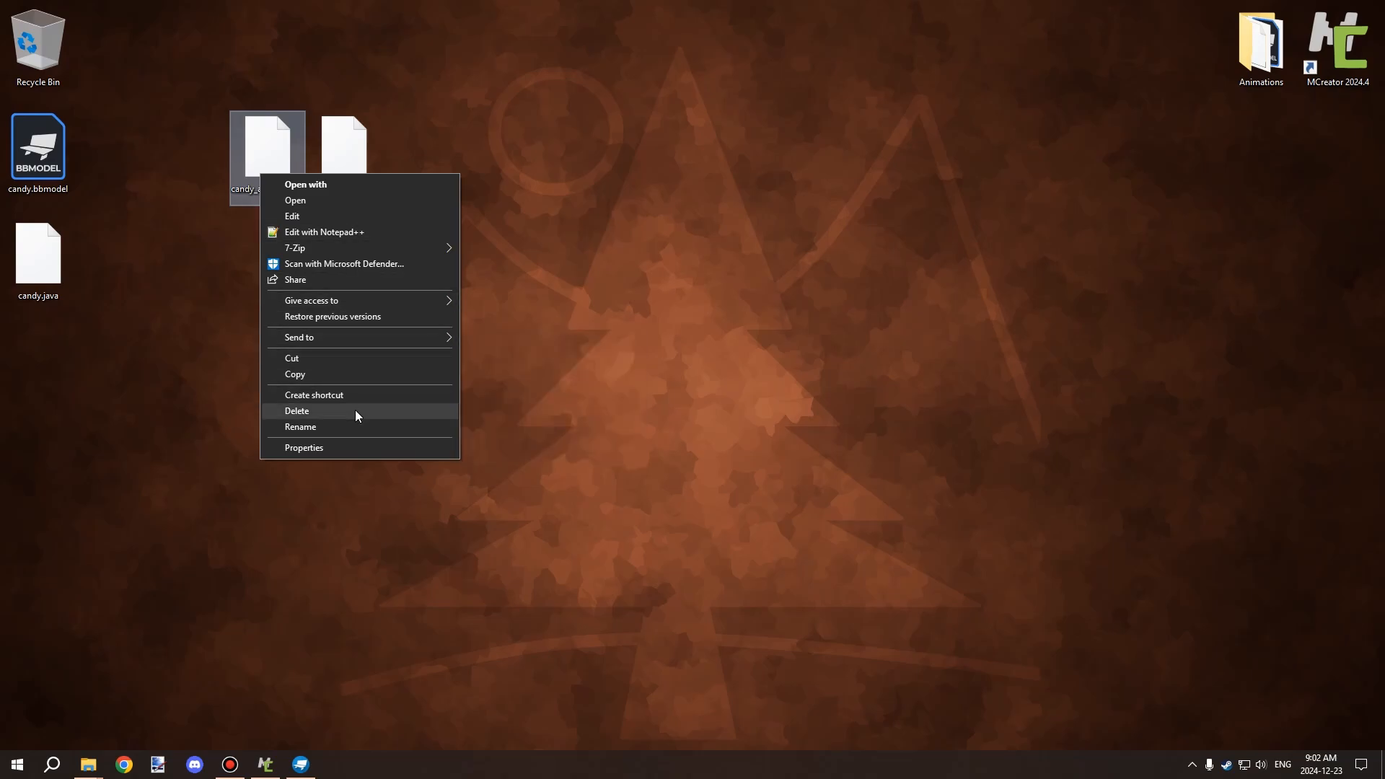
click(341, 184)
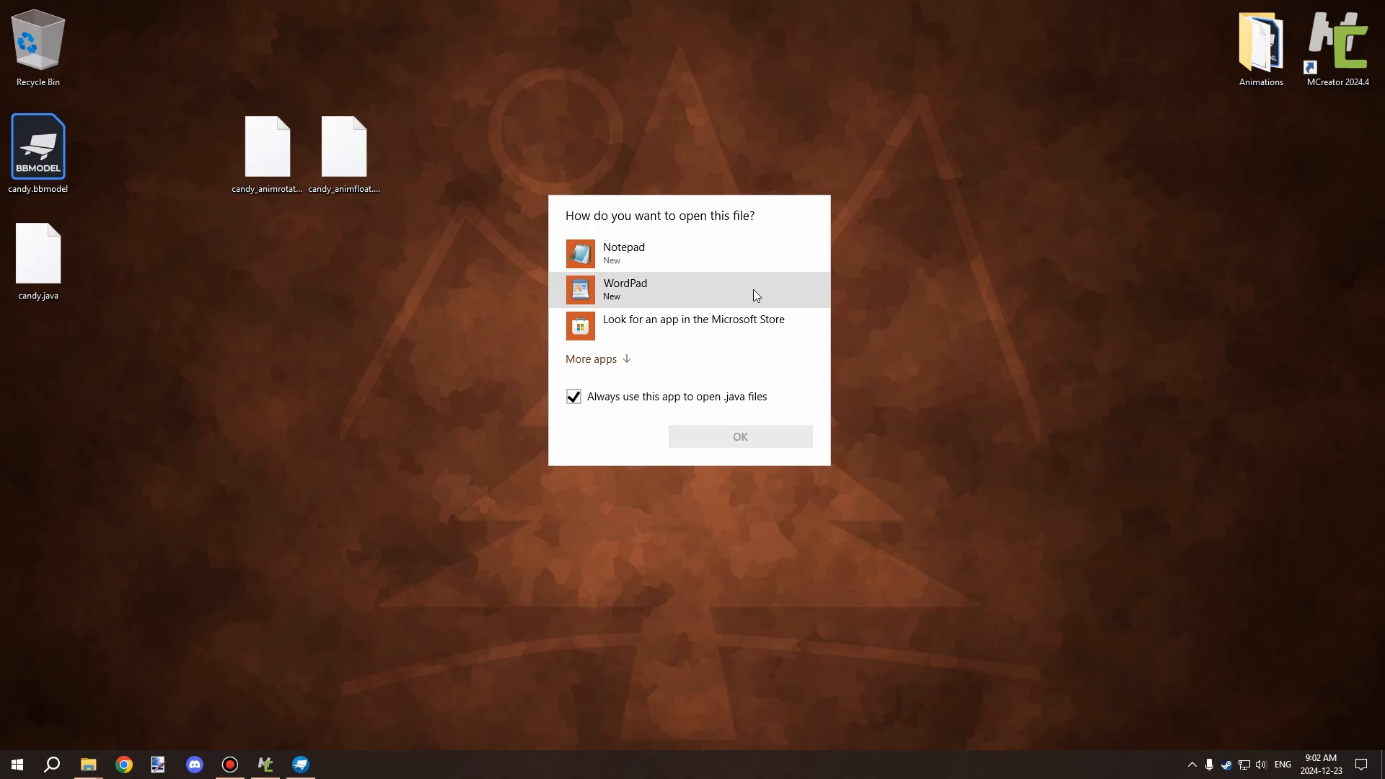
click(625, 256)
click(738, 436)
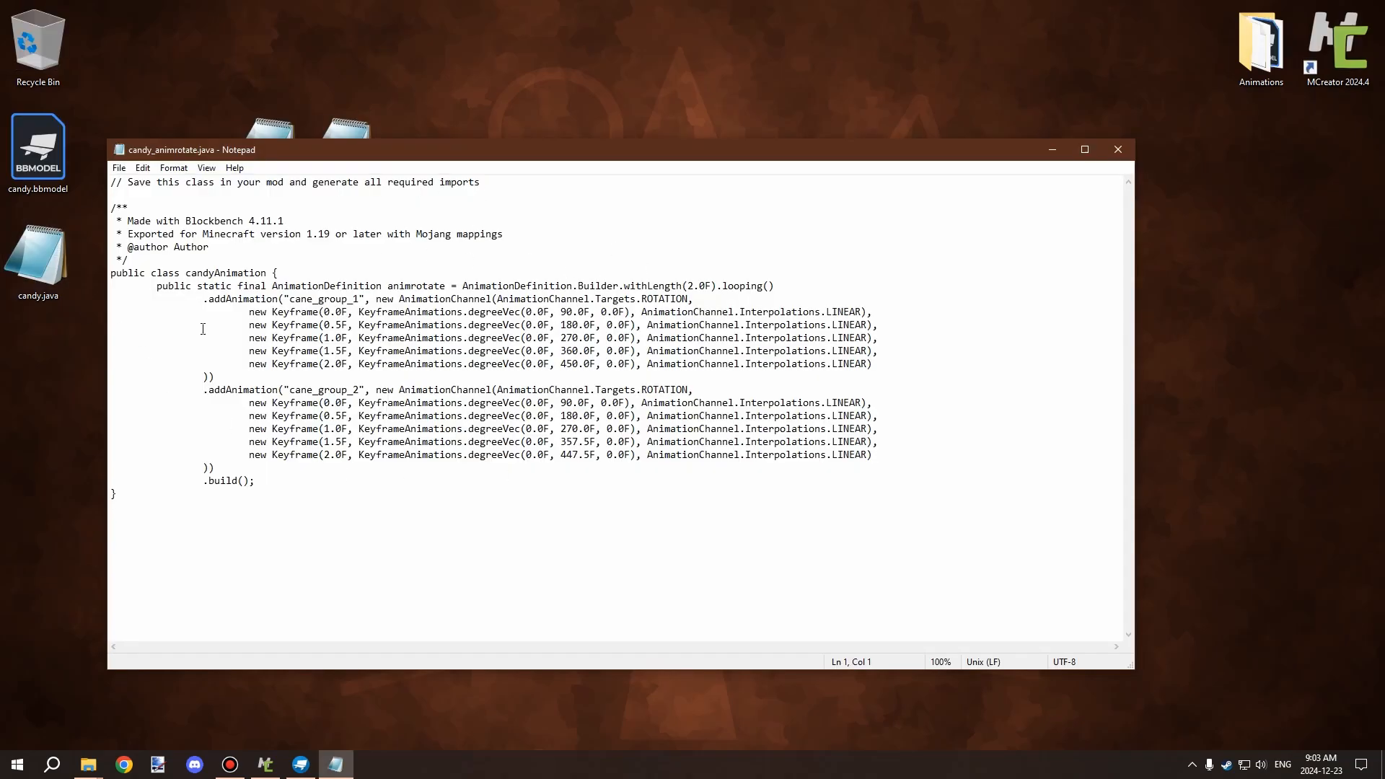
click(1128, 157)
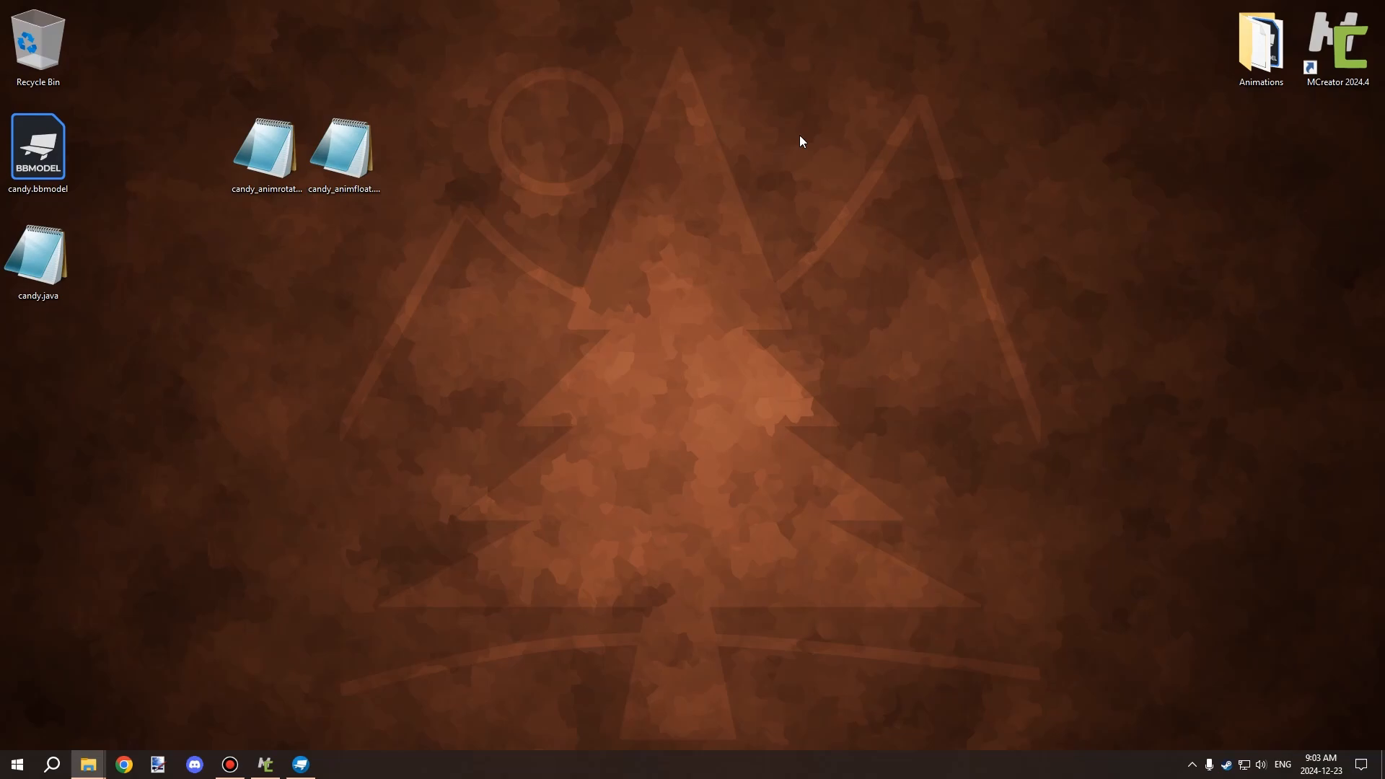
Step: Open candy_animrotate.java and candy_animfloat.java together in Notepad, examine the animation code, and close both windows
drag(495, 231, 220, 104)
right_click(264, 134)
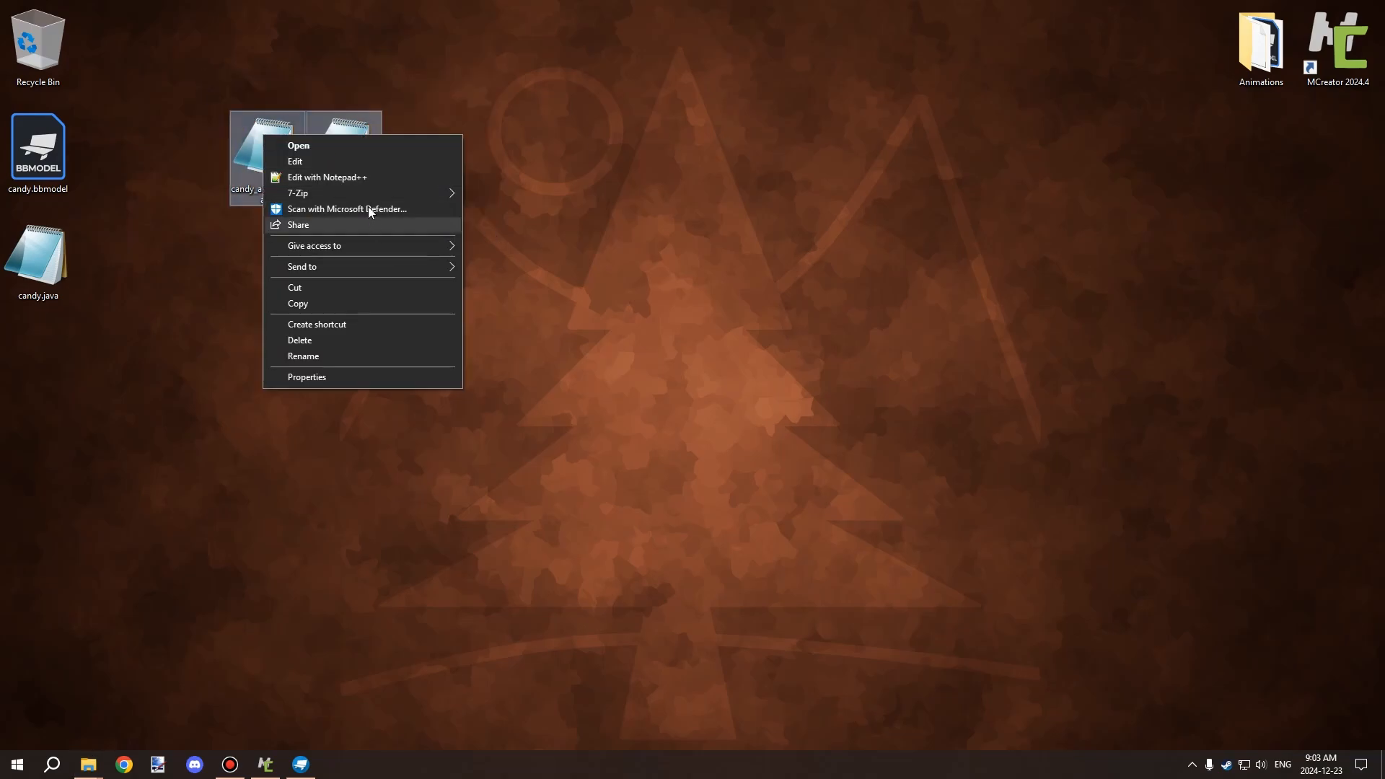
click(326, 147)
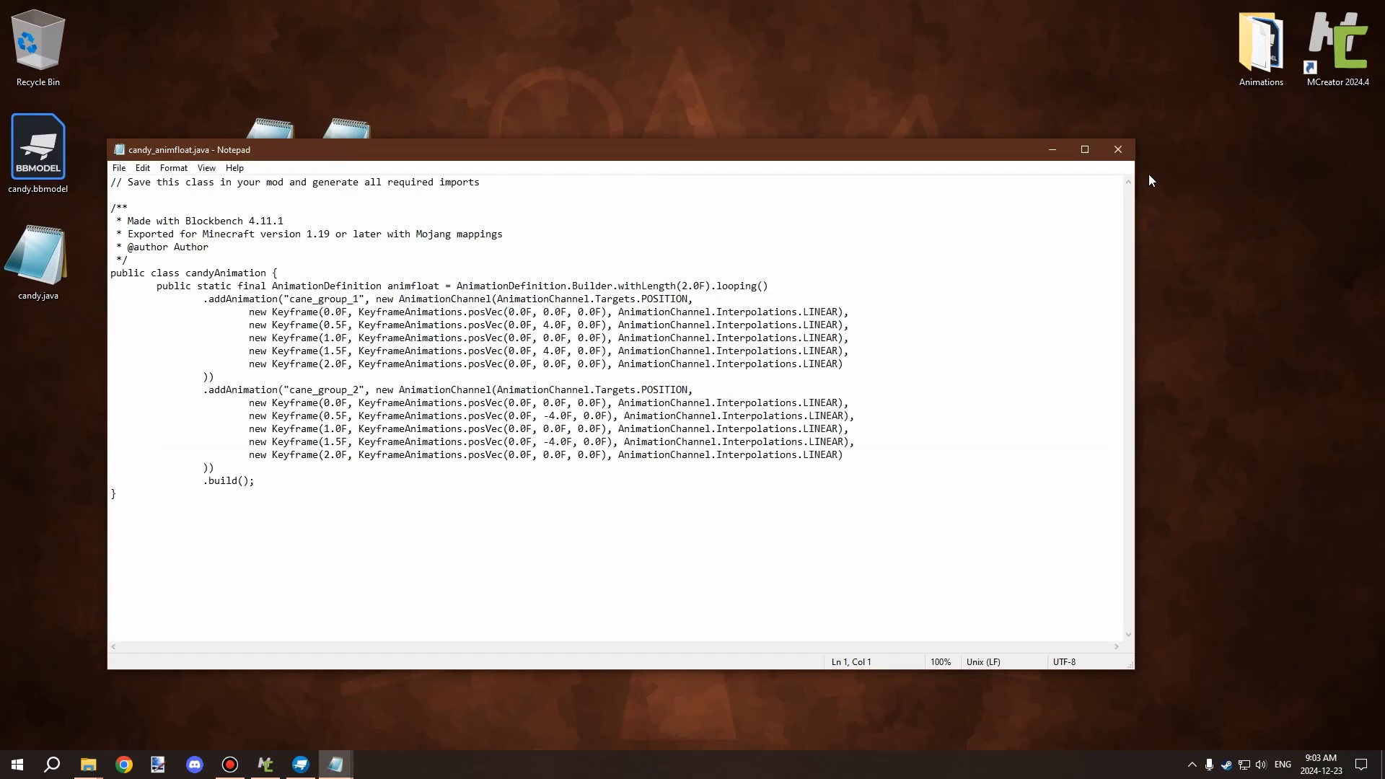
click(1118, 149)
click(1119, 149)
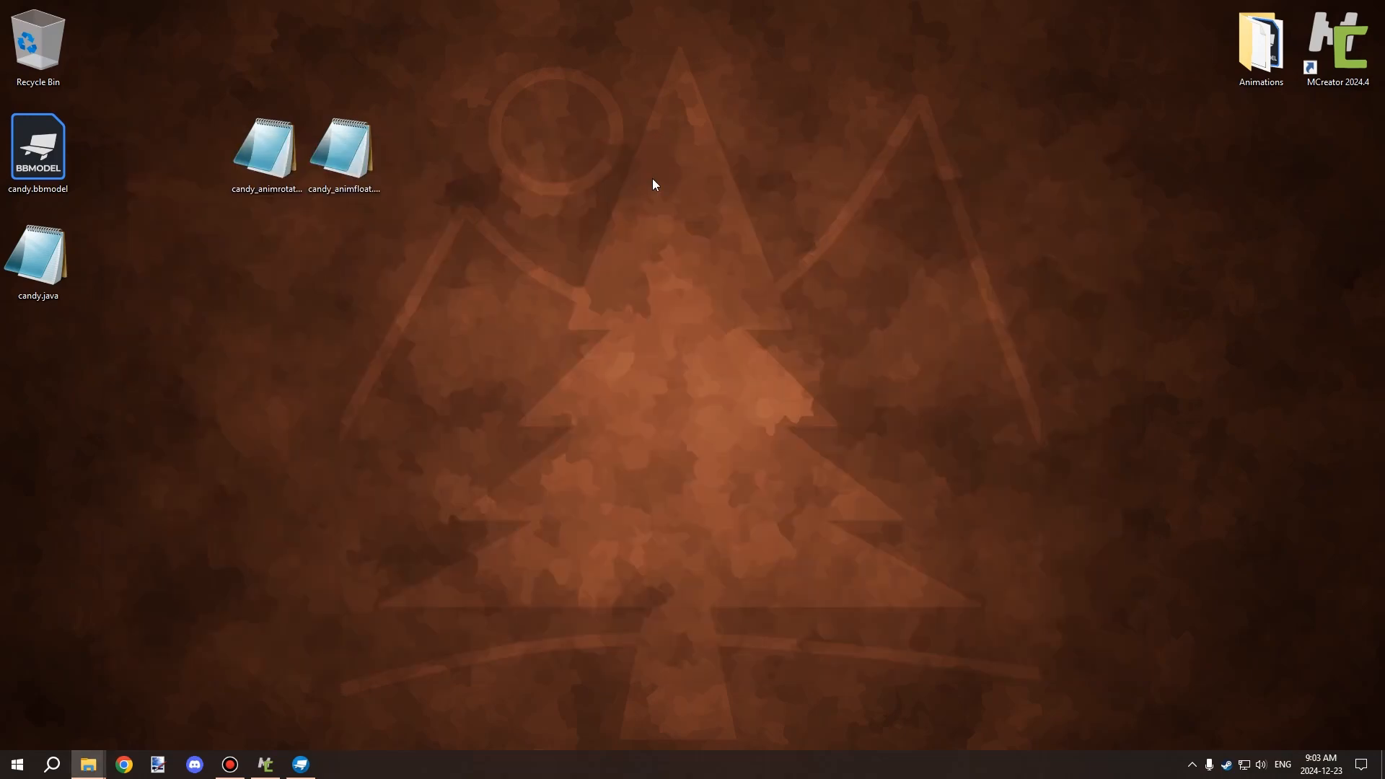
Step: Open both candy animation Java files in Notepad++ with enlarged text and examine the class declaration in candy_animrotate.java
drag(535, 227, 209, 101)
click(209, 101)
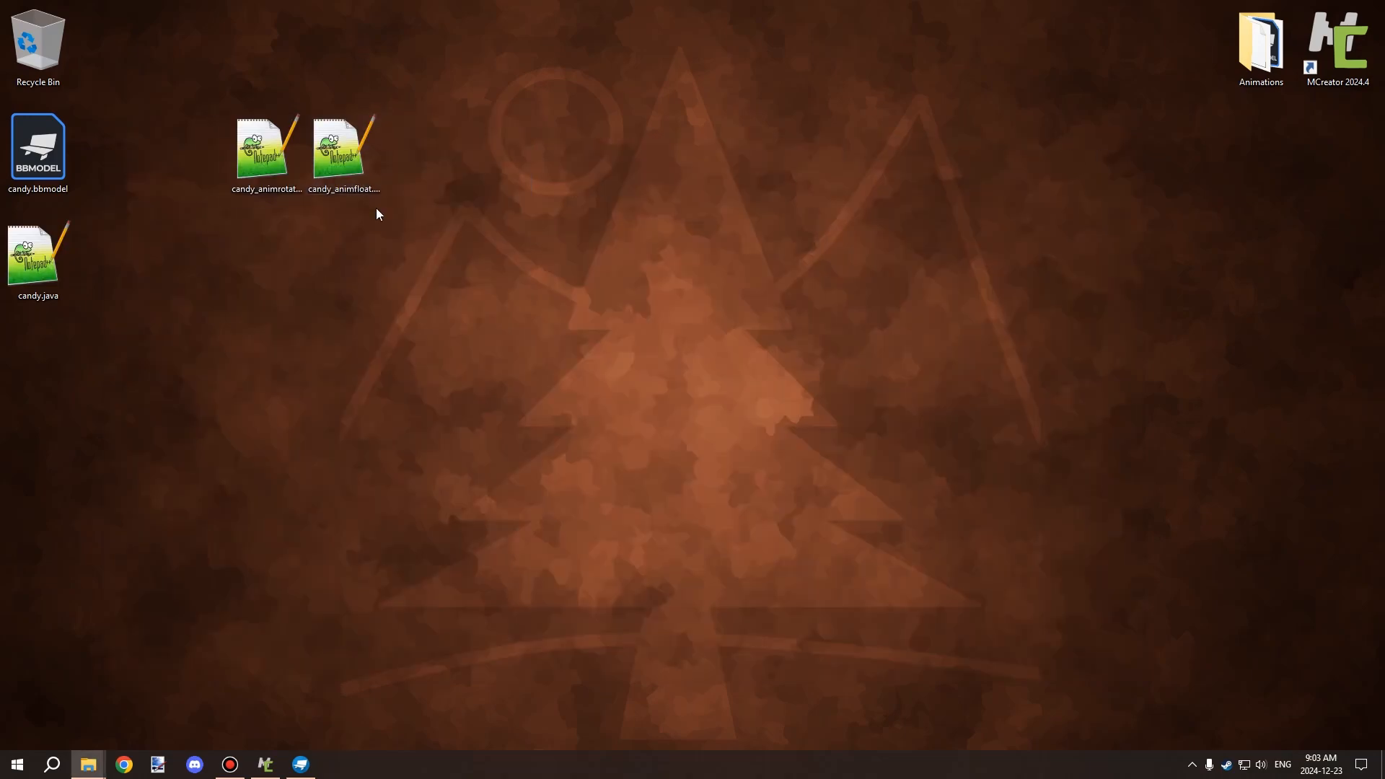
right_click(265, 141)
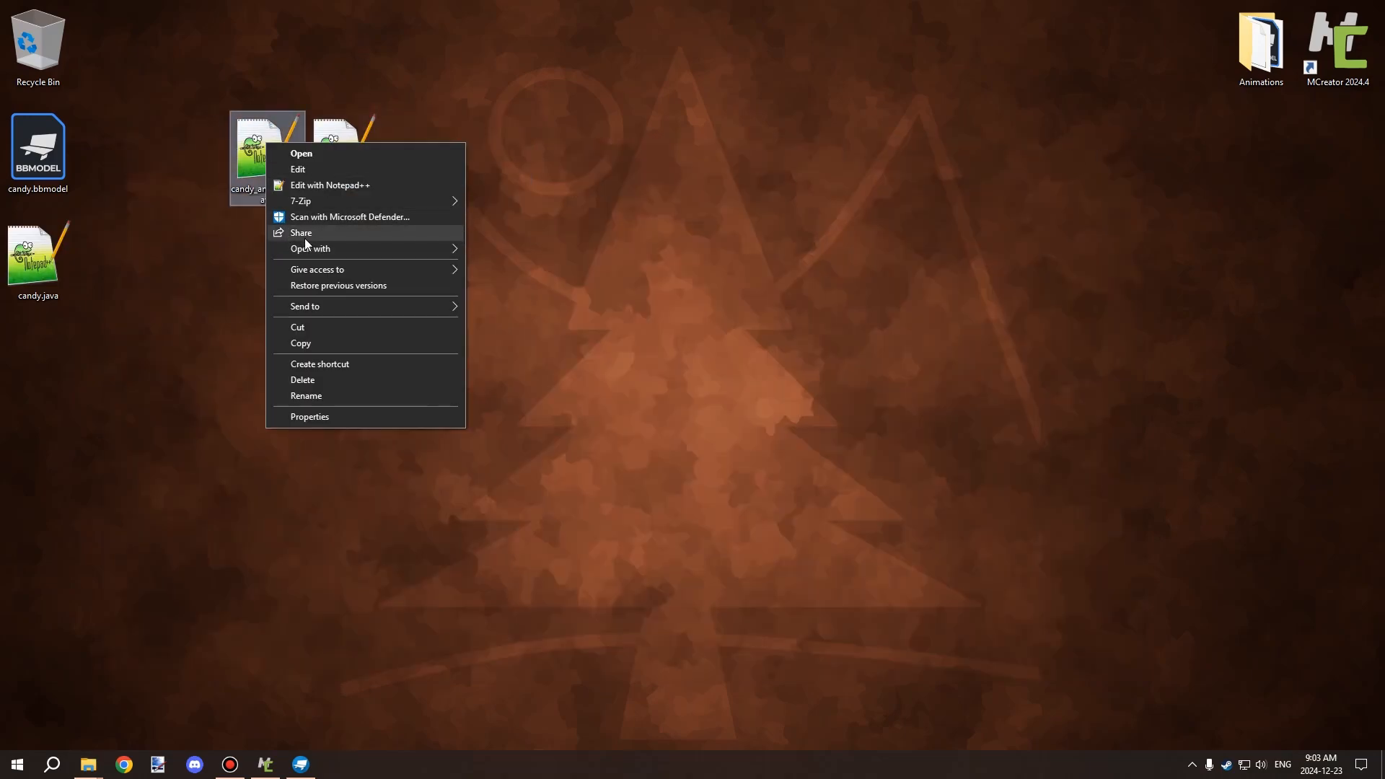
click(336, 184)
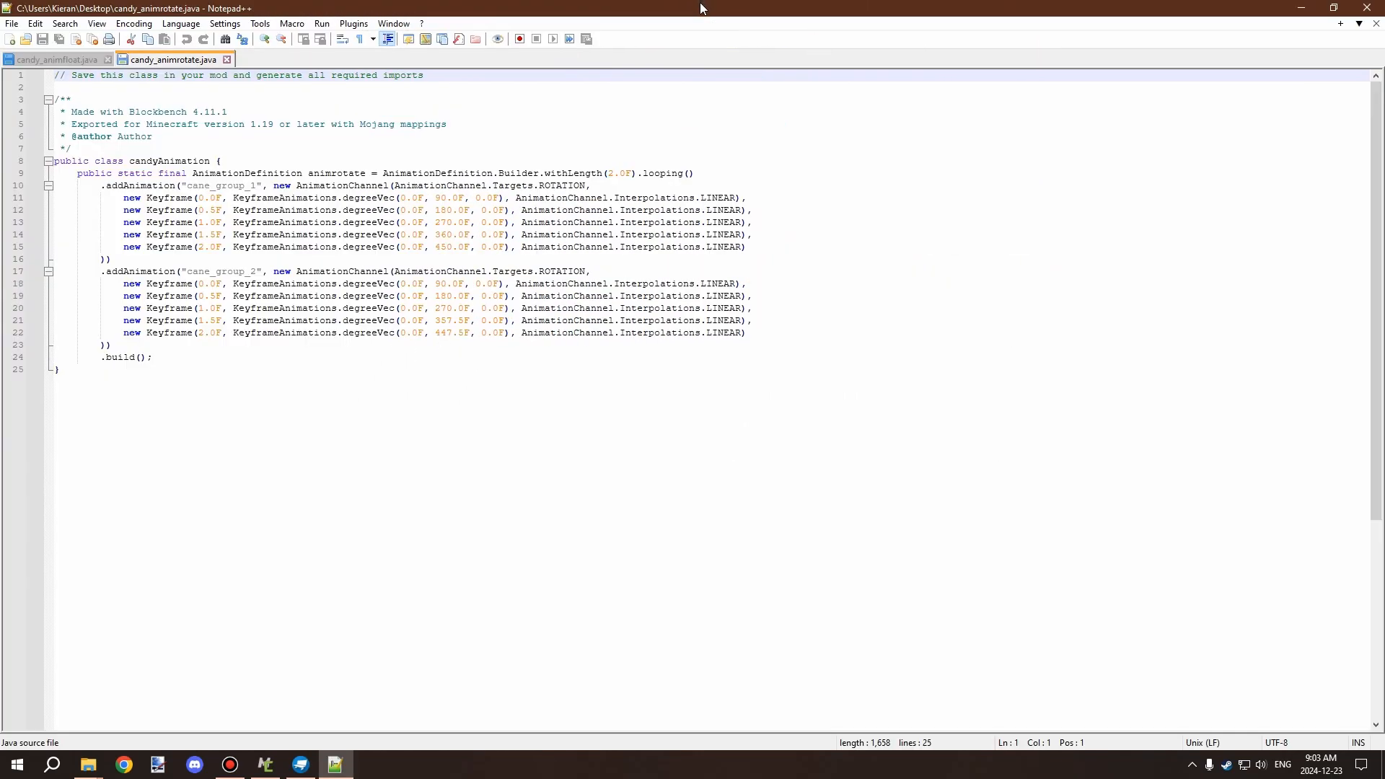
ctrl+scroll(374, 479, up, 4)
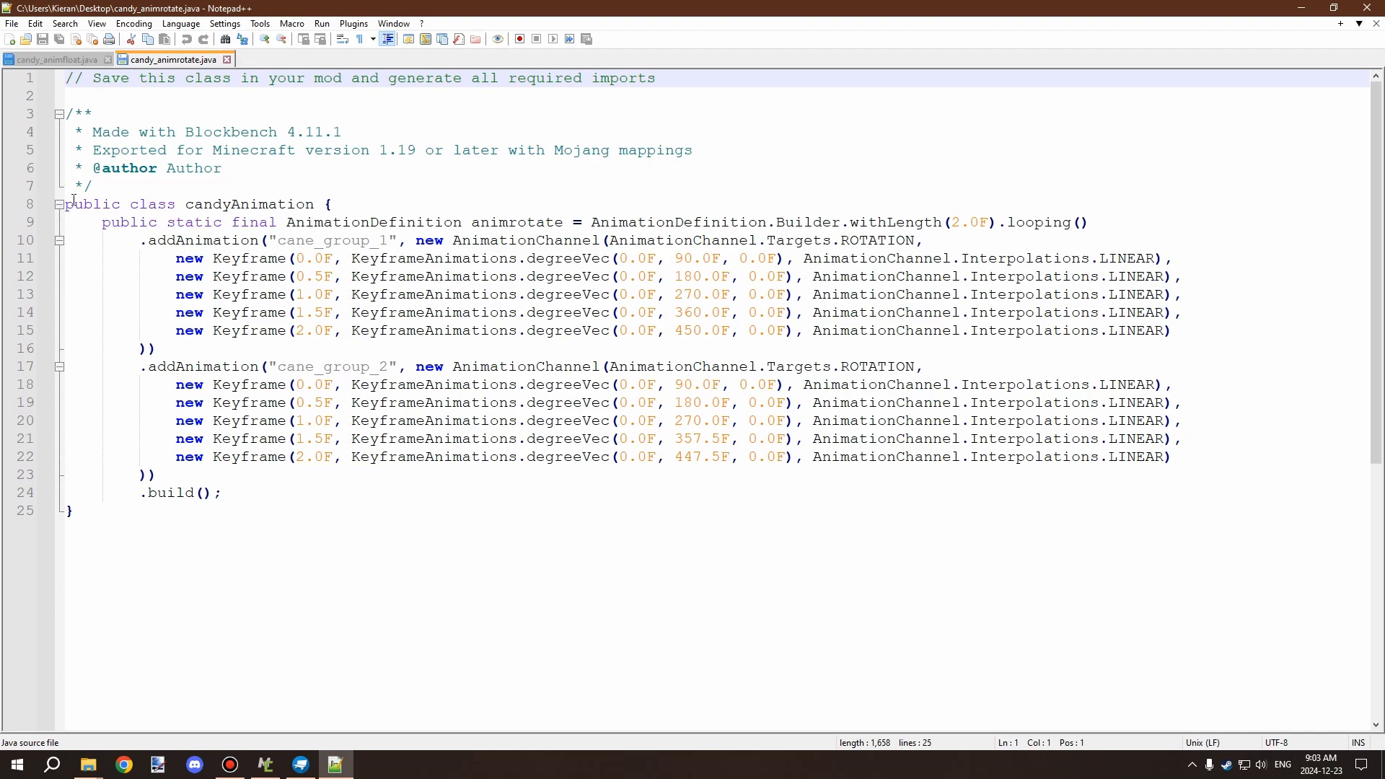
drag(64, 205, 288, 207)
click(247, 205)
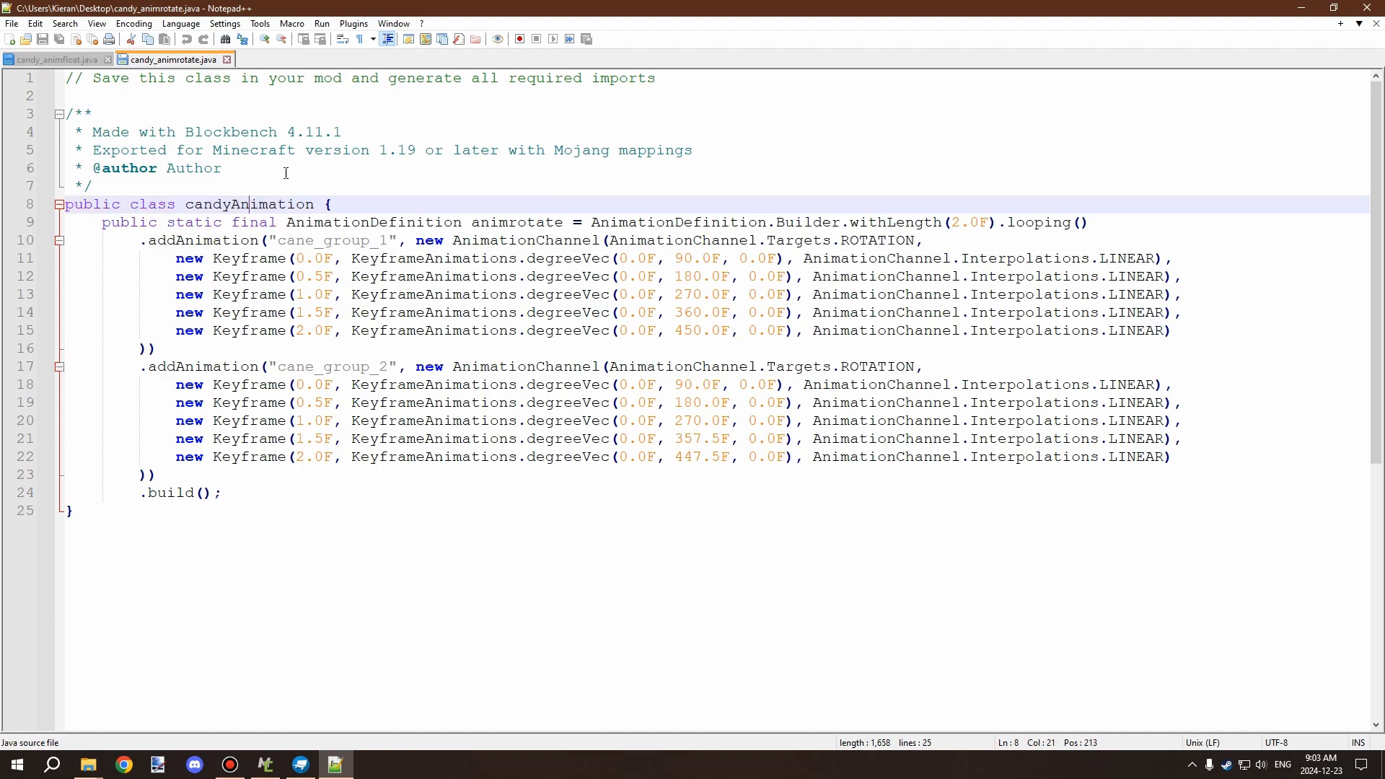
Step: Close candy_animfloat.java, reopen it from the desktop in the maximized Notepad++, and place the cursor after "candy" in its class name
click(104, 60)
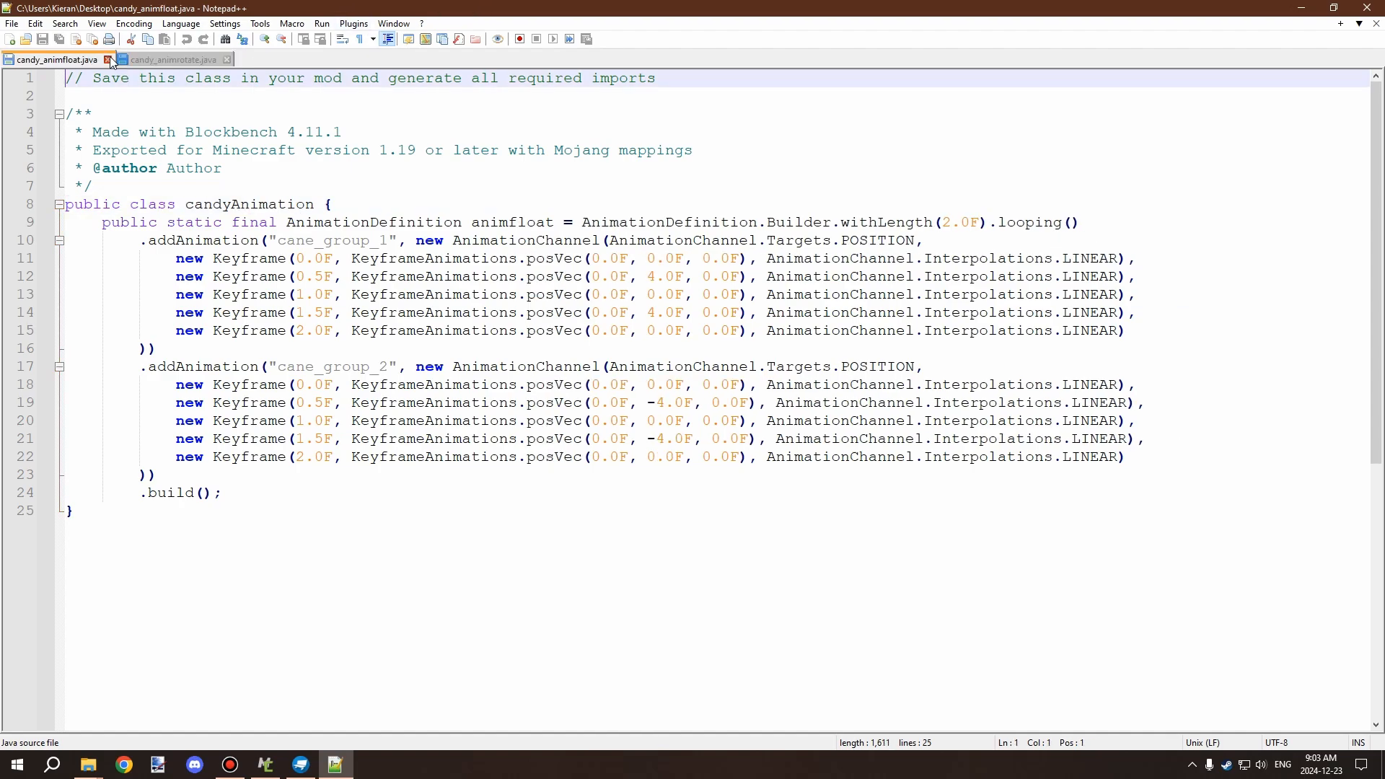
click(107, 59)
drag(722, 8, 738, 114)
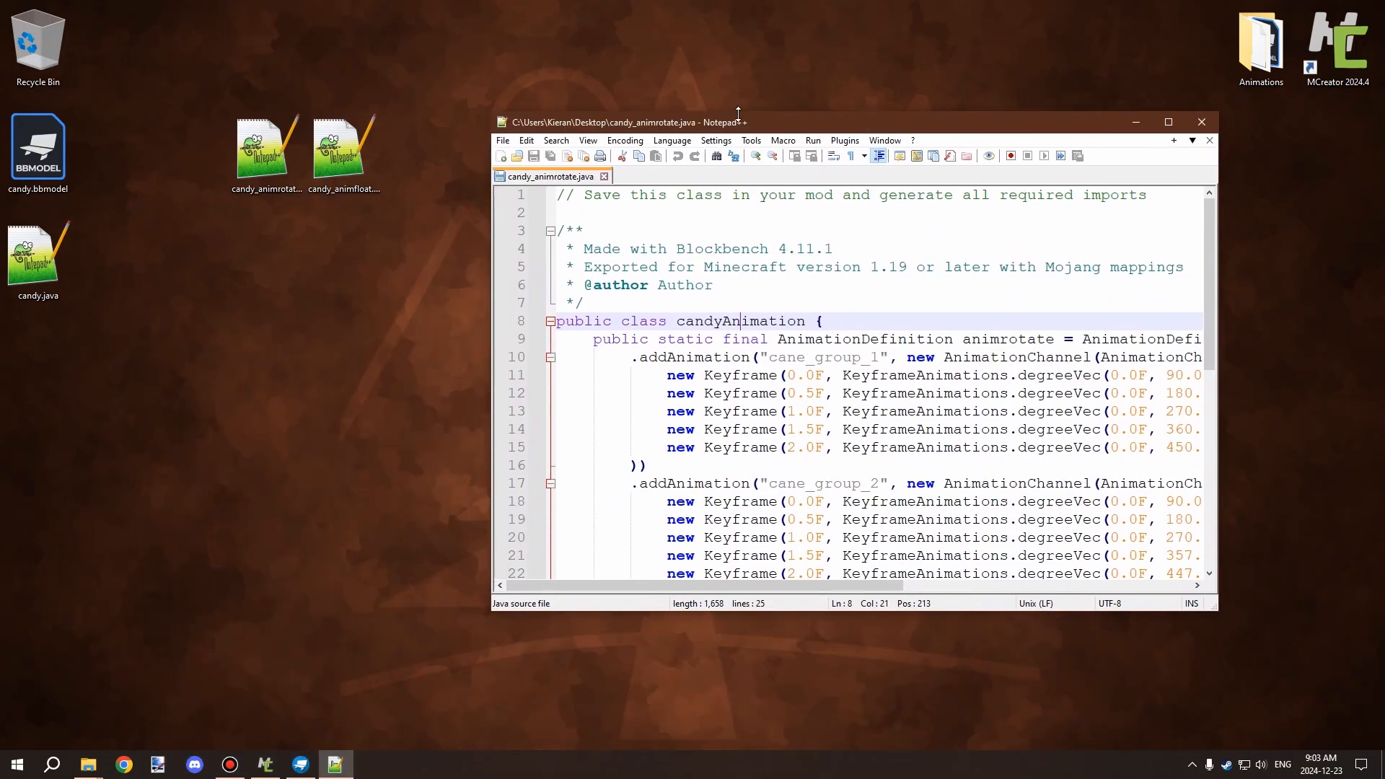
double_click(339, 151)
double_click(776, 129)
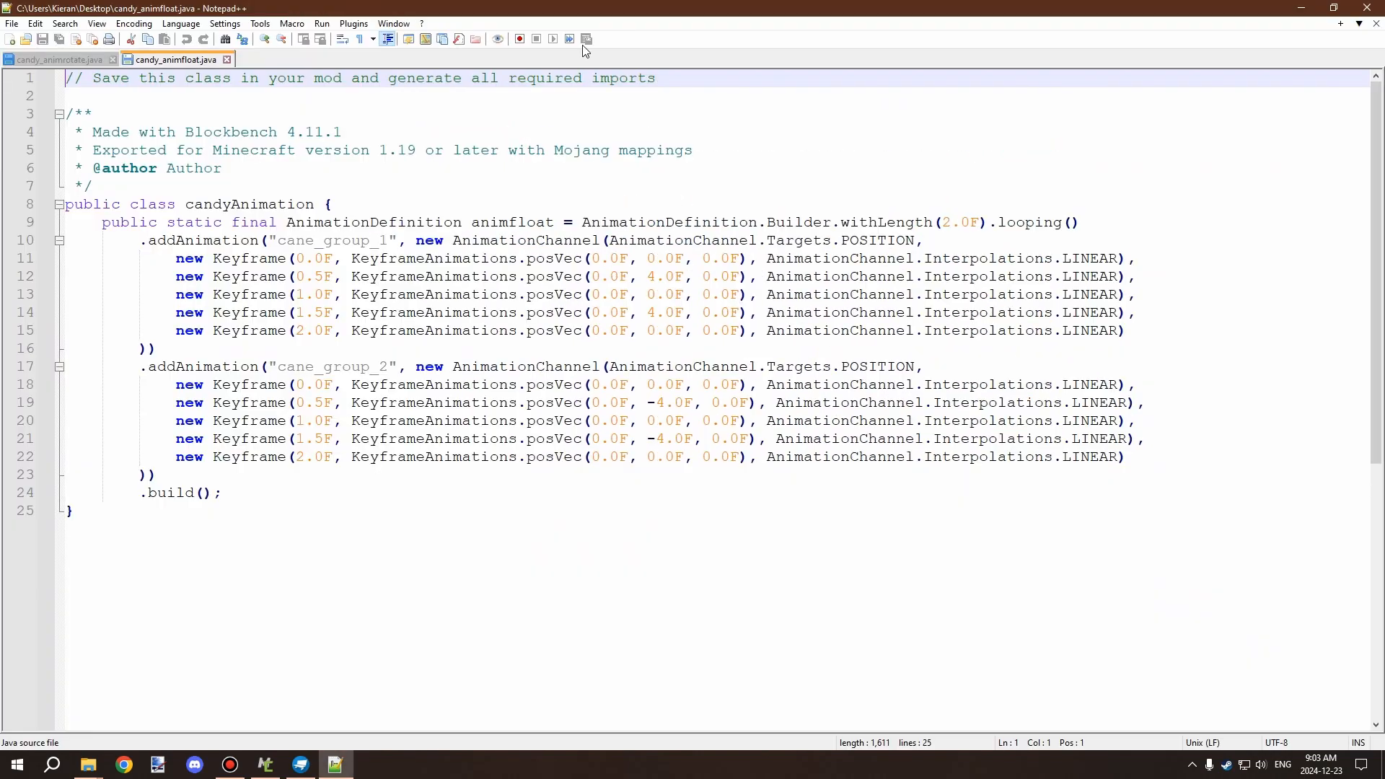
click(70, 62)
click(159, 58)
click(232, 204)
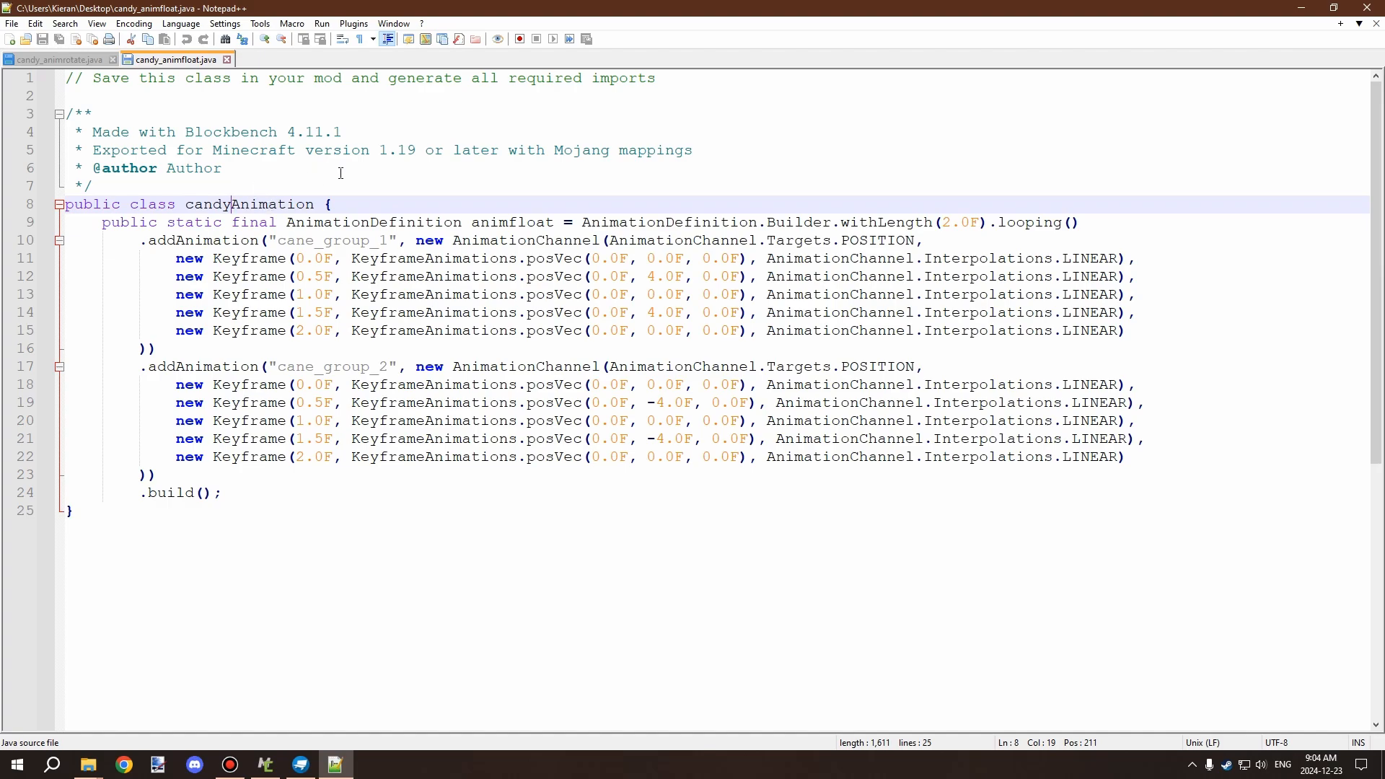
Step: Insert "Anim" after "candy" in the class name of candy_animrotate.java
click(77, 64)
click(232, 205)
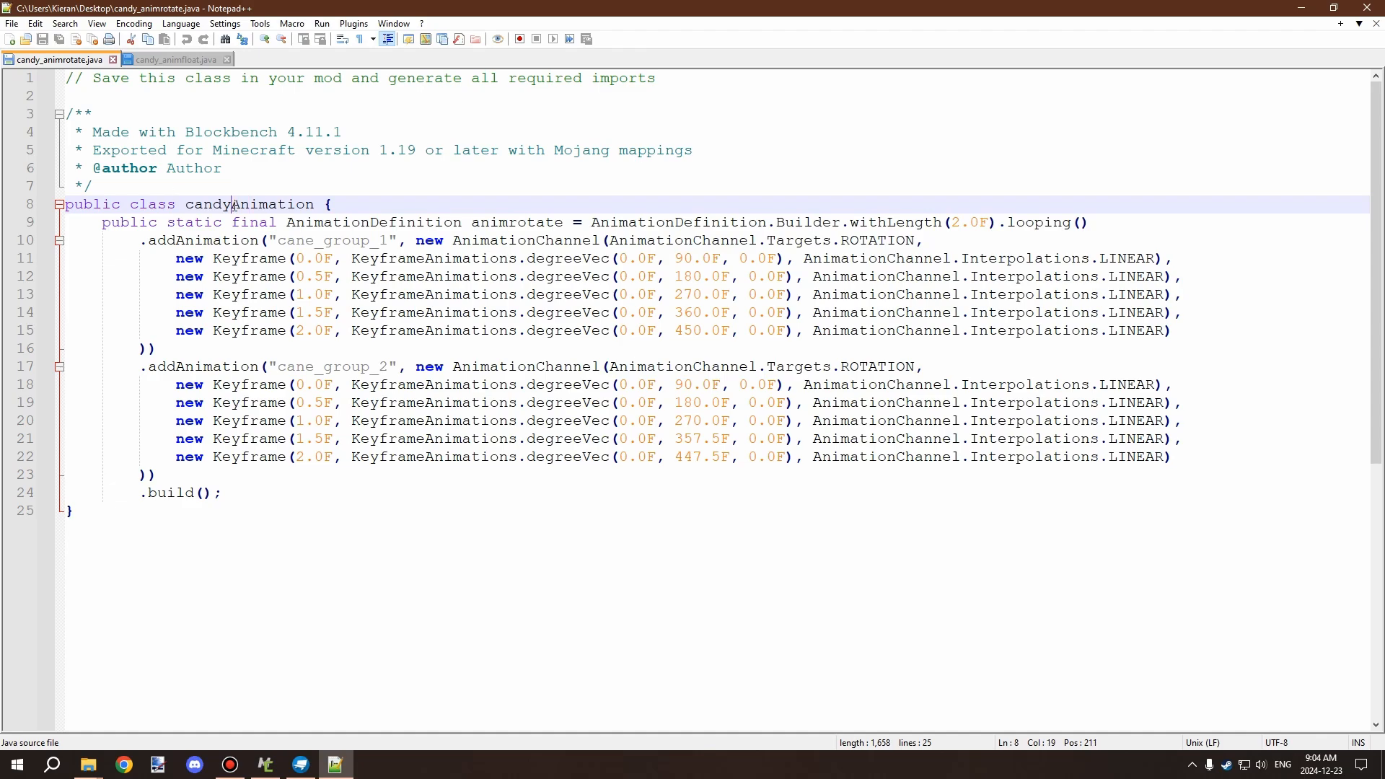
text(Ai)
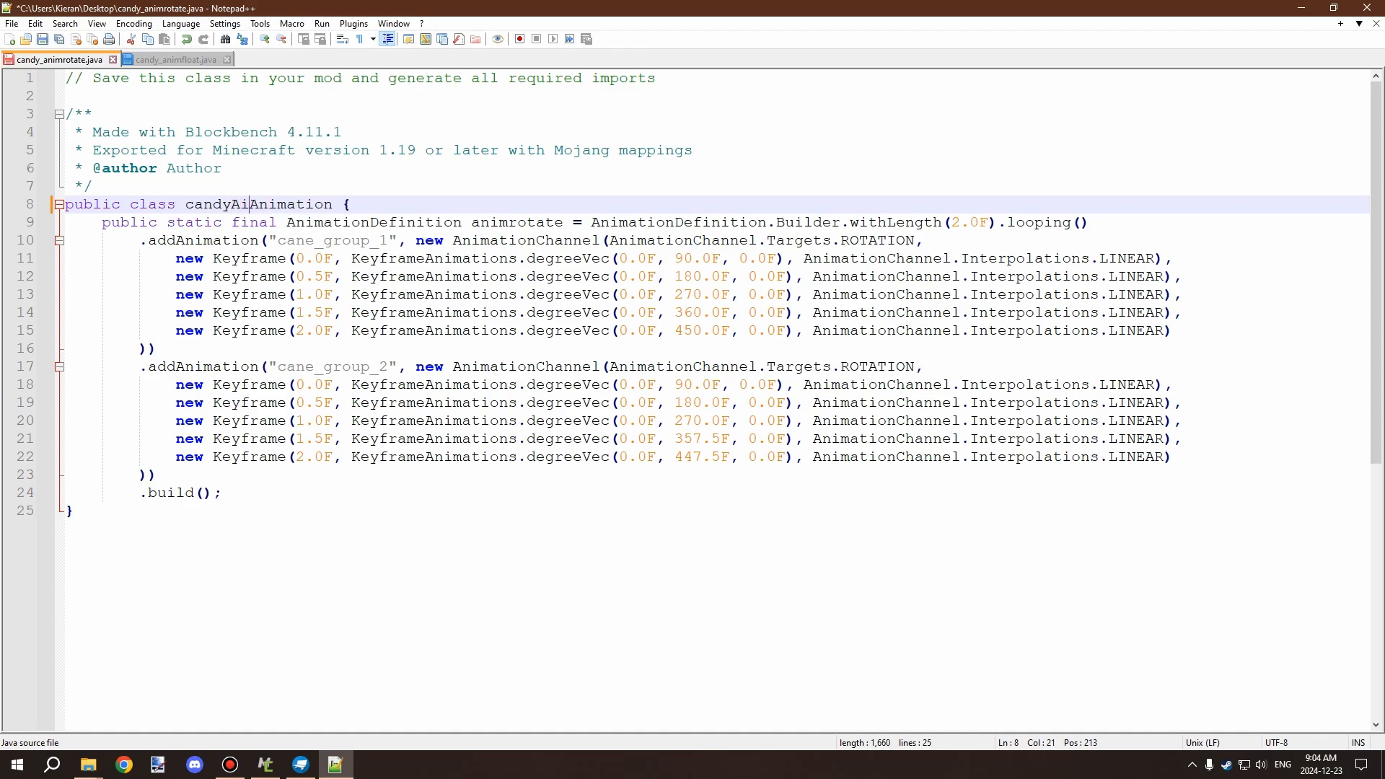
key(BackSpace)
text(nim)
text(Fload)
key(BackSpace)
key(BackSpace)
key(BackSpace)
key(BackSpace)
key(BackSpace)
Step: Complete the class name in candy_animrotate.java as candyAnimRotateAnimation and save the file
click(189, 205)
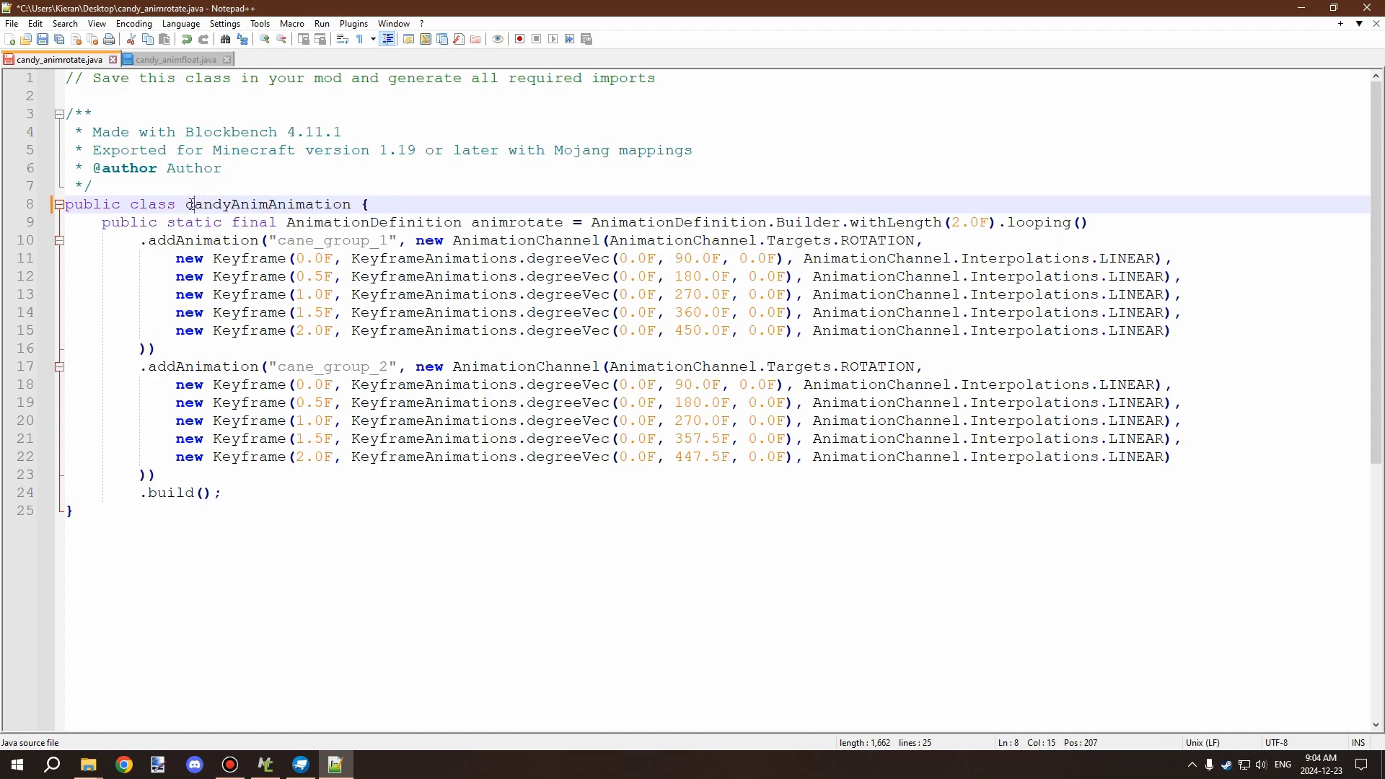
drag(186, 204, 230, 204)
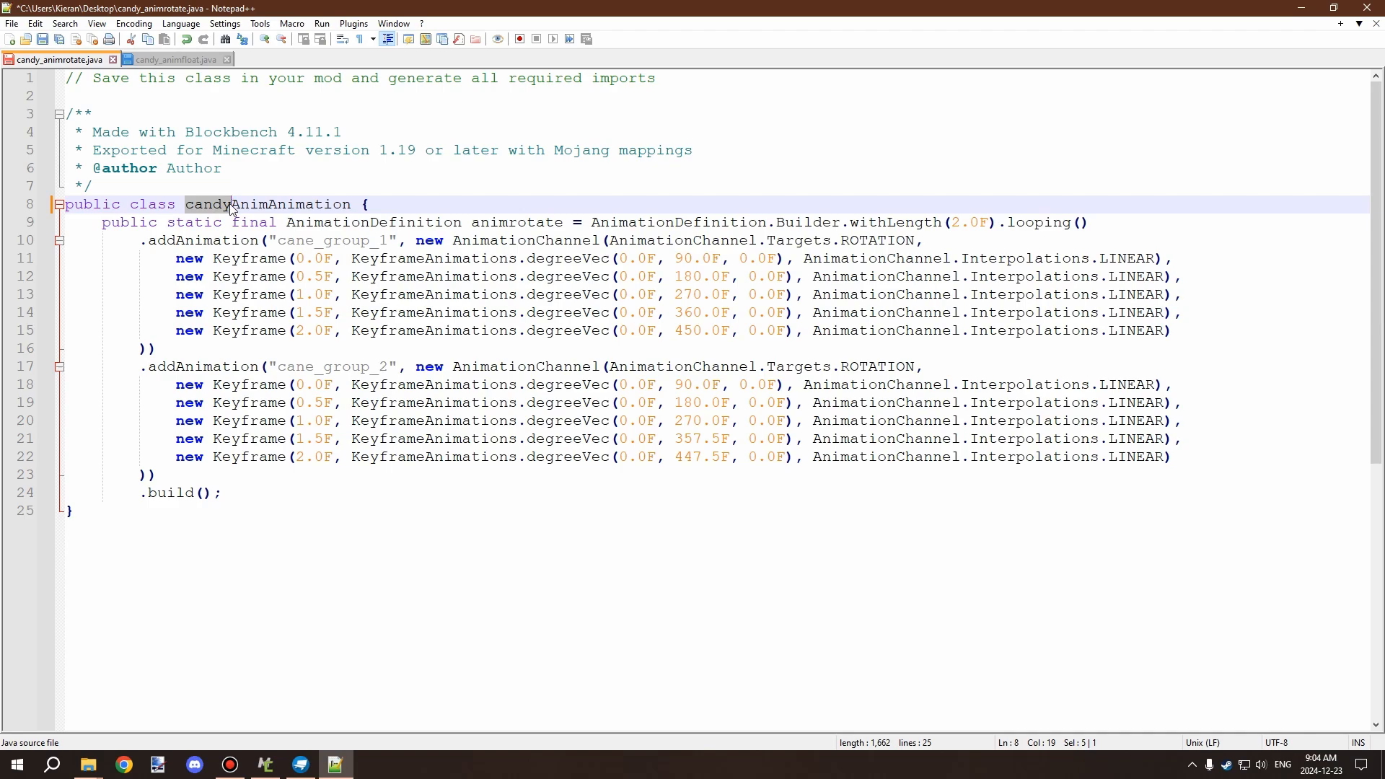
click(250, 204)
click(270, 202)
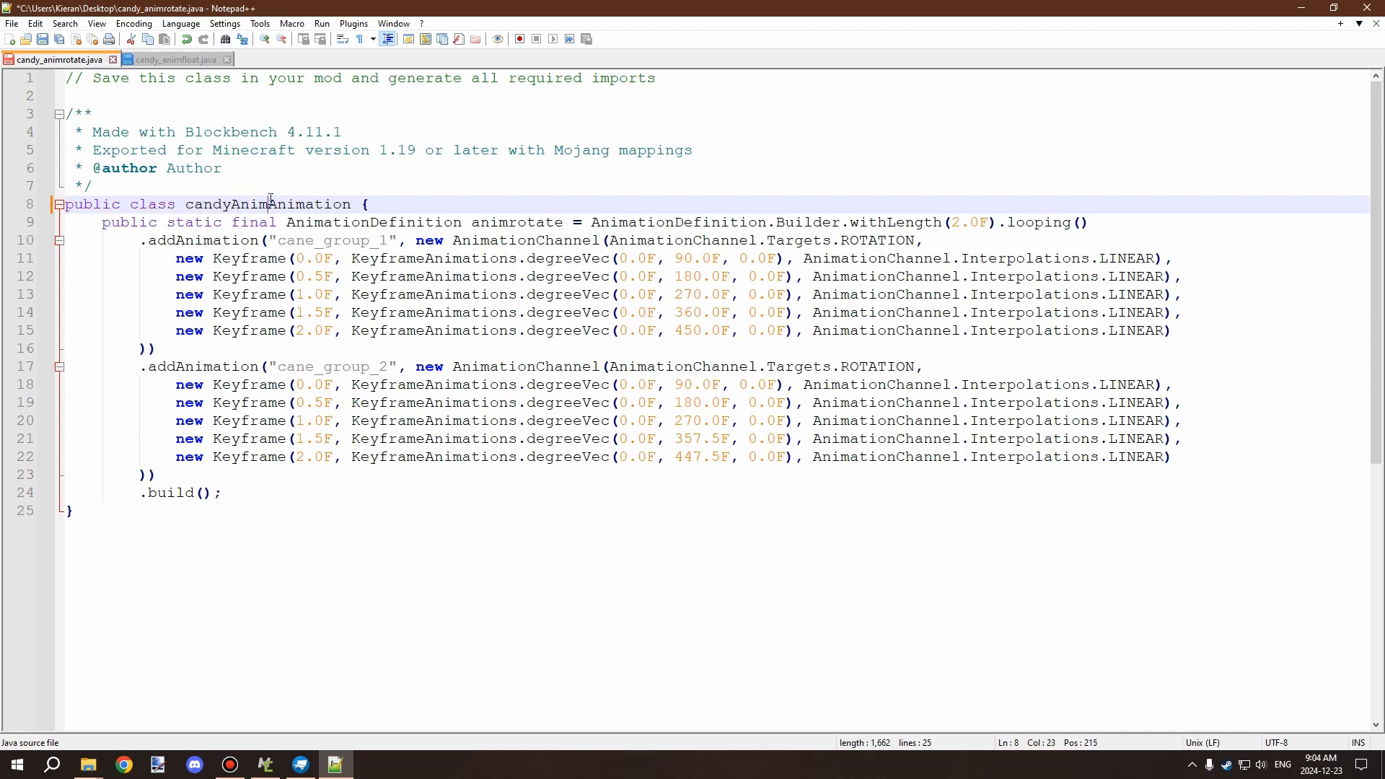
text(Float)
key(BackSpace)
key(BackSpace)
key(BackSpace)
key(BackSpace)
key(BackSpace)
text(Rotate)
key(ctrl+s)
Step: Rename the class in candy_animfloat.java to candyAnimFloatAnimation, save it, and check the renamed class in candy_animrotate.java
key(ctrl+Tab)
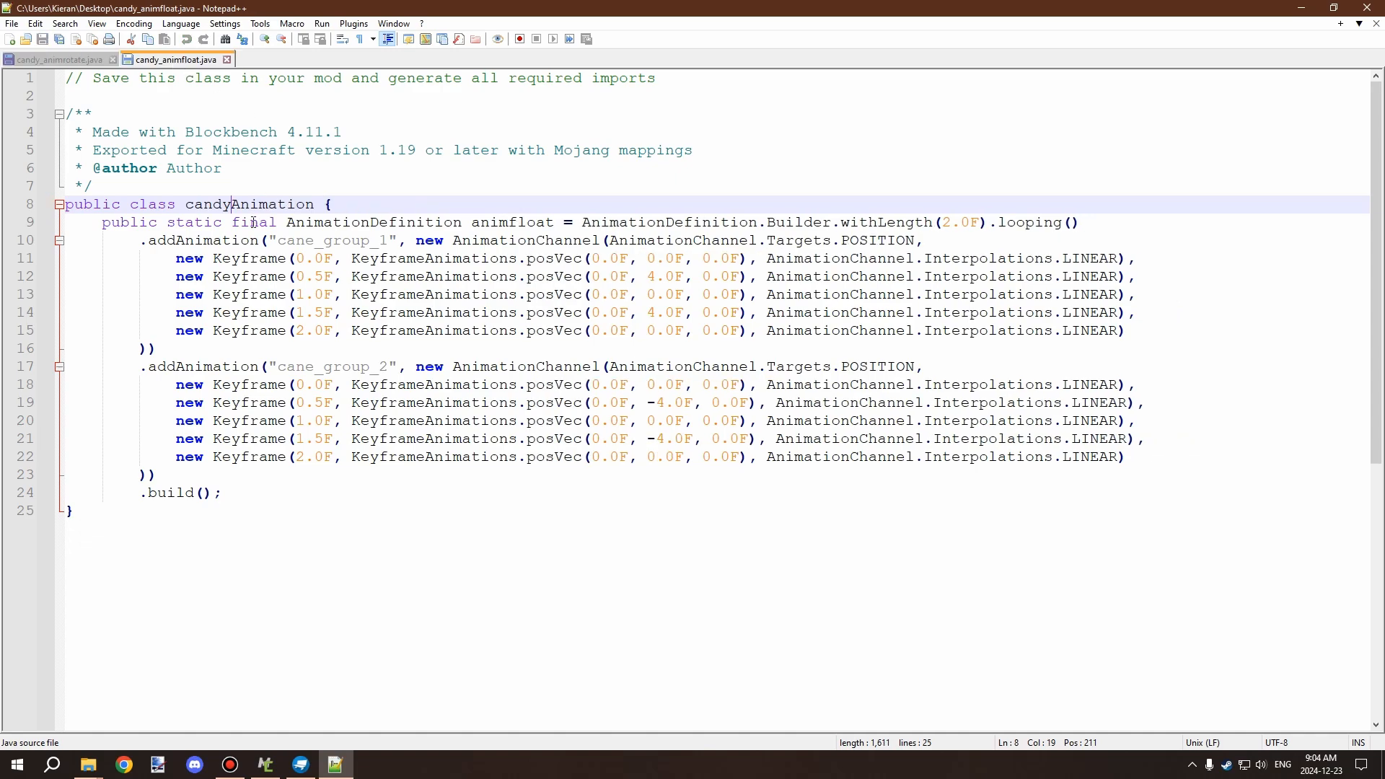
text(Anim)
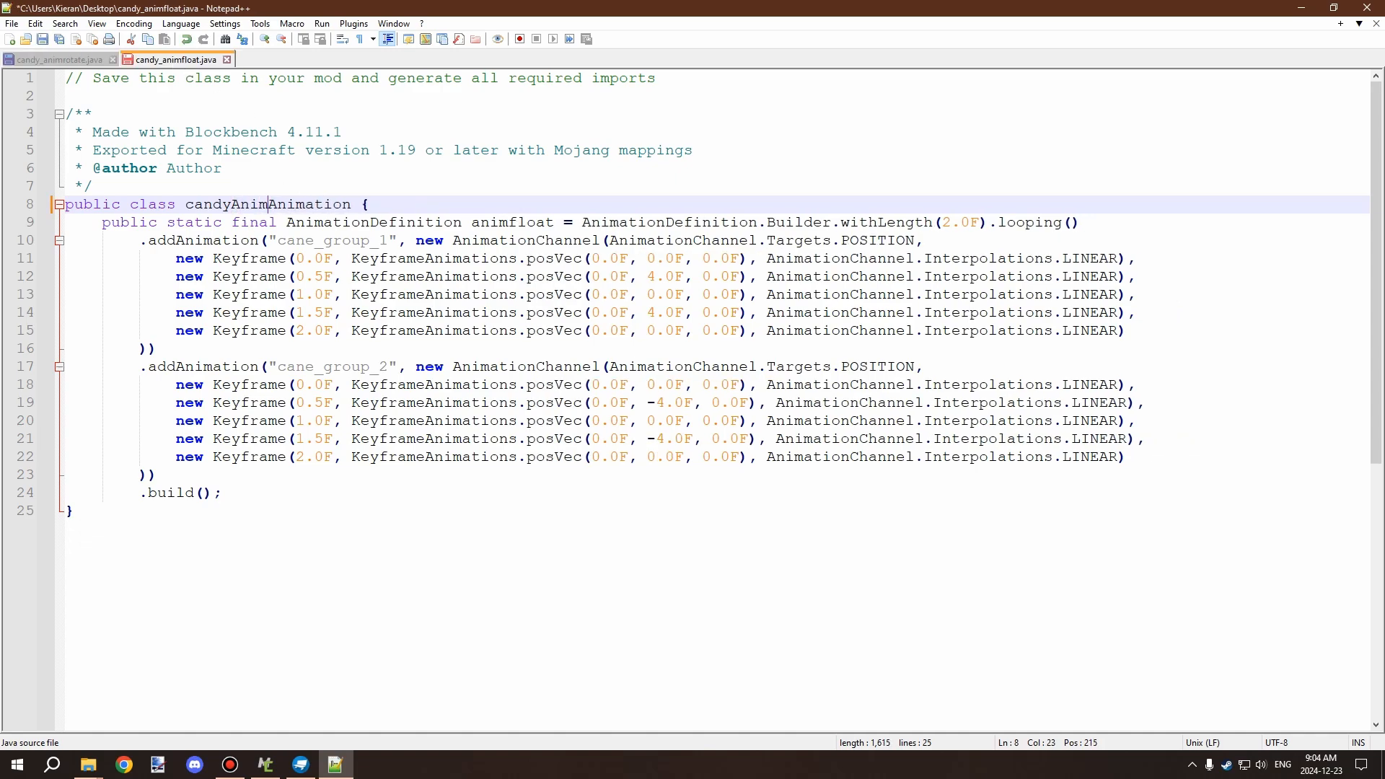
text(Float)
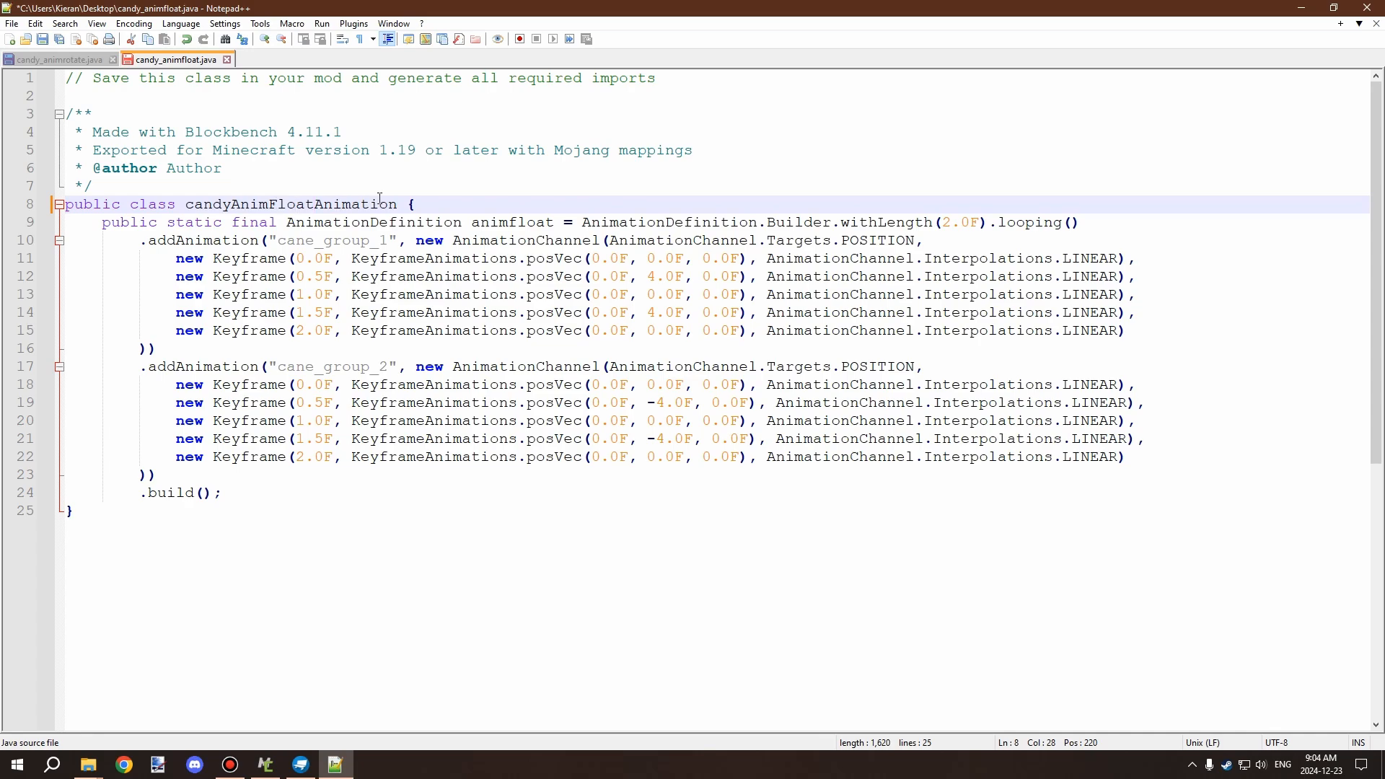
drag(401, 199, 186, 199)
key(Up)
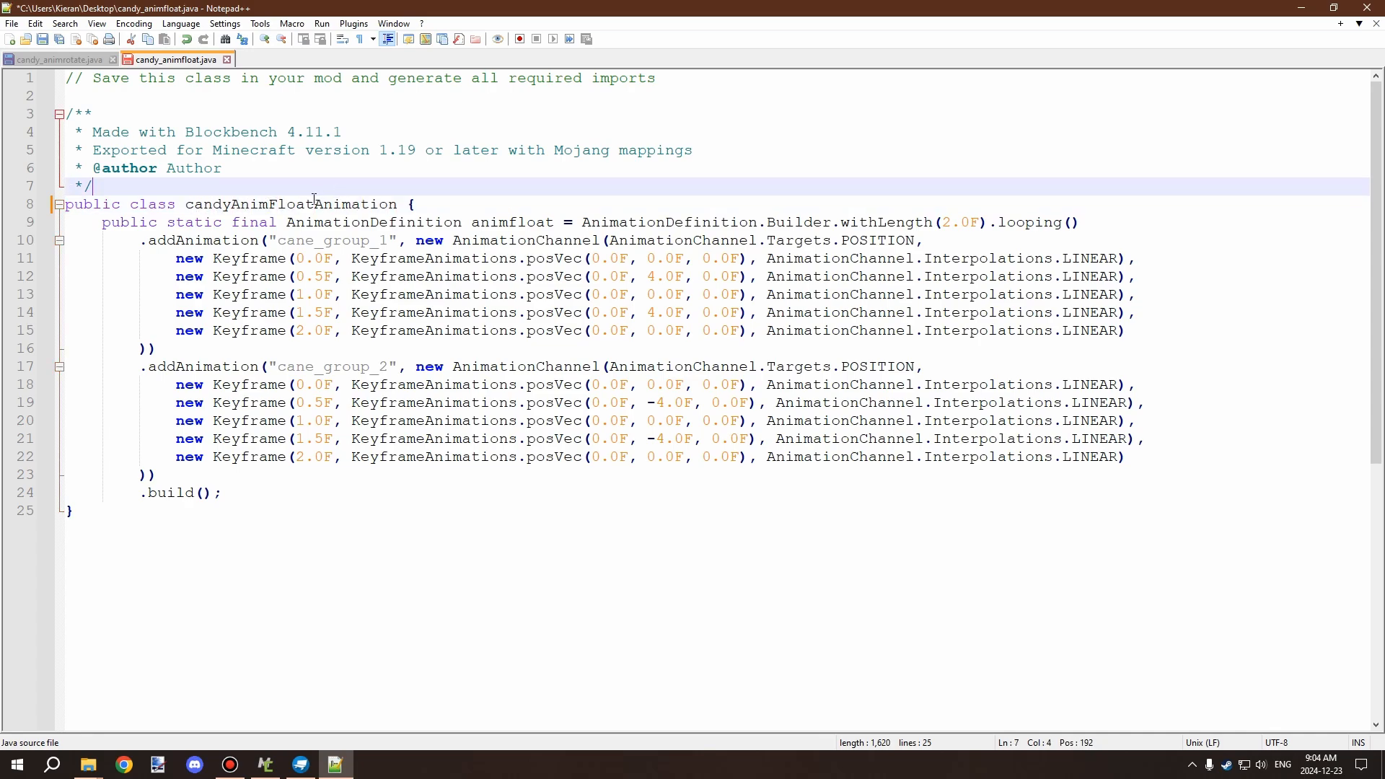
click(236, 205)
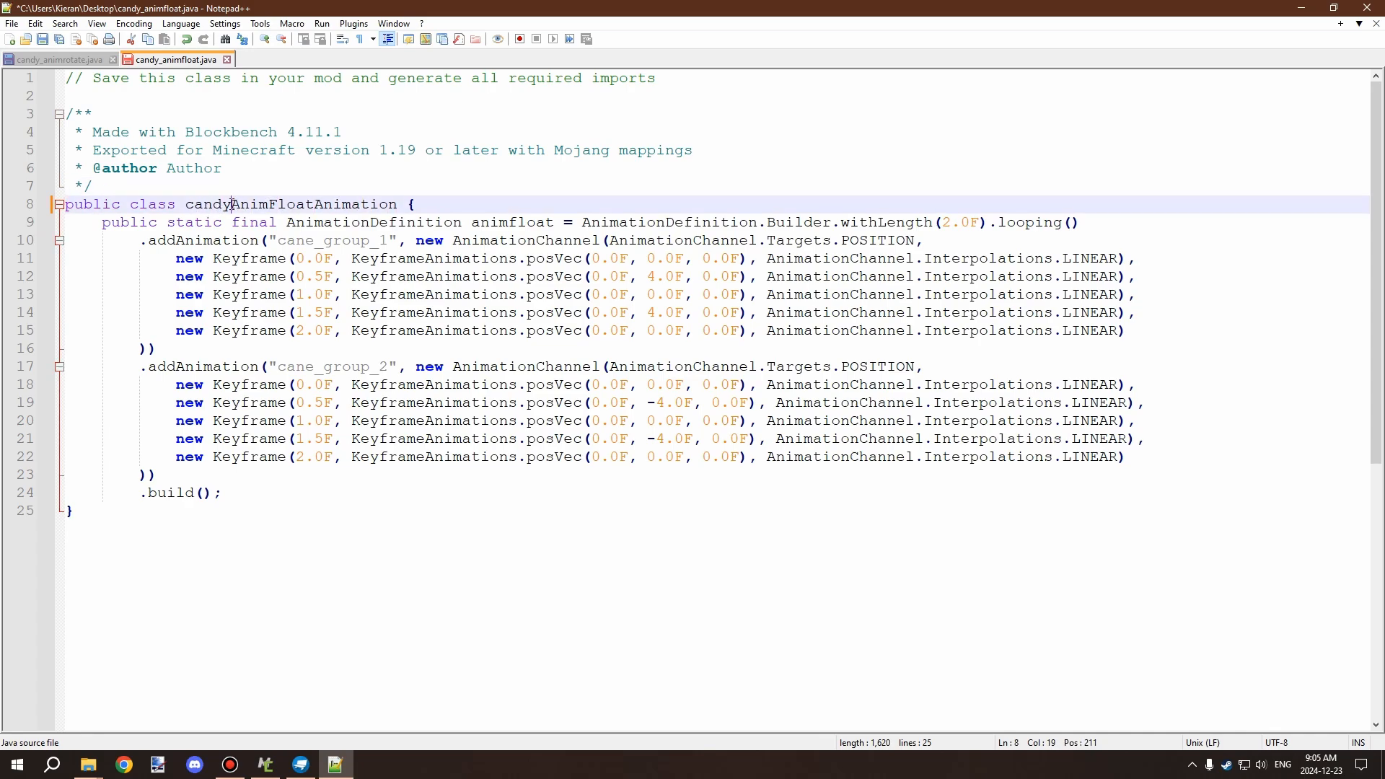
drag(194, 205, 384, 209)
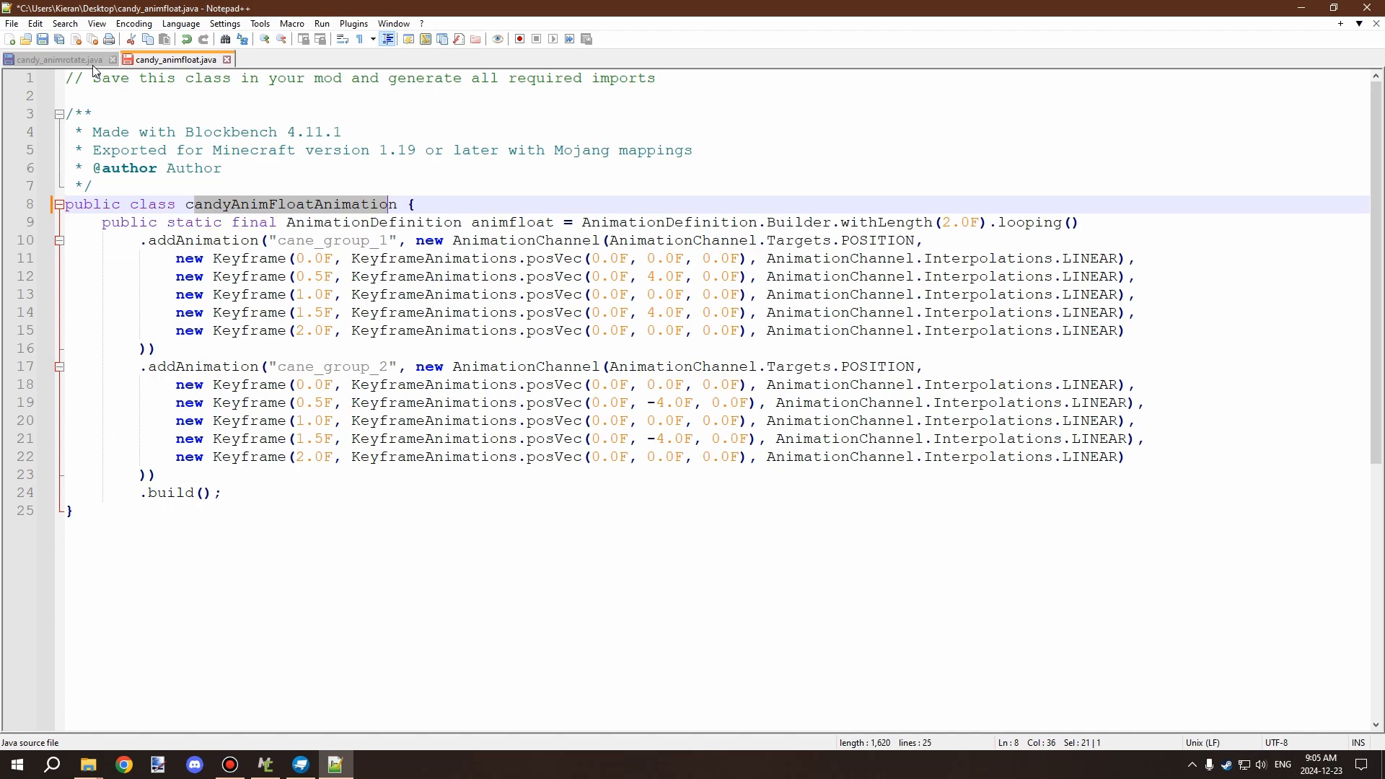
click(59, 39)
click(85, 61)
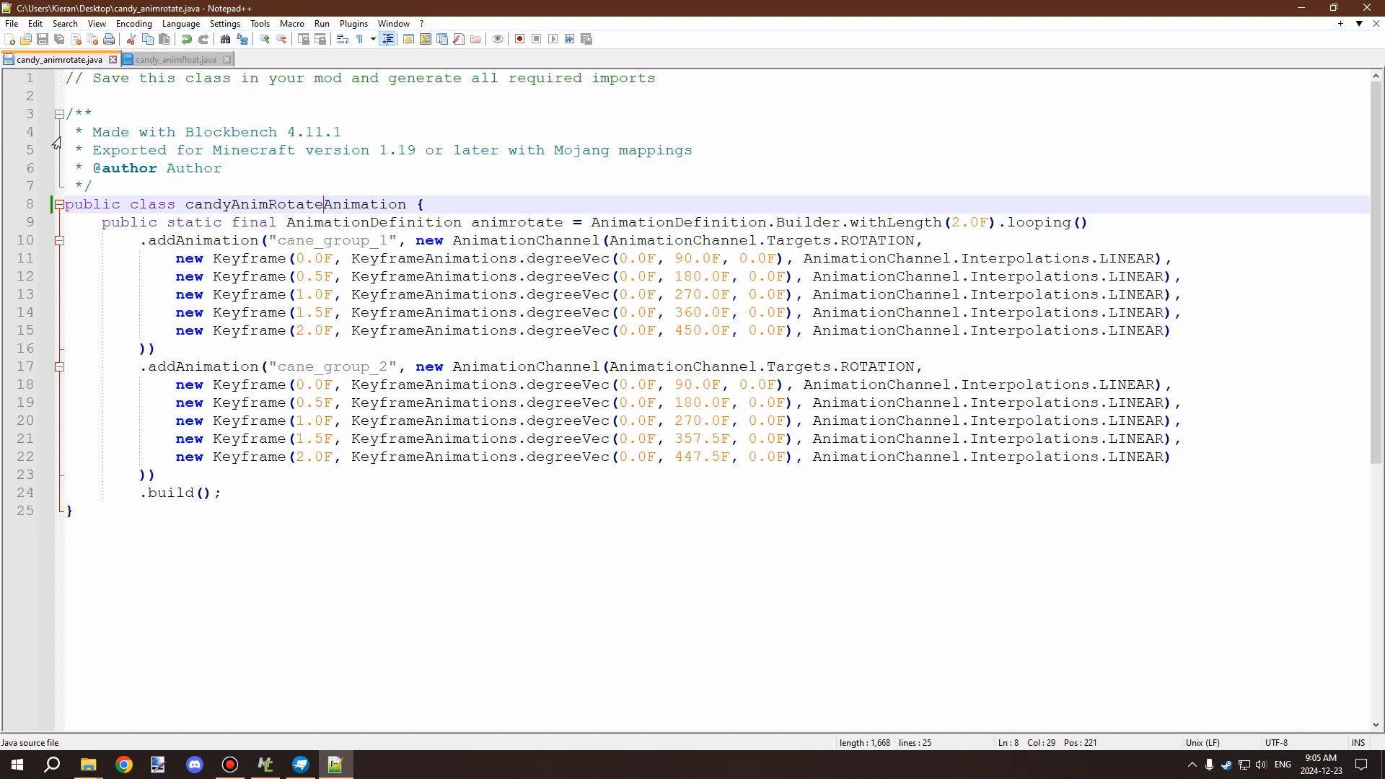
Step: Reveal the desktop and line up candy_animrotate, candy_animfloat and candy.java side by side in one row
click(1302, 8)
drag(433, 281, 166, 236)
click(465, 295)
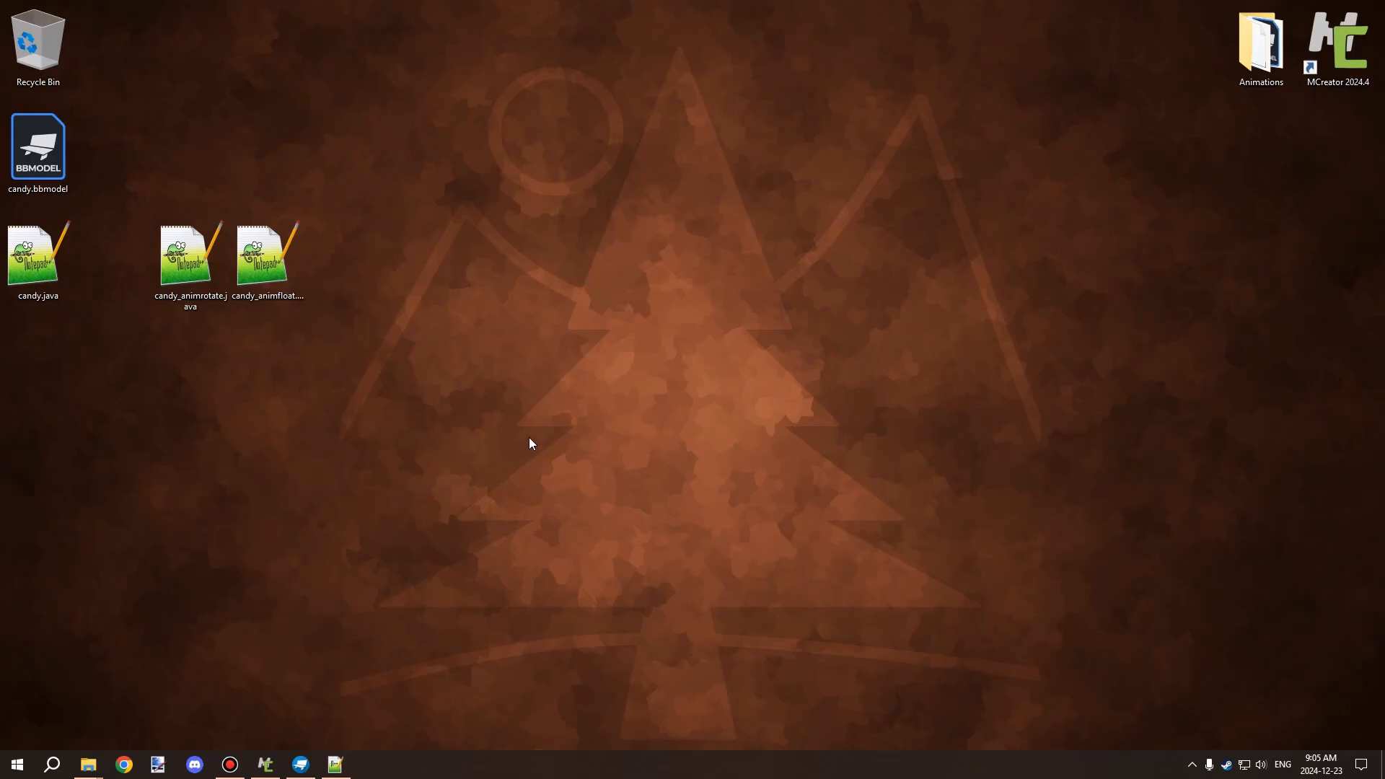
drag(36, 252, 345, 258)
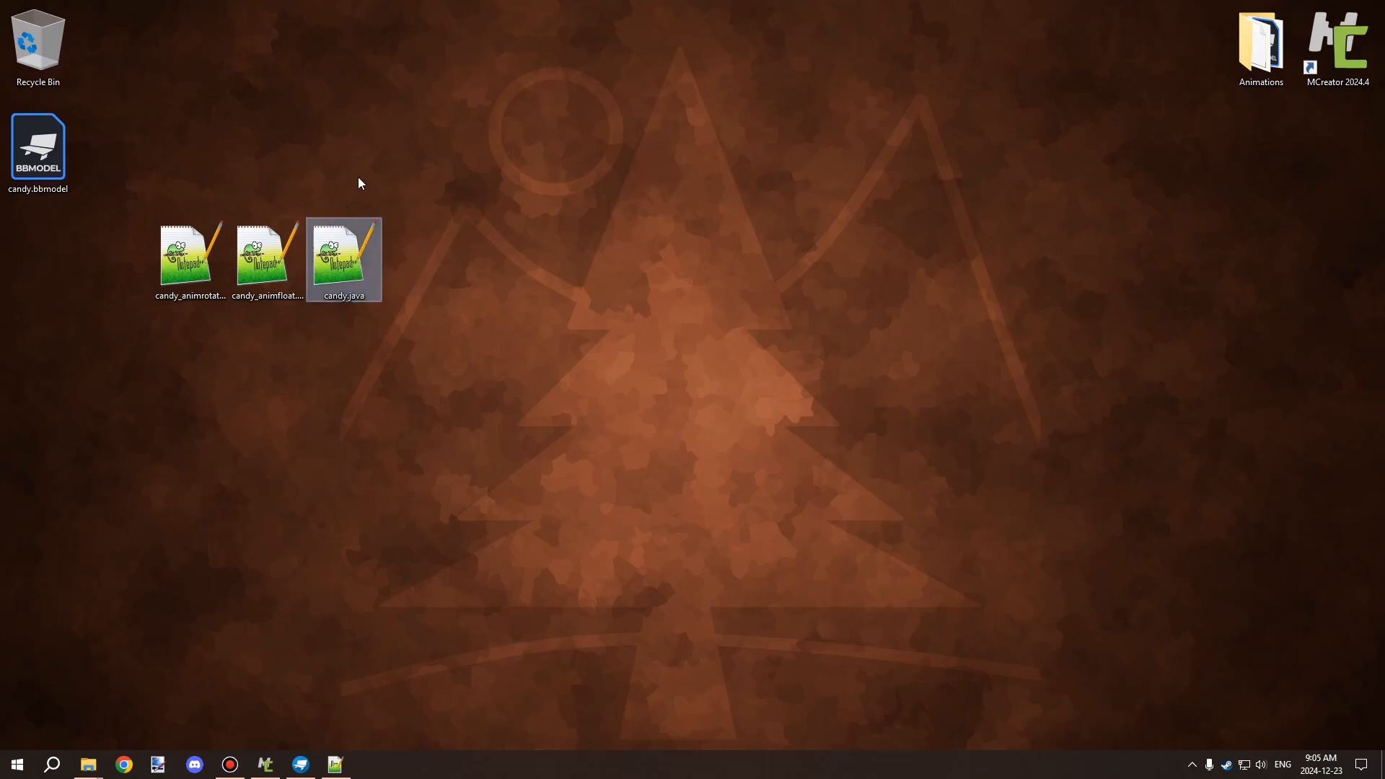
Step: Open the Animations folder and move candy.png from it to the desktop, placing it beside candy.java
double_click(1277, 49)
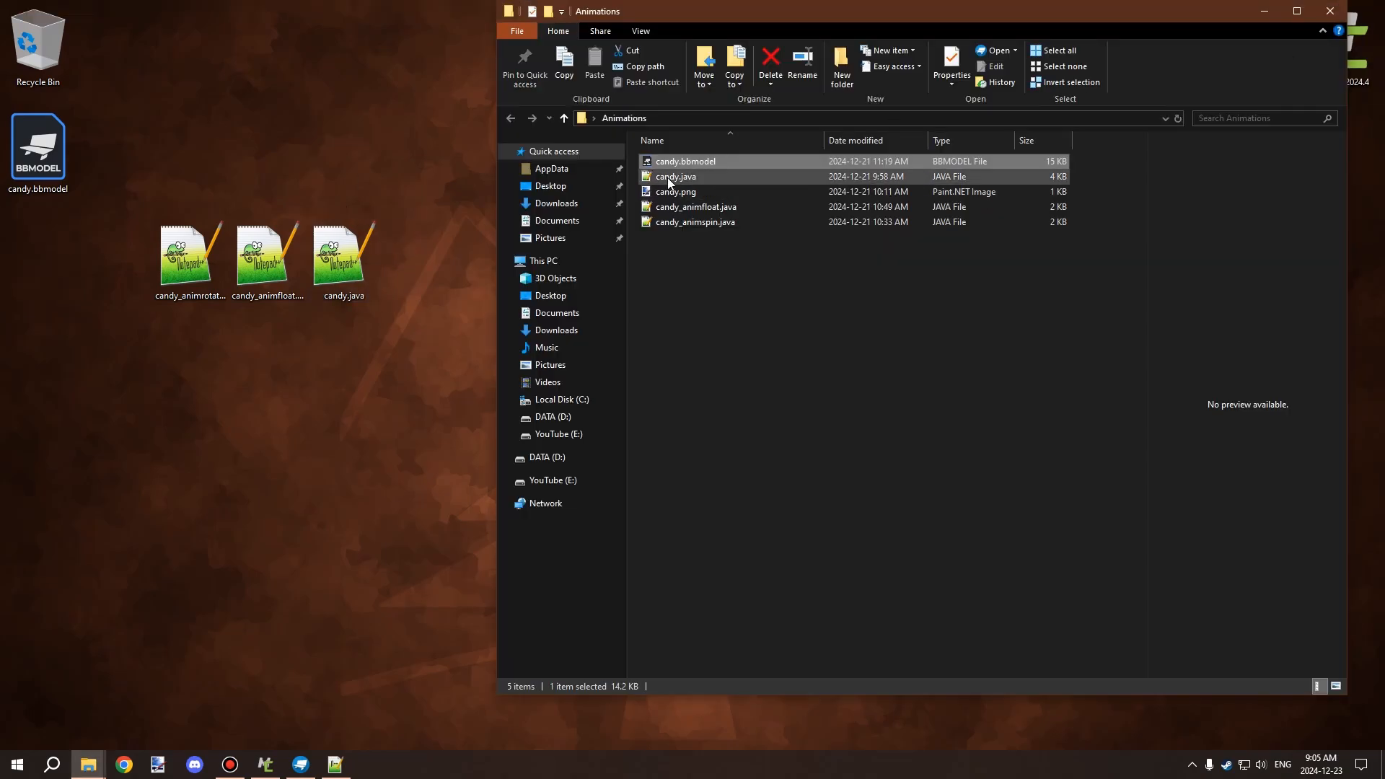
drag(671, 191, 447, 231)
drag(422, 166, 414, 258)
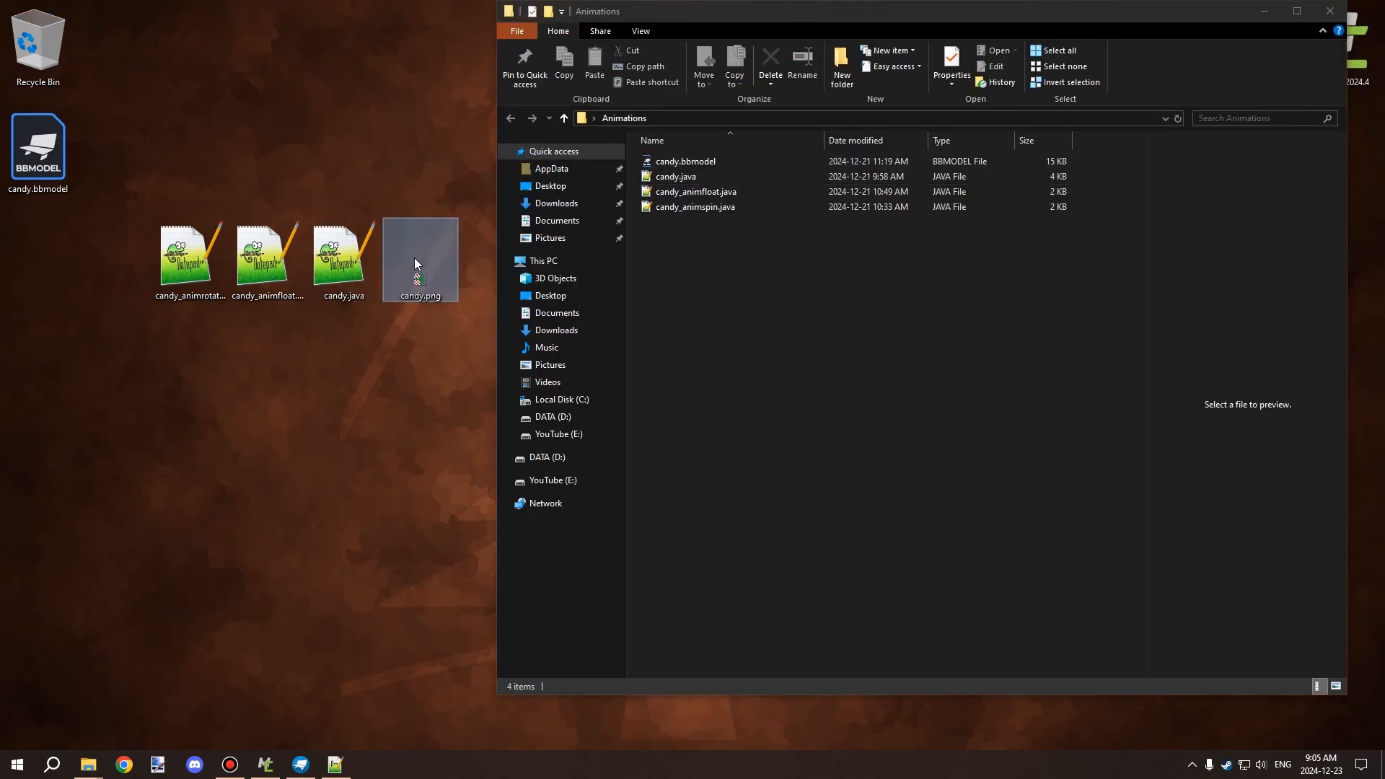
Step: Close the Animations folder, switch to MCreator, and examine the blocks of the CandyOnInitialEntitySpawn procedure
click(1331, 11)
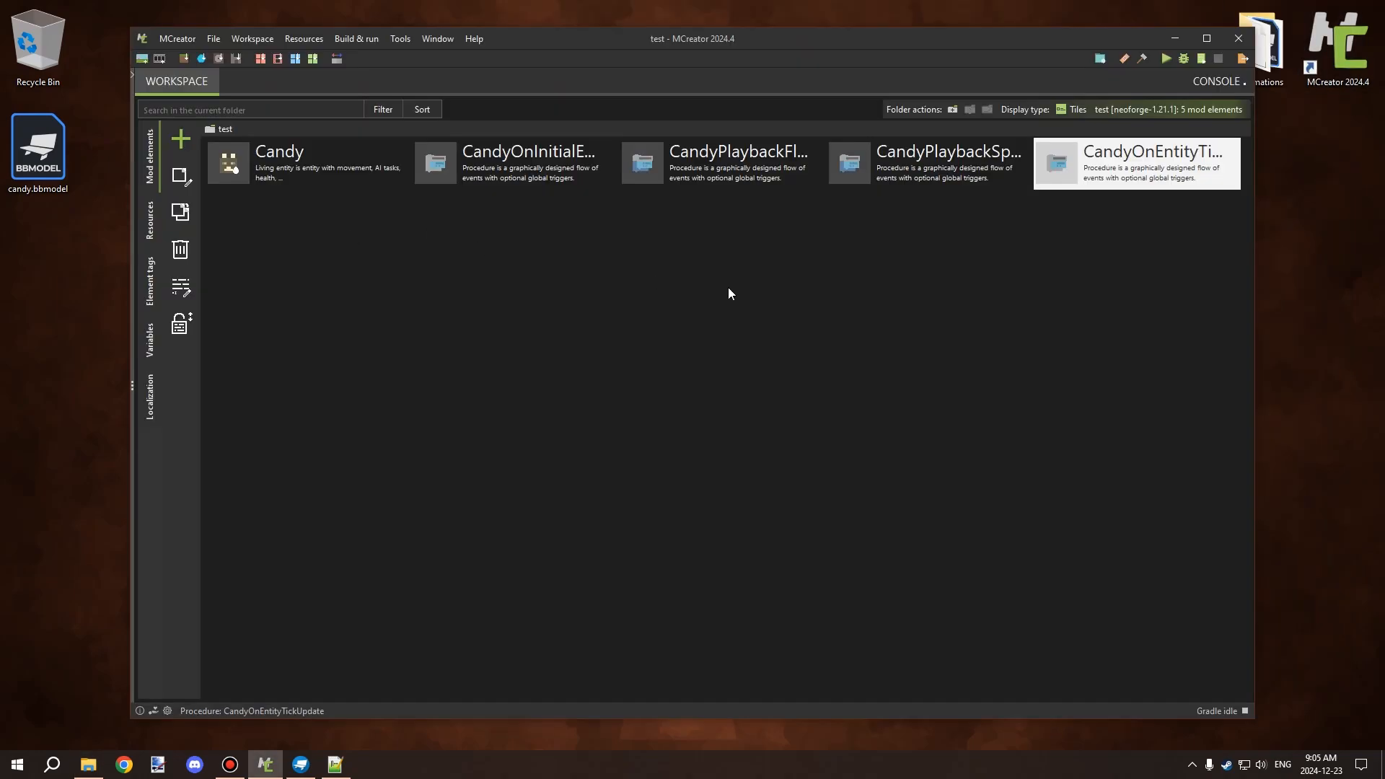
drag(1194, 263, 341, 121)
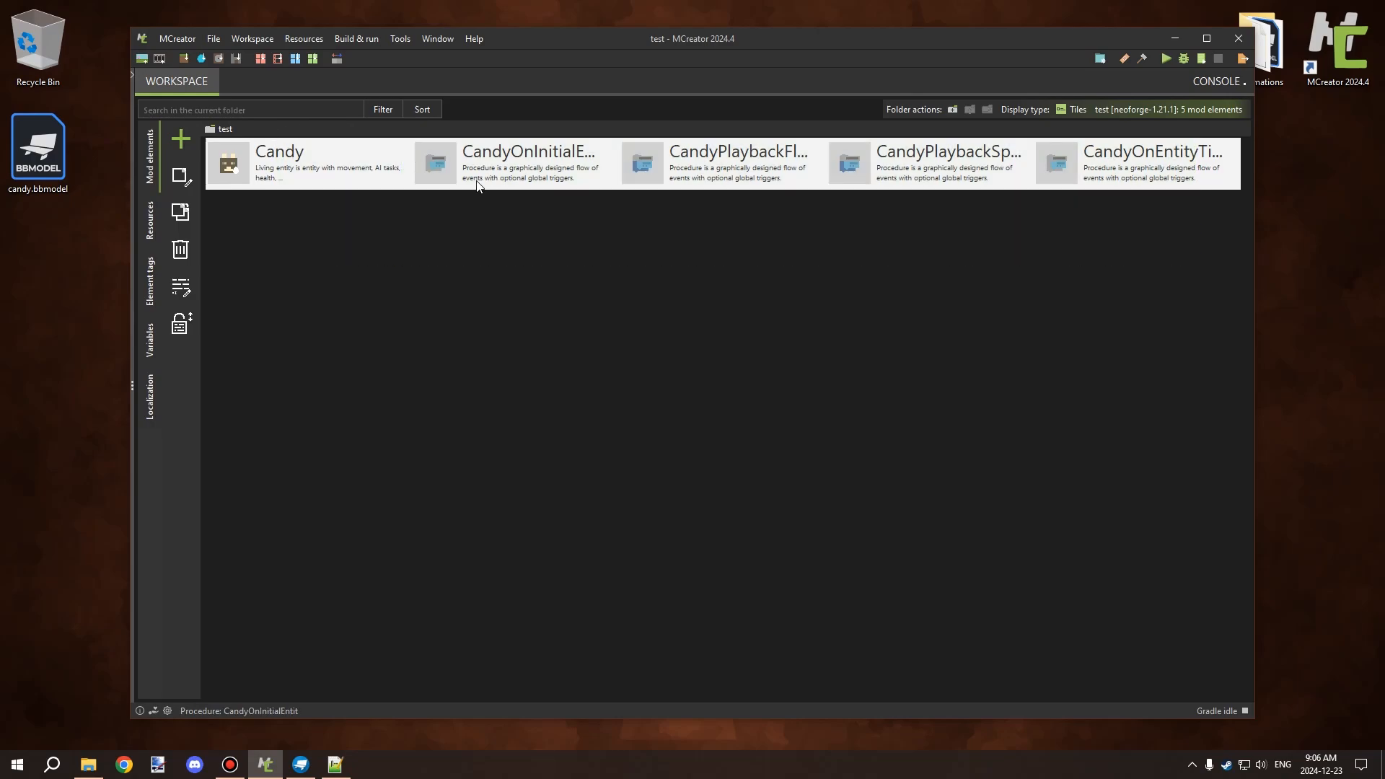
click(703, 285)
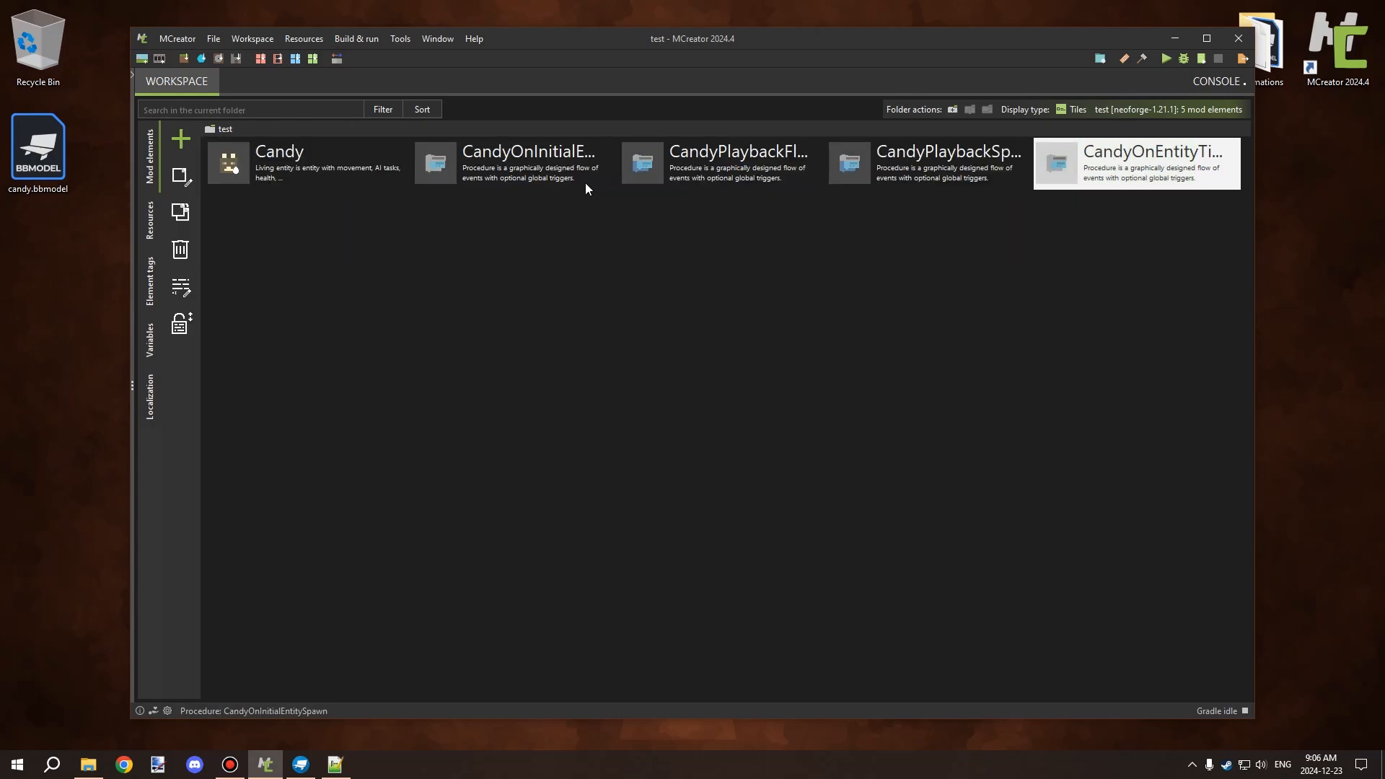
double_click(568, 174)
drag(532, 329, 584, 372)
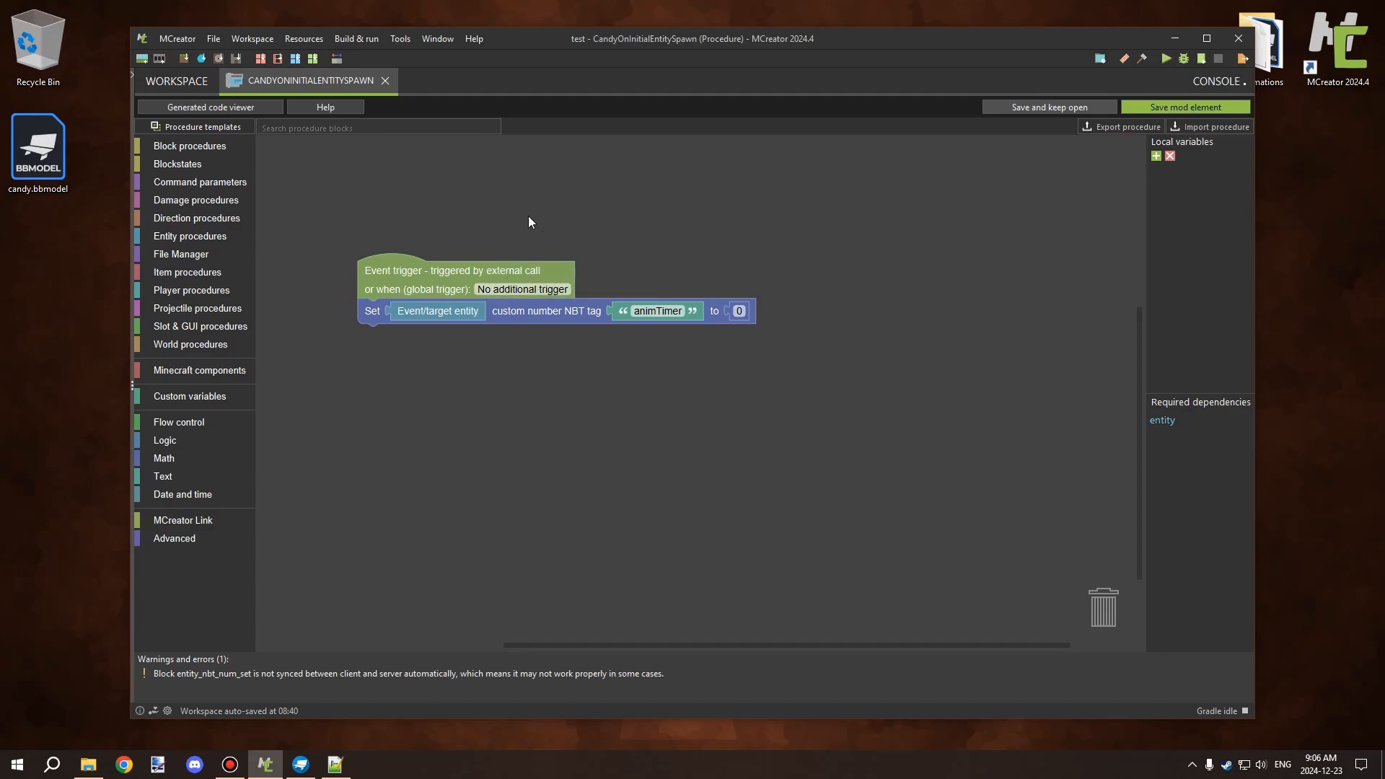
drag(517, 211, 636, 250)
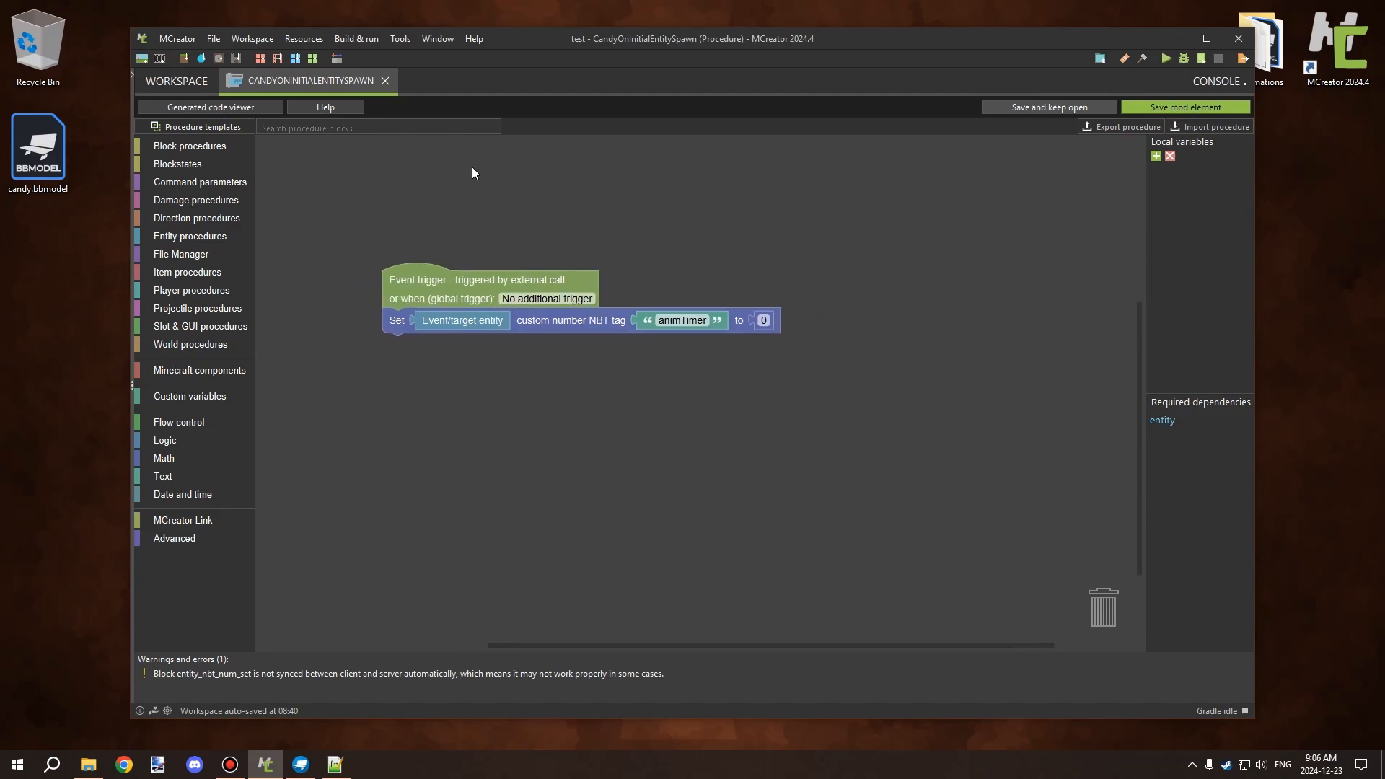
drag(937, 447, 985, 499)
drag(745, 284, 638, 238)
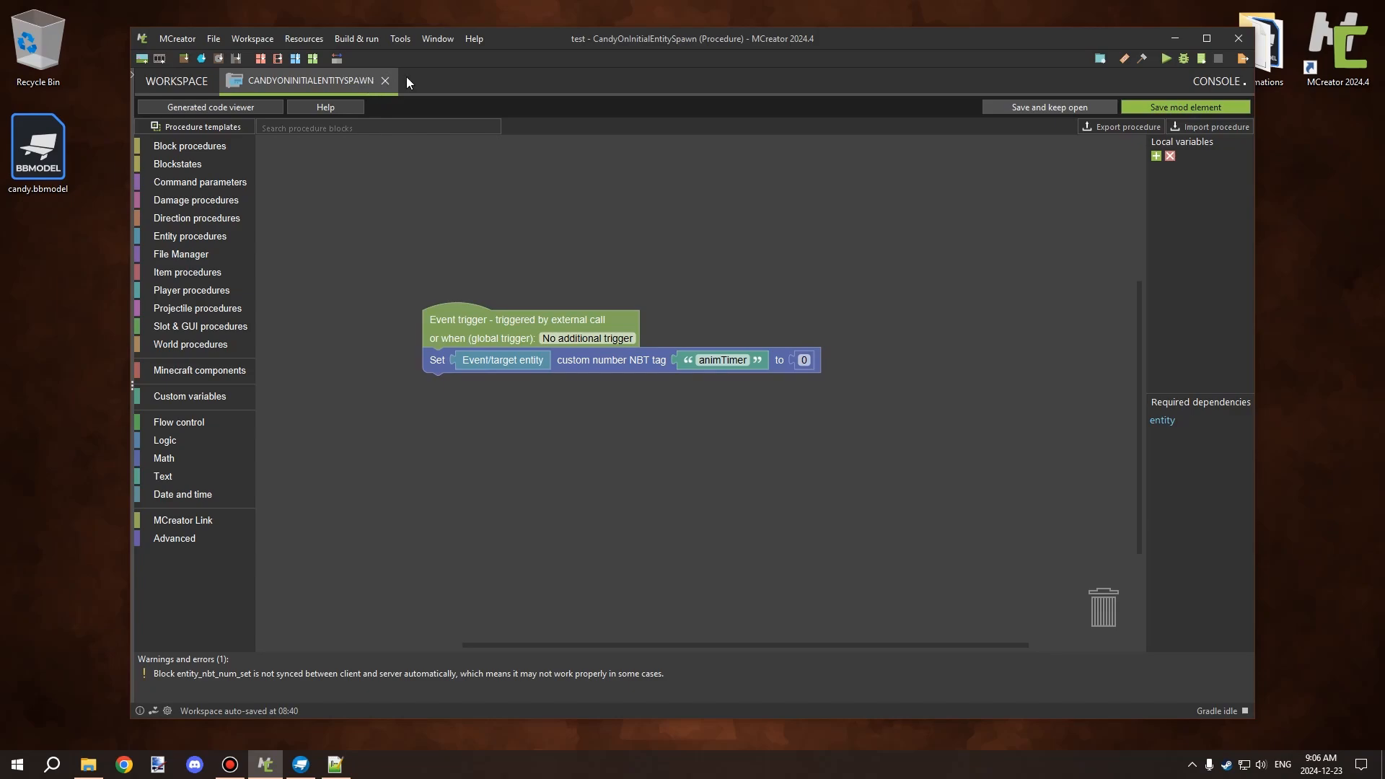
click(386, 81)
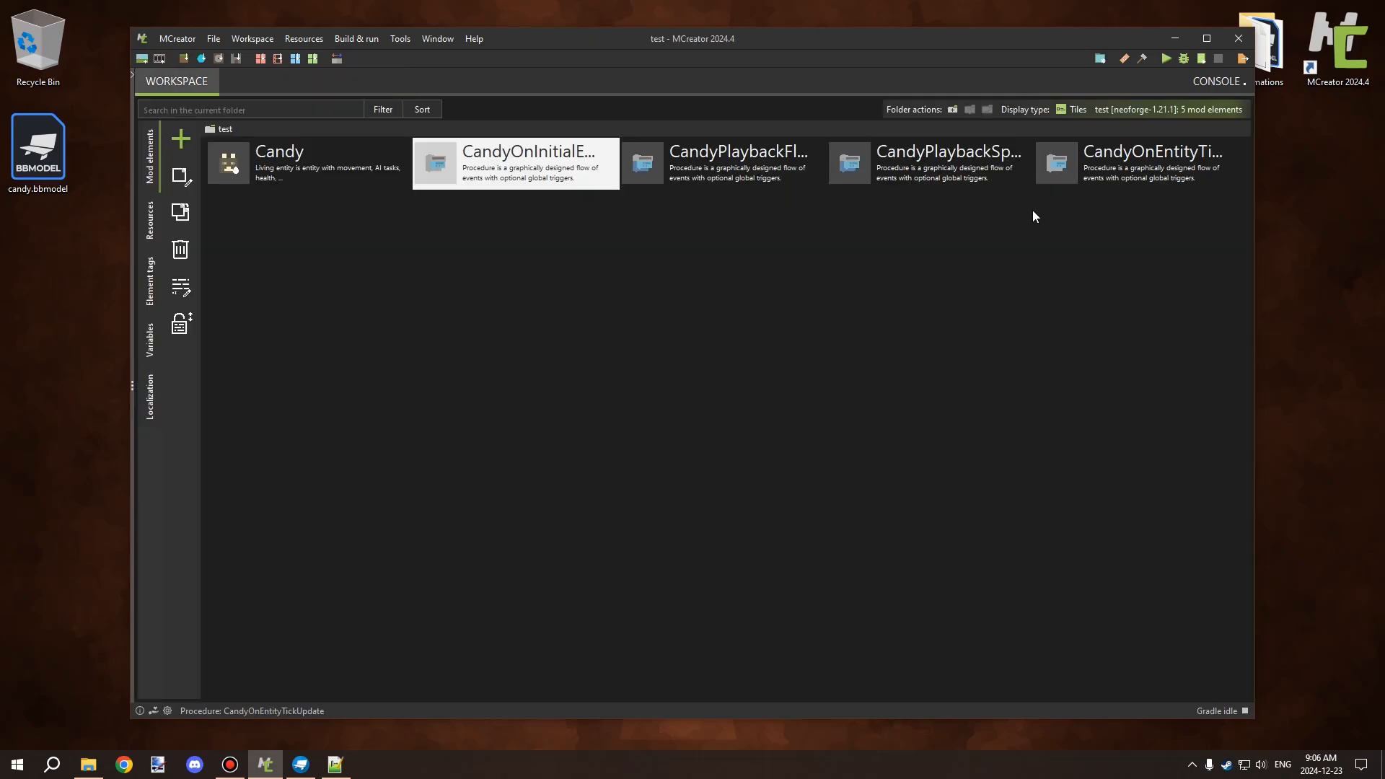
Step: Review the CandyPlaybackFloatCondition and CandyPlaybackSpinCondition procedures, closing each one after viewing it
double_click(811, 177)
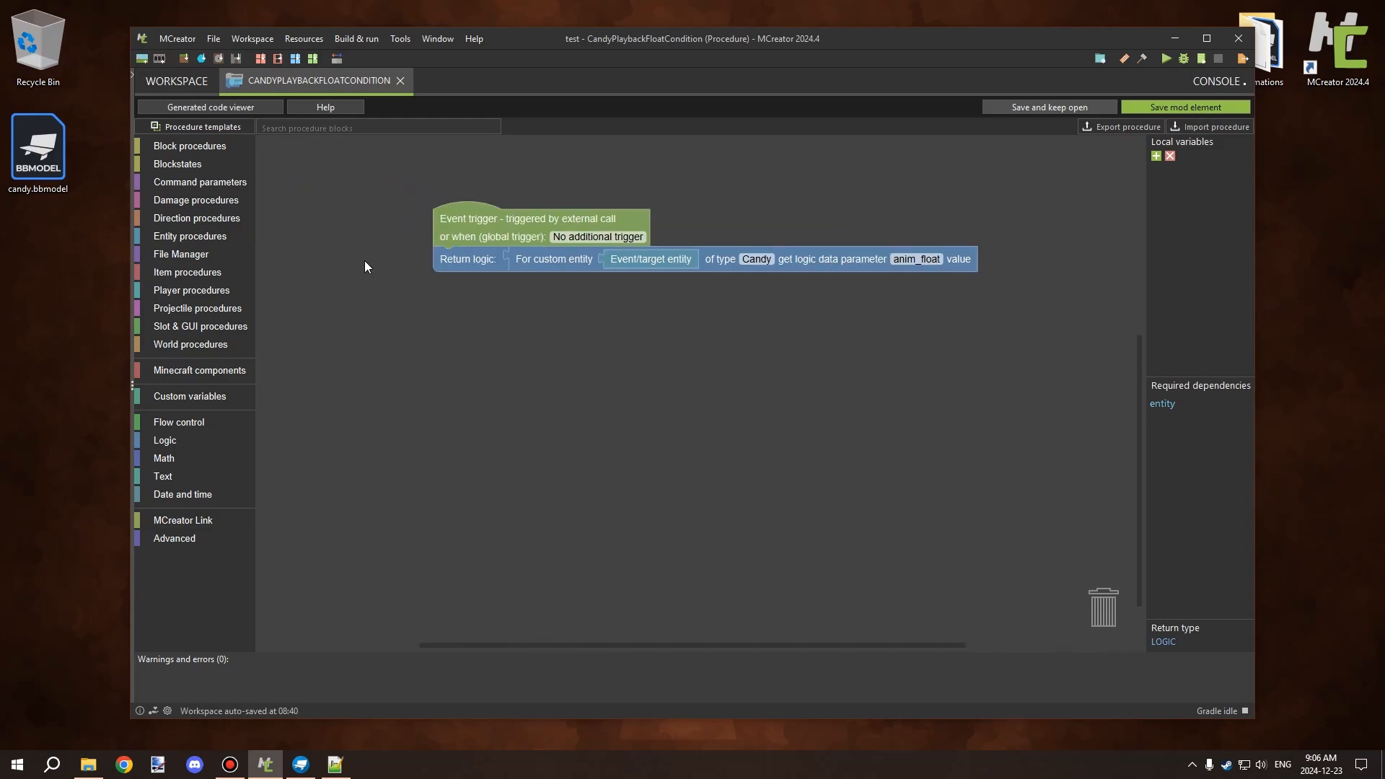
click(401, 80)
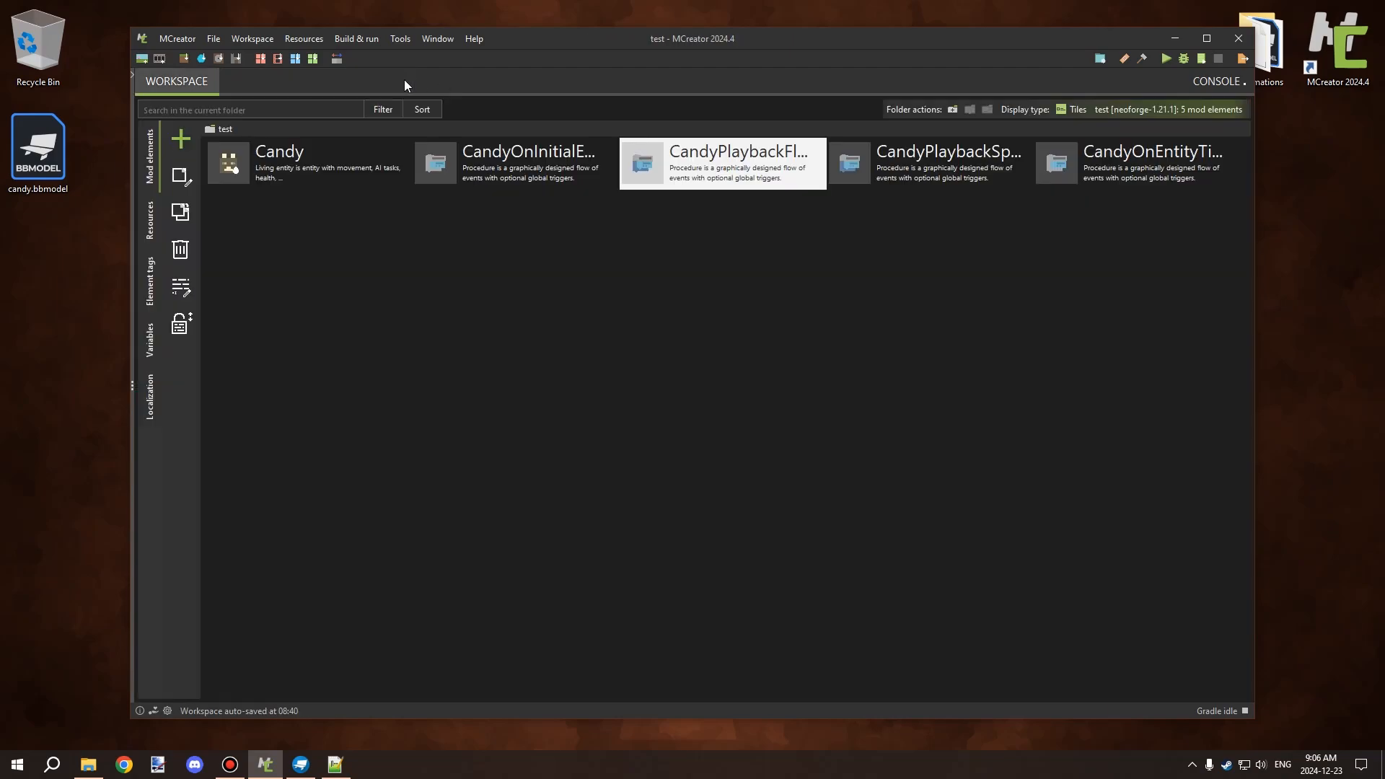
double_click(1010, 177)
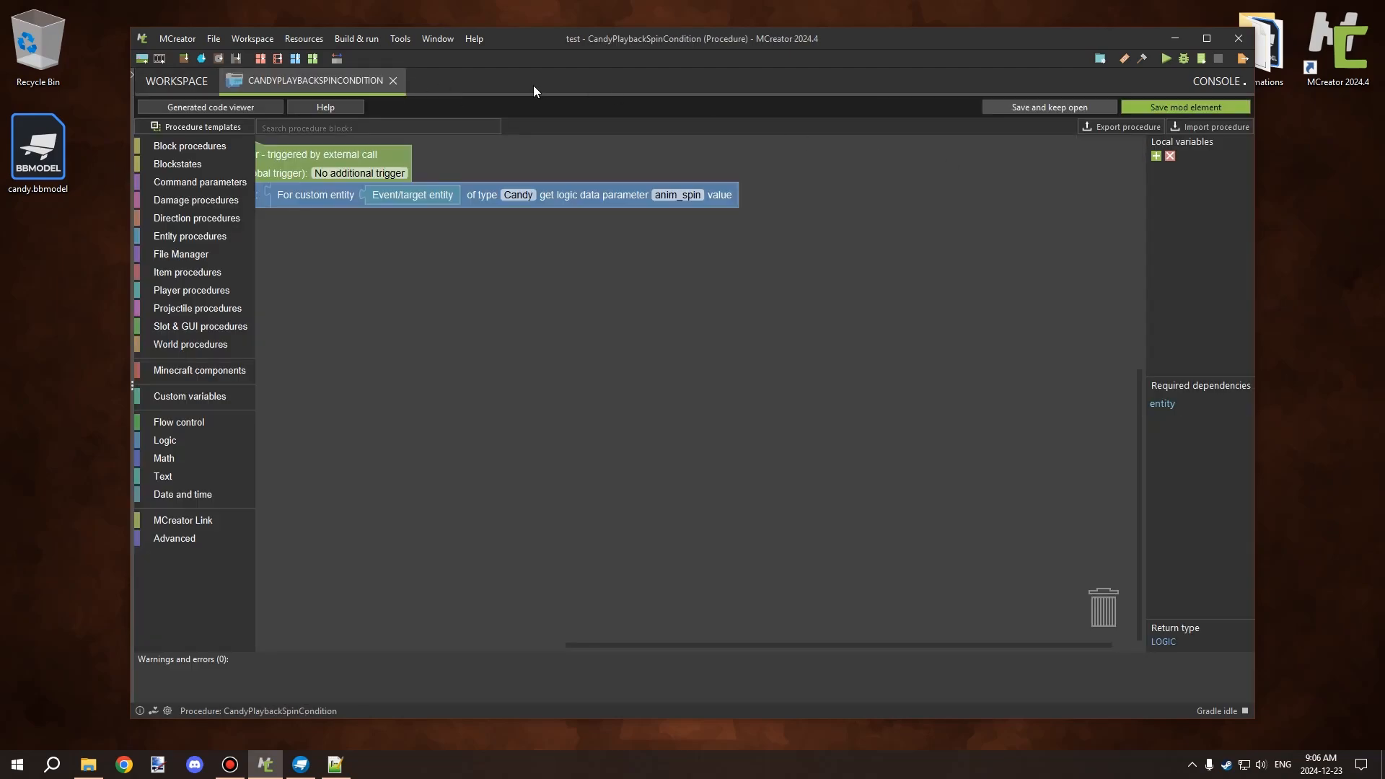
click(395, 81)
Step: Examine the blocks of the CandyOnEntityTickUpdate procedure, maximize the window, and close the procedure
double_click(1130, 158)
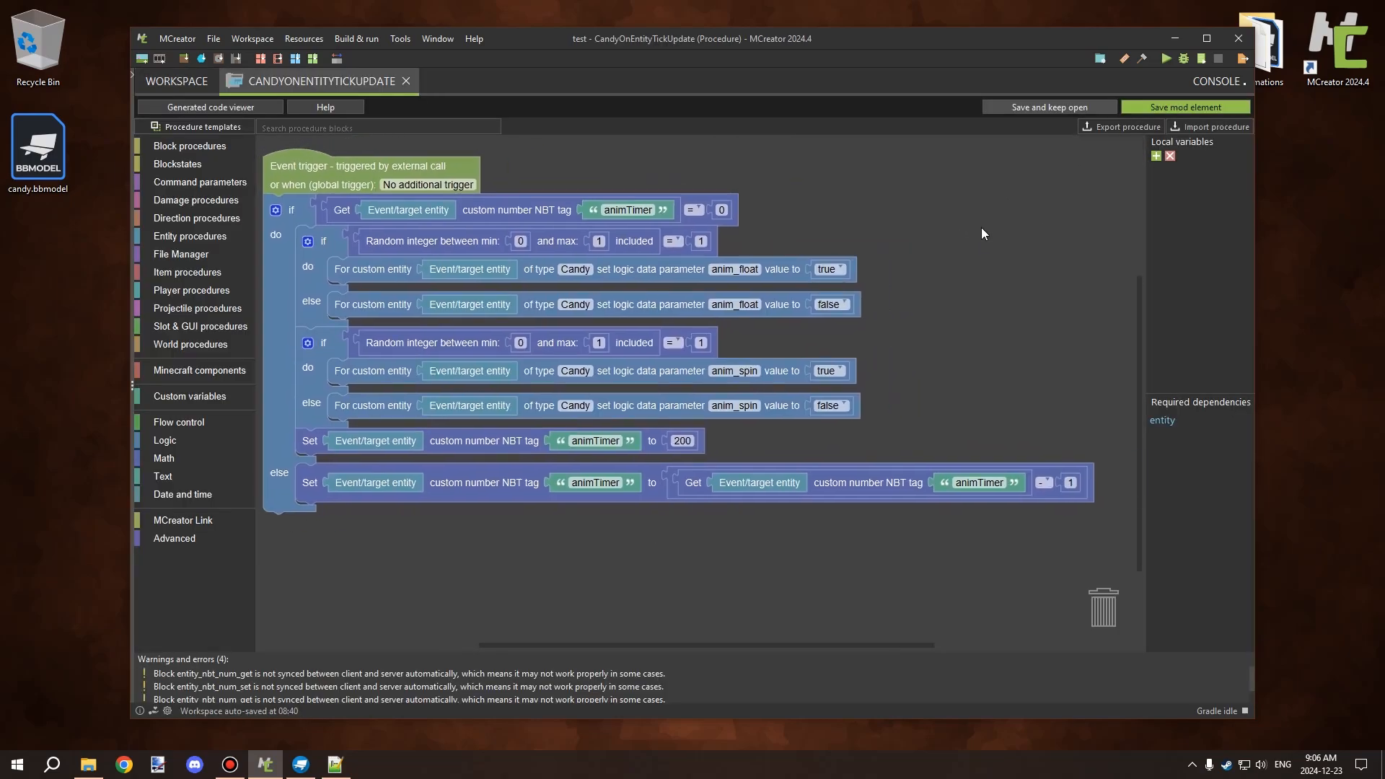
scroll(964, 234, up, 1)
mouse_move(967, 234)
mouse_down()
mouse_move(997, 239)
mouse_move(970, 241)
mouse_up()
scroll(994, 235, down, 2)
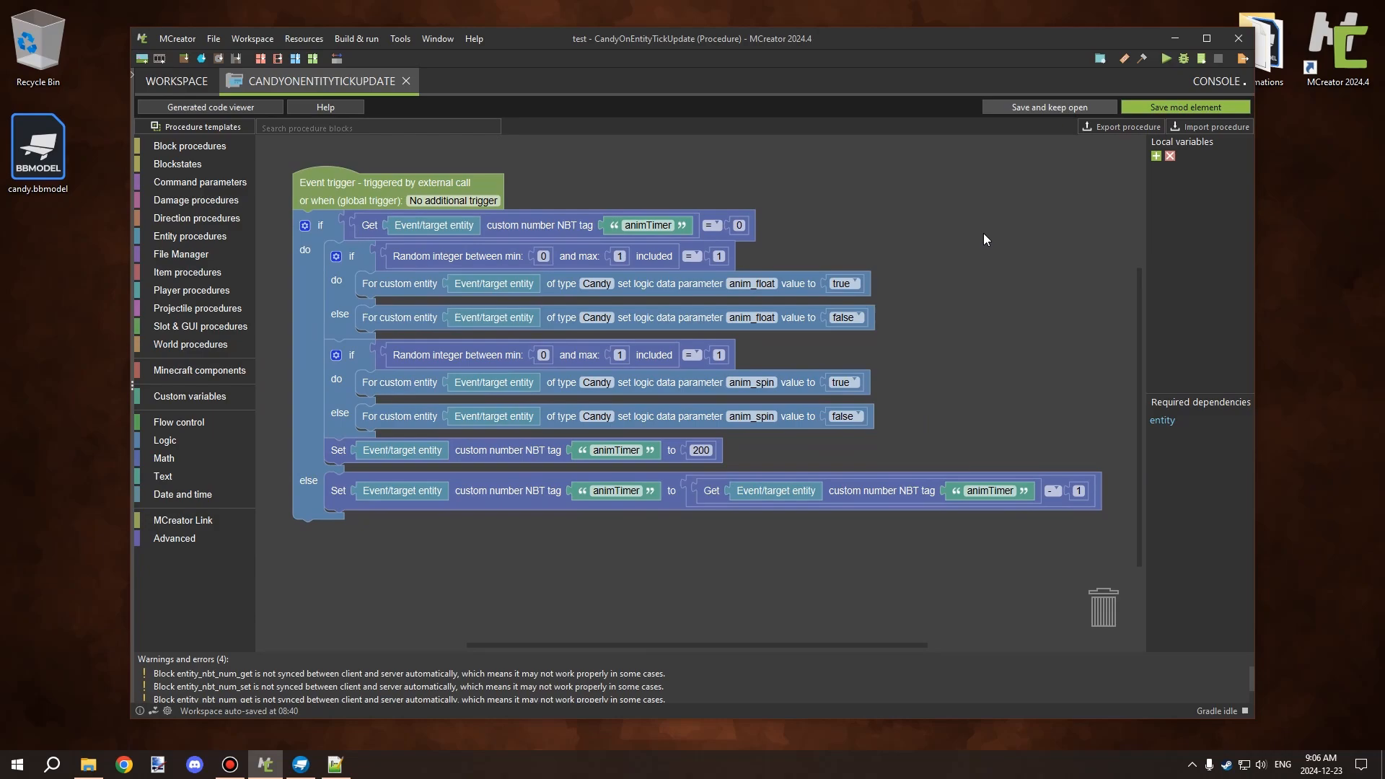
drag(804, 215, 850, 223)
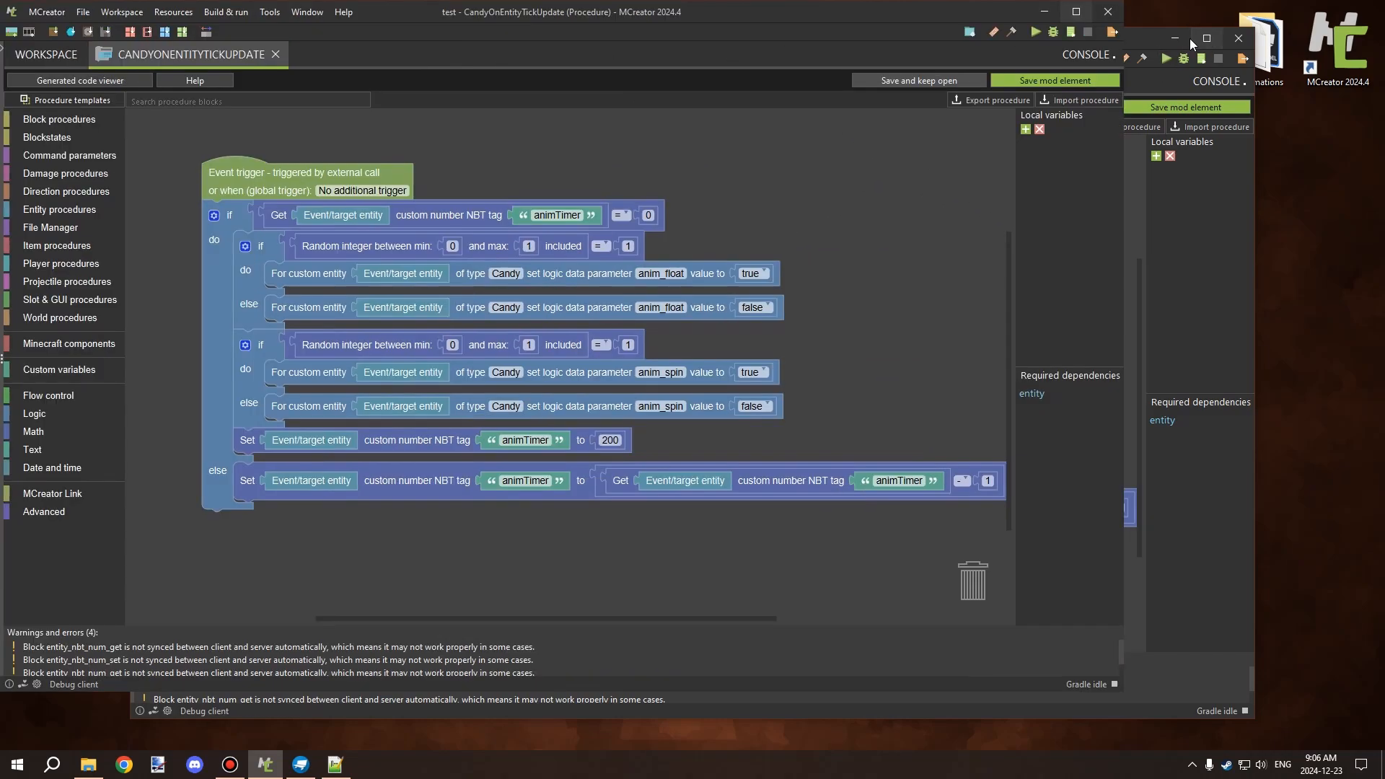
click(1206, 38)
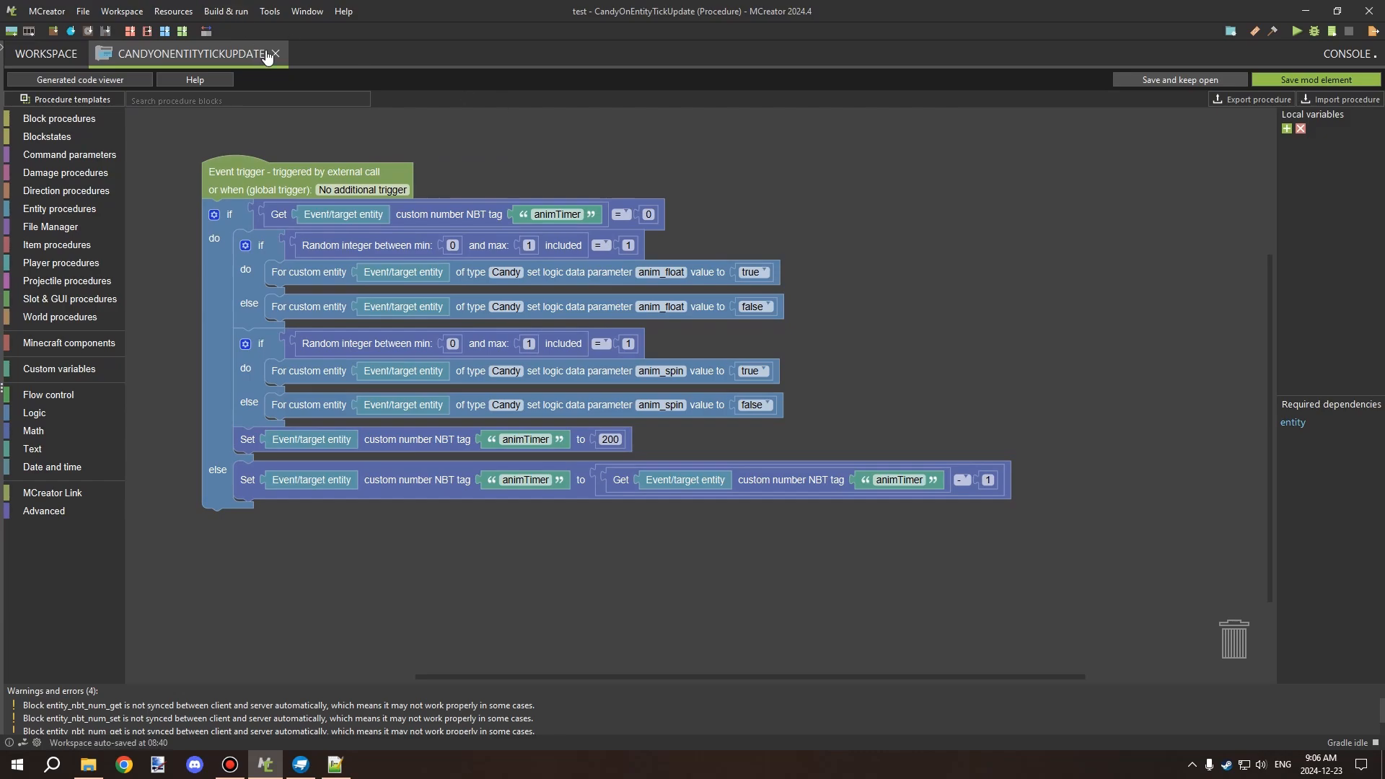
click(274, 53)
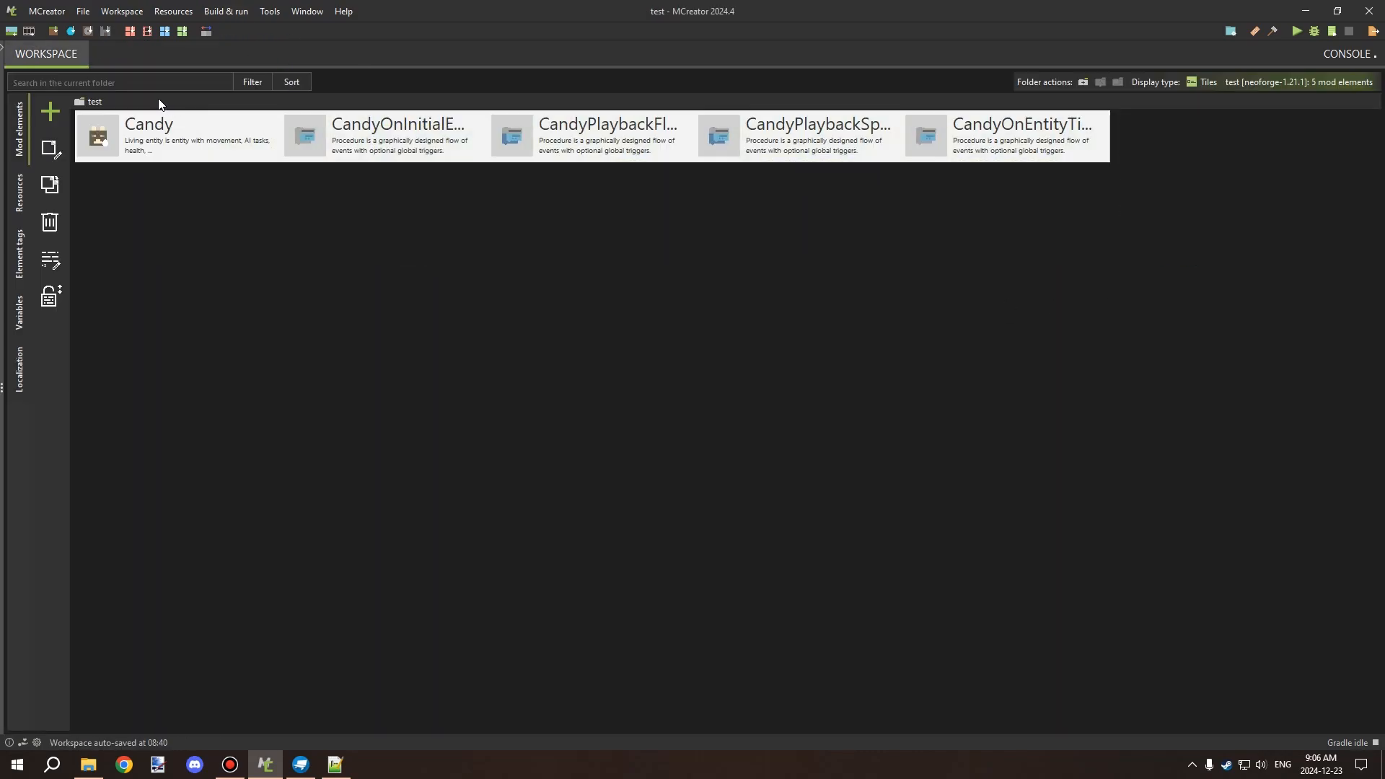
Step: Delete the Candy living entity and all four of its procedures from the workspace's mod elements
right_click(210, 122)
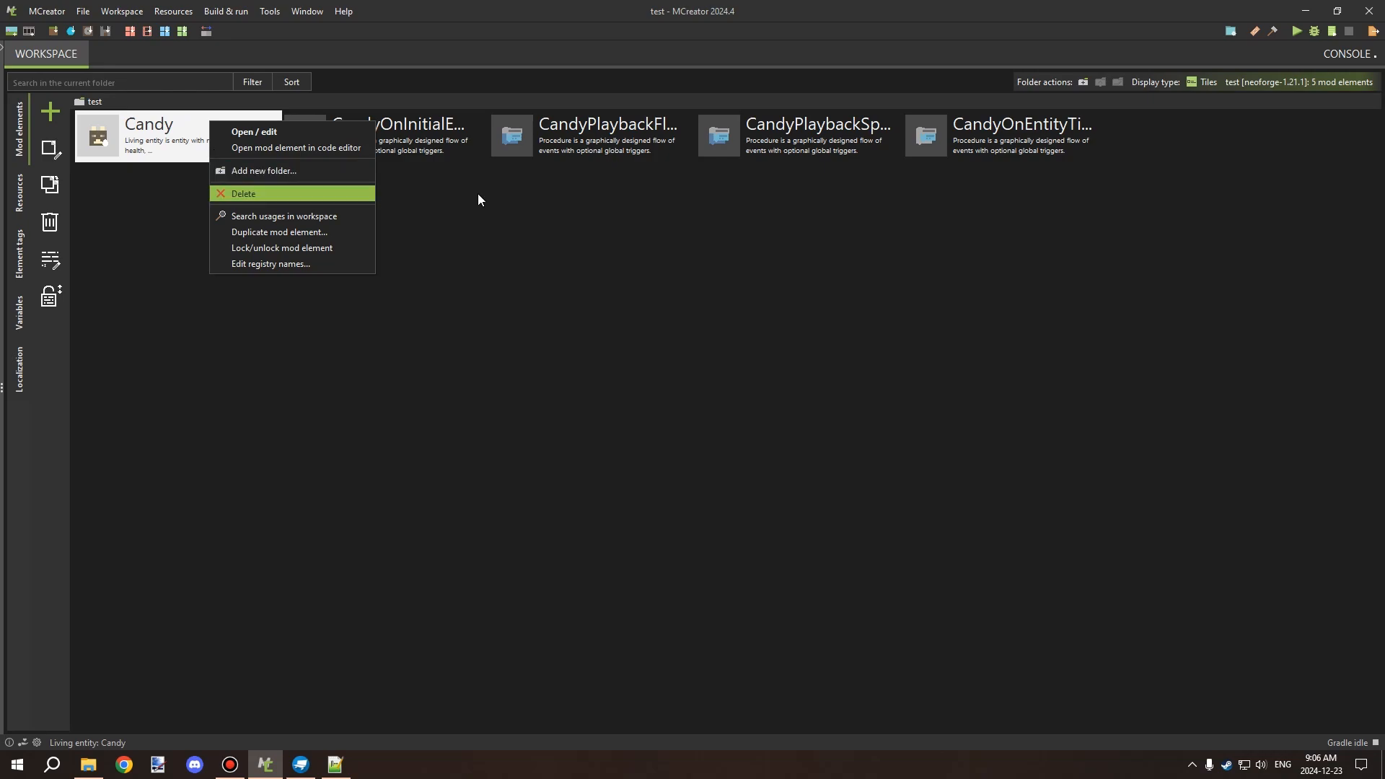
click(952, 182)
drag(1183, 202, 141, 64)
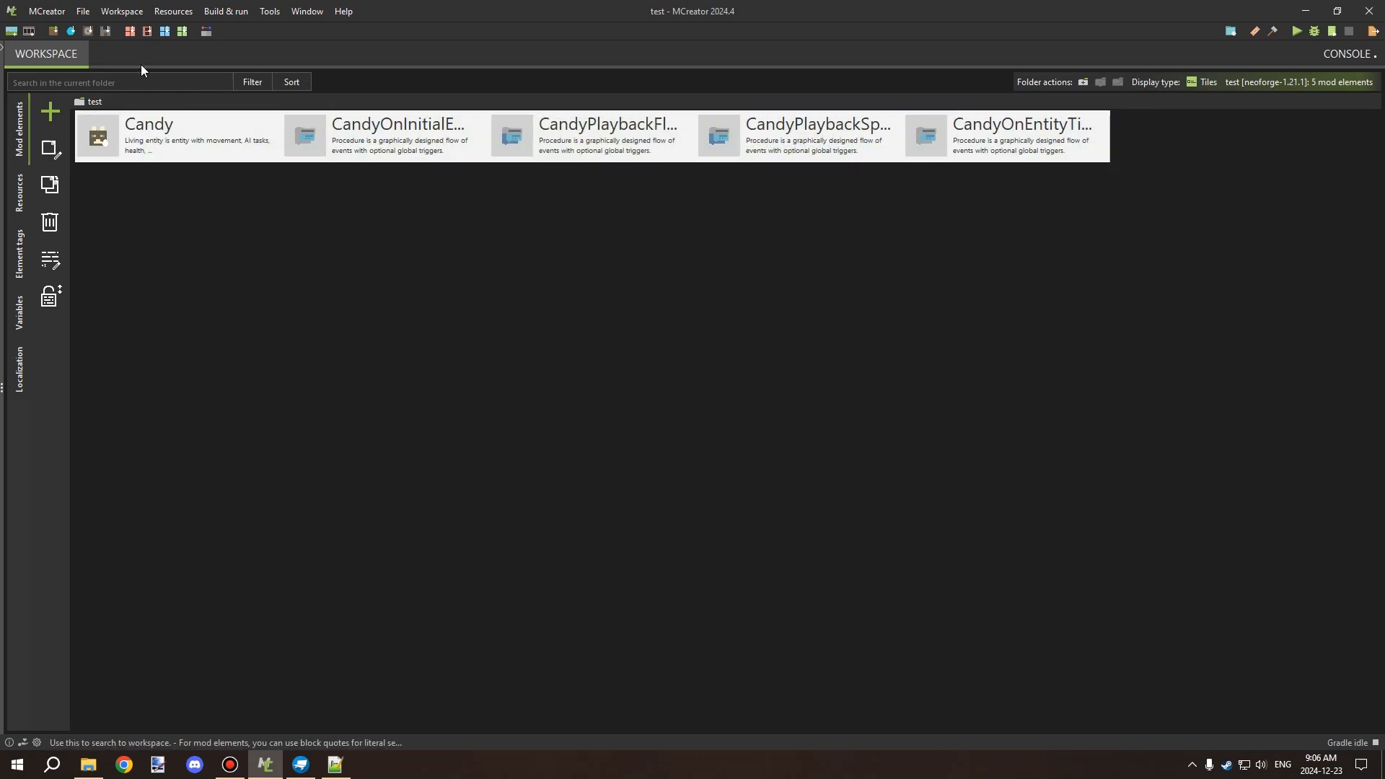
click(50, 223)
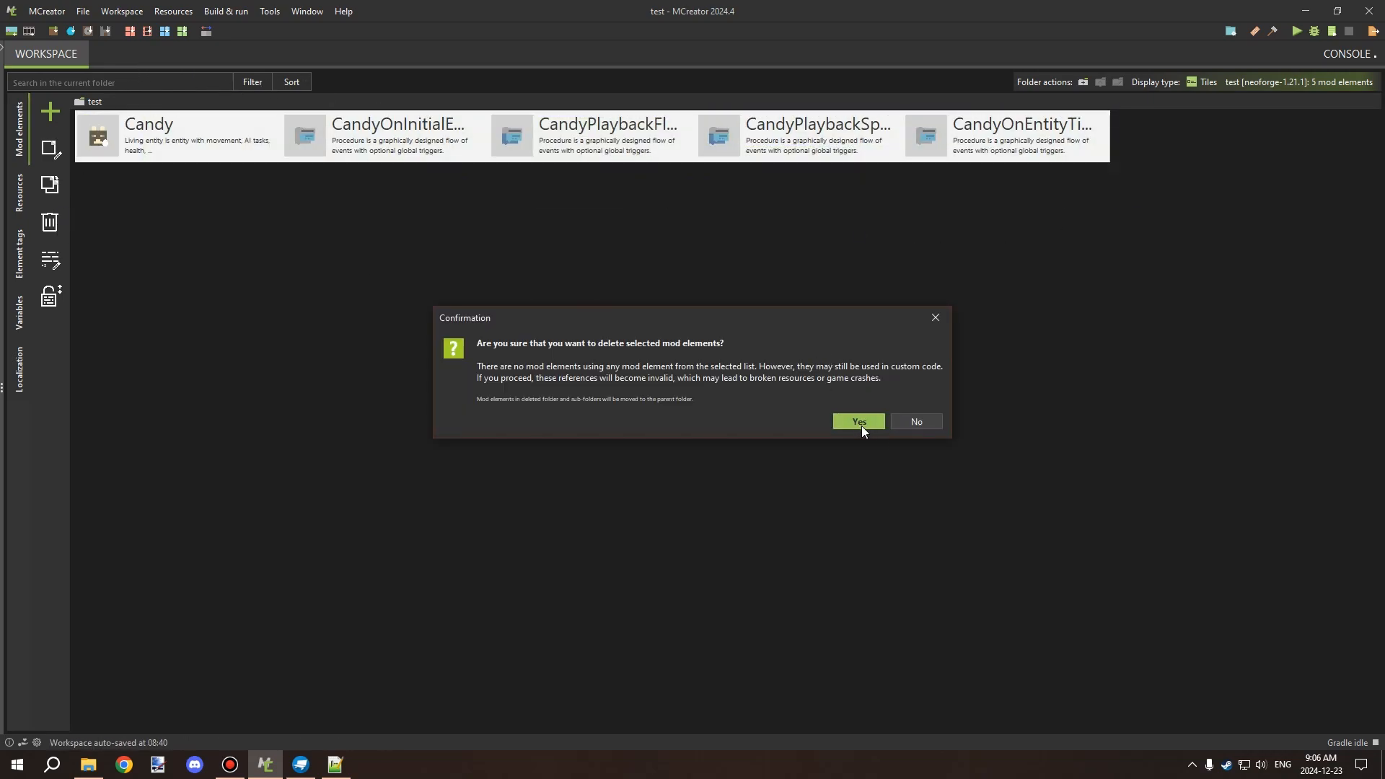
click(861, 423)
Step: Delete the Modelcandy 3D model from the workspace resources
click(31, 203)
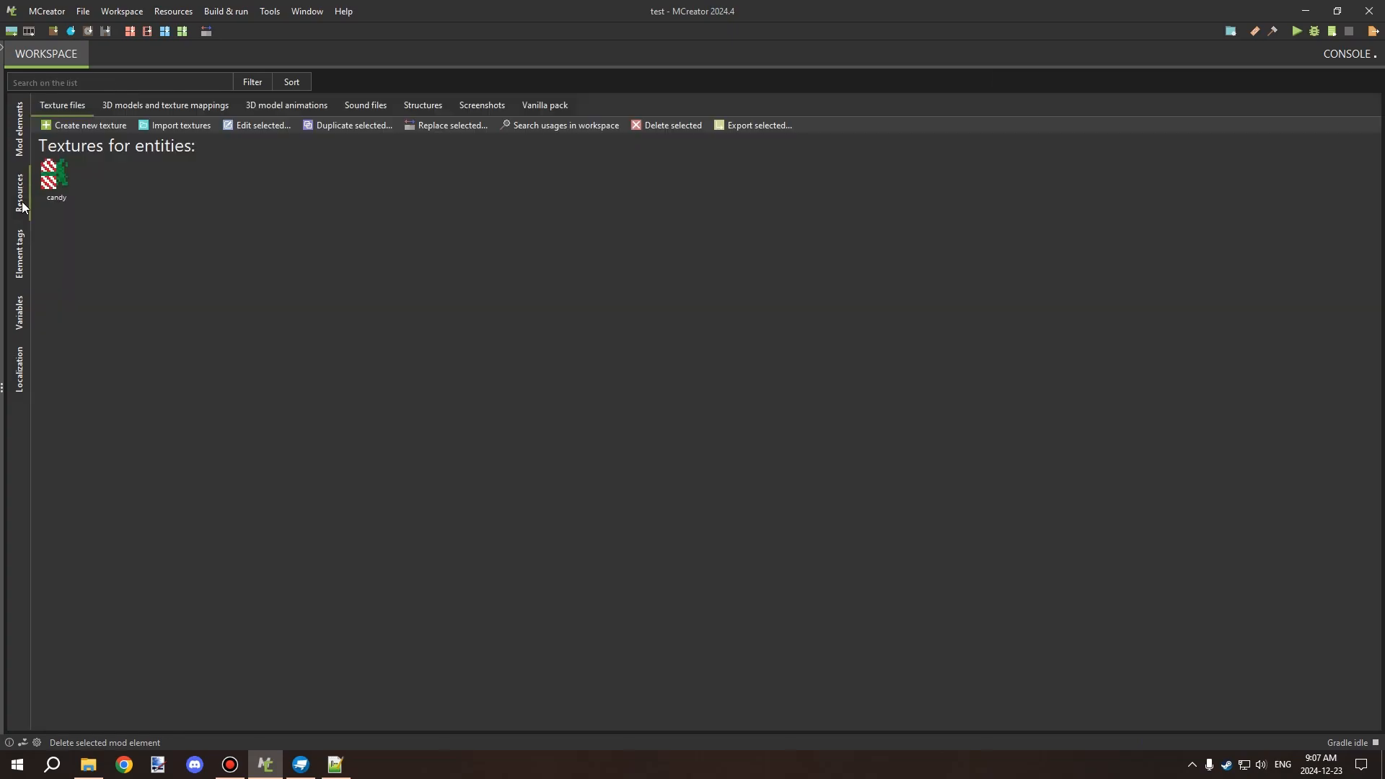
click(163, 108)
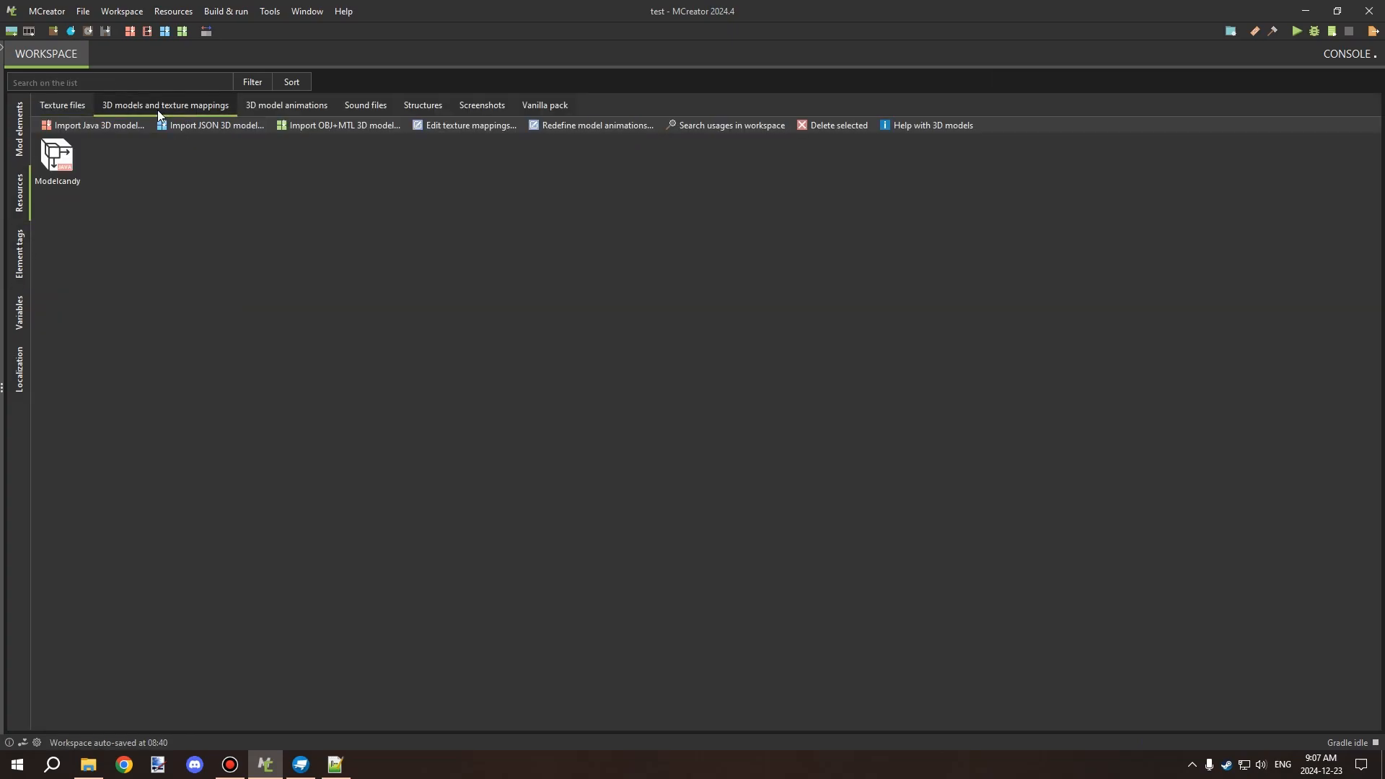
click(855, 127)
click(845, 411)
Step: Delete both existing candy float and spin 3D model animations from the workspace resources
click(269, 98)
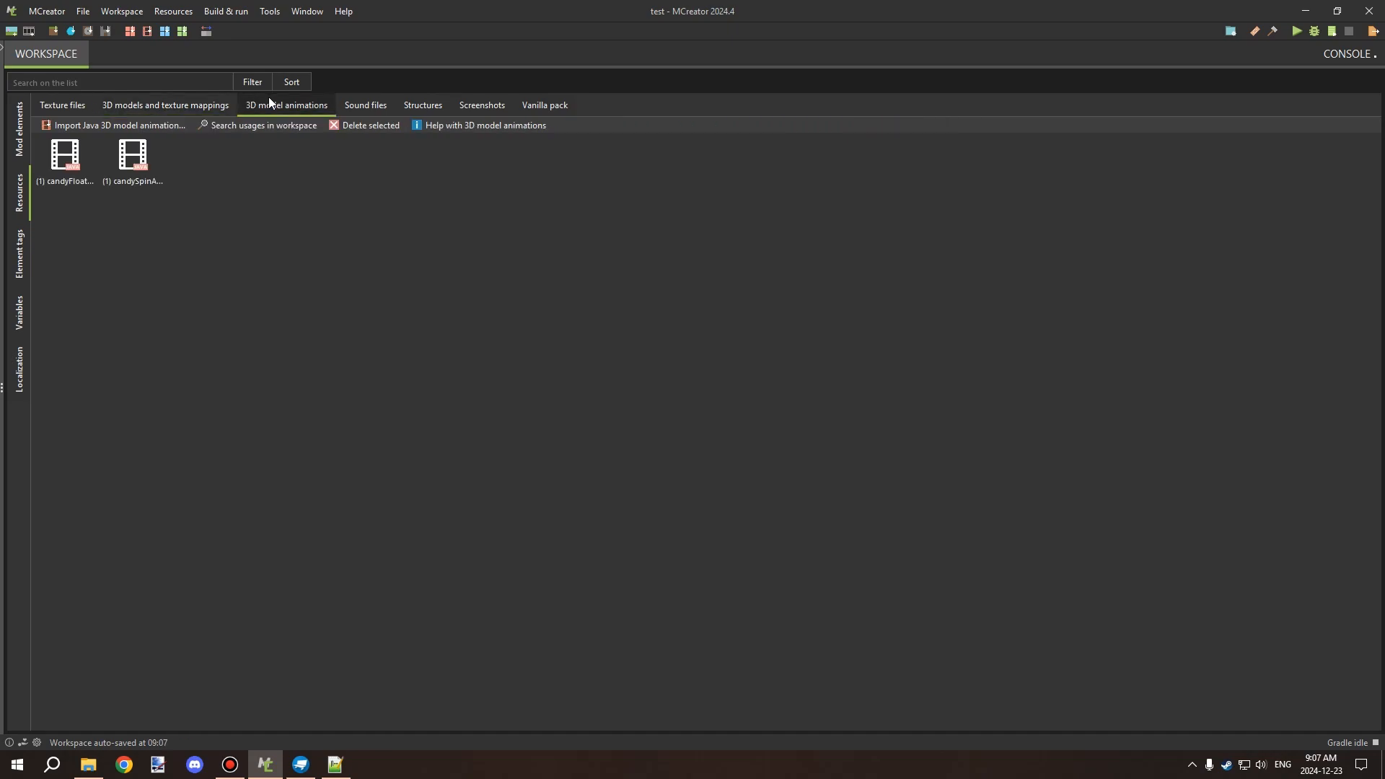
drag(247, 206, 62, 134)
click(372, 126)
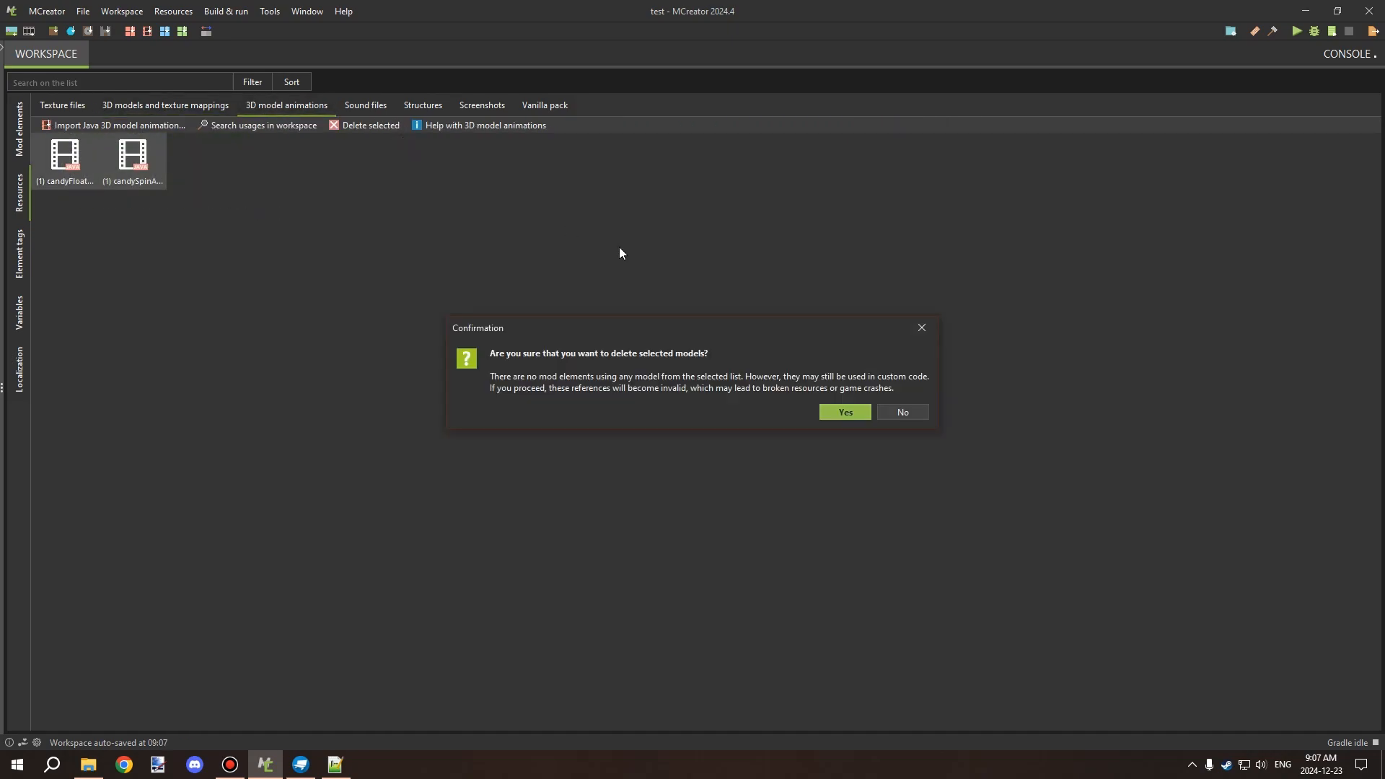
click(851, 417)
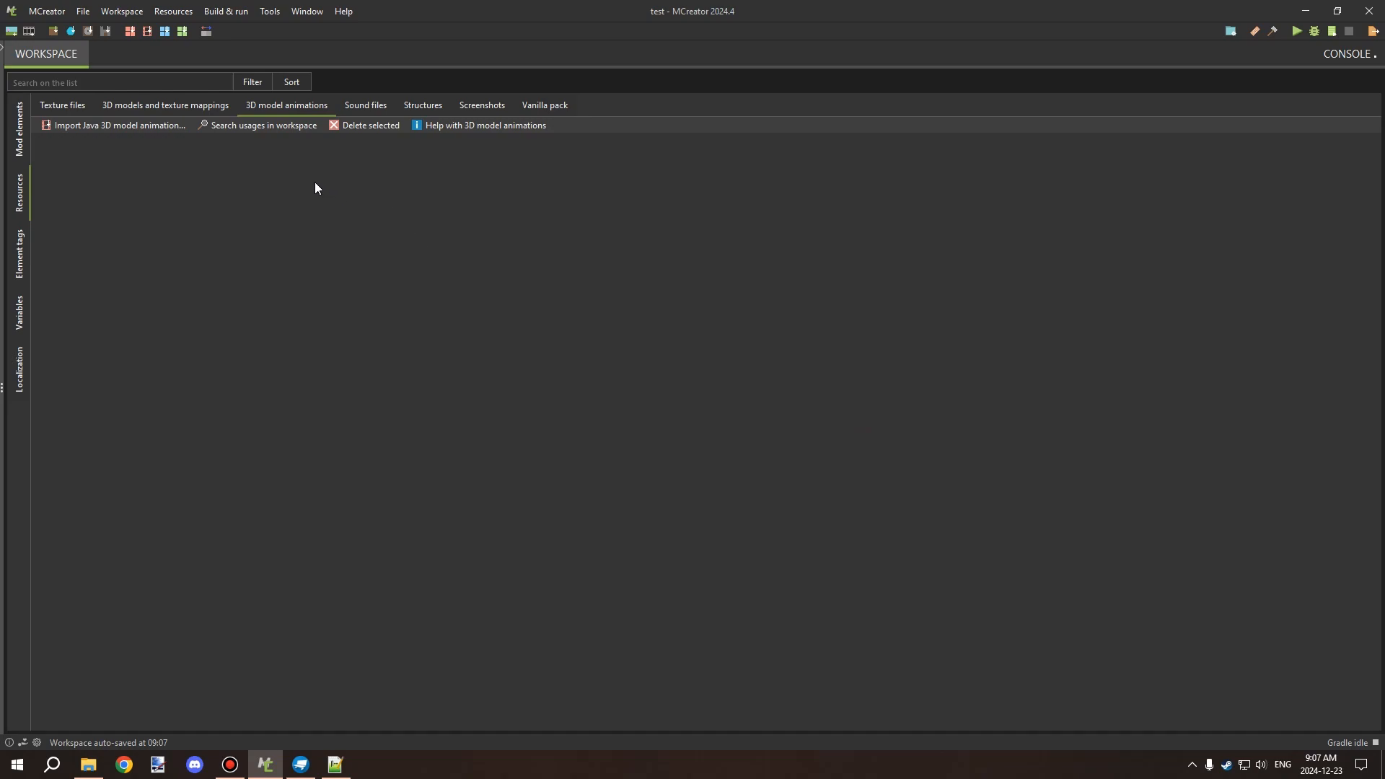
Step: Check the workspace's texture and 3D model lists, and import candy_animfloat.java from the desktop as a Java 3D model animation
click(159, 105)
click(92, 105)
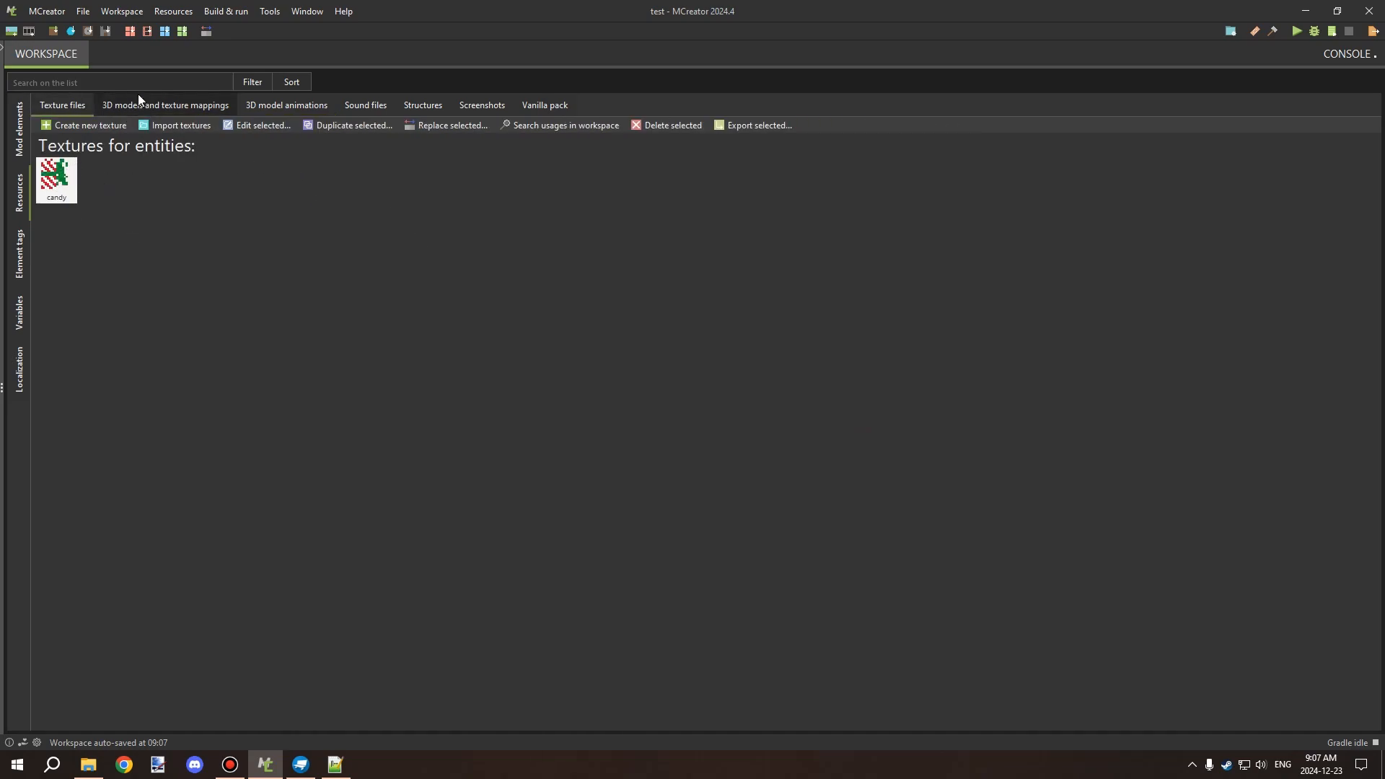
click(172, 108)
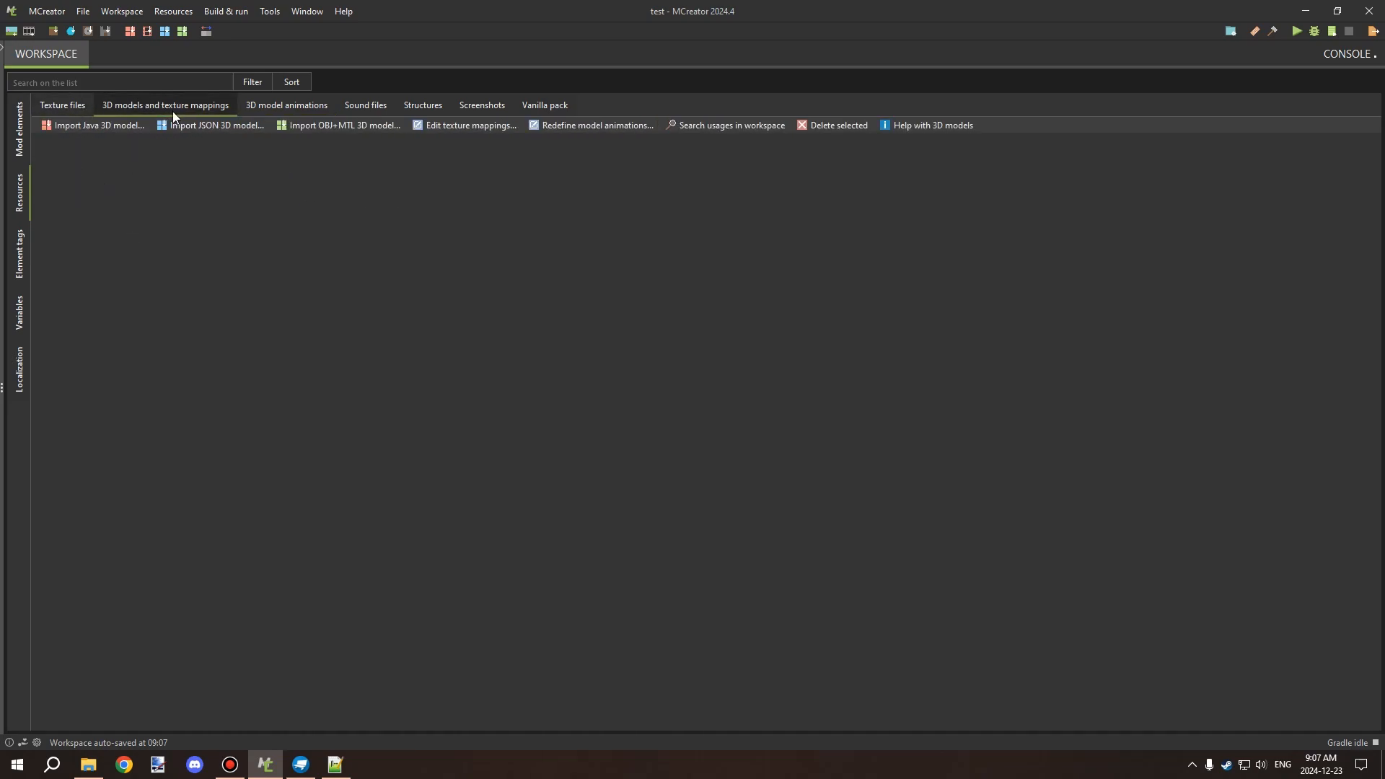
click(305, 108)
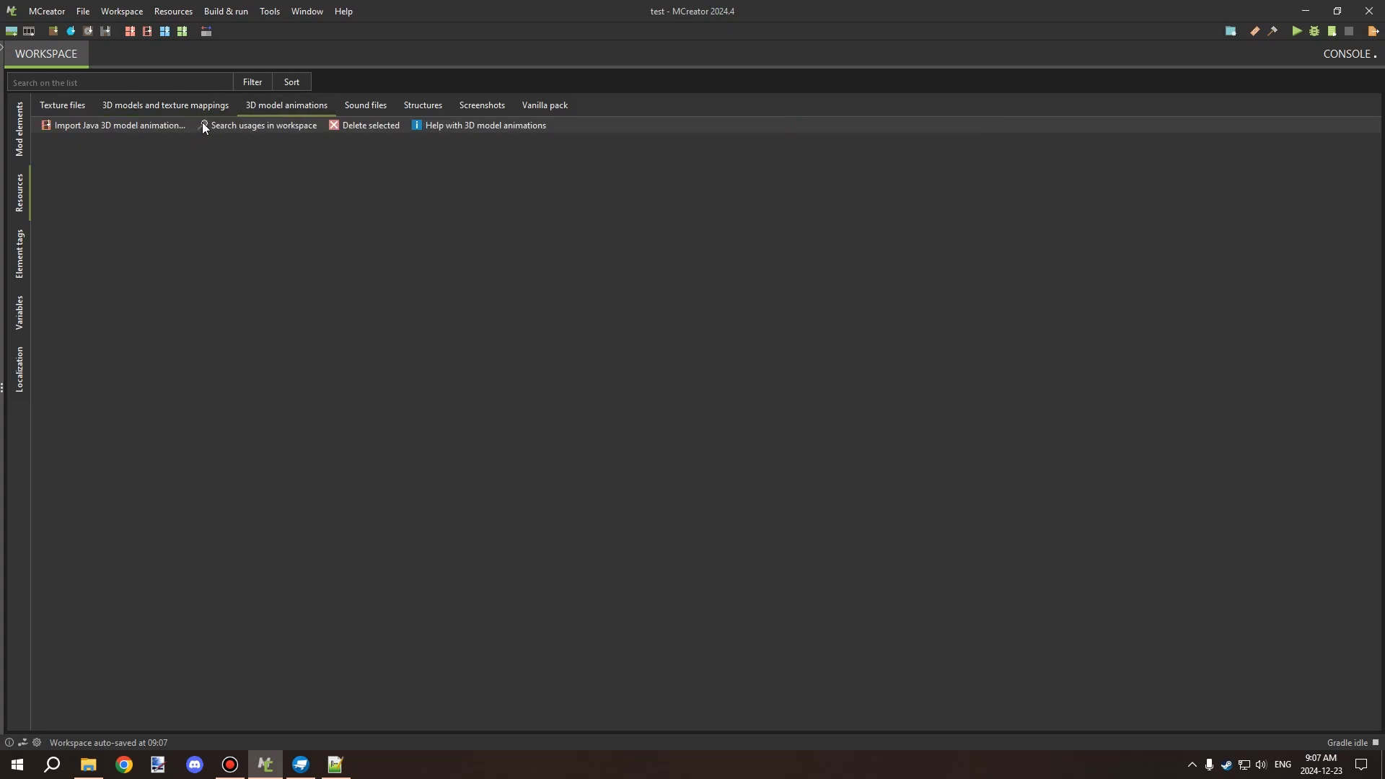
click(136, 124)
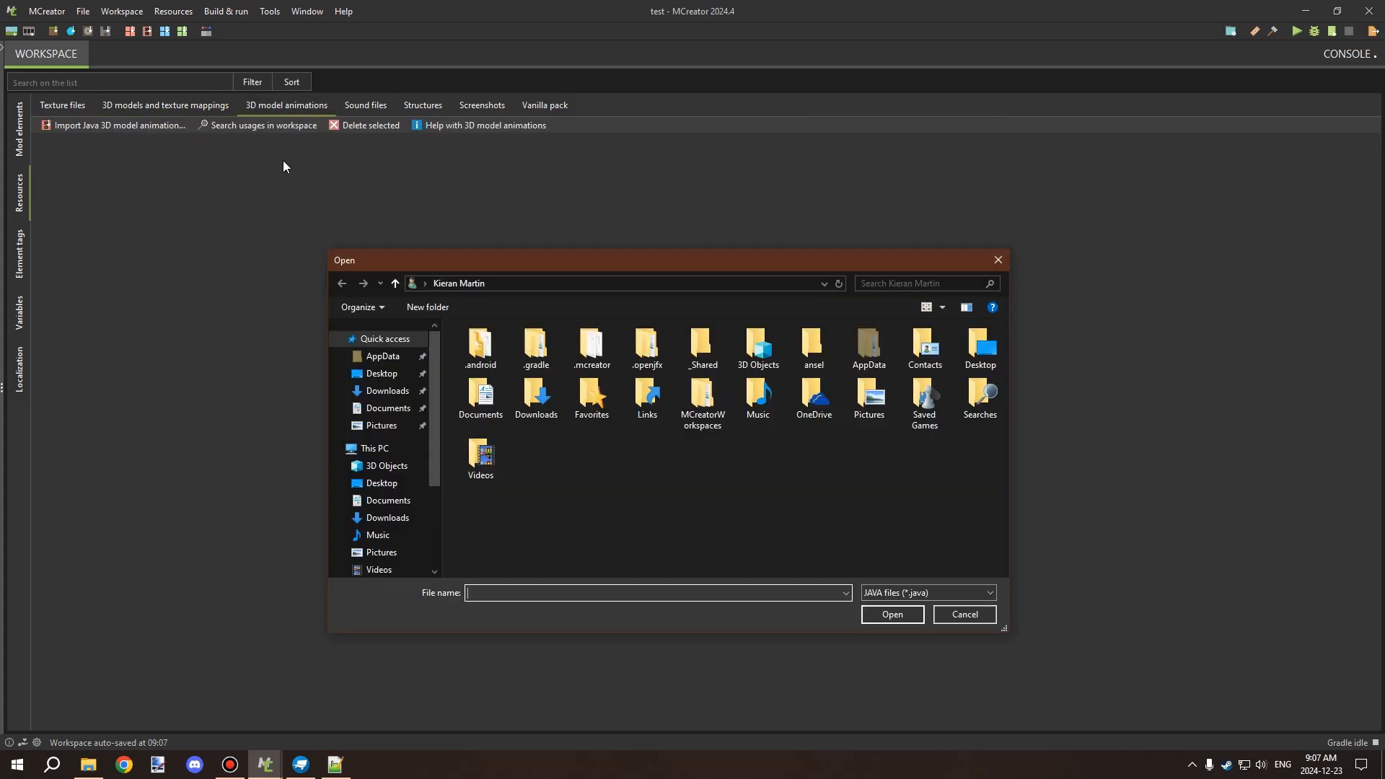
click(384, 375)
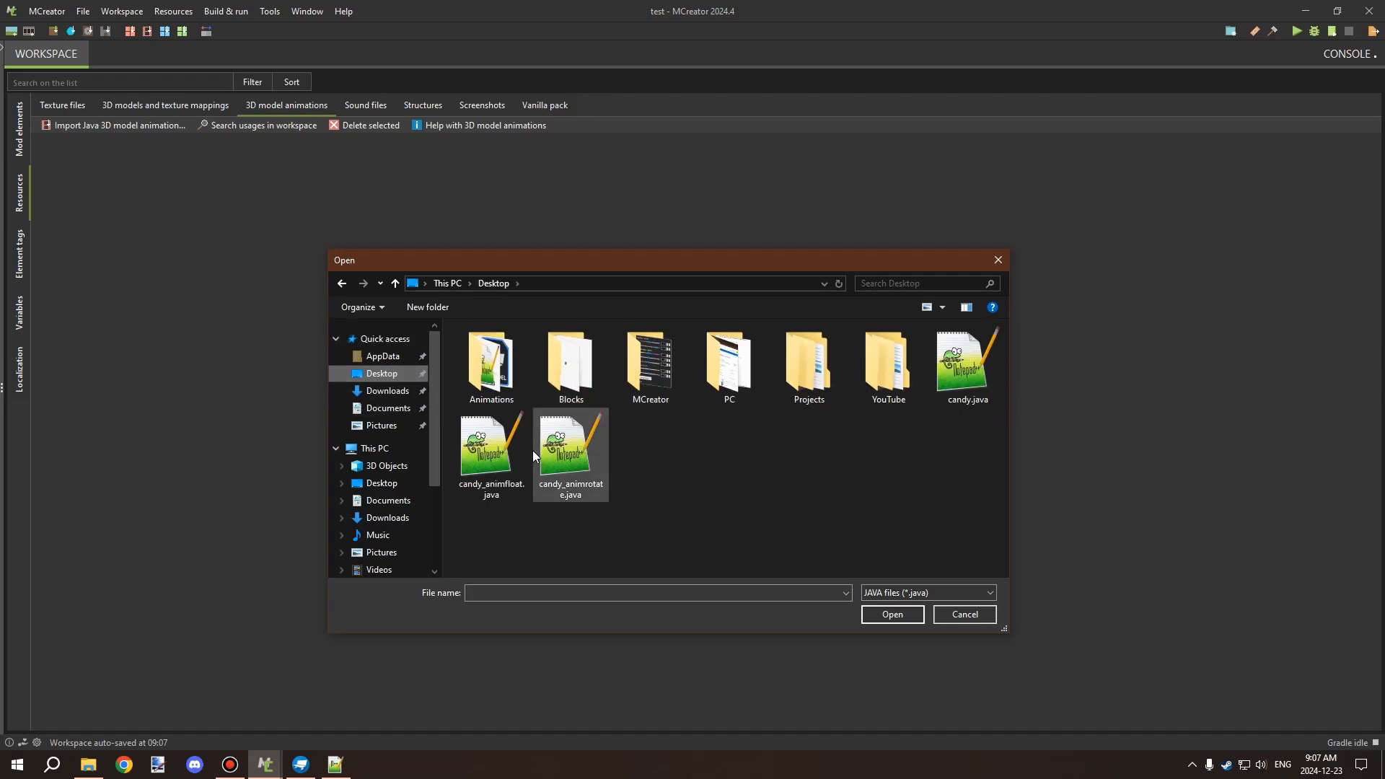
click(491, 445)
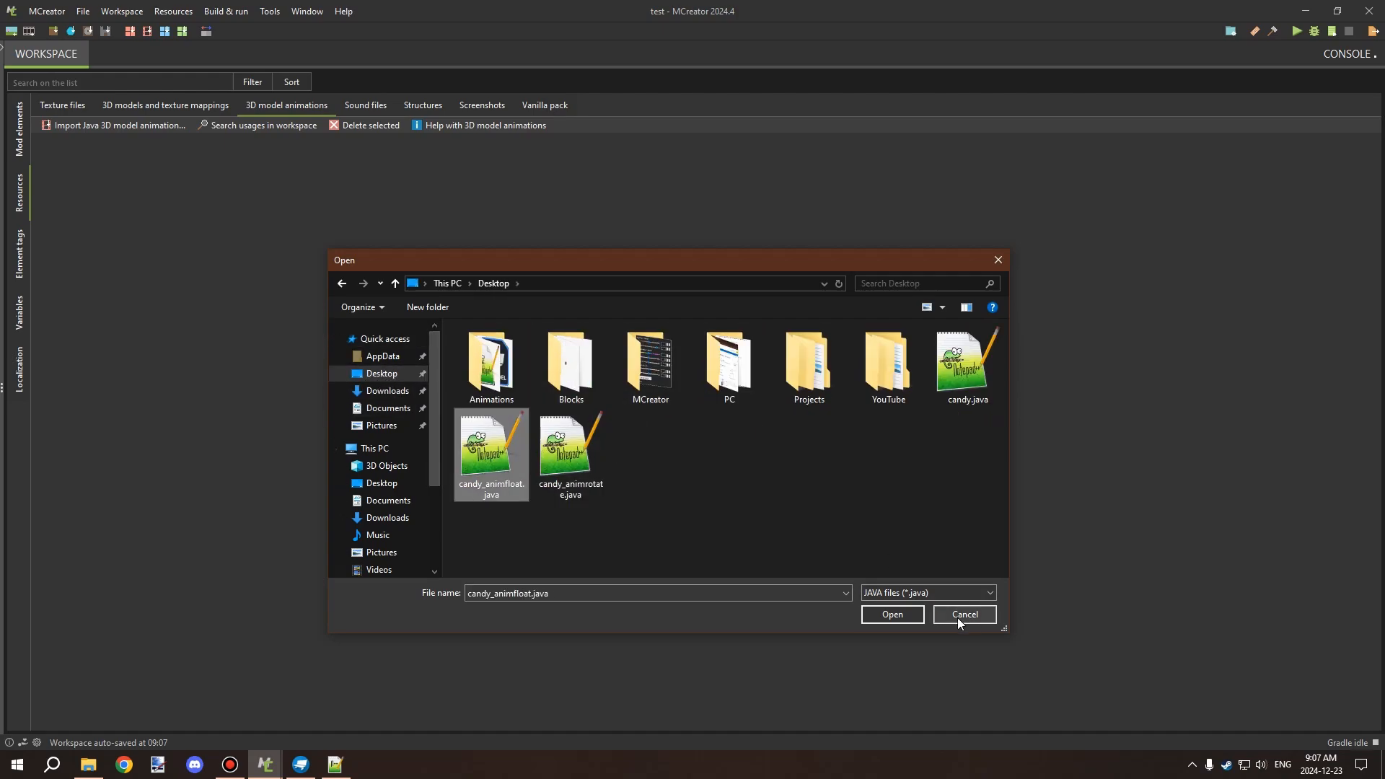
click(915, 615)
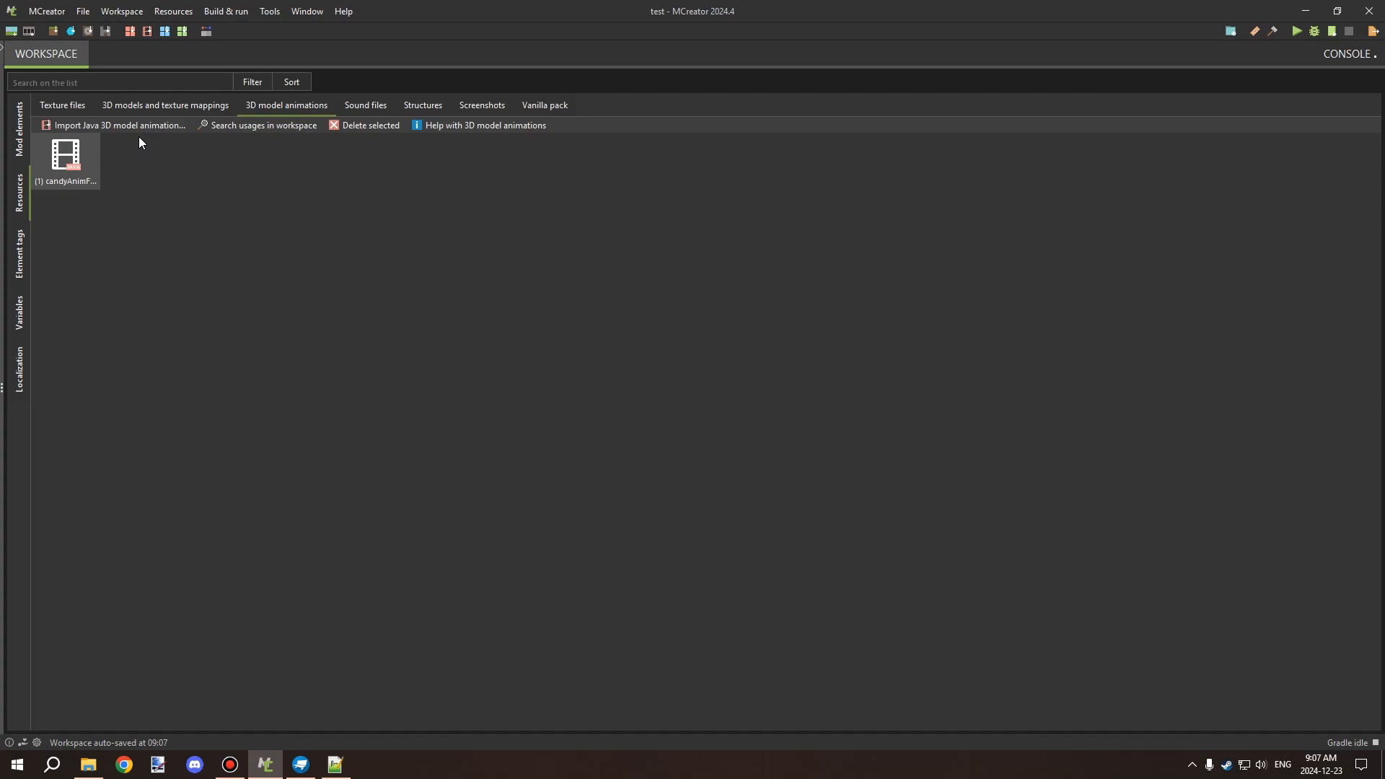
Step: Import candy_animrotate.java from the desktop as a second Java 3D model animation and check its entry
click(159, 127)
click(570, 451)
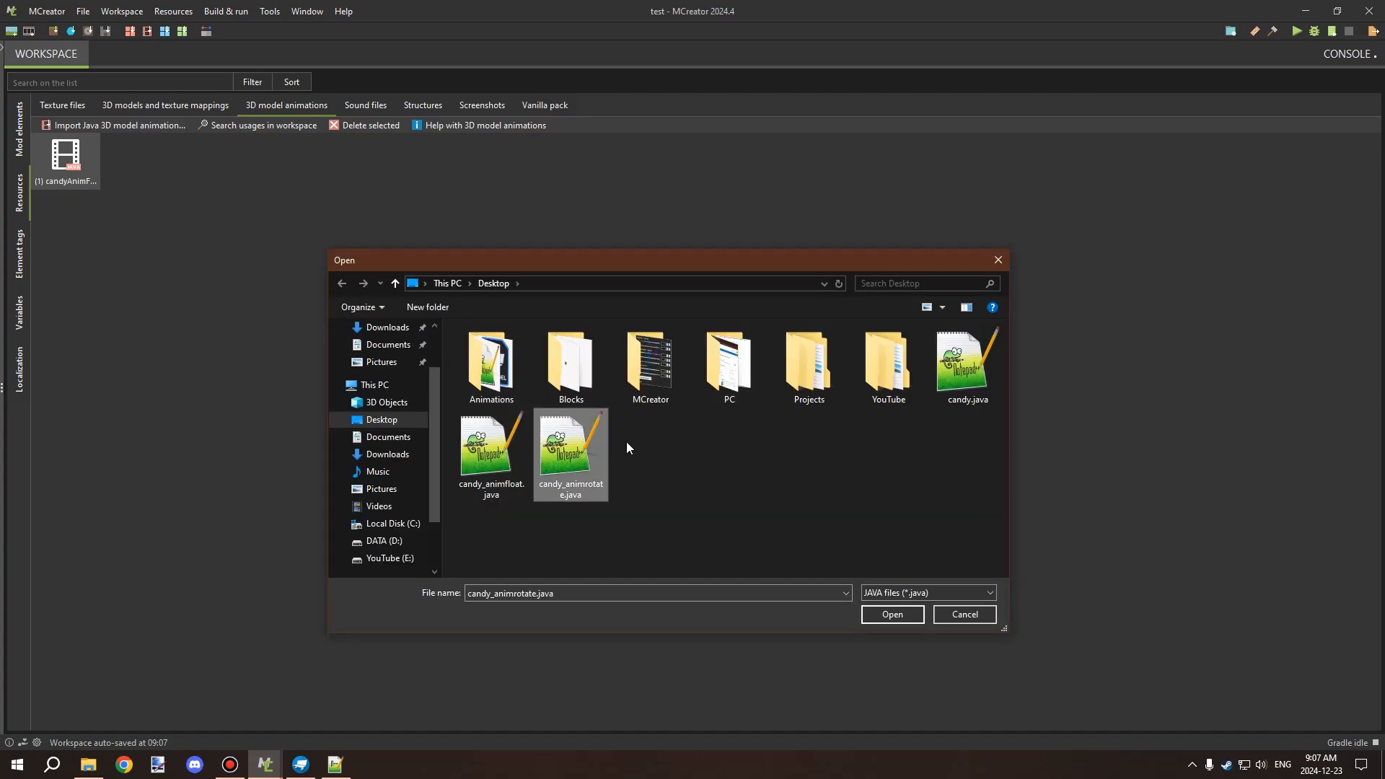
click(891, 618)
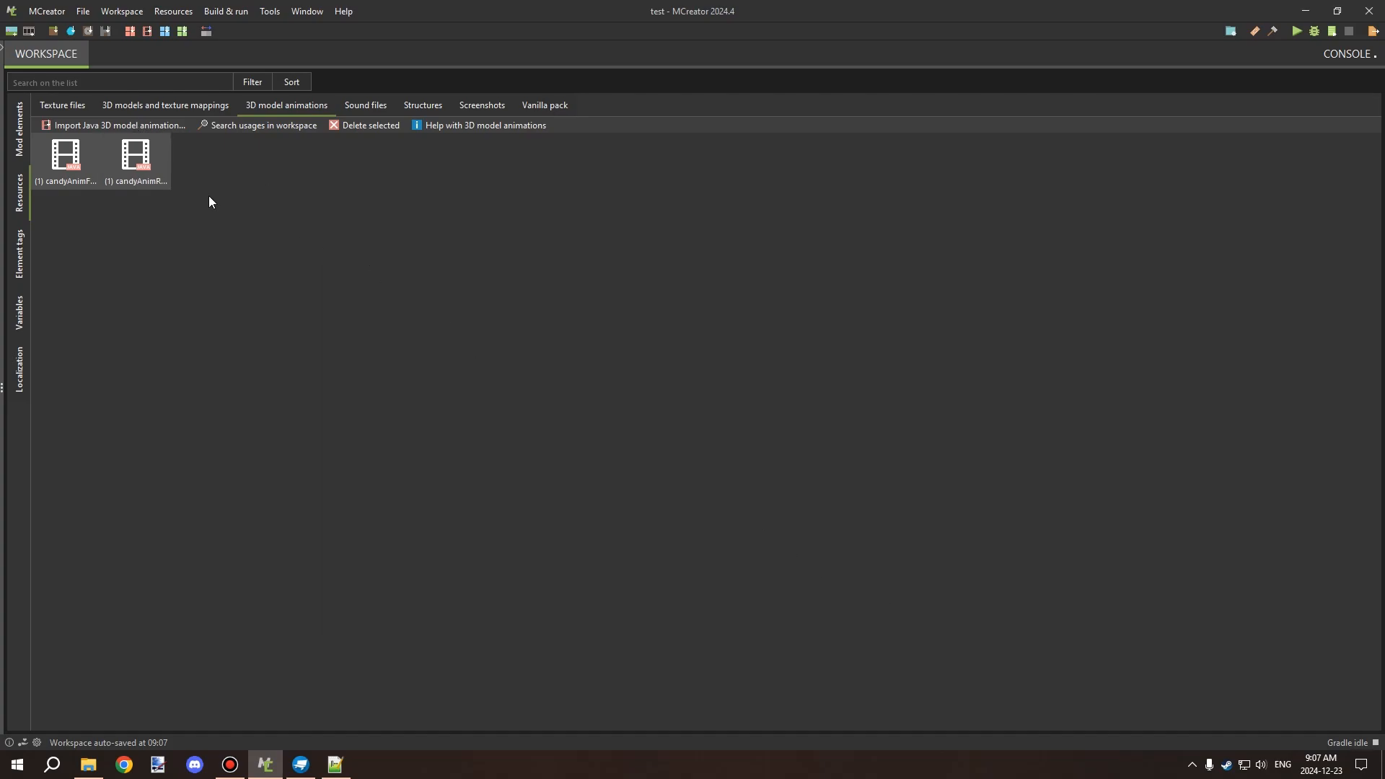
click(136, 155)
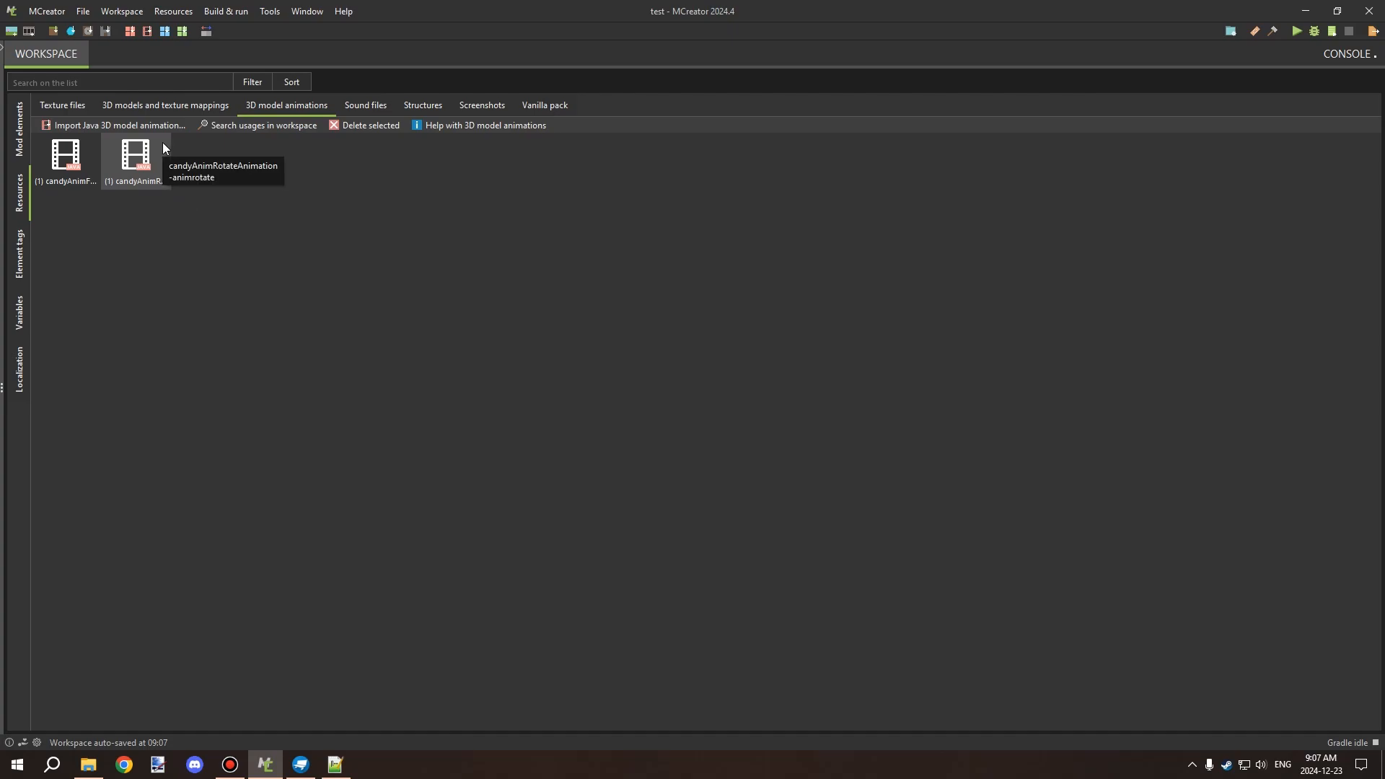
Step: Import the Java 3D model candy.java from the Desktop, cancelling the model animations override
click(175, 103)
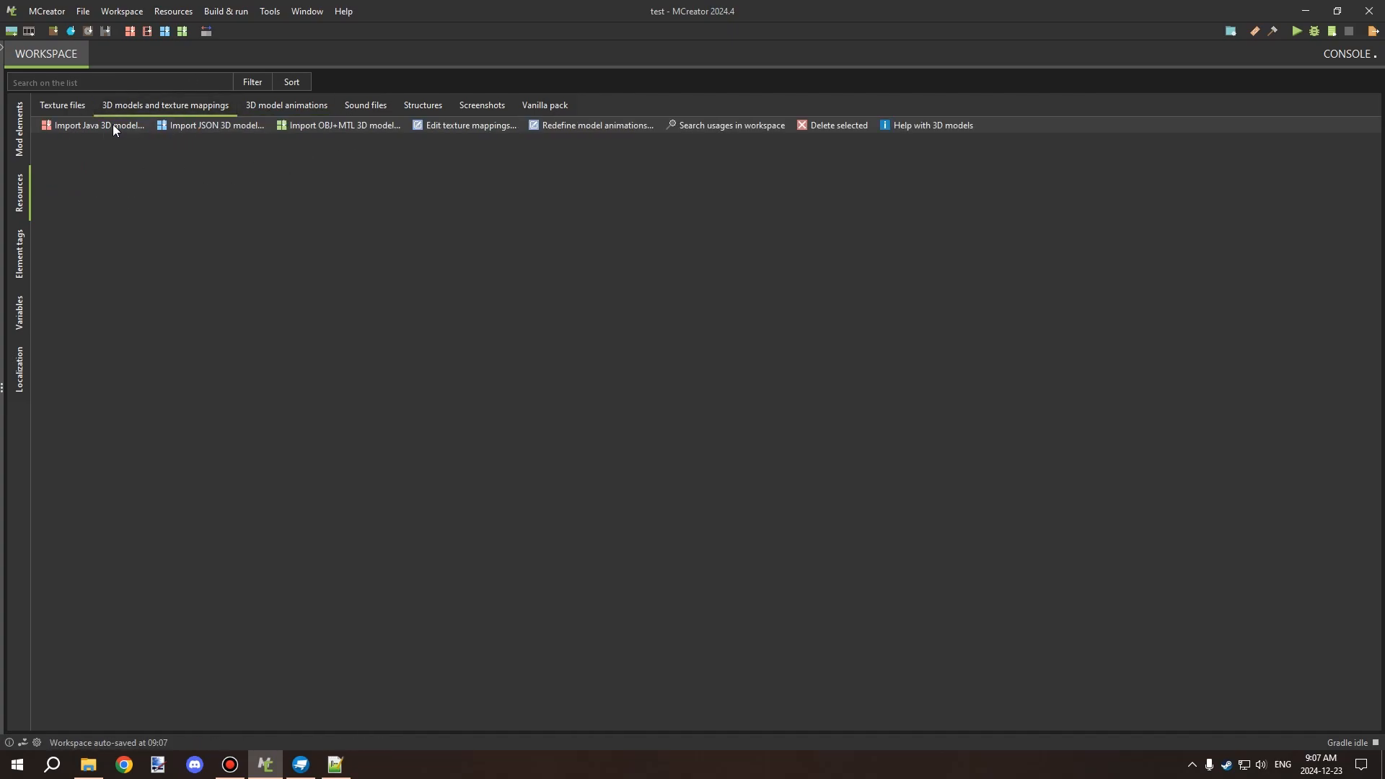
click(86, 126)
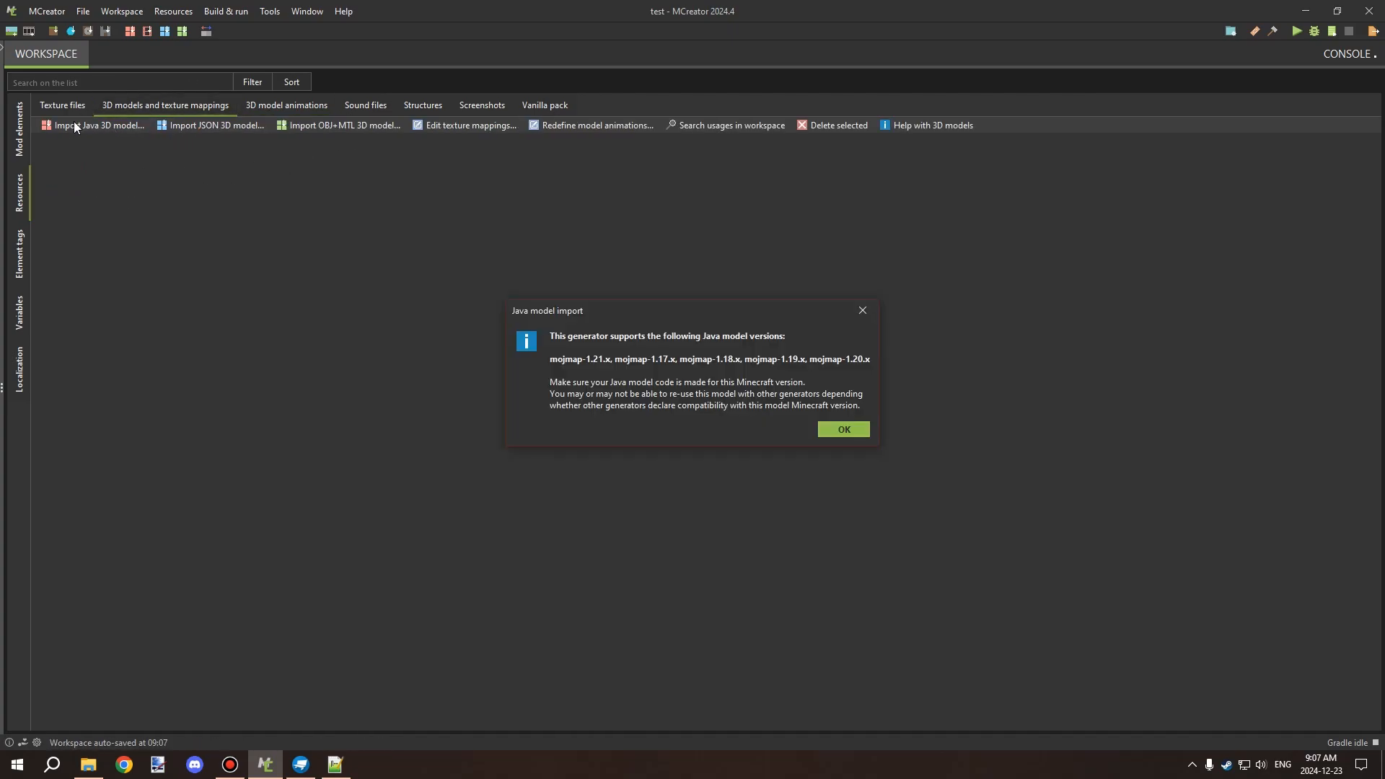
click(840, 435)
click(967, 365)
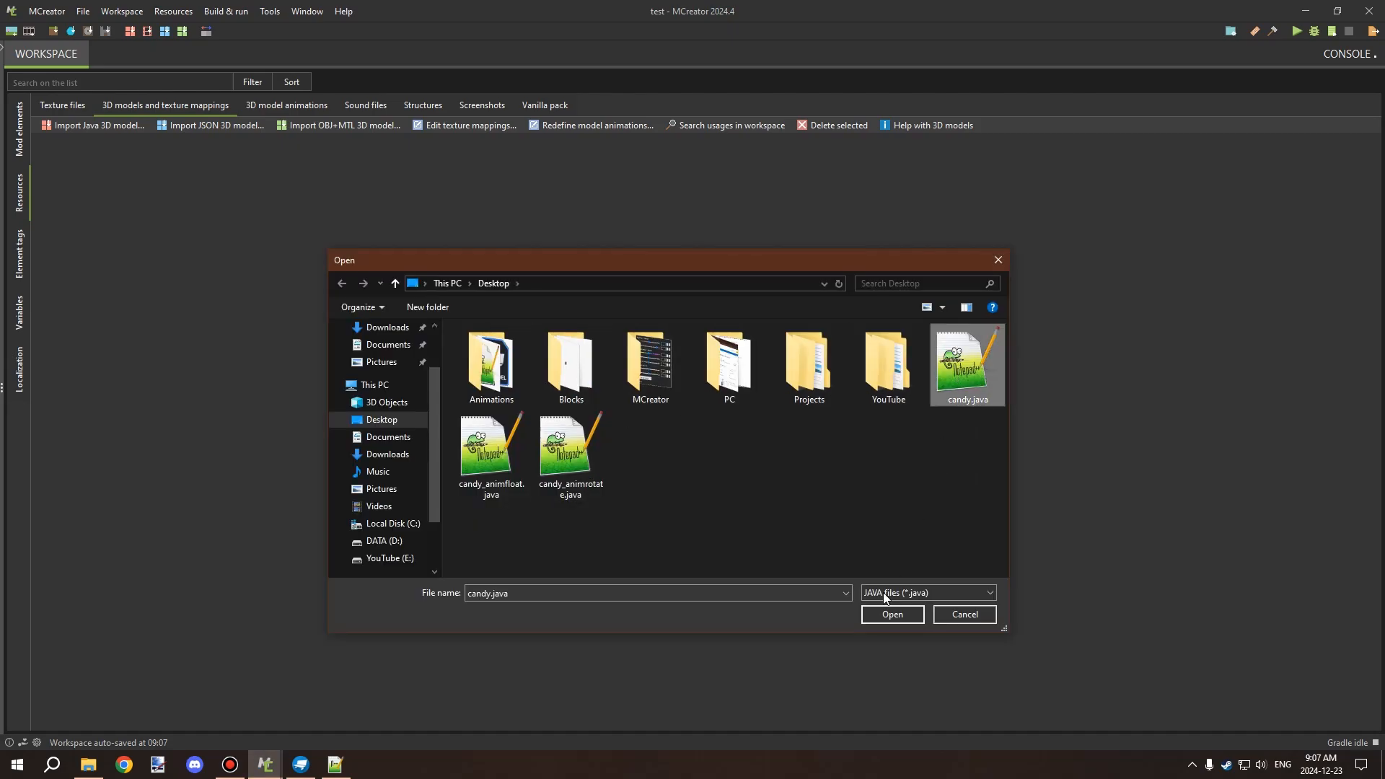
click(882, 615)
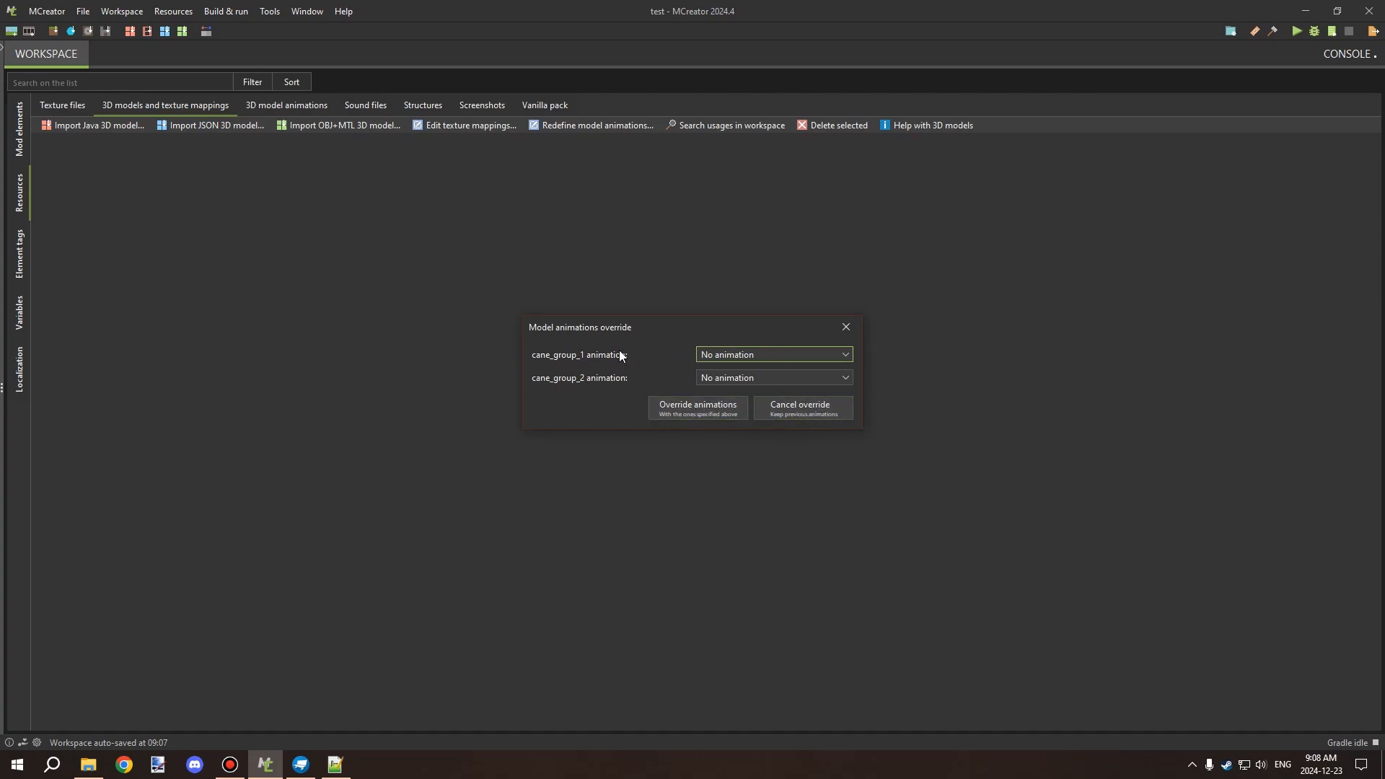
click(823, 407)
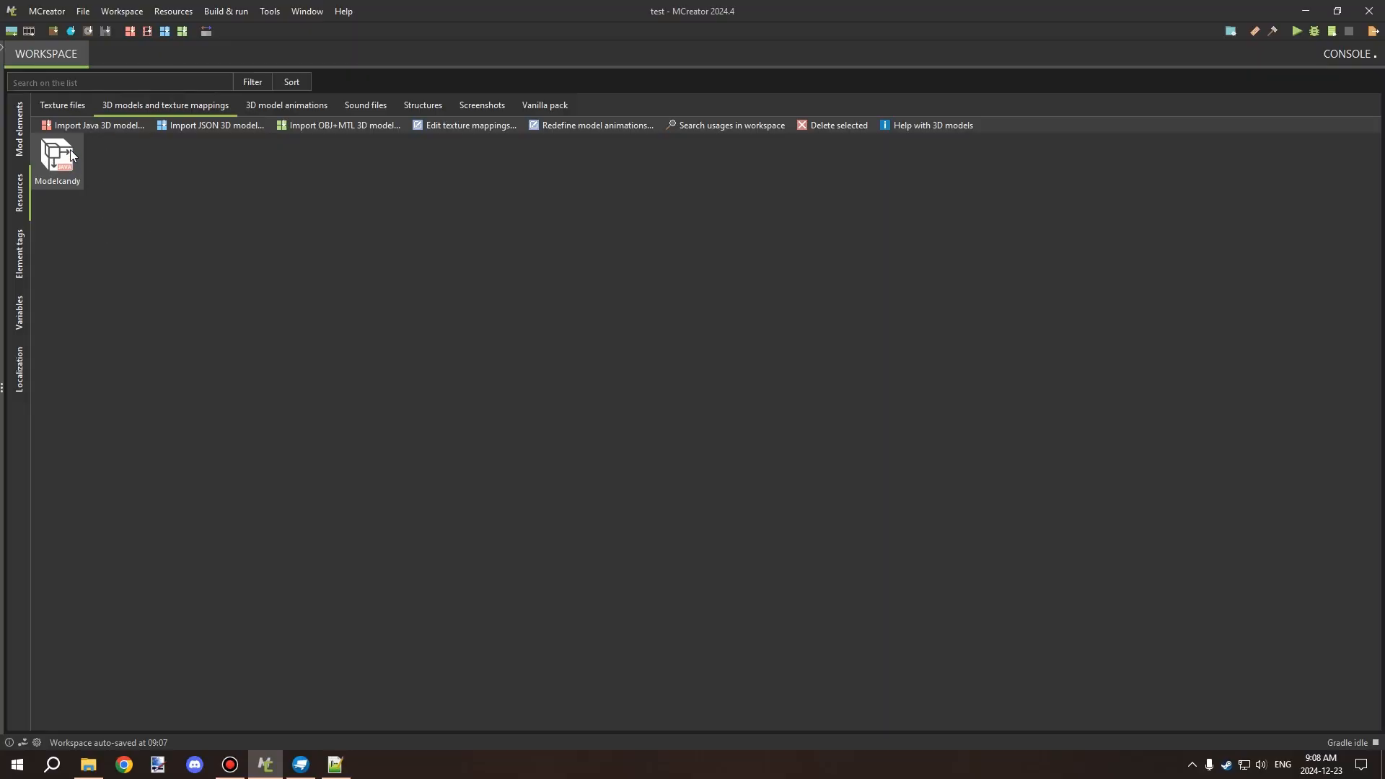
Step: Check the imported animations and textures, and create a new living entity mod element named Candy
click(296, 105)
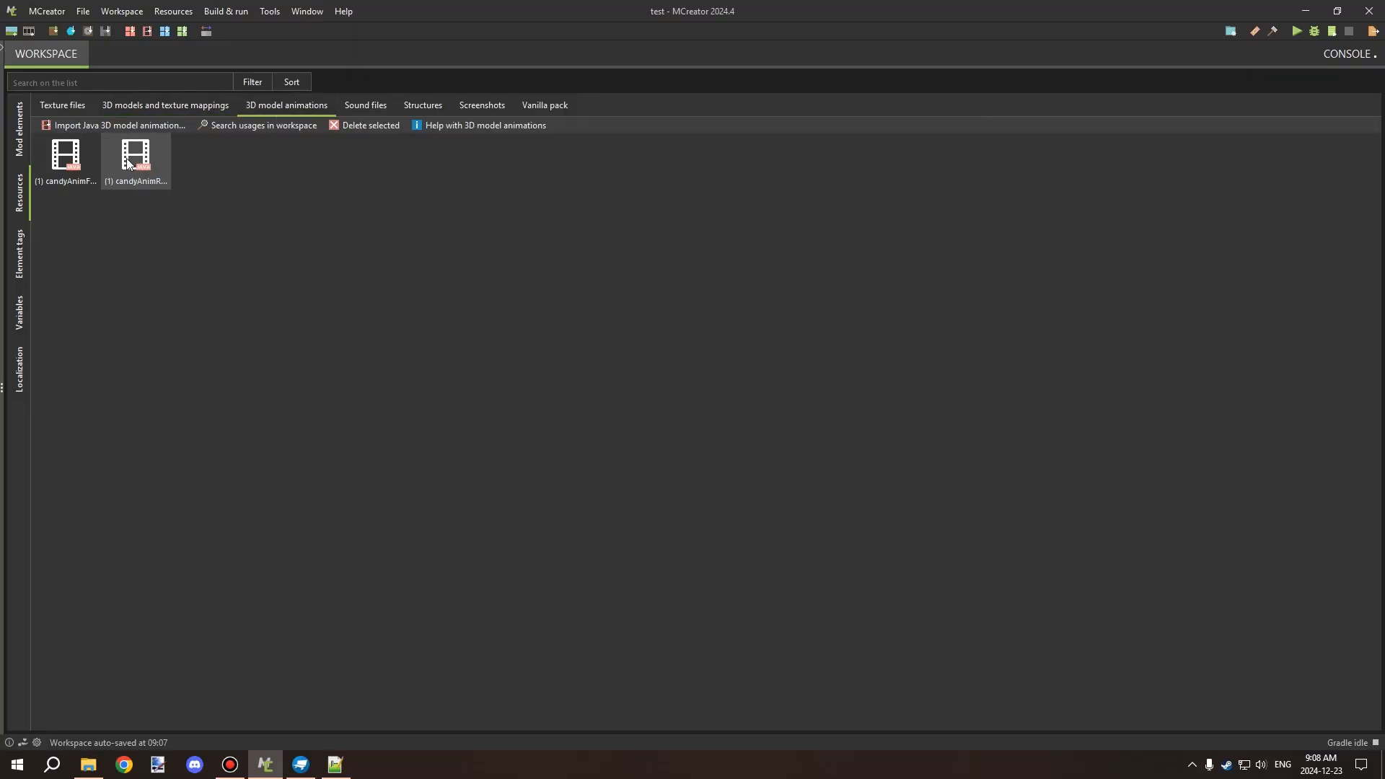
click(63, 106)
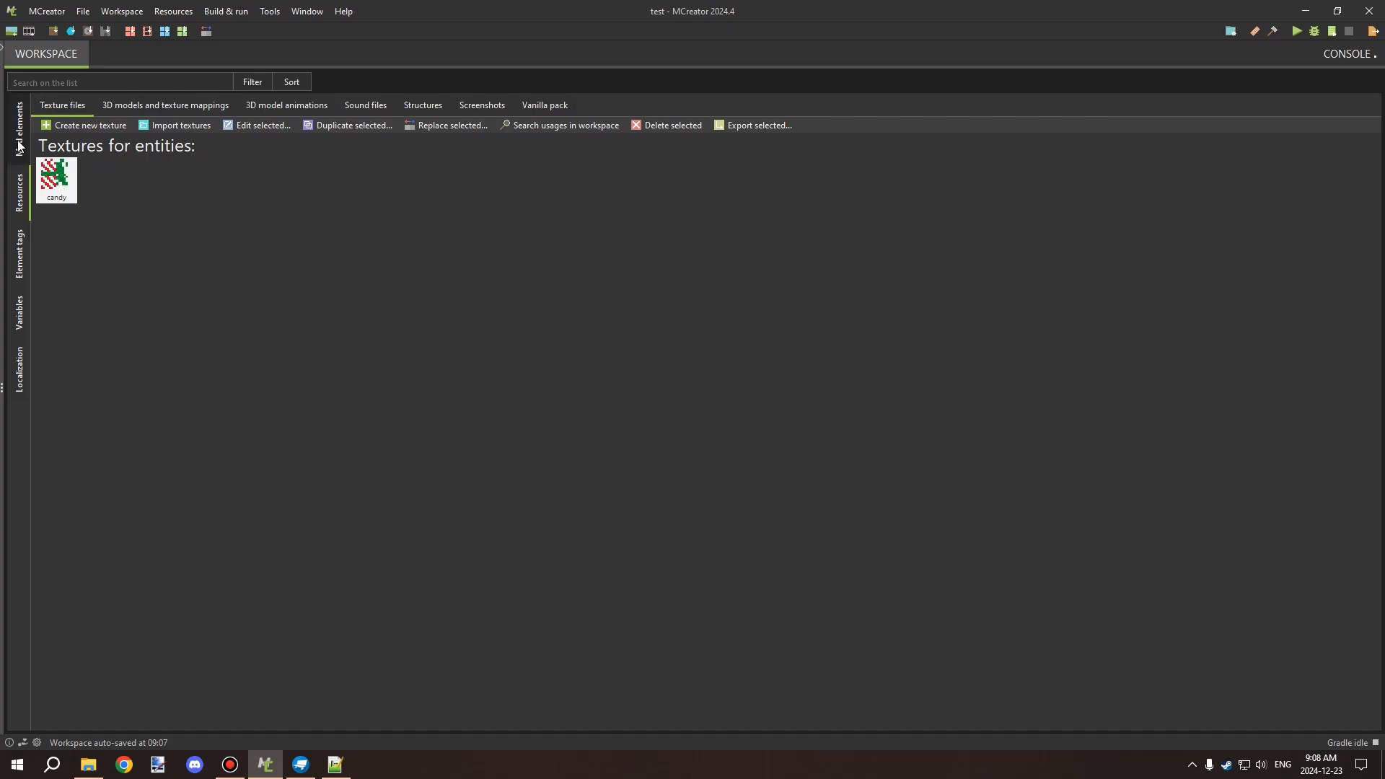
click(19, 130)
click(49, 111)
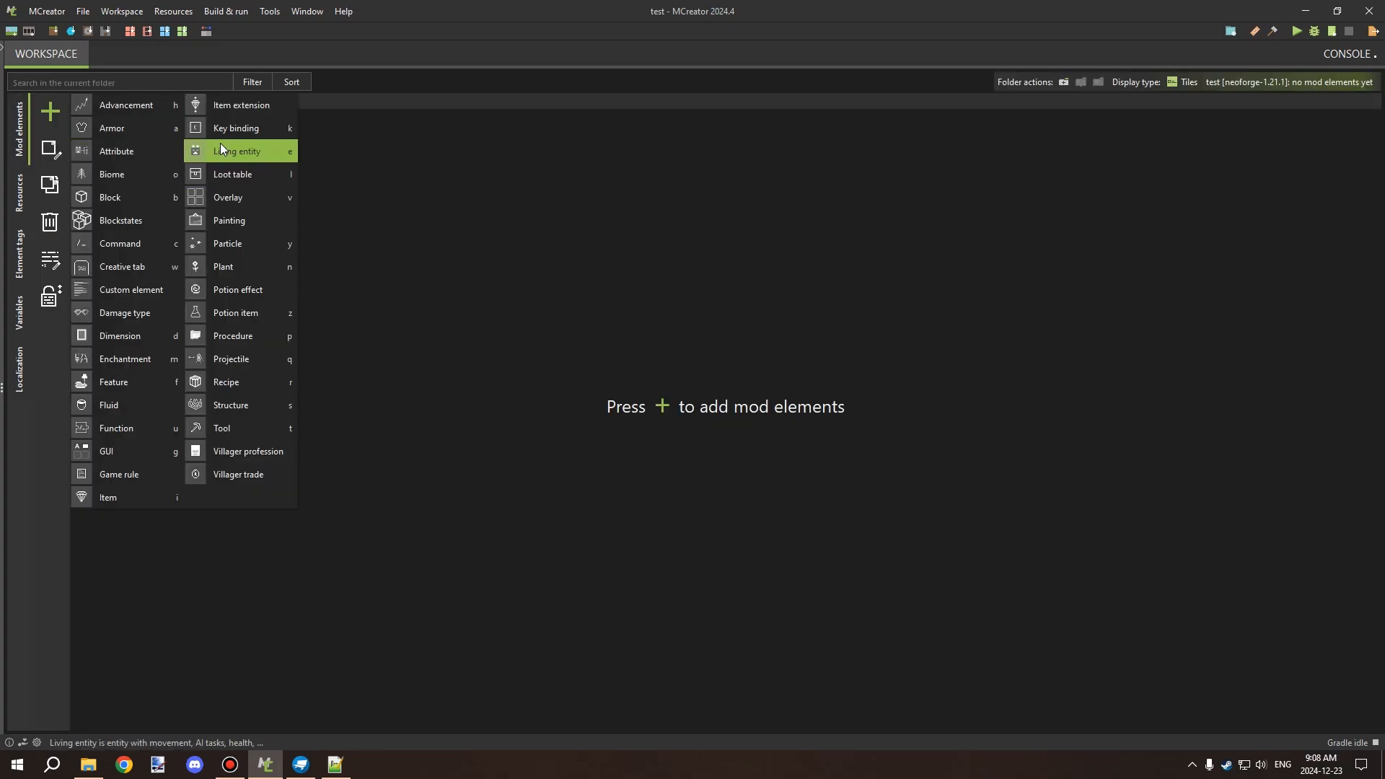
click(247, 153)
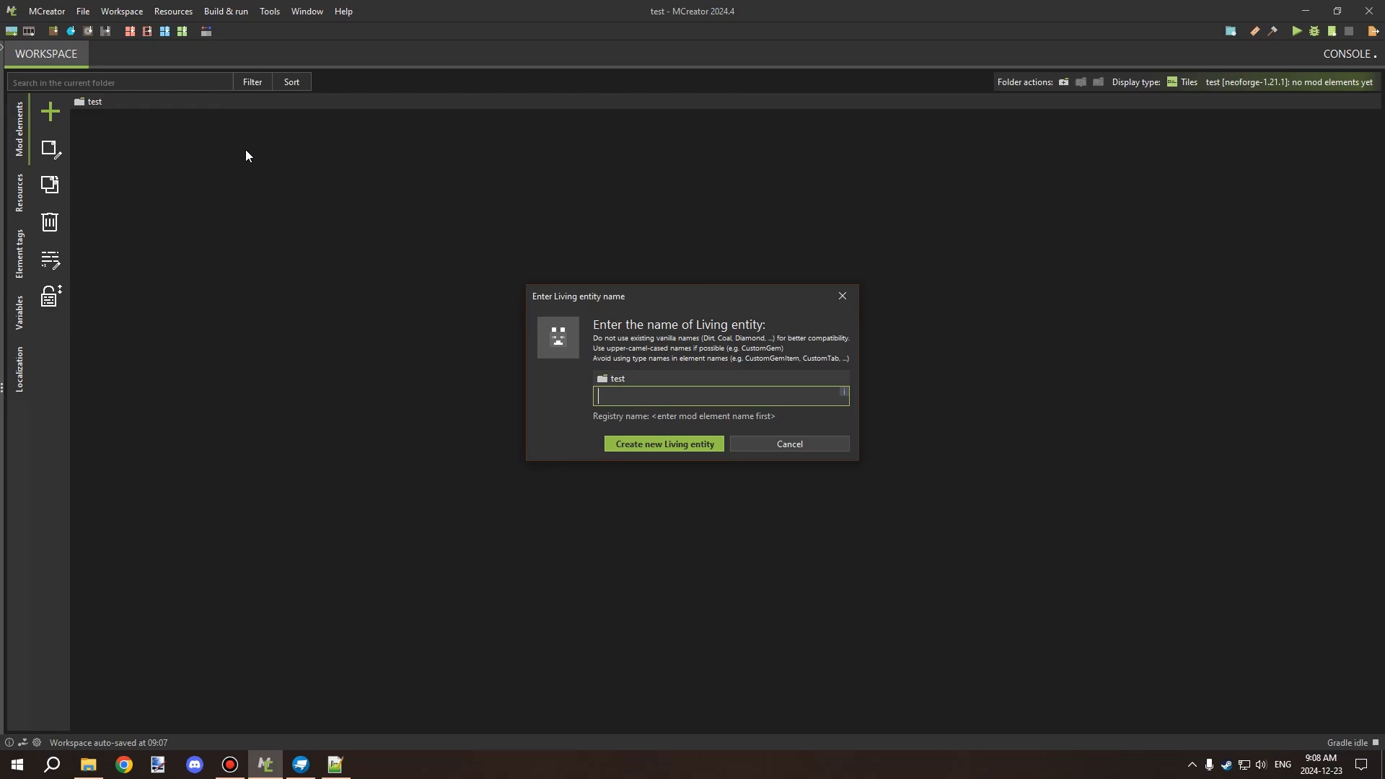
text(Candy)
click(675, 440)
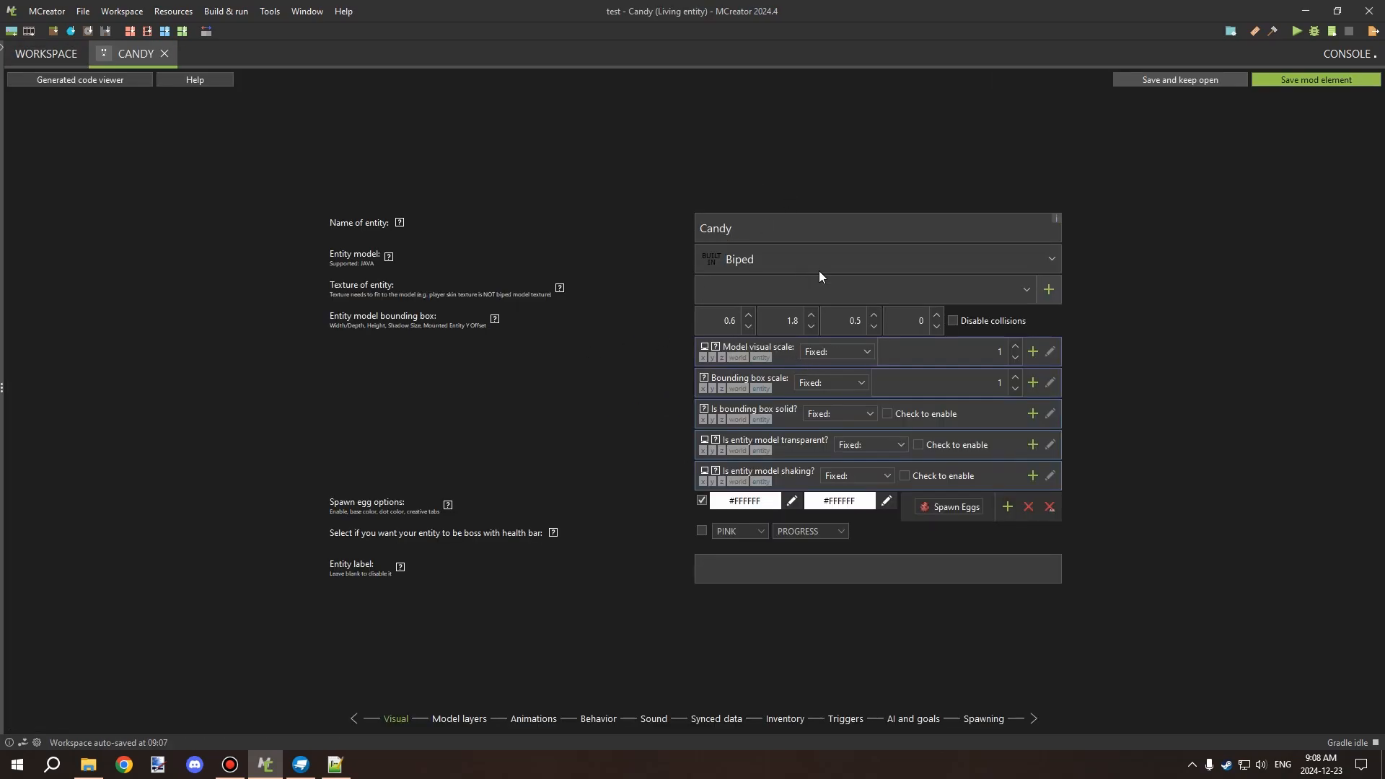
Step: Set the Candy entity's model to Modelcandy
click(747, 249)
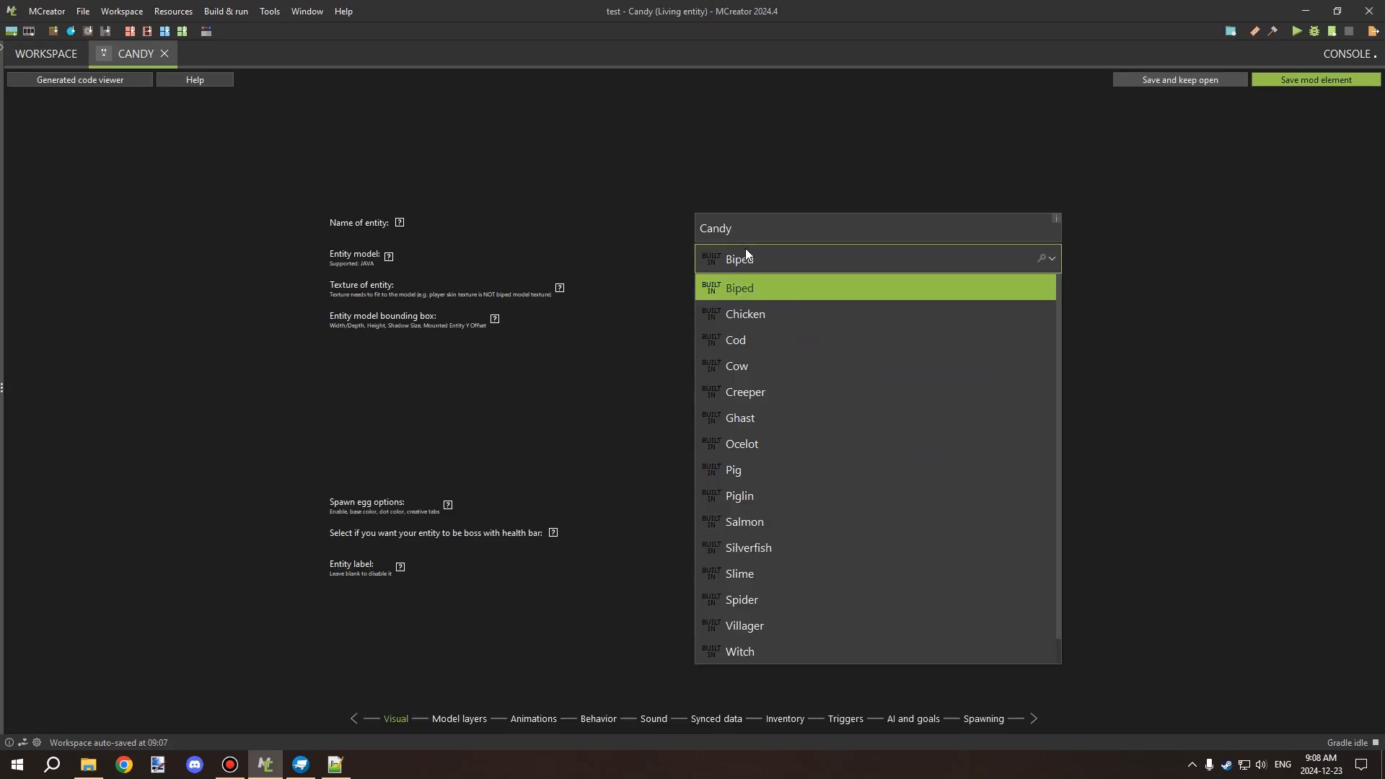
scroll(801, 404, down, 1)
click(772, 652)
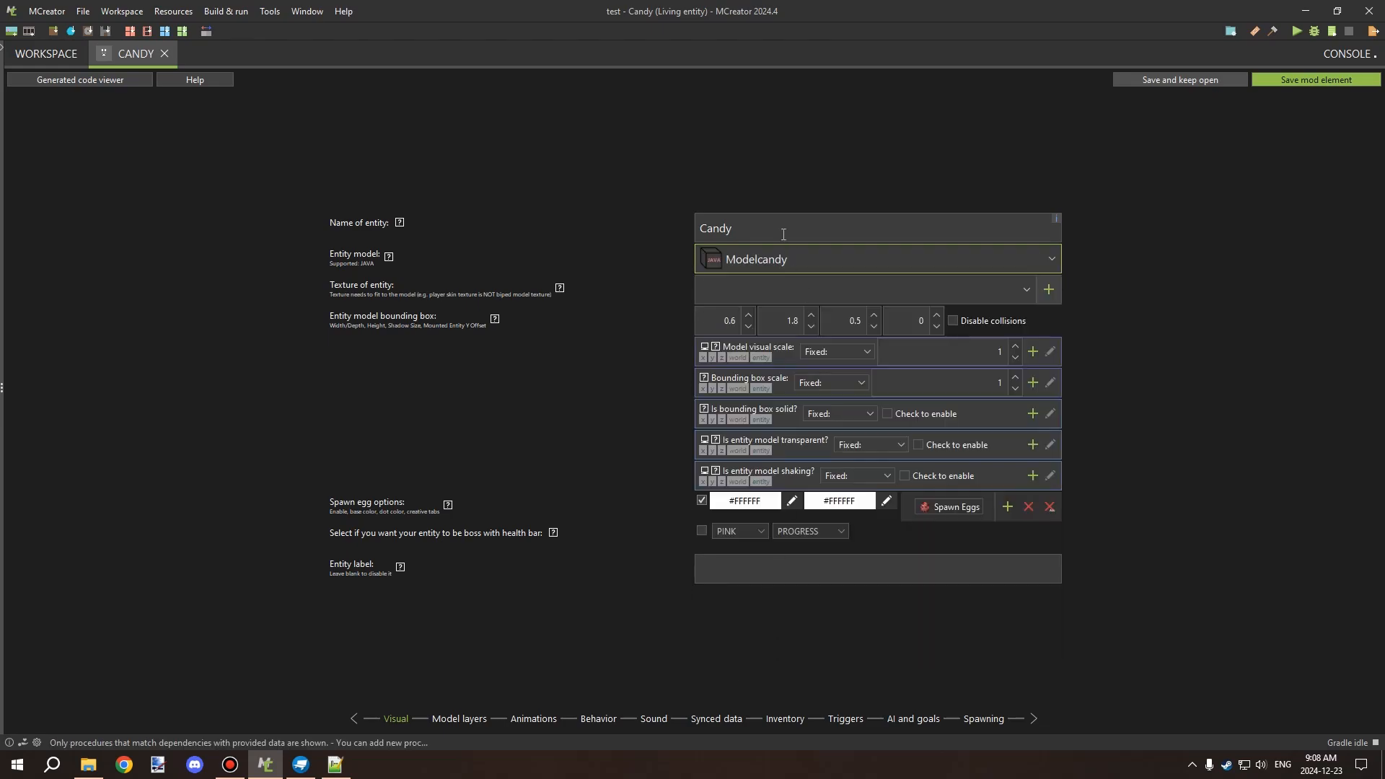
drag(836, 228, 610, 205)
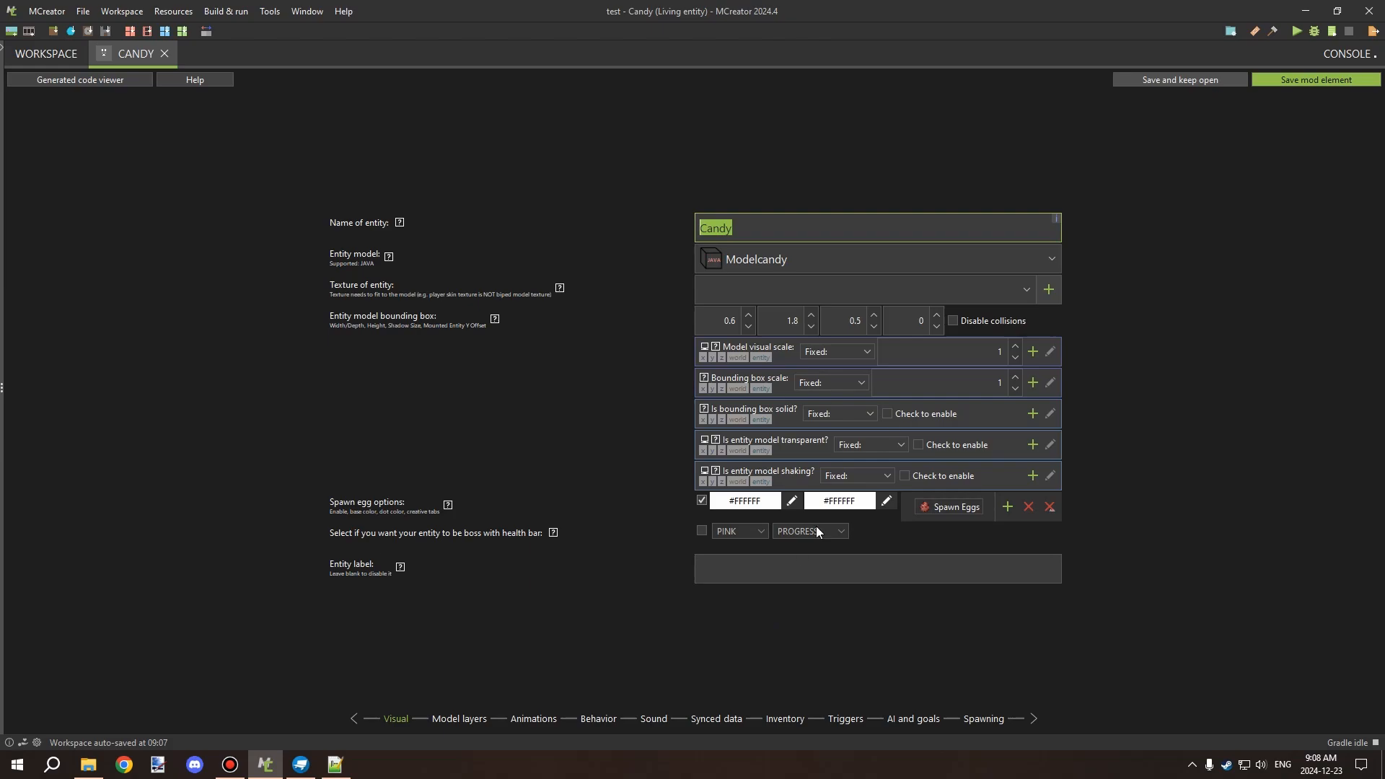
Step: Add two model animations to the entity: Candy Anim Float Animation.animfloat and Candy Anim Rotate Animation.animrotate
click(460, 720)
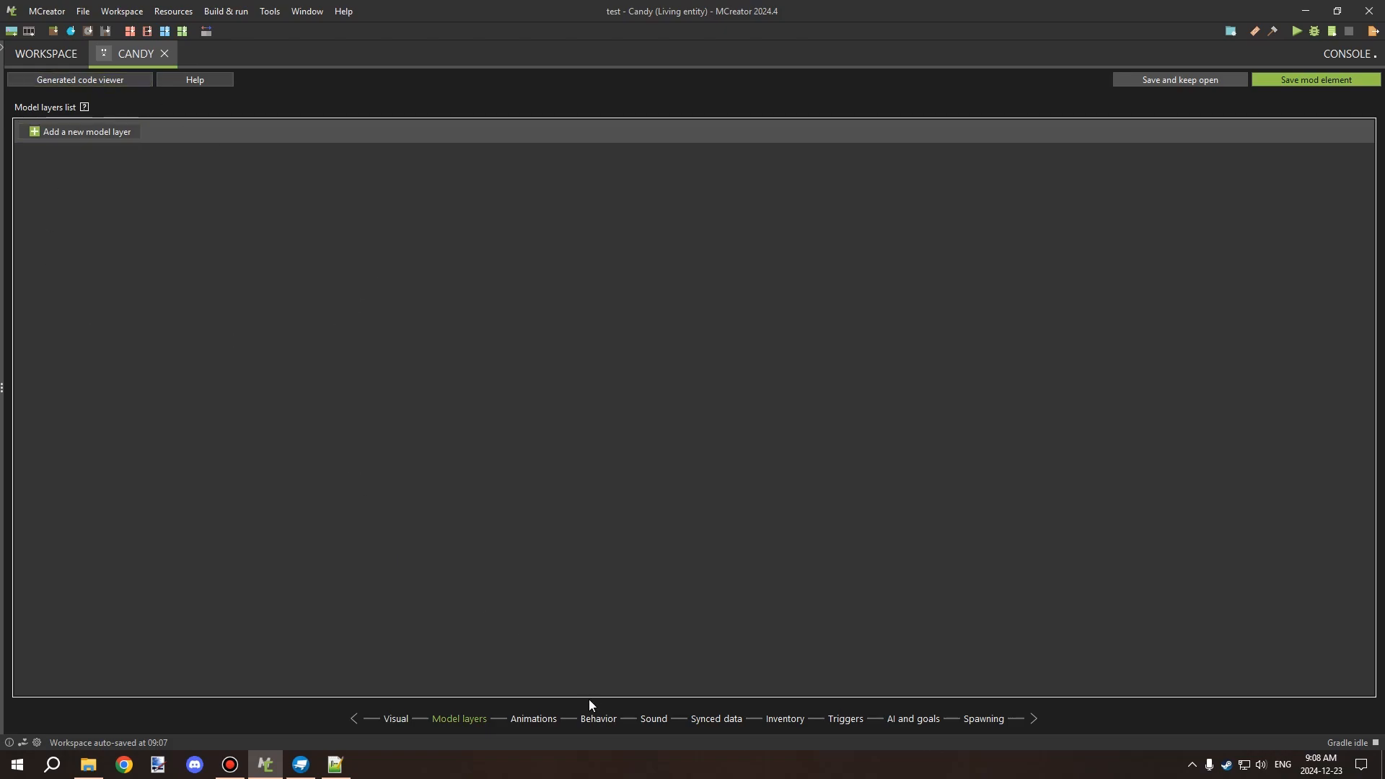
click(534, 719)
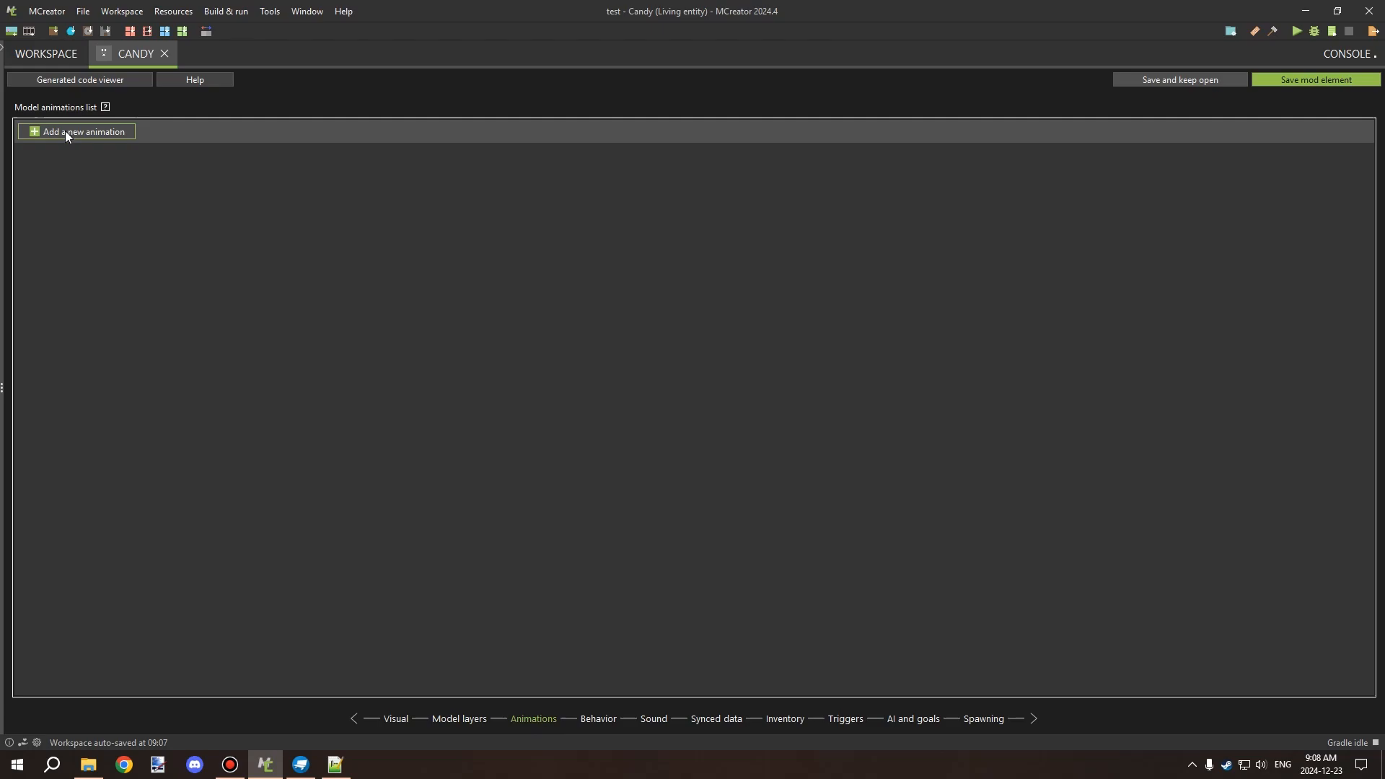
click(65, 132)
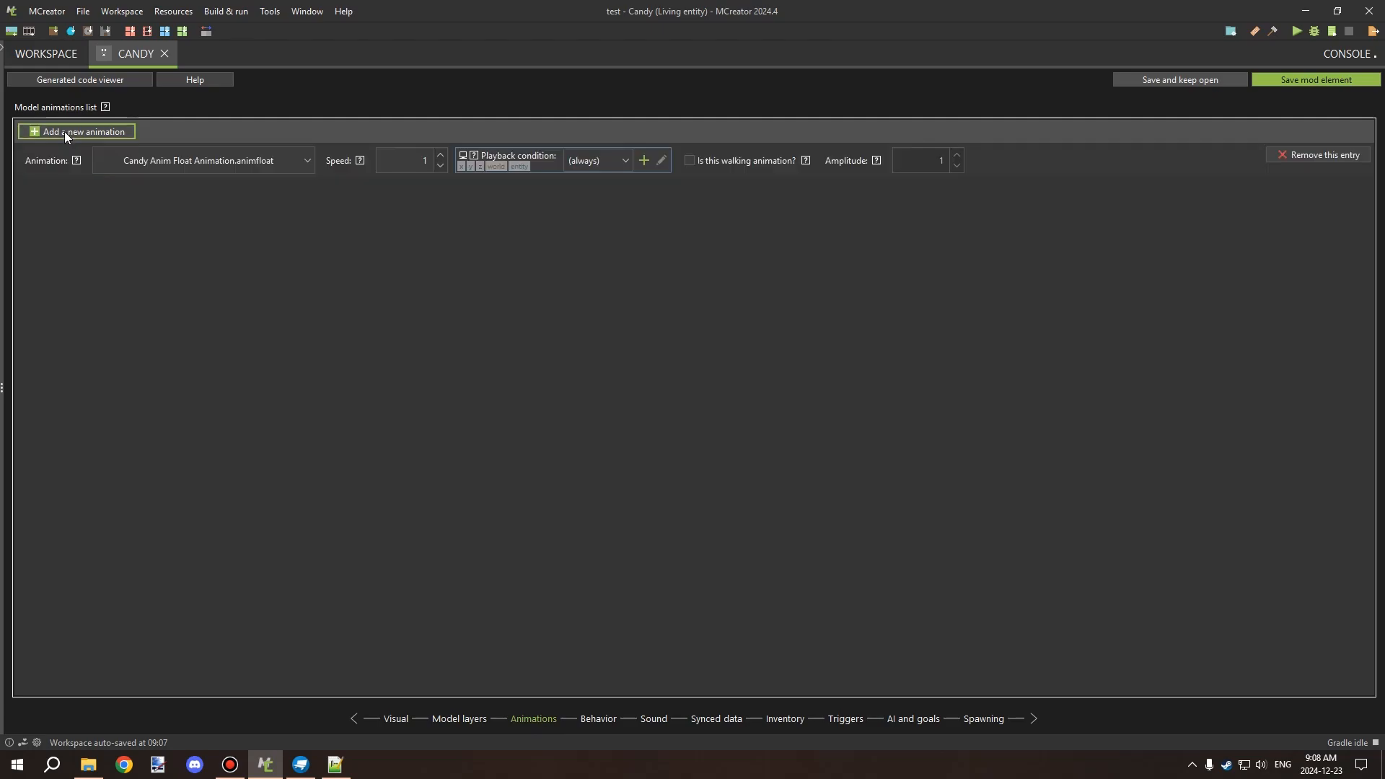
click(64, 132)
click(227, 154)
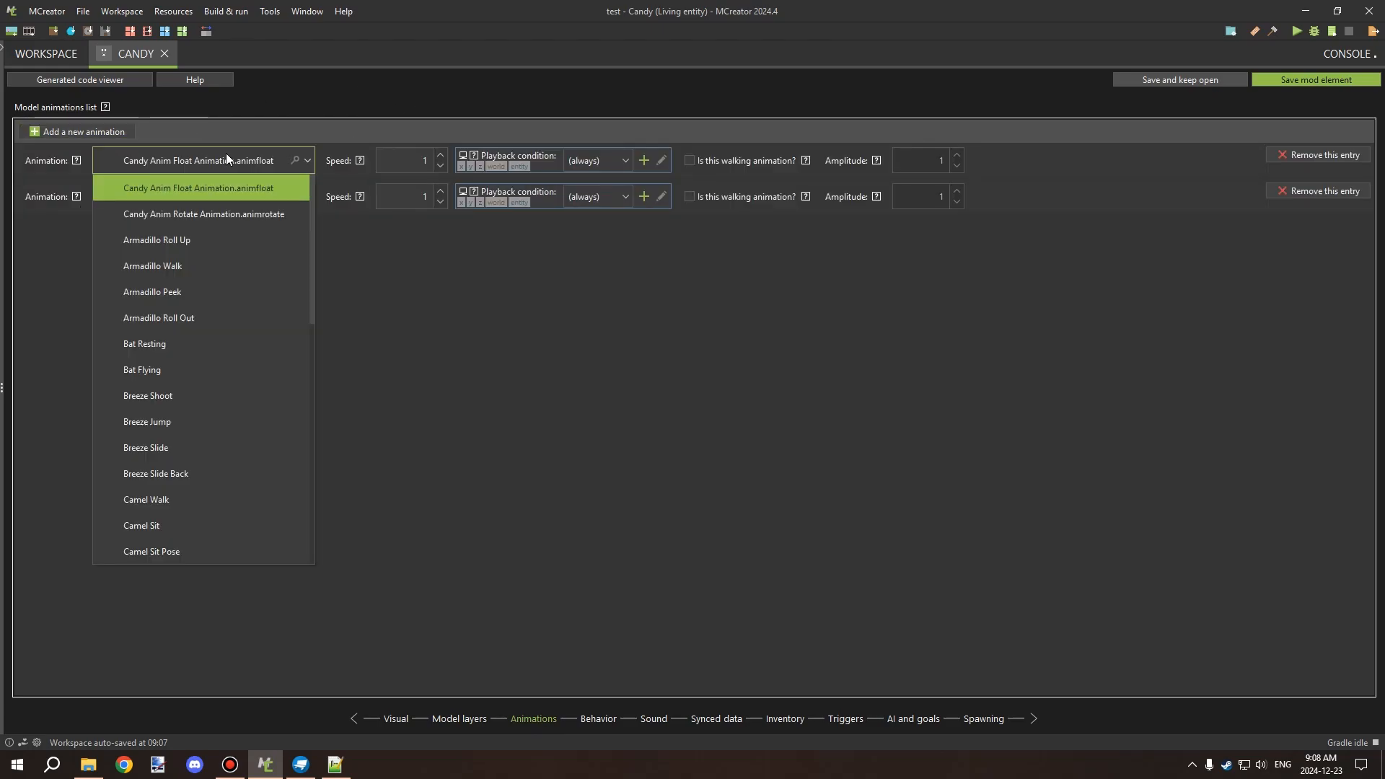
click(226, 187)
click(227, 193)
click(236, 249)
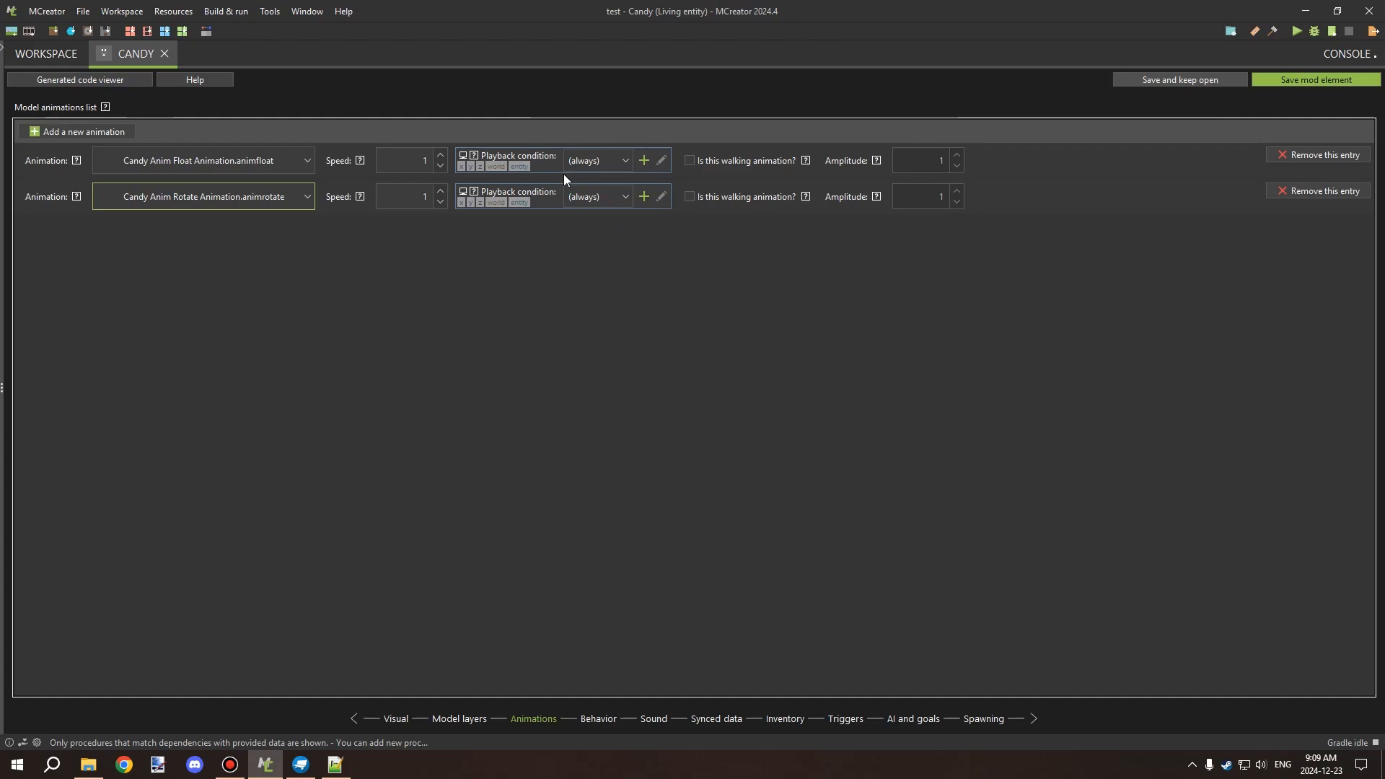
Step: Create a playback condition procedure named CandyPlaybackFloatCondition for the float animation
click(645, 161)
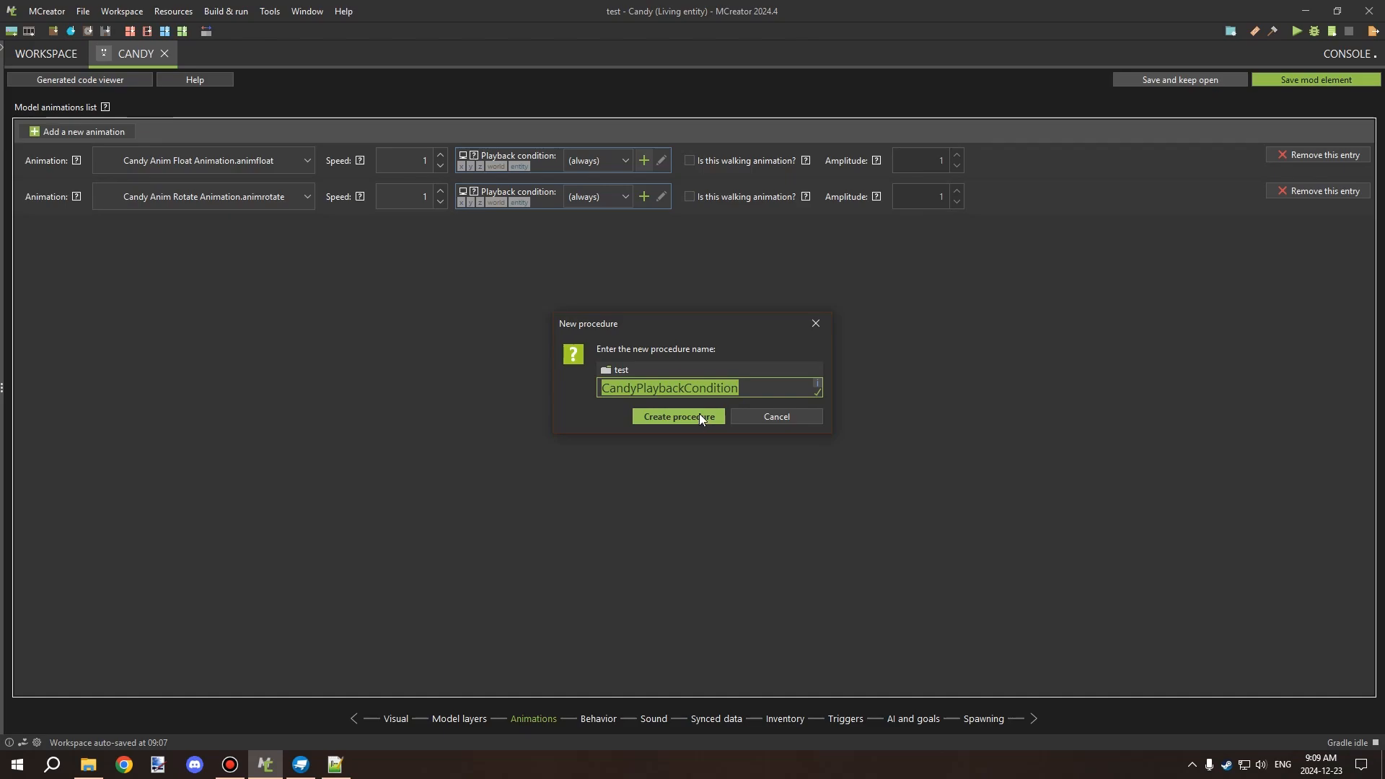
click(733, 386)
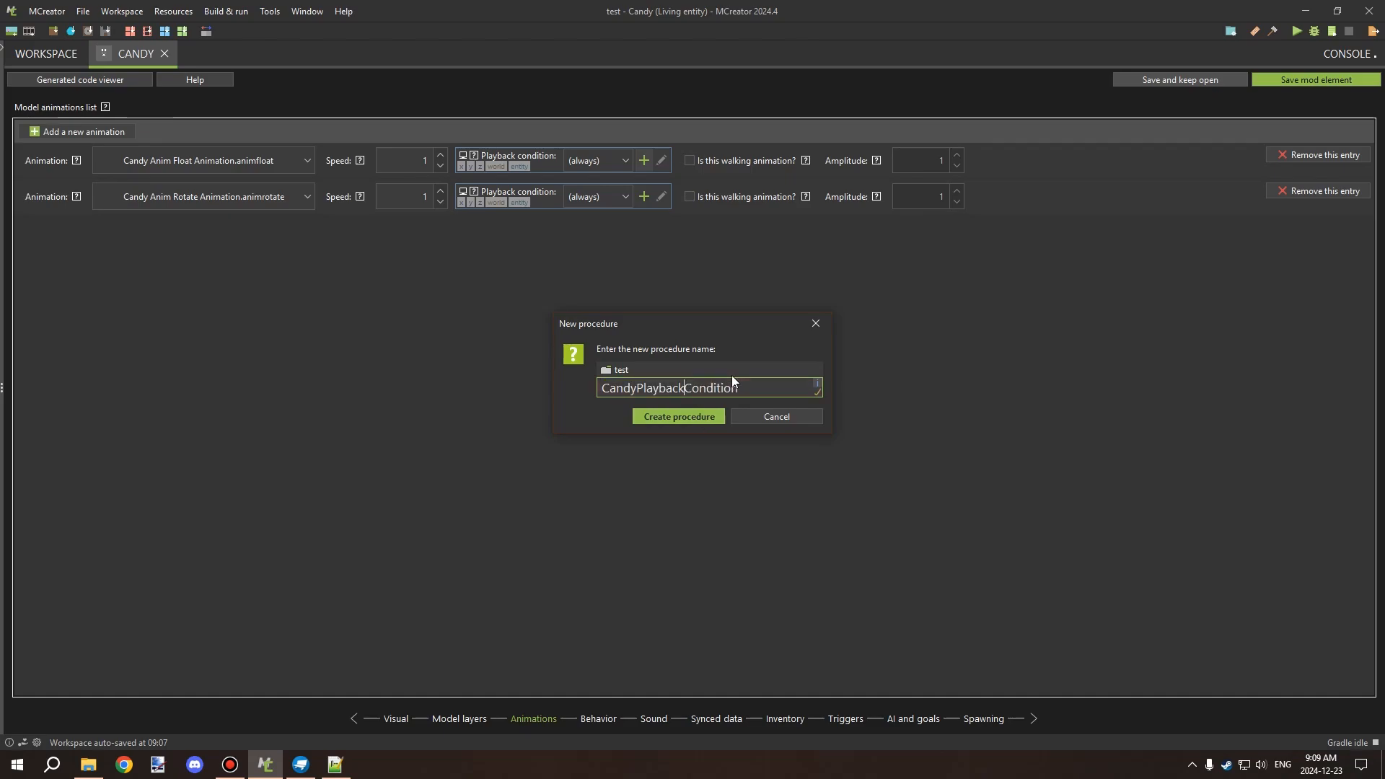
text(Float)
click(712, 418)
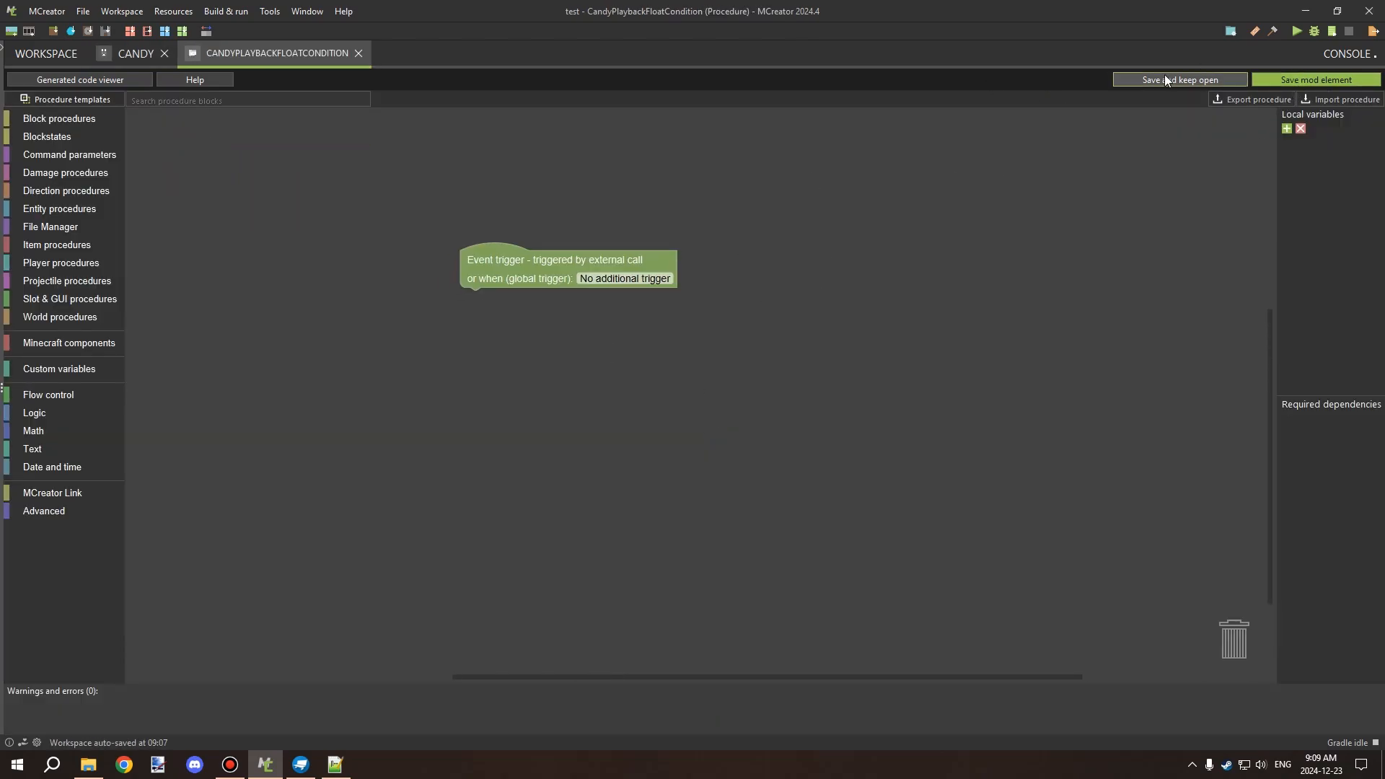
Step: Build the float condition procedure with a Return logic block that returns true, attached to the event trigger
click(45, 398)
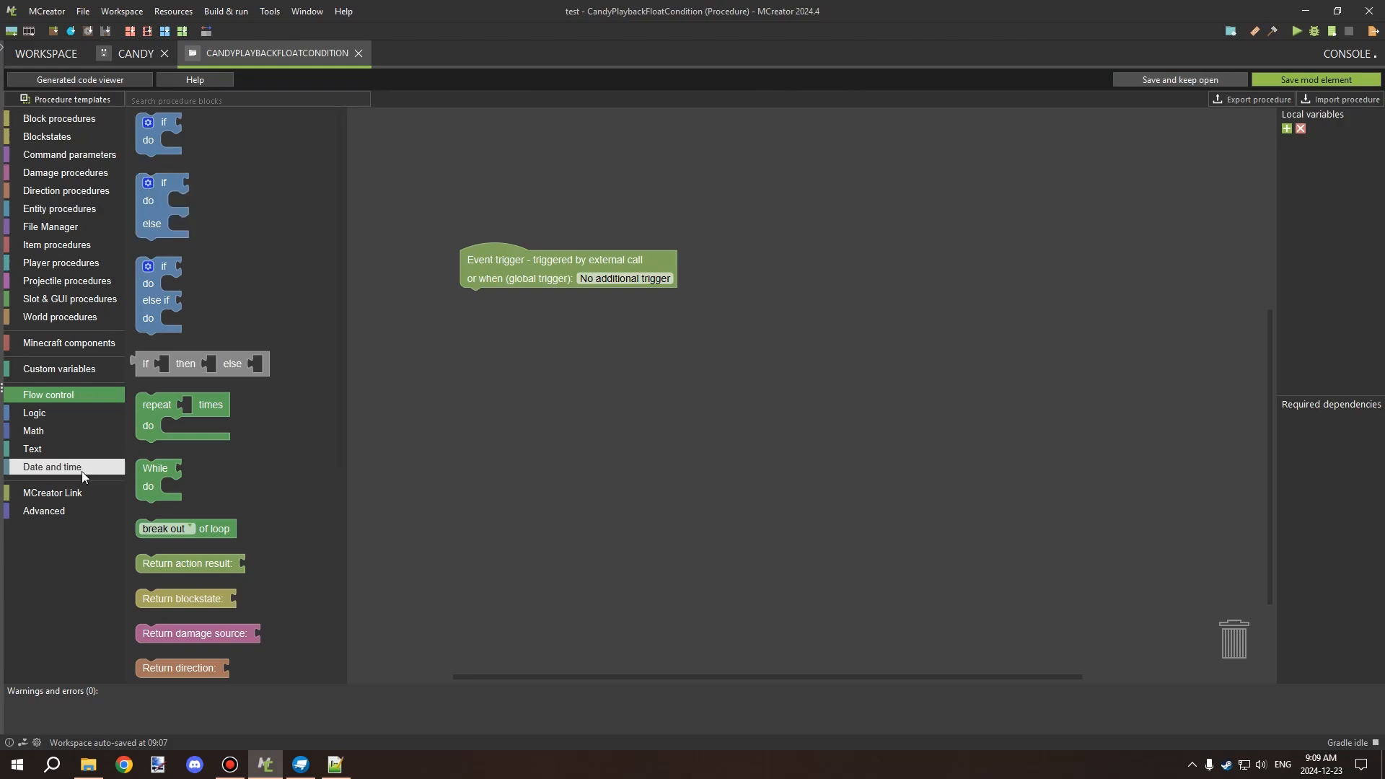
click(40, 416)
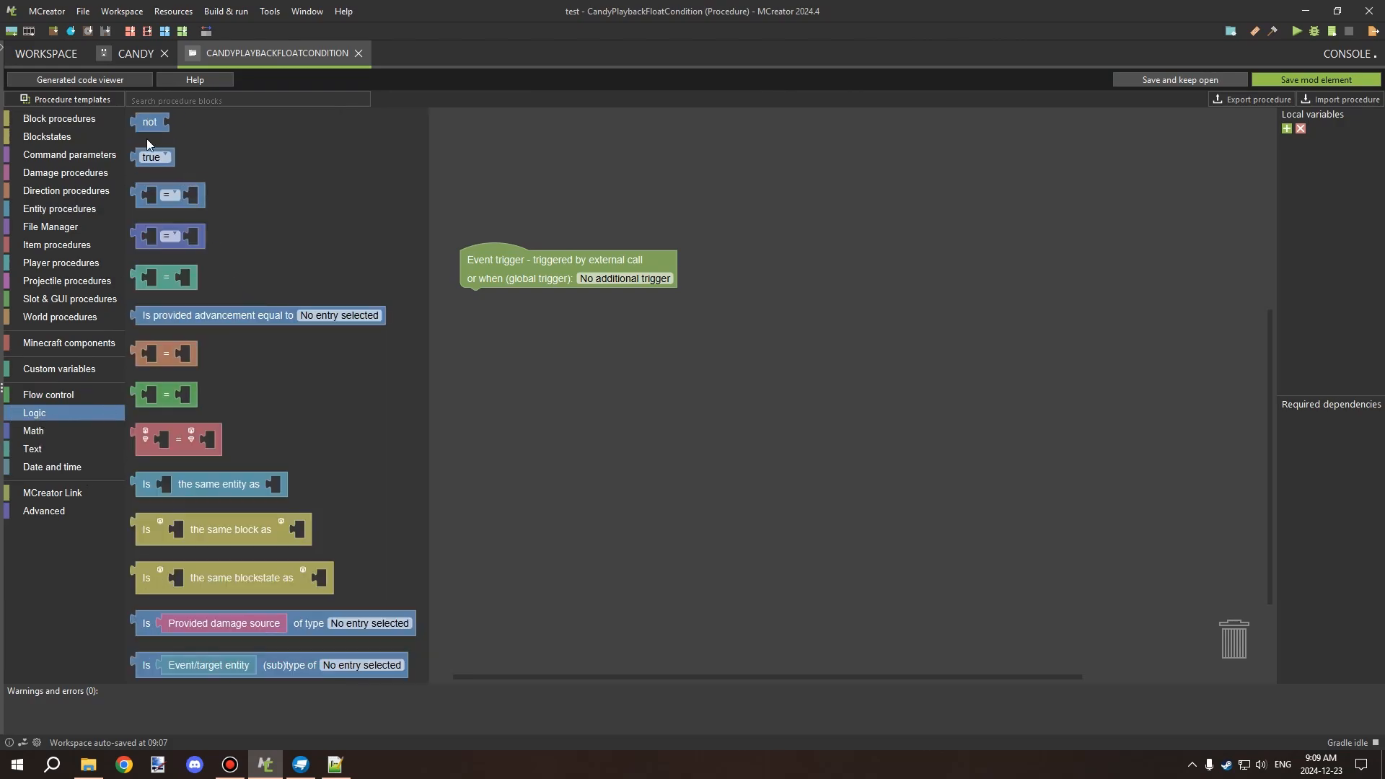
drag(148, 155, 794, 402)
click(80, 413)
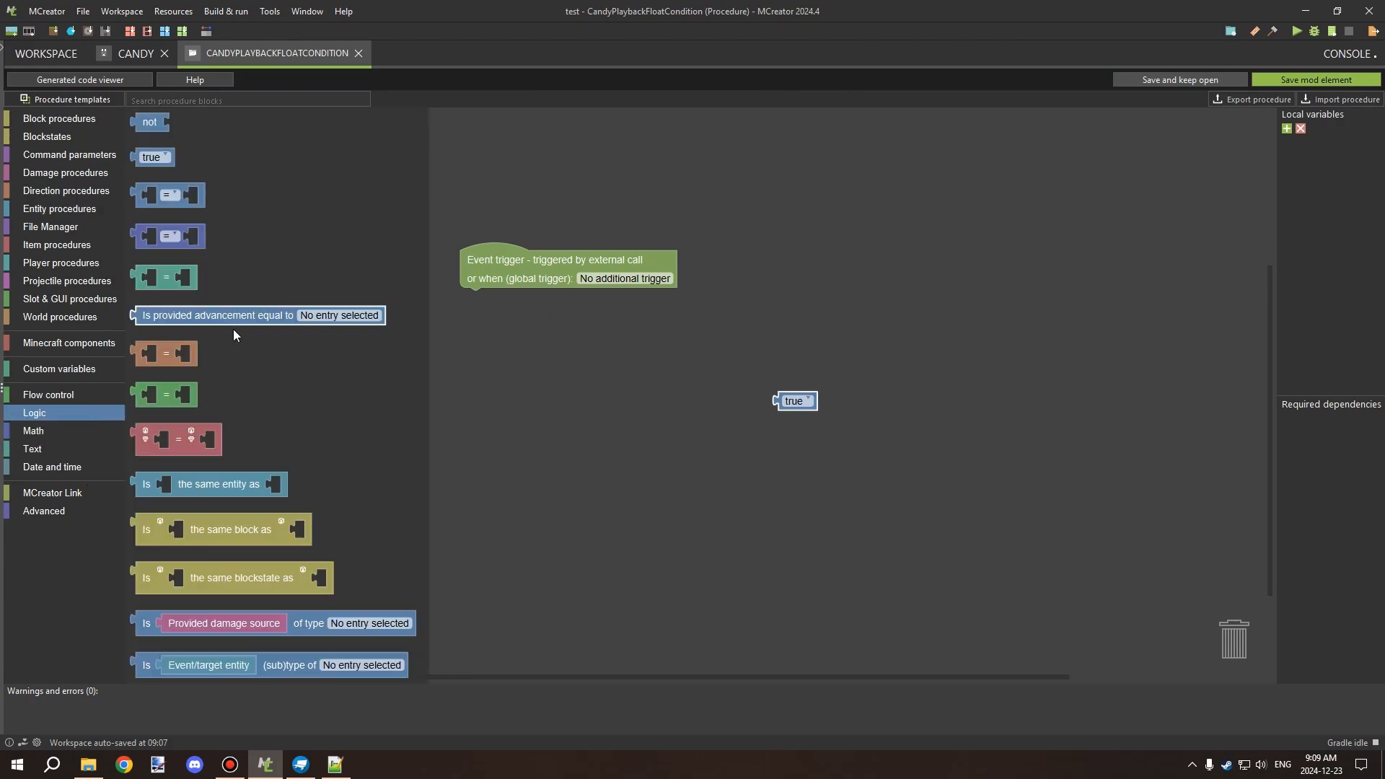
click(45, 399)
scroll(210, 413, down, 5)
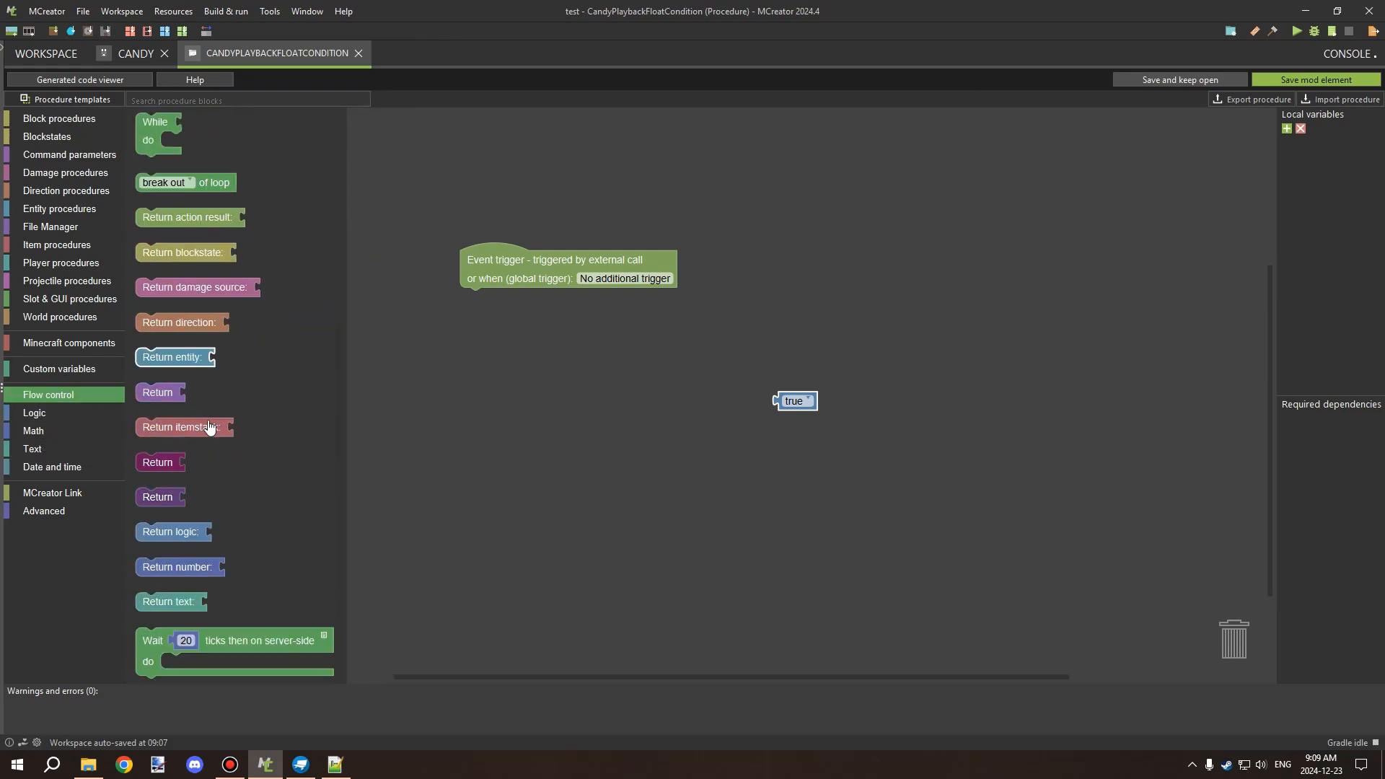
drag(186, 495, 501, 299)
Step: Export the float condition procedure to the Desktop as 1.ptpl and save the procedure element
click(1243, 105)
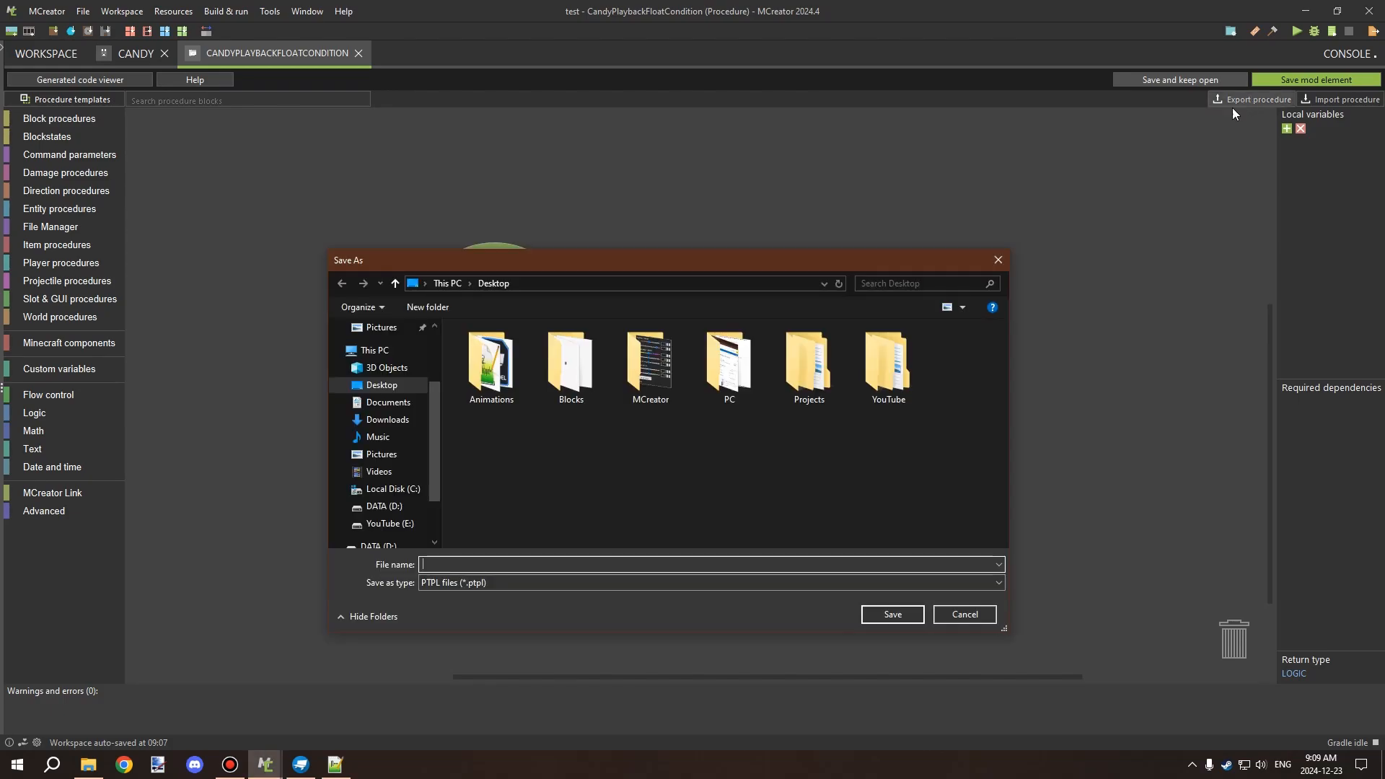
click(392, 387)
click(893, 615)
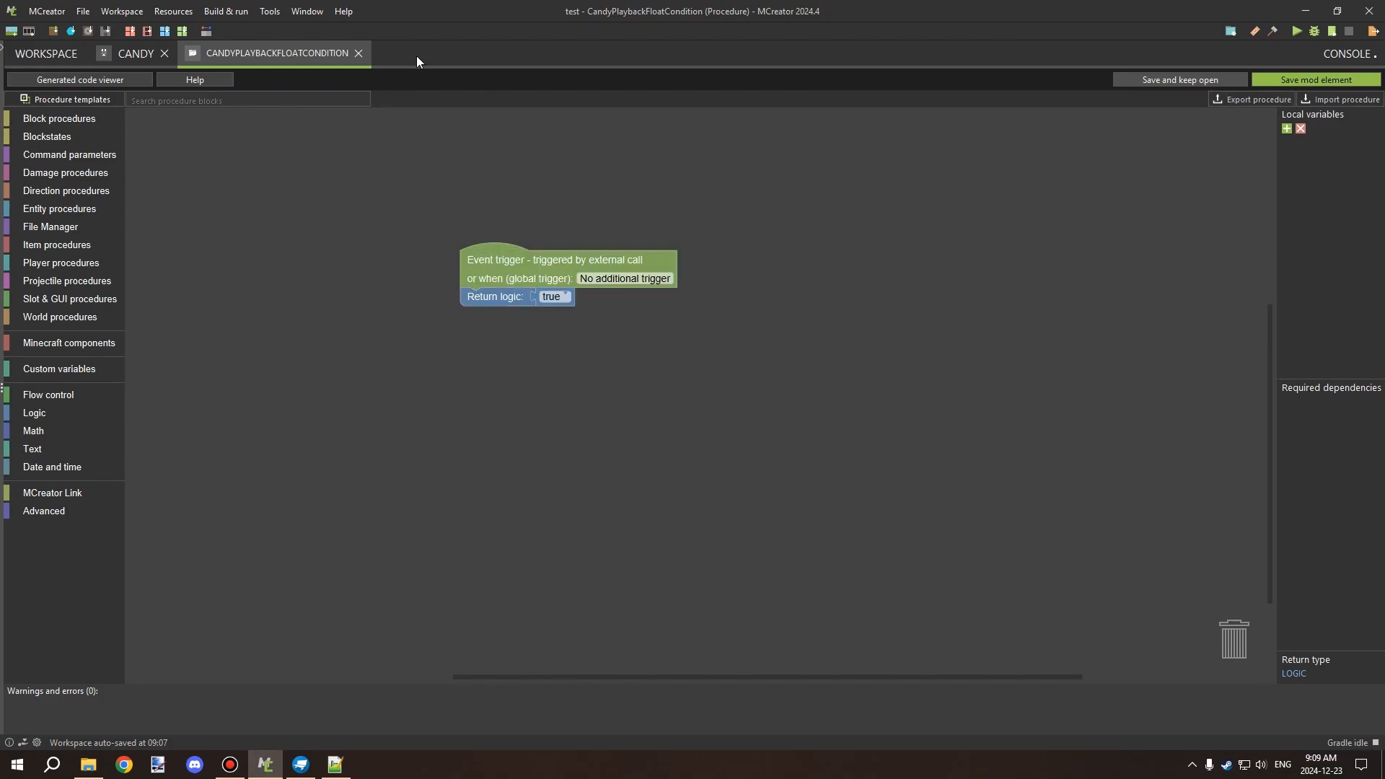
click(1287, 76)
Step: Create a playback condition procedure named CandyPlaybackRotateCondition for the rotate animation
click(643, 197)
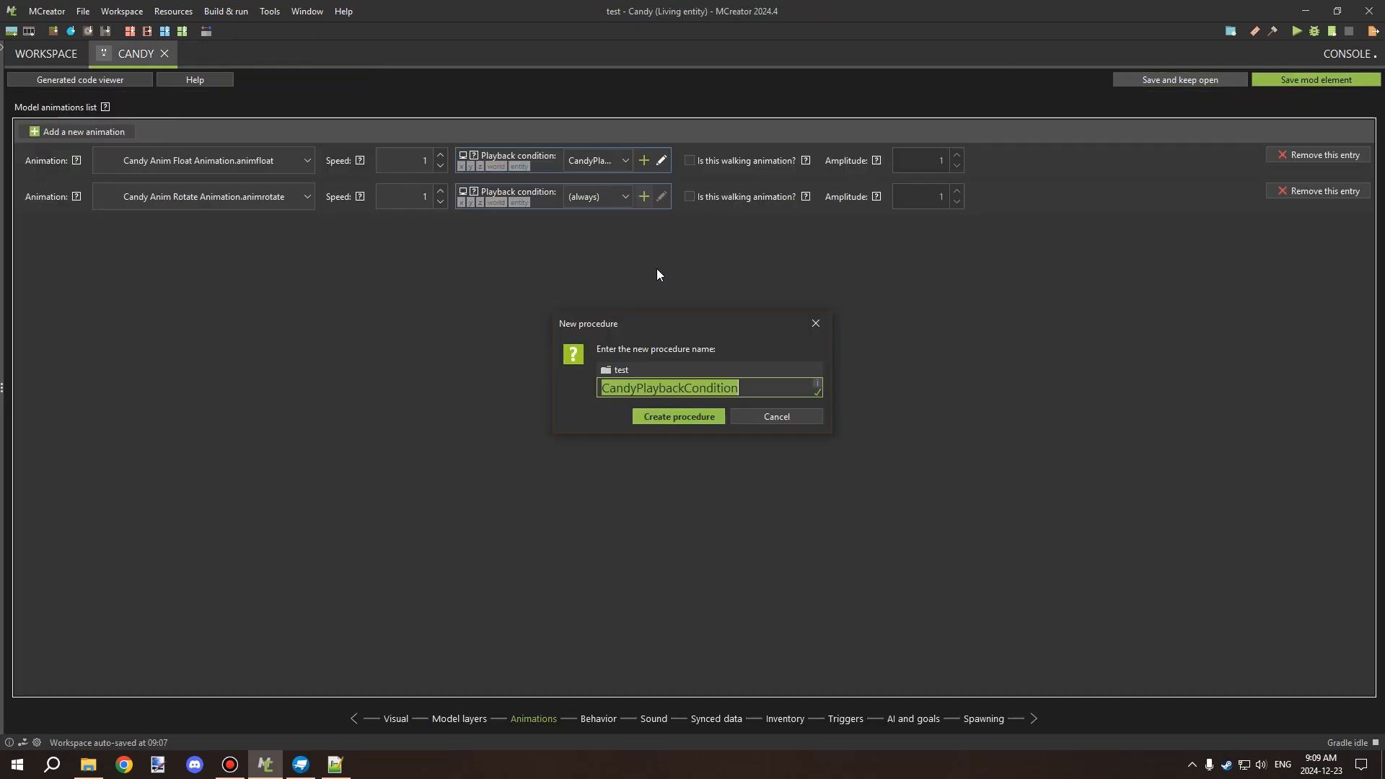
click(684, 388)
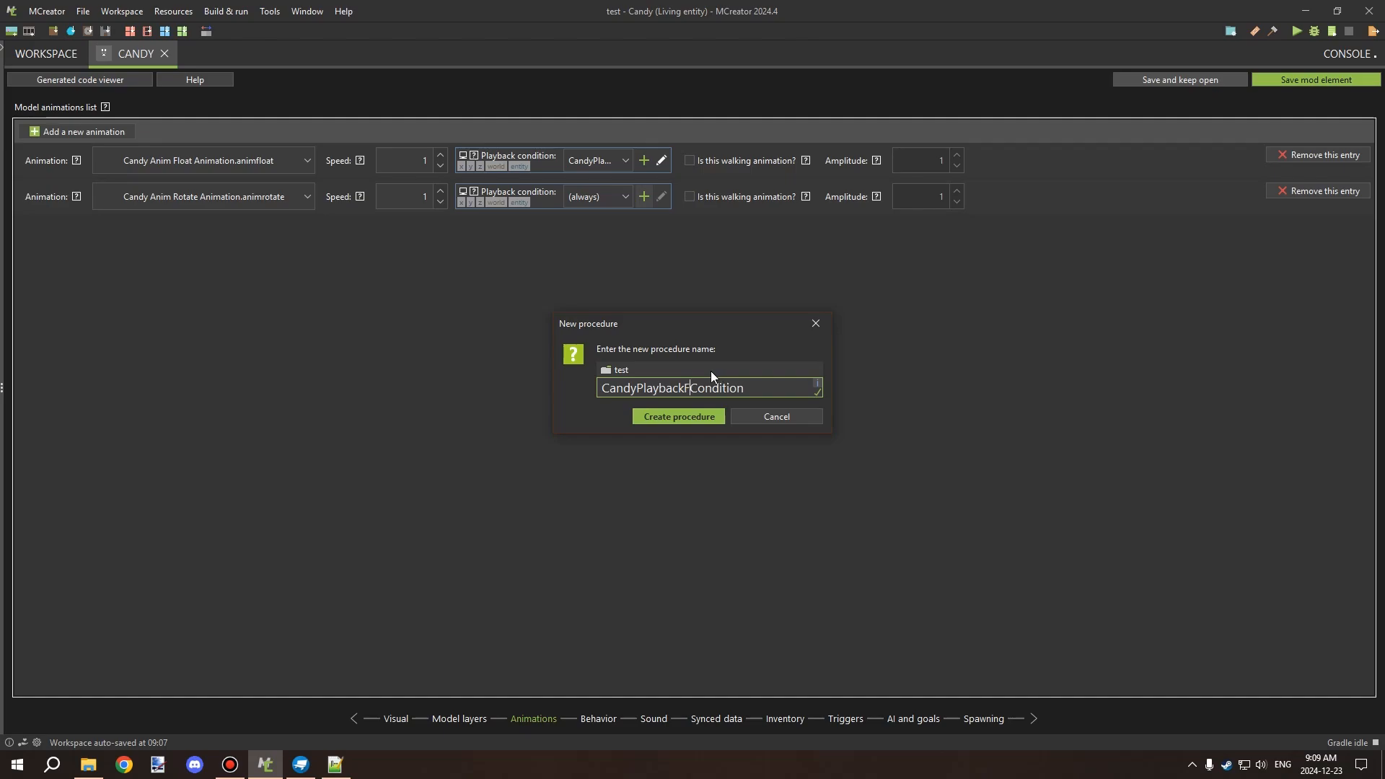
text(Rotate)
click(709, 416)
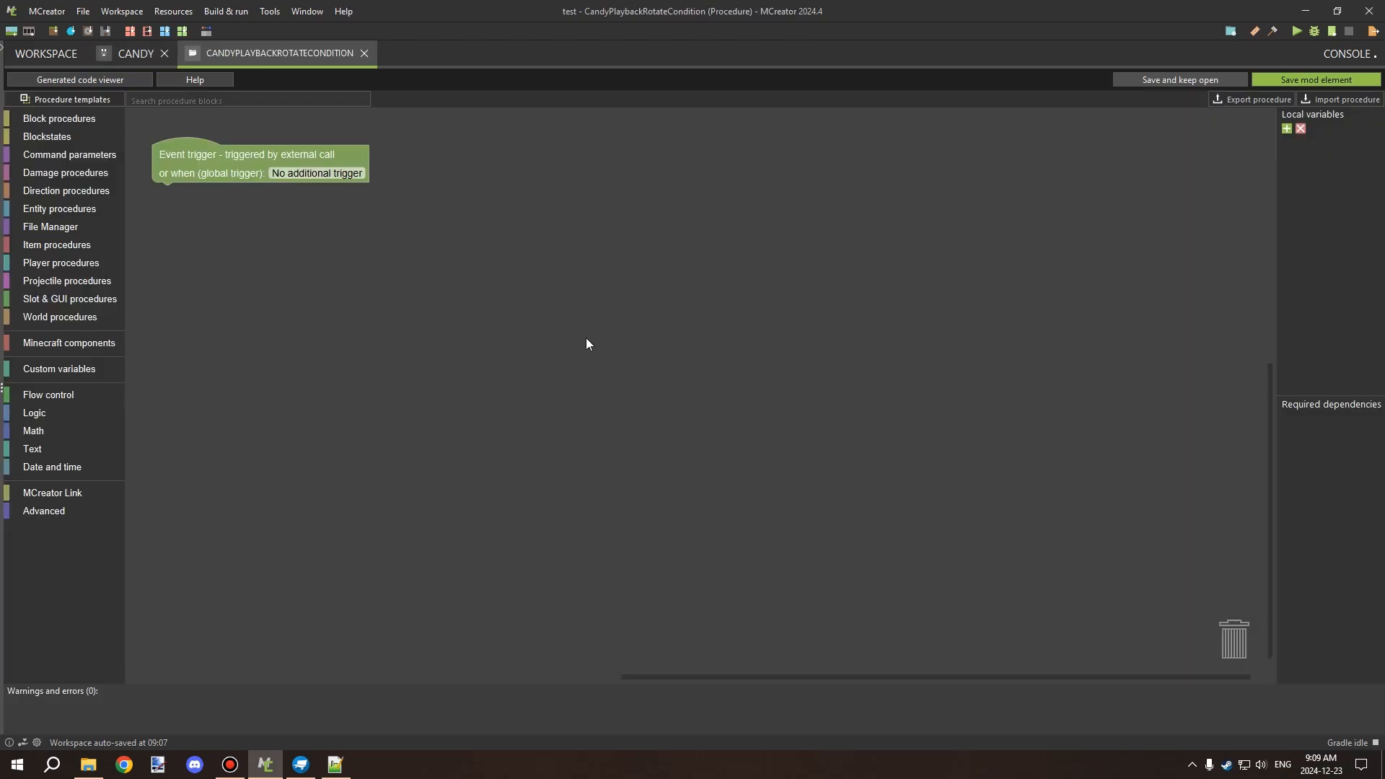
Step: Import the 1.ptpl template into the rotate condition procedure and save the procedure element
click(1343, 101)
click(946, 359)
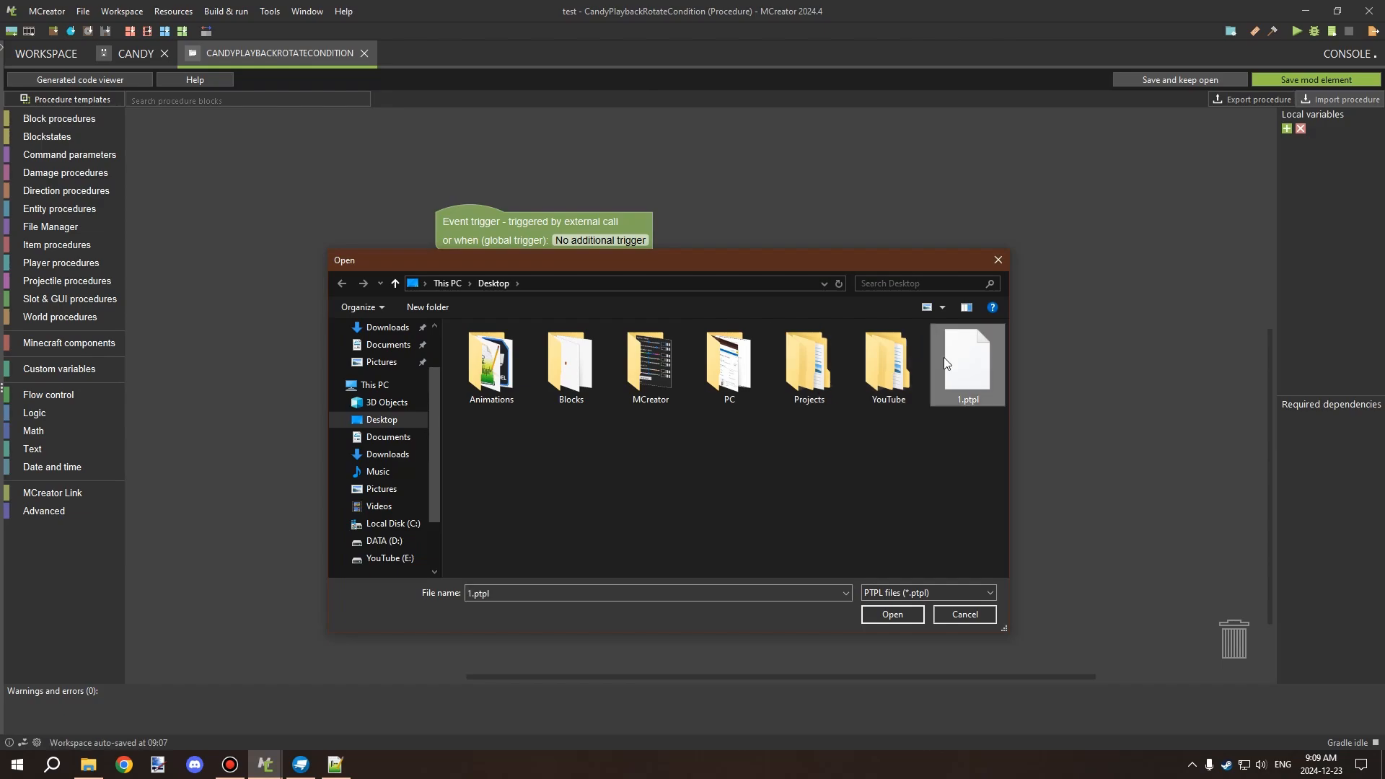
click(892, 615)
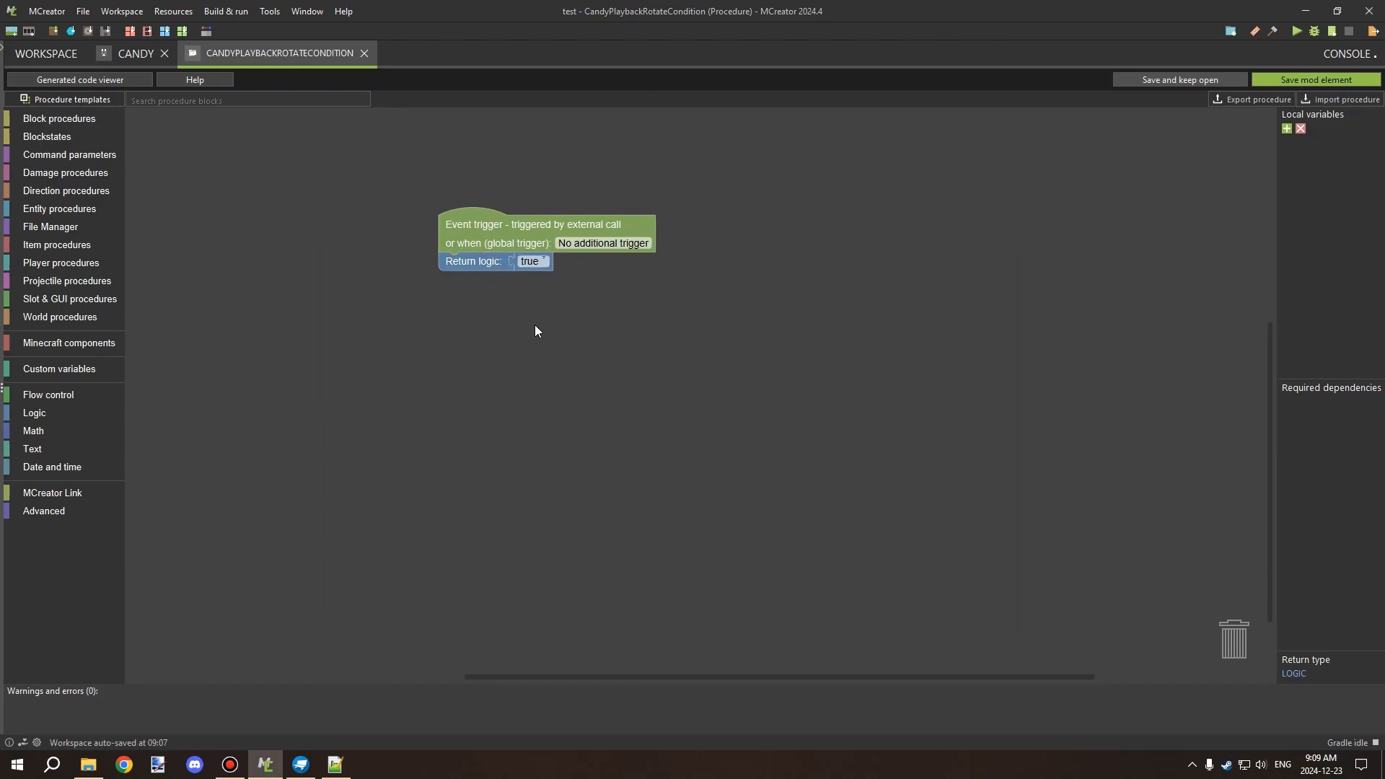
drag(615, 312, 658, 344)
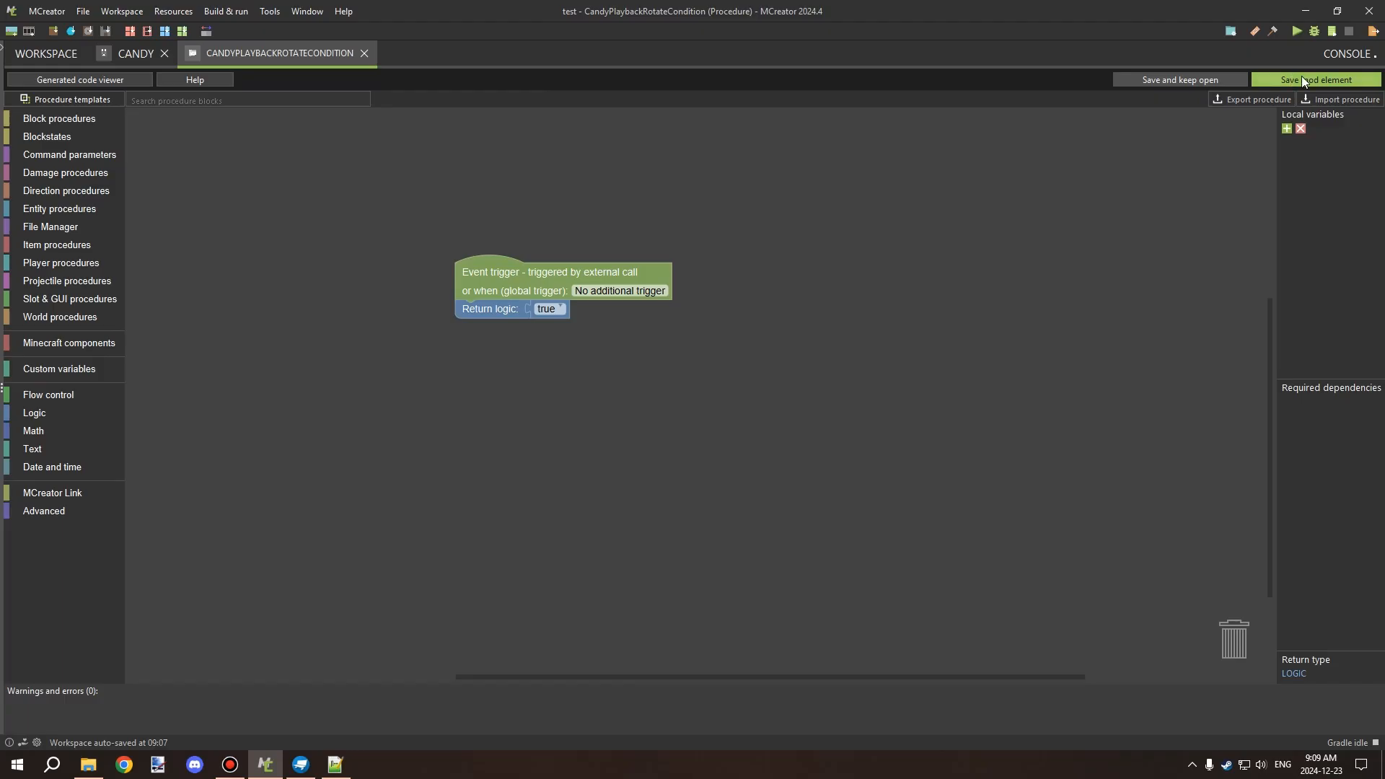
click(1302, 76)
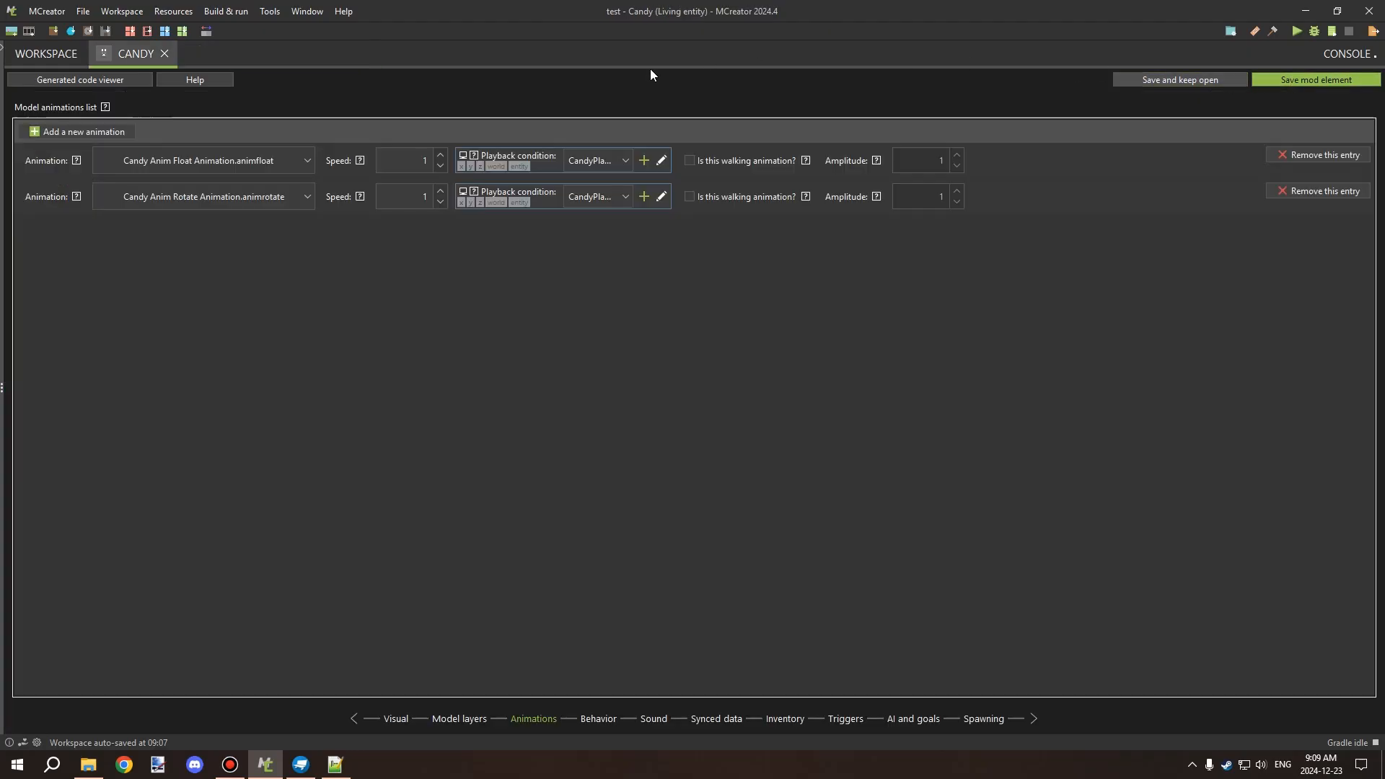
Step: Add a Logic synced data entry named Rotate to the Candy entity
click(708, 719)
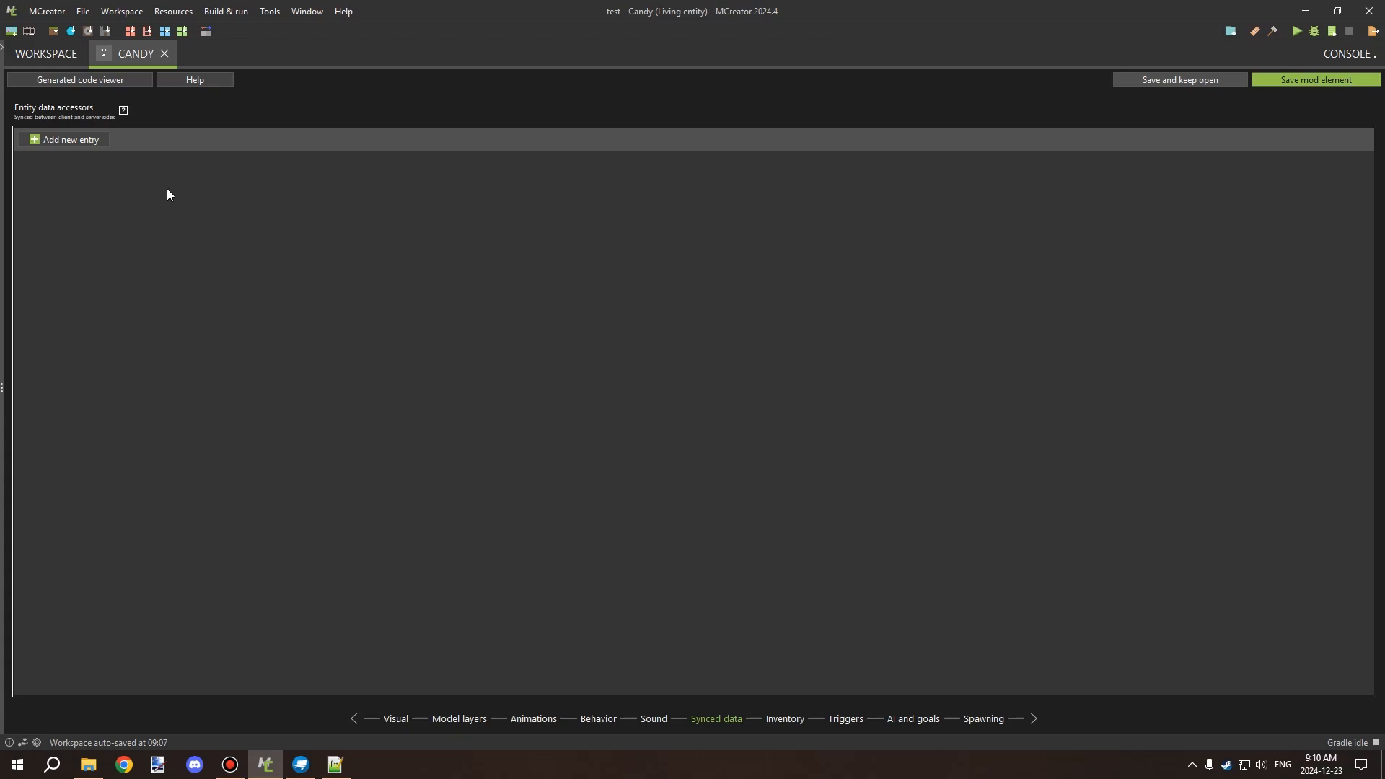
click(88, 138)
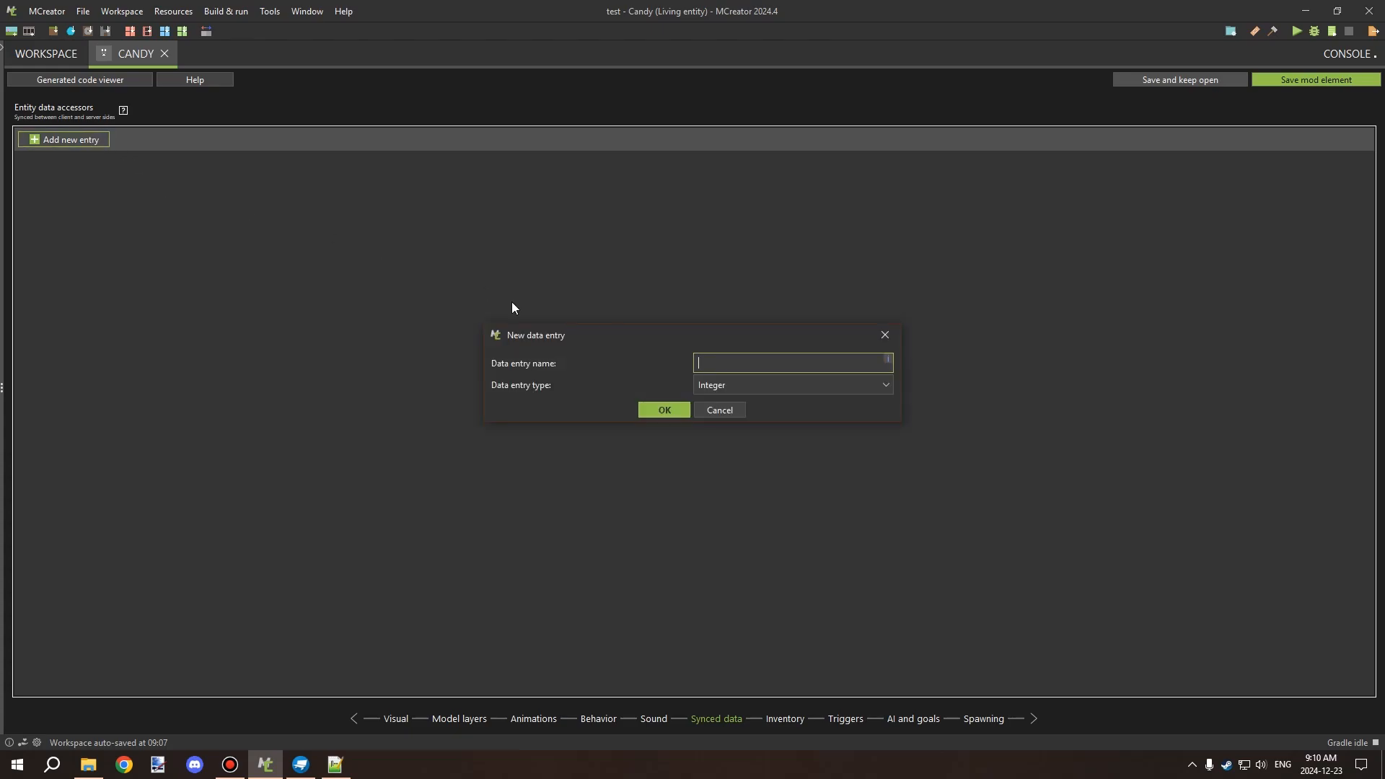
click(721, 388)
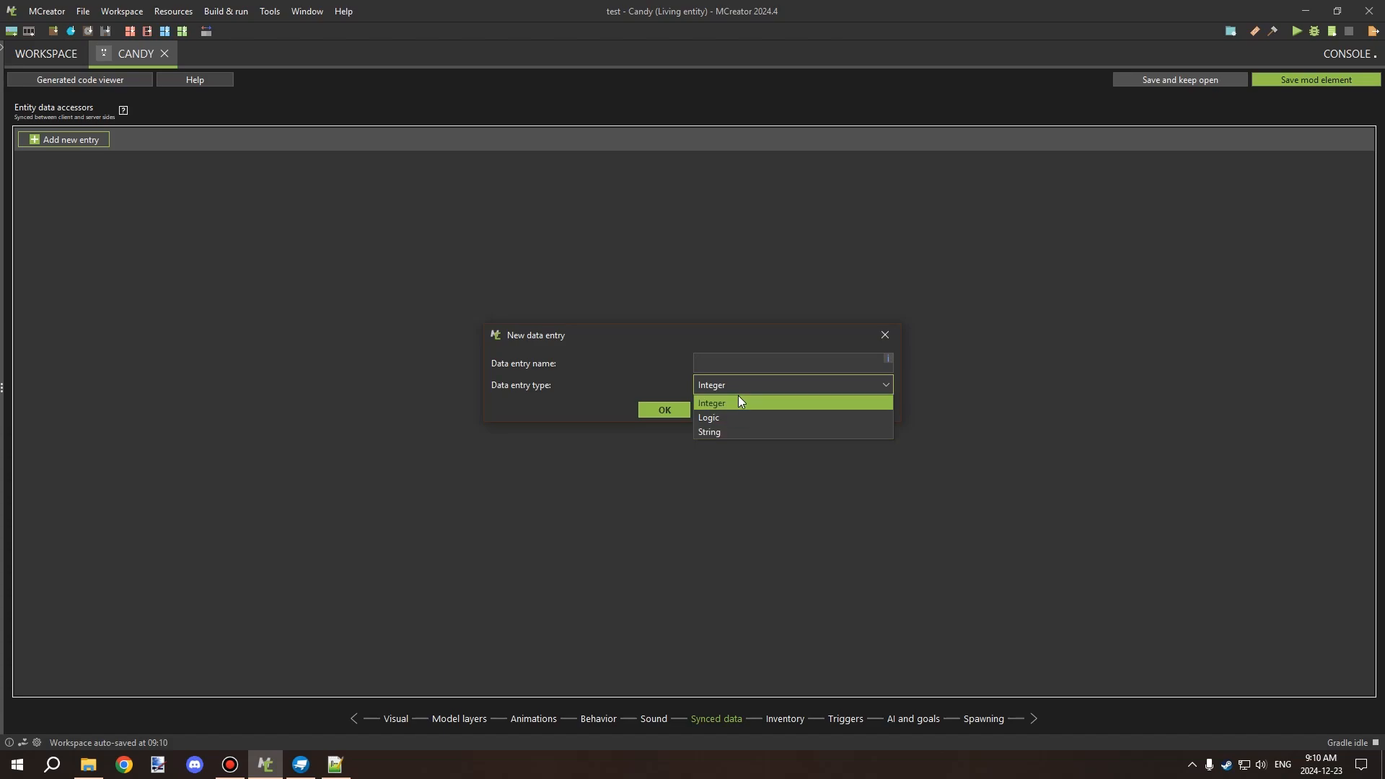
click(708, 417)
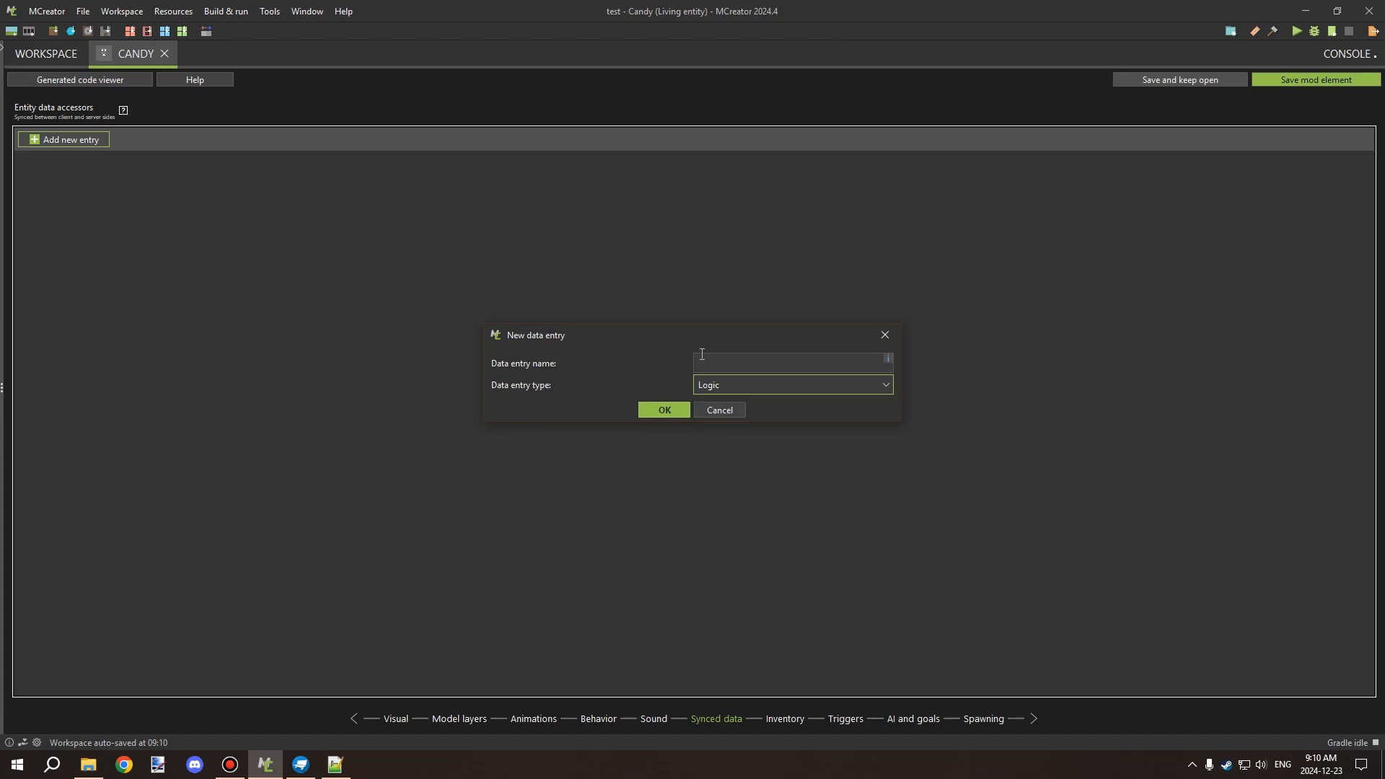
click(786, 360)
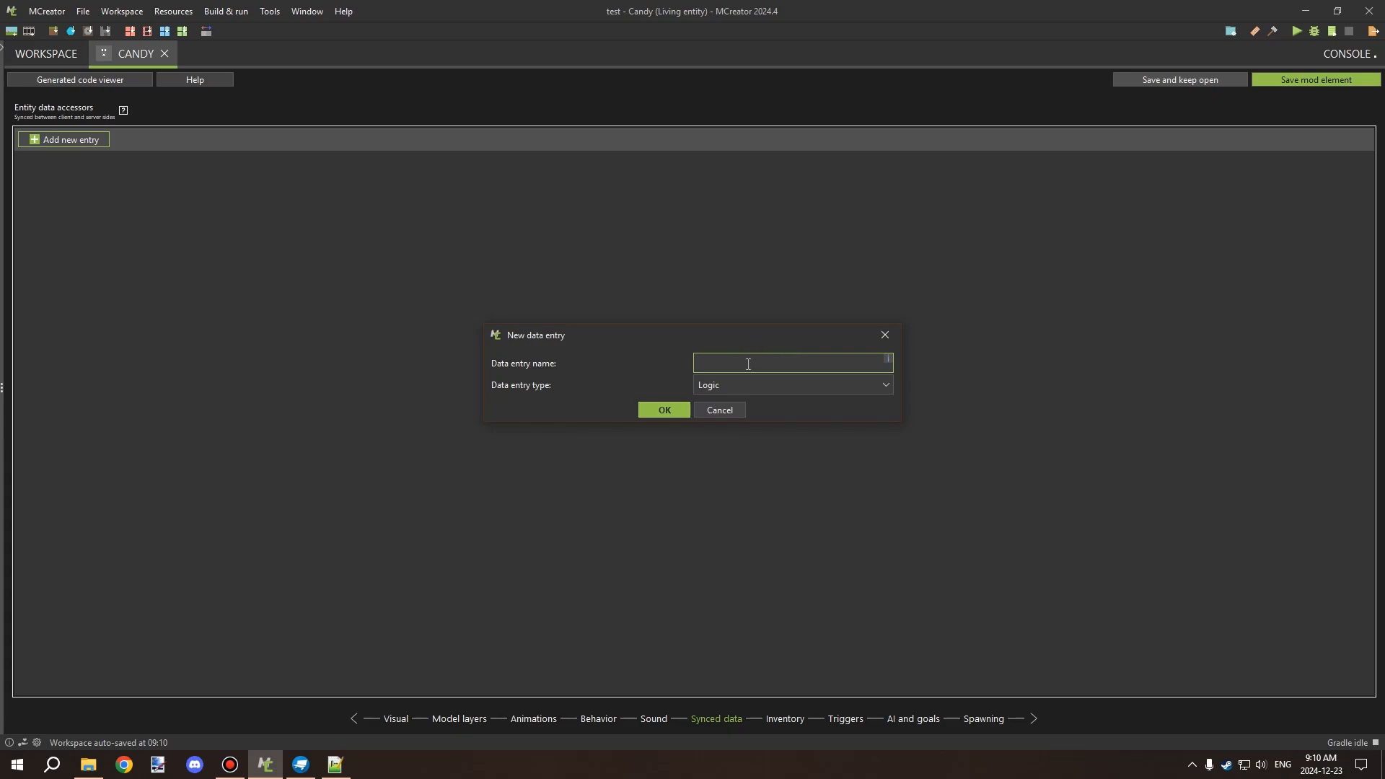
text(Rotate)
click(682, 410)
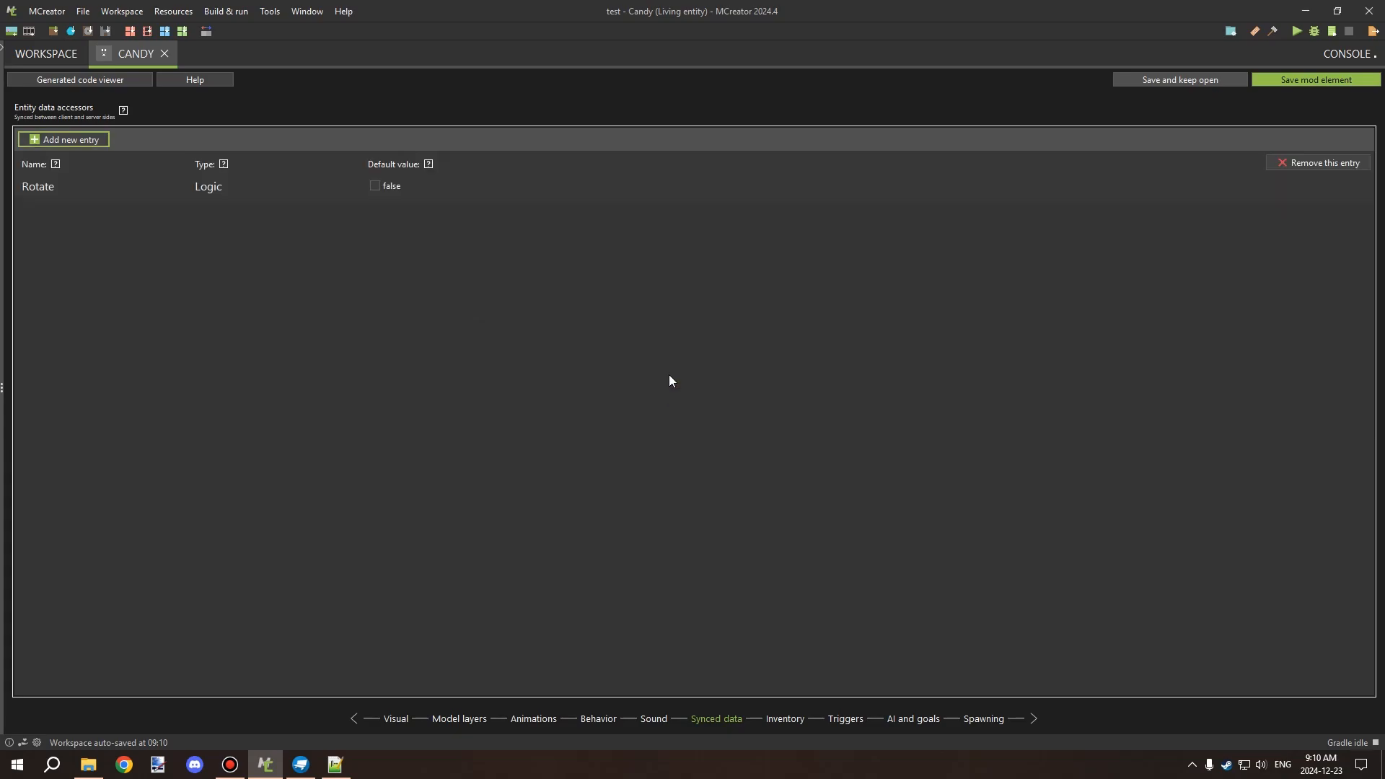
Step: Start a second data entry named Float, cancel it, and remove the Rotate entry
click(91, 140)
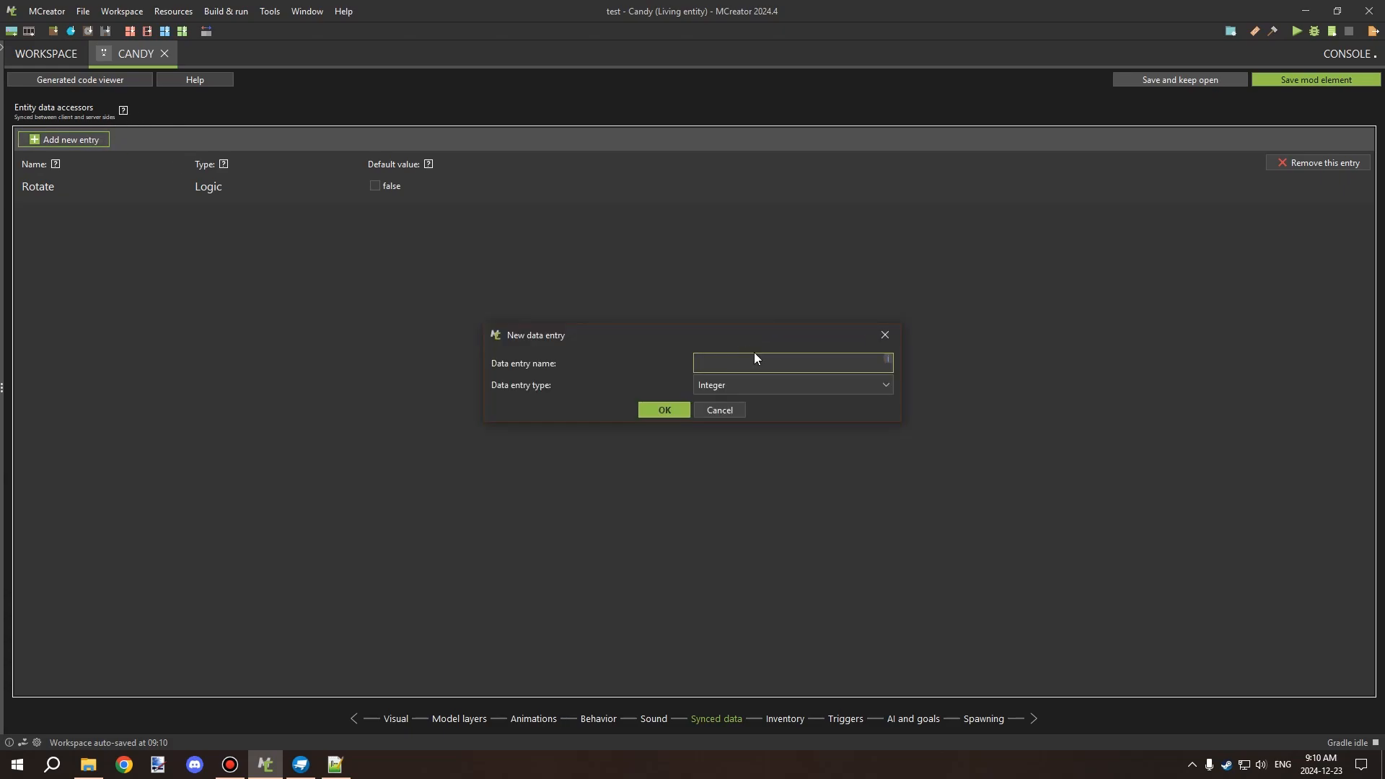
text(Float)
key(Escape)
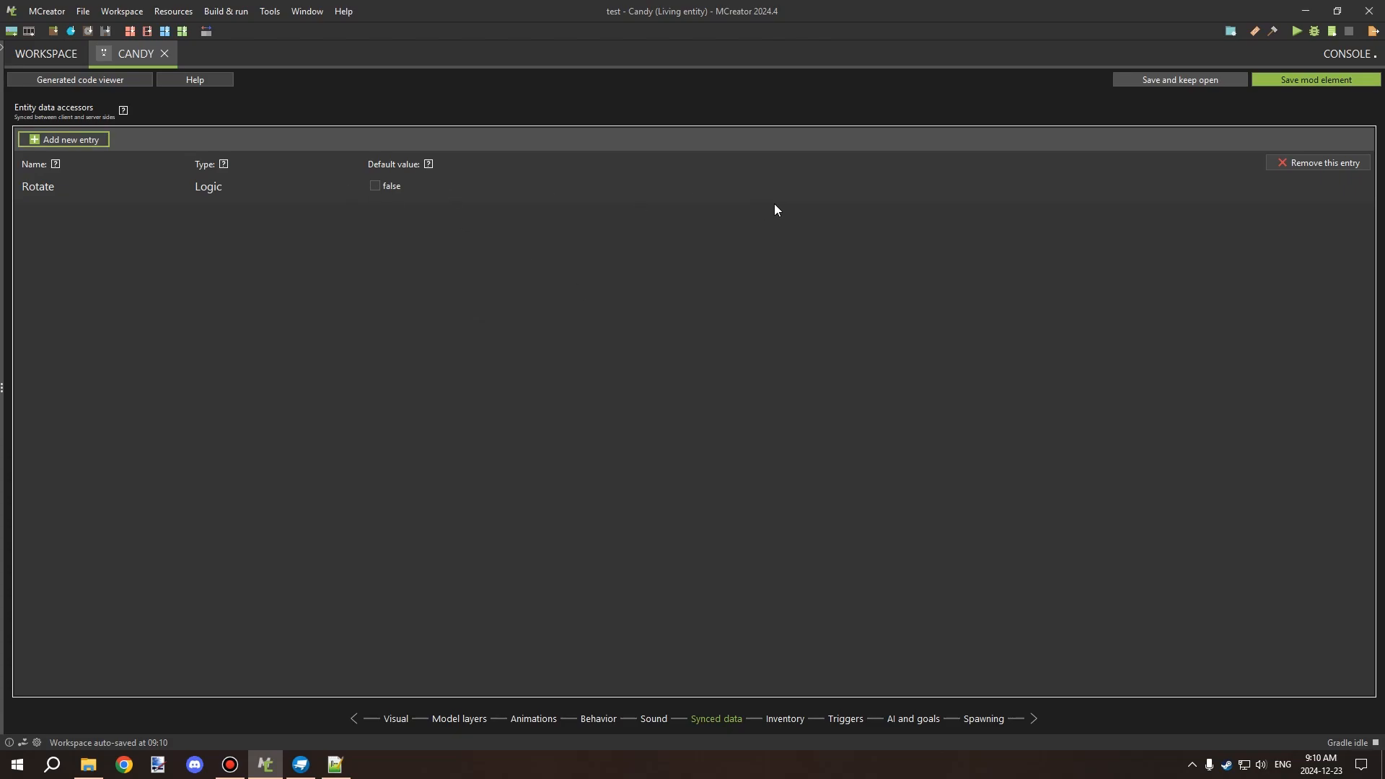
click(1322, 161)
Step: Add a Logic synced data entry named AnimRotate
click(94, 141)
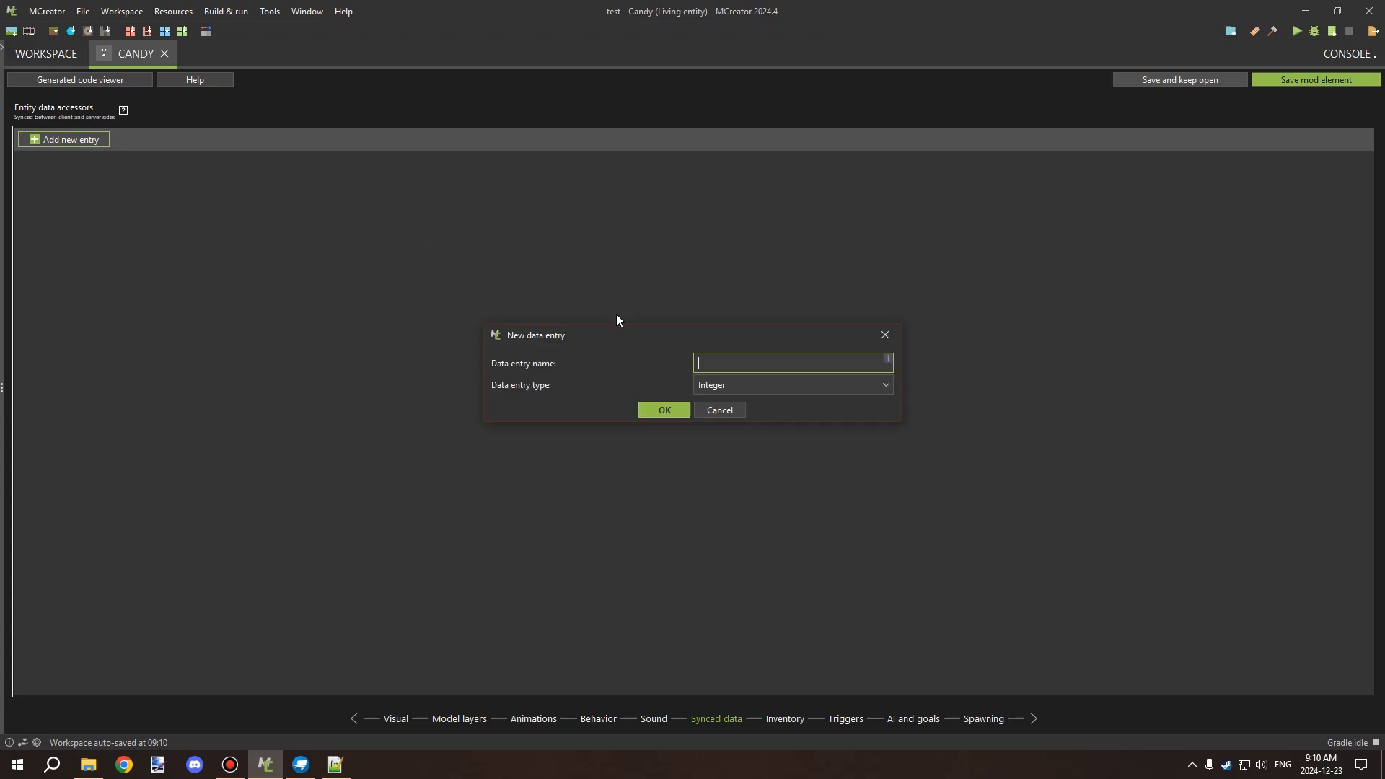
text(AnimRop)
key(BackSpace)
key(BackSpace)
key(BackSpace)
text(ota)
click(710, 382)
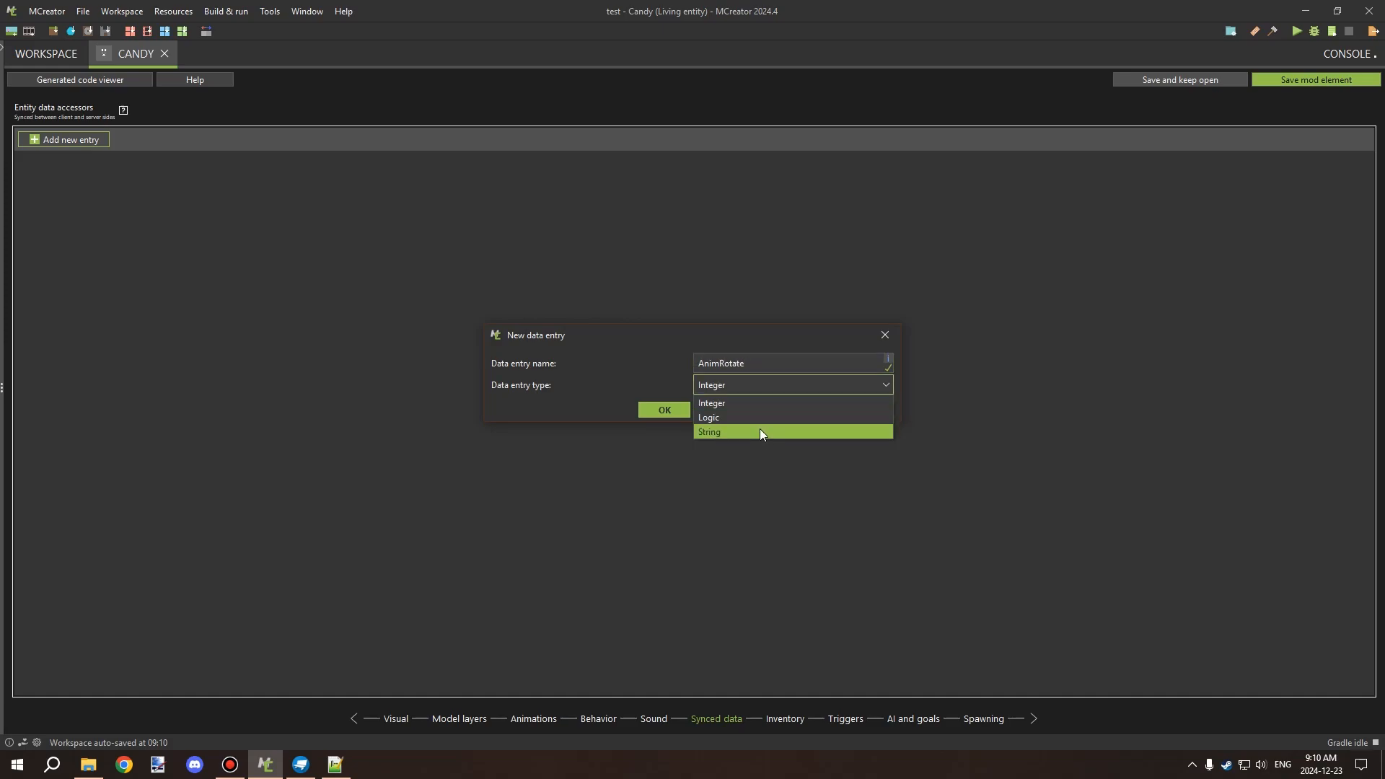
click(718, 417)
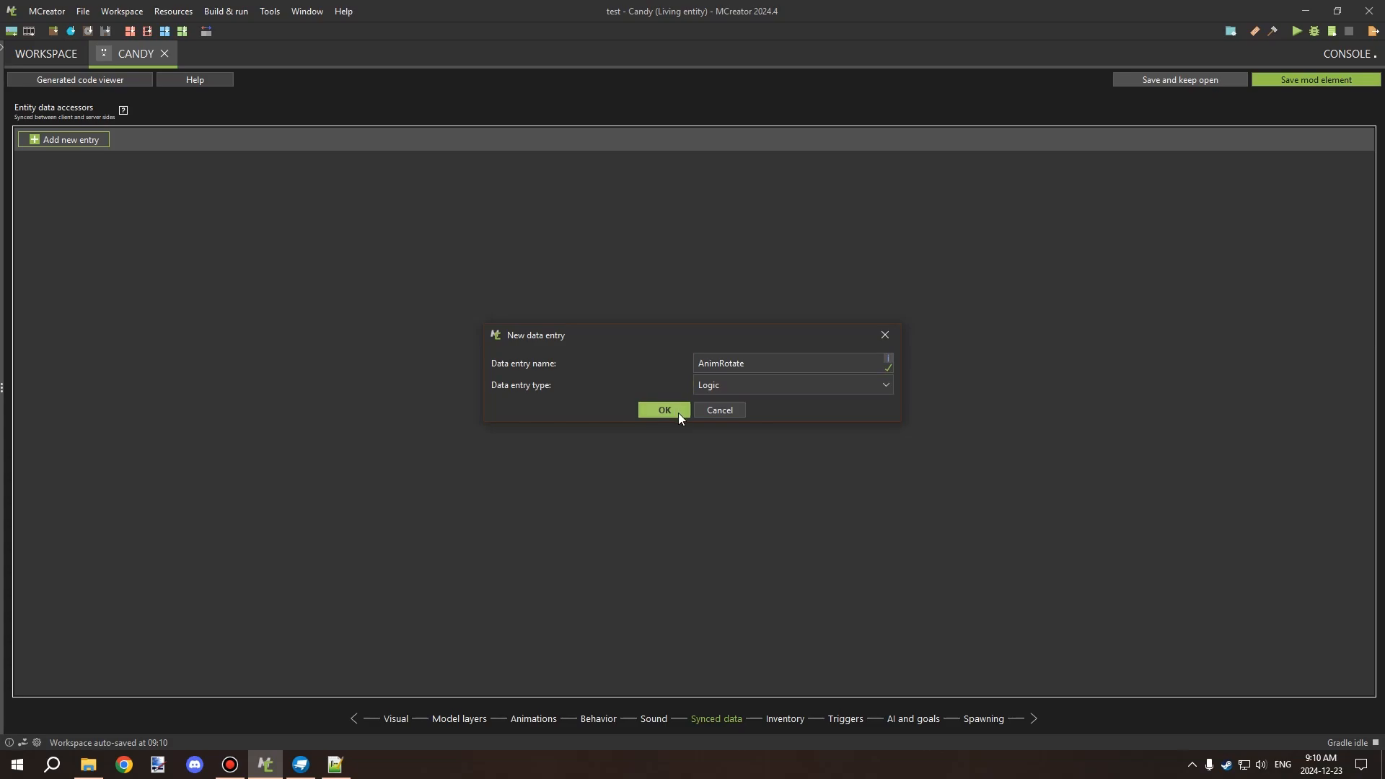
click(678, 411)
Step: Add a second synced data entry named AnimFloat of type Logic
click(94, 136)
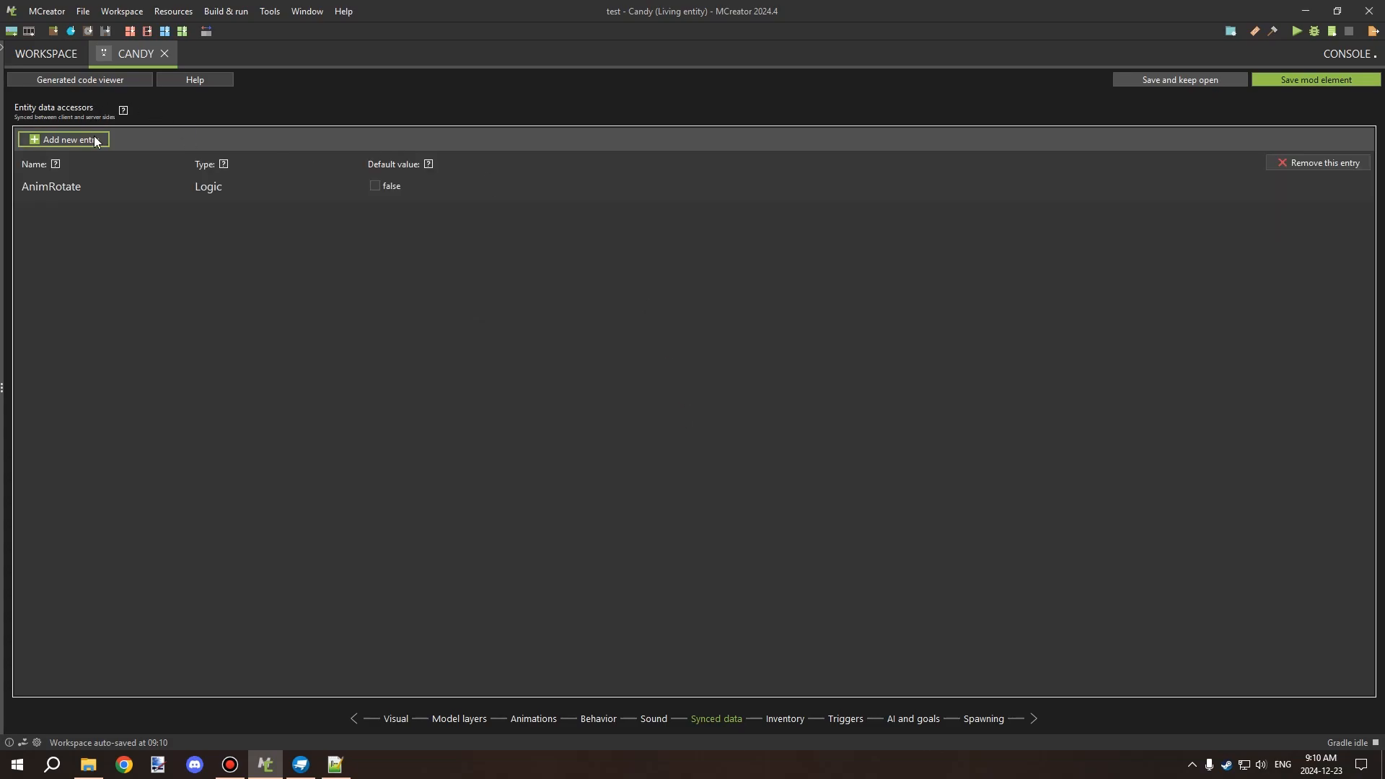
text(An)
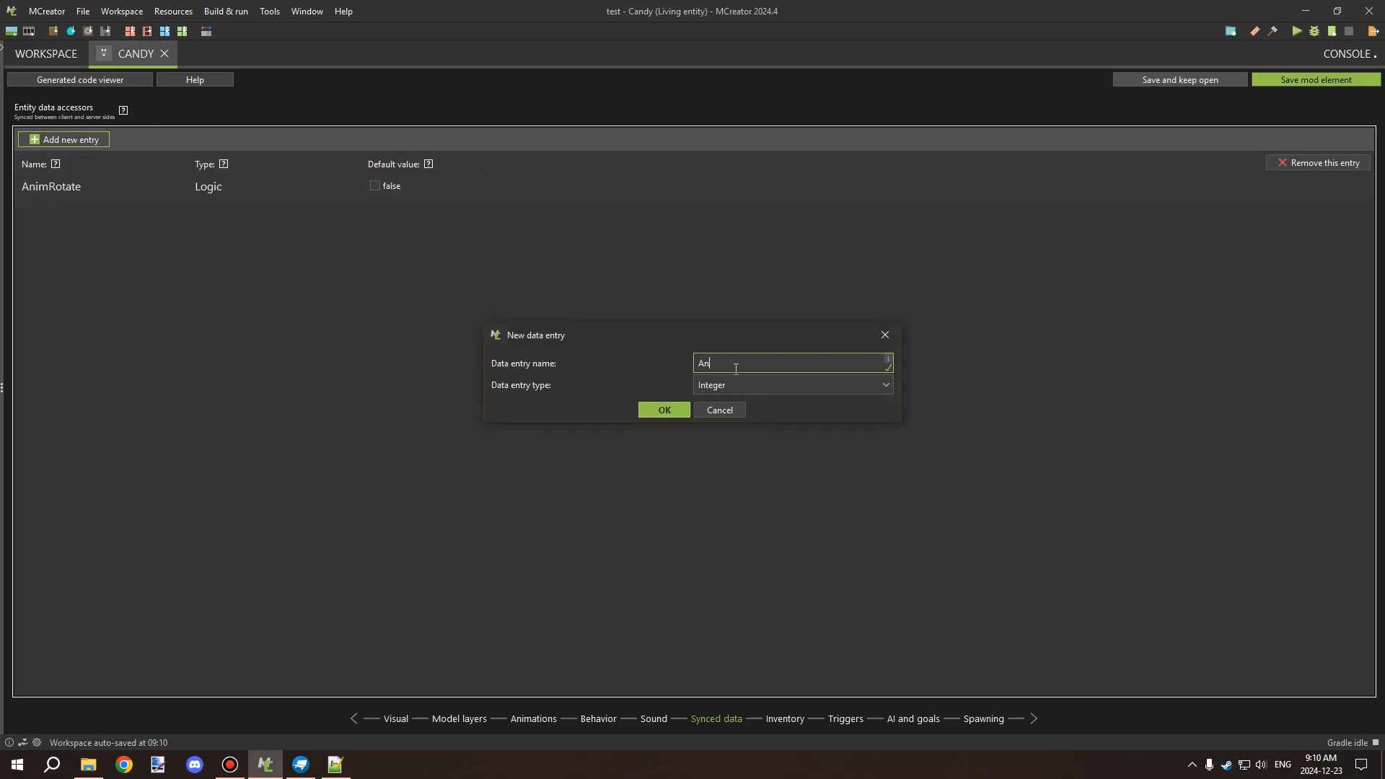
text(imFloat)
click(729, 385)
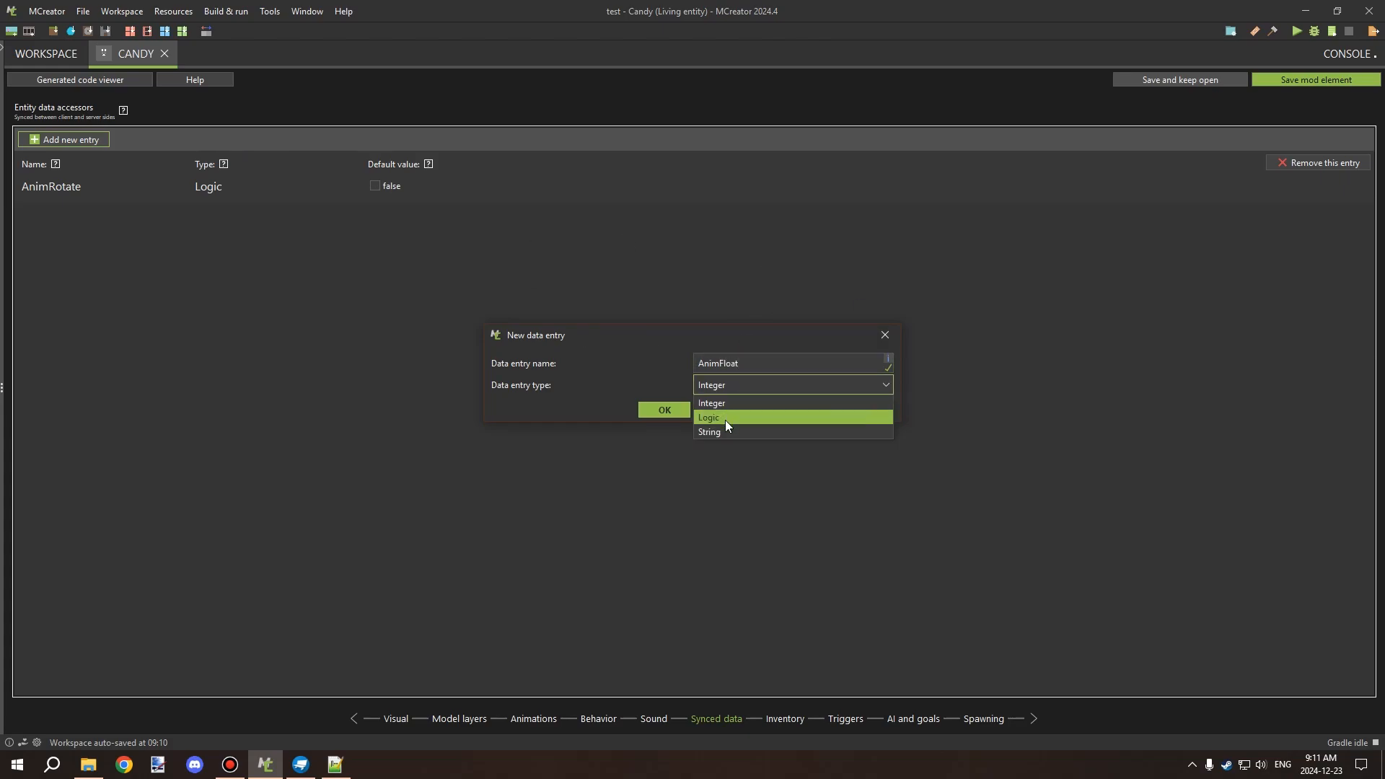
click(730, 417)
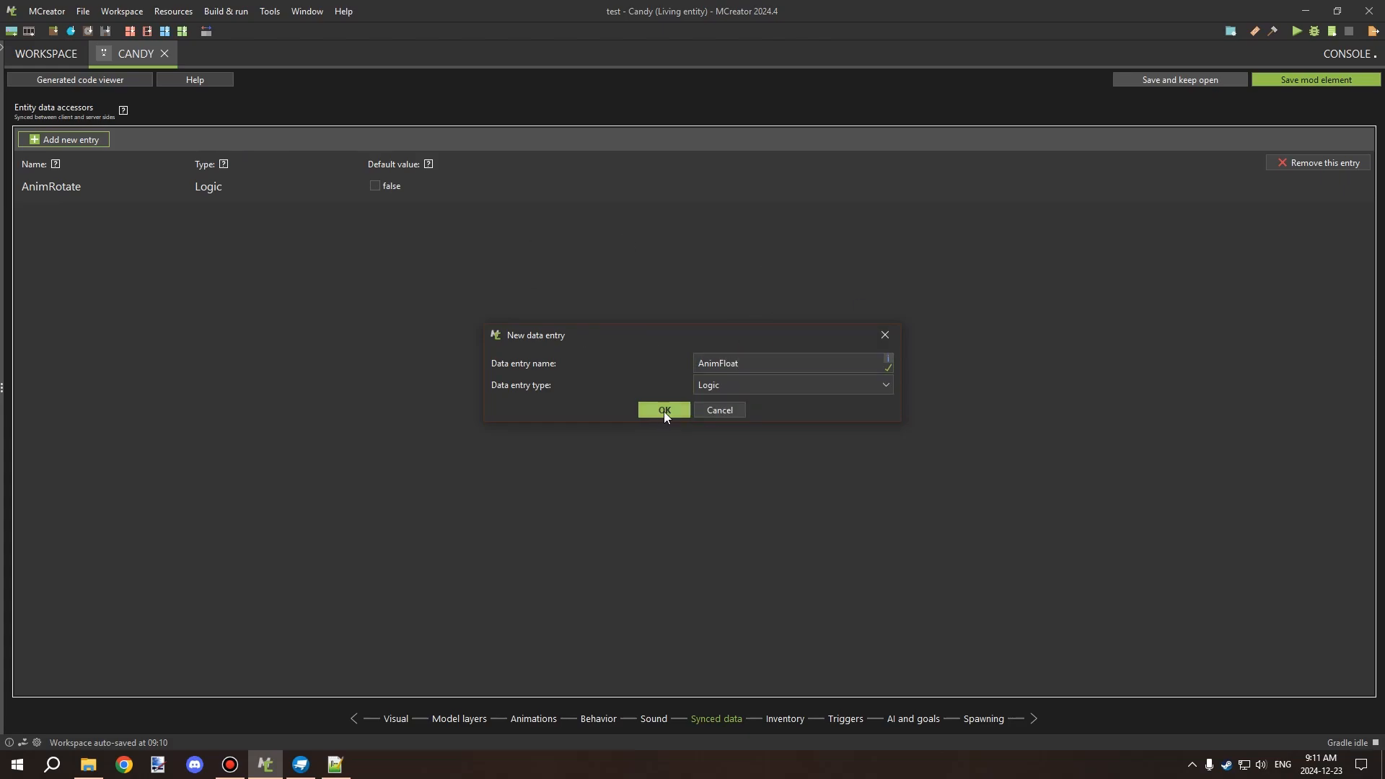
click(664, 410)
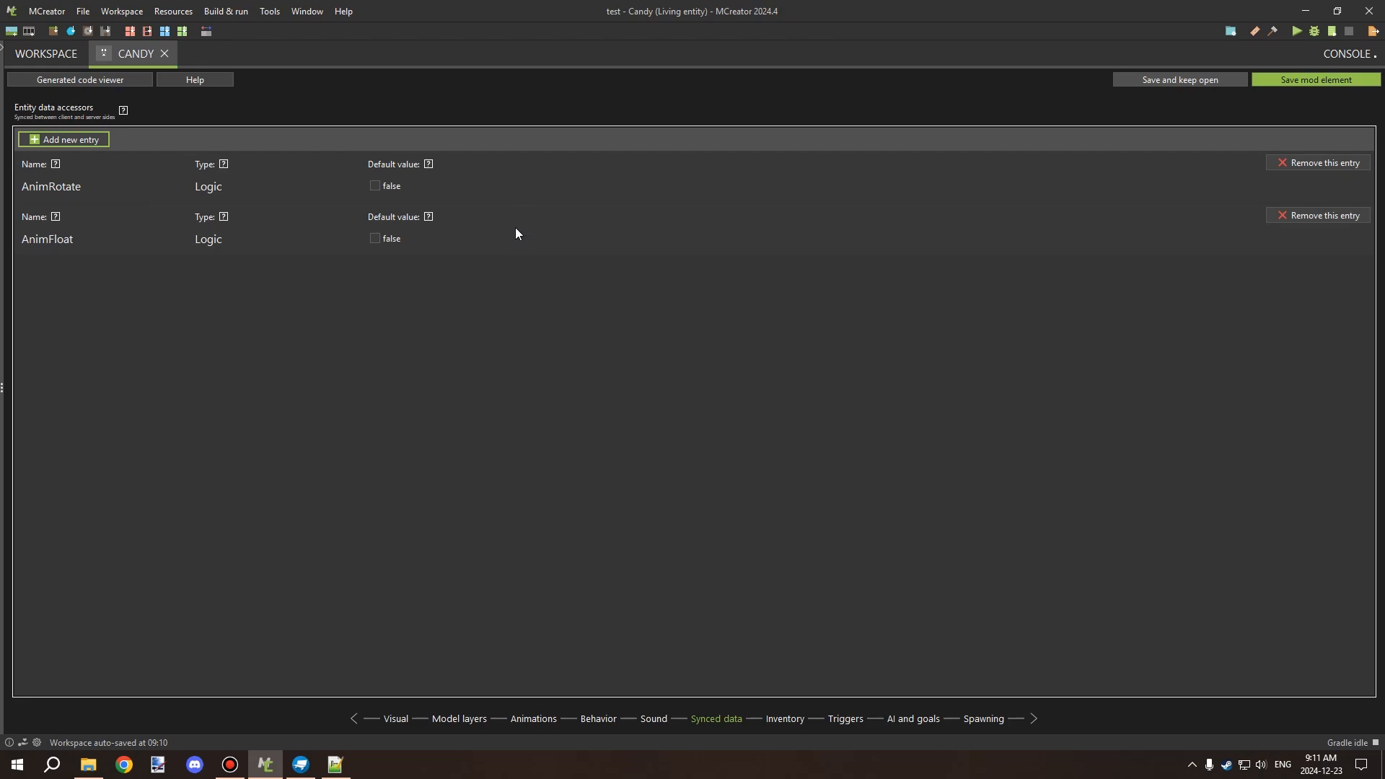
click(381, 185)
click(376, 238)
click(375, 186)
click(376, 236)
Step: In the float playback condition procedure, replace the returned true value with a custom entity logic data parameter block
click(541, 720)
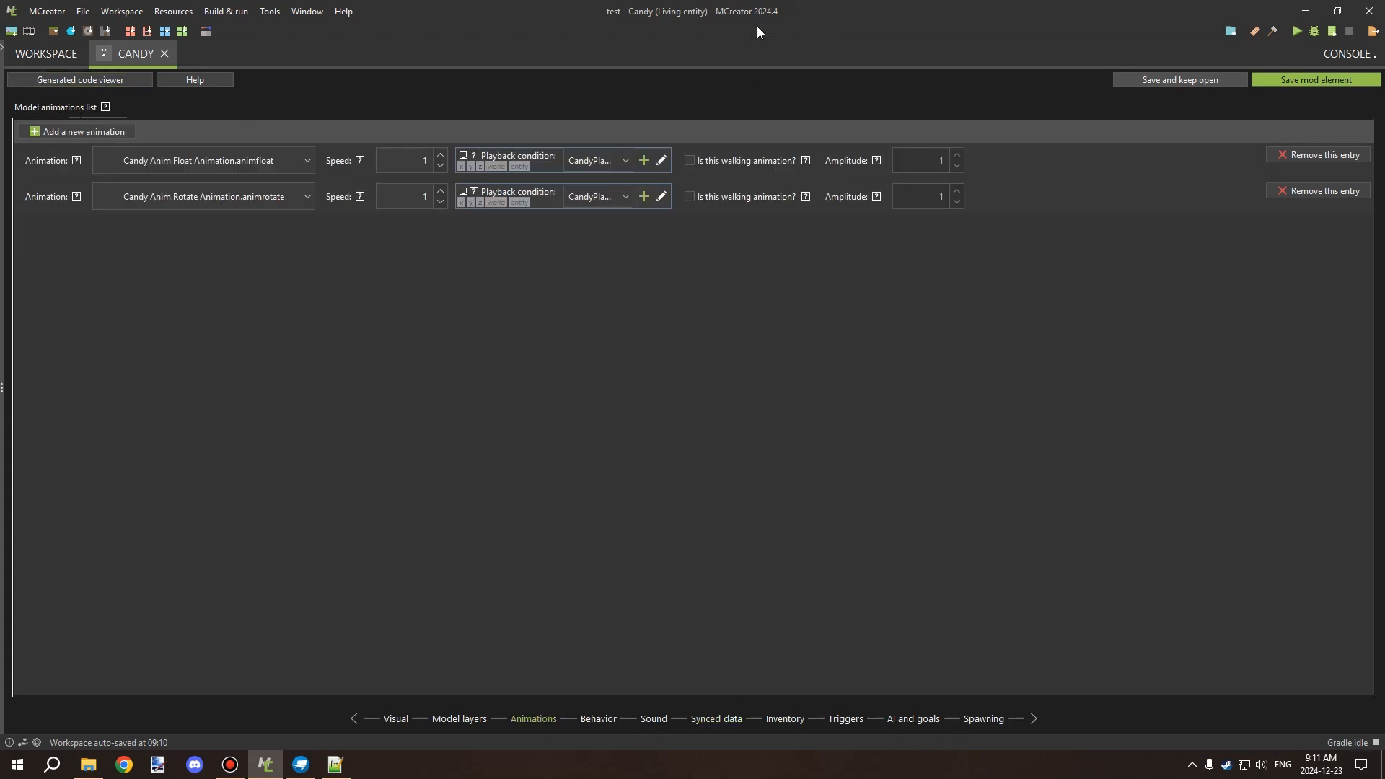
click(662, 160)
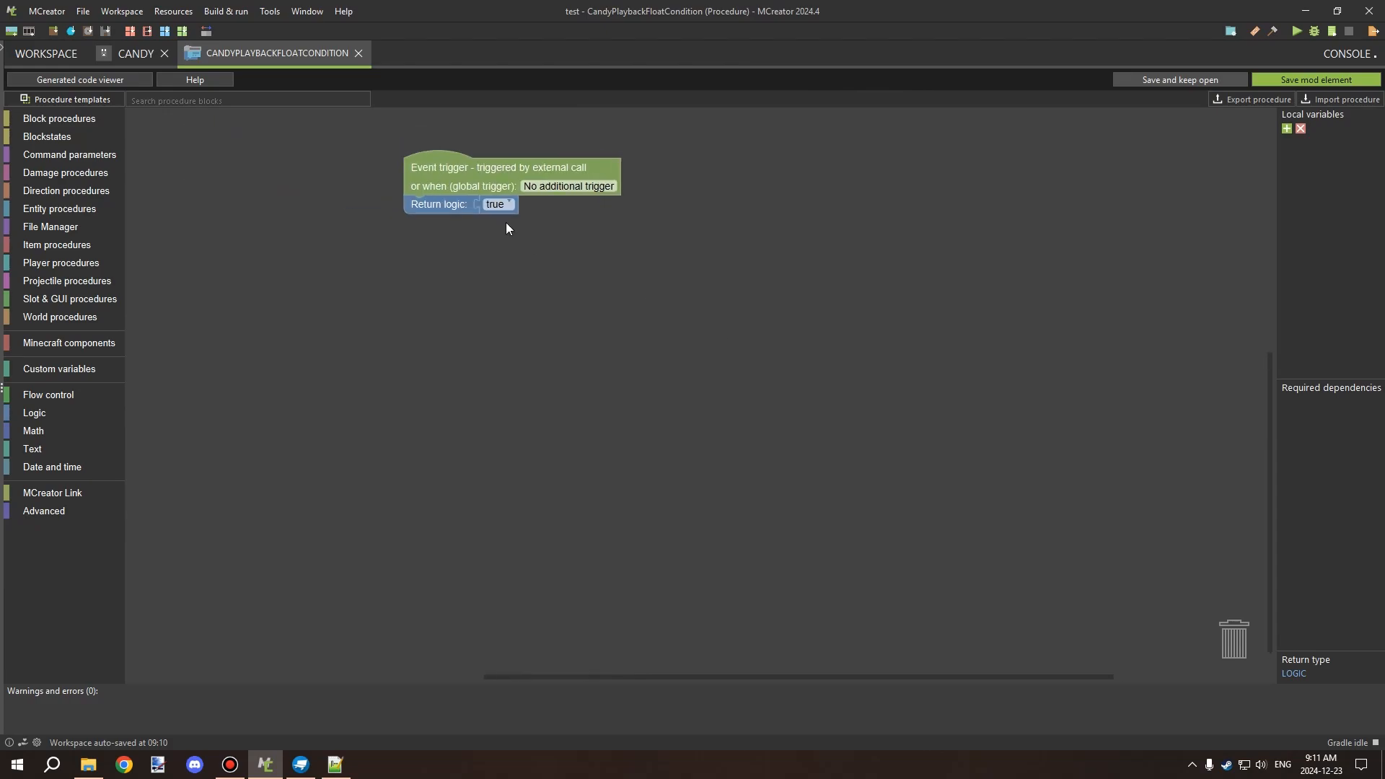
drag(495, 204, 572, 433)
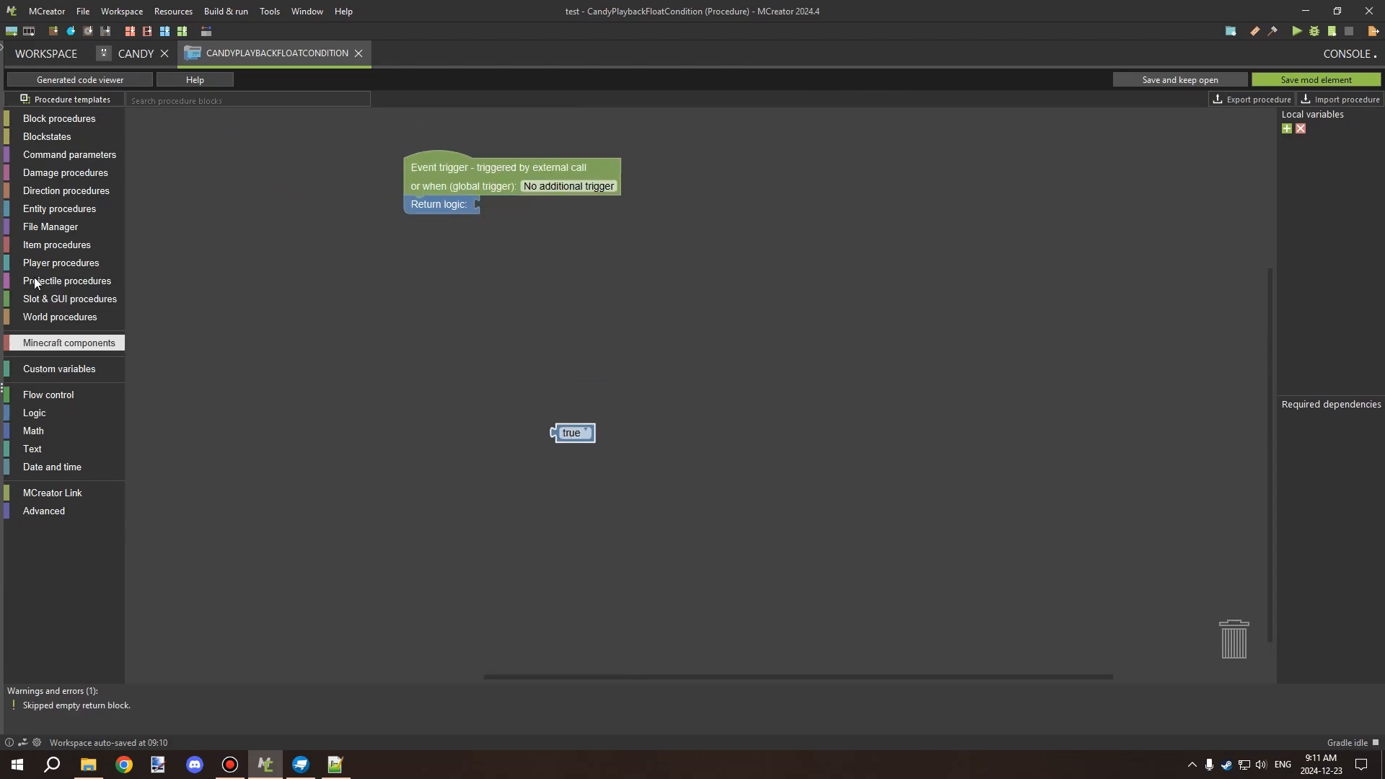
click(45, 209)
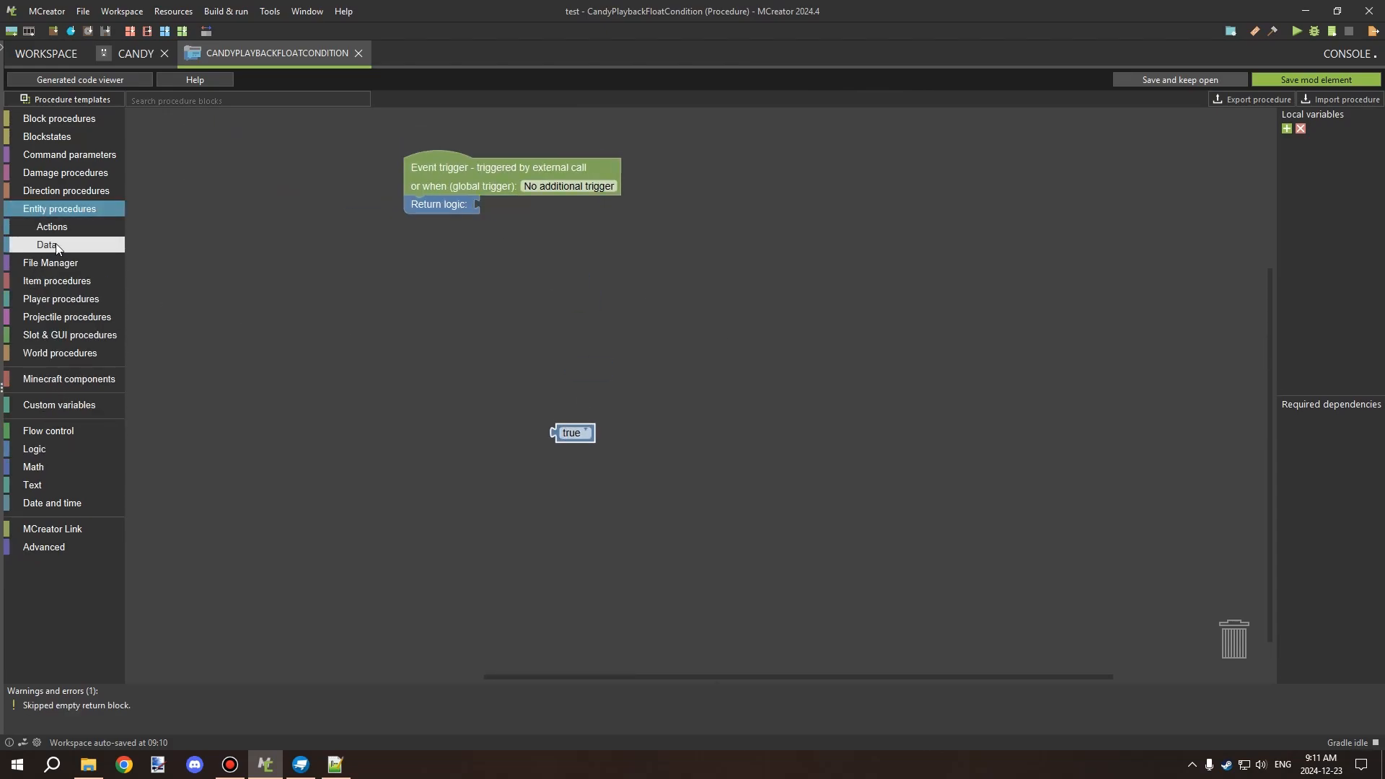
click(58, 245)
scroll(661, 582, down, 10)
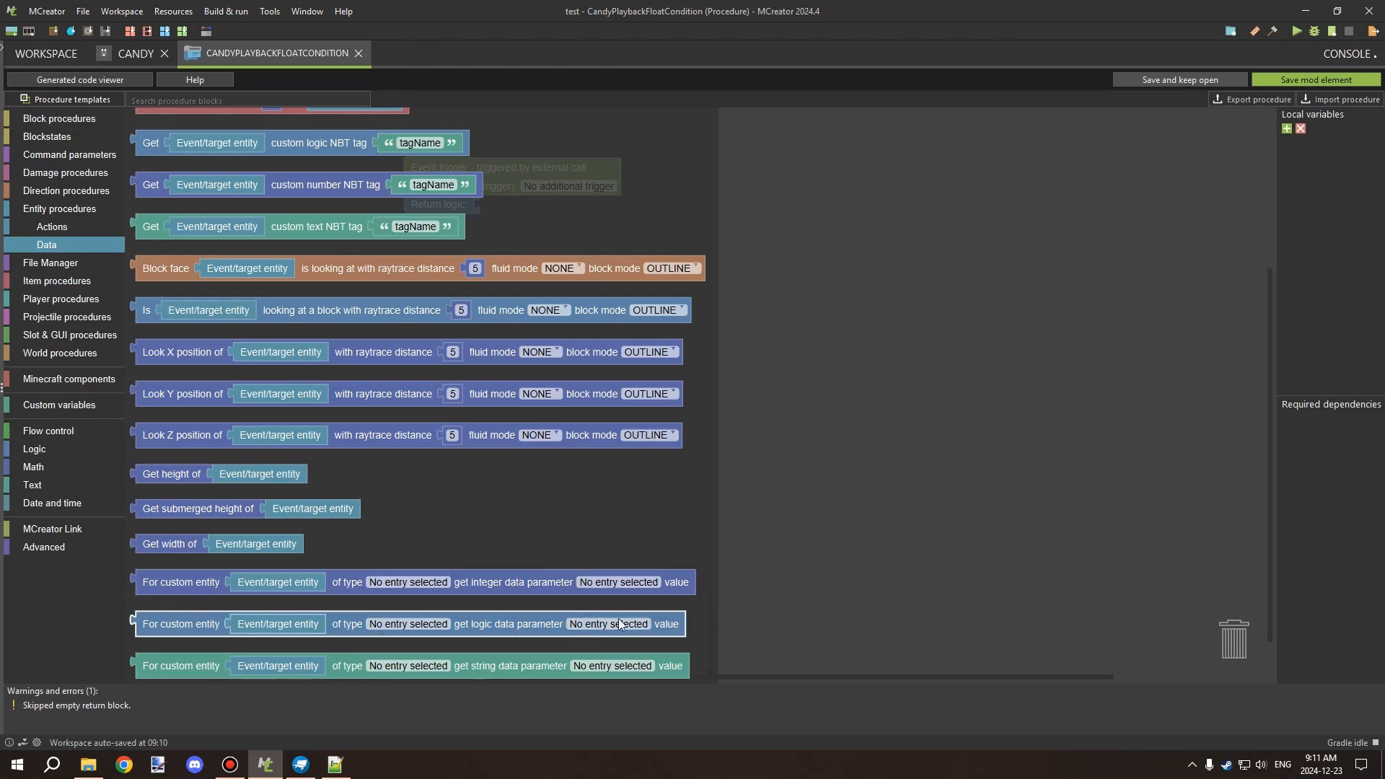
drag(620, 625, 915, 210)
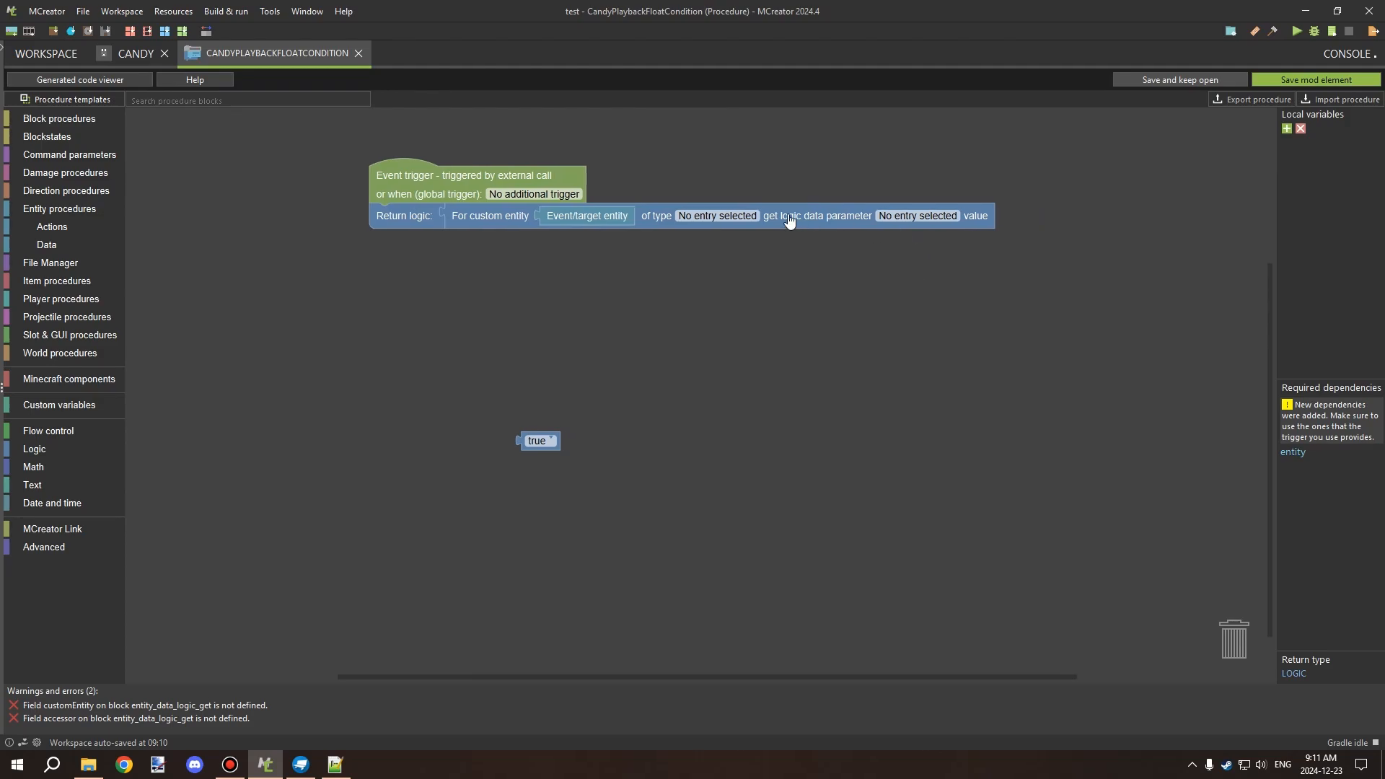
click(746, 218)
click(800, 248)
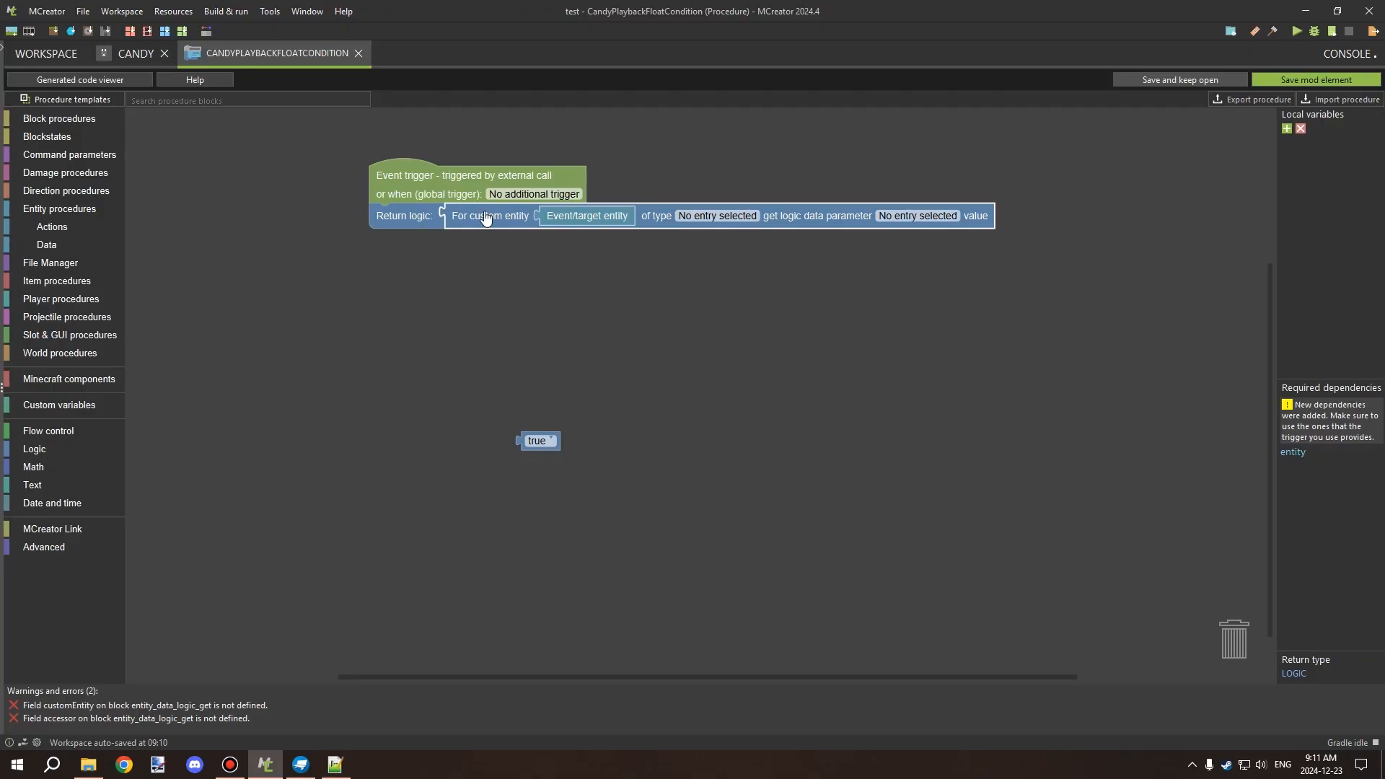
Step: Detach the data parameter block and delete the loose true block, undo all block changes, and close the procedure to return to Candy
drag(480, 211, 516, 318)
right_click(548, 441)
click(569, 513)
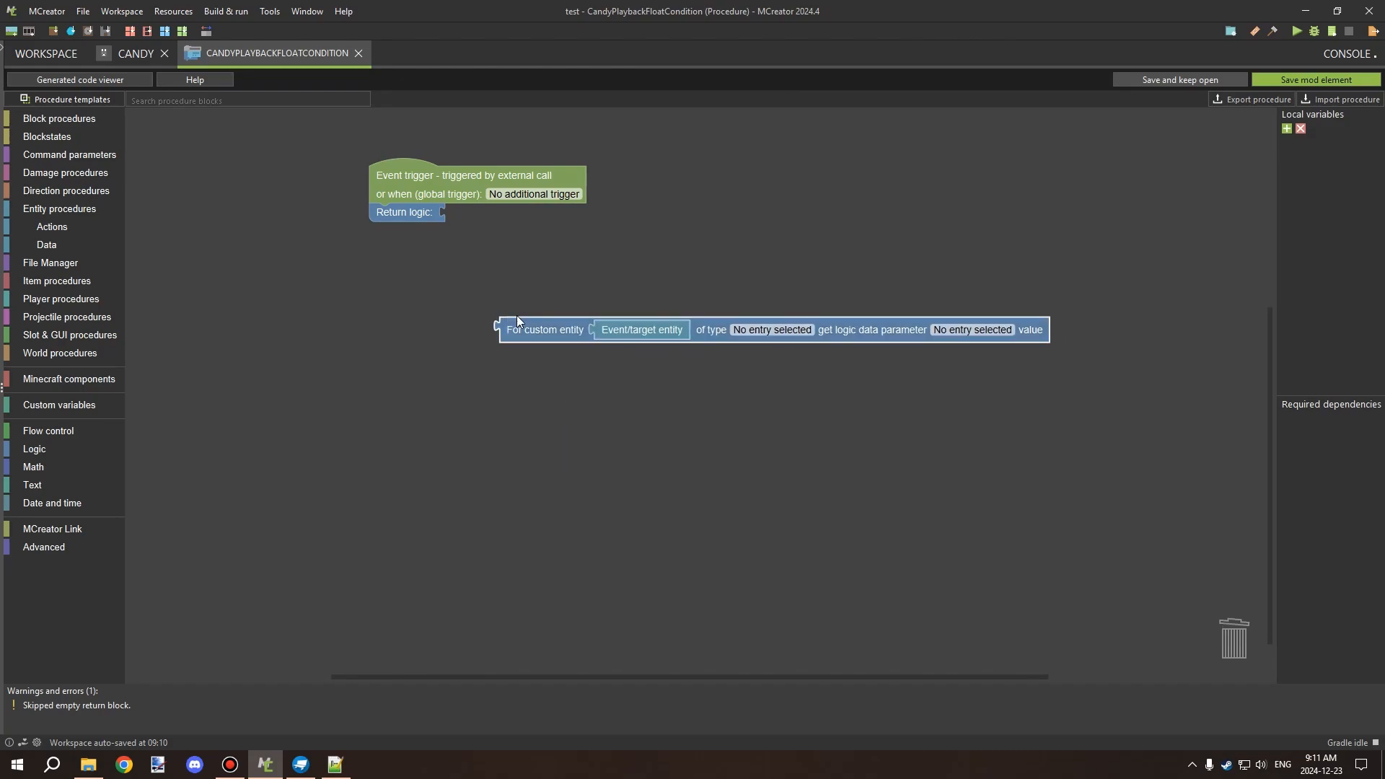
key(ctrl+z)
key(ctrl+z)
key(ctrl+z)
key(ctrl+z)
key(ctrl+z)
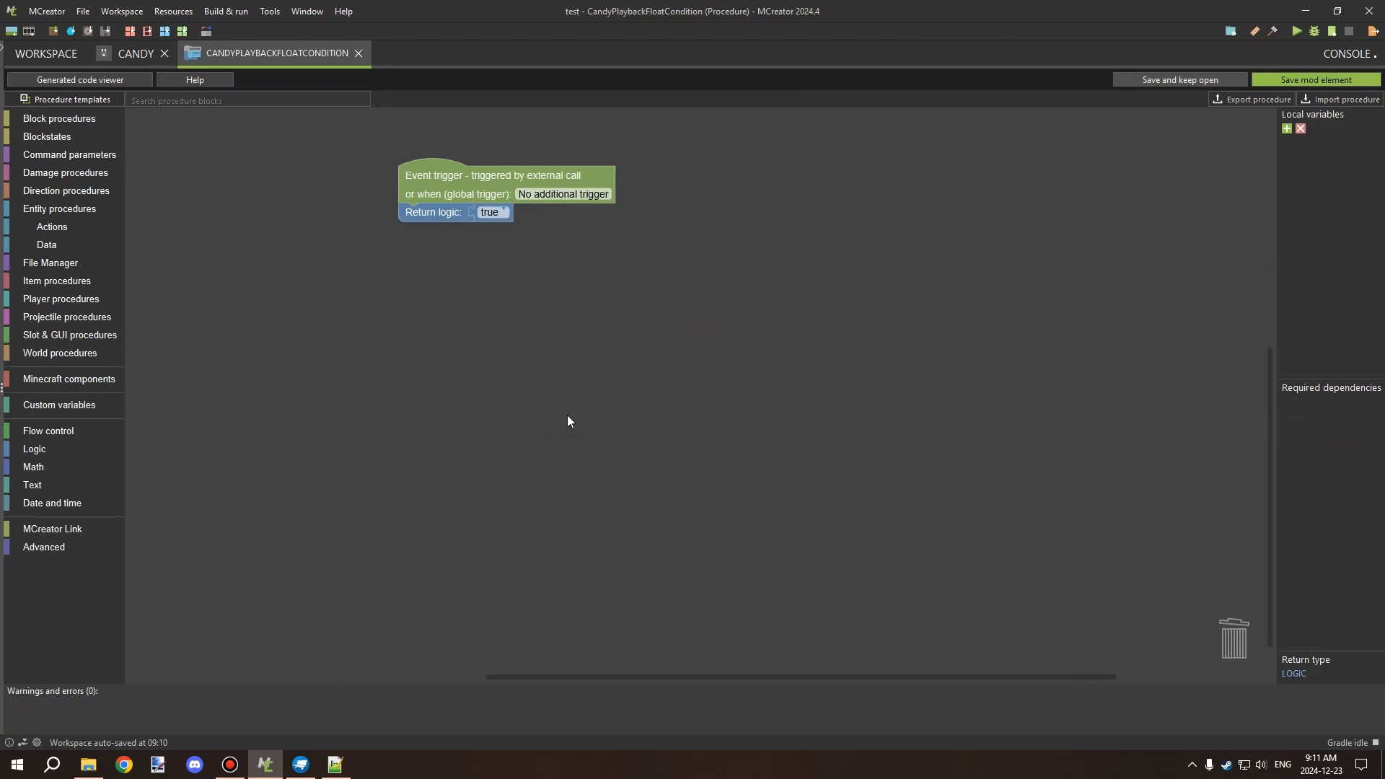
click(358, 52)
click(135, 54)
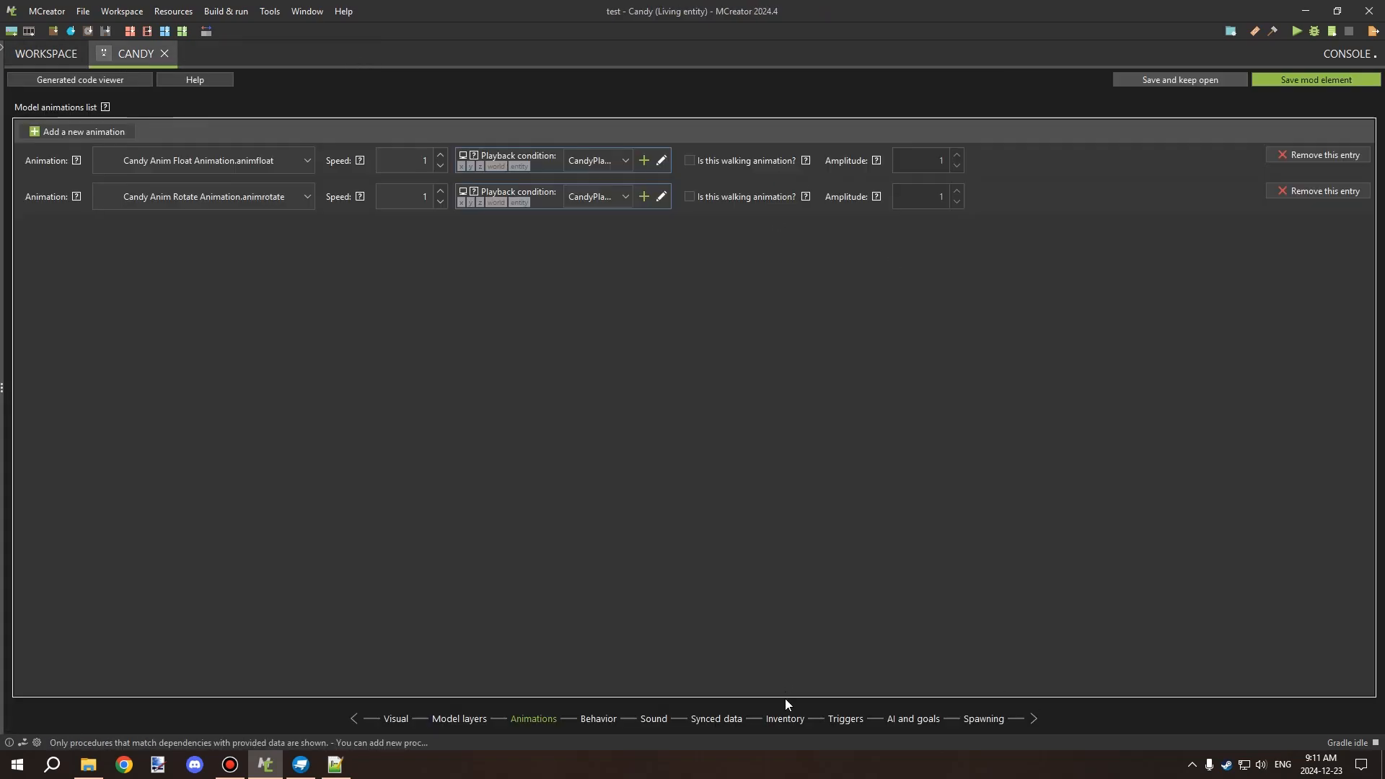
Step: Remove all default AI tasks from the Candy entity's AI task/goals list, leaving only the header block
click(784, 719)
click(722, 719)
click(777, 719)
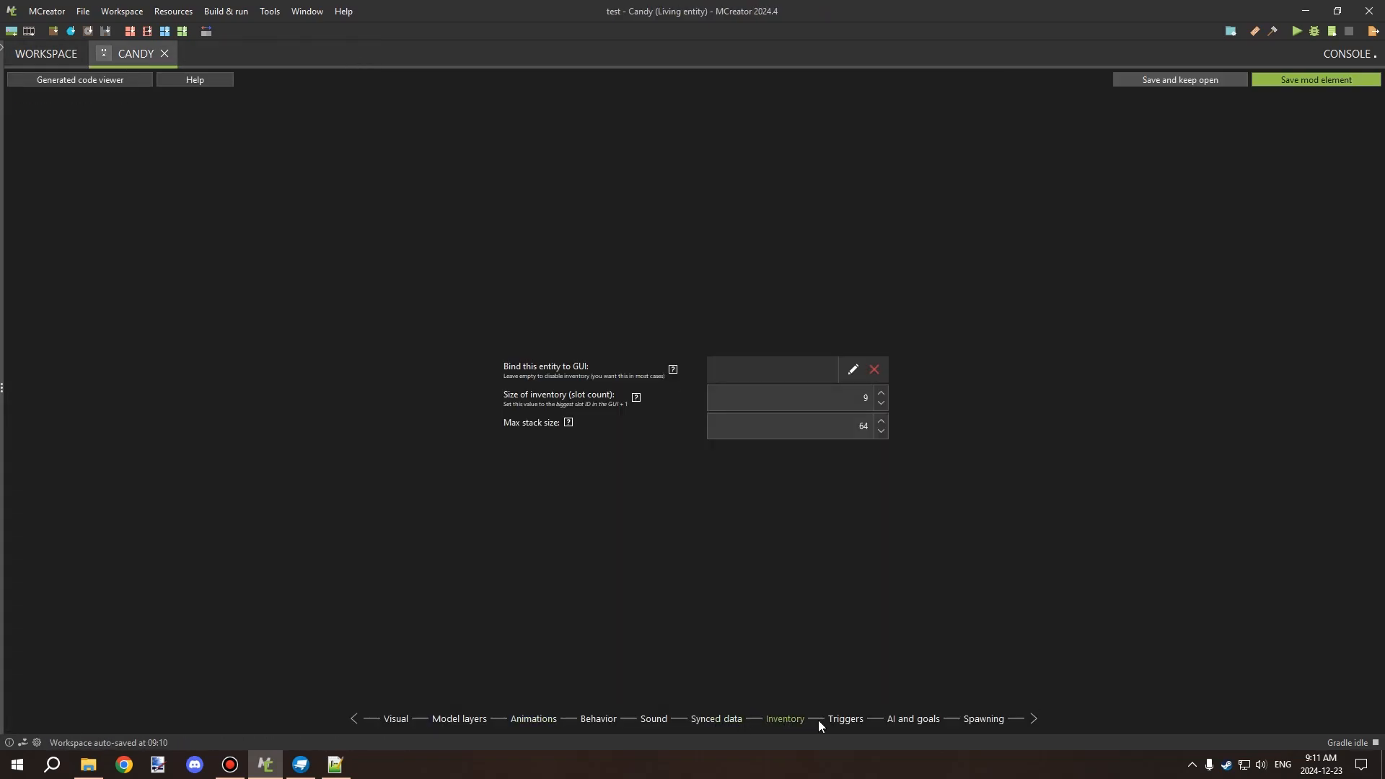
click(841, 721)
click(913, 720)
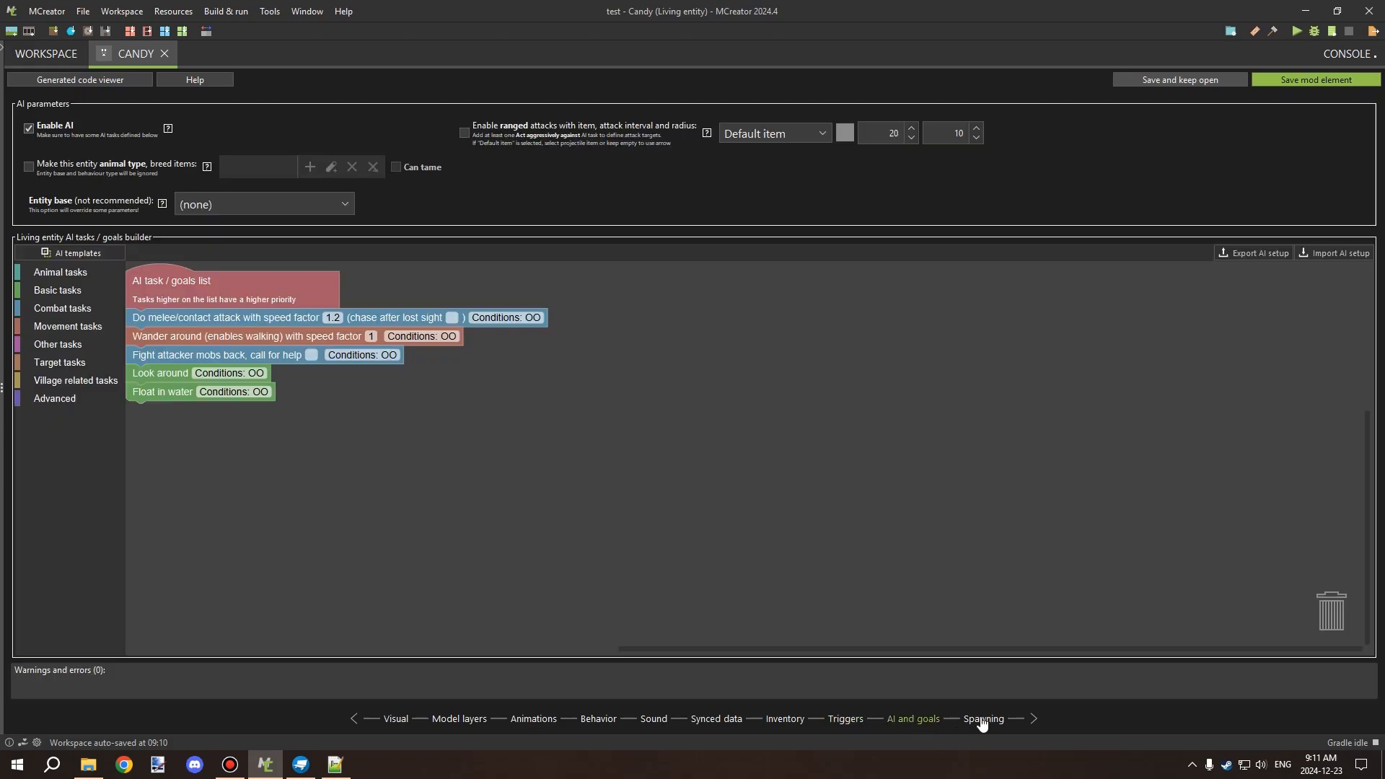
drag(224, 325, 1328, 612)
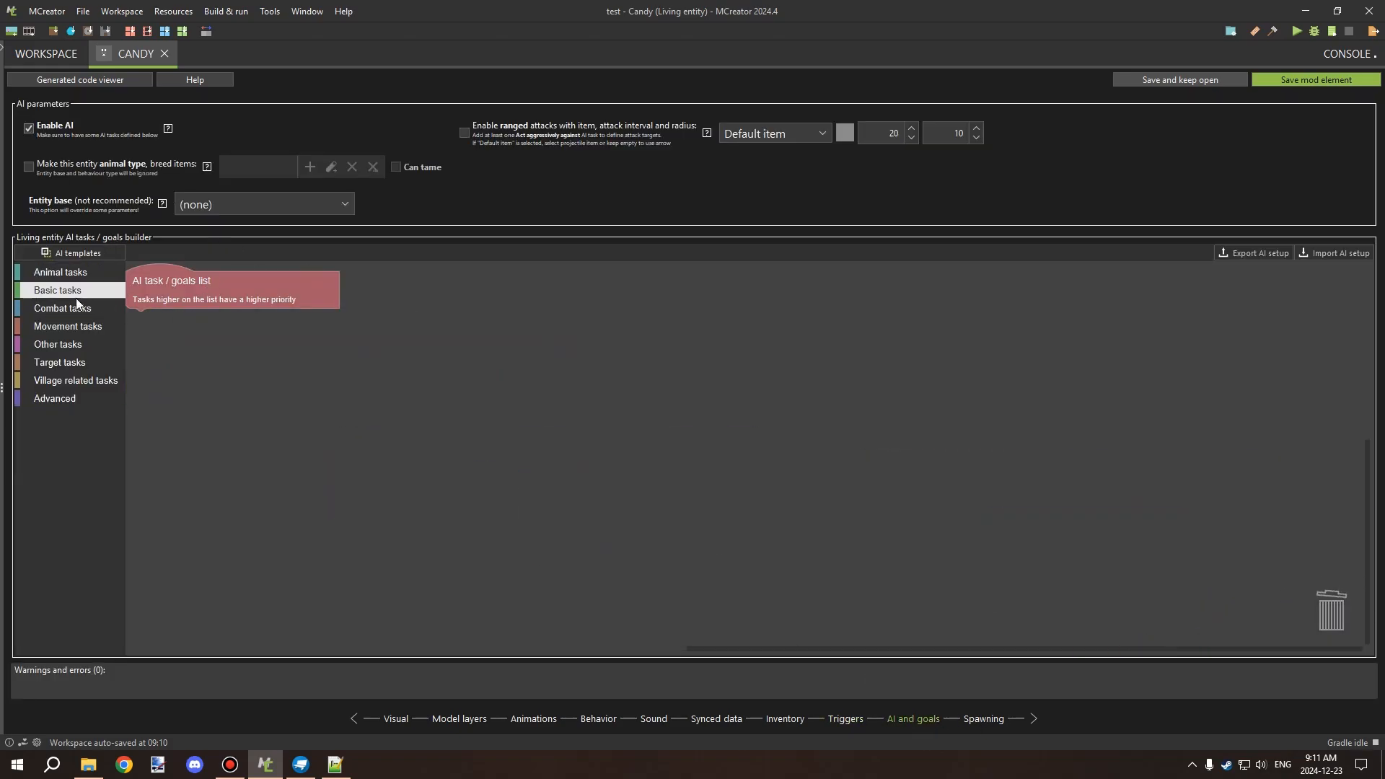
drag(221, 305, 255, 330)
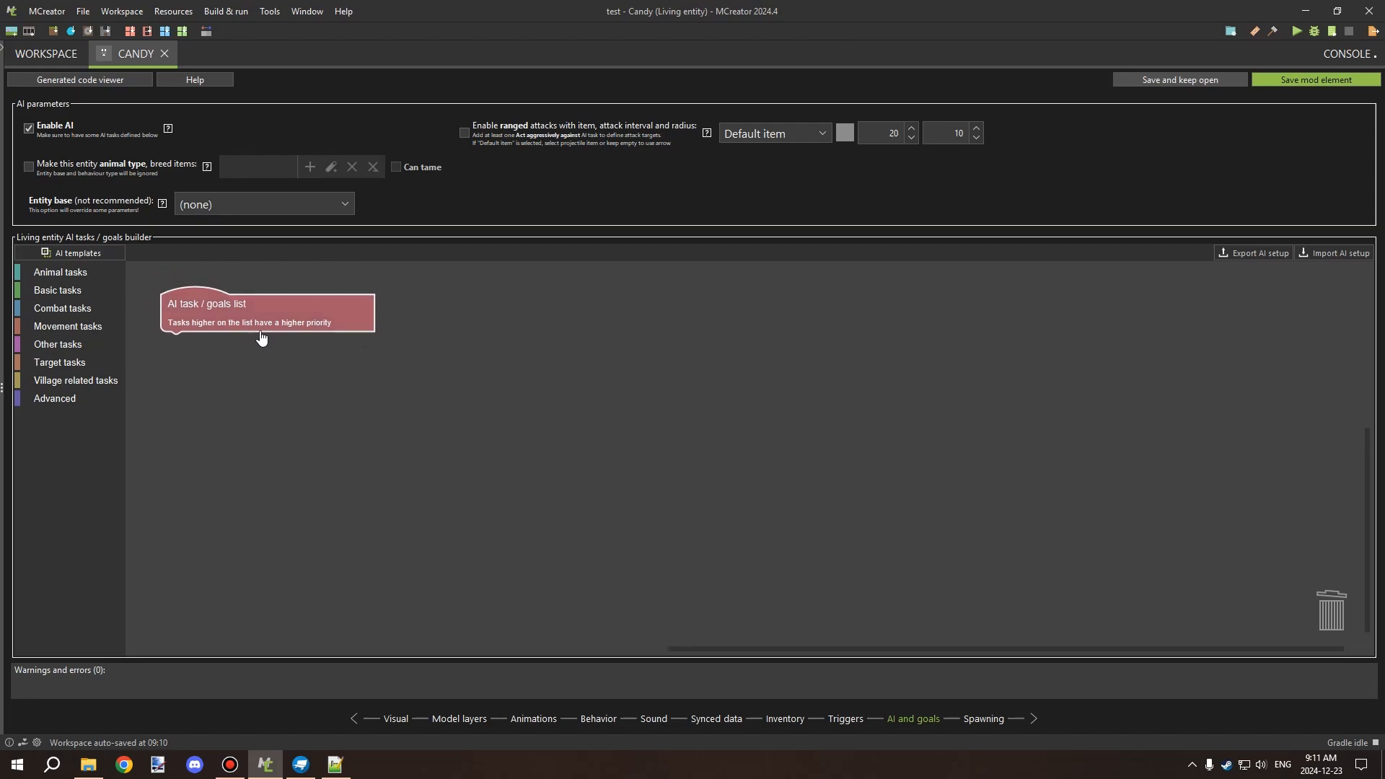
Step: Disable entity spawning and despawning when idle for the Candy entity
click(974, 719)
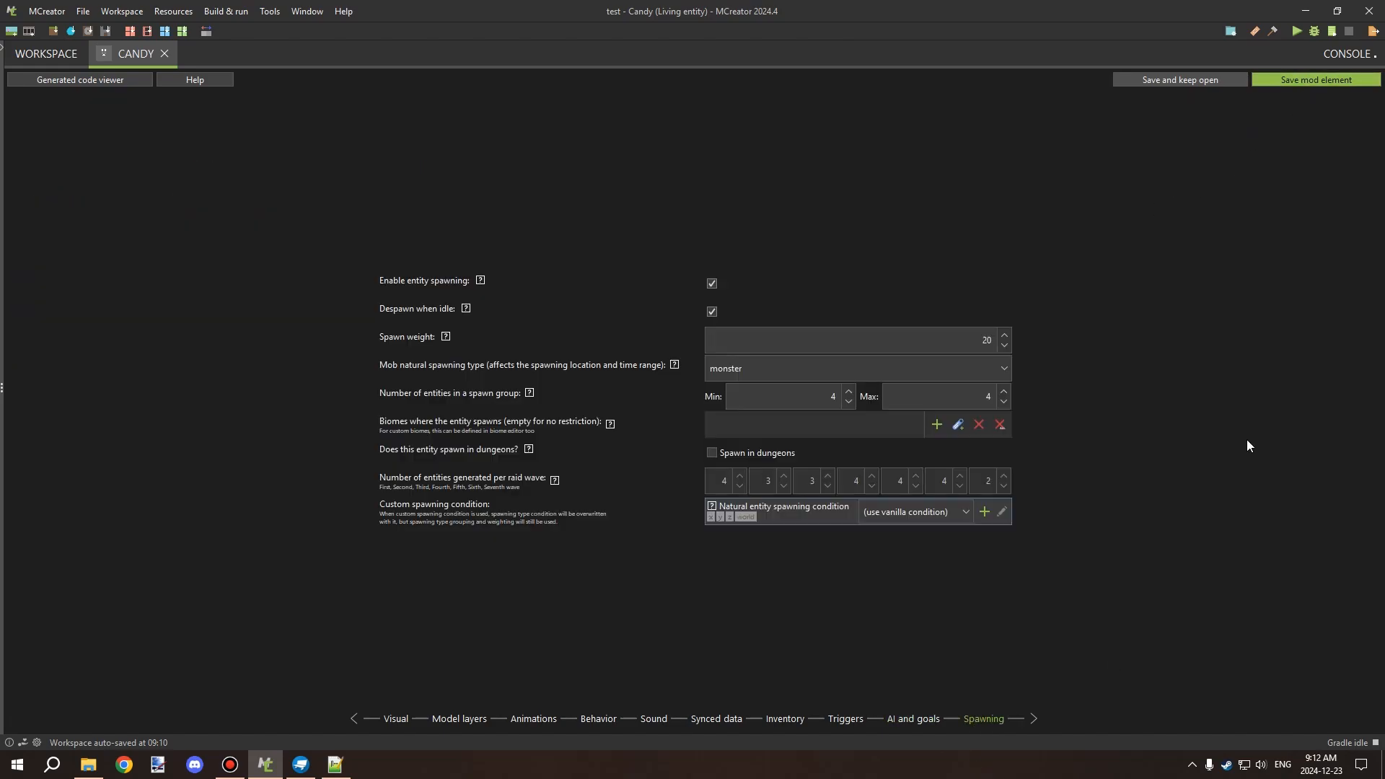
click(712, 284)
click(712, 311)
Step: Try to save the Candy mod element, dismiss the error dialogs, and open the entity's visual settings
click(1292, 81)
click(783, 417)
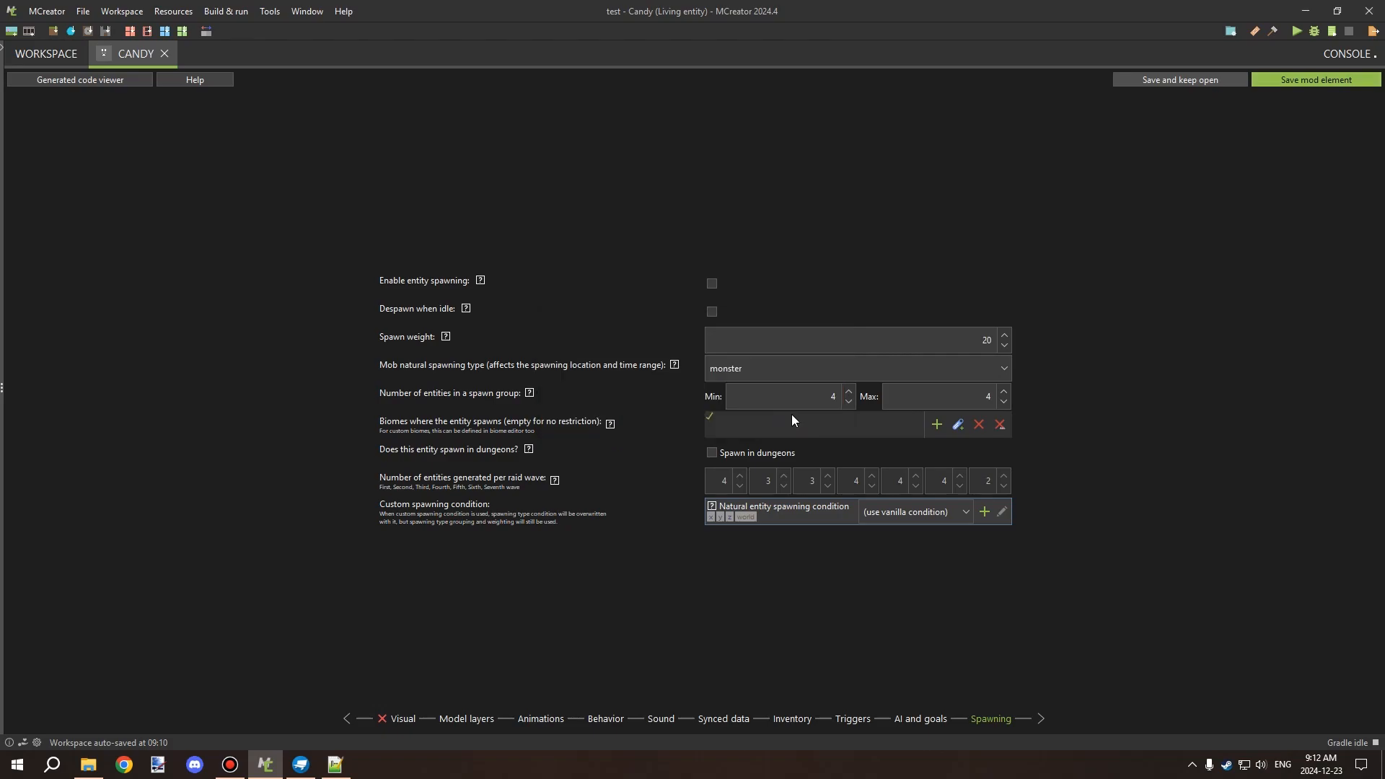
click(1333, 81)
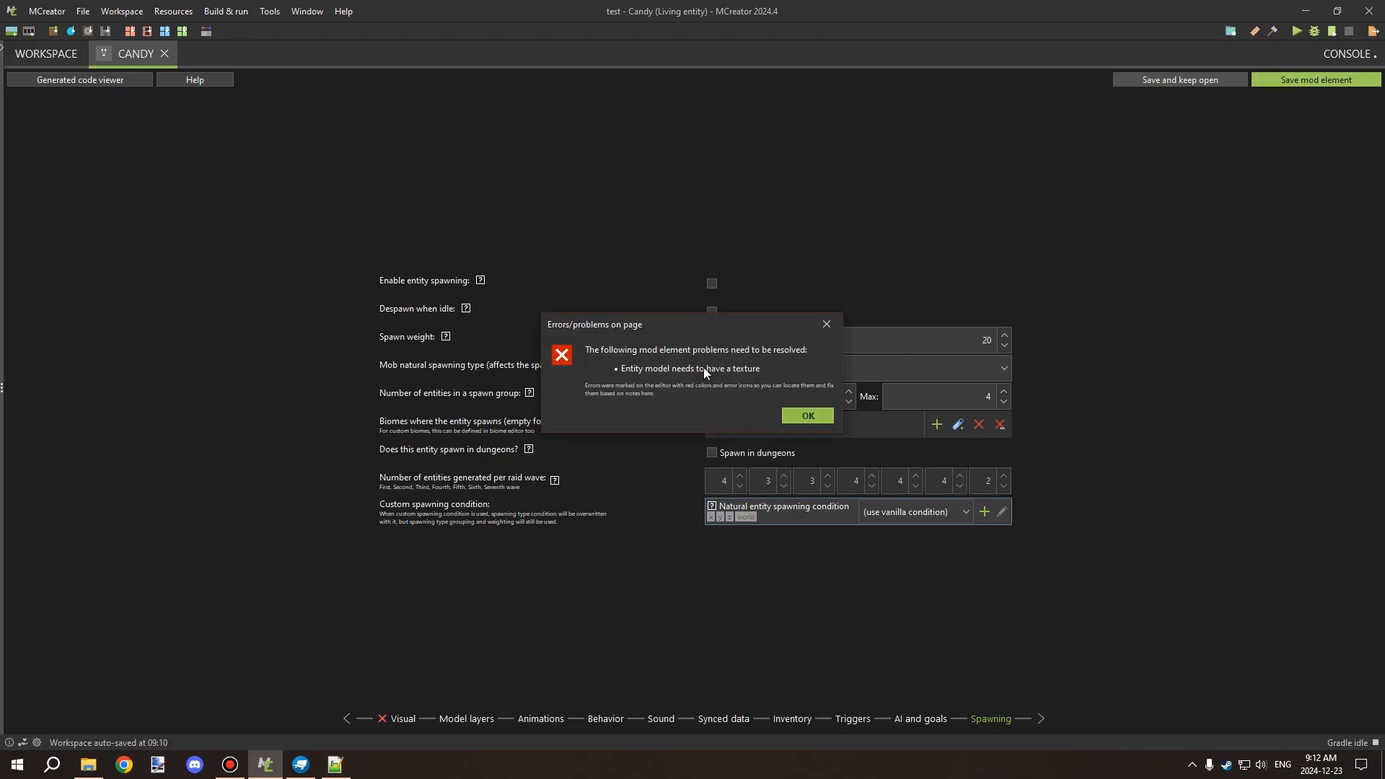
click(827, 324)
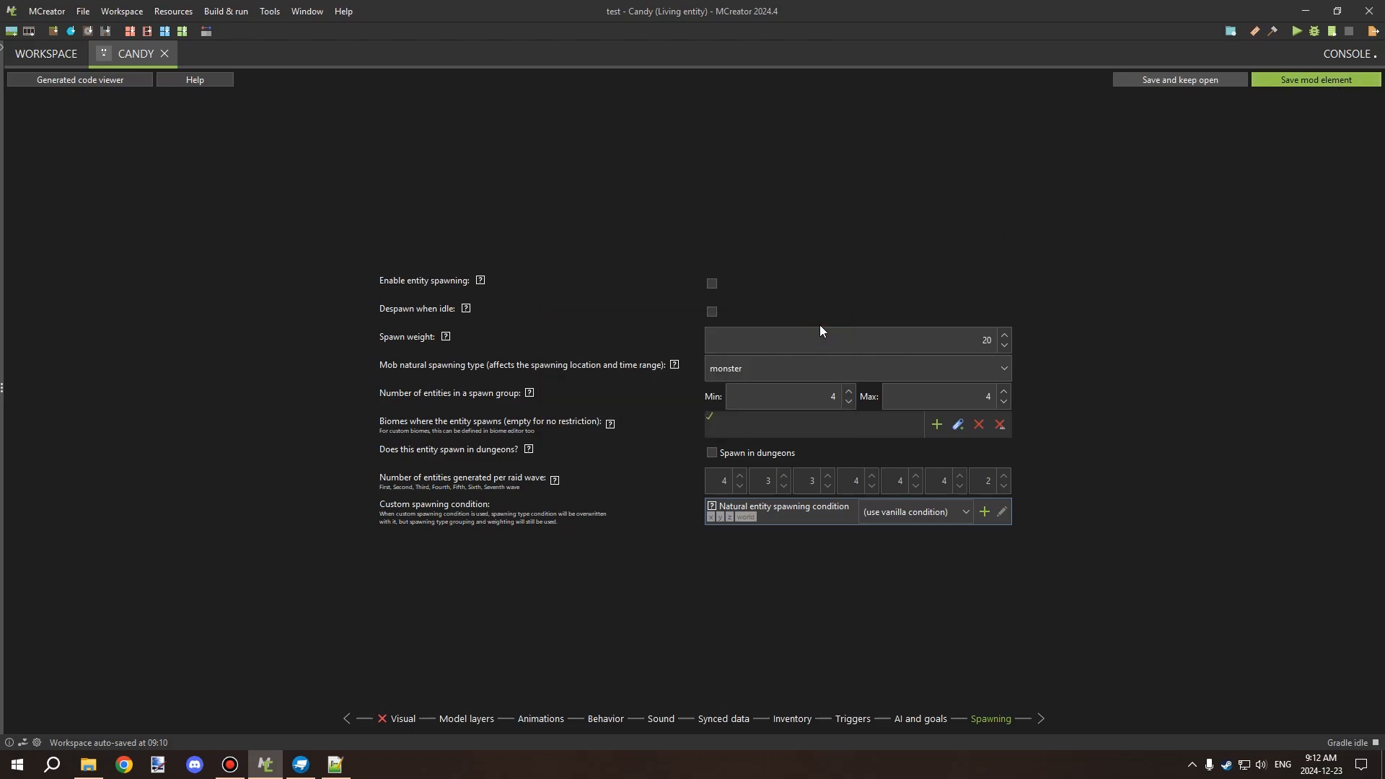
click(403, 719)
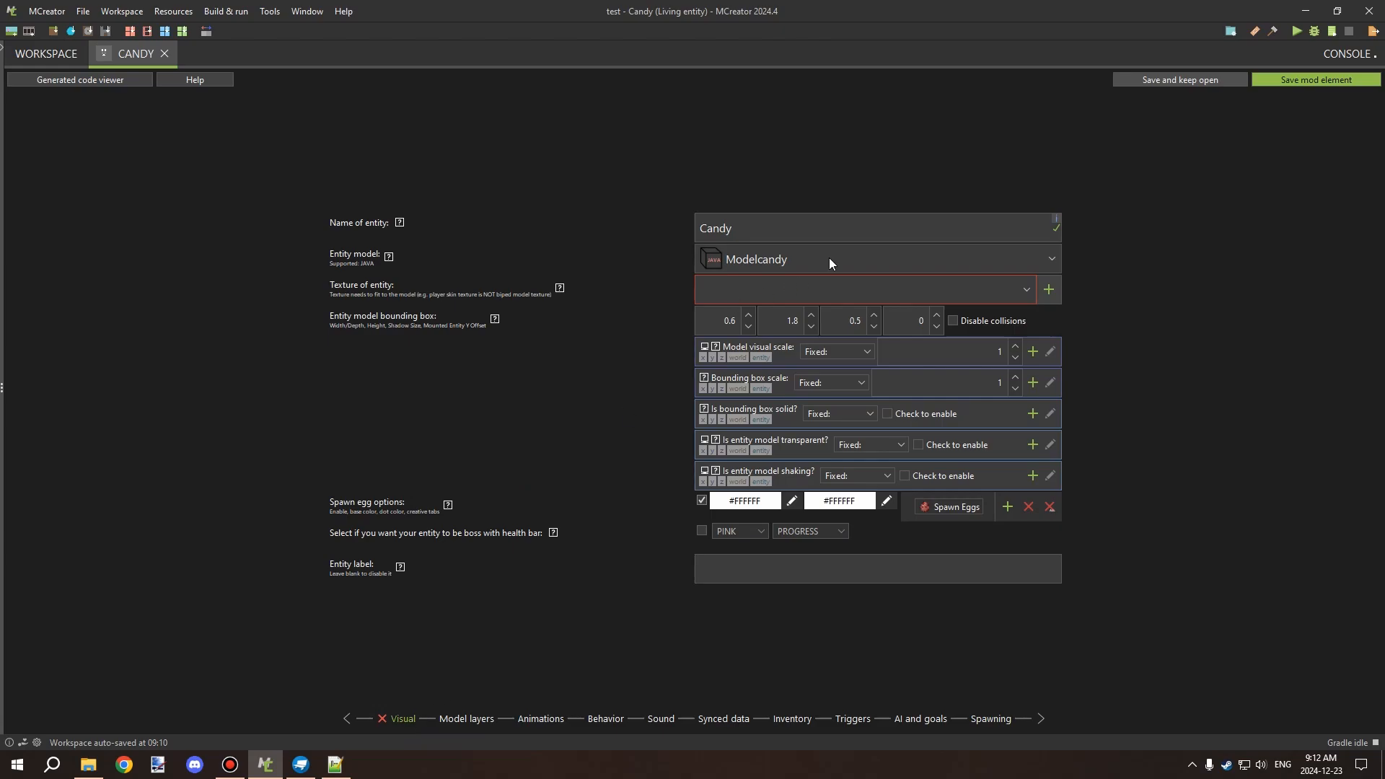
Step: Set the Candy entity's texture to candy and save the mod element
click(814, 285)
click(743, 344)
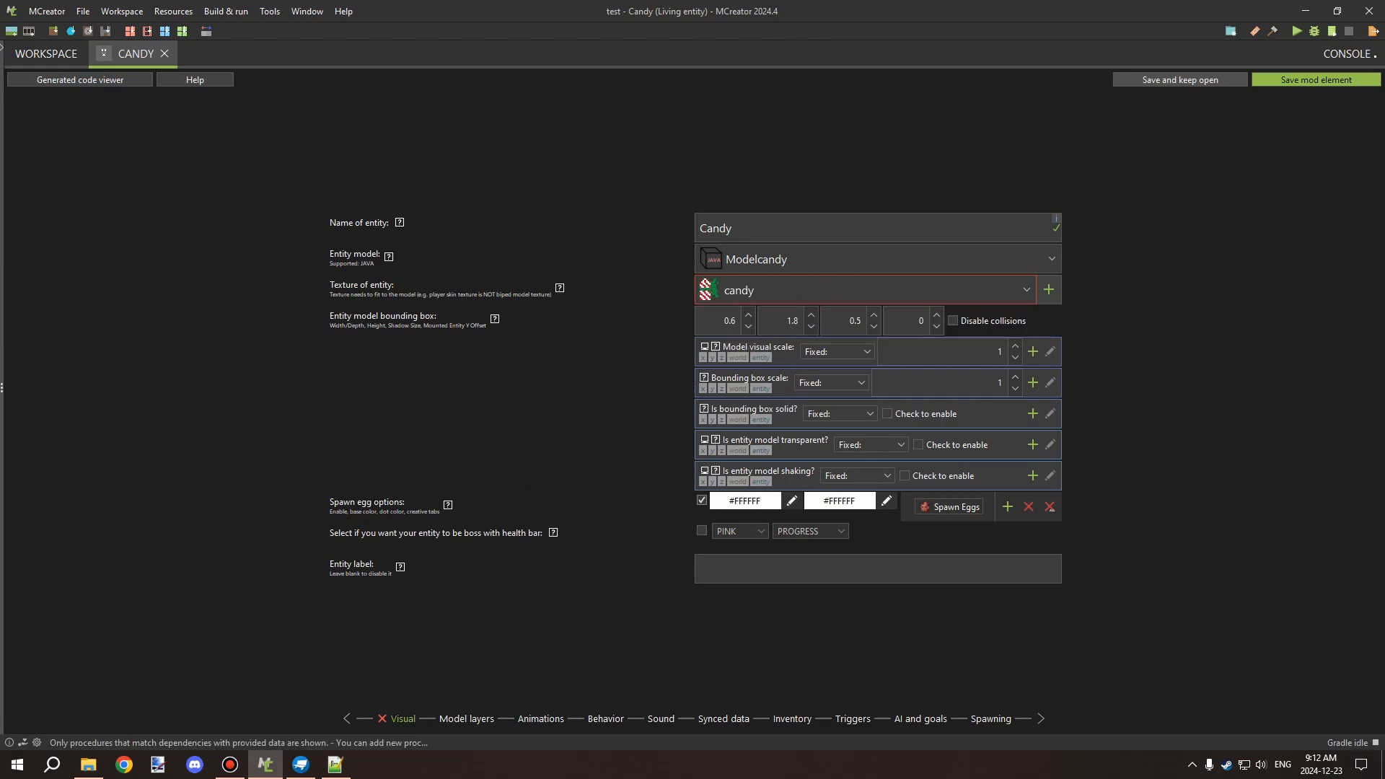
click(991, 719)
click(1292, 79)
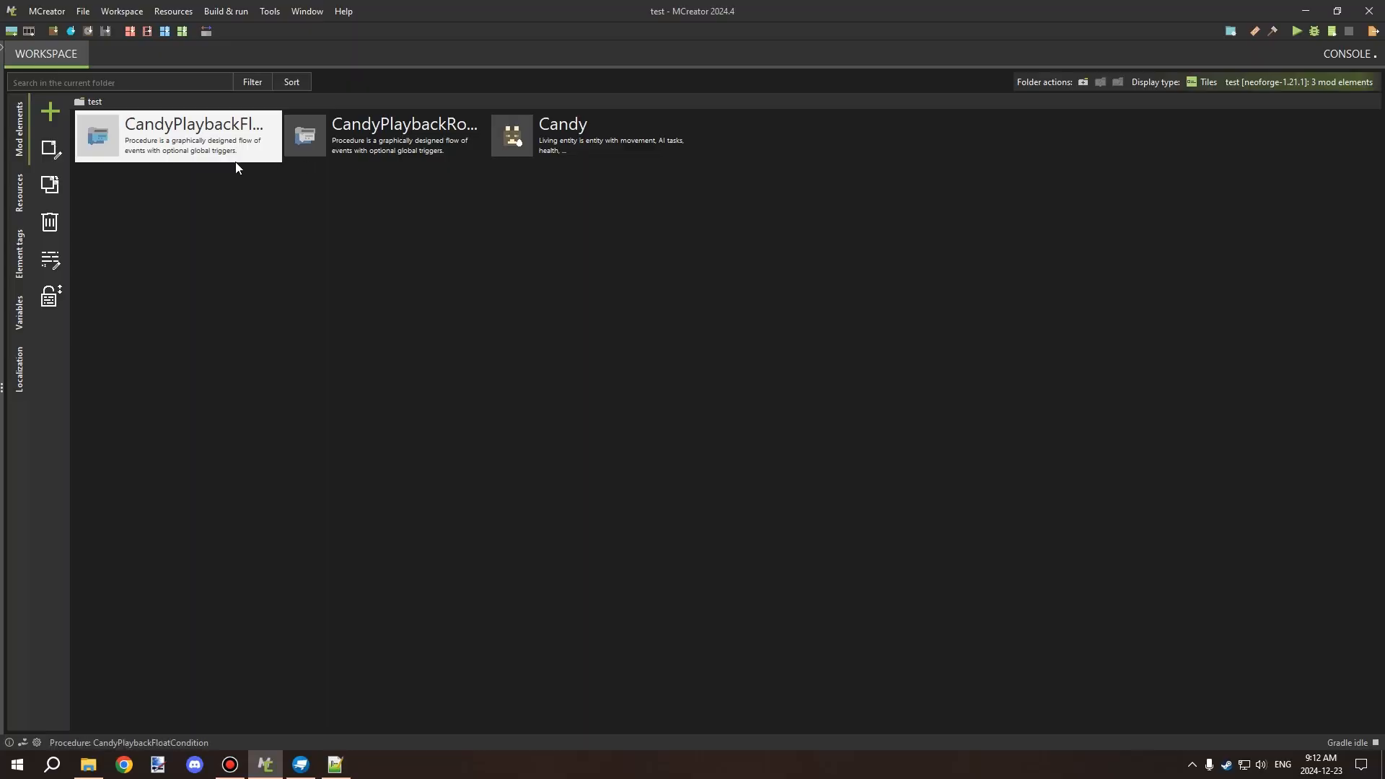
Step: In the CandyPlaybackFloatCondition procedure, replace the returned true value with a block that gets a custom entity's logic data parameter
double_click(198, 145)
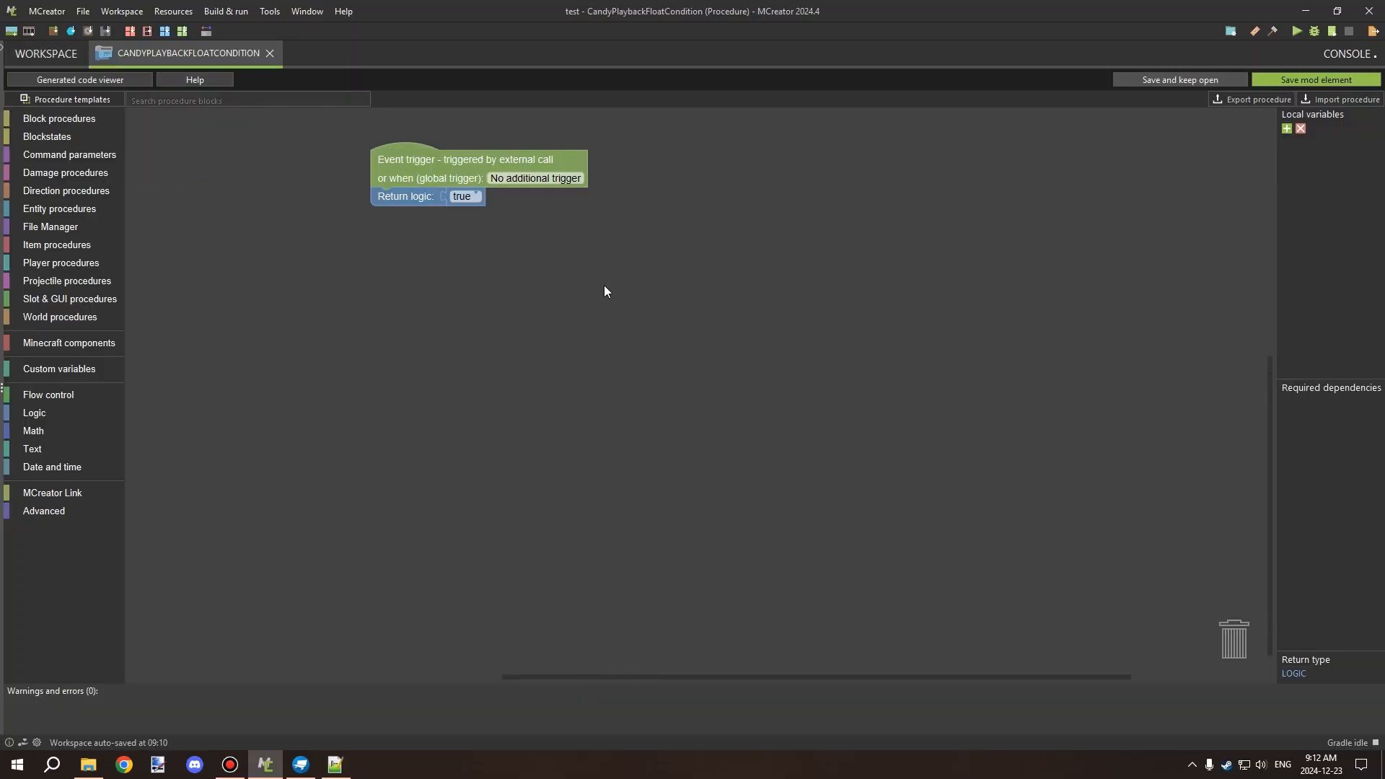
drag(489, 200, 505, 322)
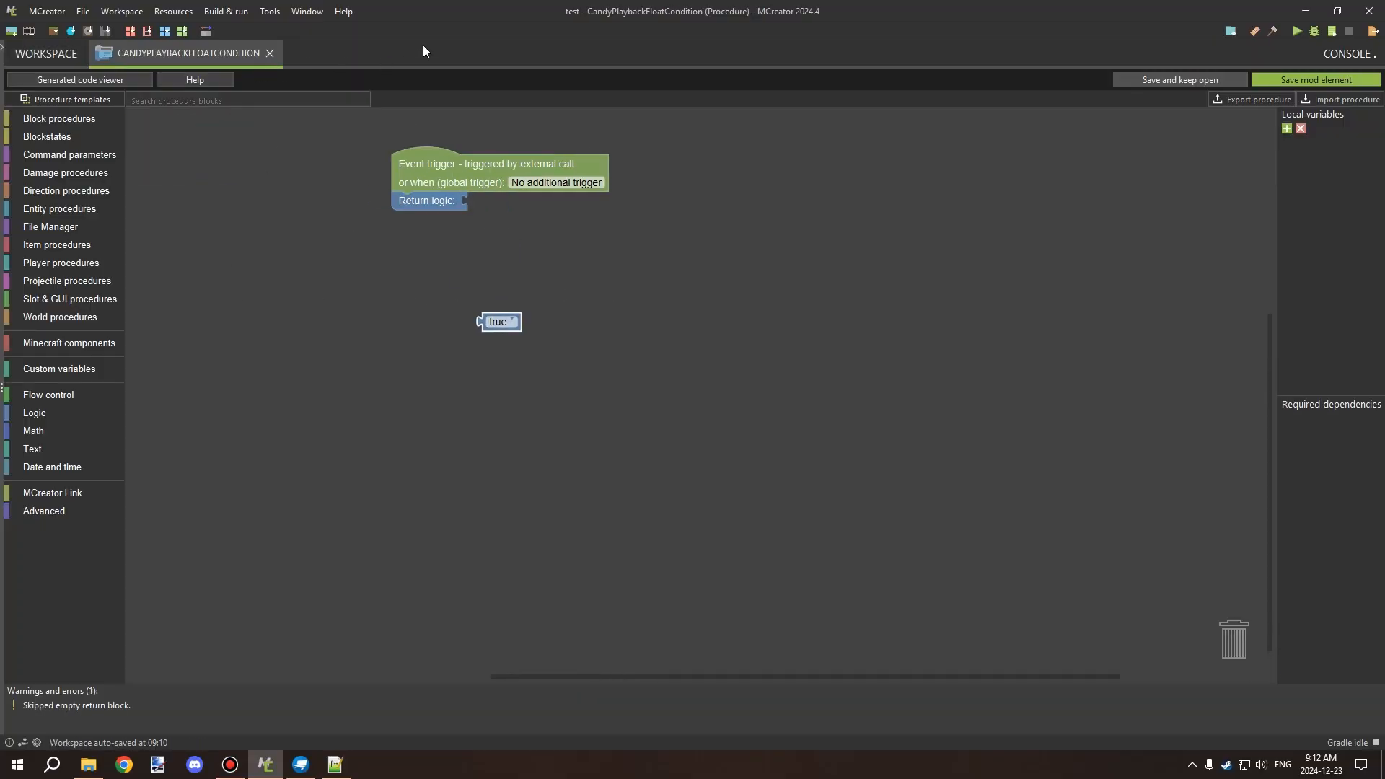
click(58, 208)
click(54, 241)
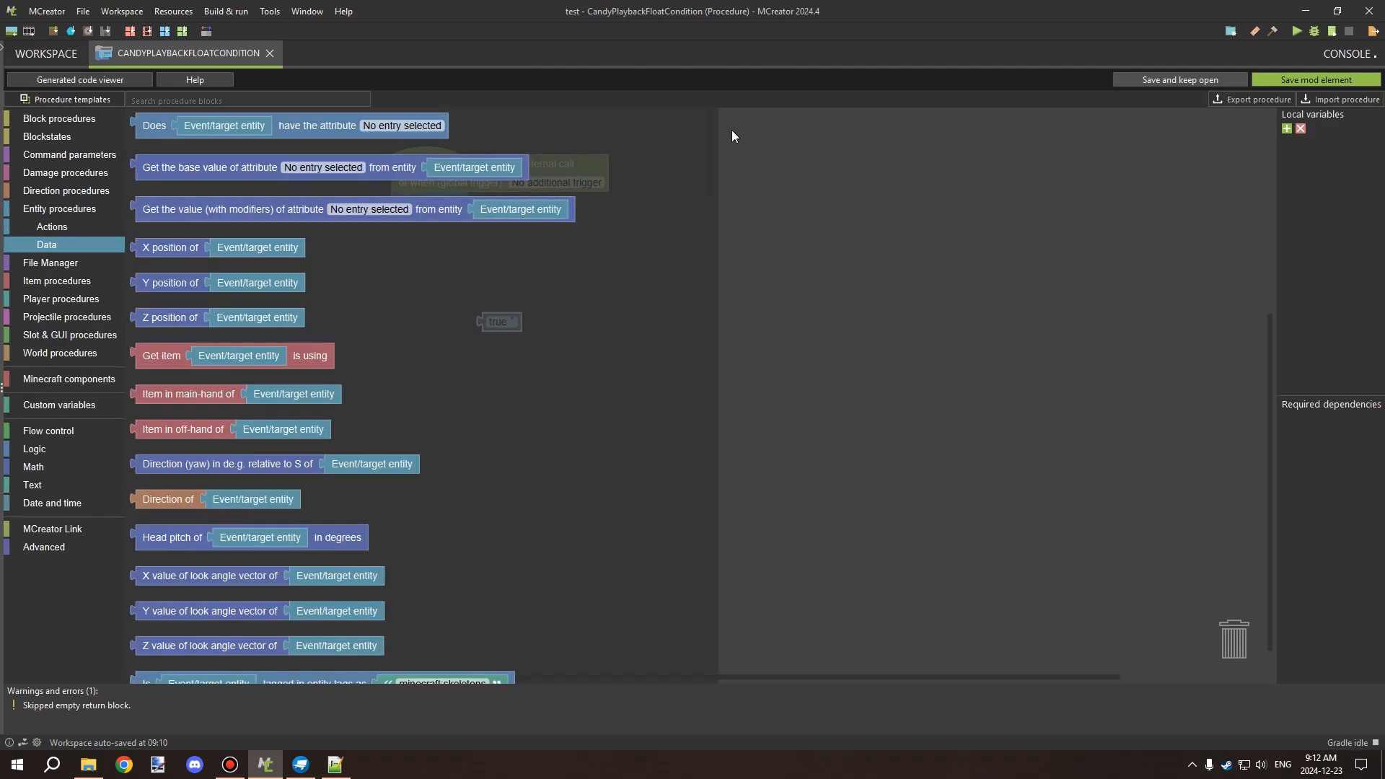
drag(712, 127, 720, 662)
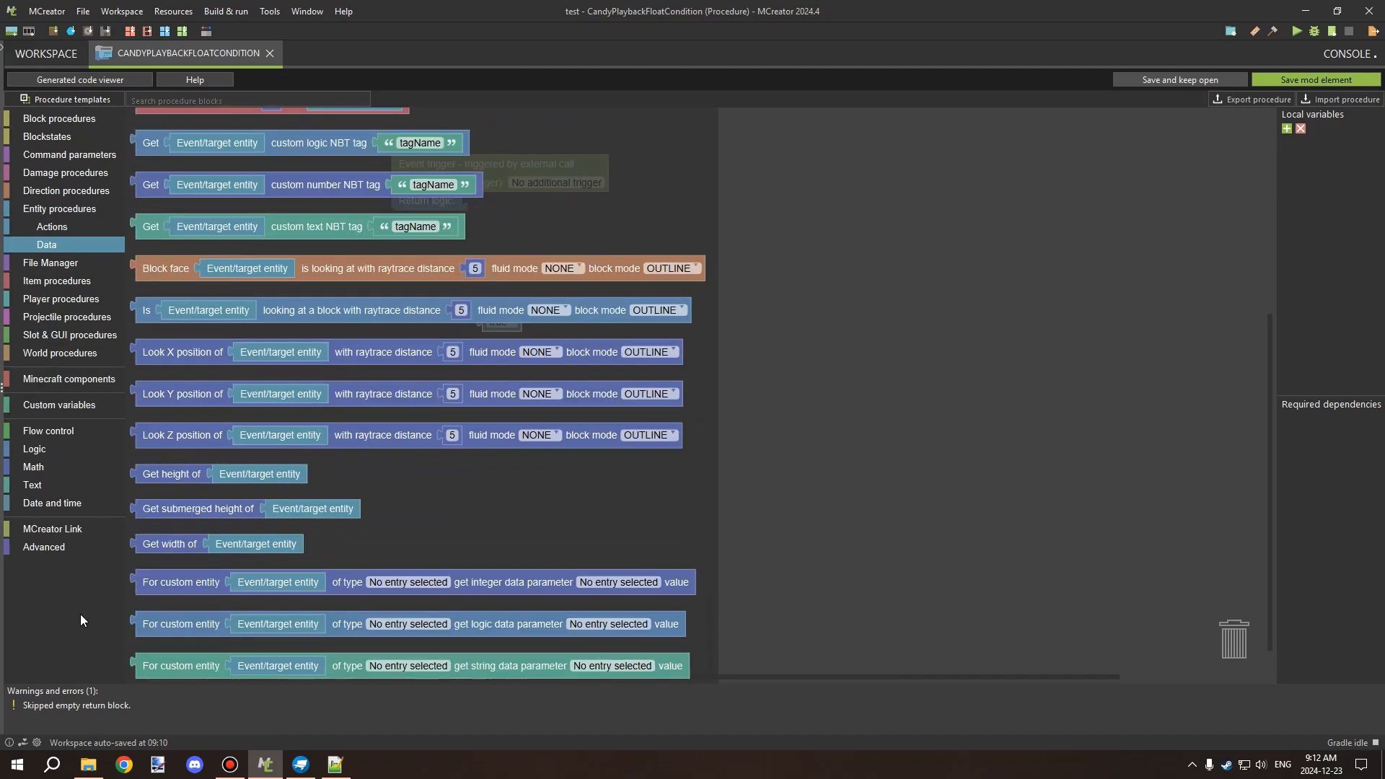
drag(147, 634, 483, 211)
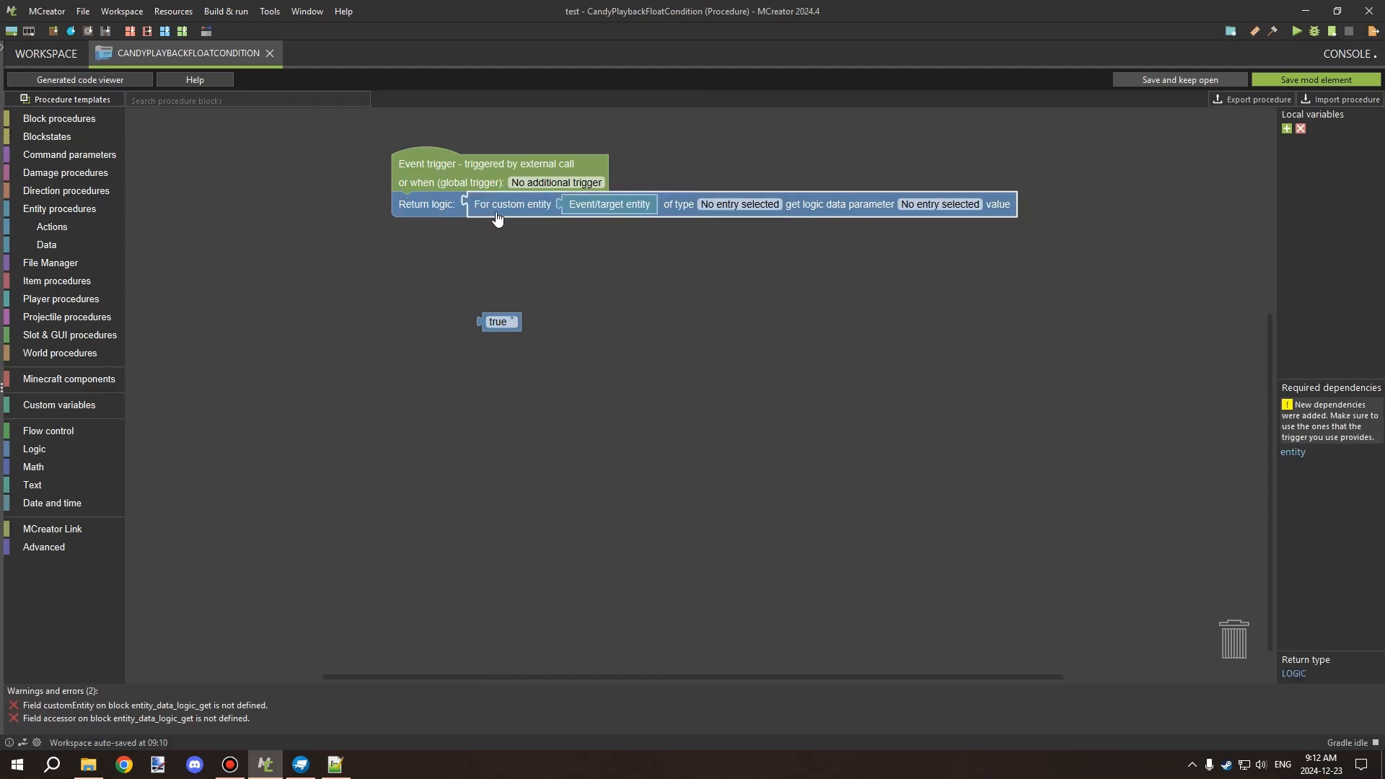
Step: Set the returned block's entity type to Candy and its logic data parameter to AnimFloat
click(747, 205)
click(607, 322)
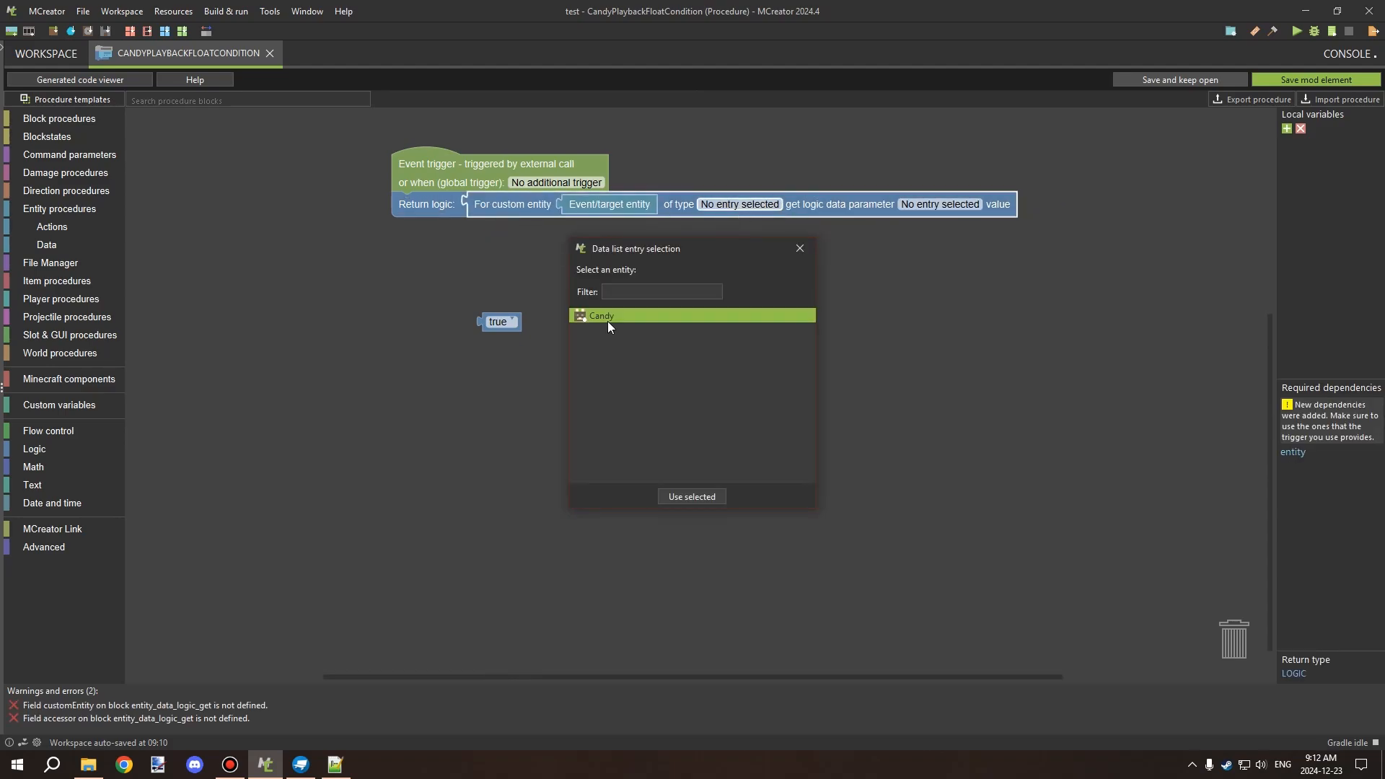
double_click(610, 322)
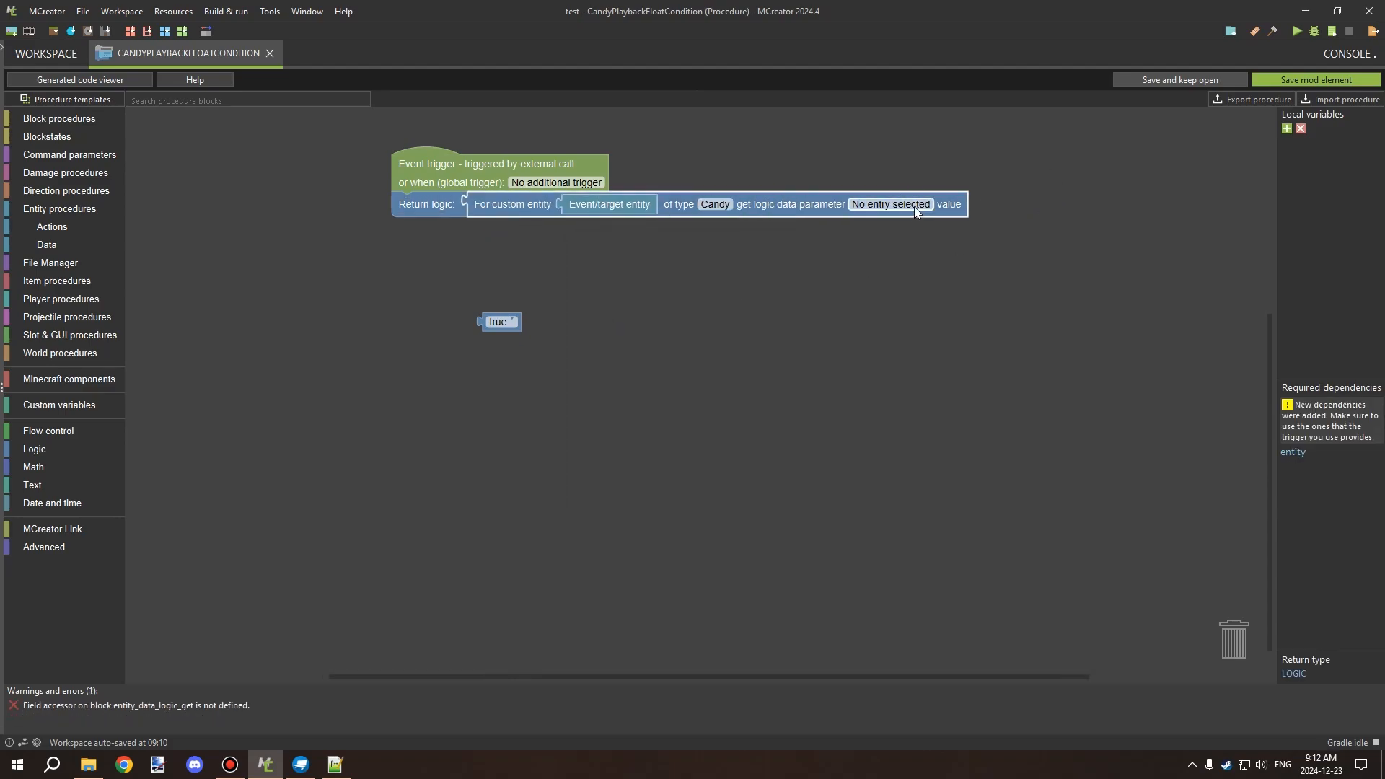
click(915, 205)
double_click(612, 328)
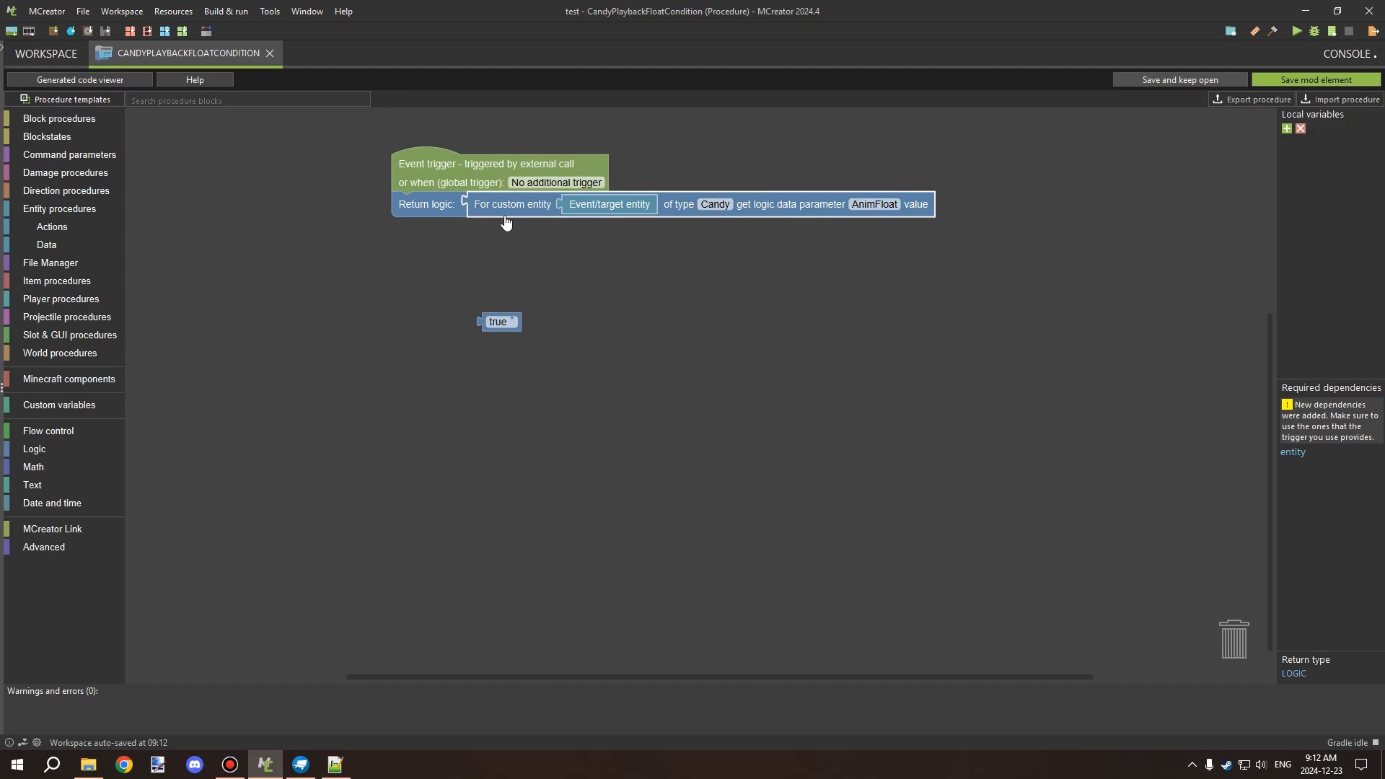
Step: Delete the loose true block from the float condition procedure and save the procedure
drag(506, 224, 547, 254)
drag(526, 231, 499, 214)
mouse_move(497, 206)
mouse_down()
mouse_move(709, 228)
mouse_move(502, 216)
mouse_up()
right_click(488, 324)
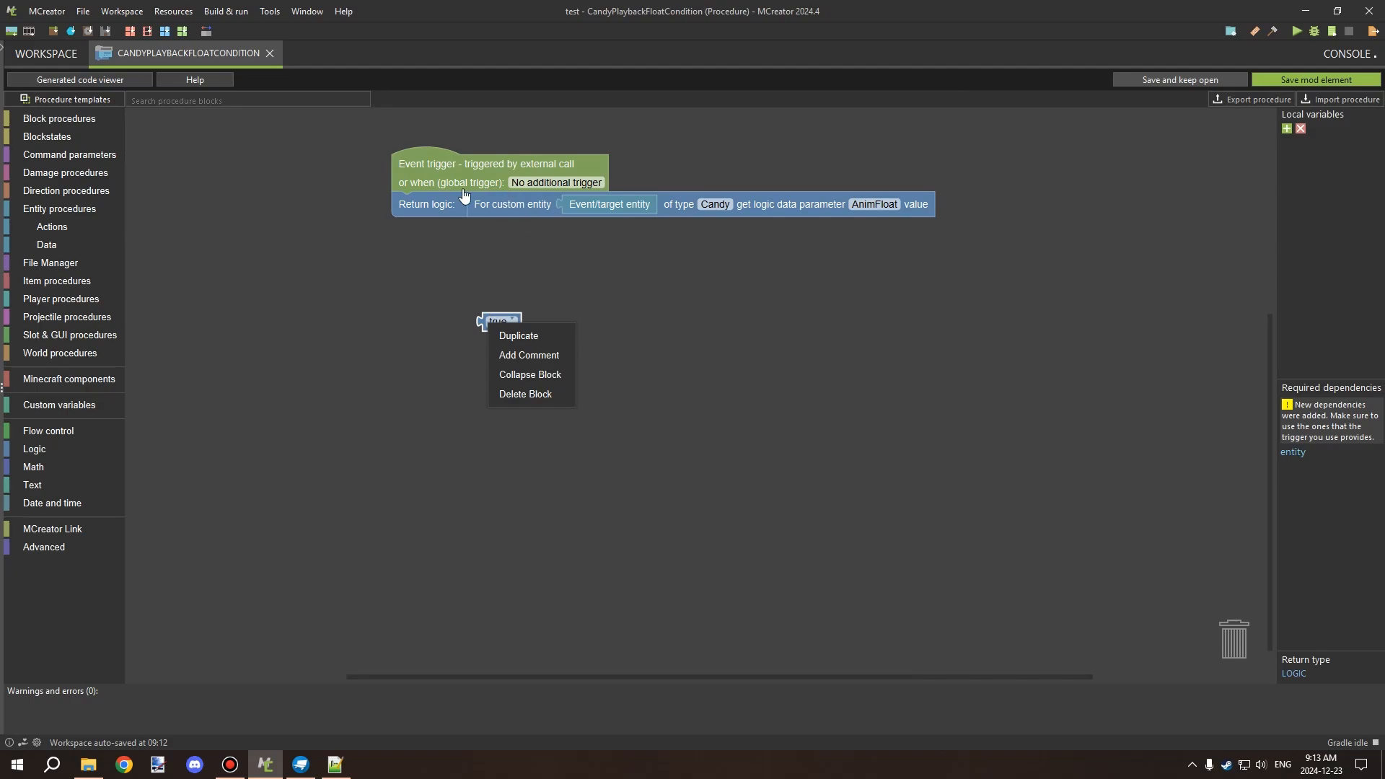
click(503, 299)
right_click(503, 319)
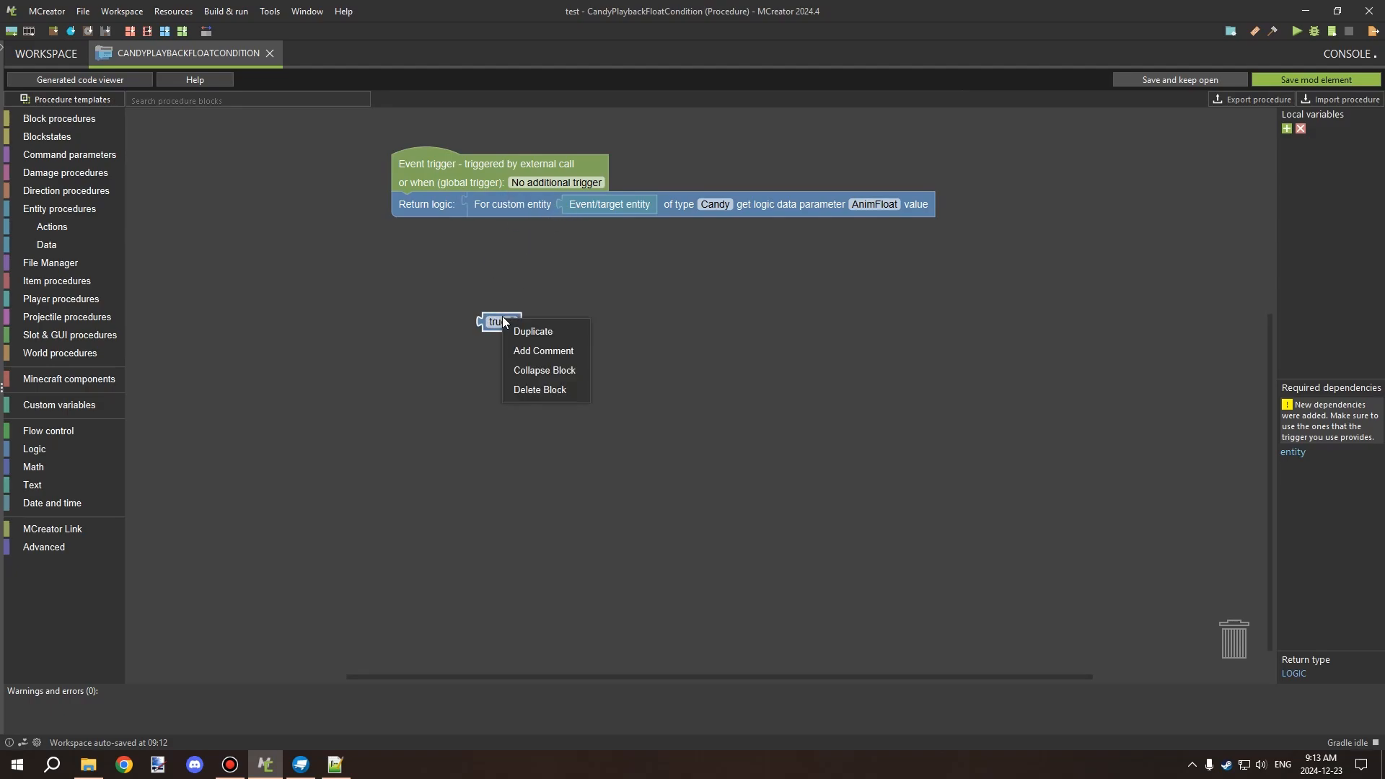
click(536, 390)
scroll(648, 158, up, 2)
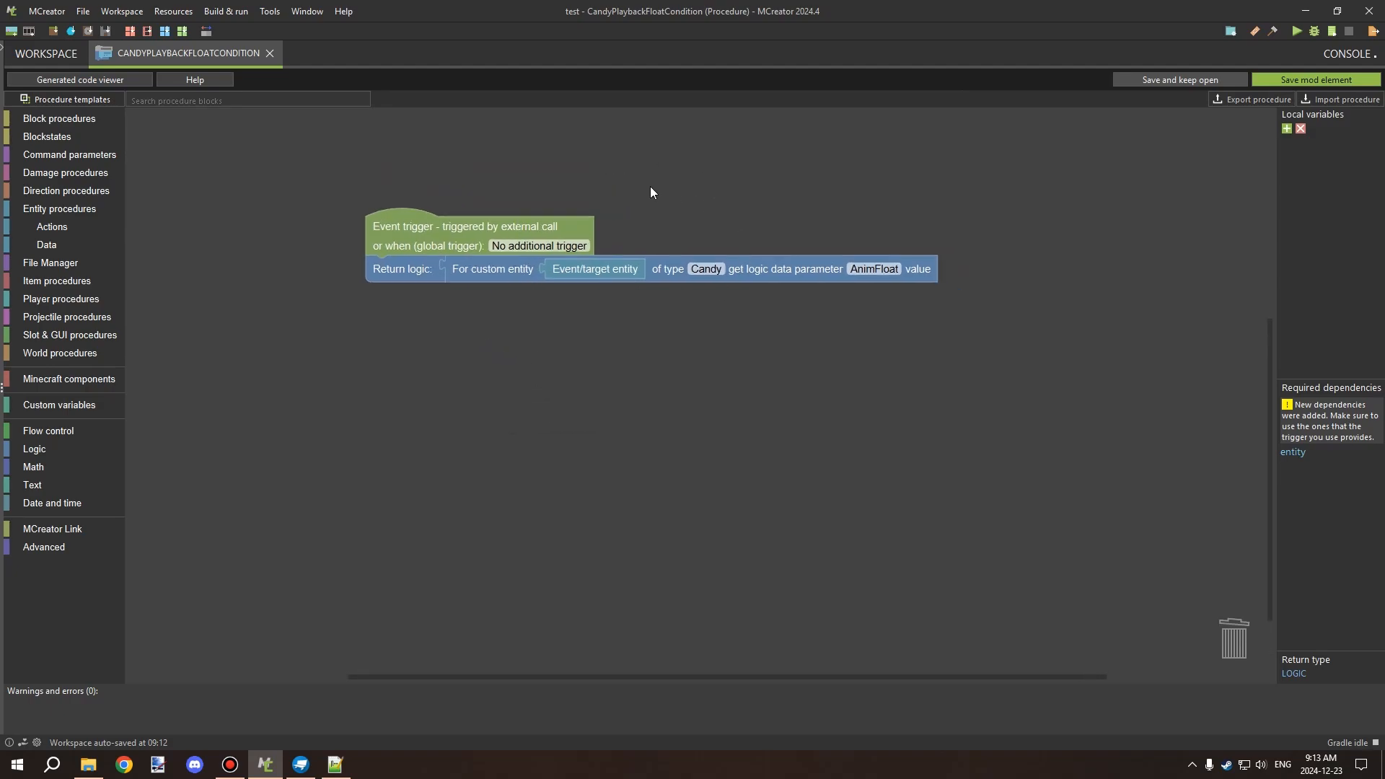
drag(670, 203, 679, 216)
scroll(643, 235, up, 2)
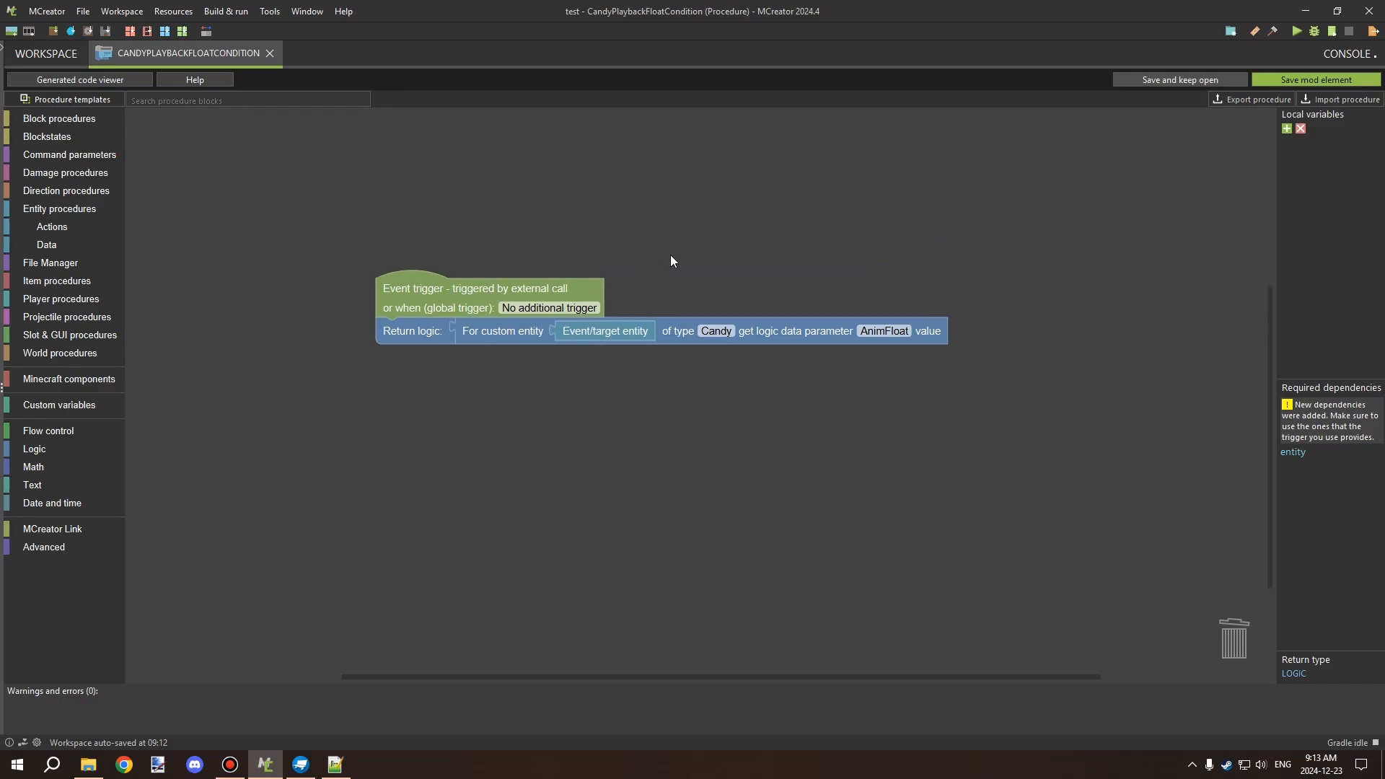
click(1287, 78)
Step: In the CandyPlaybackRotateCondition procedure, delete the true block and return a custom entity's logic data parameter instead
double_click(327, 140)
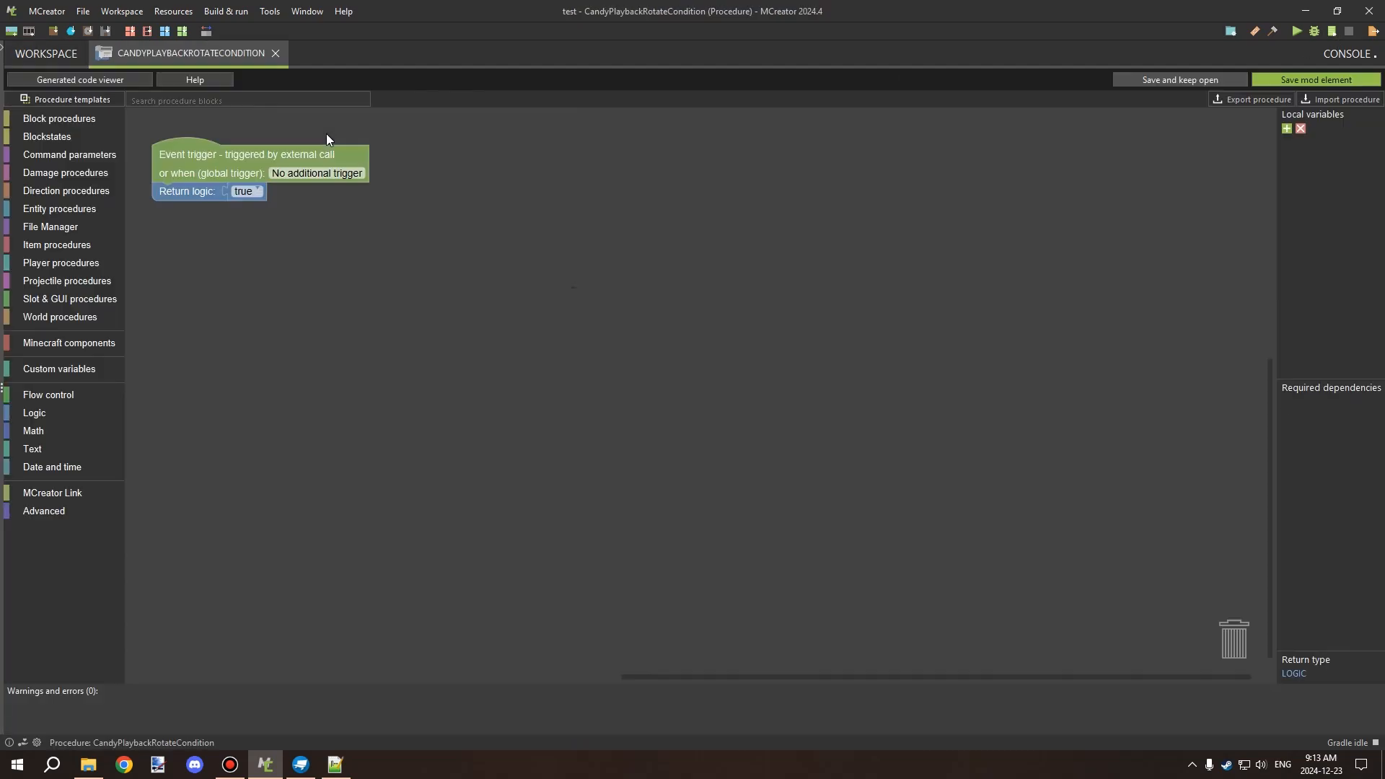
right_click(416, 215)
click(454, 282)
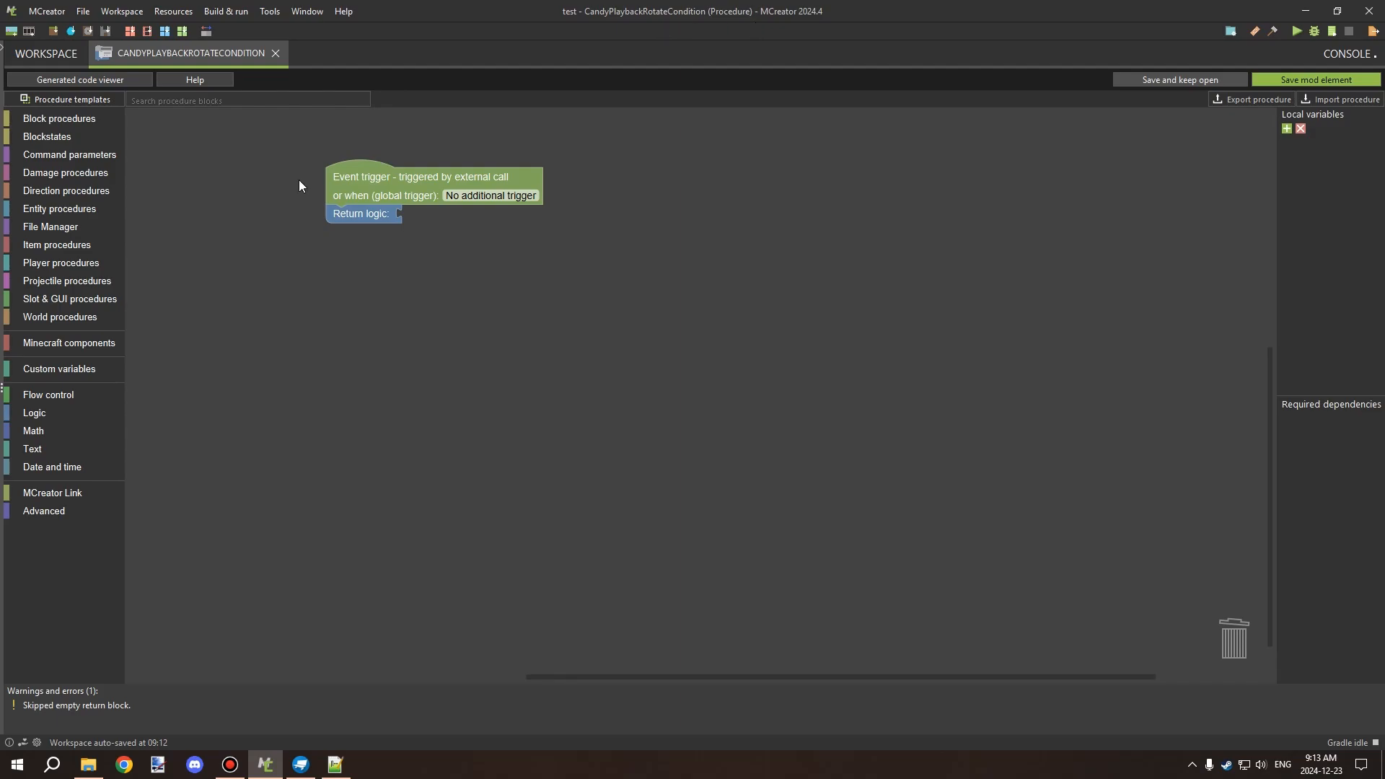
click(45, 210)
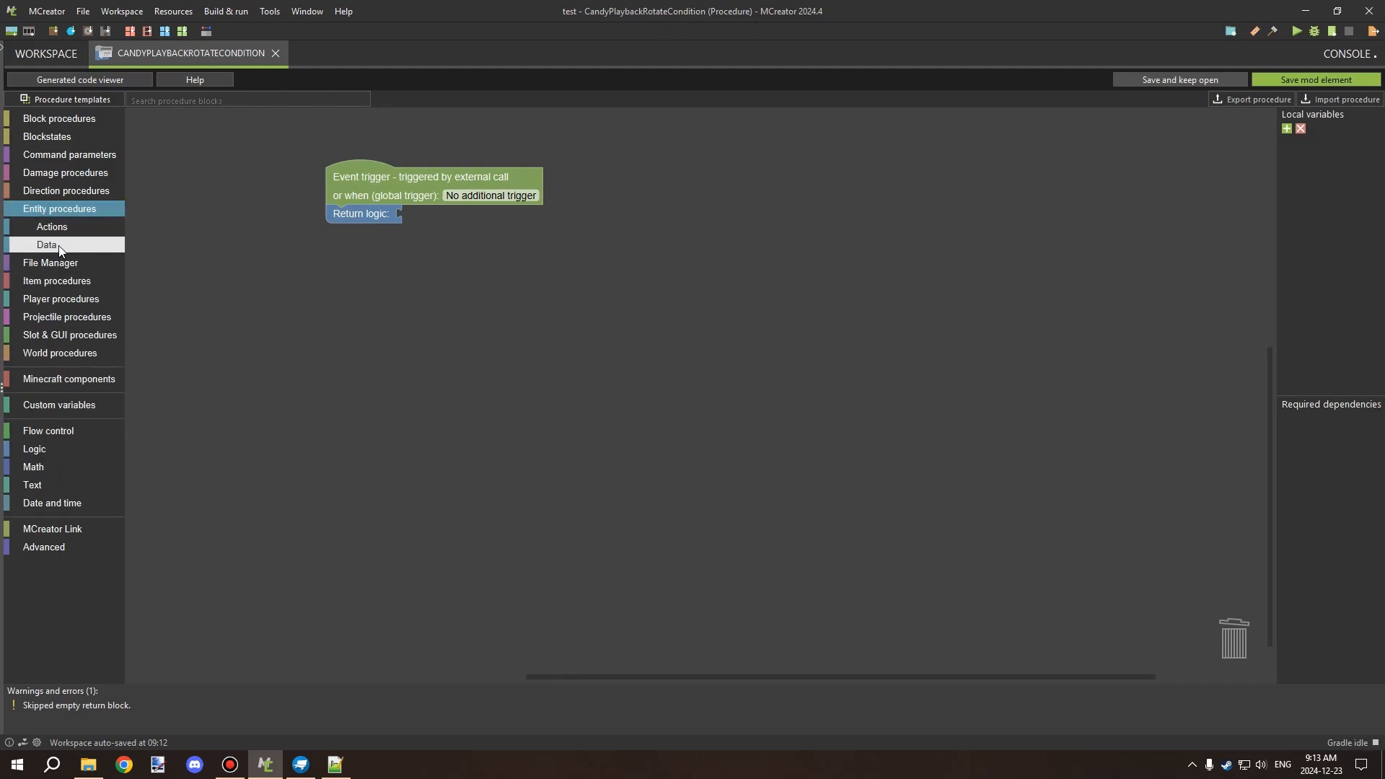
click(60, 246)
scroll(713, 161, down, 5)
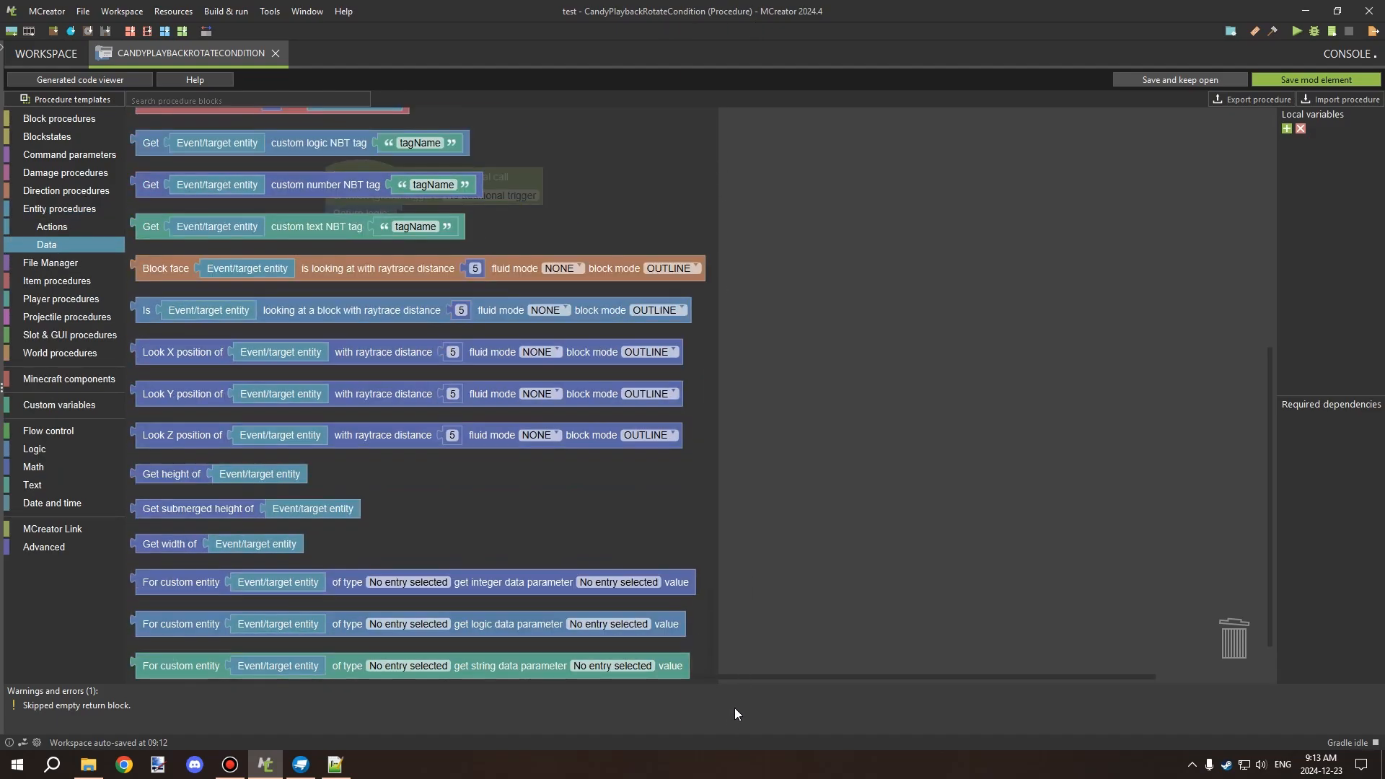
drag(213, 625, 428, 209)
Step: Set the rotate condition's entity type to Candy and its data parameter to AnimRotate, and save the procedure
click(674, 219)
double_click(622, 313)
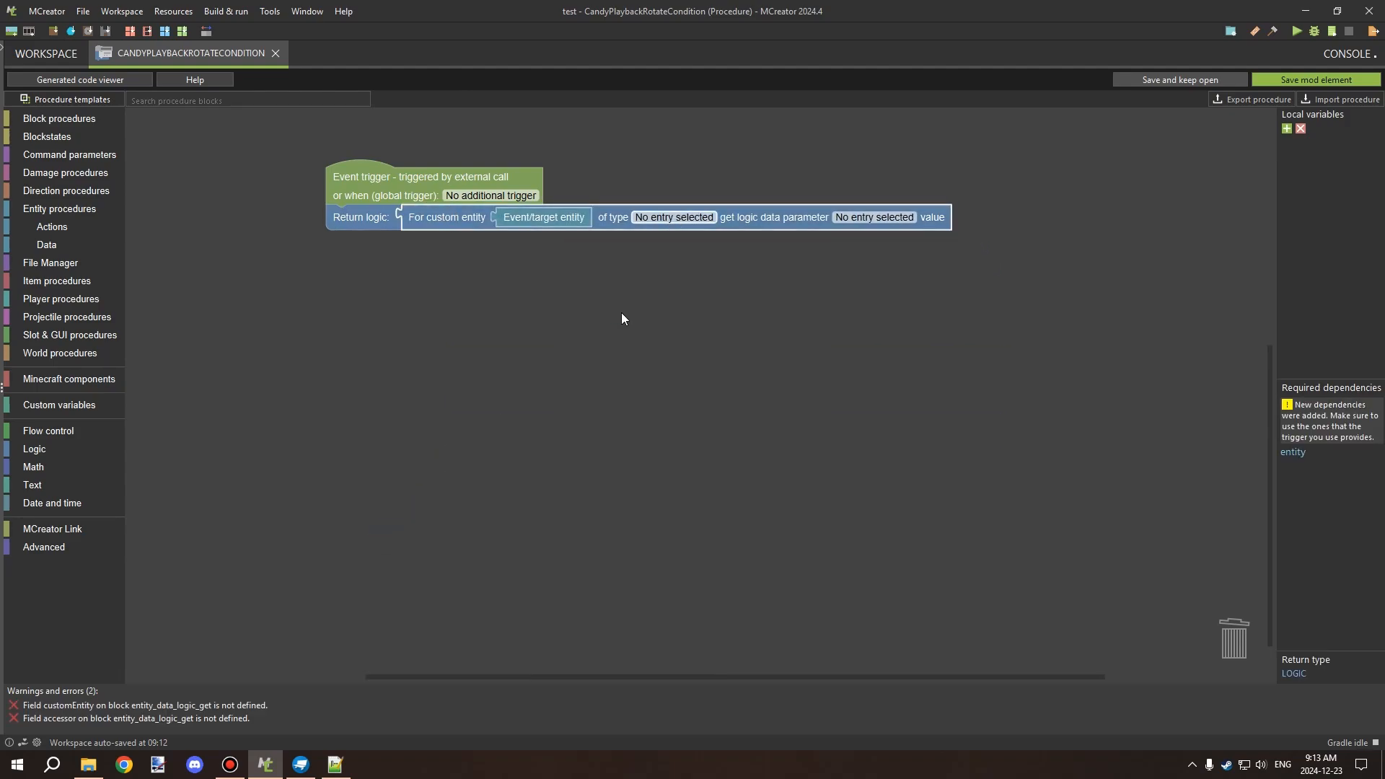
click(825, 218)
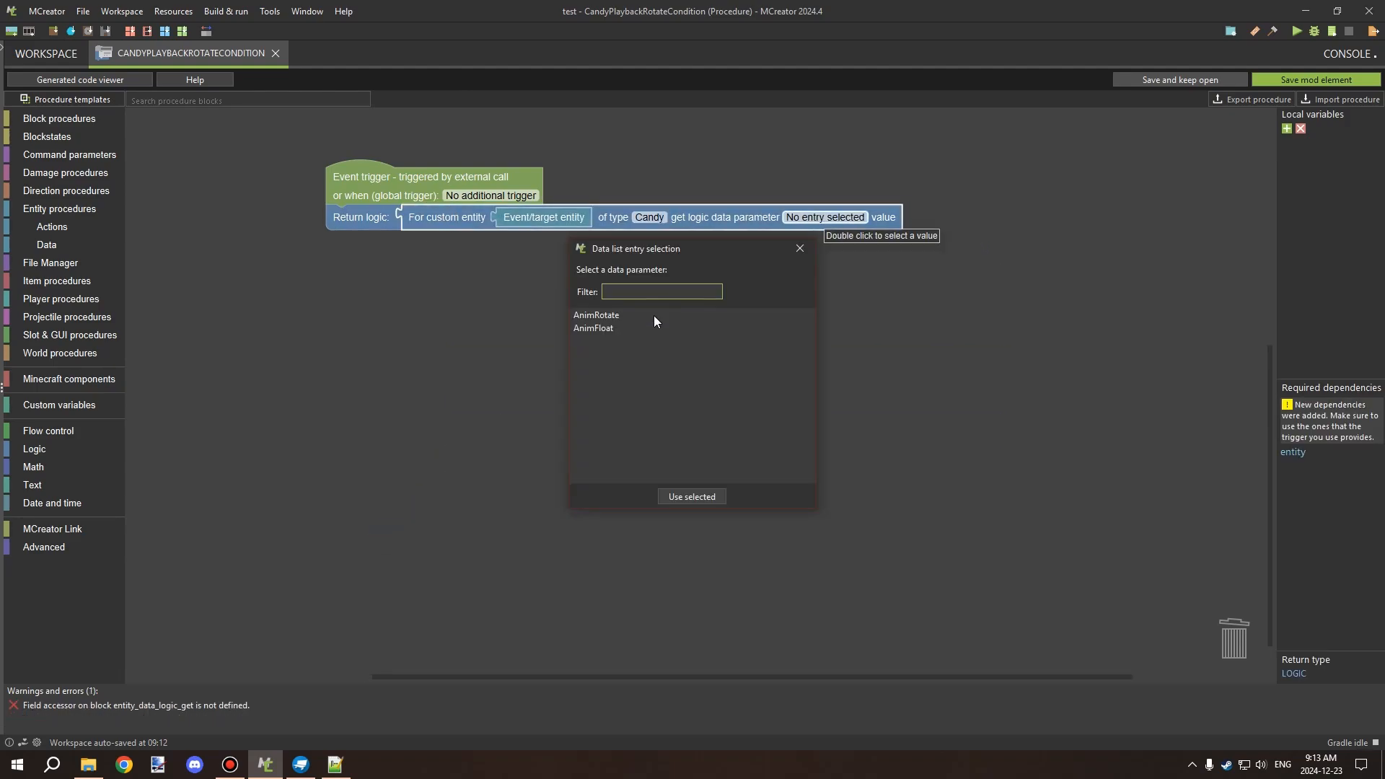
double_click(599, 315)
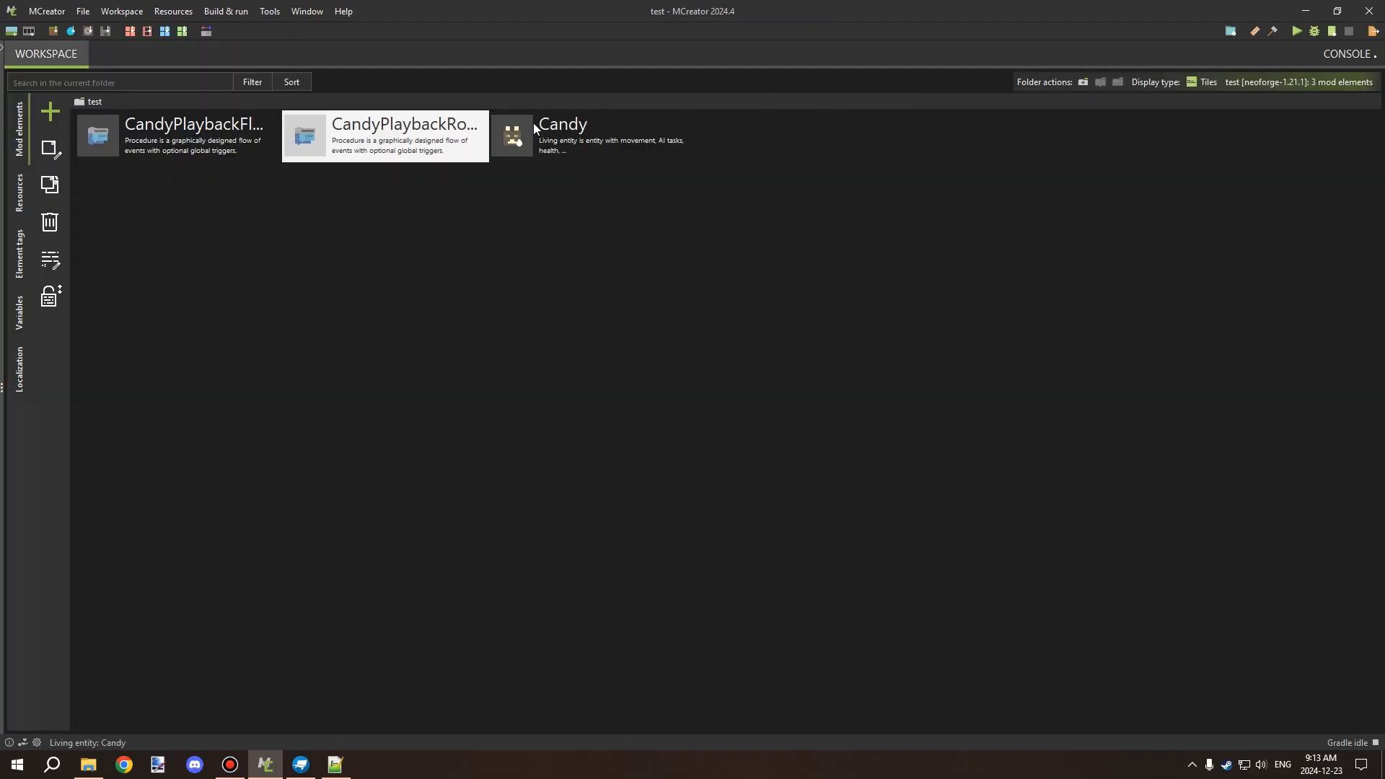
Step: Reopen the Candy entity and add an Integer synced data entry named AnimationTimer, leaving its default value at 0
double_click(578, 138)
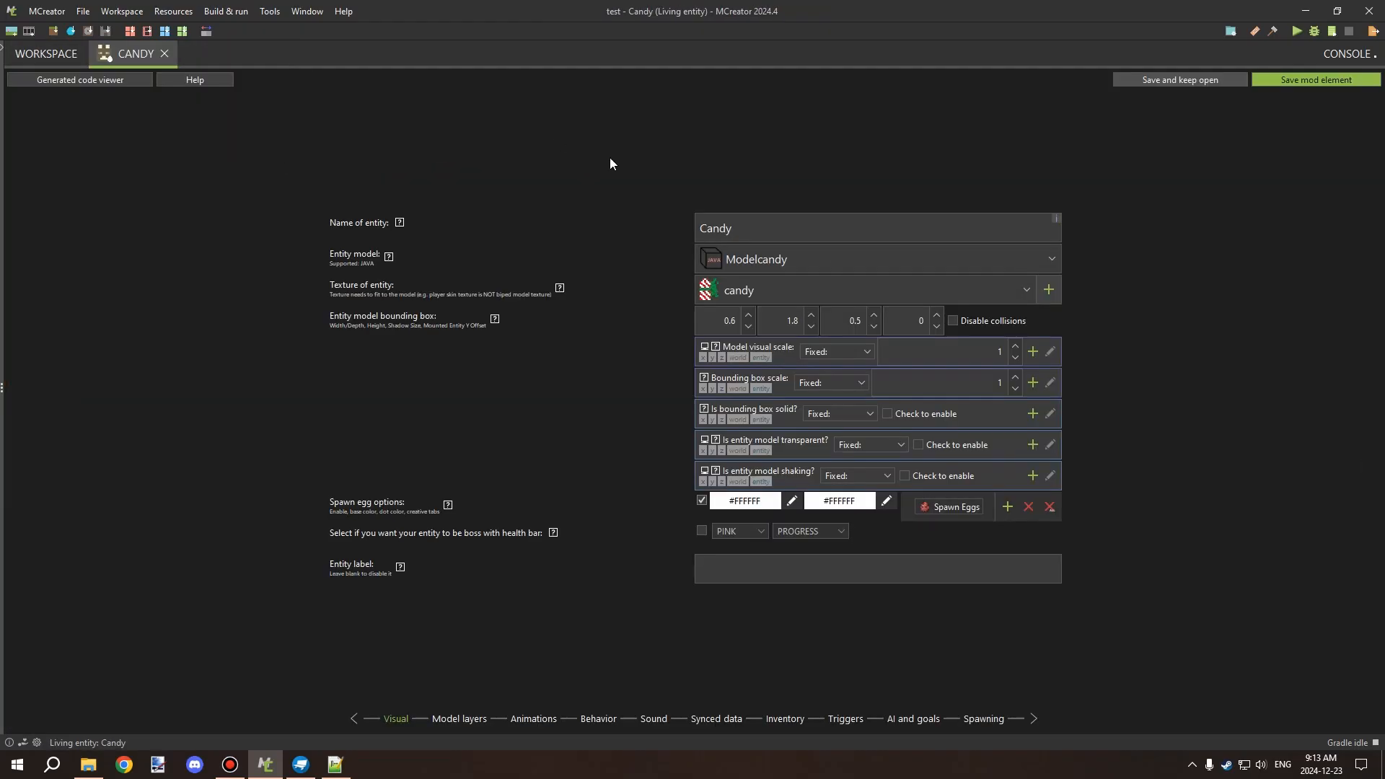
click(847, 721)
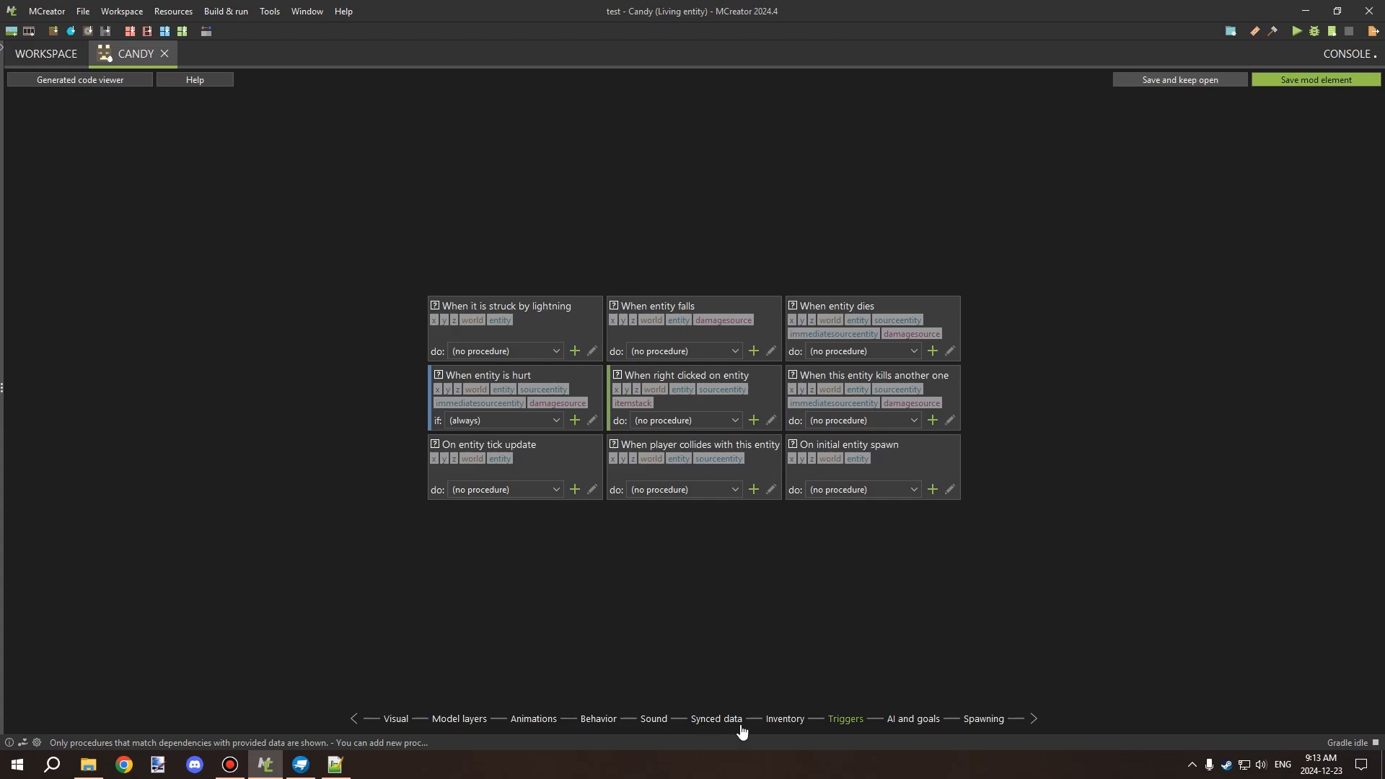
click(786, 721)
click(711, 721)
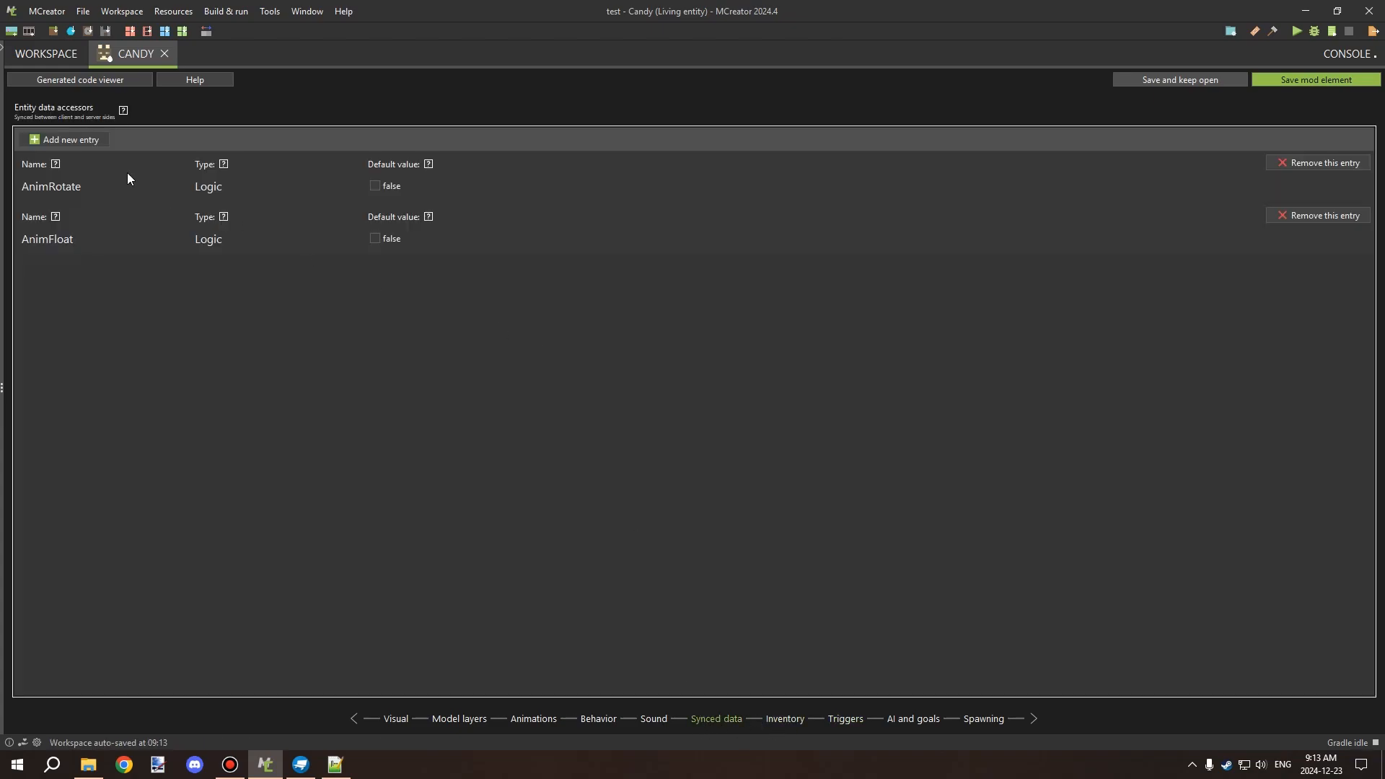
click(105, 140)
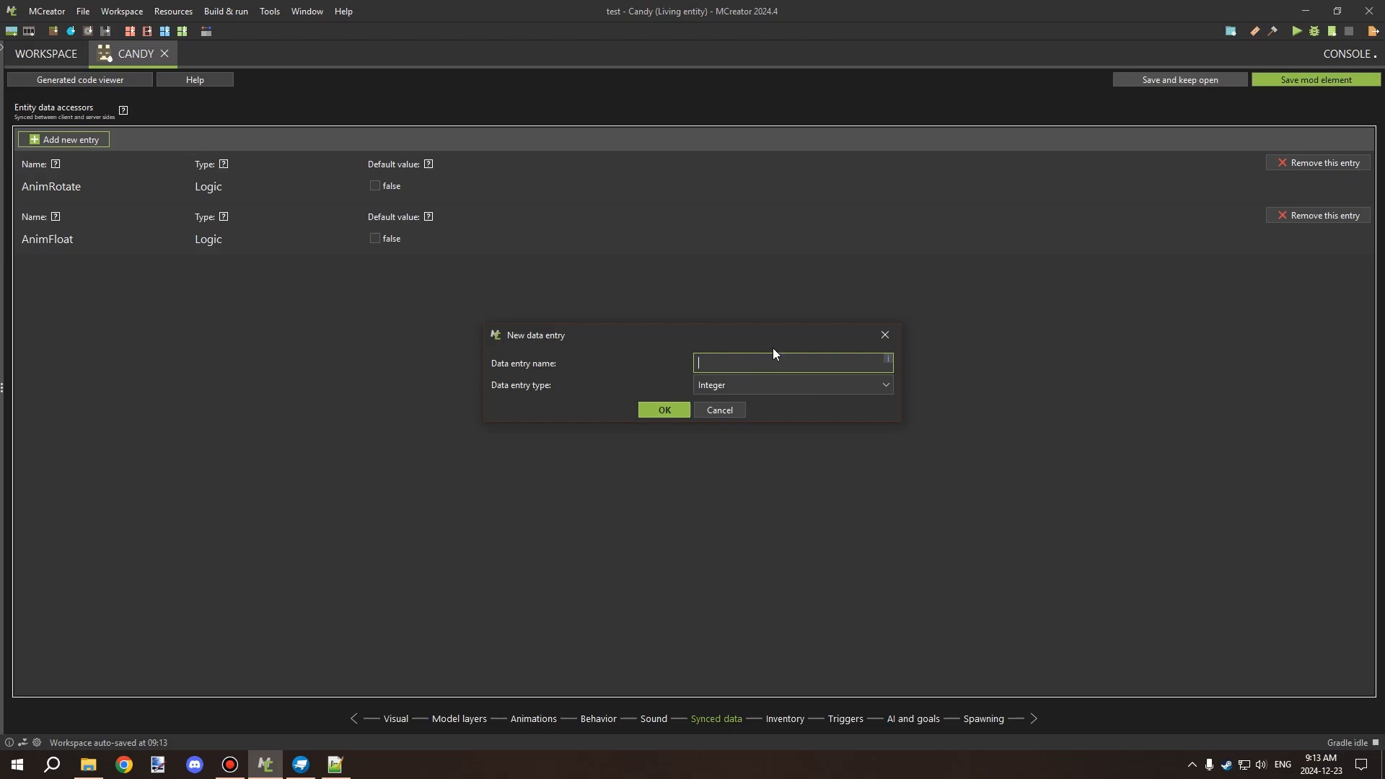
text(Animatio)
key(BackSpace)
key(BackSpace)
key(BackSpace)
key(BackSpace)
key(BackSpace)
key(BackSpace)
key(BackSpace)
key(BackSpace)
text(Animatio)
click(664, 410)
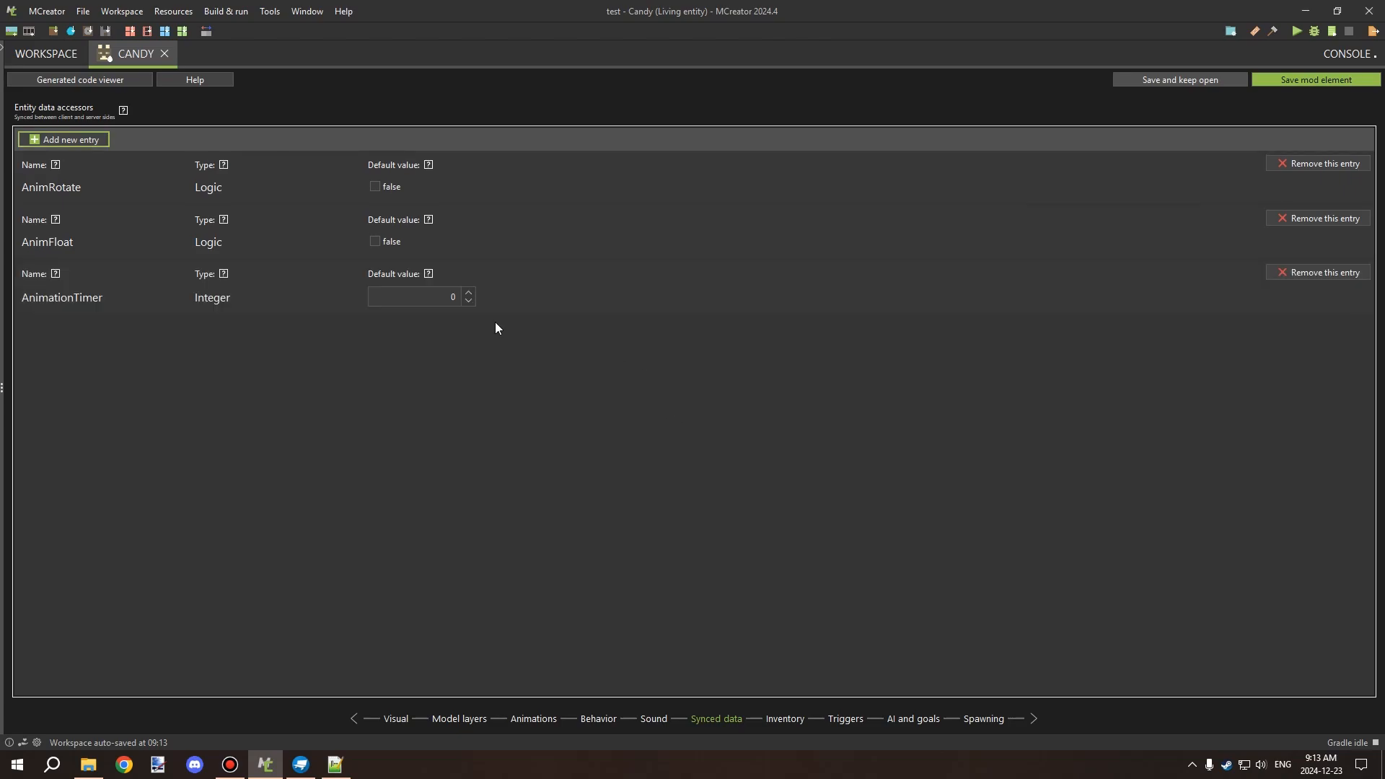
click(428, 294)
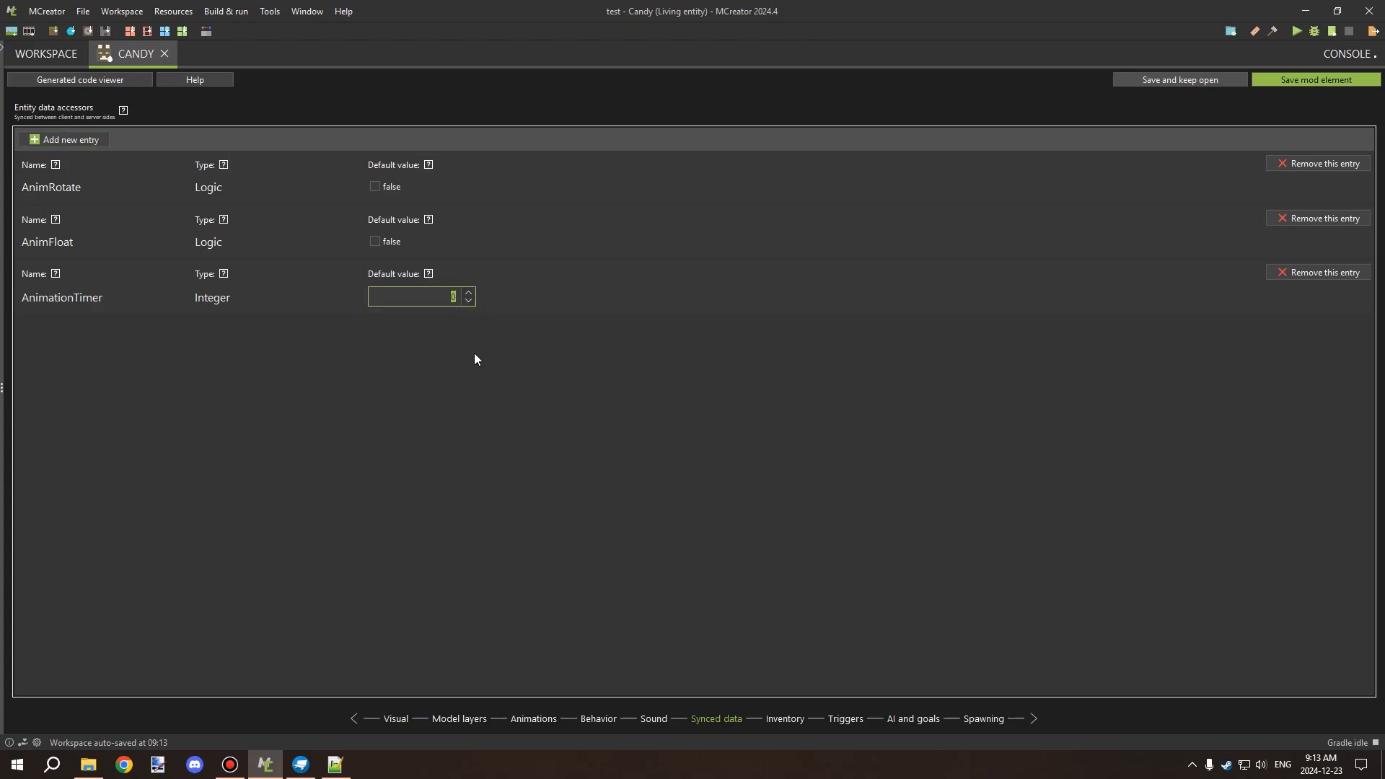
Step: Create the procedure CandyOnInitialEntitySpawn for Candy's initial entity spawn trigger
click(794, 720)
click(855, 719)
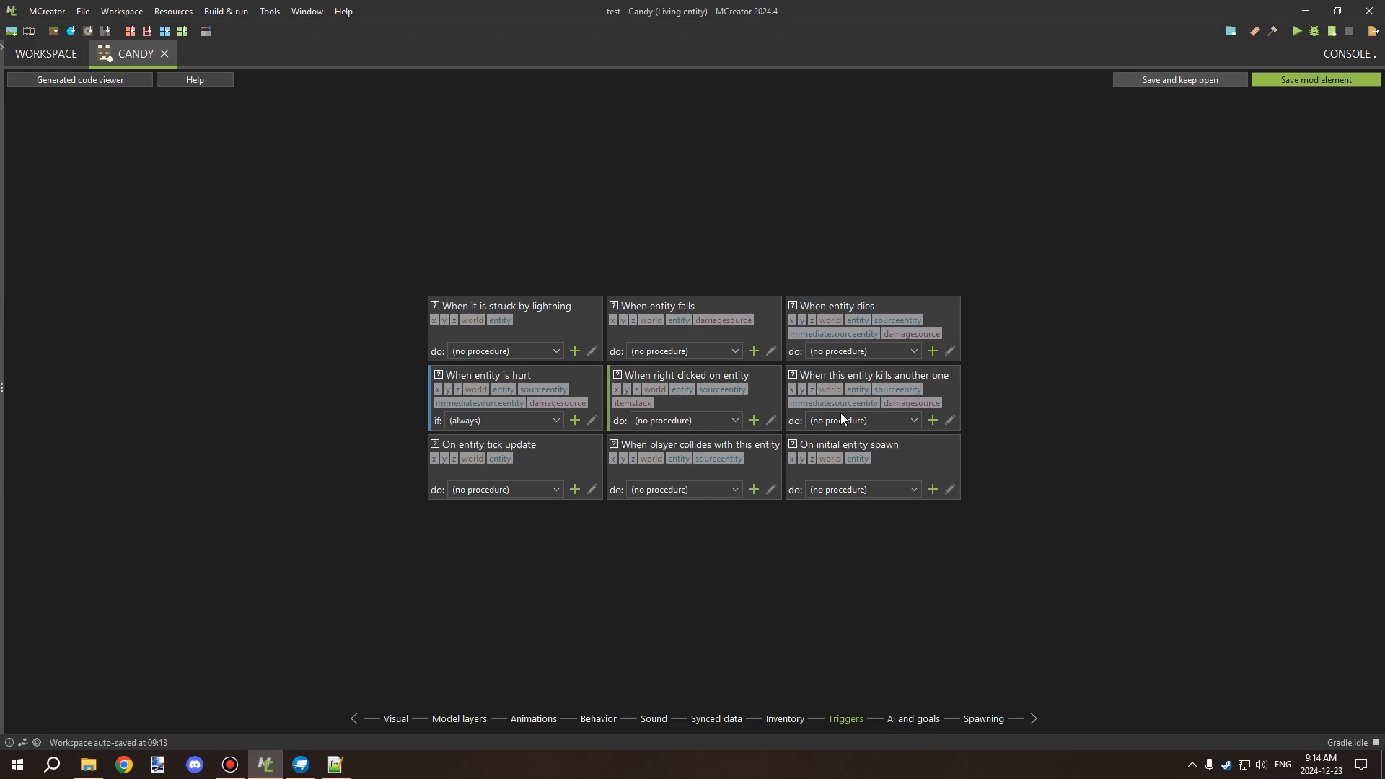
click(933, 490)
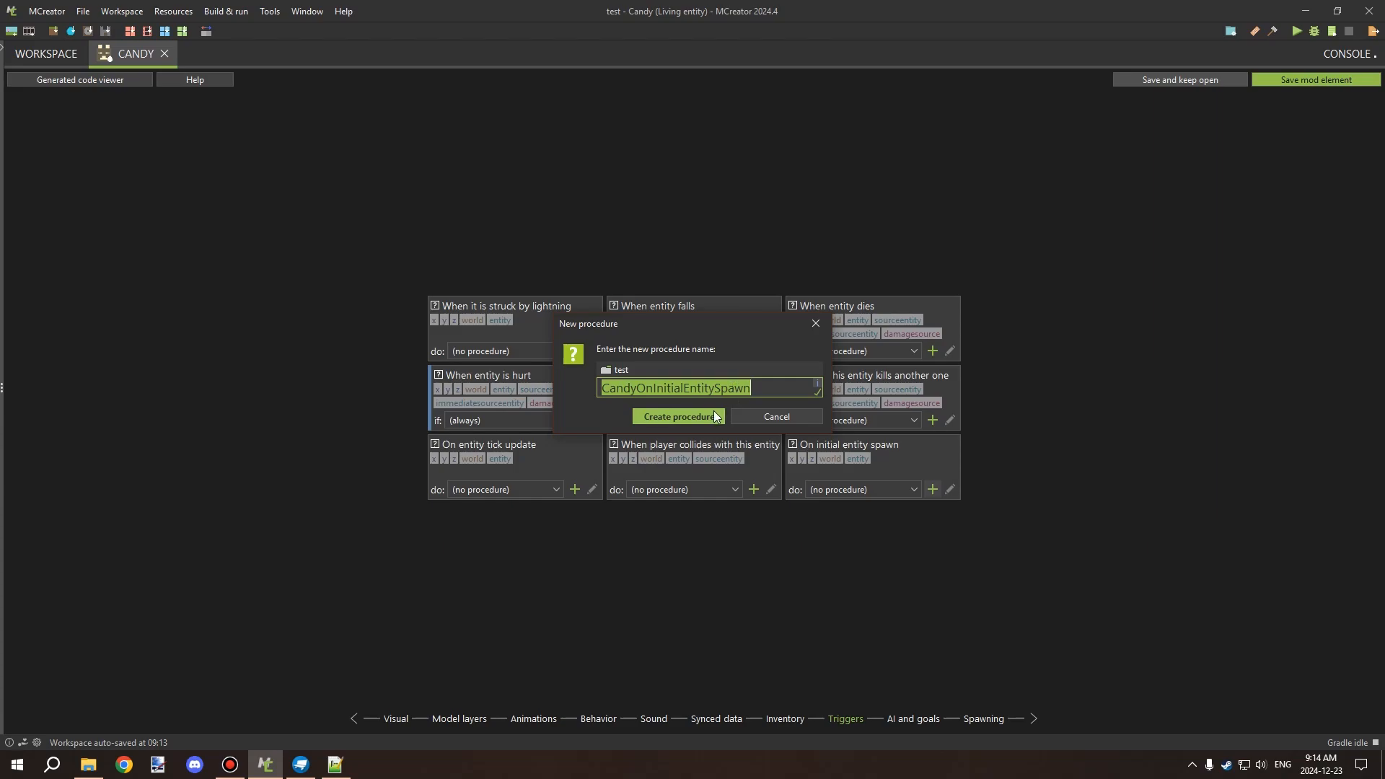
click(678, 417)
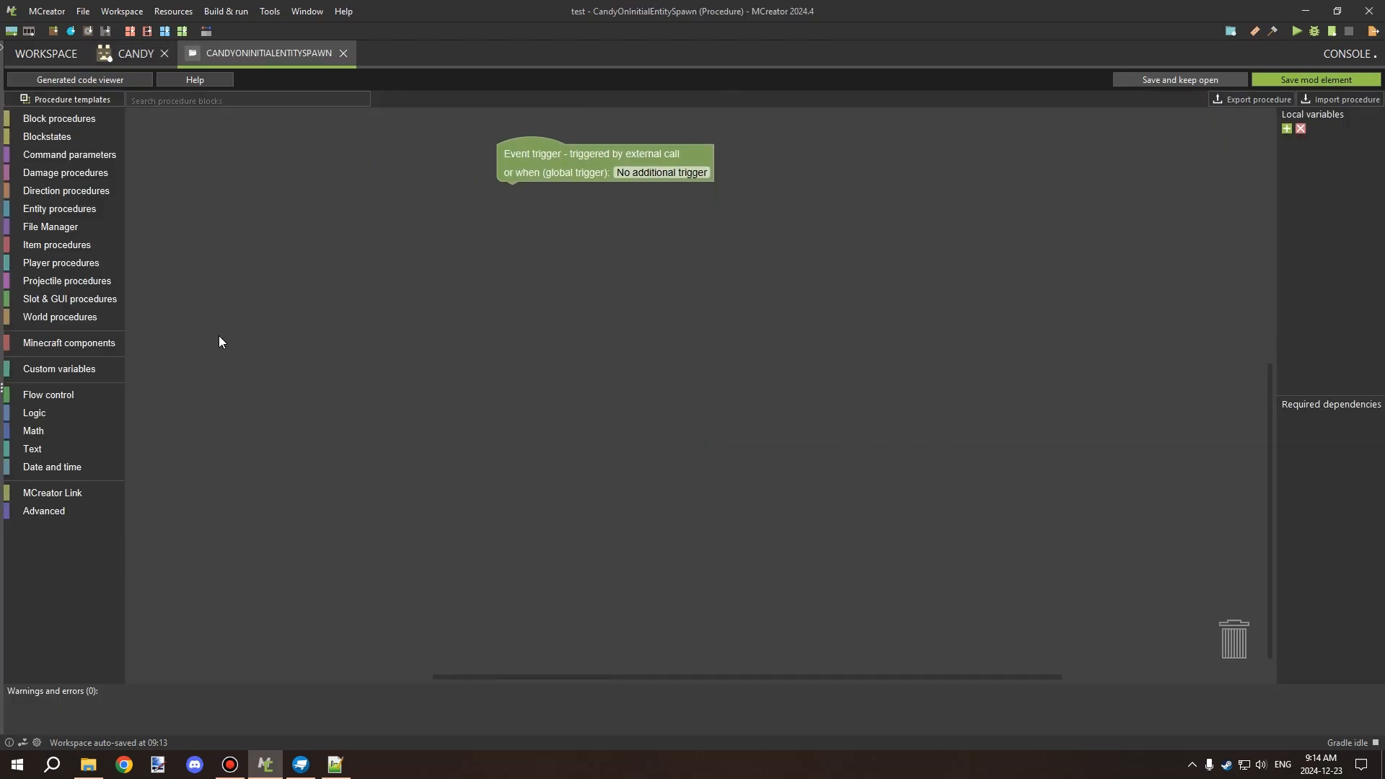
Step: Attach a block setting a custom entity's integer data parameter below the event trigger, with Candy as its entity type
click(57, 211)
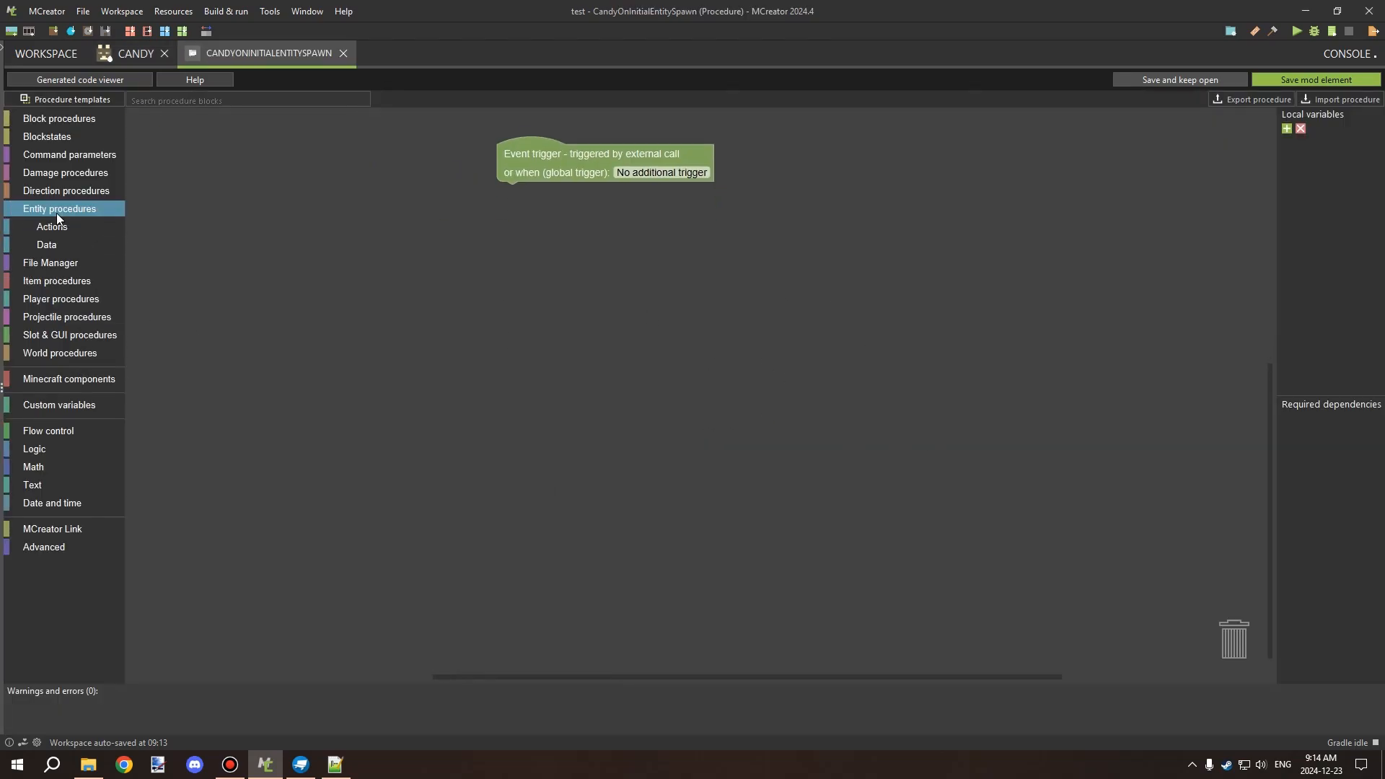
click(50, 228)
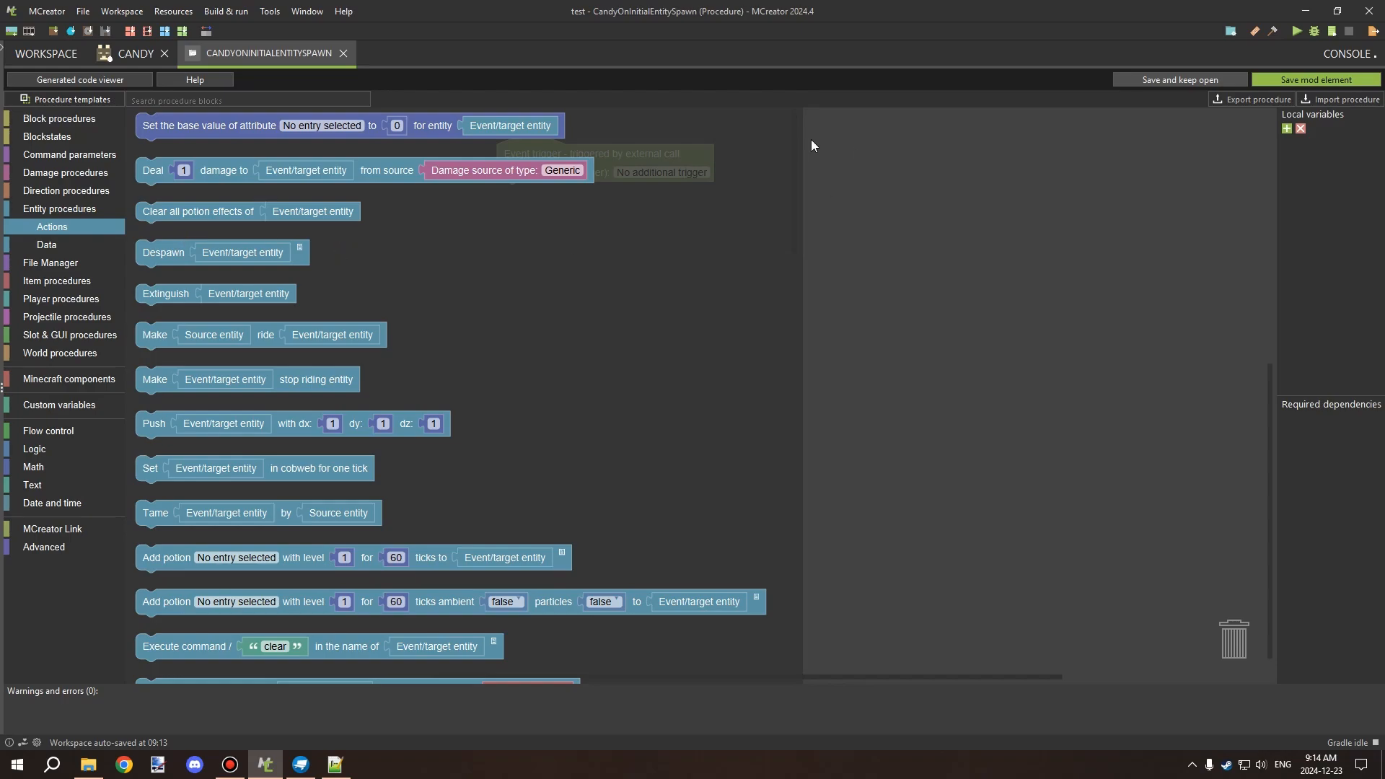
drag(795, 127, 768, 596)
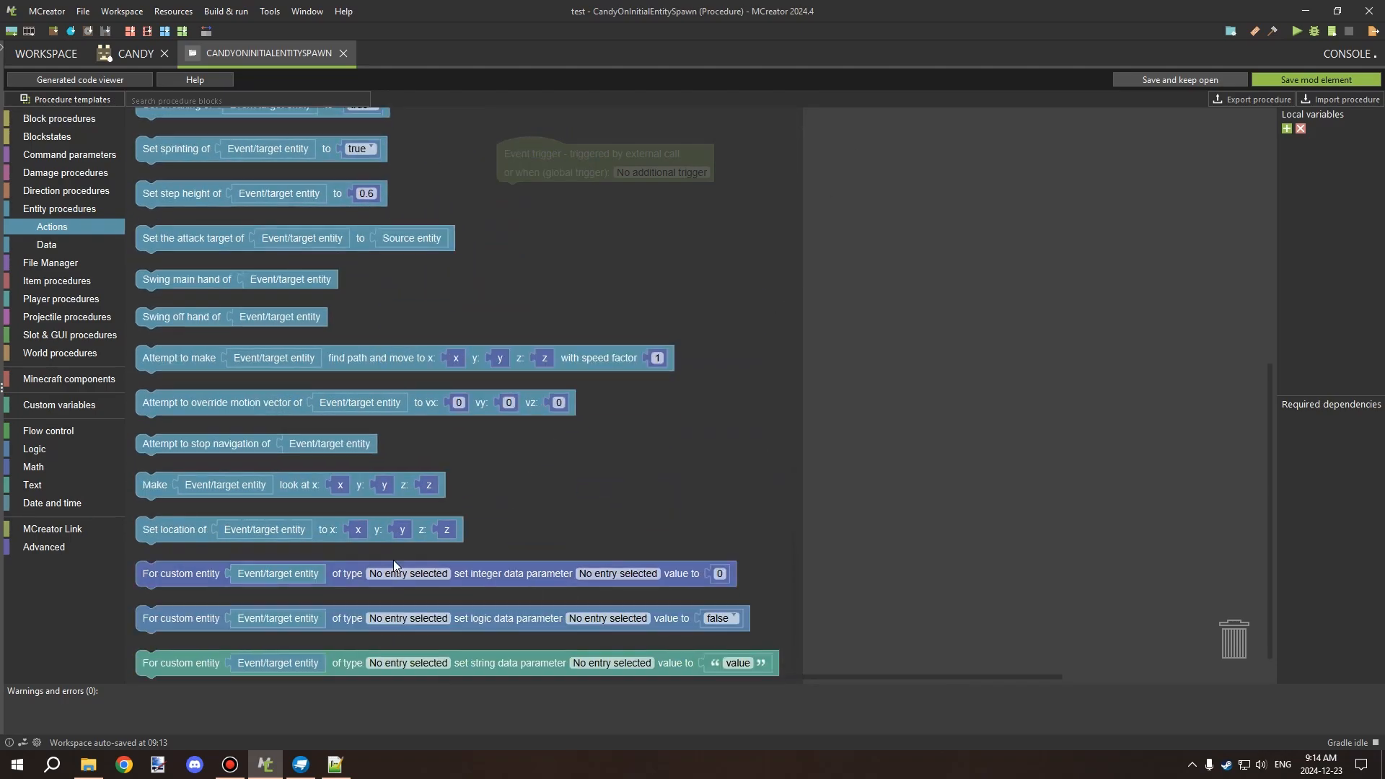
drag(373, 577, 737, 196)
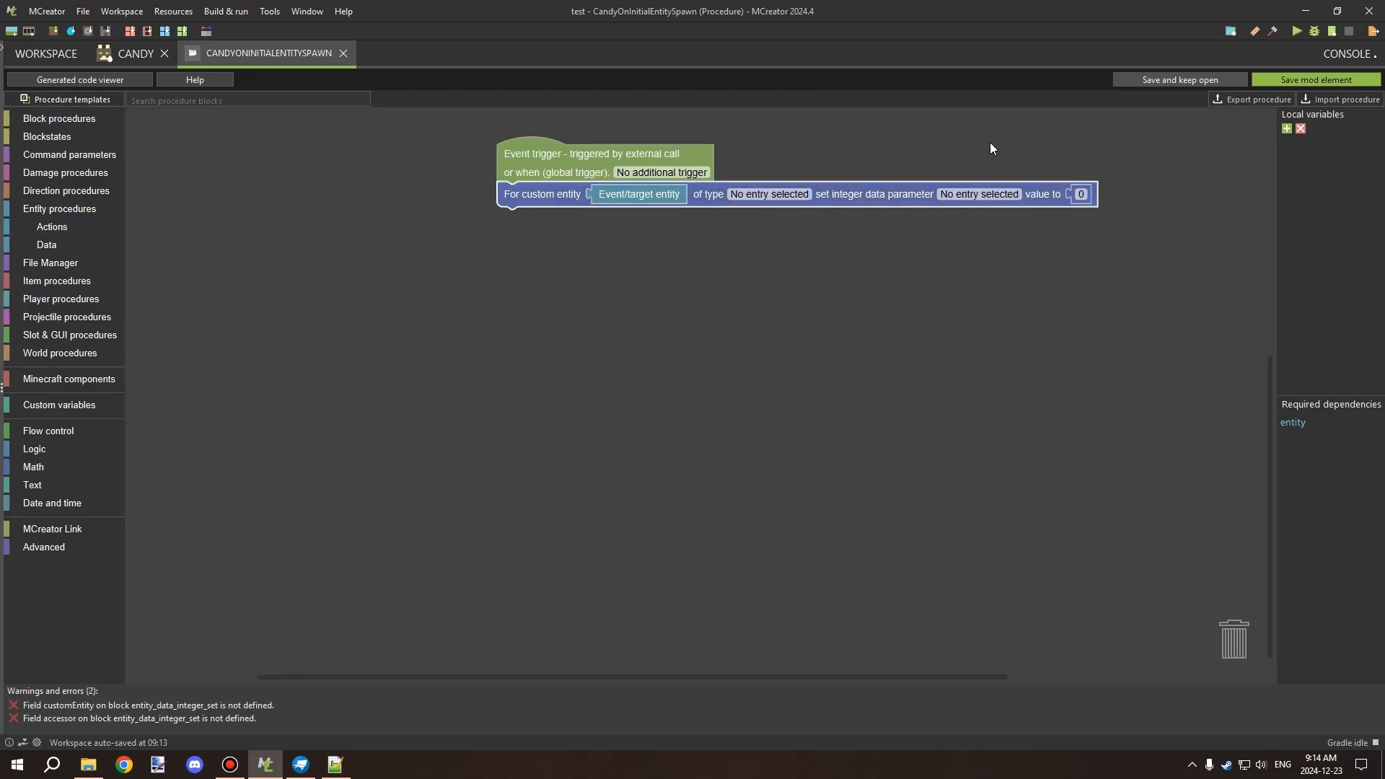
click(789, 196)
double_click(618, 318)
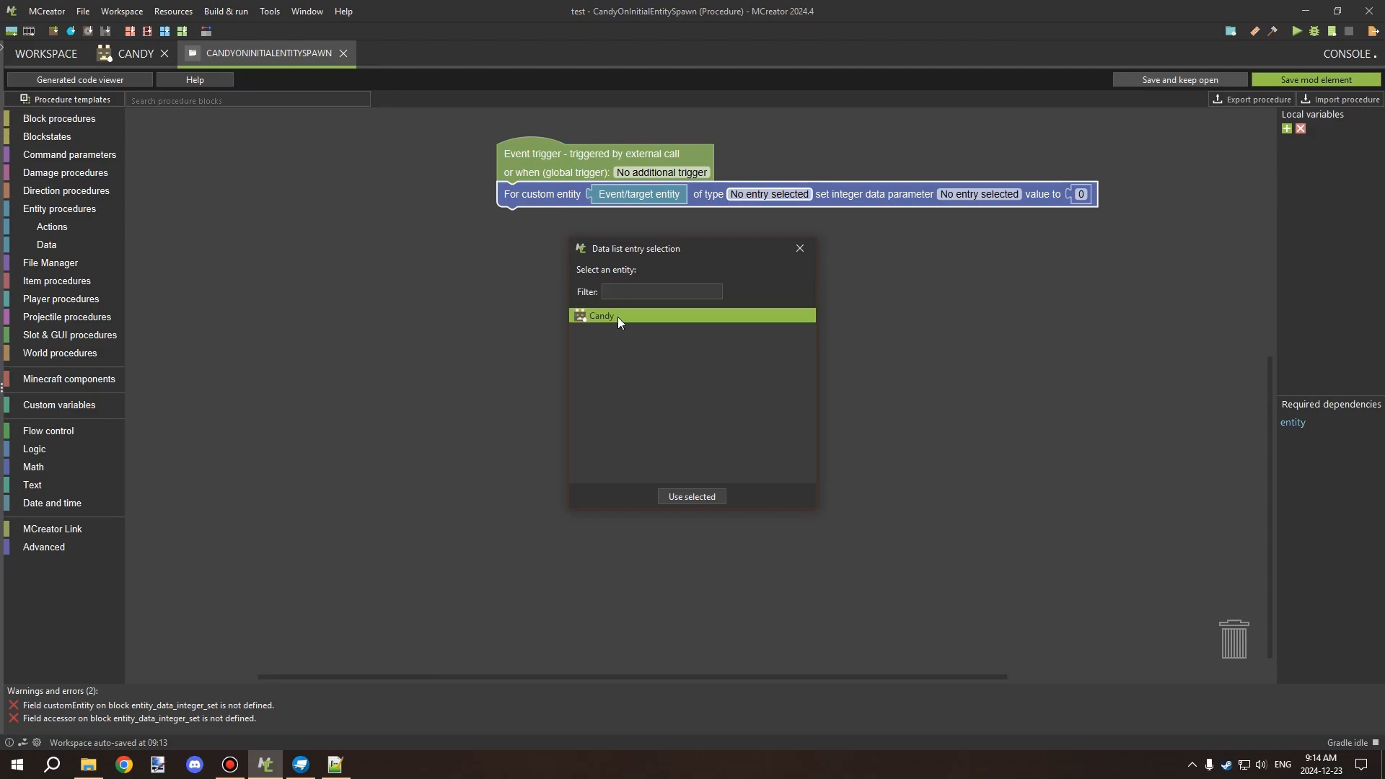
click(944, 195)
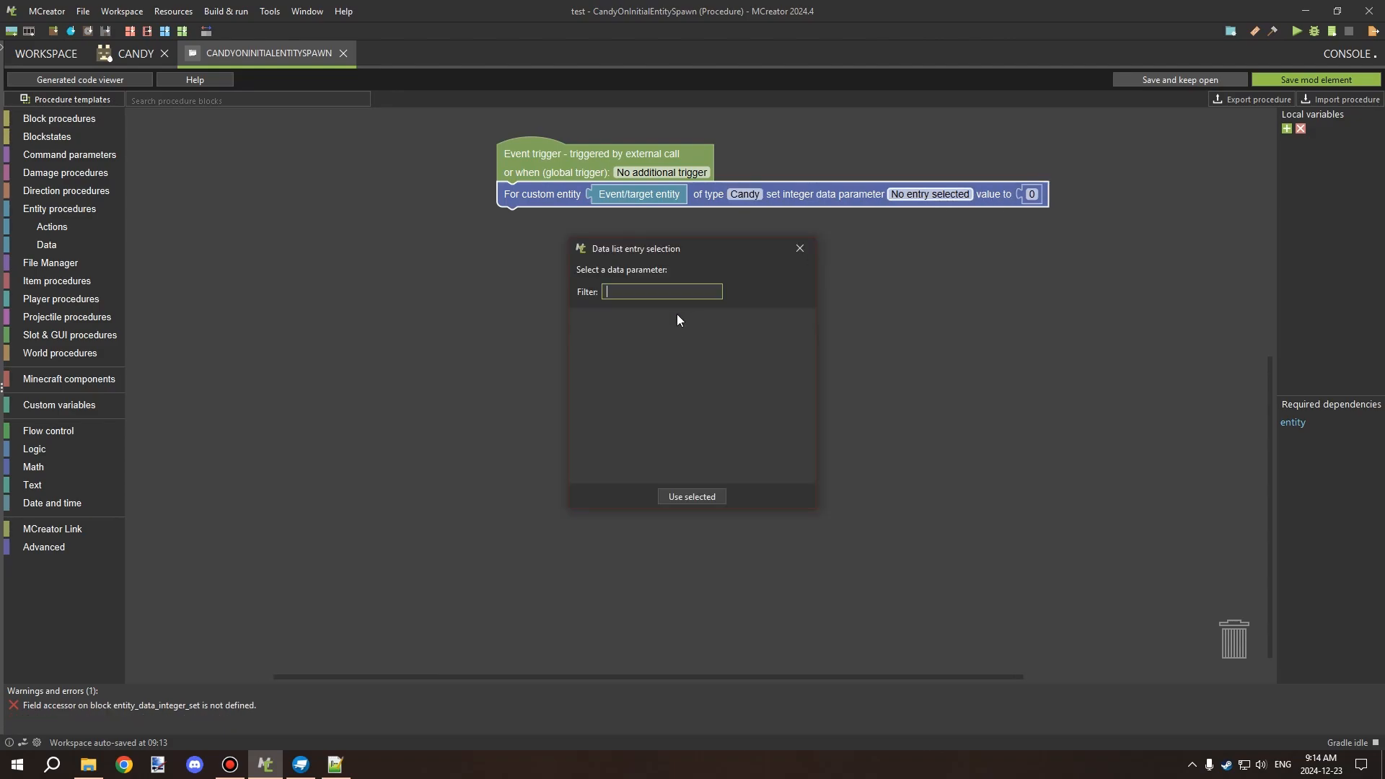
key(Escape)
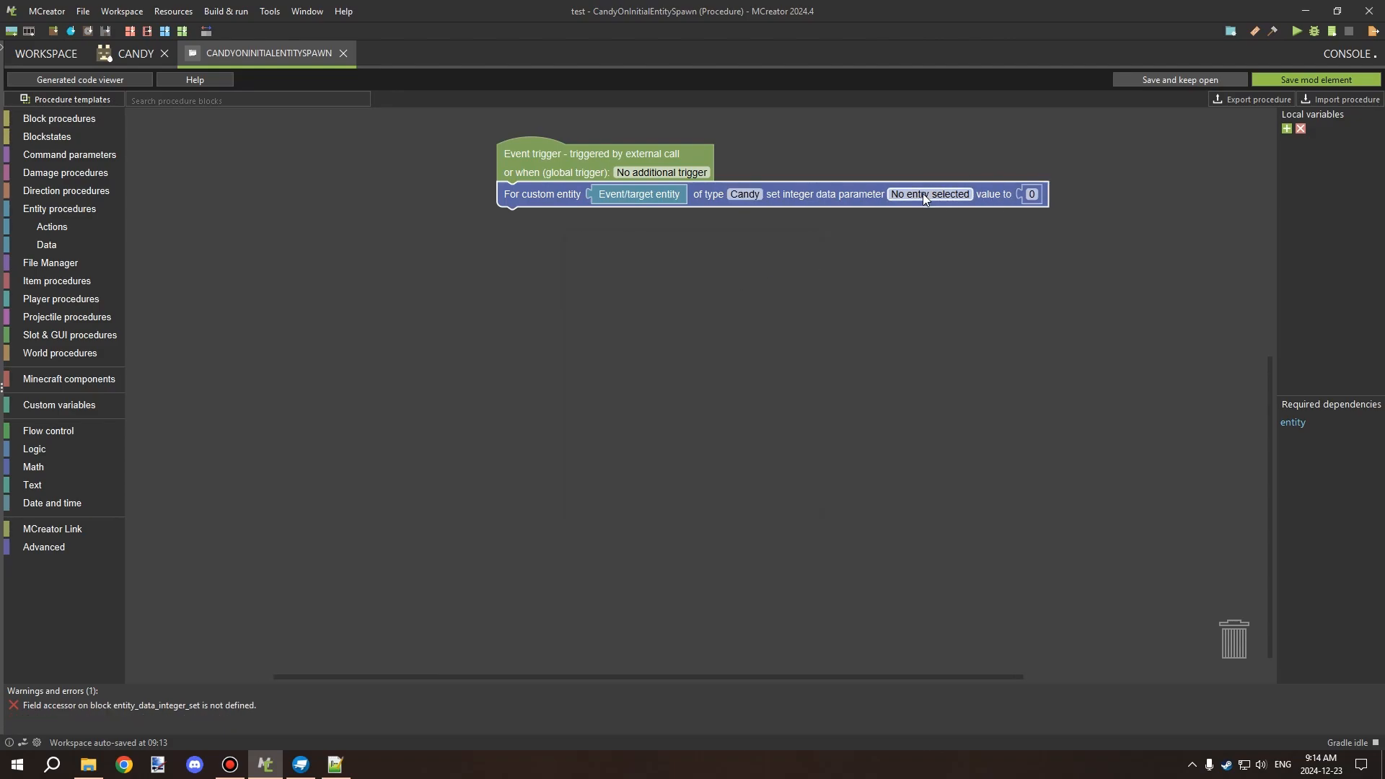
Step: Close the open Candy entity and reopen it from the workspace
click(510, 212)
click(164, 53)
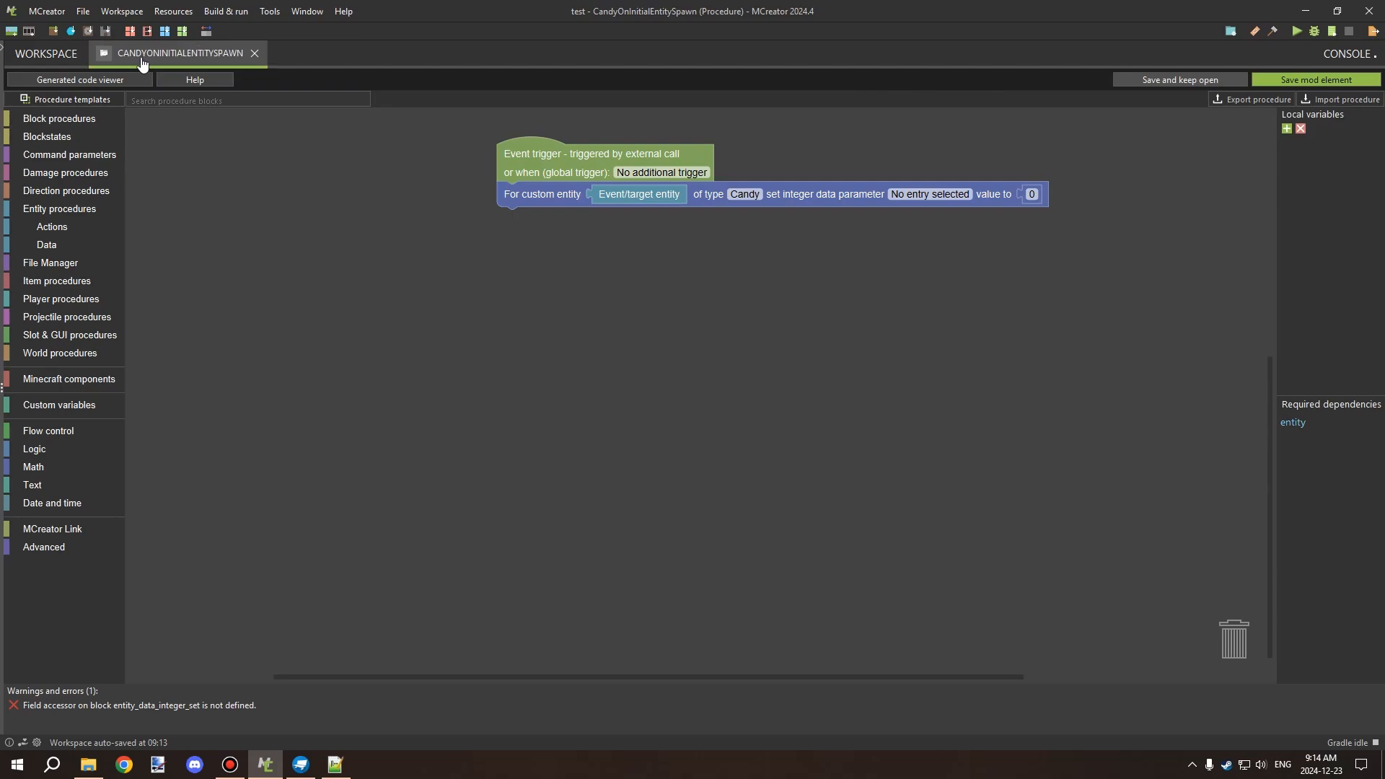
click(43, 55)
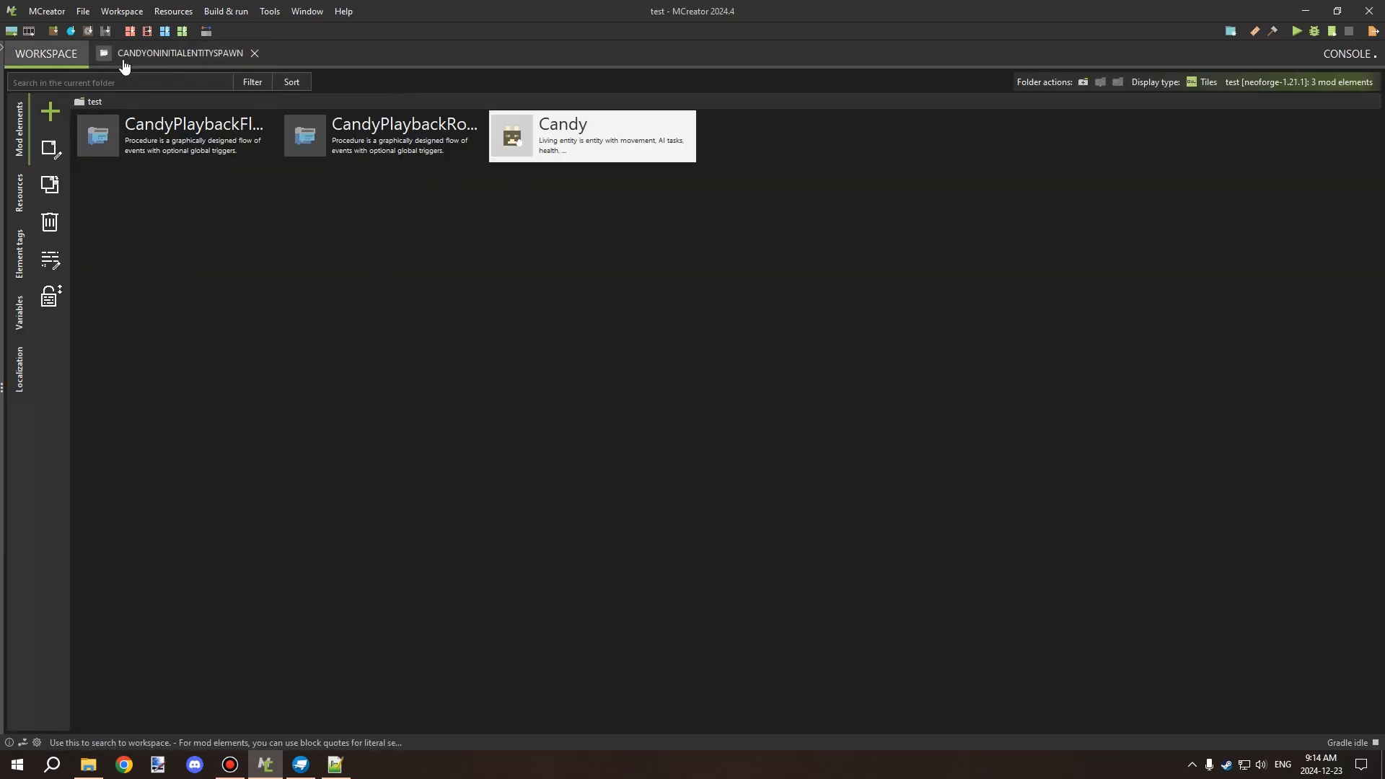
click(123, 57)
click(45, 57)
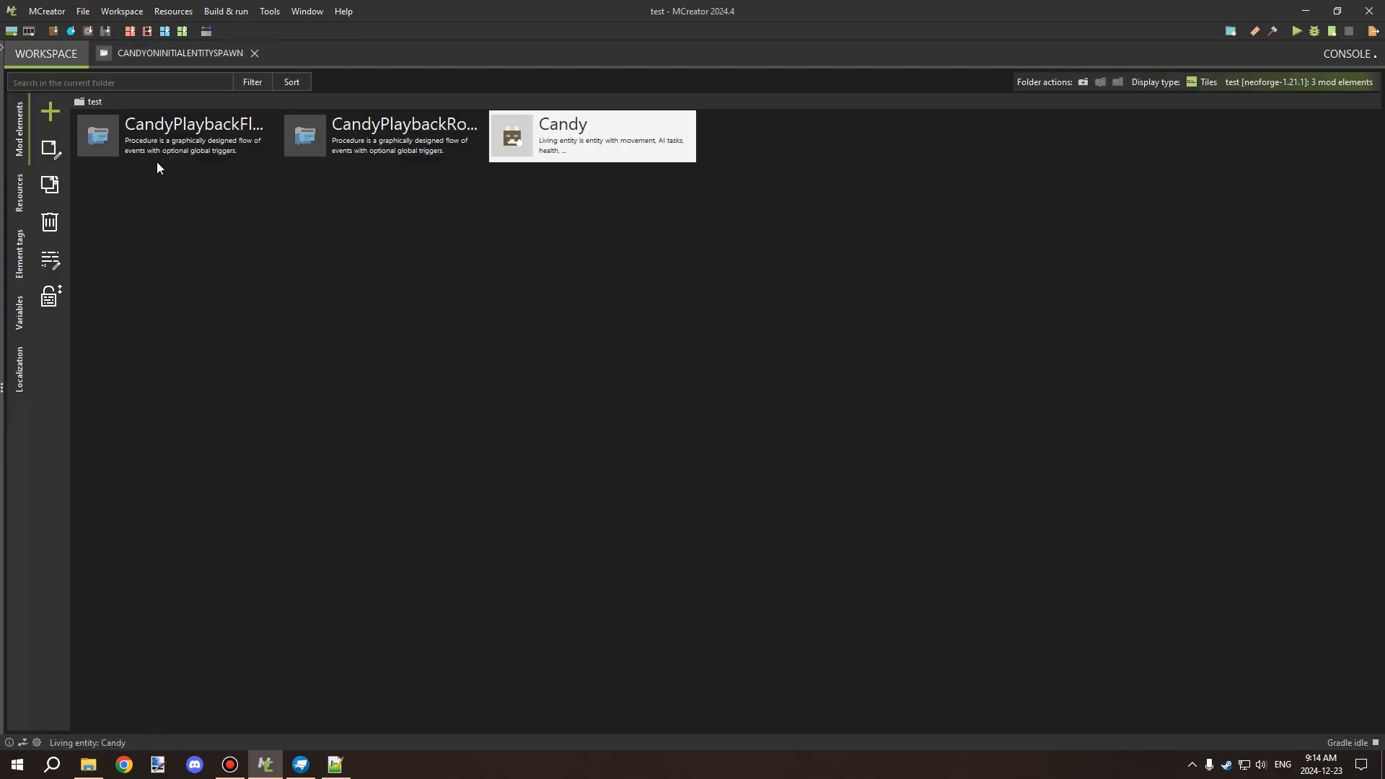
click(186, 54)
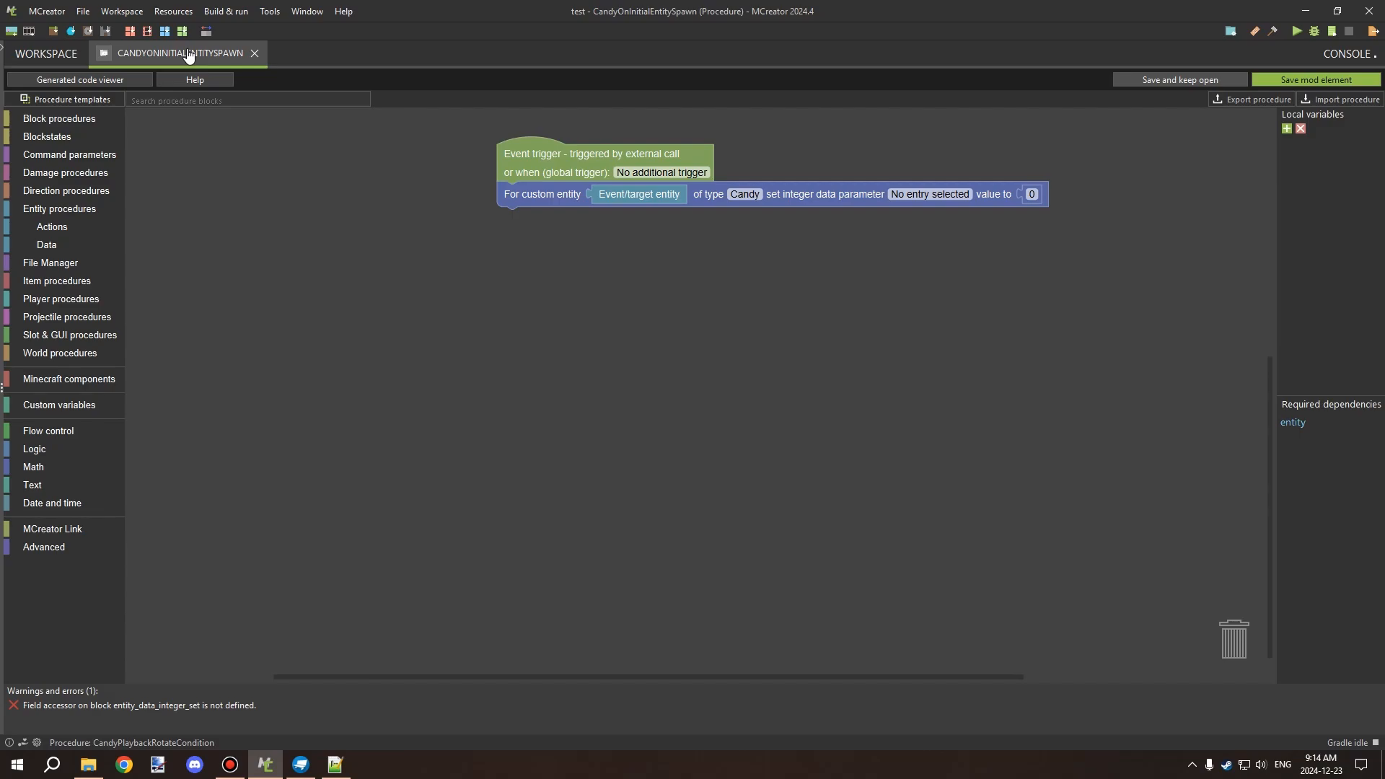
click(80, 58)
double_click(606, 168)
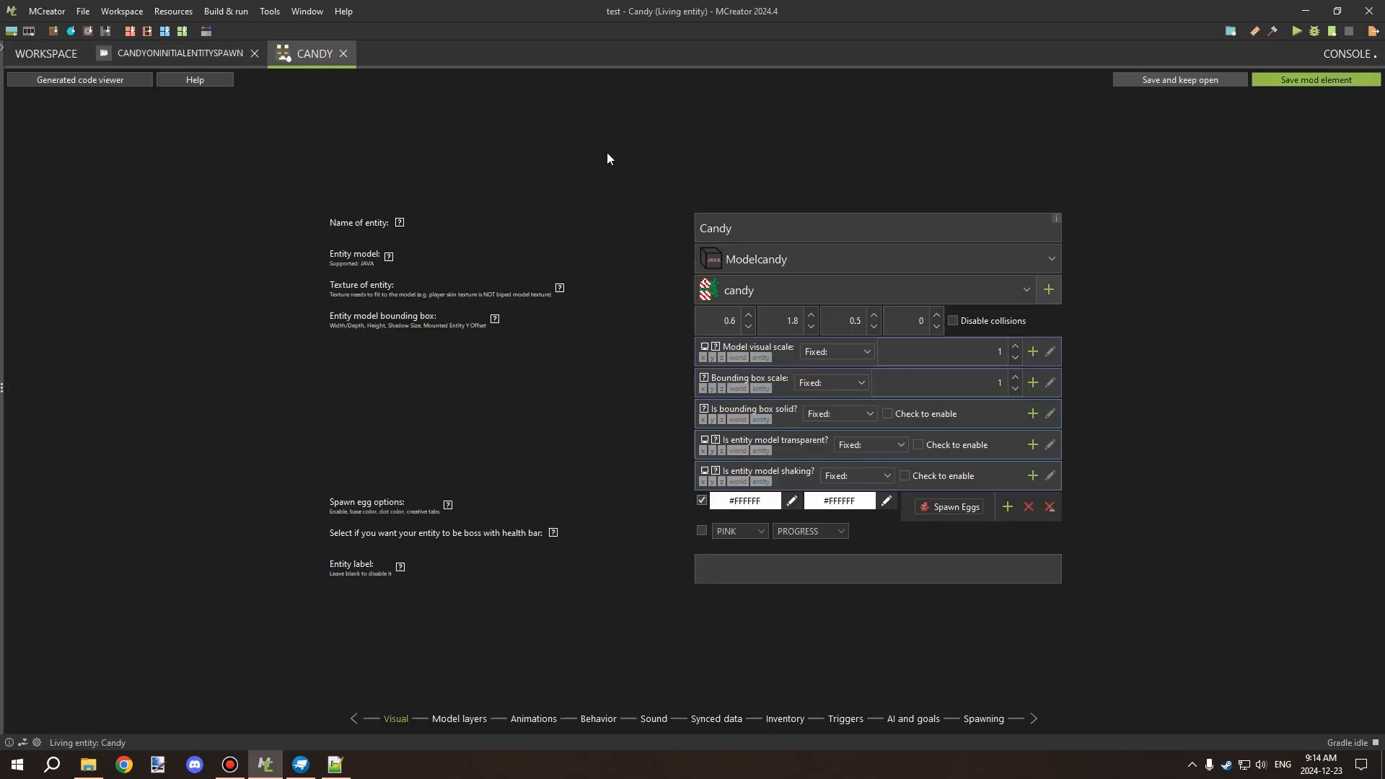
Step: Add an Integer synced data entry named AnimationTimer to Candy and save the entity
click(715, 720)
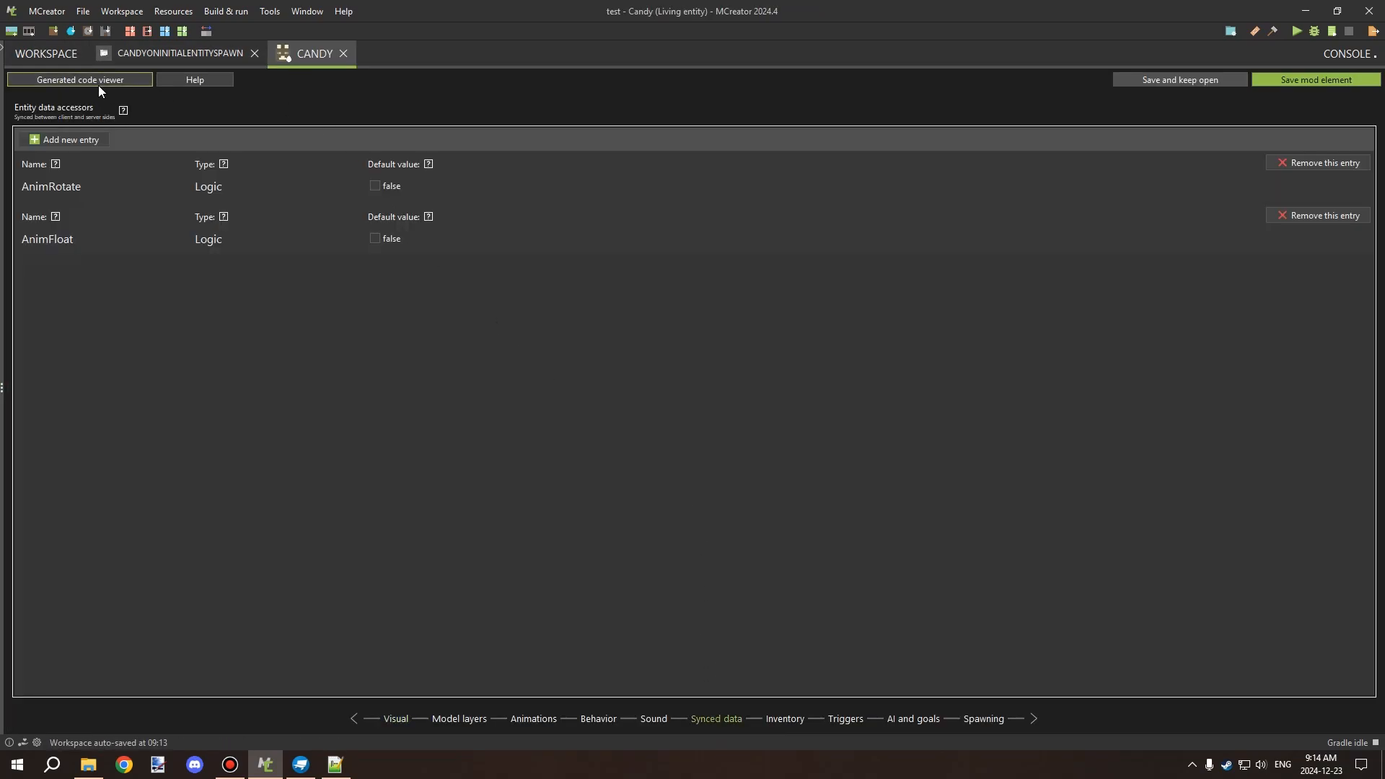
click(64, 140)
click(726, 384)
click(731, 364)
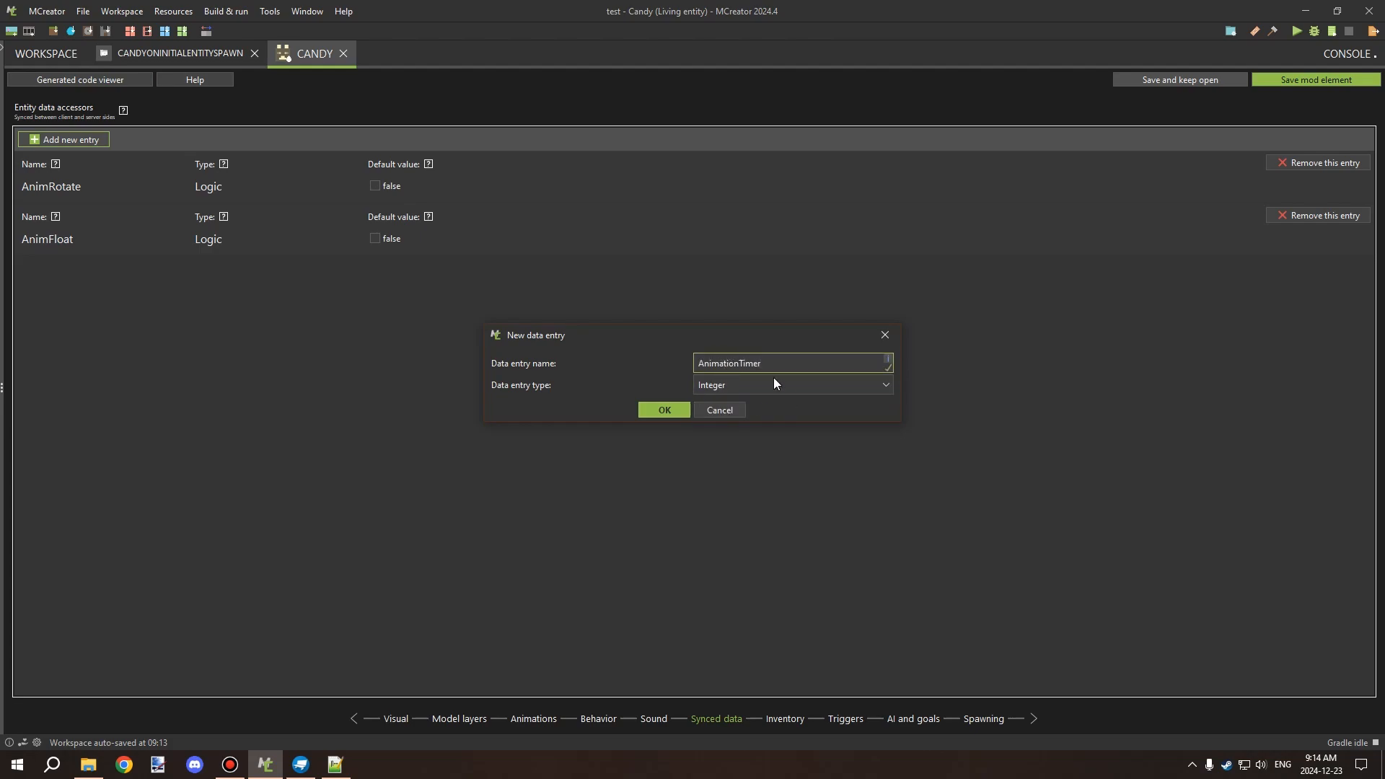
click(668, 410)
click(1328, 80)
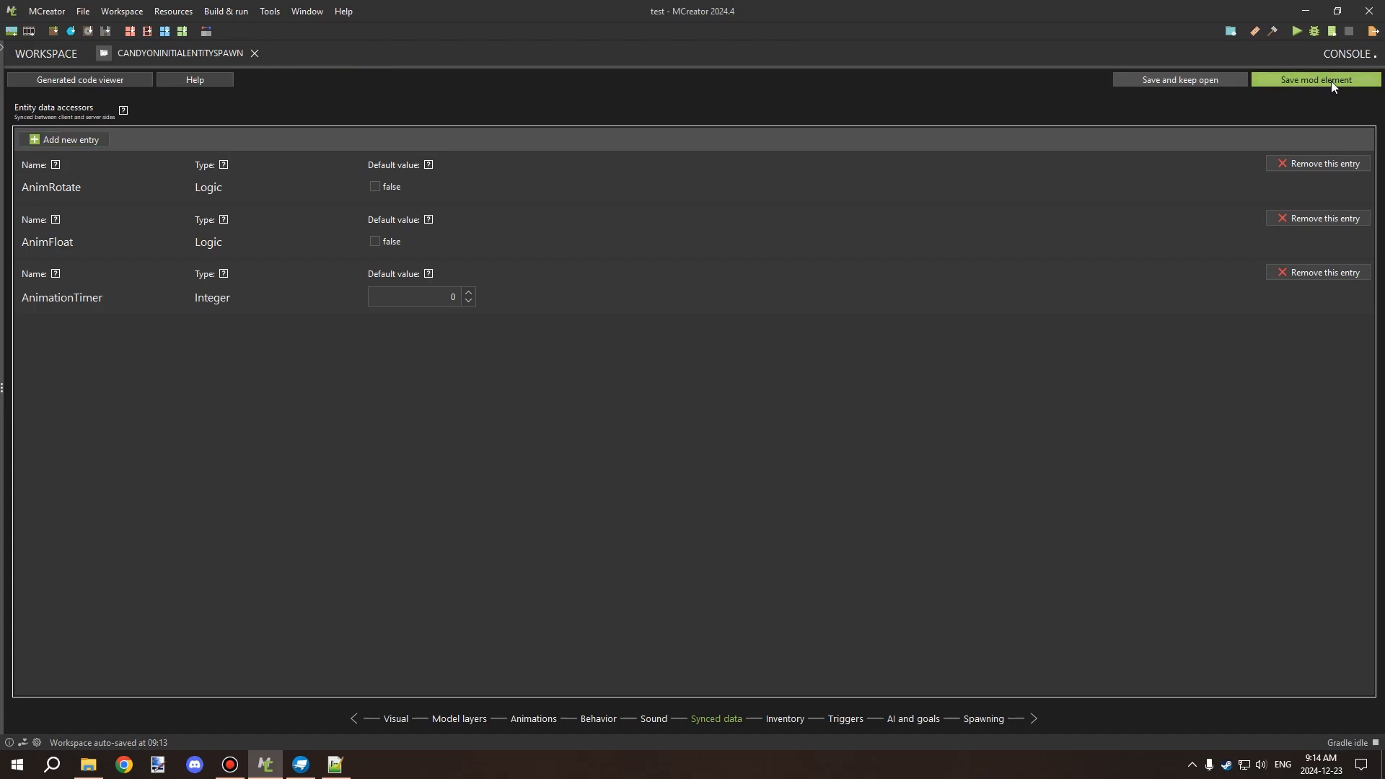
Step: In CandyOnInitialEntitySpawn, set the block's integer data parameter to AnimationTimer and save the procedure
click(192, 53)
click(930, 195)
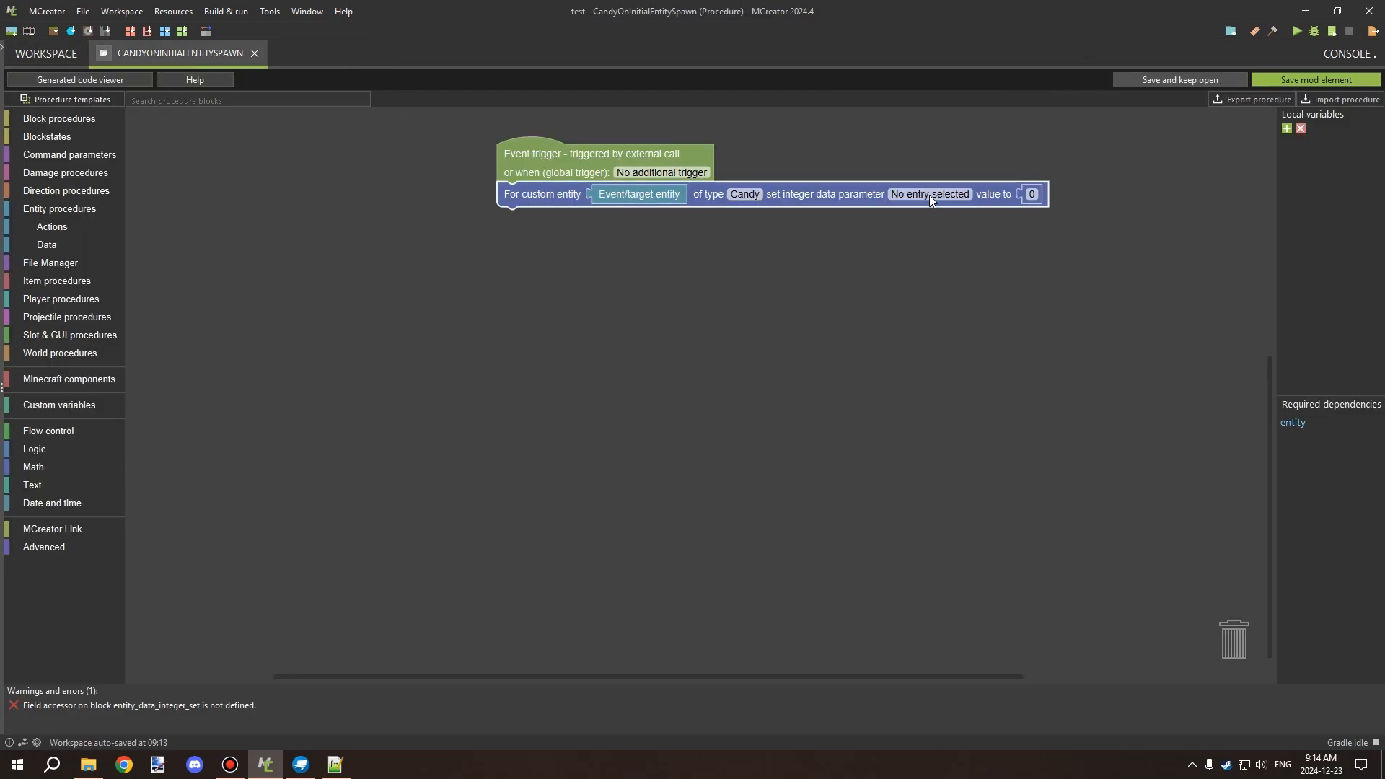
double_click(622, 311)
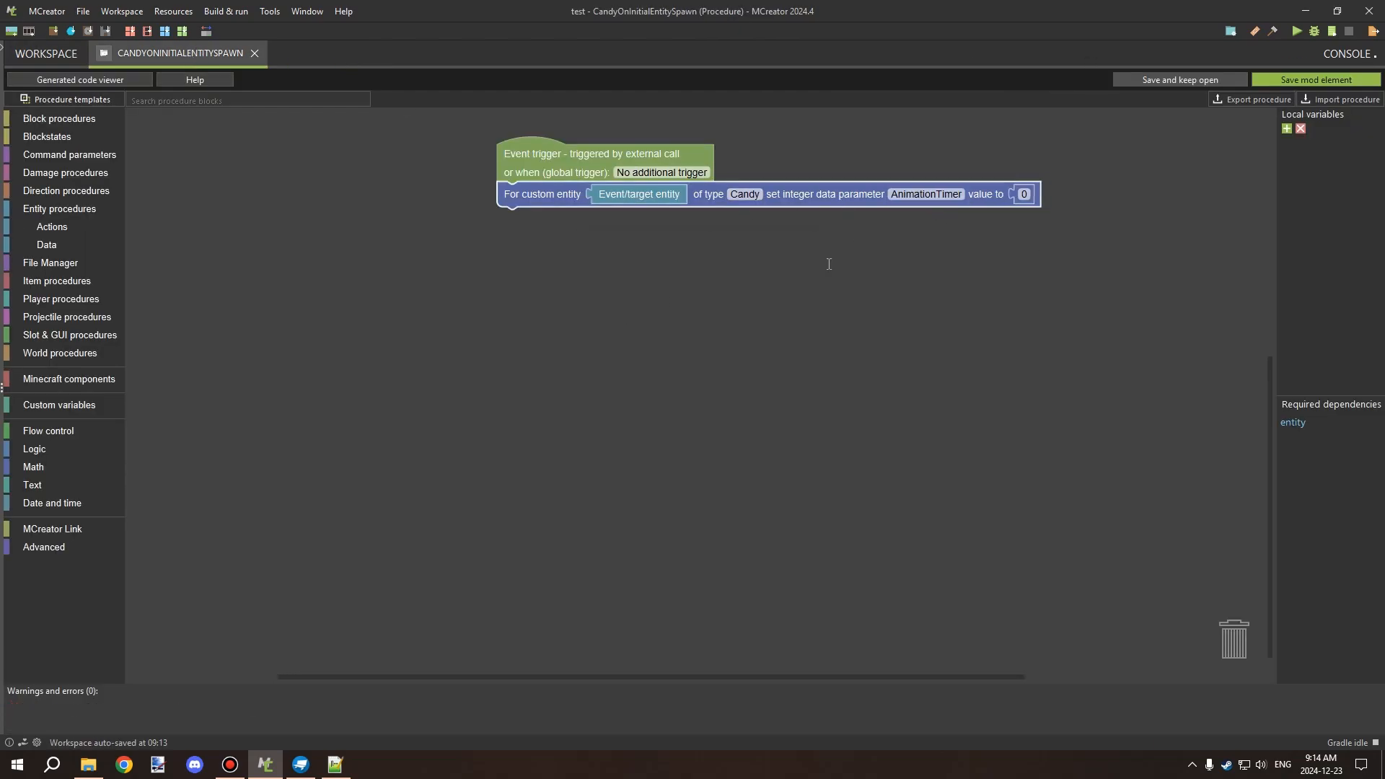
scroll(872, 120, up, 1)
drag(875, 148, 915, 180)
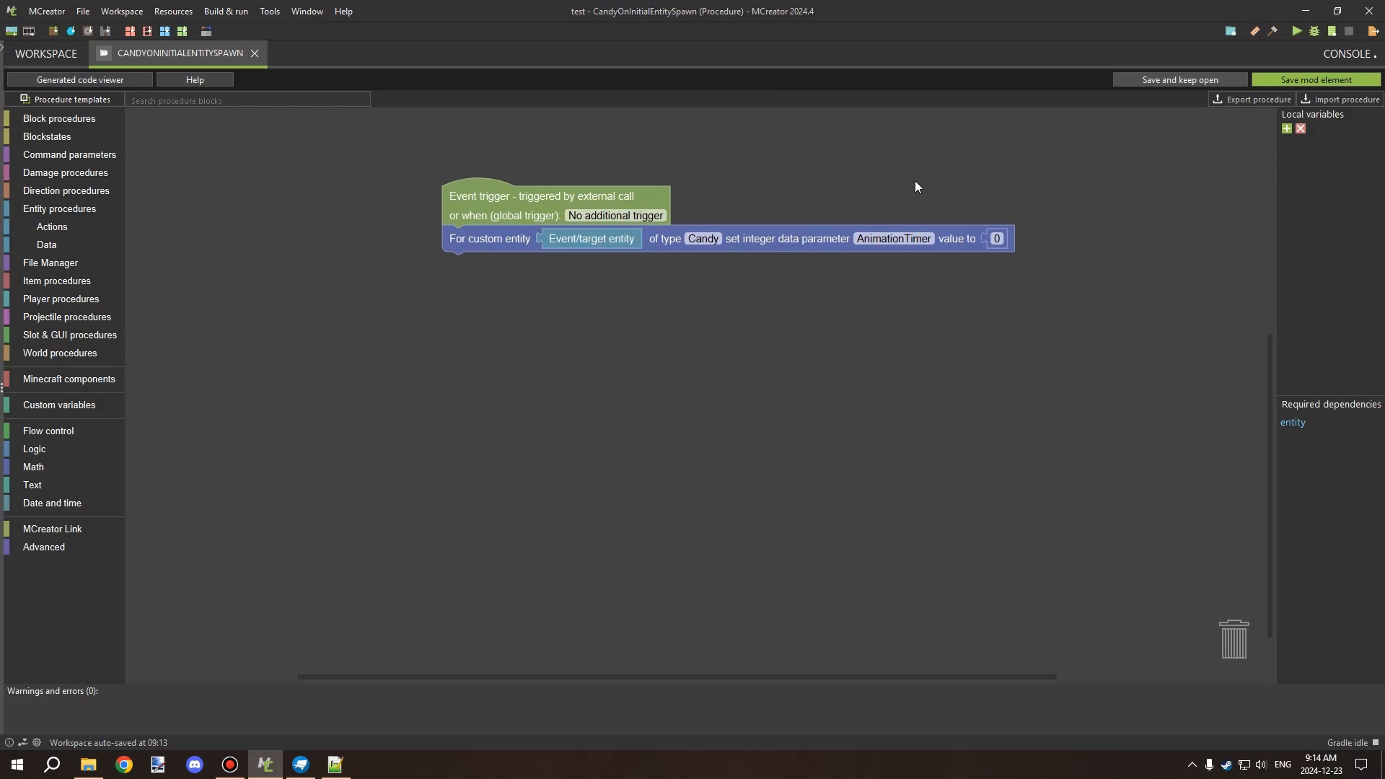
drag(959, 272, 977, 293)
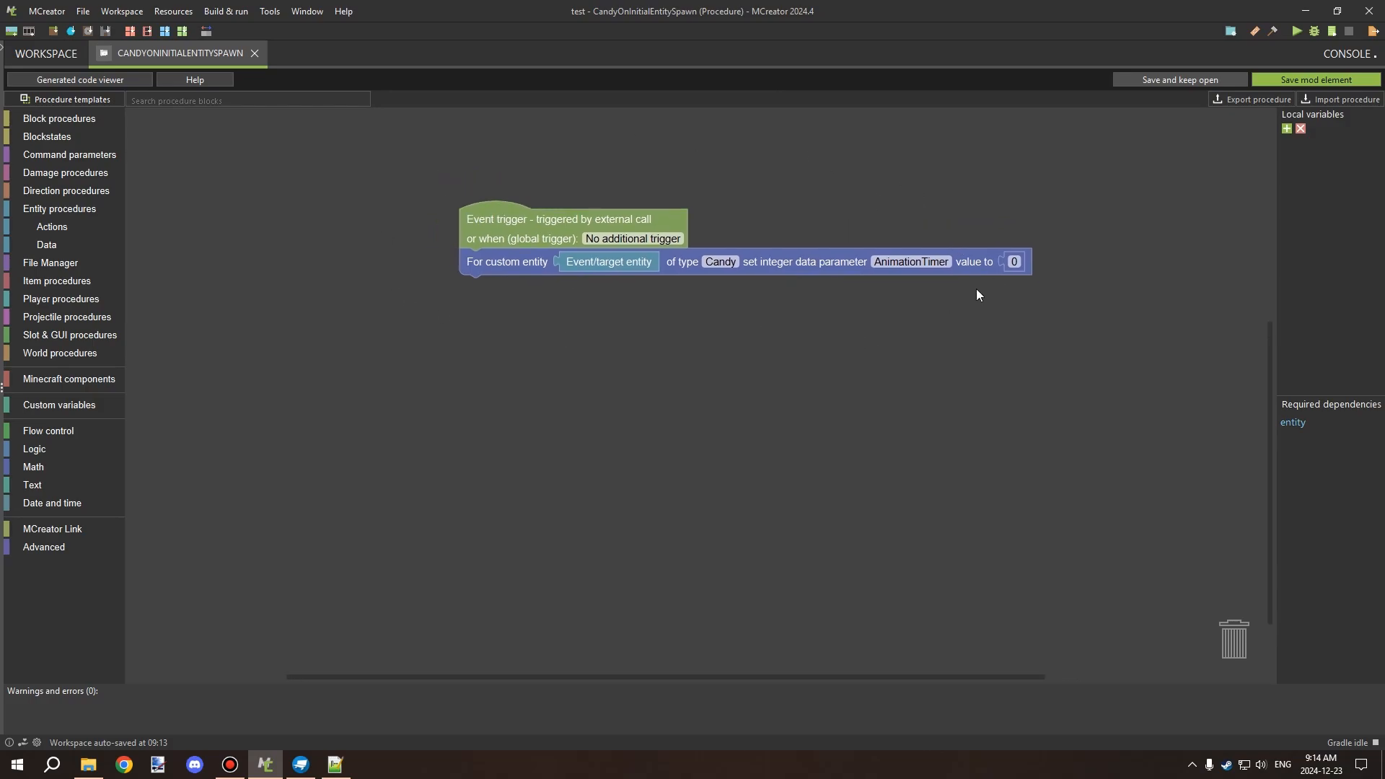
click(1299, 81)
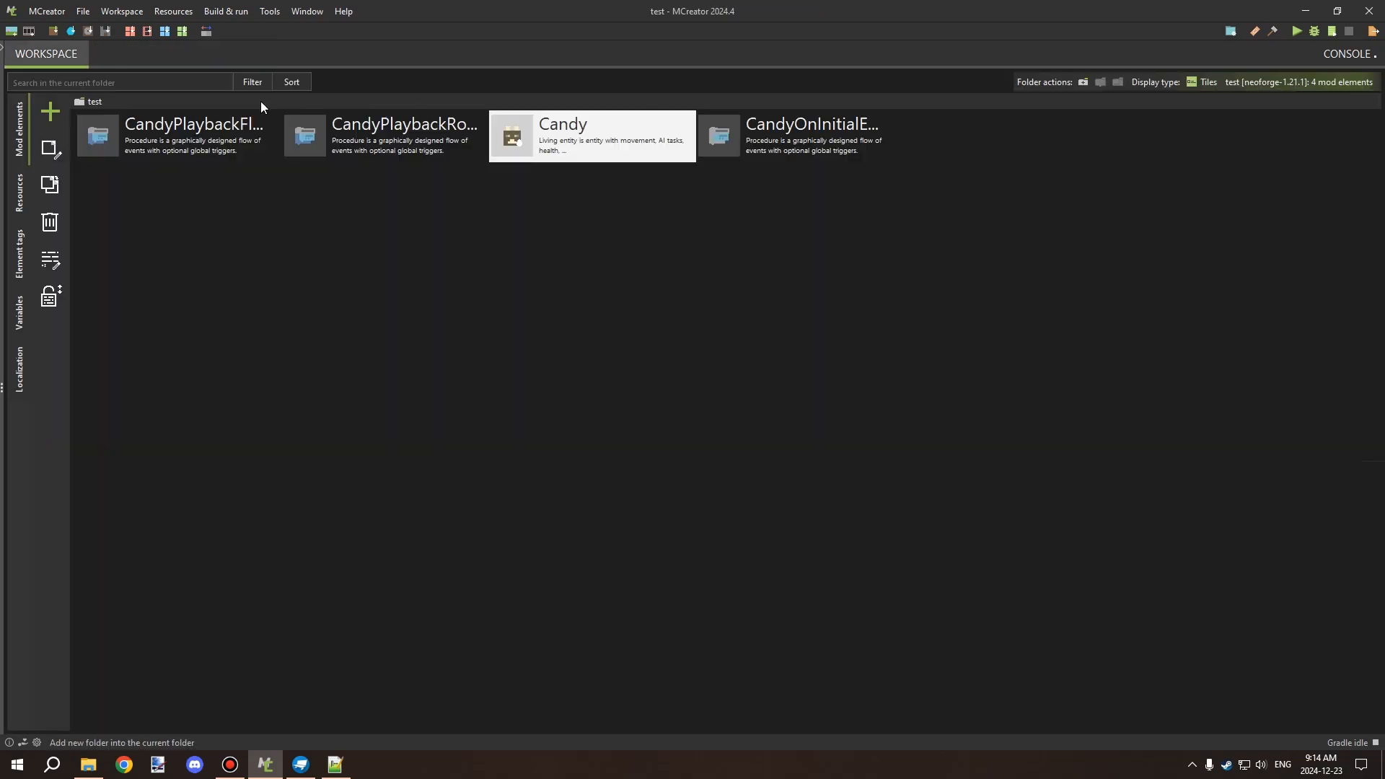
Step: Reopen the Candy entity and create the procedure CandyOnEntityTickUpdate for its entity tick update trigger
double_click(596, 141)
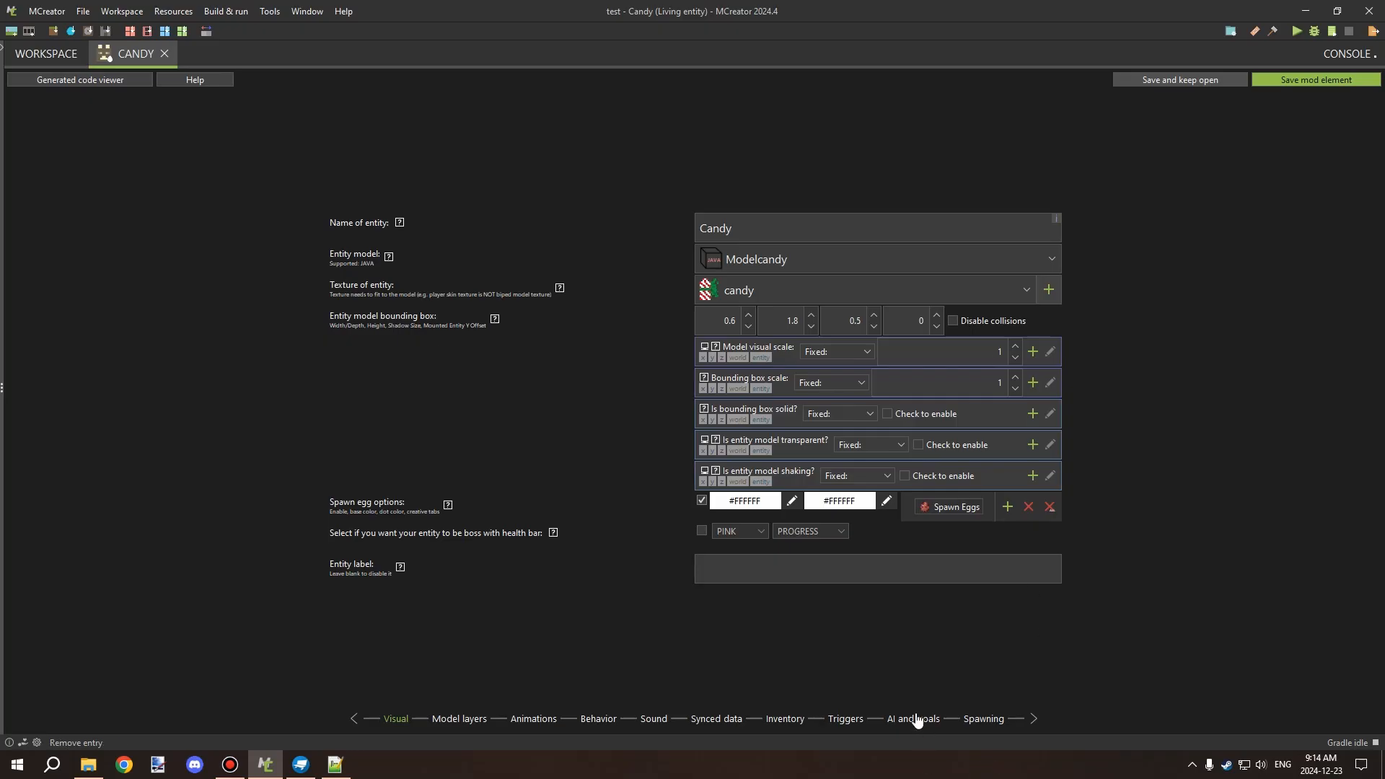
click(915, 719)
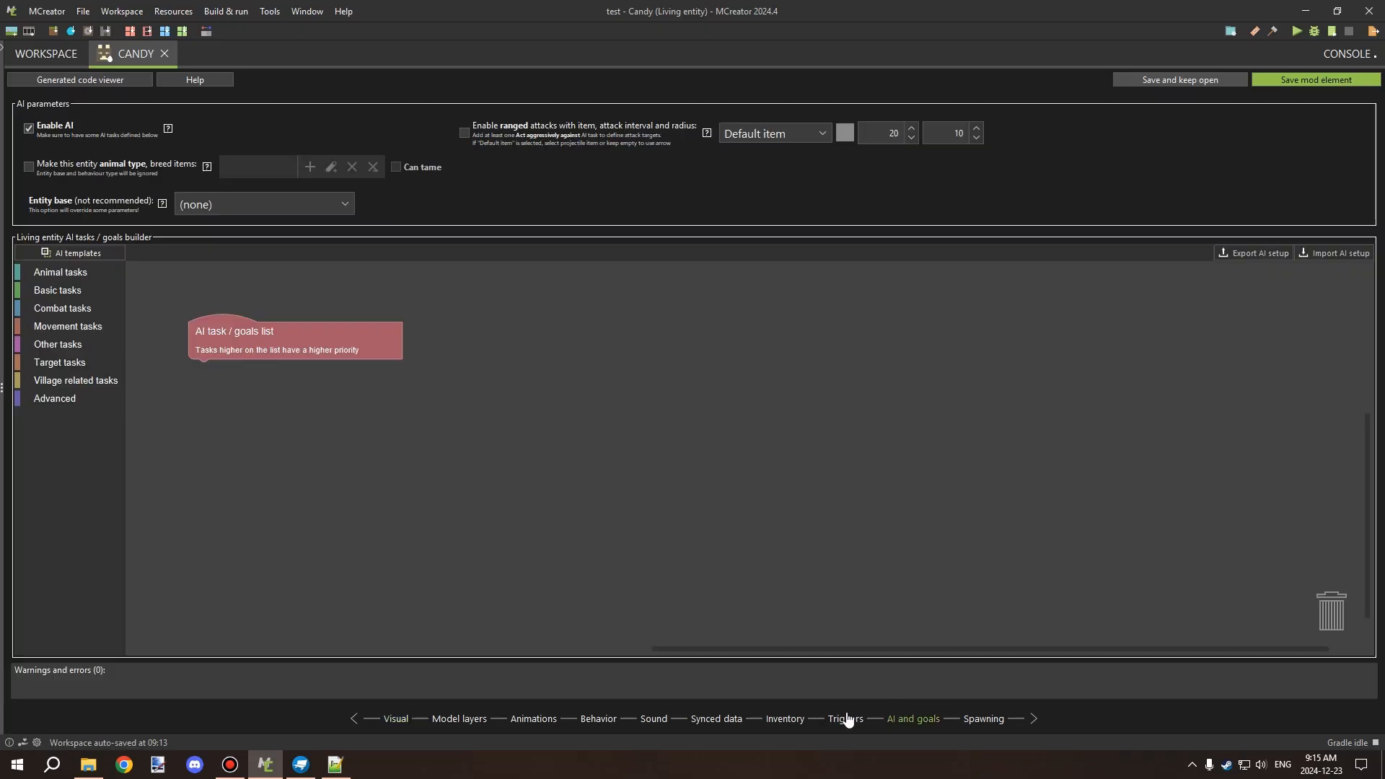
click(845, 719)
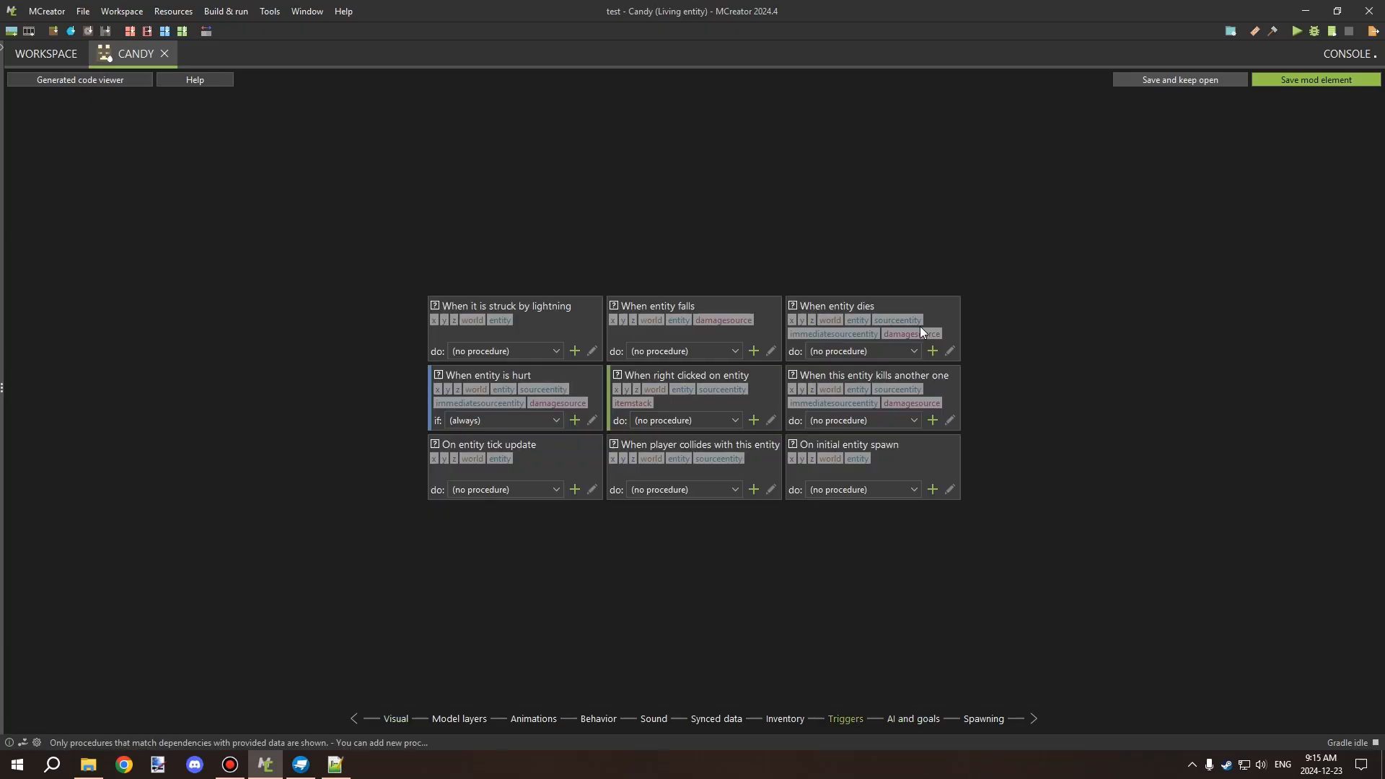
click(575, 490)
click(650, 418)
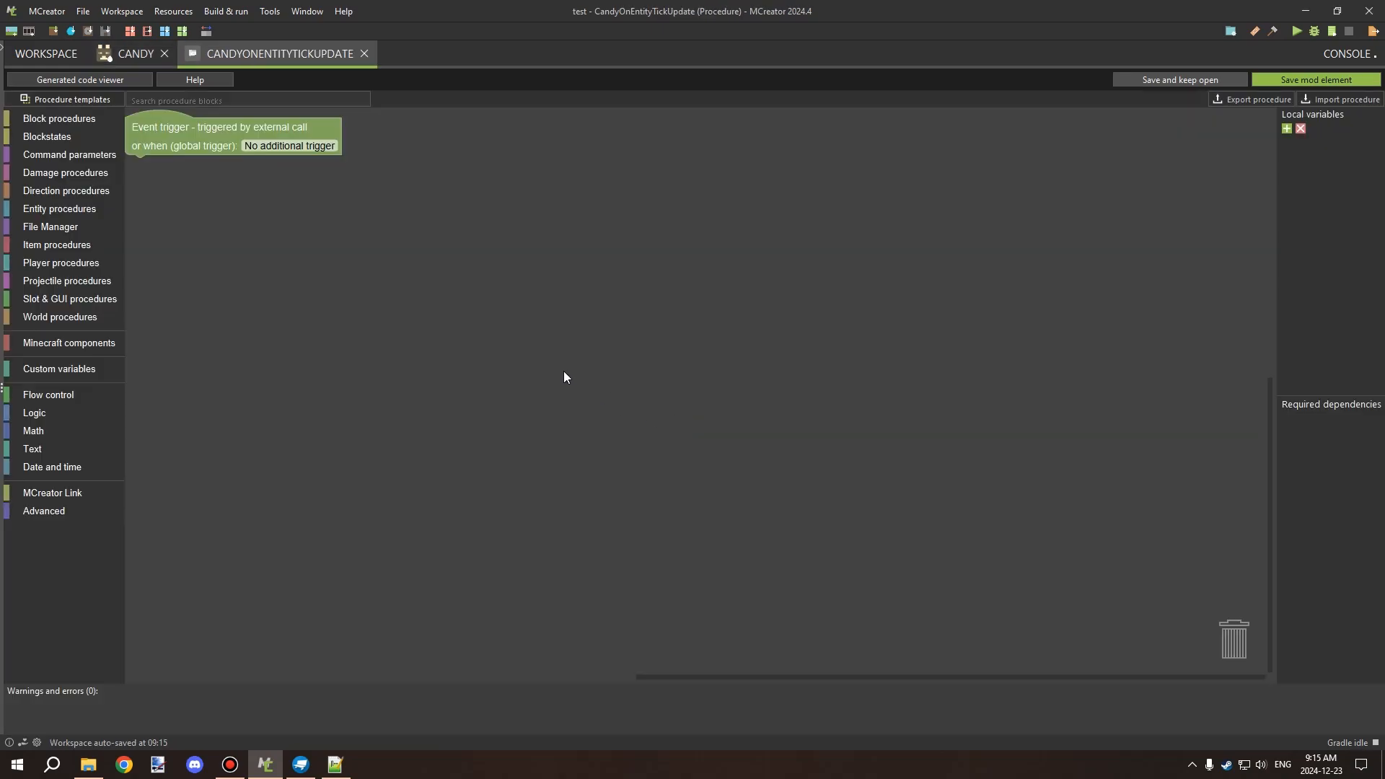
Step: Attach an if-do block below the event trigger and open its else-if and else options
click(60, 394)
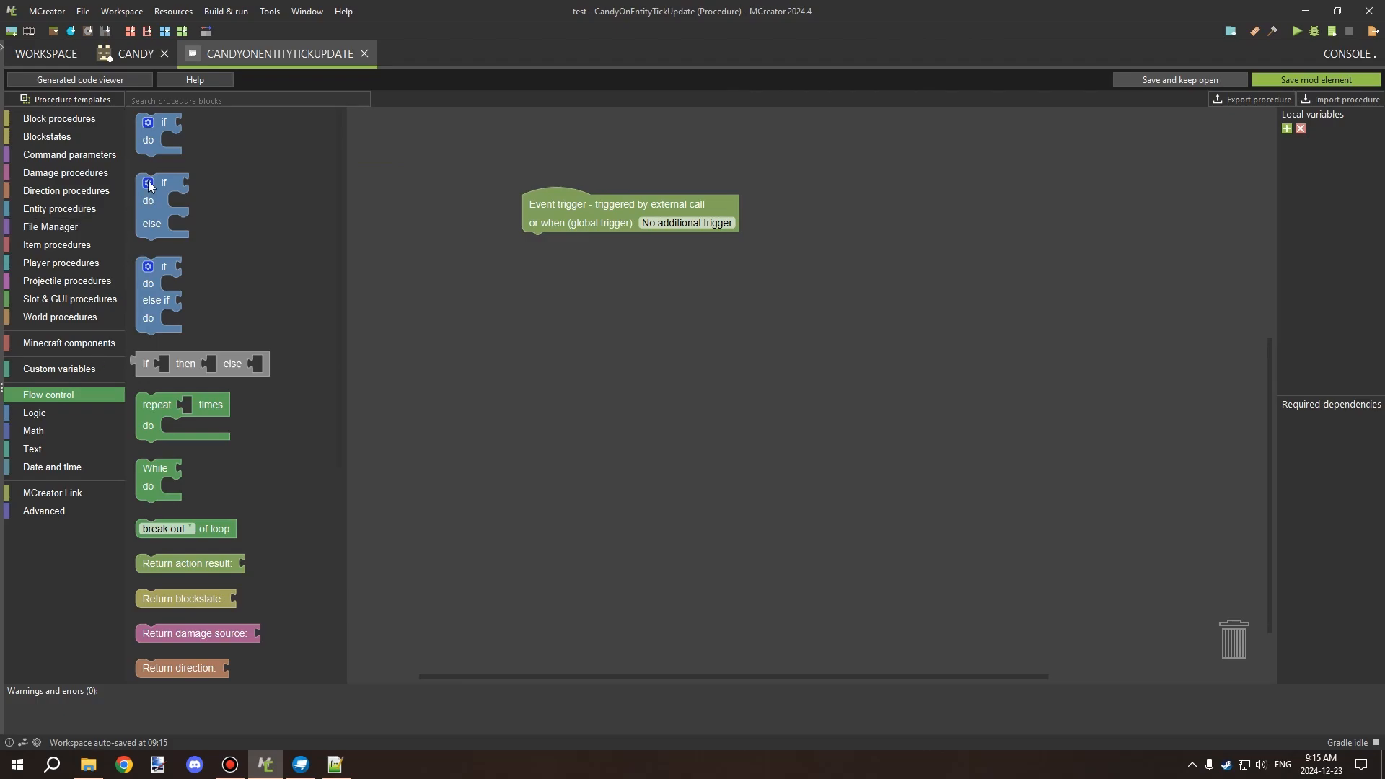
drag(152, 137, 541, 256)
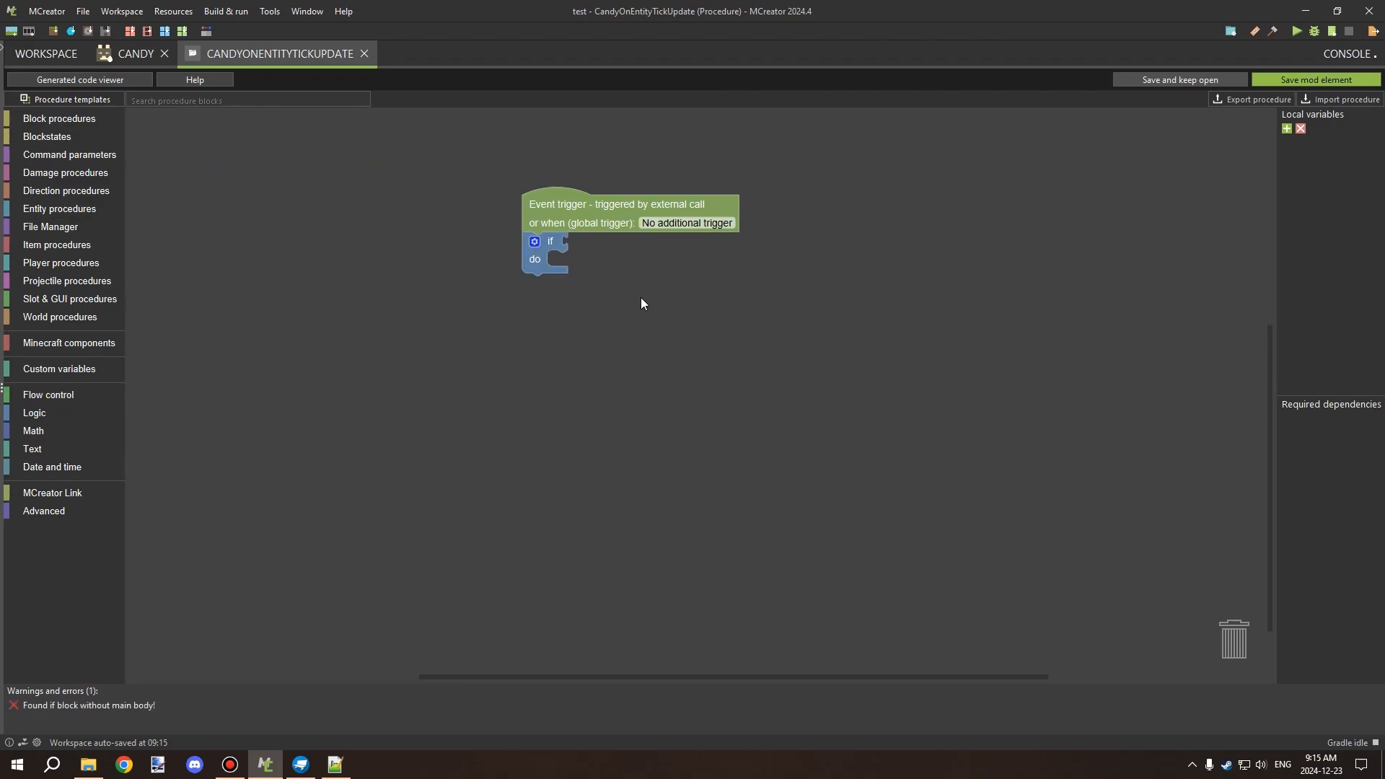
click(534, 242)
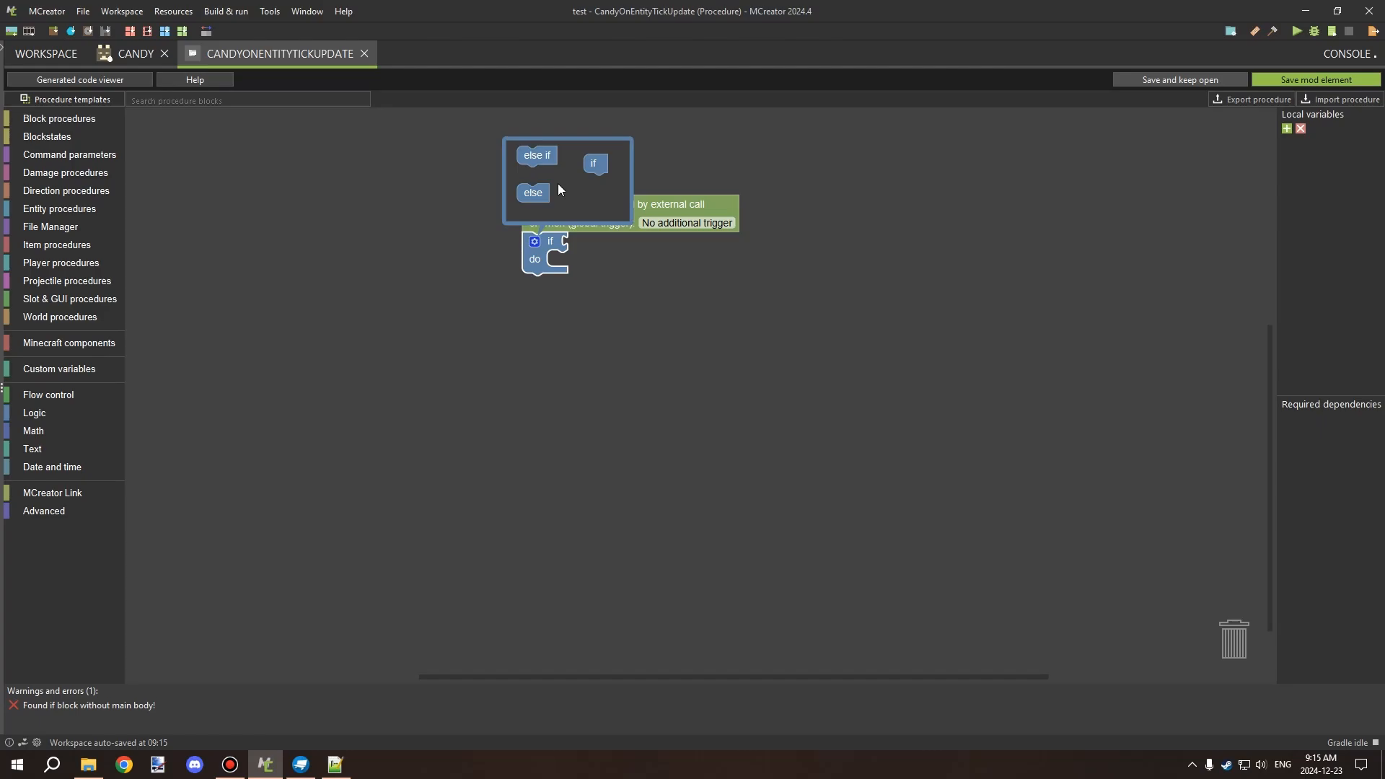
Step: Switch to Blockbench and create a new animation in the candy model to examine its loop mode options
click(301, 764)
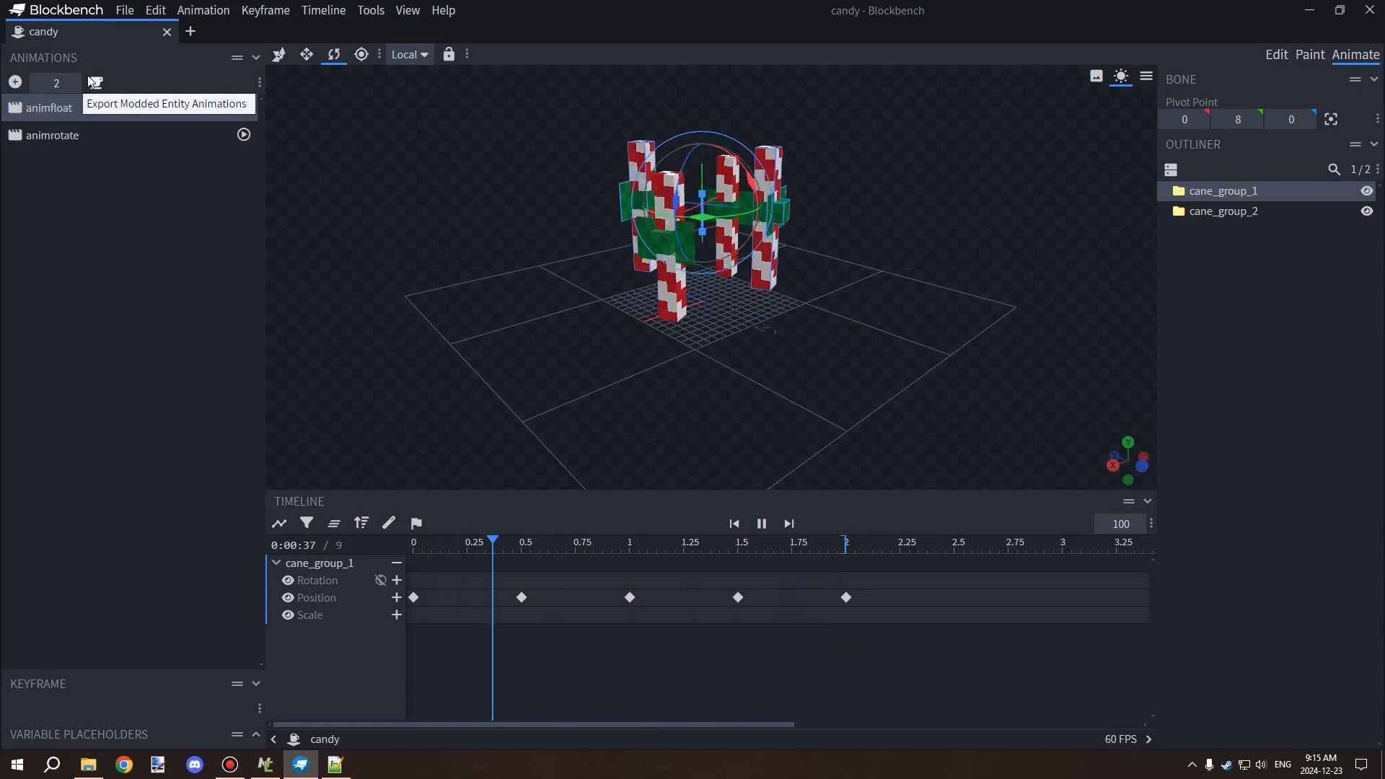
click(16, 82)
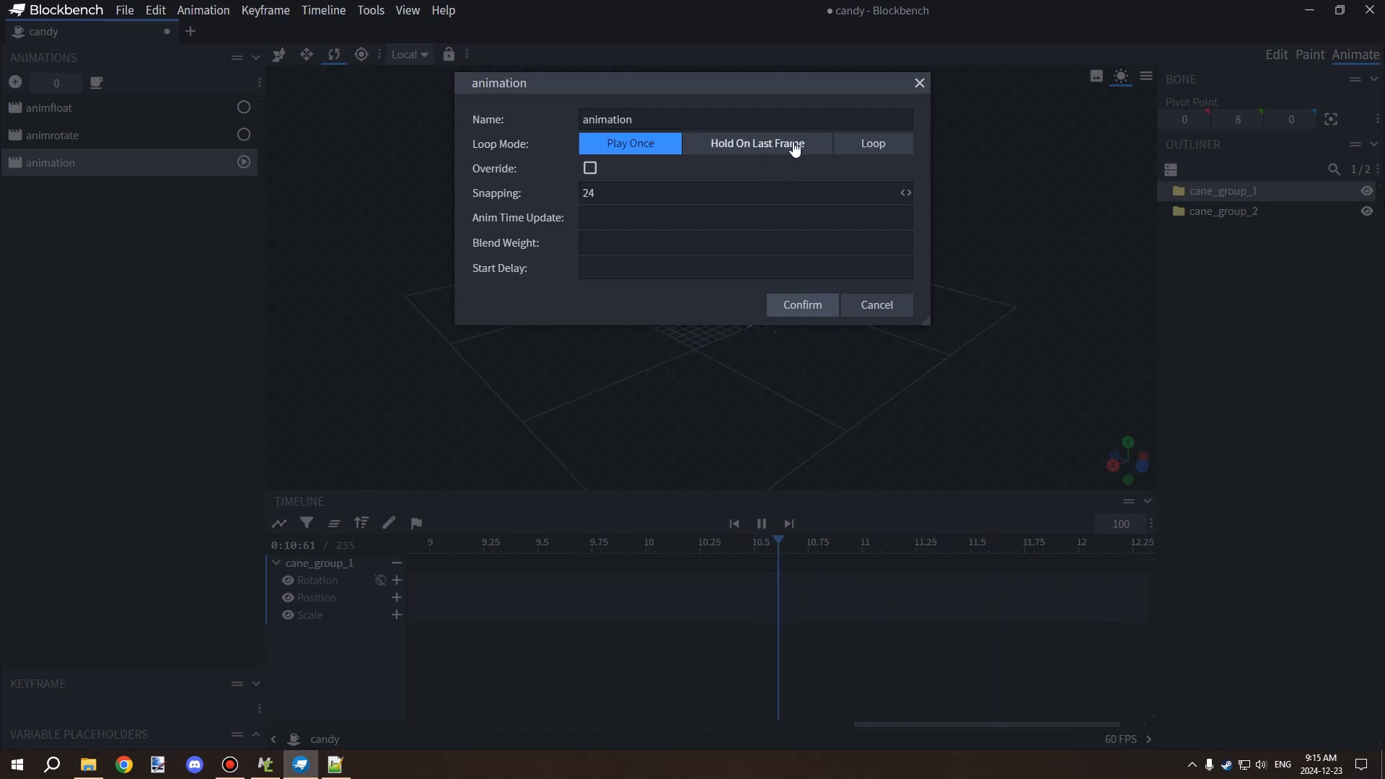
click(920, 83)
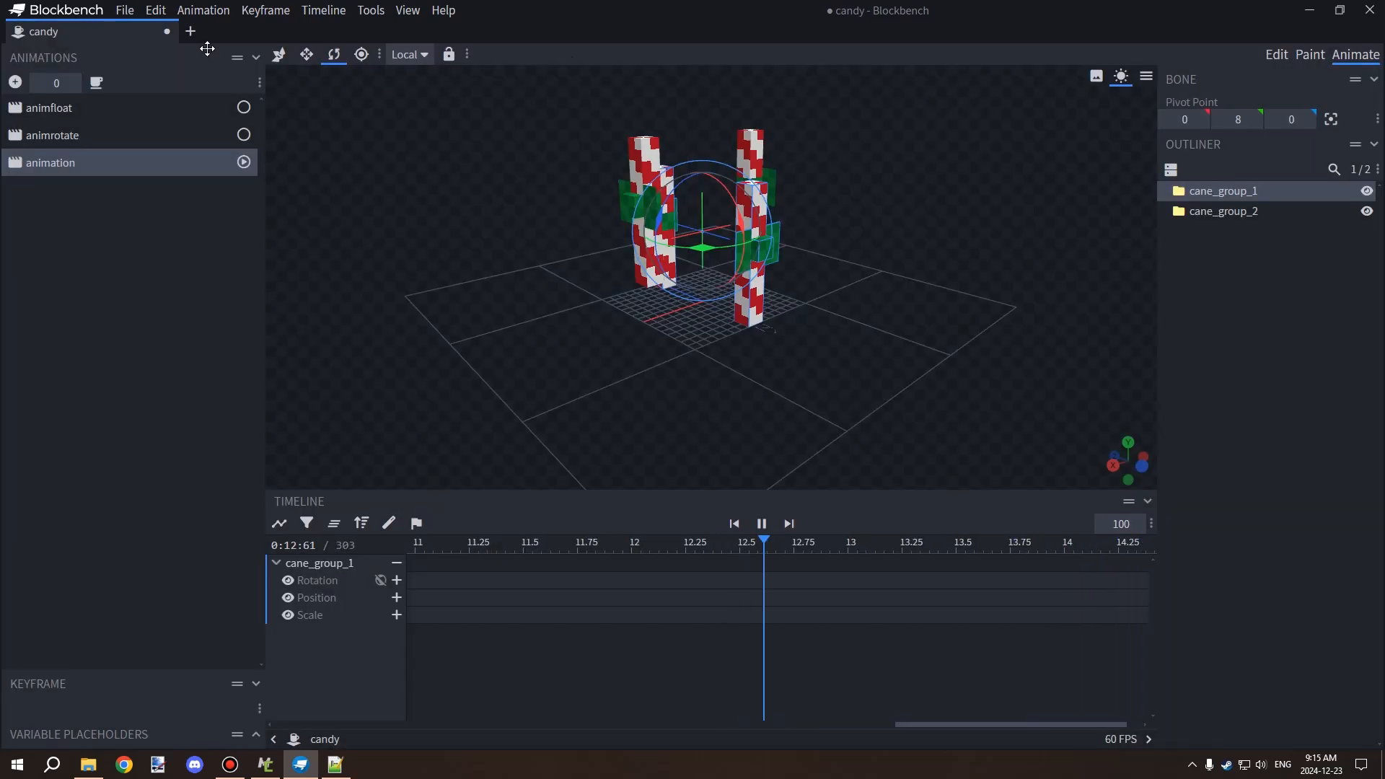
Step: Delete the newly added animation from the candy model and return to MCreator
right_click(119, 179)
right_click(118, 171)
click(161, 338)
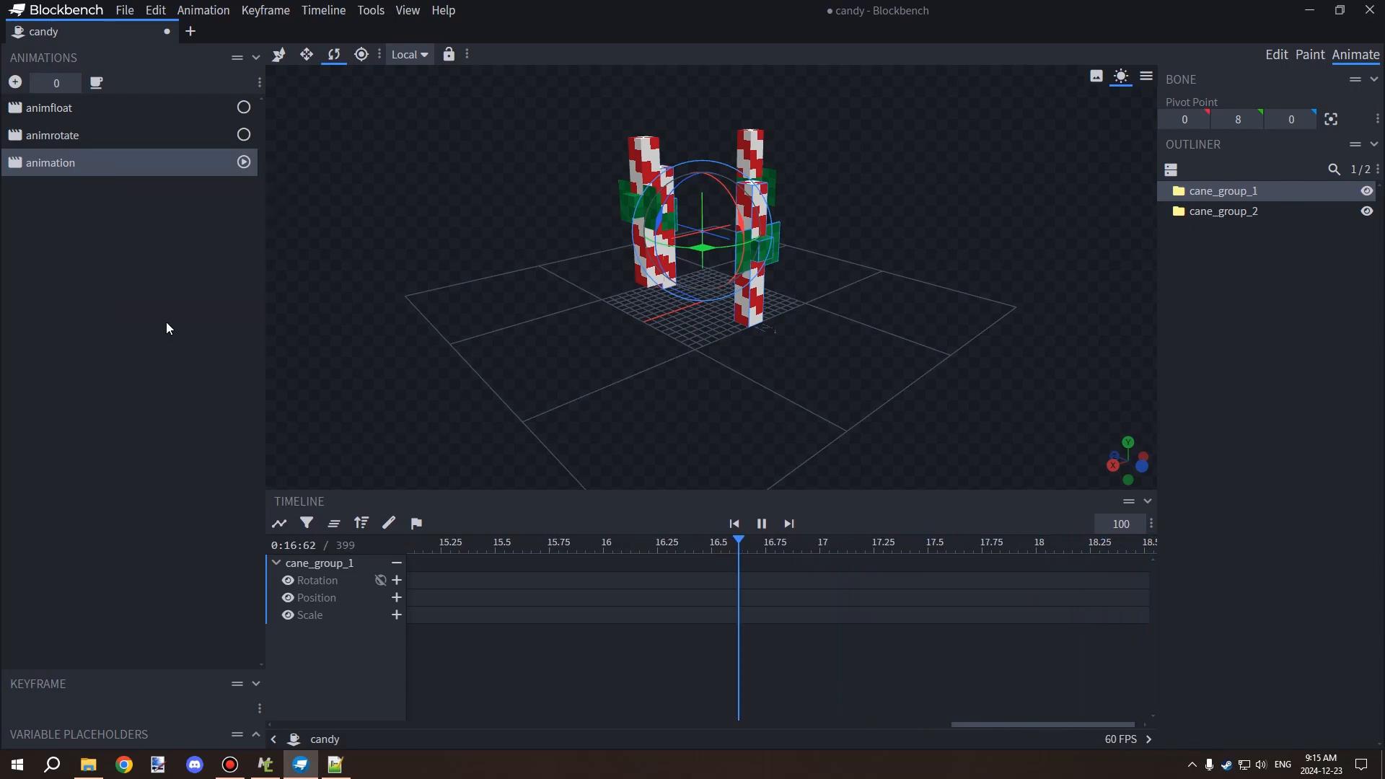
right_click(84, 170)
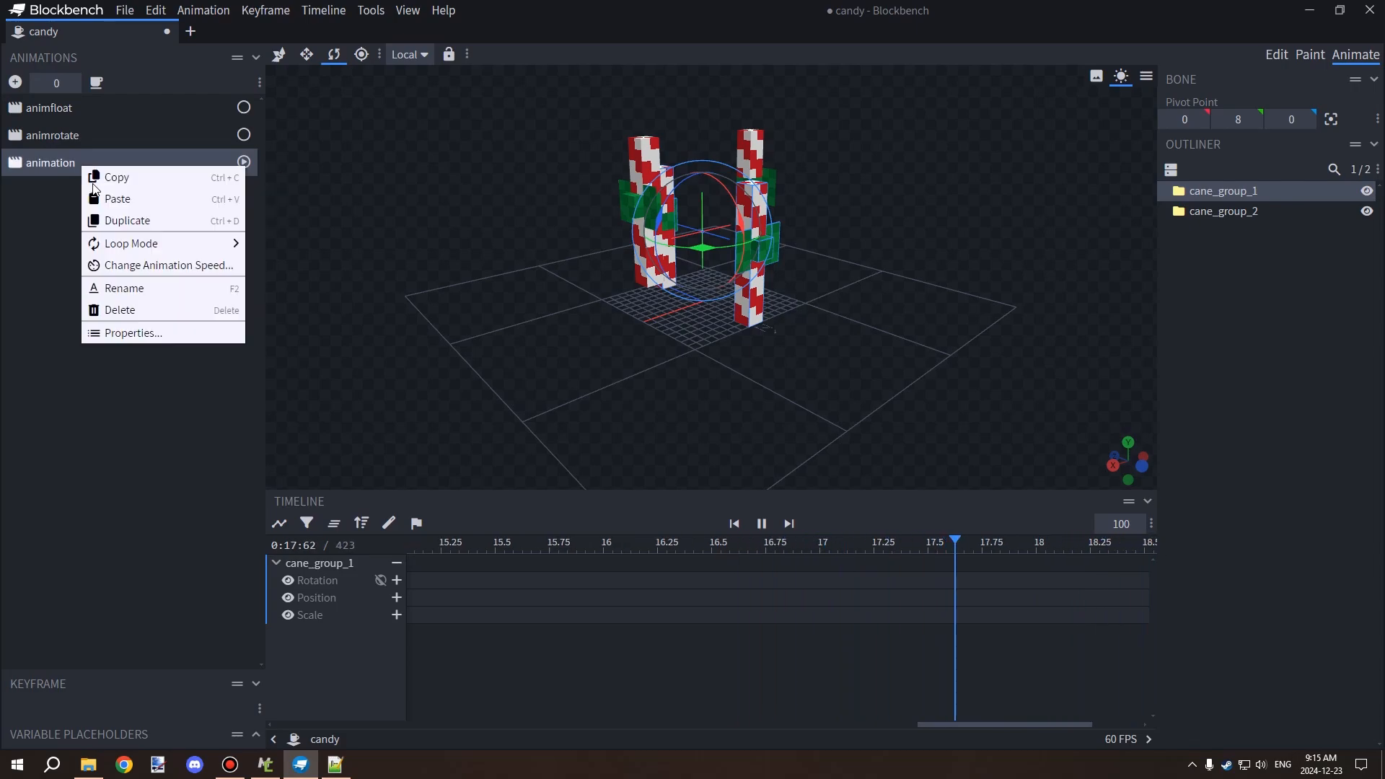
click(130, 311)
click(1309, 10)
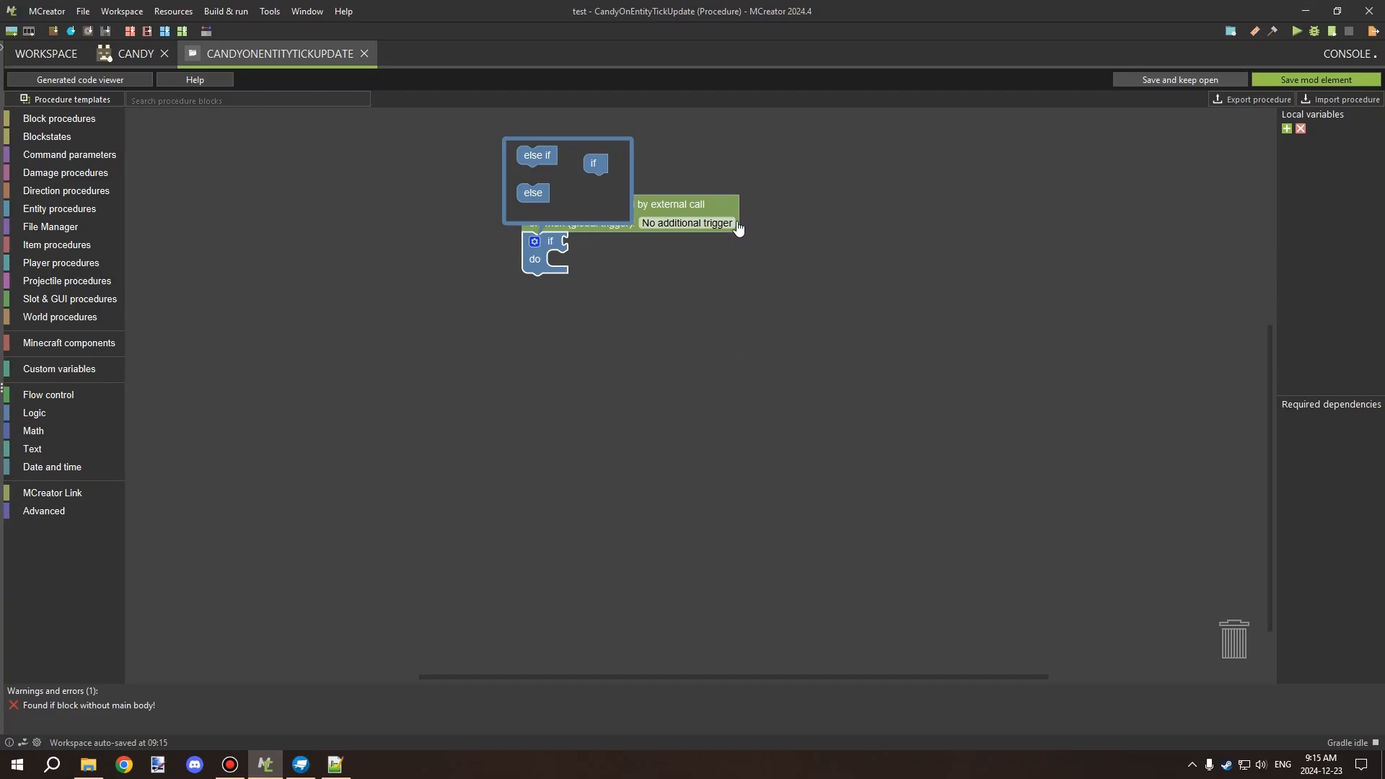
Step: Place a block that gets a custom entity's integer data parameter on the procedure canvas
click(64, 414)
click(65, 431)
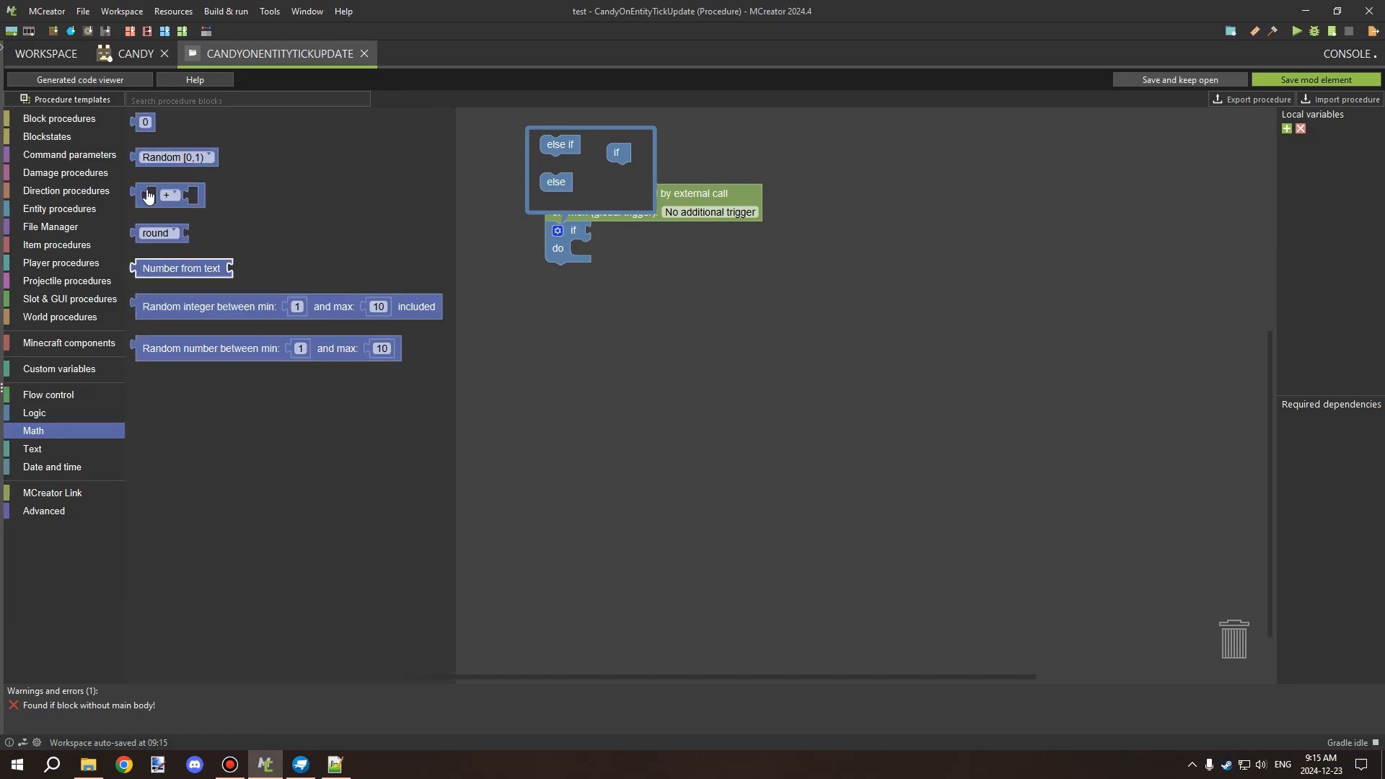
click(45, 209)
click(40, 244)
scroll(320, 215, down, 3)
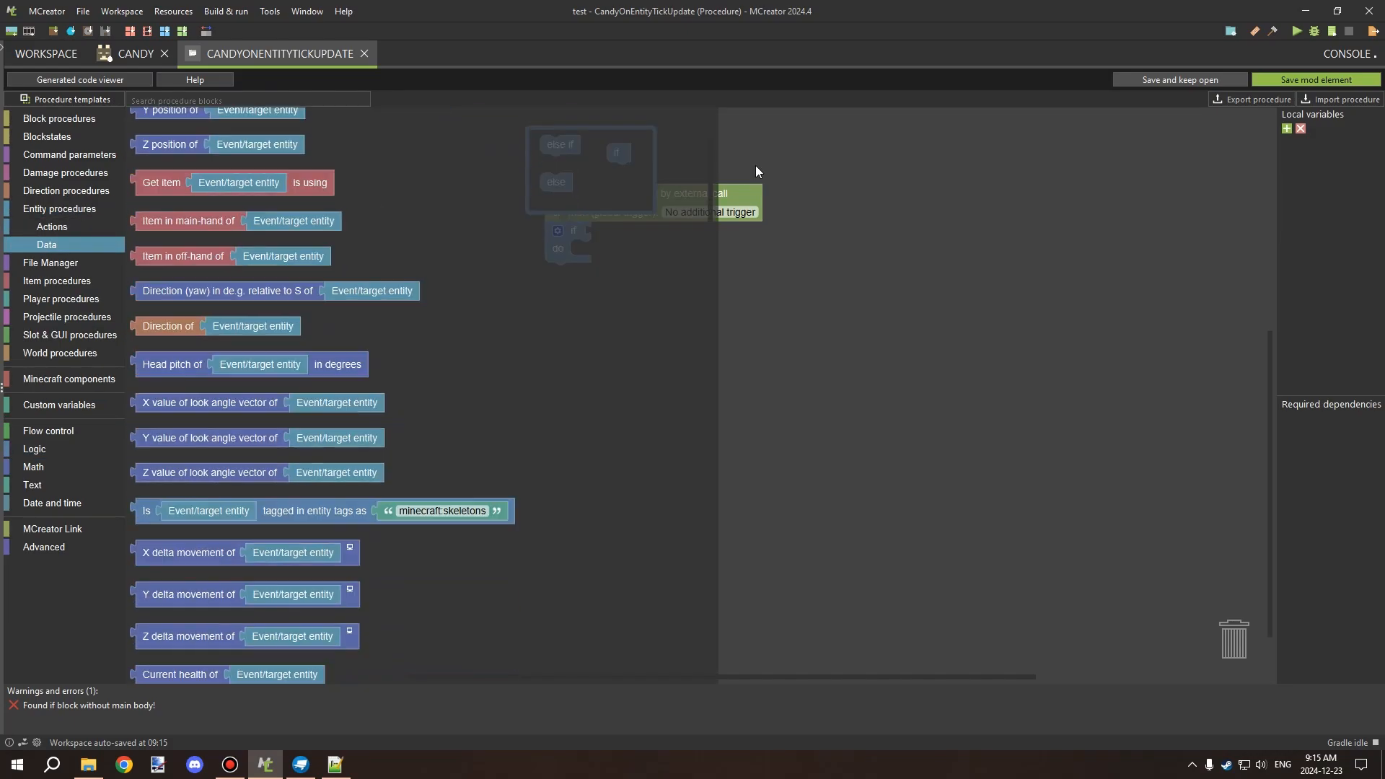
scroll(708, 216, down, 15)
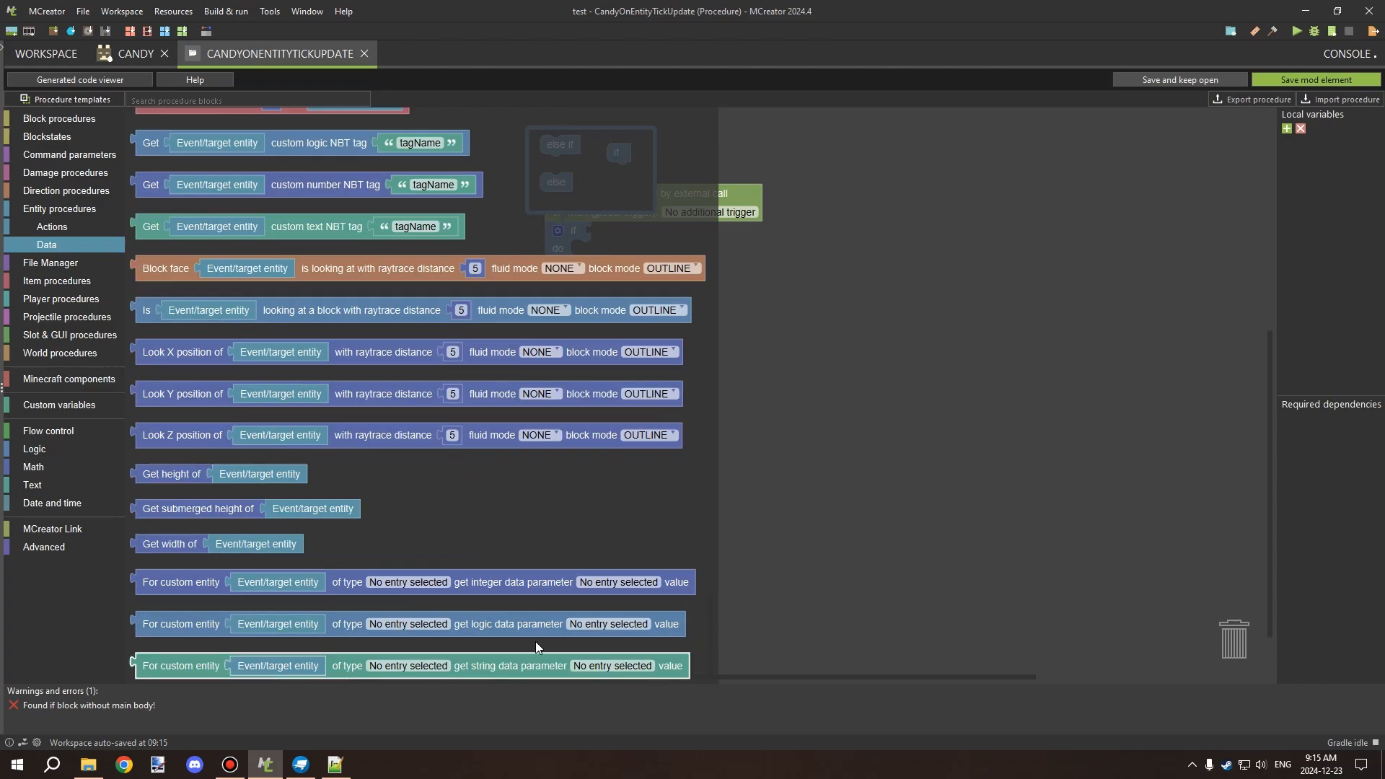
drag(198, 596, 689, 326)
Step: Set the integer data block's entity type to Candy and its data parameter to AnimationTimer
click(920, 318)
click(615, 310)
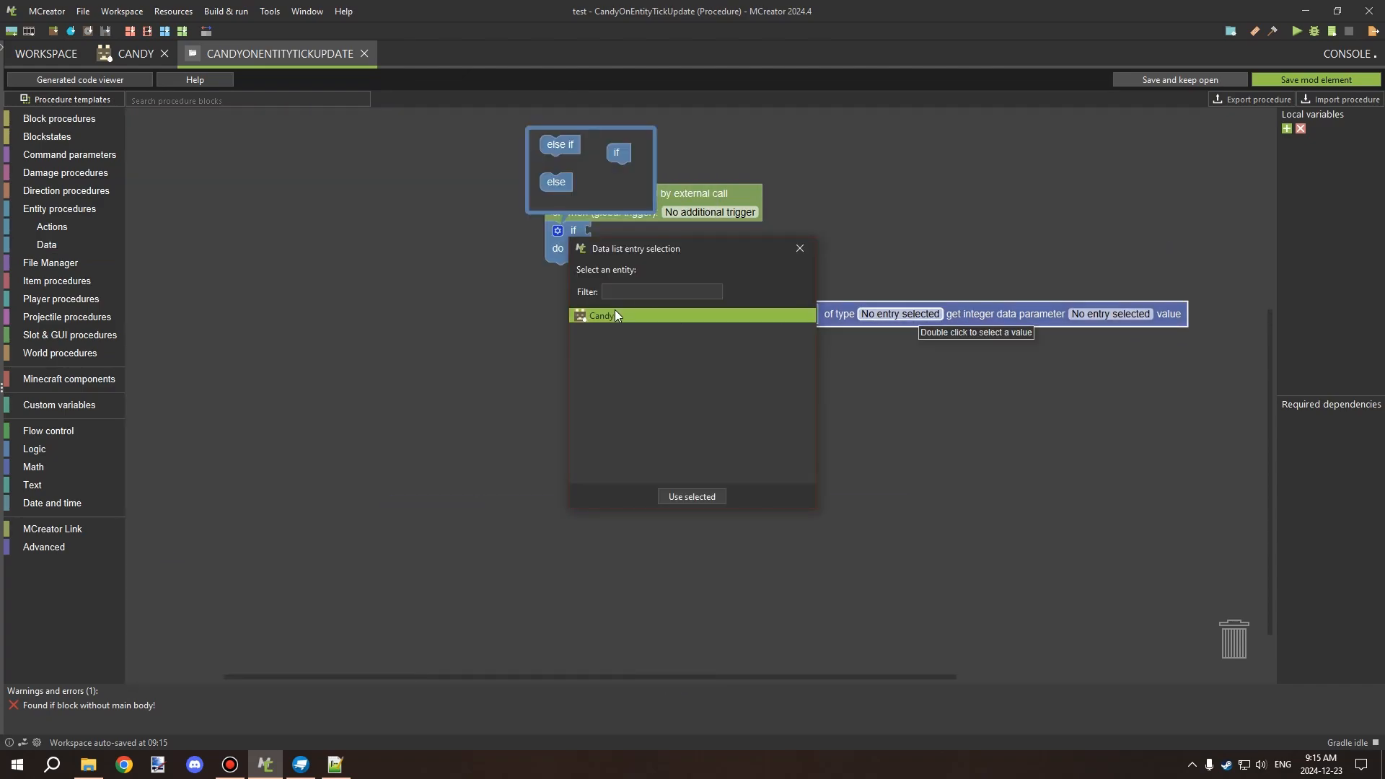
click(693, 497)
click(1094, 324)
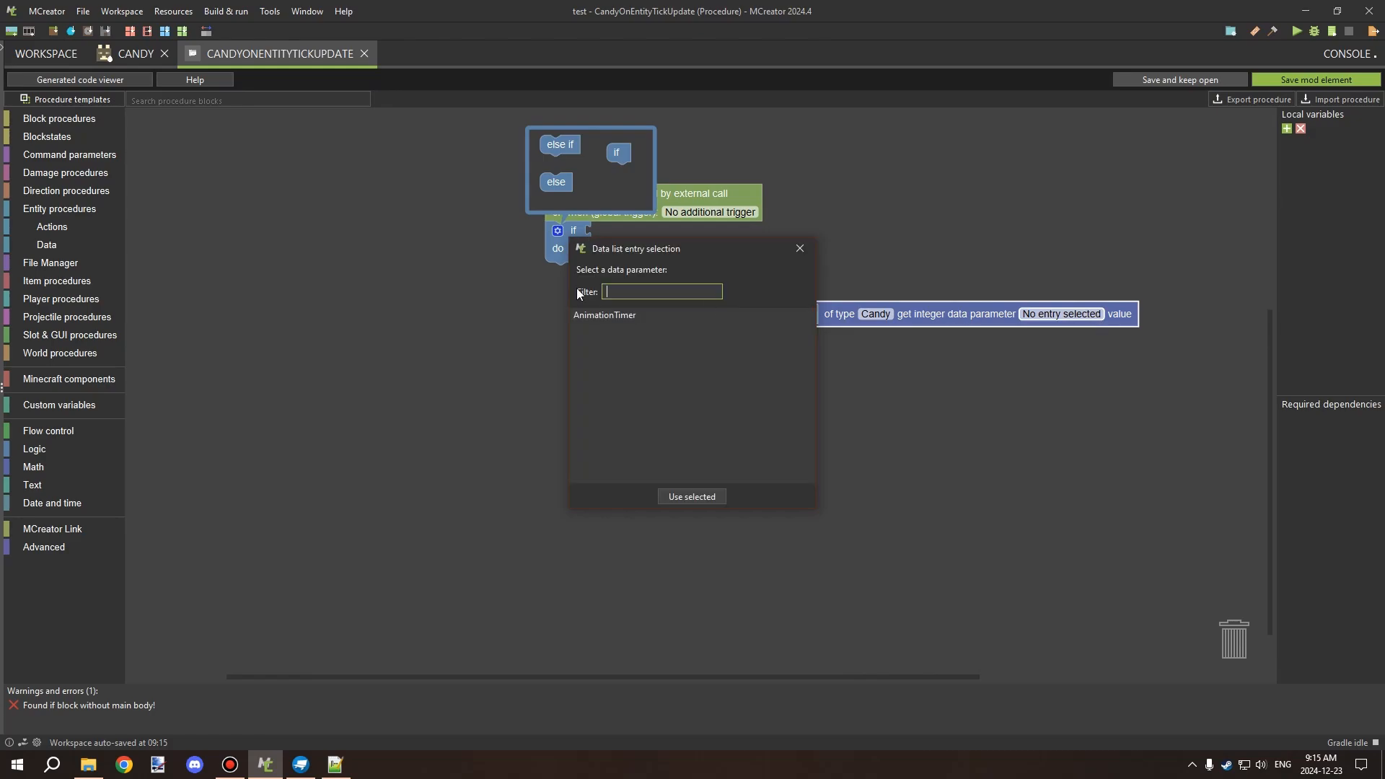
click(608, 325)
double_click(608, 325)
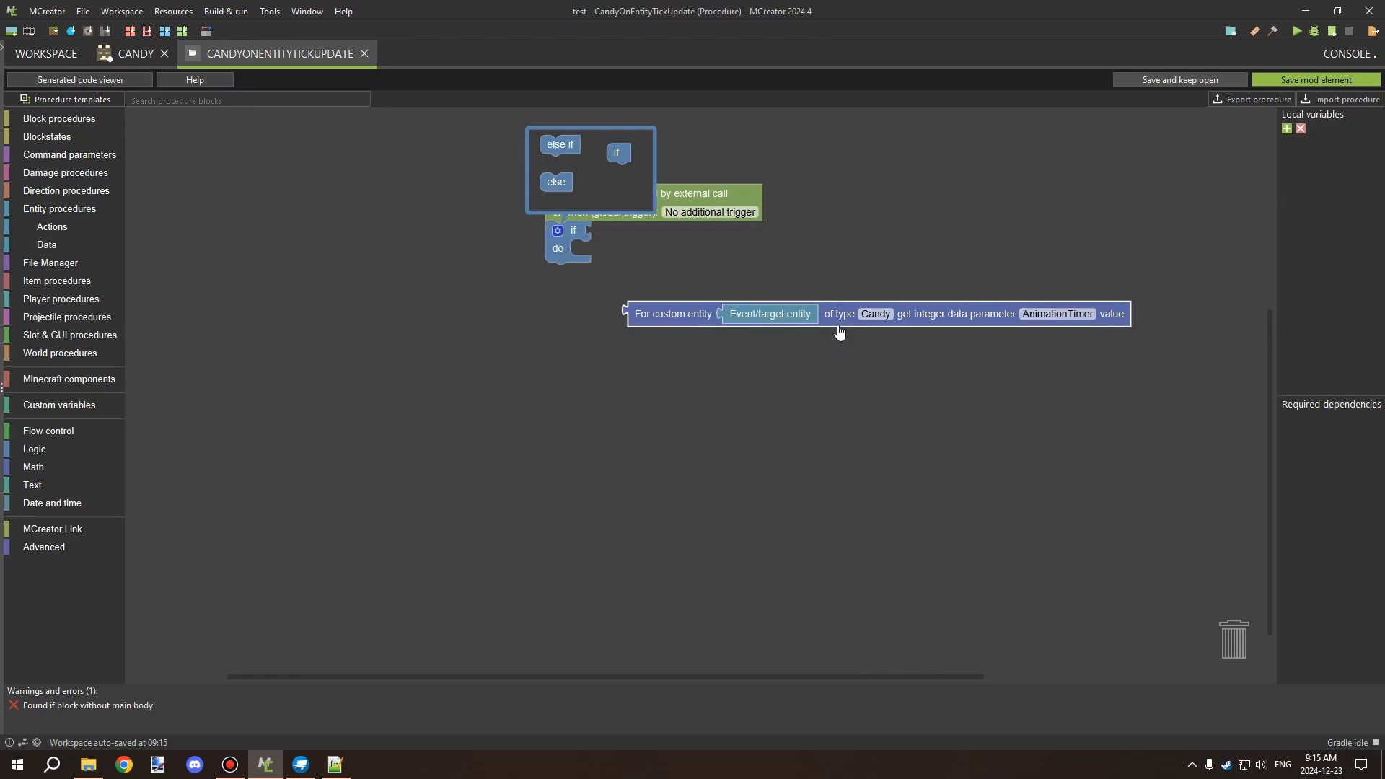
Step: Give the if block a ≤ number comparison with the Candy AnimationTimer value as its first operand
click(40, 449)
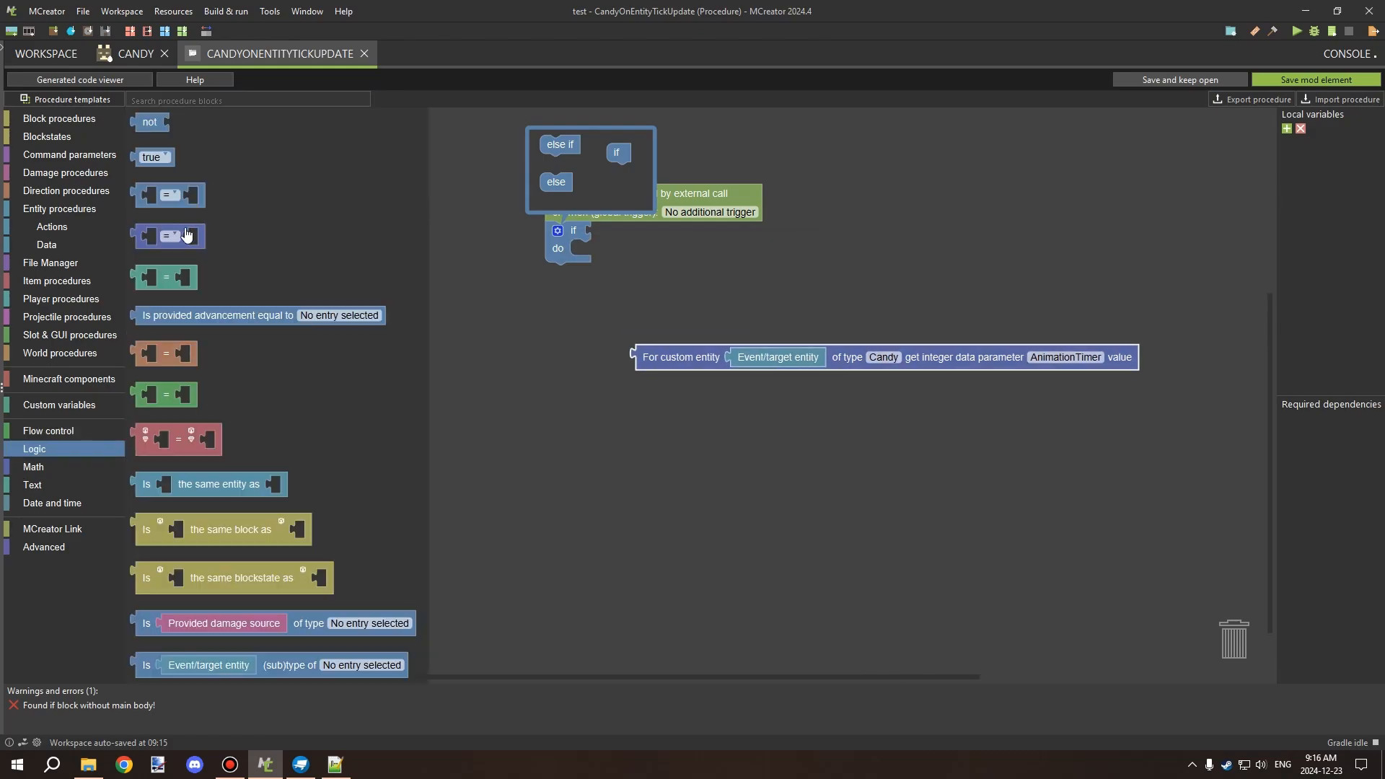
drag(186, 235, 638, 239)
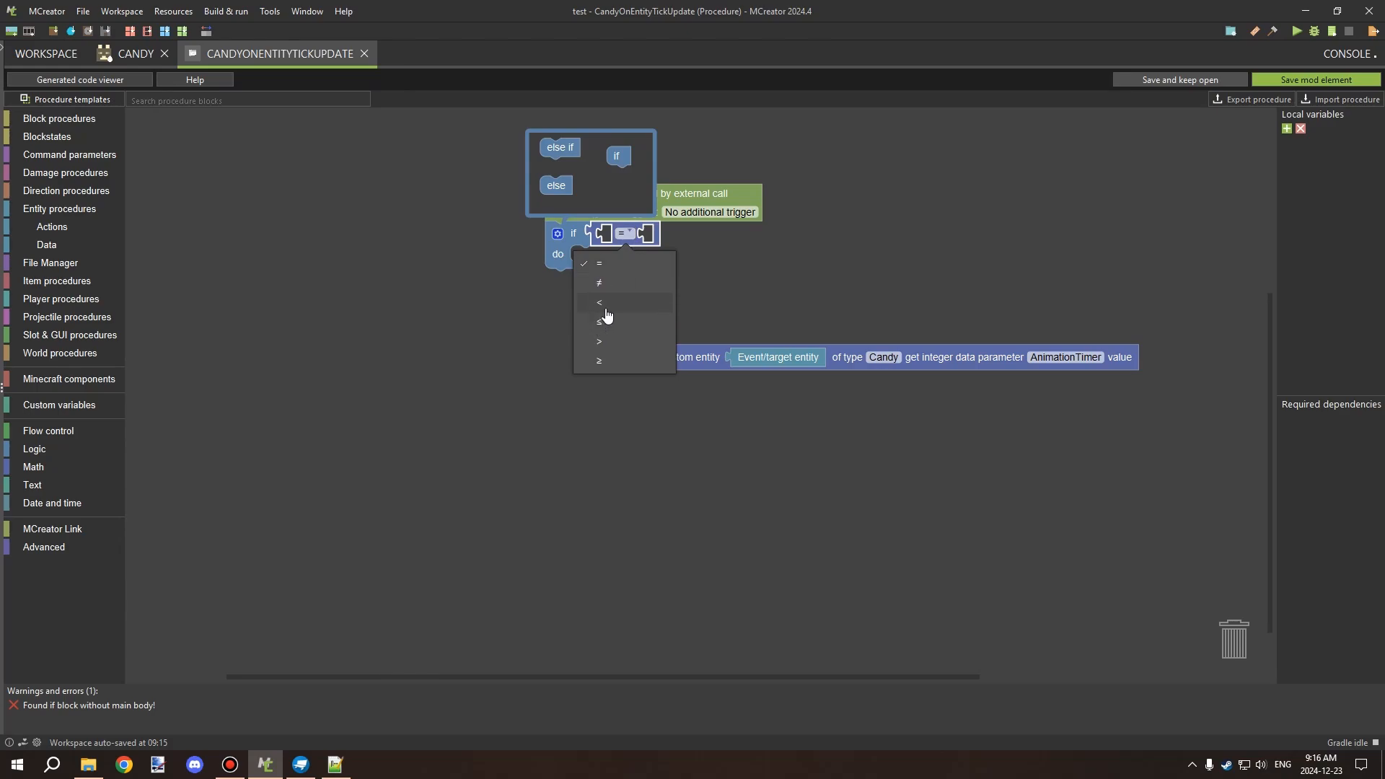
click(606, 315)
click(624, 235)
click(629, 317)
drag(690, 358, 653, 238)
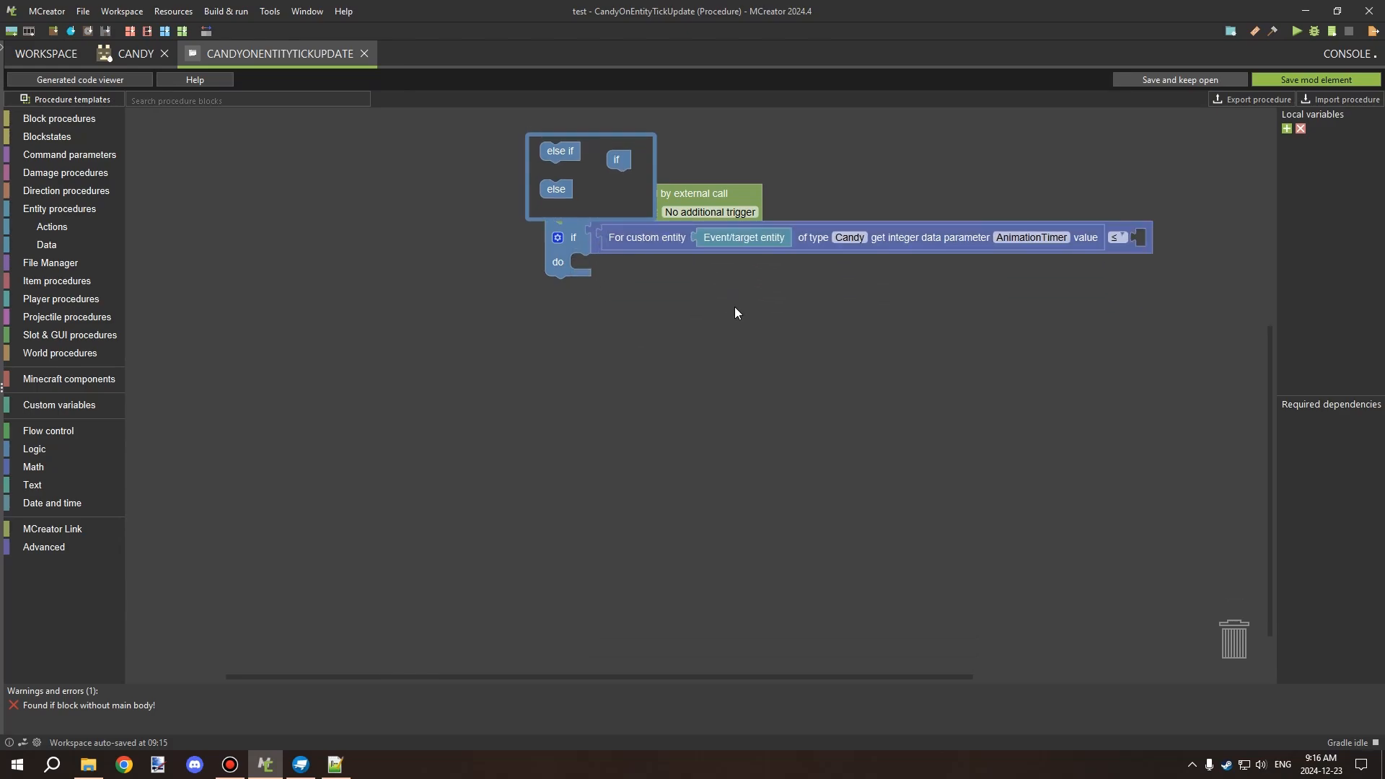
Step: Fill the comparison's second operand with the number 0
click(61, 469)
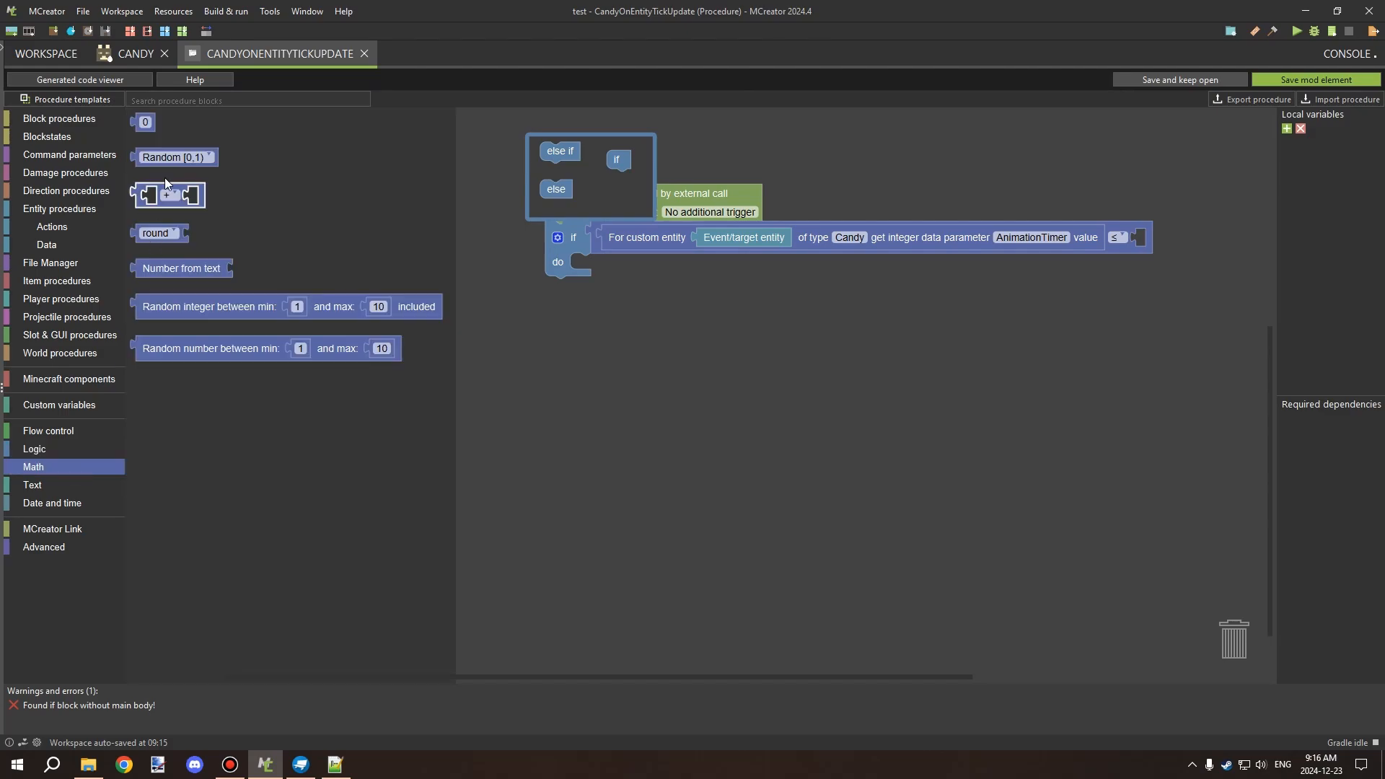
drag(148, 123, 721, 249)
drag(987, 289, 1144, 238)
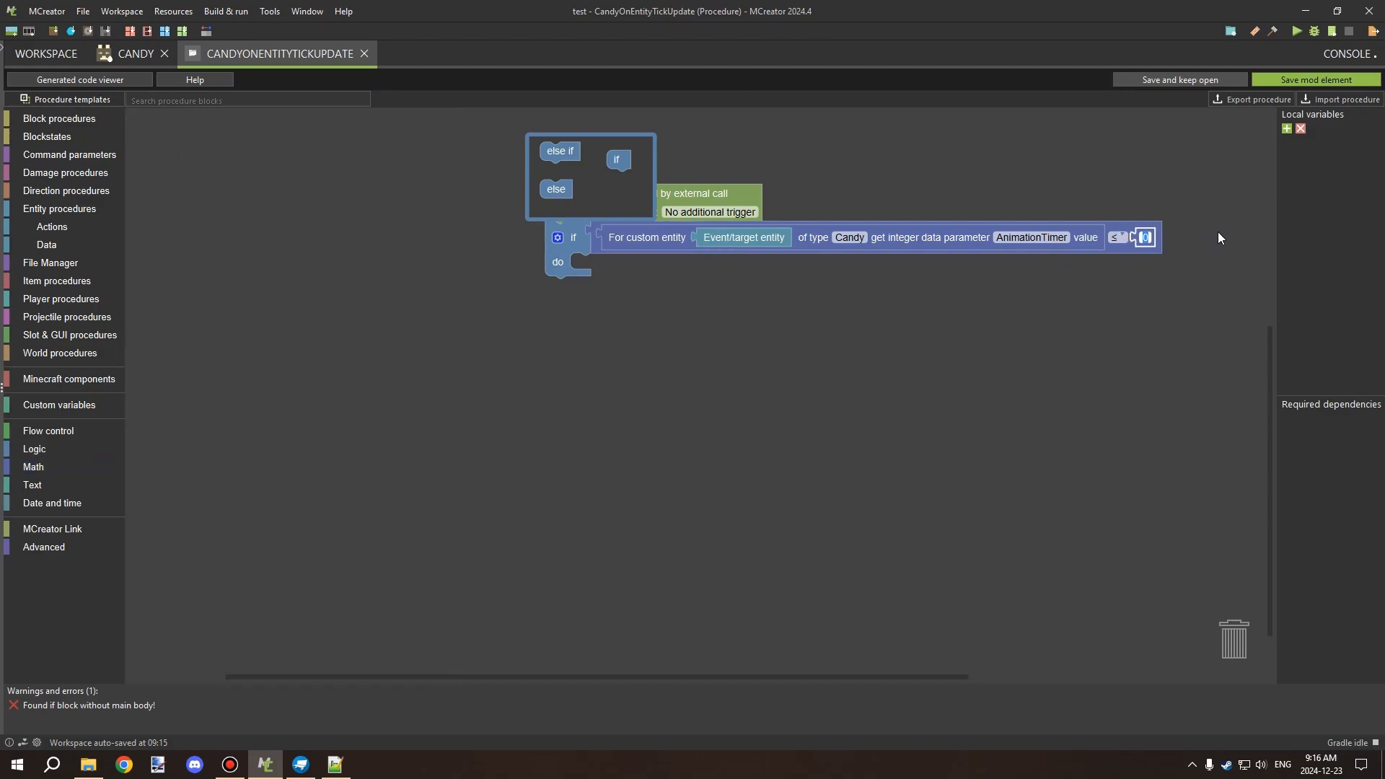
key(Return)
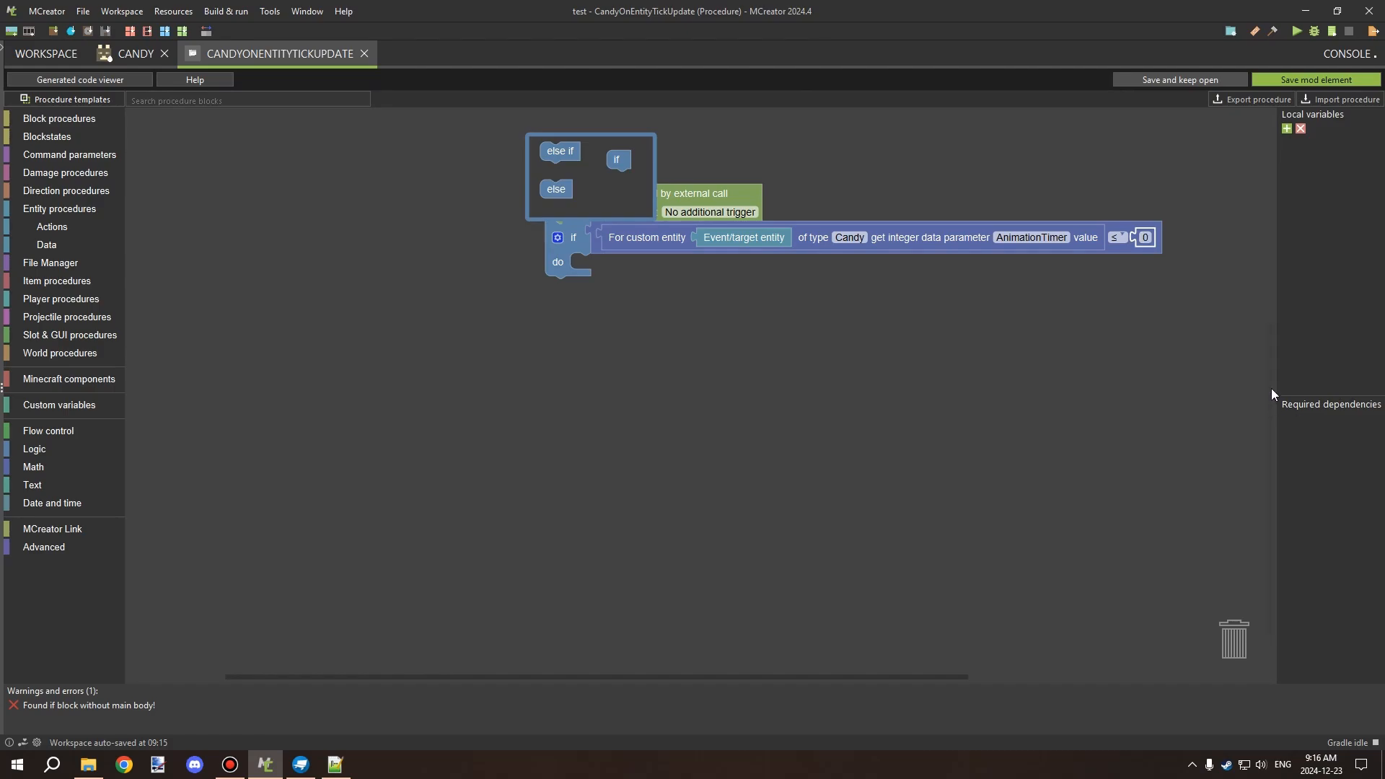
drag(1126, 295, 1221, 267)
Step: Add an else branch to the if-do block
click(653, 209)
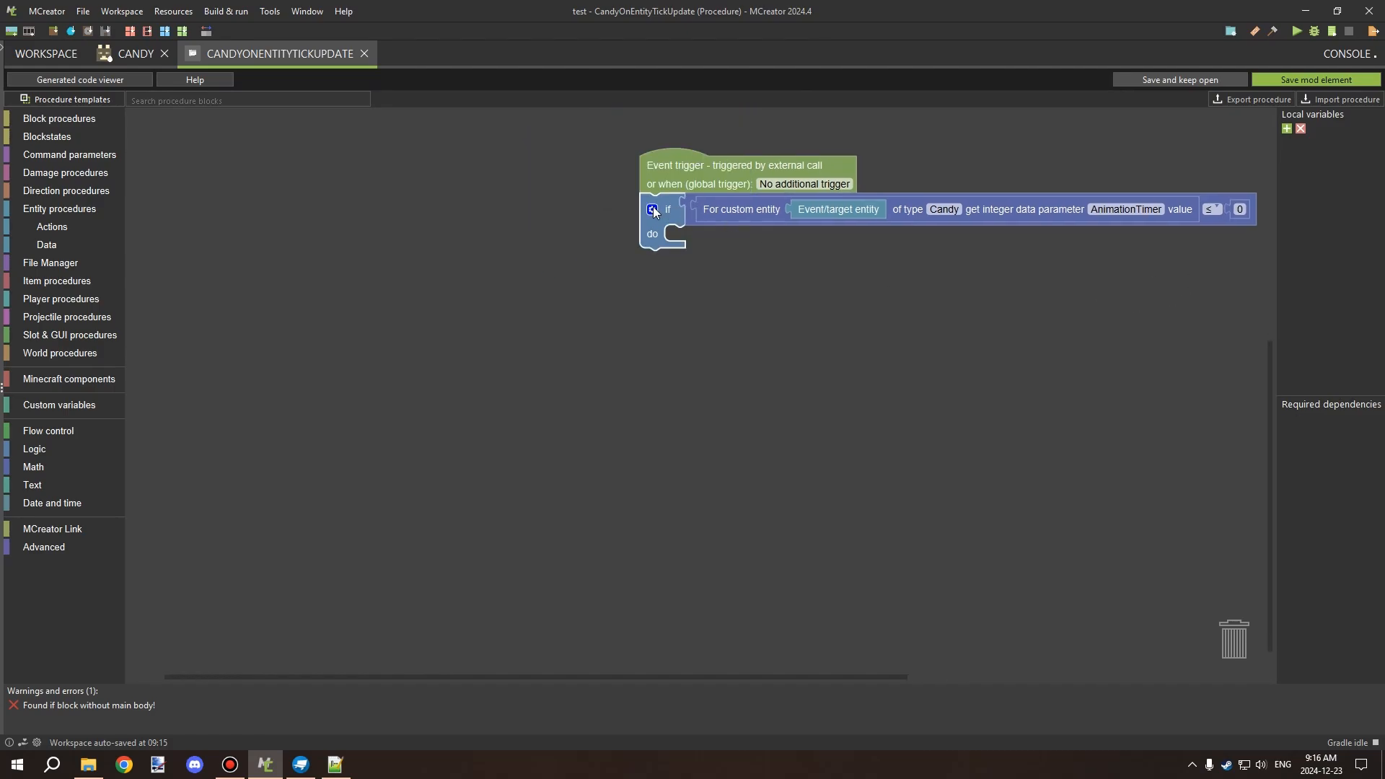
click(653, 209)
drag(531, 244, 588, 234)
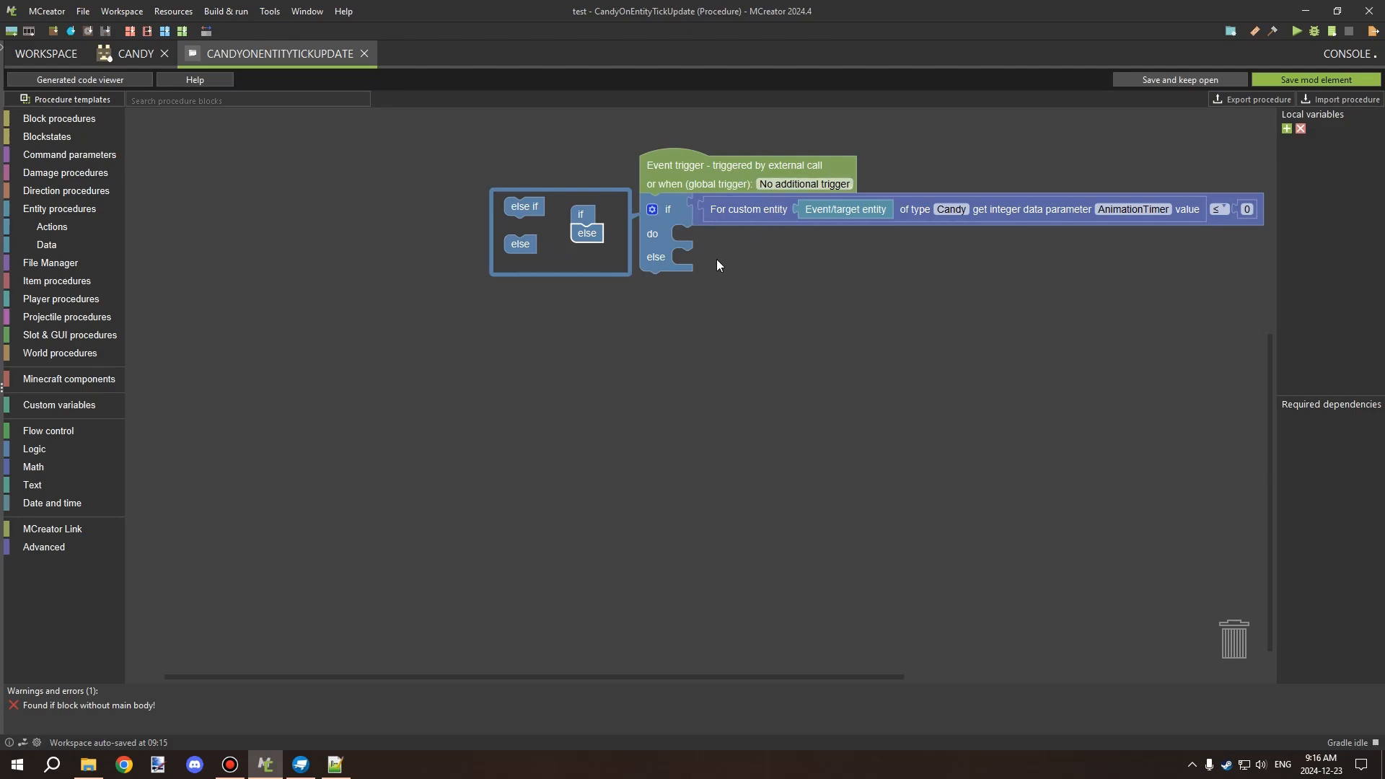
Step: Put a set integer data parameter block in the else branch and set it to Candy and AnimationTimer
click(76, 242)
click(84, 228)
scroll(328, 246, down, 3)
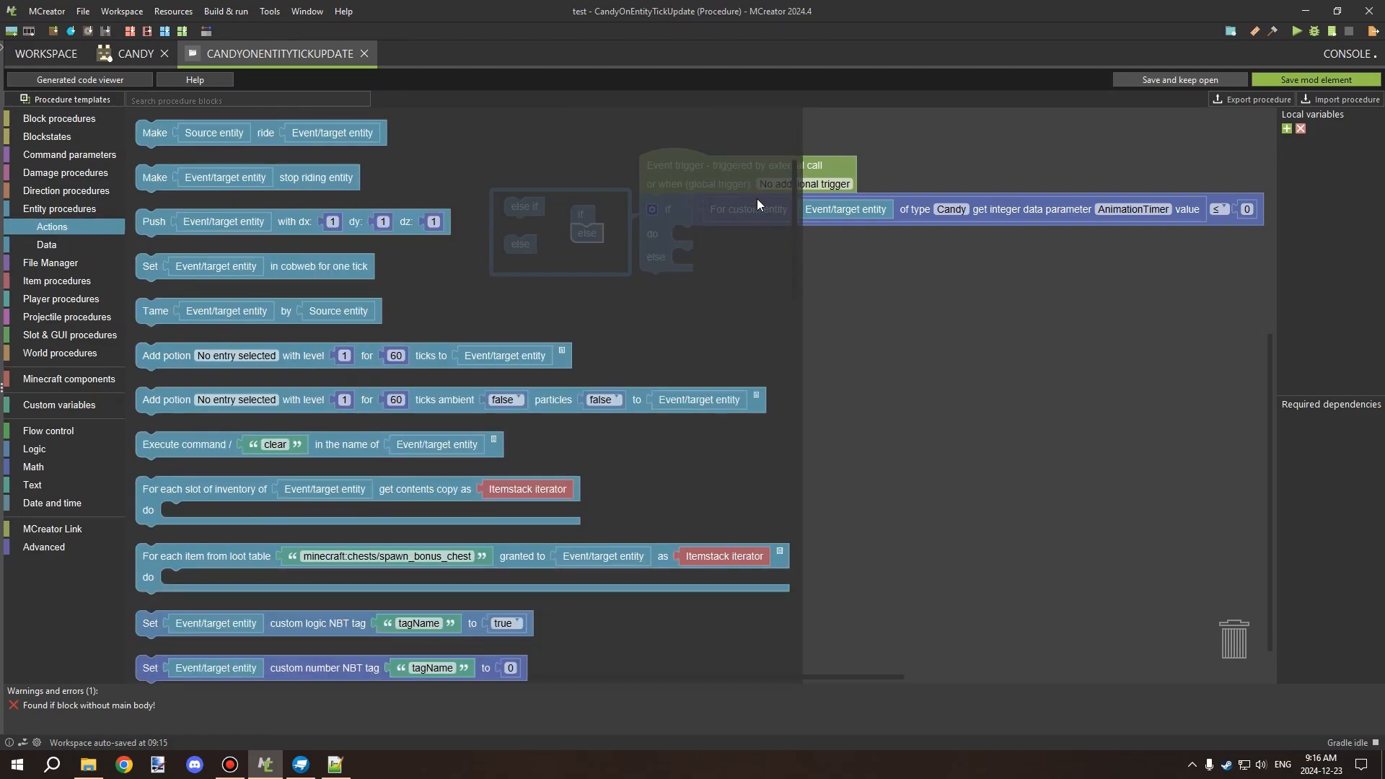
scroll(791, 235, down, 10)
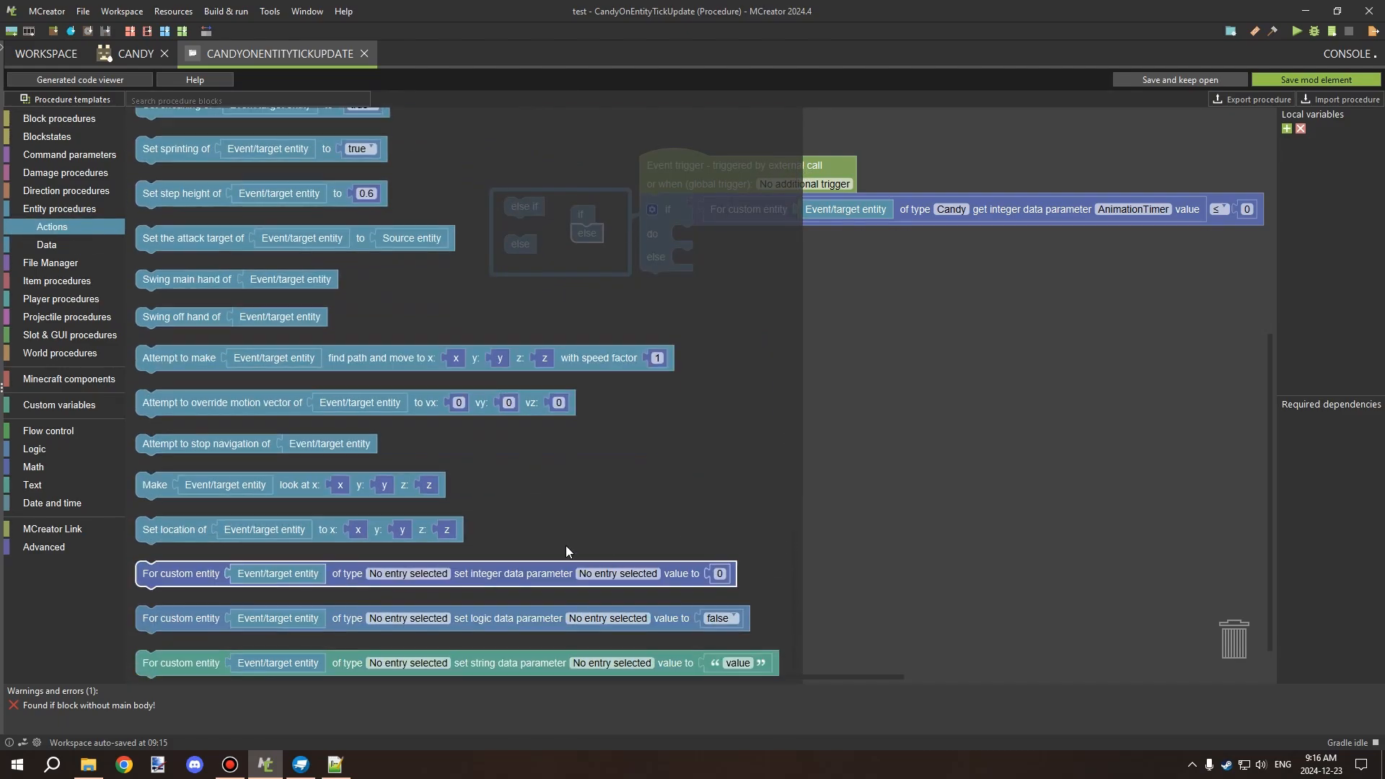
drag(171, 574, 710, 259)
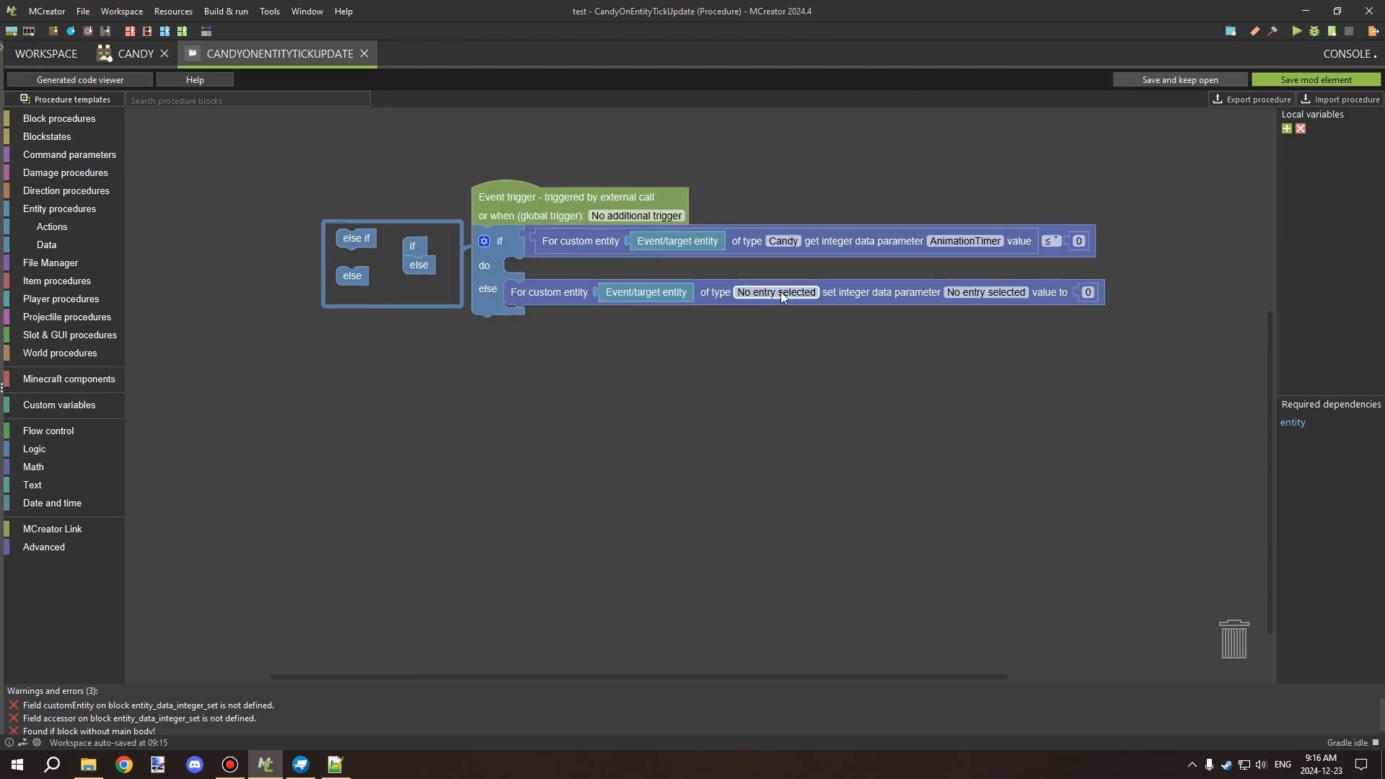
click(778, 294)
double_click(599, 315)
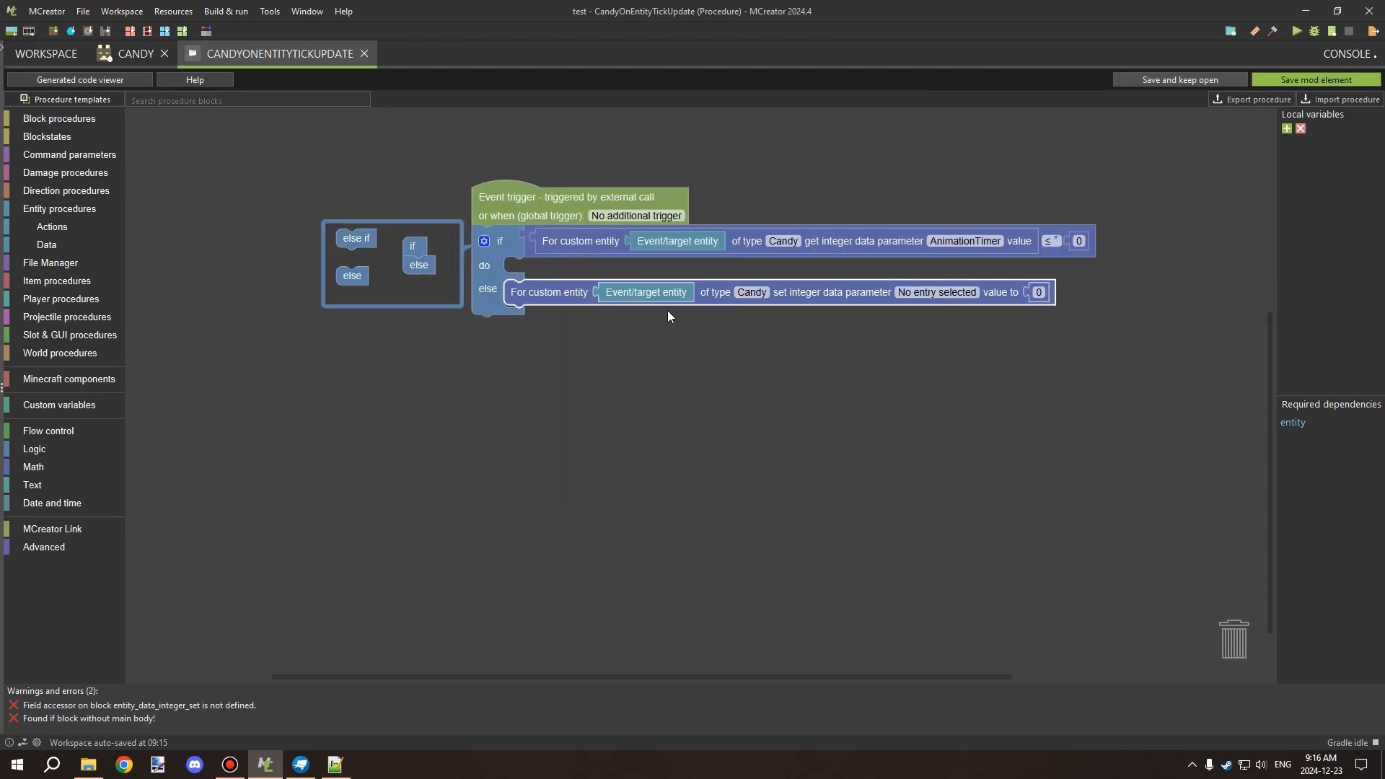
click(918, 292)
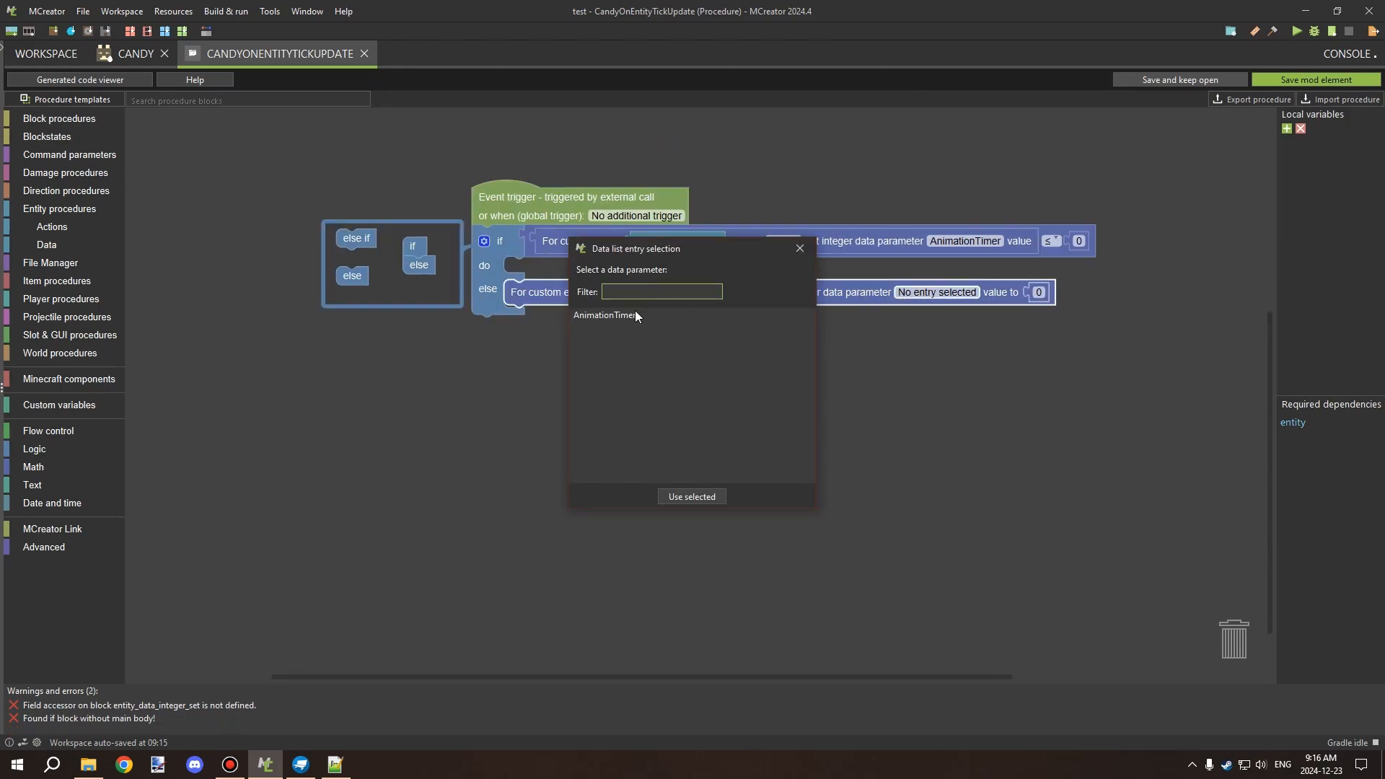
double_click(604, 315)
Step: Replace the else branch's value with a subtraction block that has 1 as its second operand
drag(1036, 293, 997, 401)
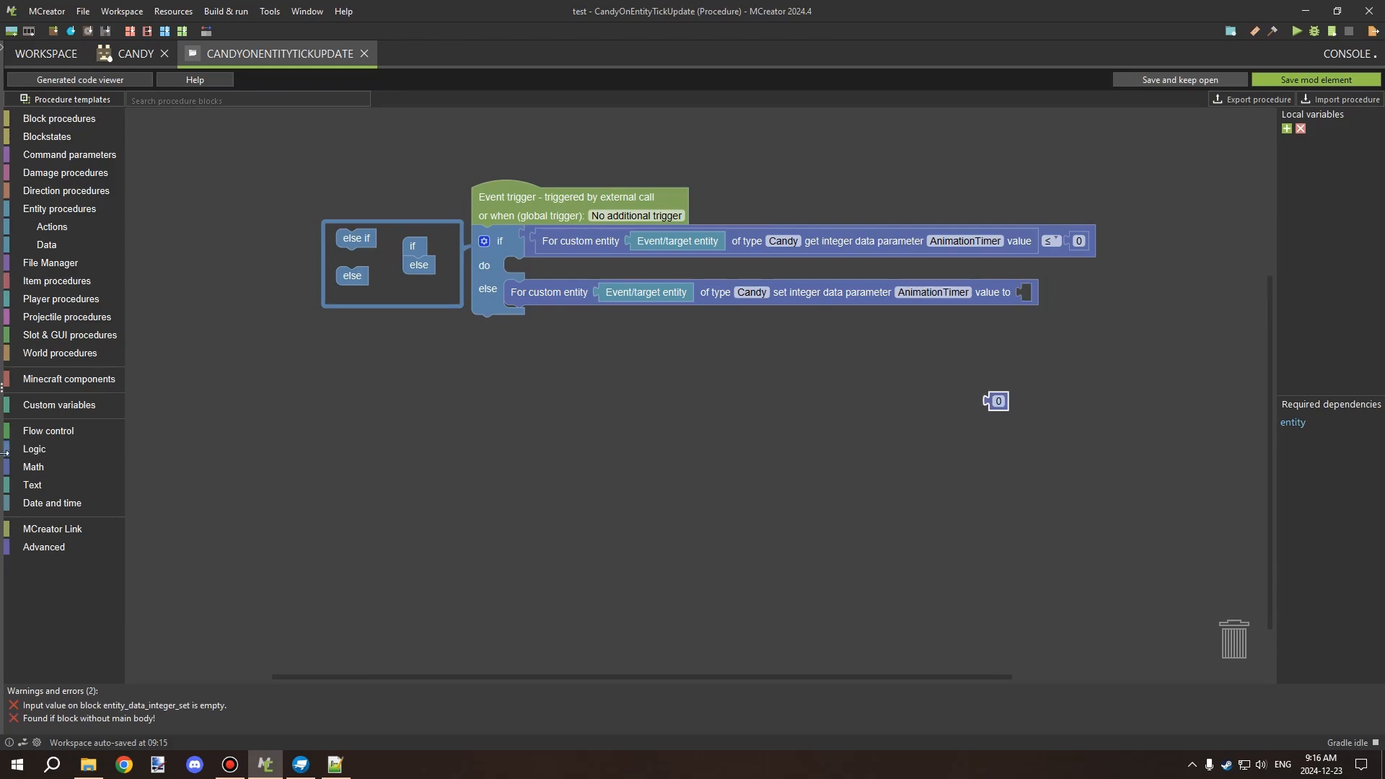
click(44, 468)
drag(166, 188, 1051, 288)
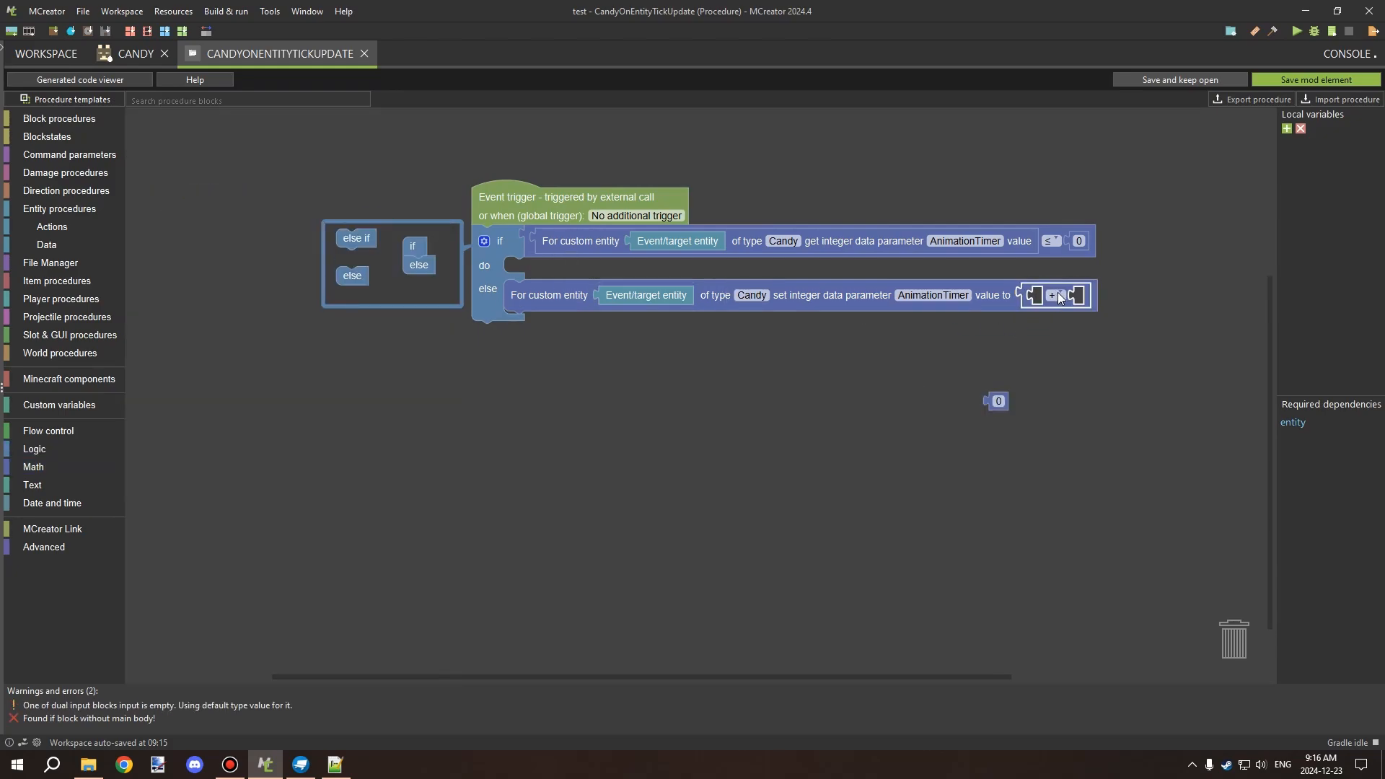
click(1055, 295)
click(1043, 353)
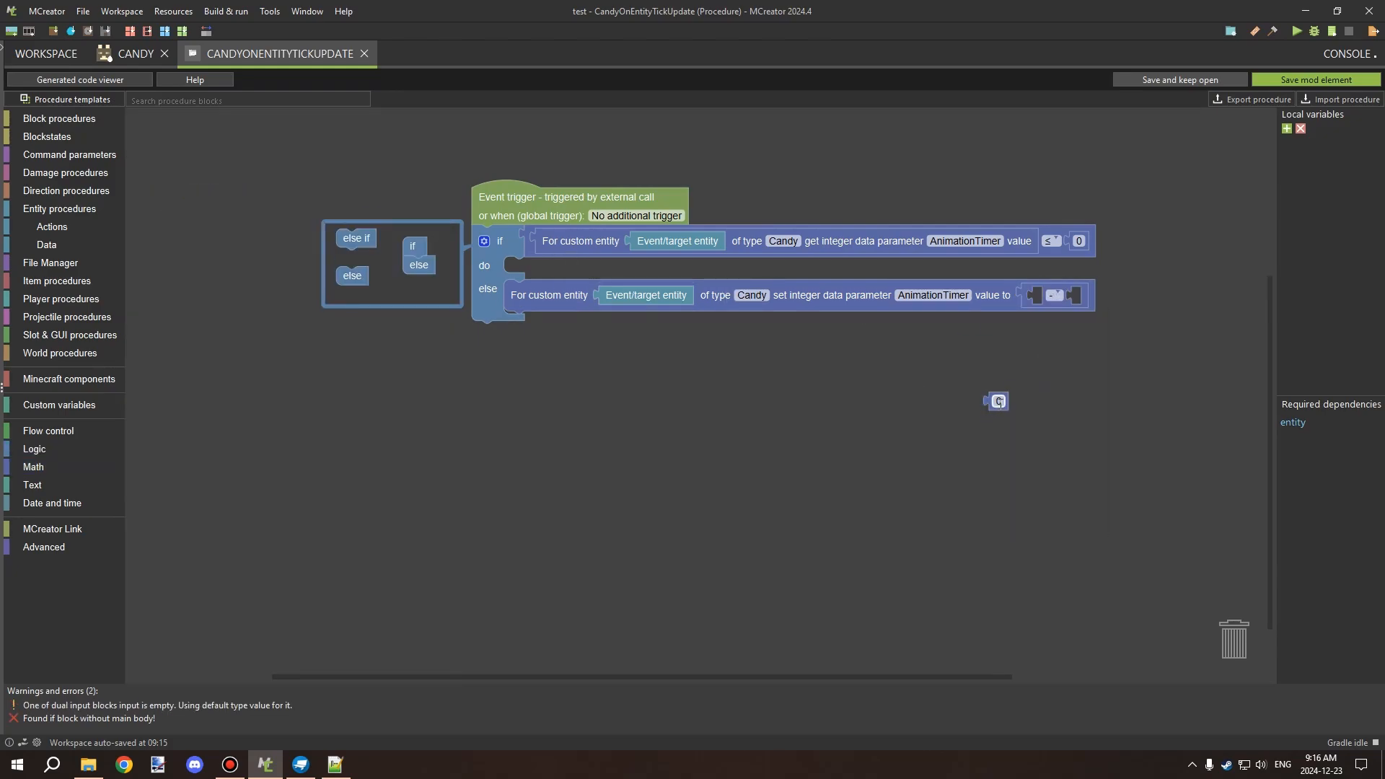
drag(997, 402, 1076, 297)
click(1081, 296)
text(1)
Step: Duplicate the block getting Candy's AnimationTimer and use the copy as the subtraction's first operand
drag(1116, 350, 1024, 344)
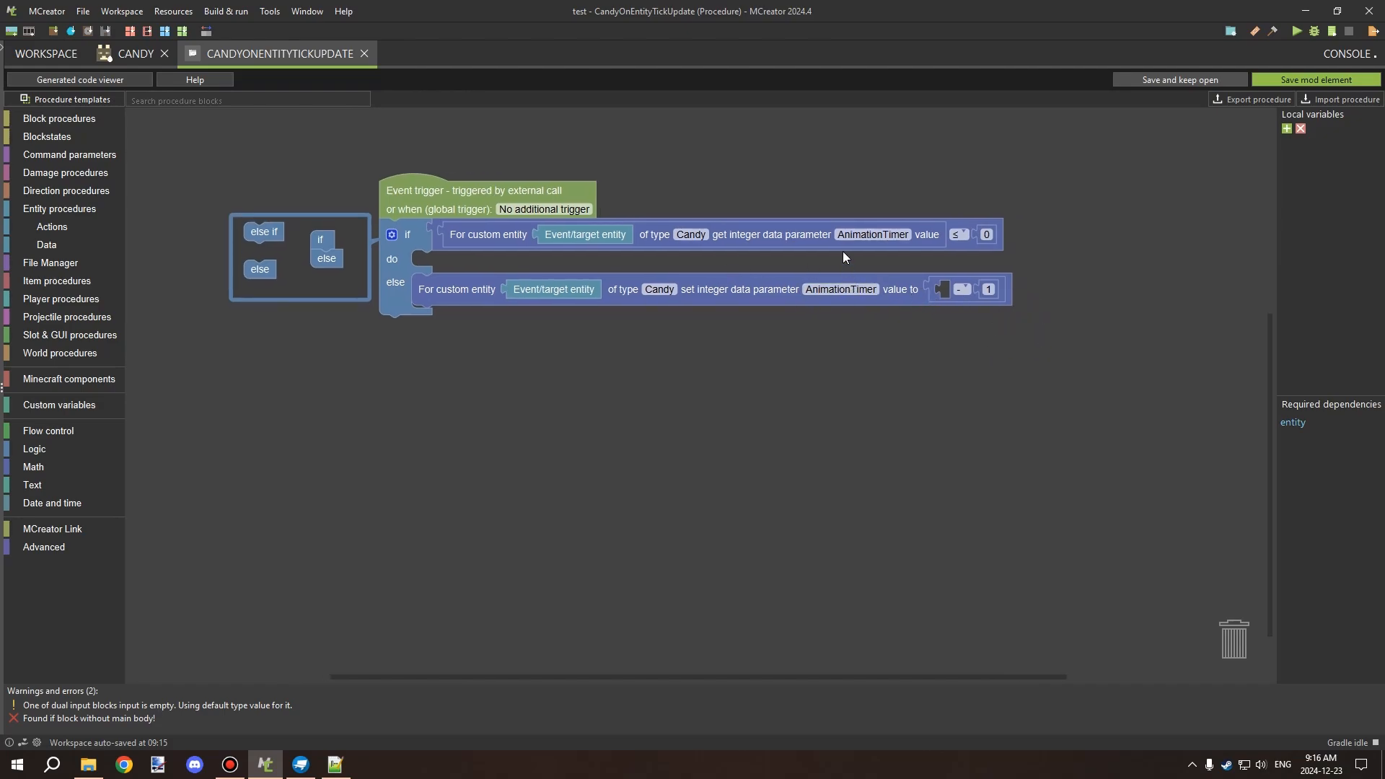
drag(842, 252, 813, 245)
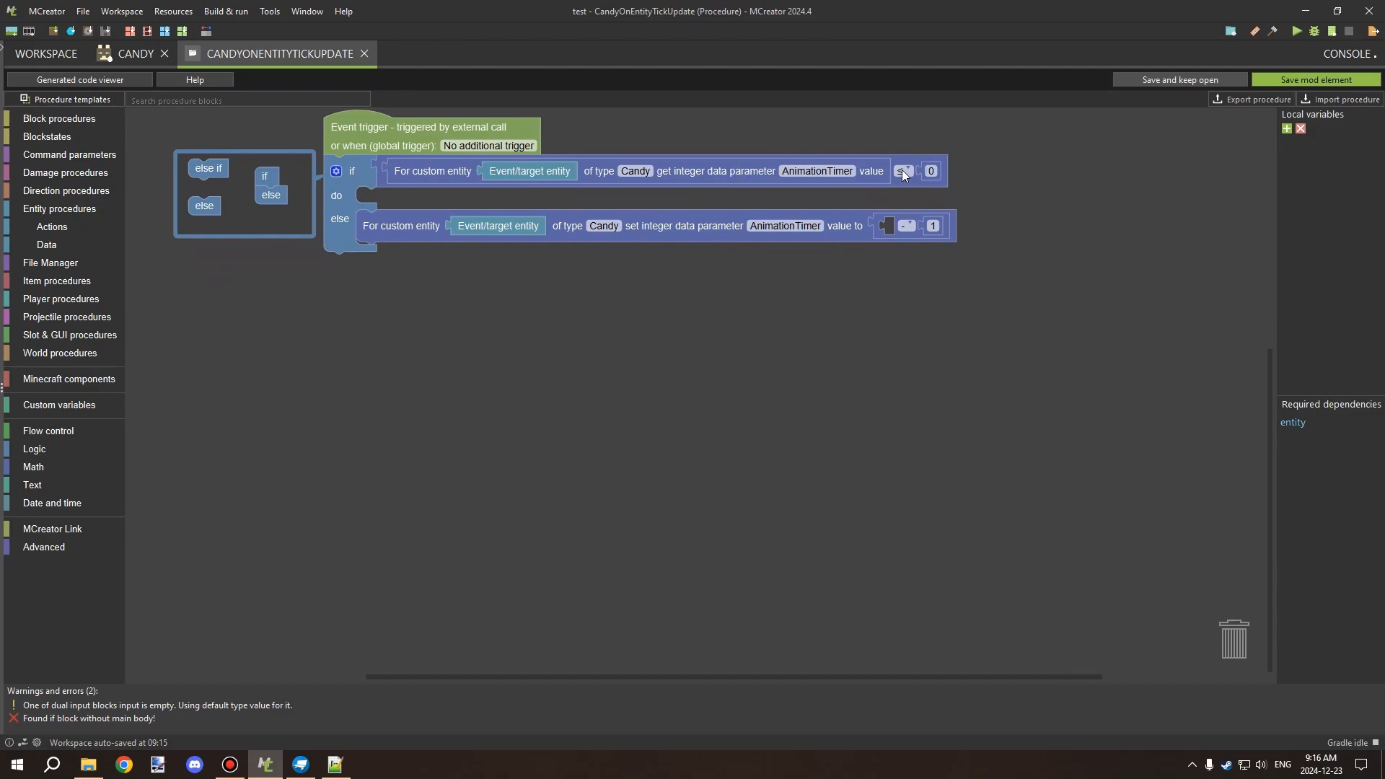
right_click(716, 171)
click(730, 176)
drag(711, 247, 1198, 258)
drag(1192, 199, 1056, 186)
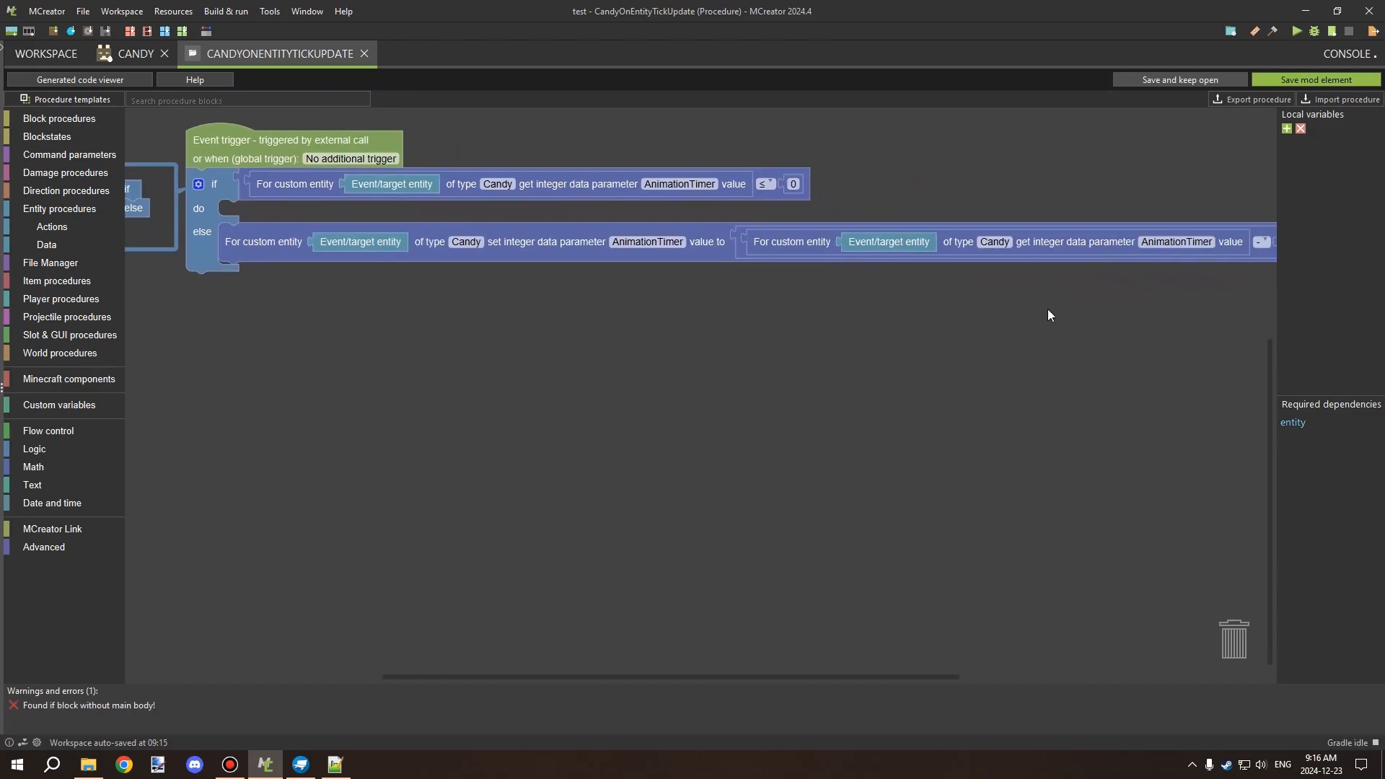
Step: Close the if block's branch options and copy the else branch's AnimationTimer set block into the do branch
drag(990, 319, 920, 359)
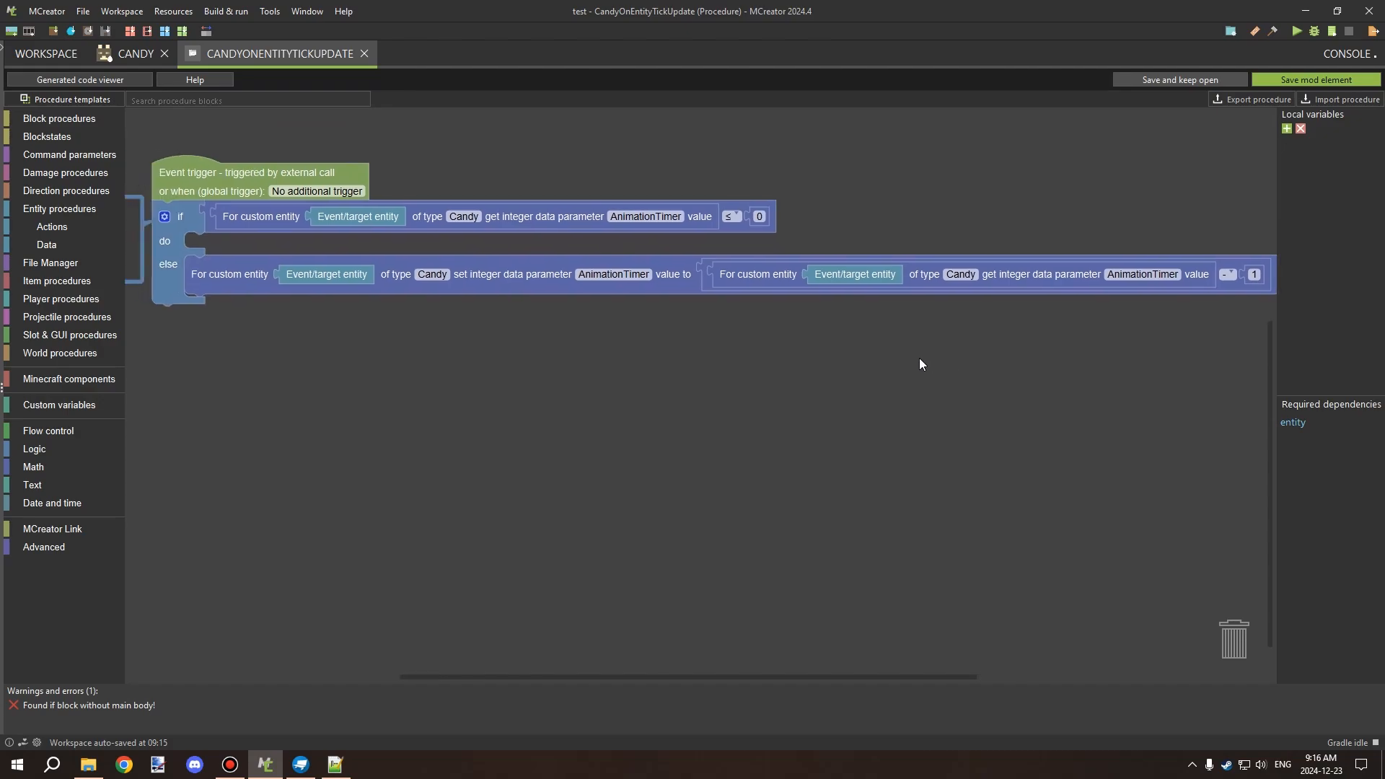
drag(686, 296, 610, 302)
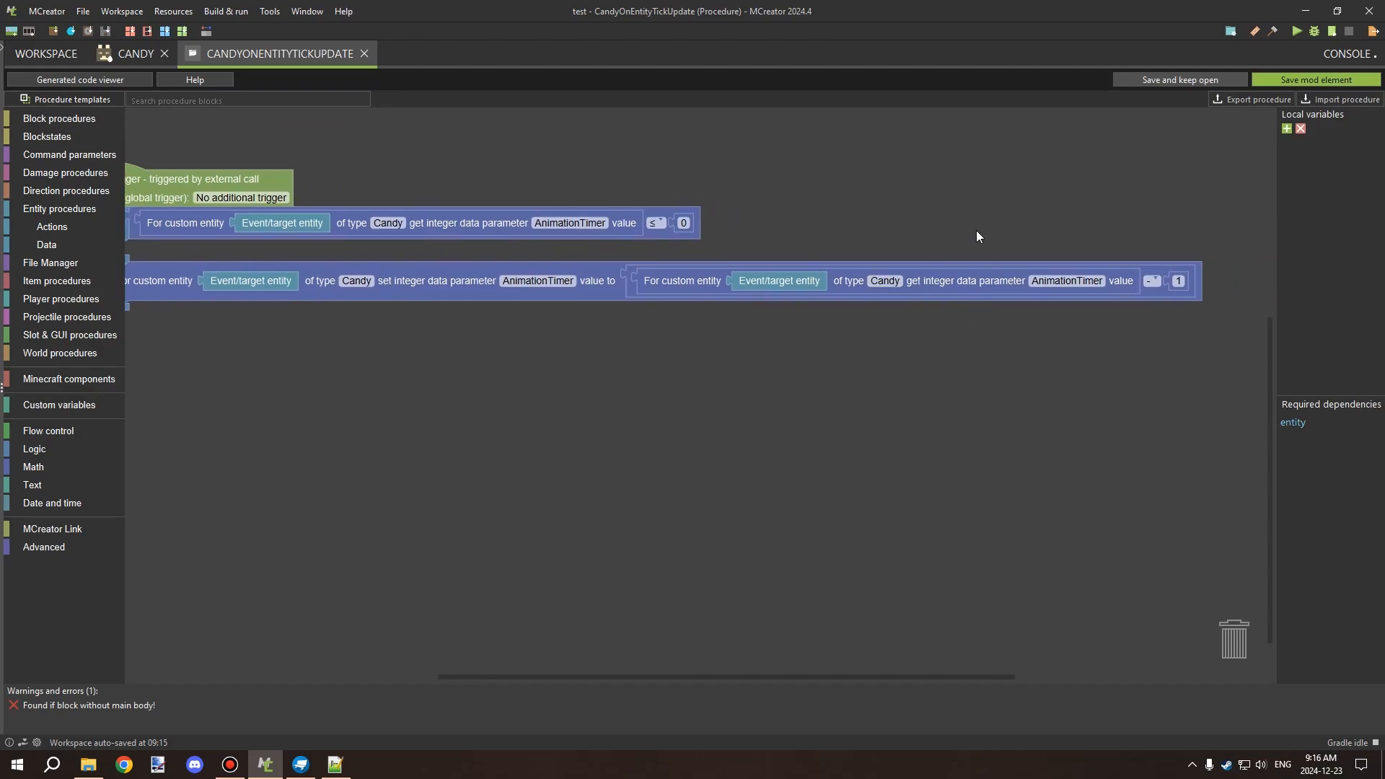
drag(925, 230, 880, 223)
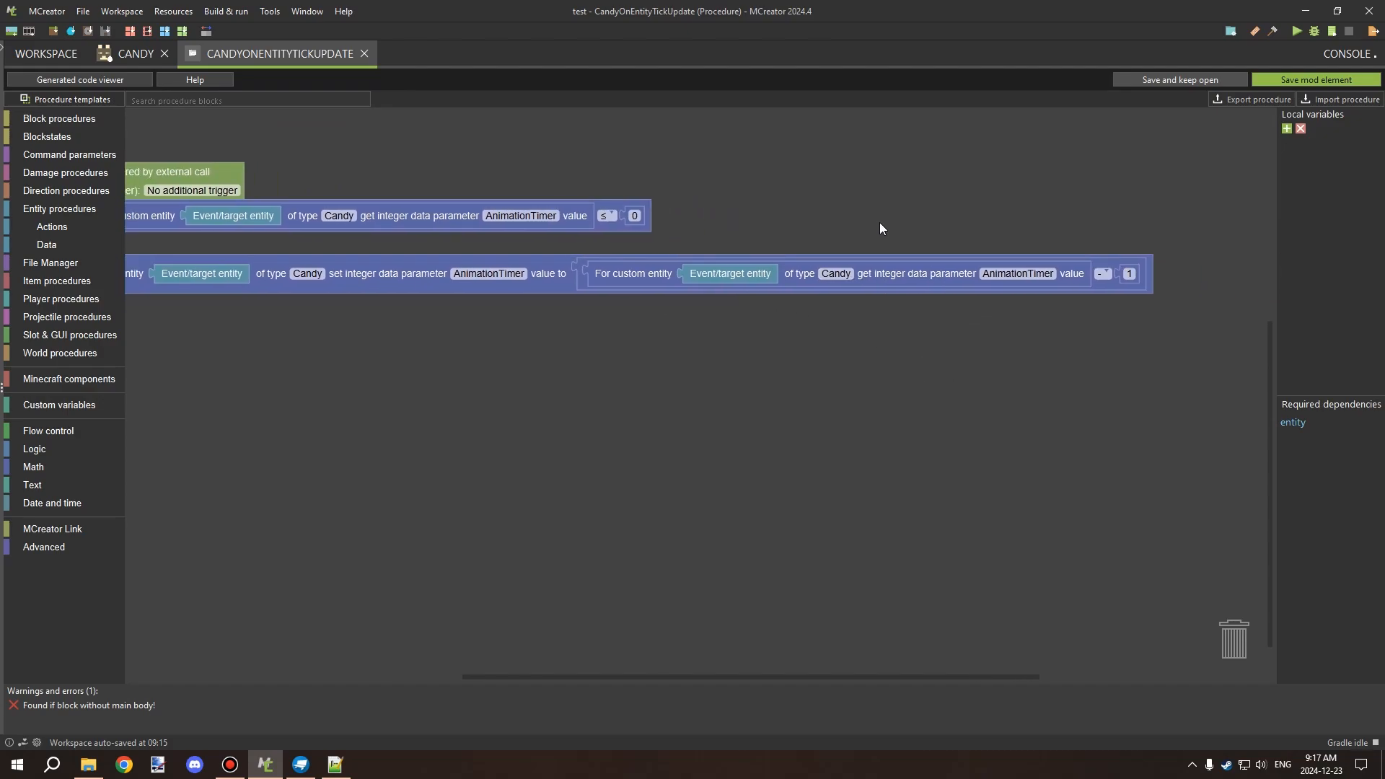
drag(1088, 355, 1205, 348)
drag(900, 147, 1085, 168)
click(378, 214)
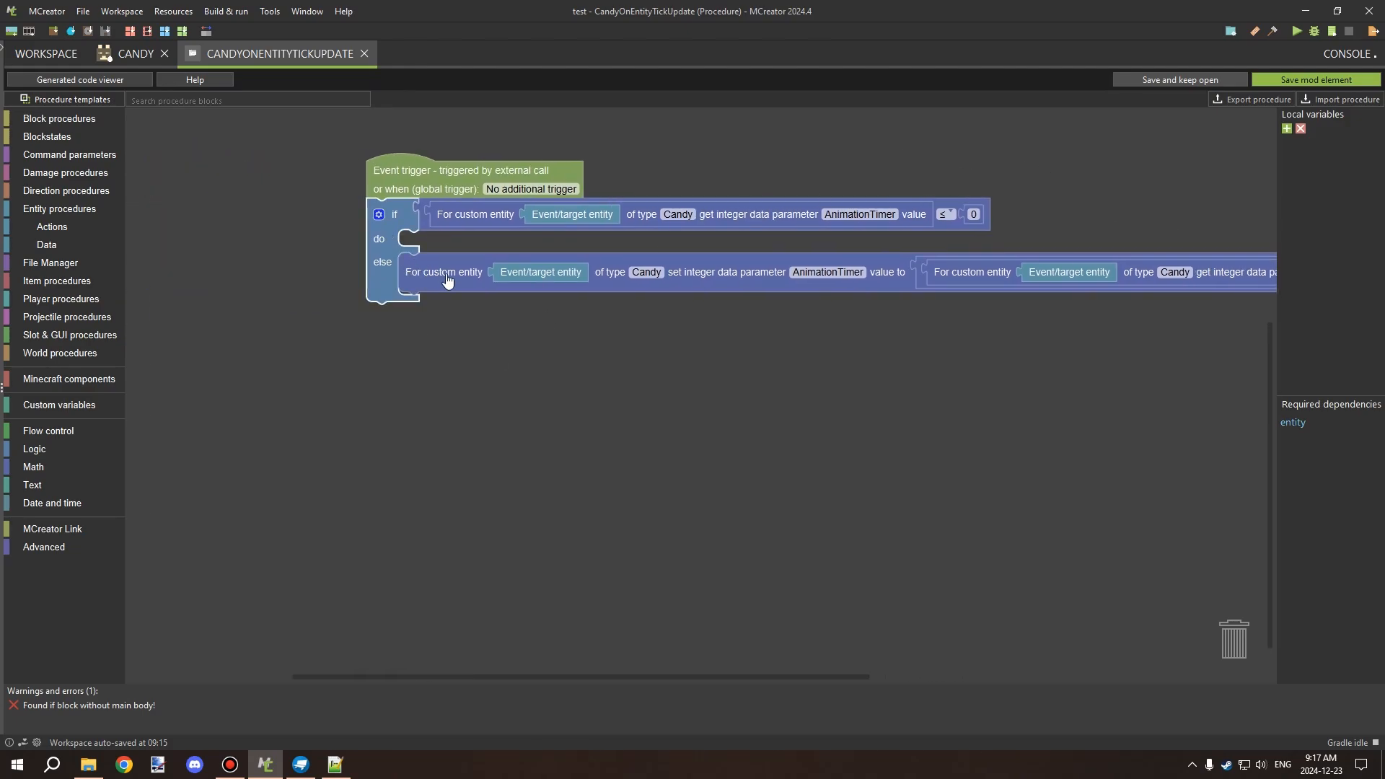
mouse_move(433, 272)
mouse_down()
mouse_move(457, 324)
mouse_move(445, 260)
mouse_up()
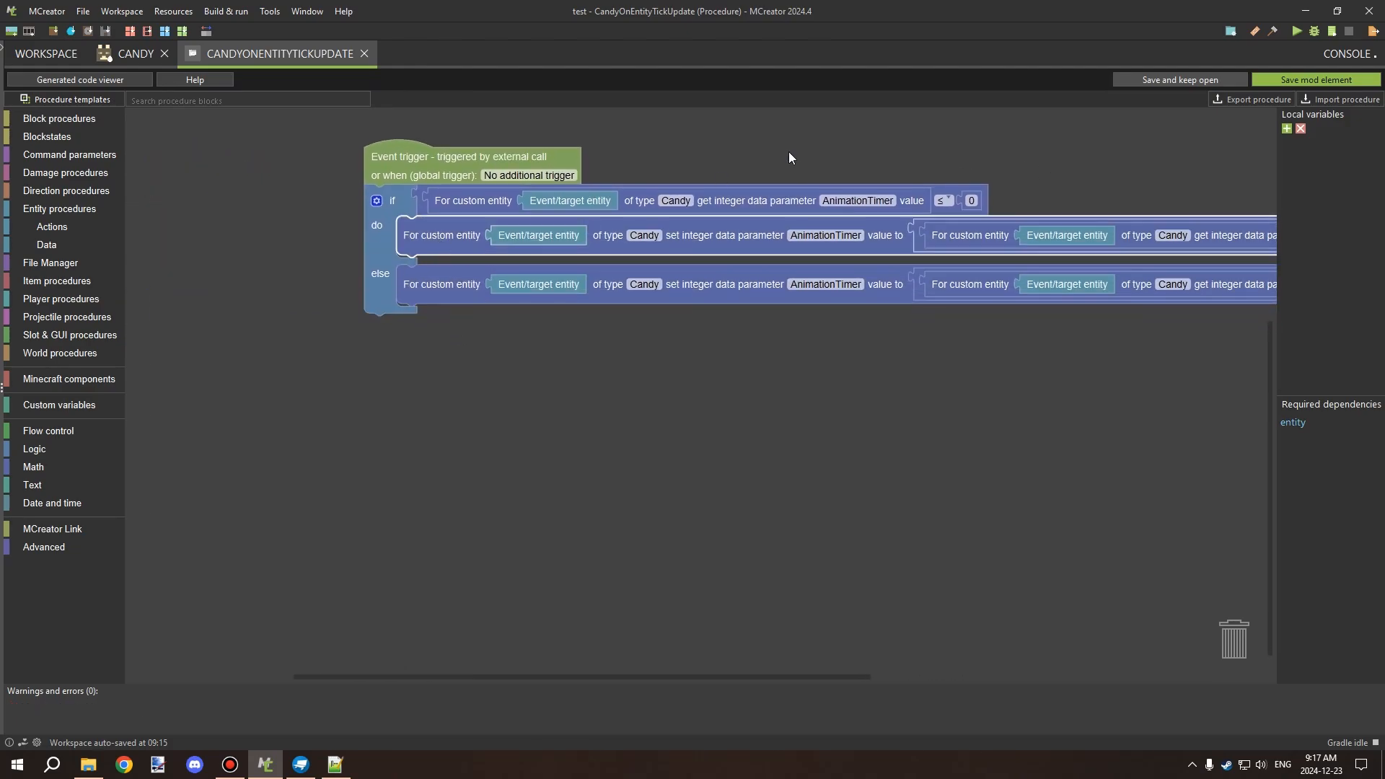
Step: Set the do branch's AnimationTimer value to 200 in place of the subtraction, and delete the detached subtraction block
drag(936, 238, 809, 141)
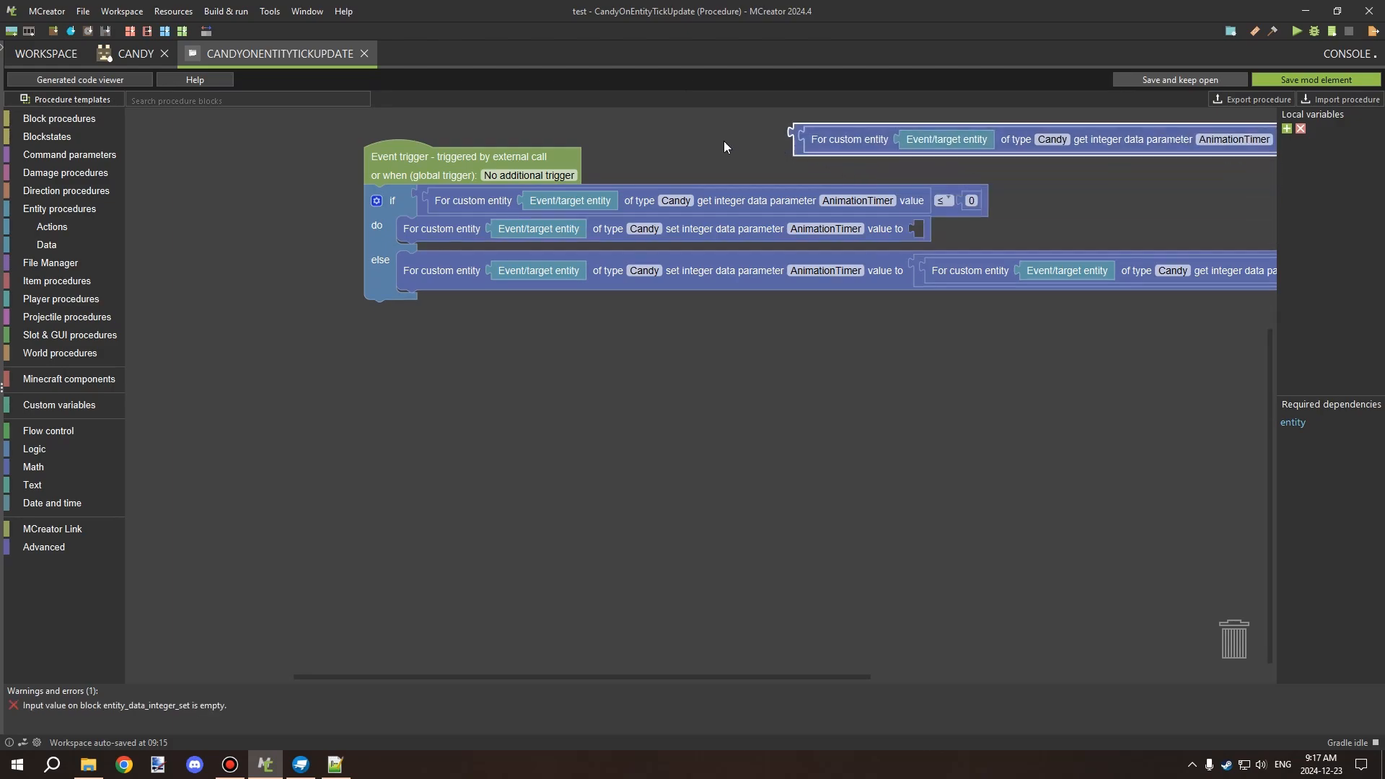
drag(1208, 196, 785, 285)
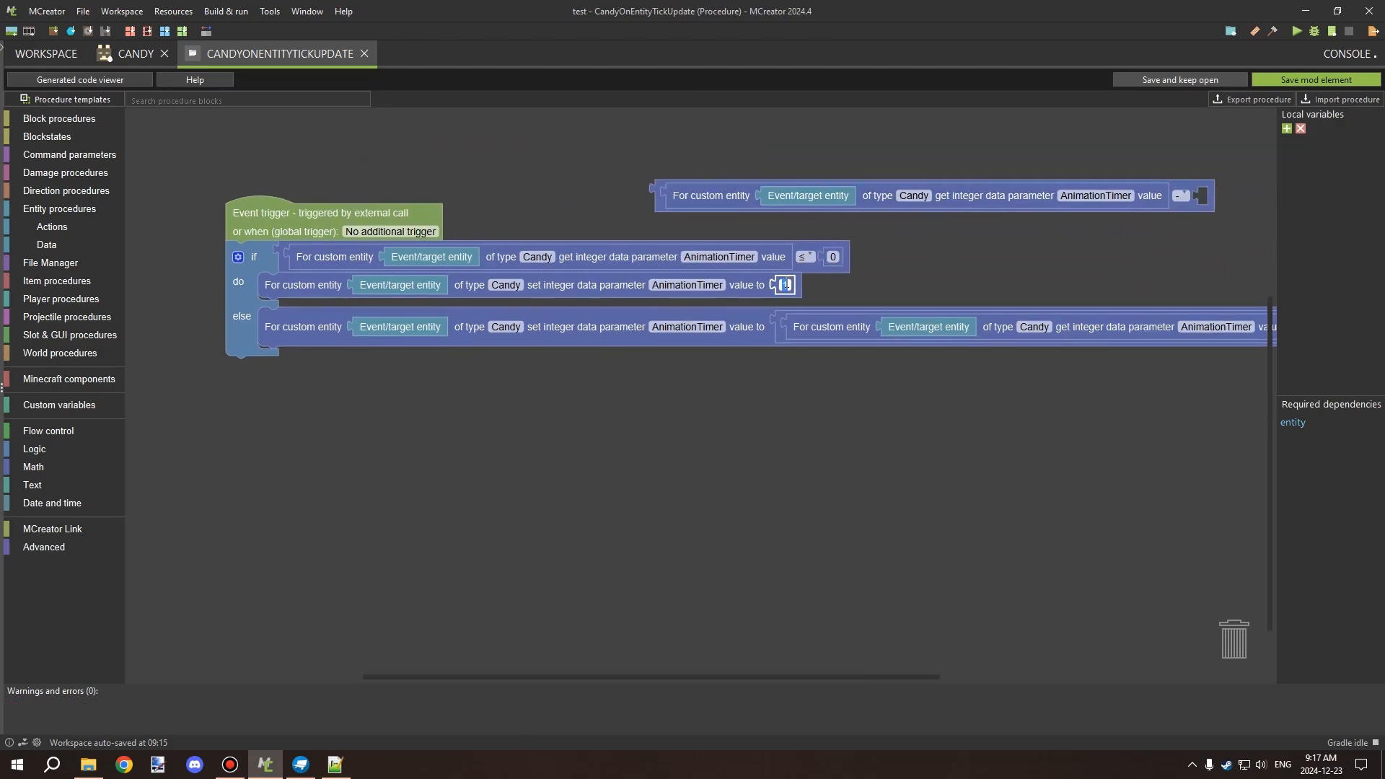
text(200)
right_click(1176, 197)
click(1173, 293)
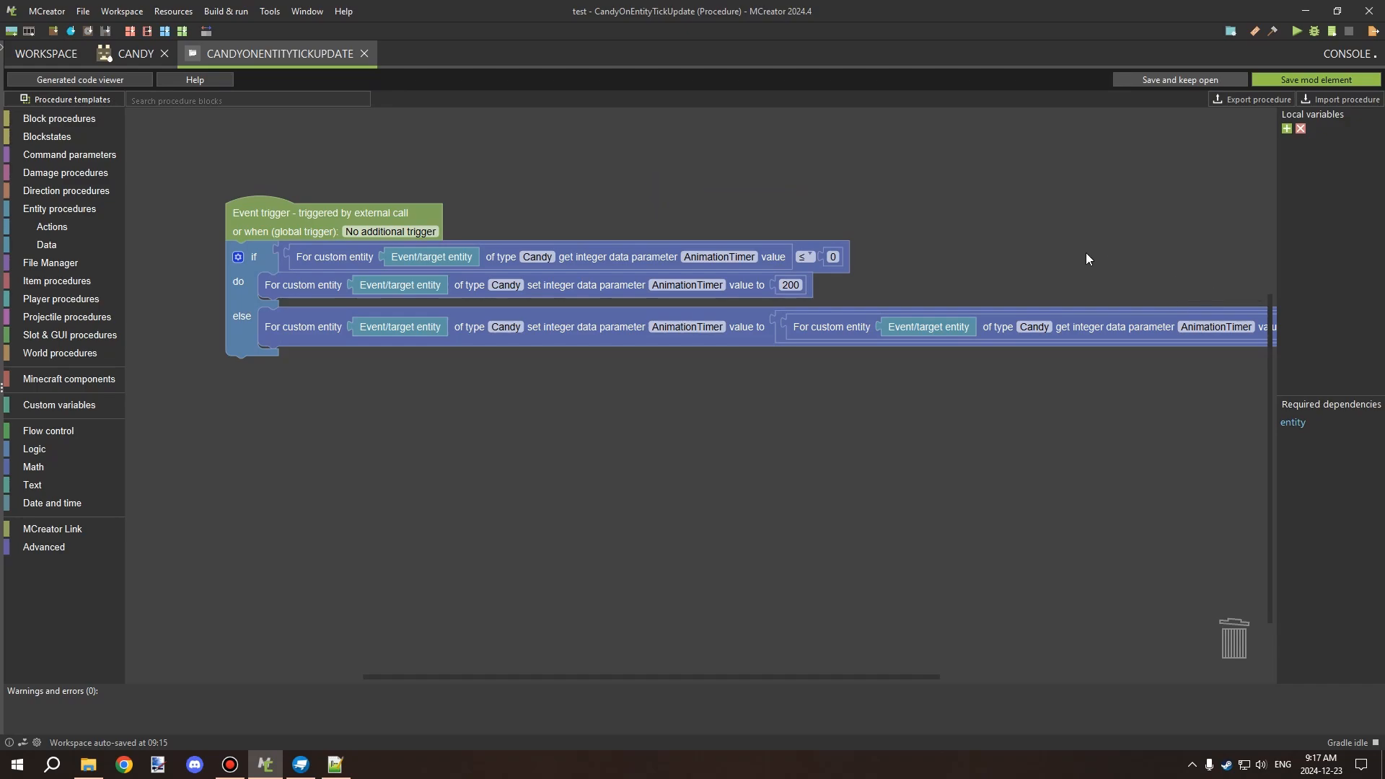
Step: Insert an if block at the start of the outer do branch, above the block setting AnimationTimer to 200
drag(991, 242, 1059, 235)
scroll(1019, 211, up, 1)
drag(958, 209, 1011, 177)
drag(689, 187, 739, 159)
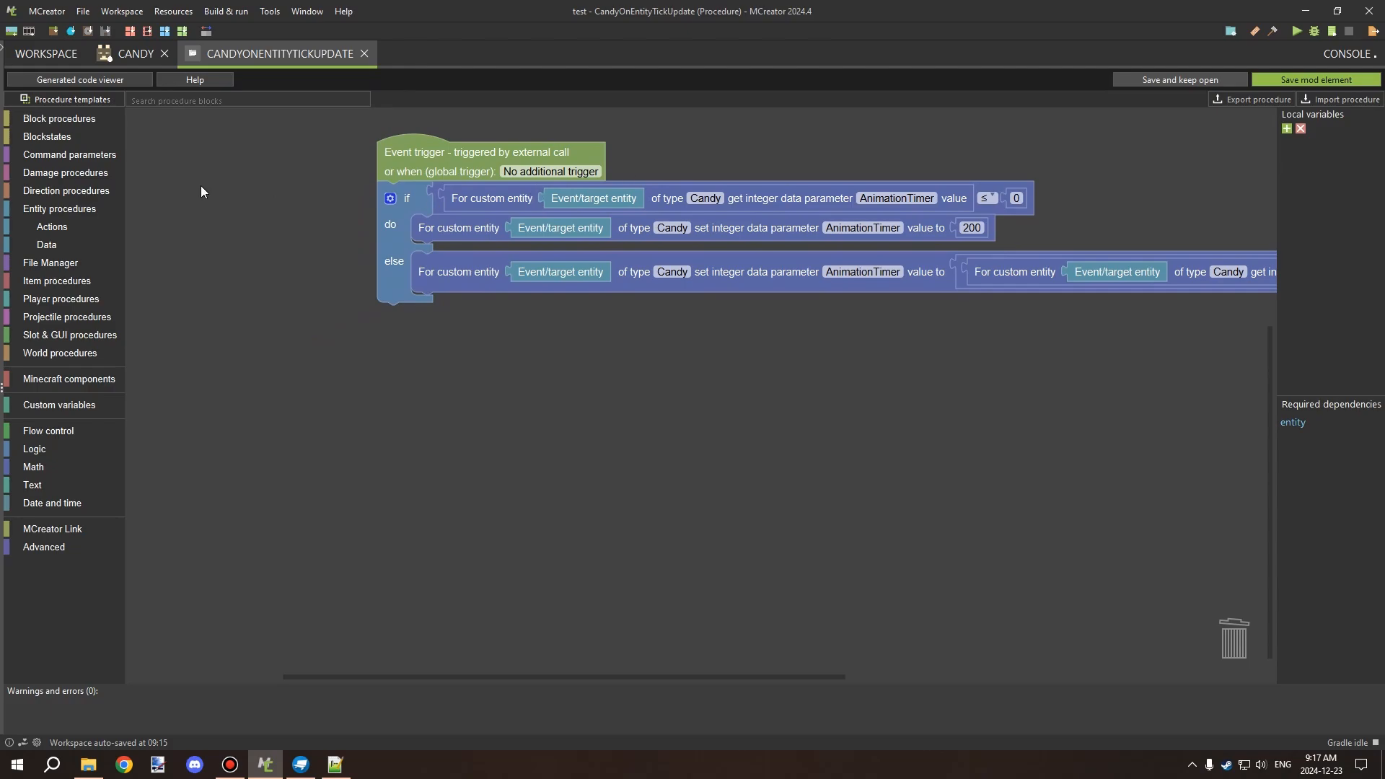
click(55, 227)
click(44, 433)
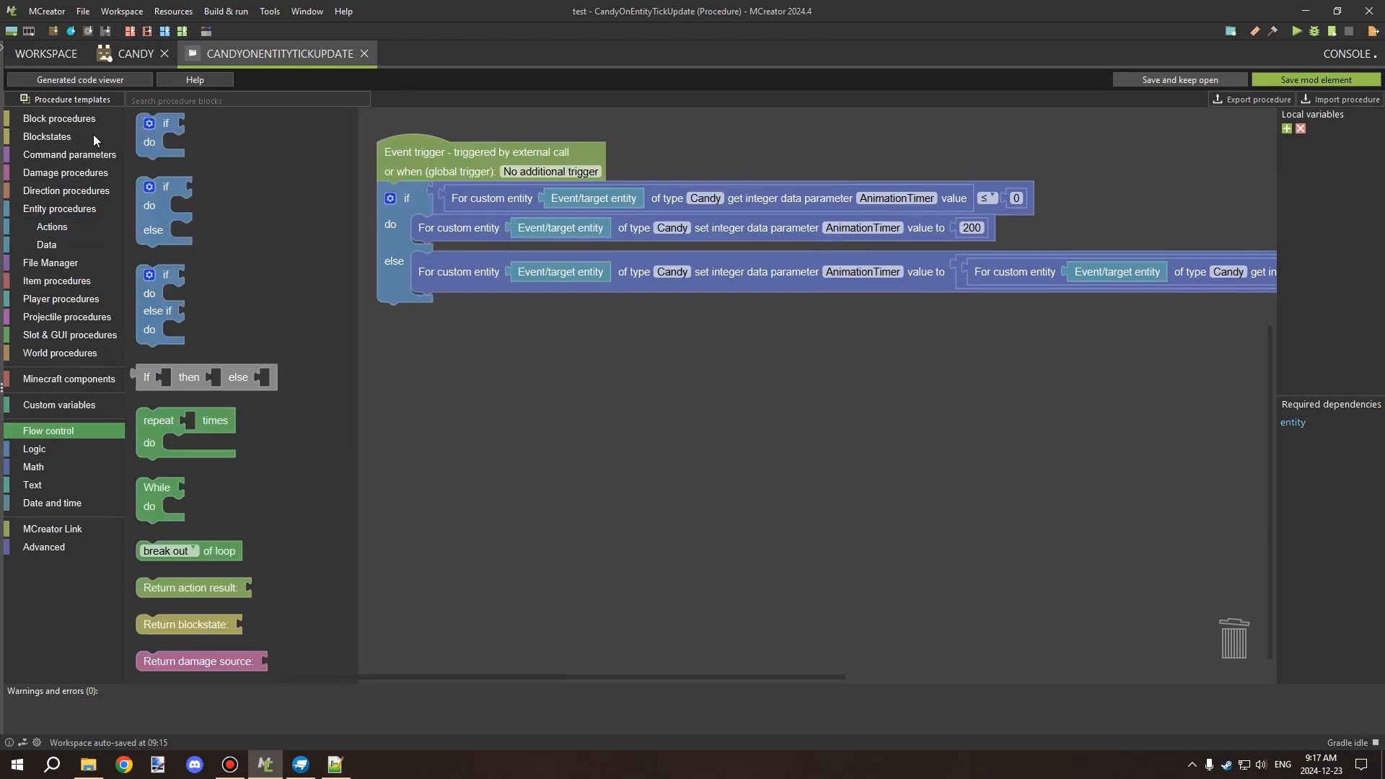
drag(138, 153, 501, 231)
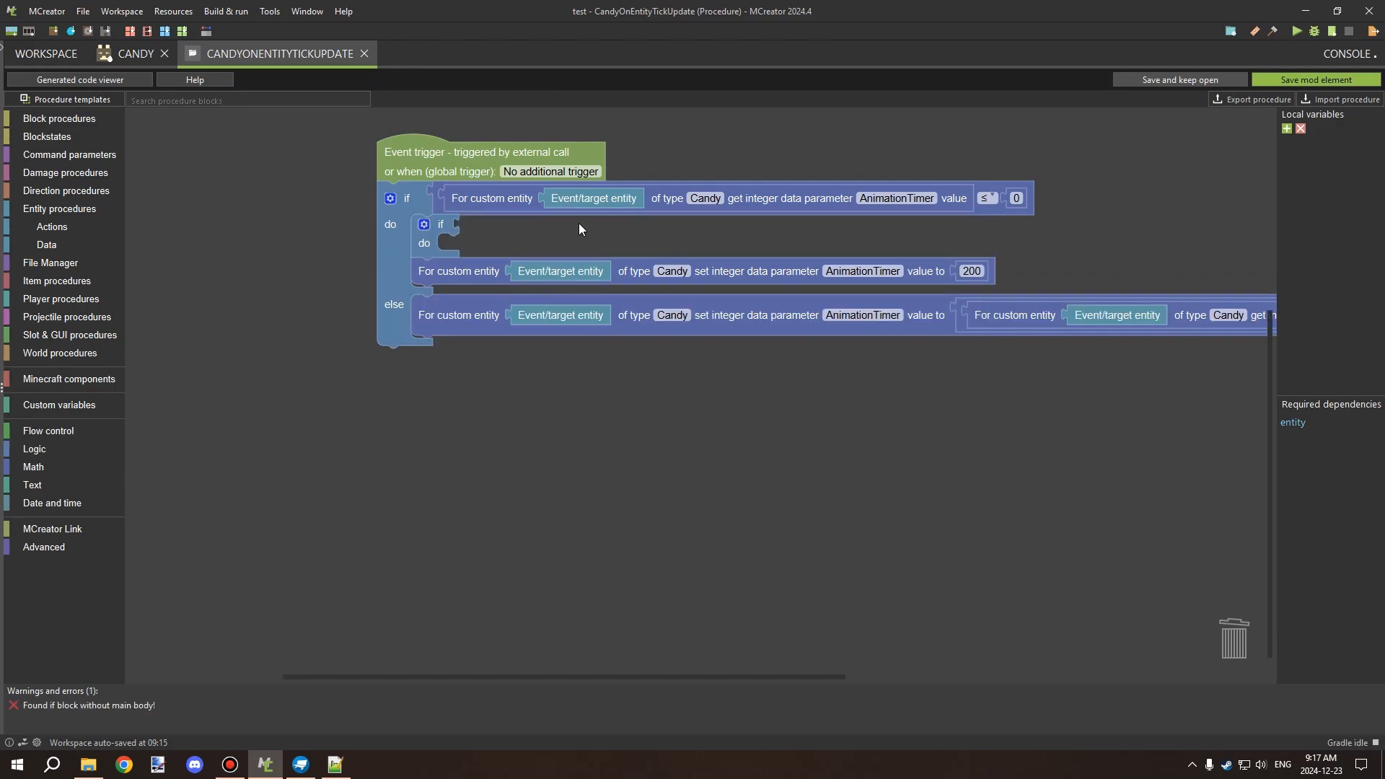
Step: Attach a number equality comparison as the nested if block's condition
right_click(430, 241)
click(610, 224)
click(70, 456)
drag(165, 248, 505, 230)
right_click(752, 124)
click(757, 109)
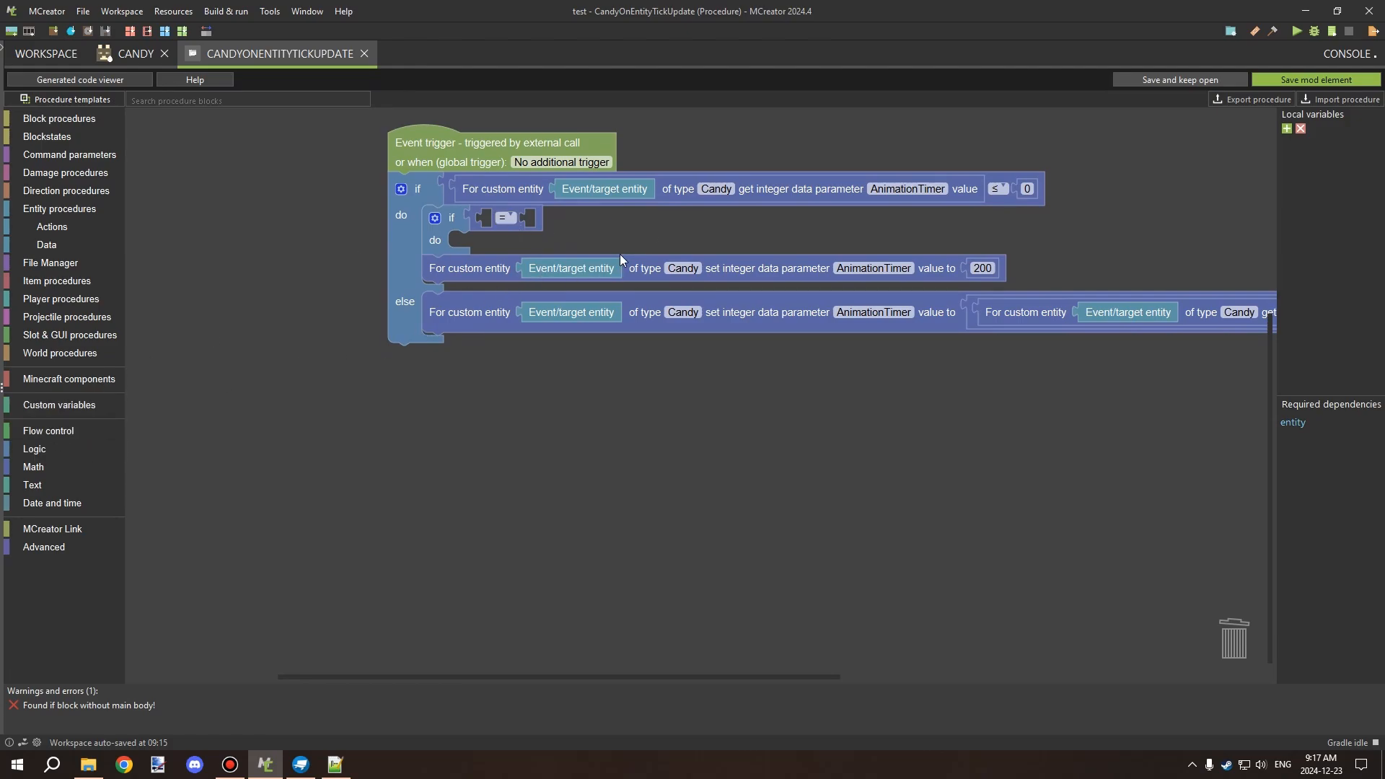
Step: Use a random integer block with min 0 and max 1 as the comparison's first operand
click(44, 452)
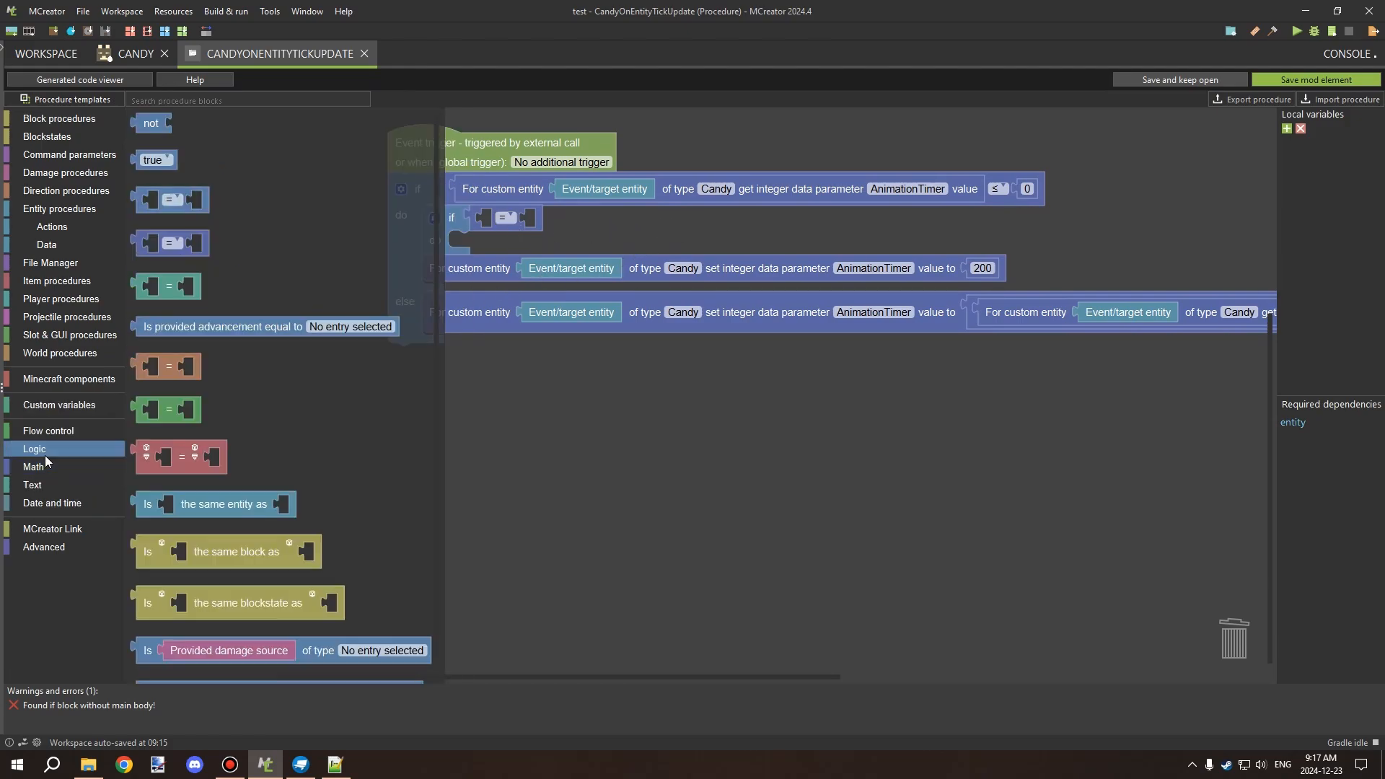
click(50, 405)
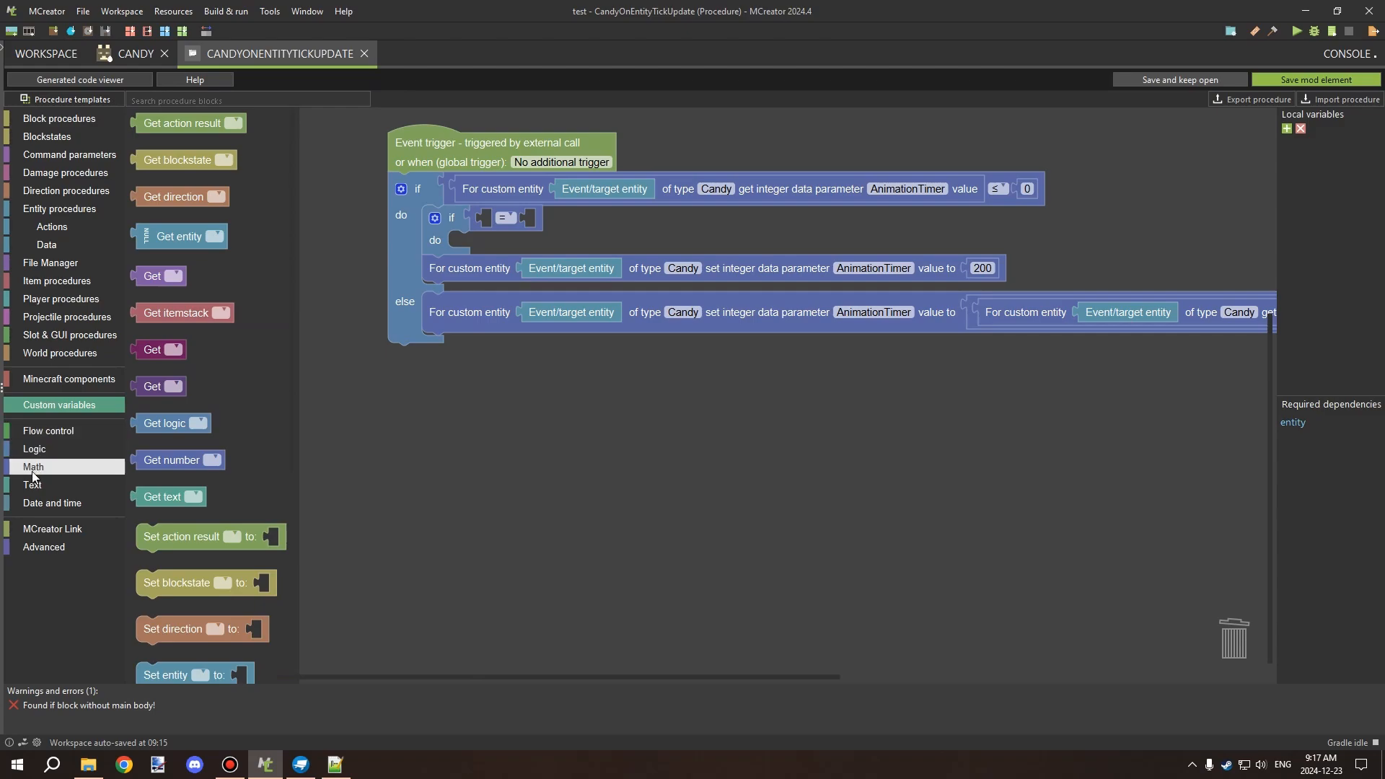
click(35, 467)
drag(181, 325, 525, 228)
click(653, 222)
text(09)
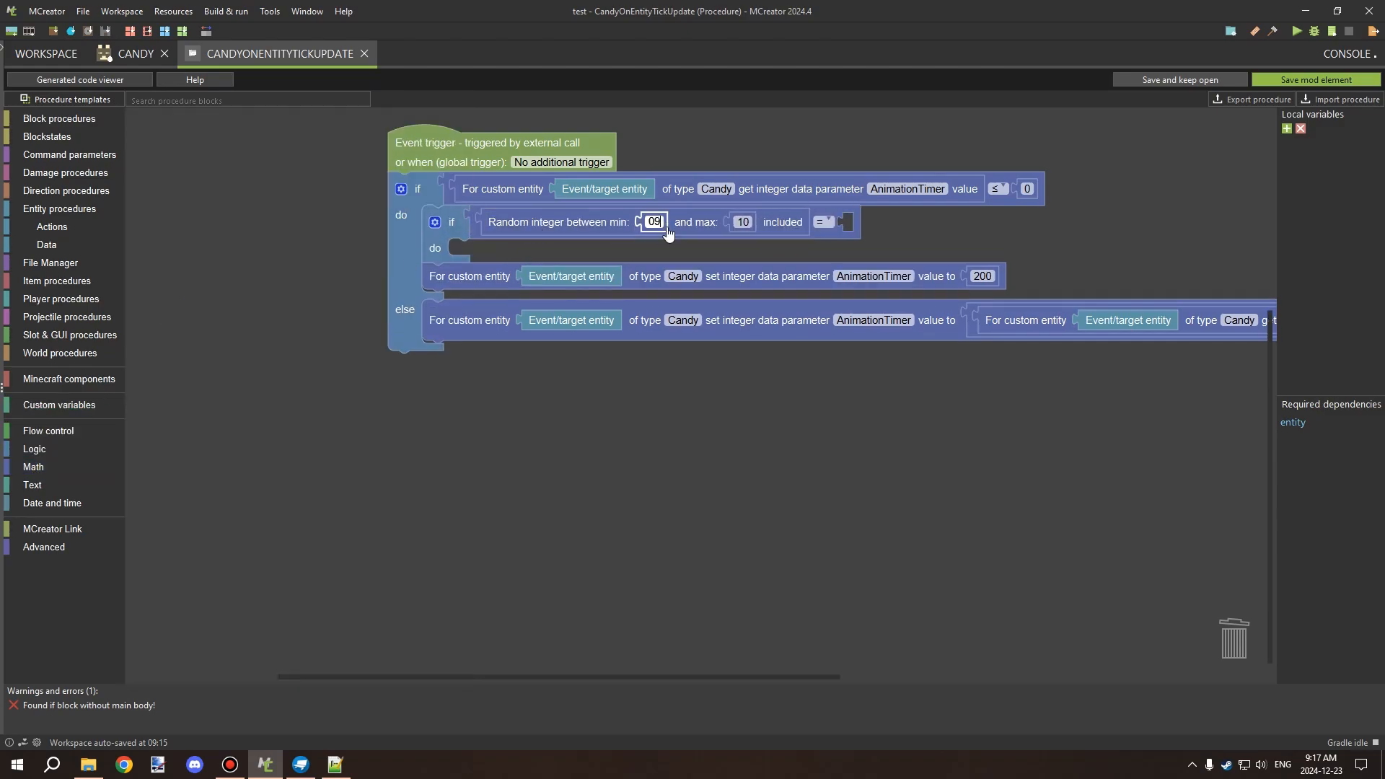
key(BackSpace)
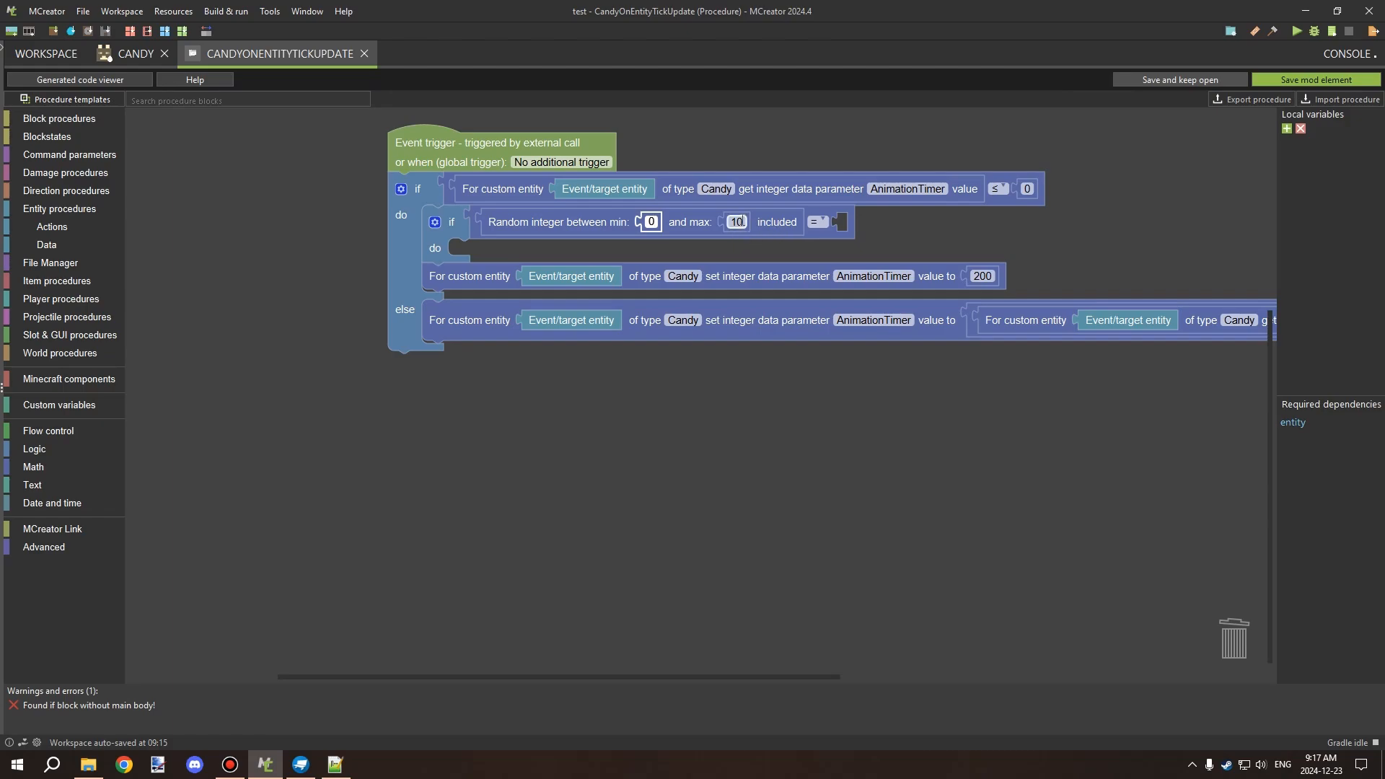
click(735, 222)
text(1)
click(904, 237)
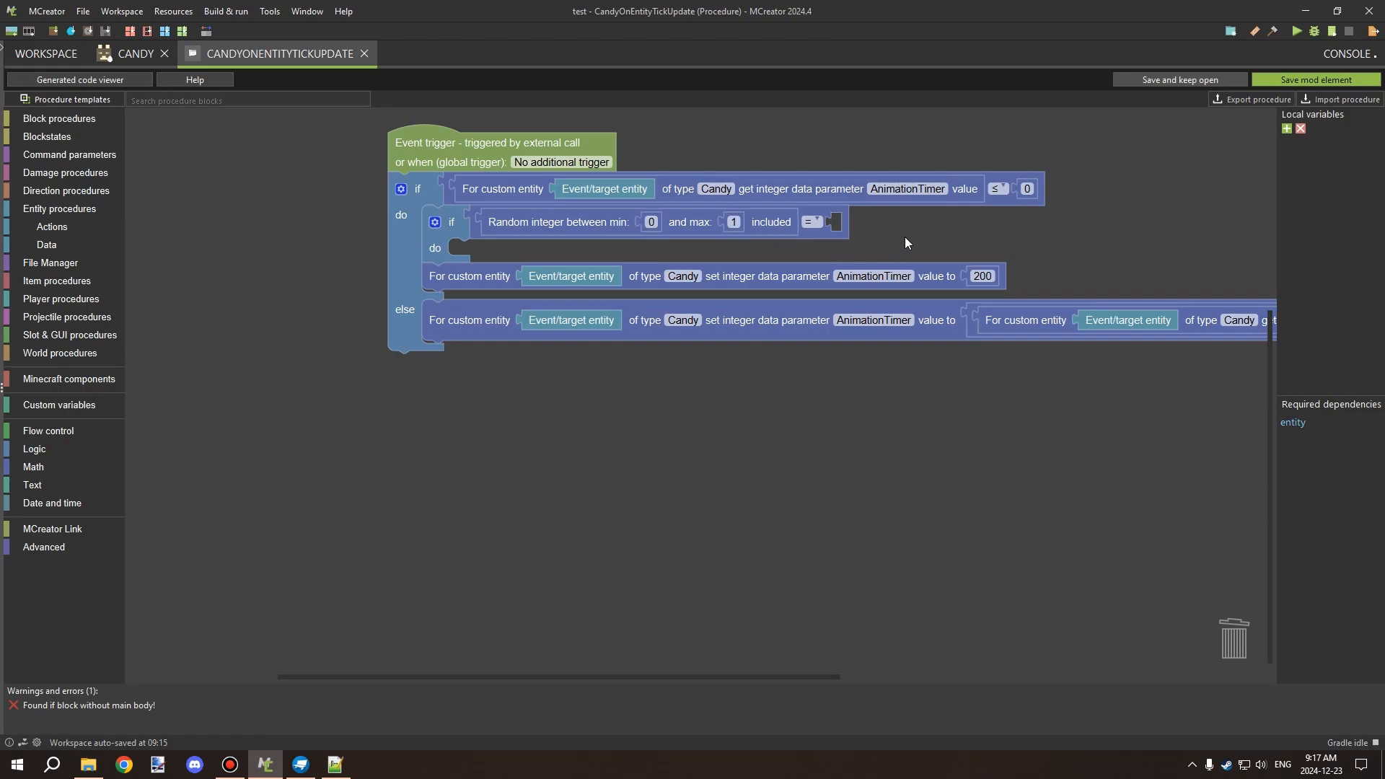
Step: Duplicate the number 1 block and use the copy as the comparison's second operand
drag(865, 213, 856, 196)
right_click(712, 203)
click(744, 211)
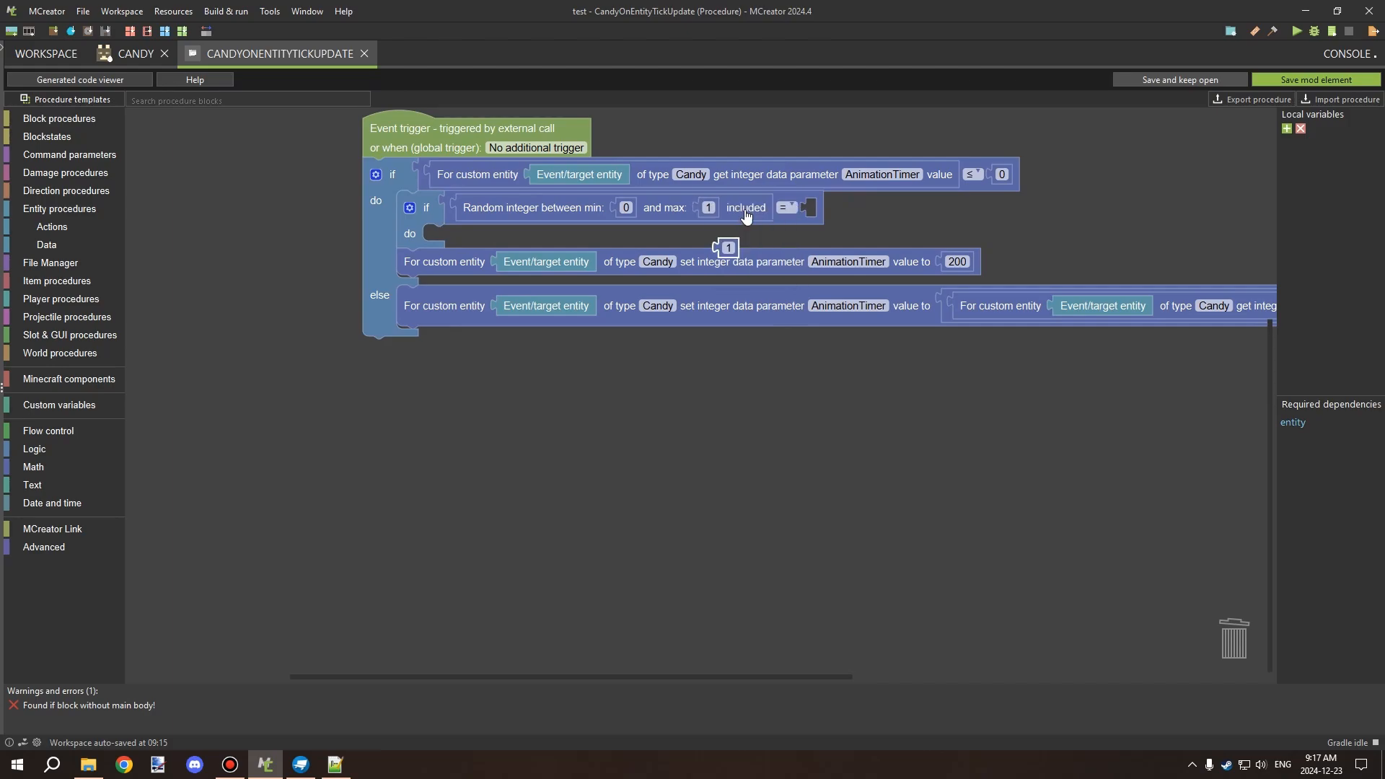
drag(728, 247, 813, 207)
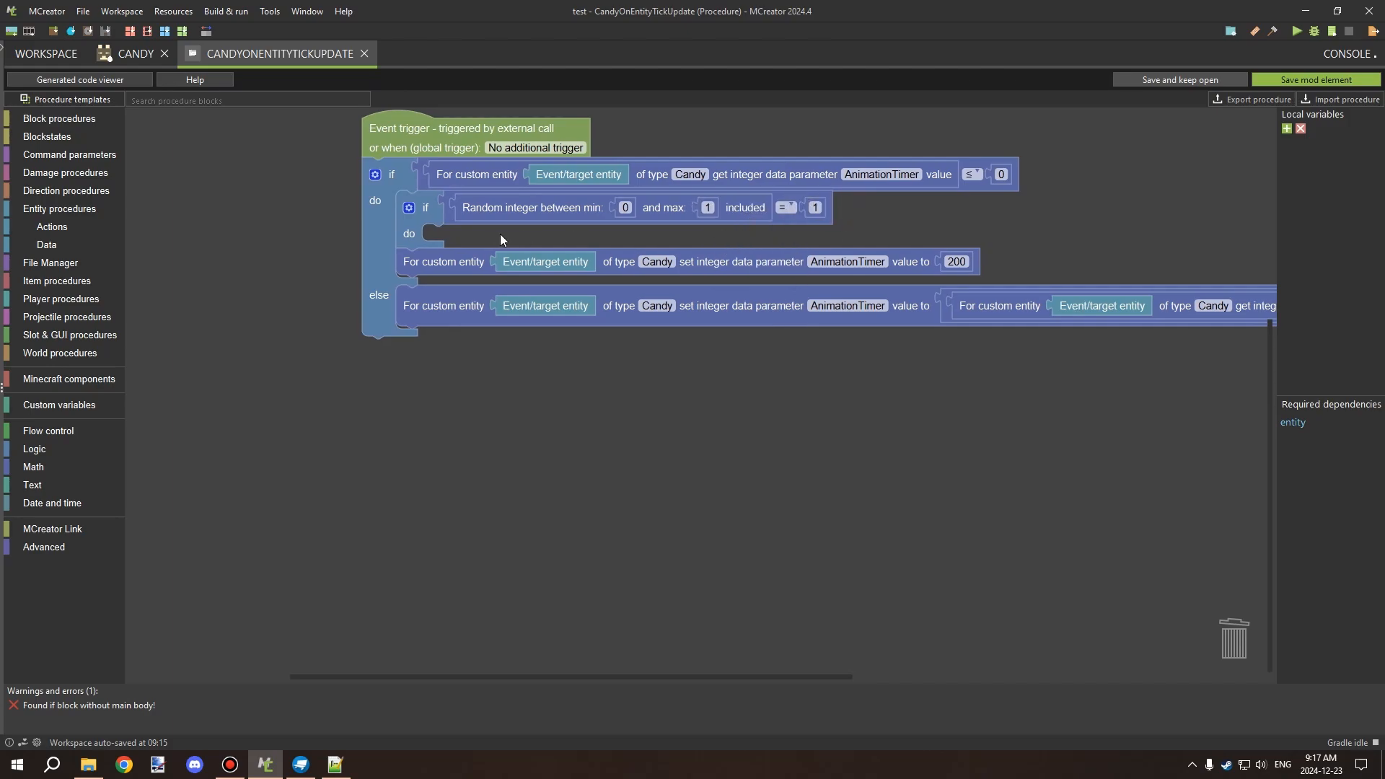
Step: Add an else branch to the nested if block and close its branch options
click(408, 209)
click(271, 249)
drag(326, 240, 328, 238)
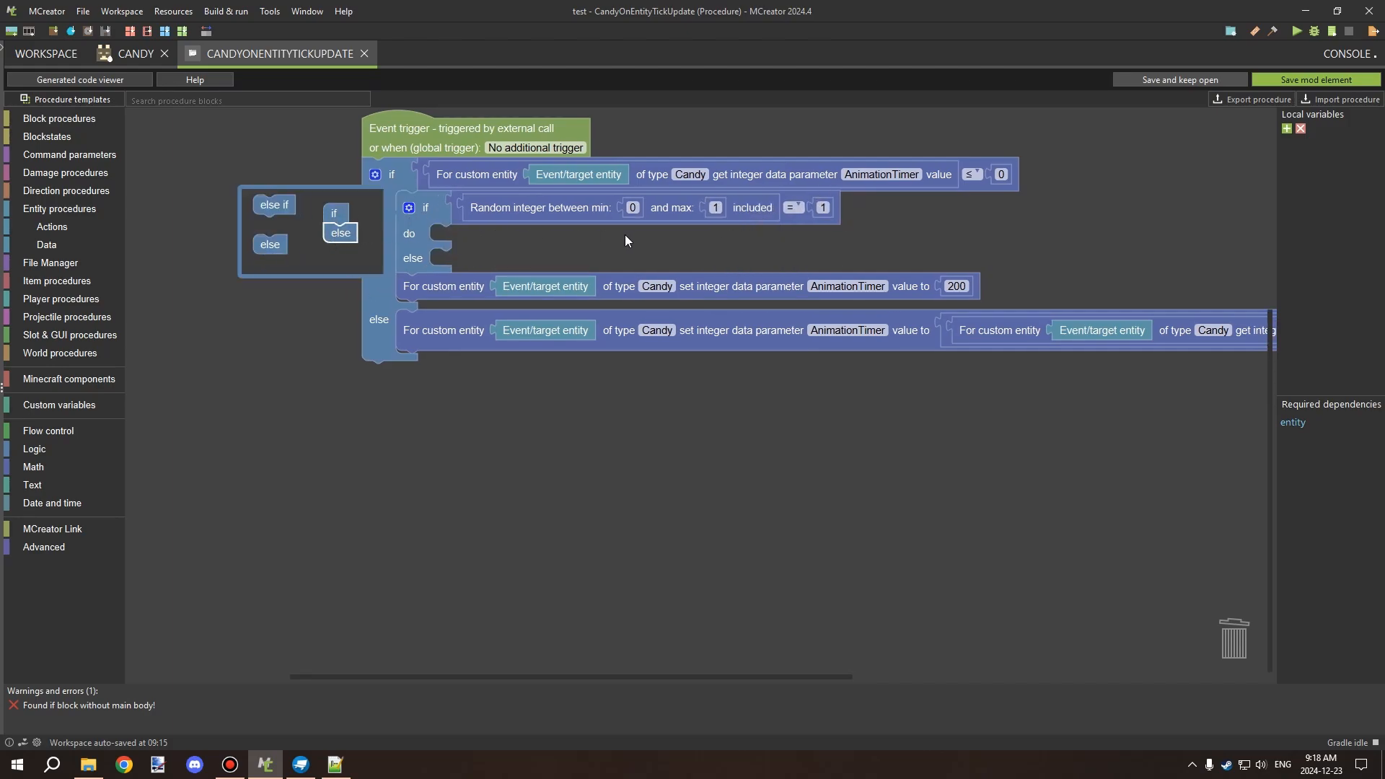
click(404, 208)
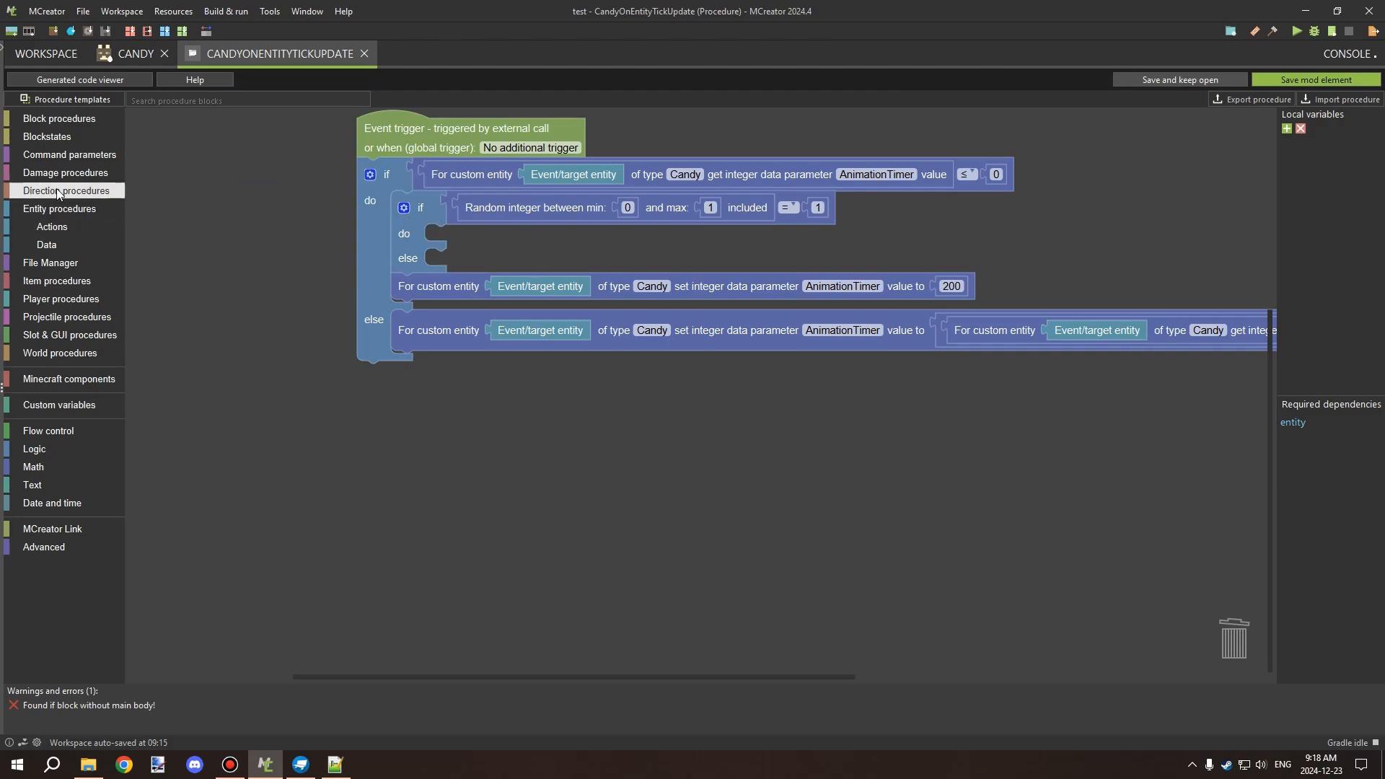
Step: Add a custom entity set logic data parameter block to the nested do branch, with Candy as the entity type
click(53, 228)
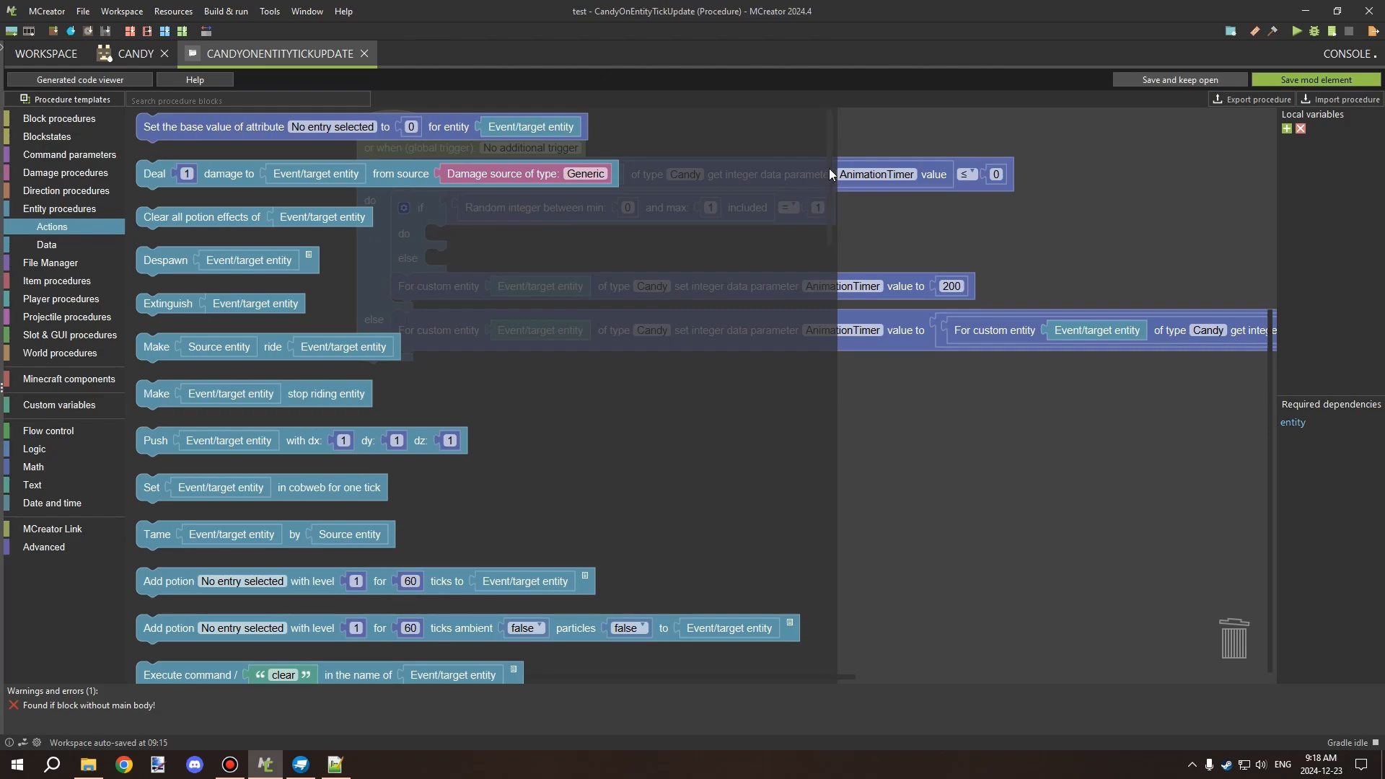
scroll(825, 459, down, 20)
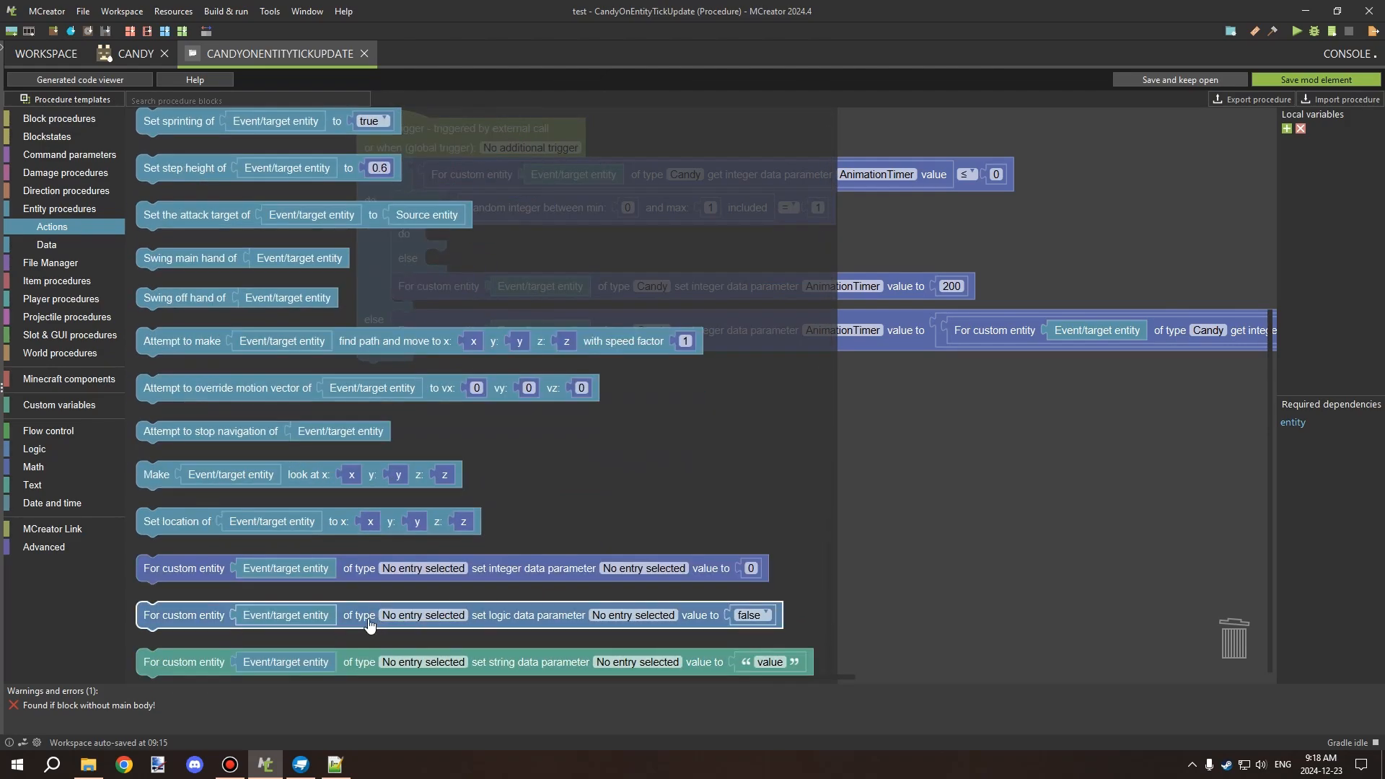
drag(369, 625, 662, 254)
drag(1077, 239, 1027, 239)
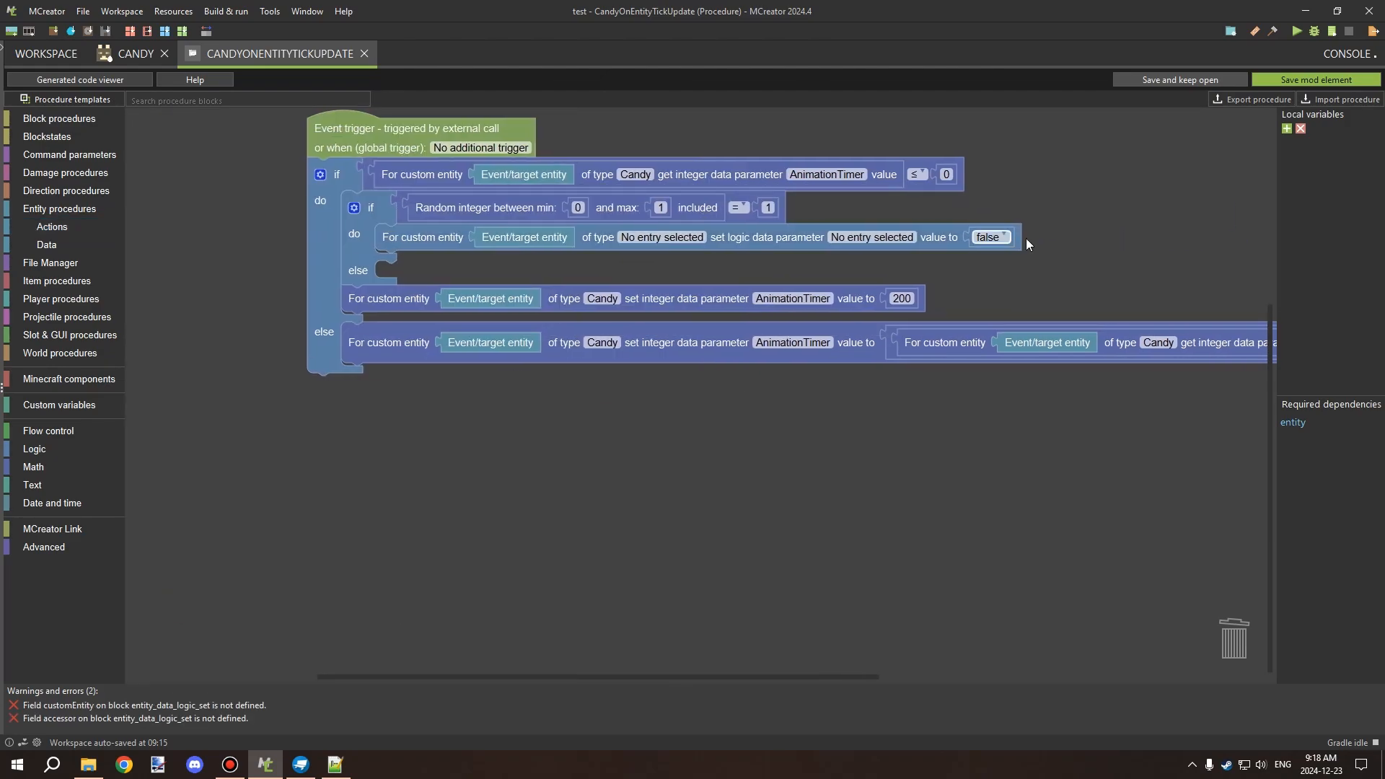
click(671, 239)
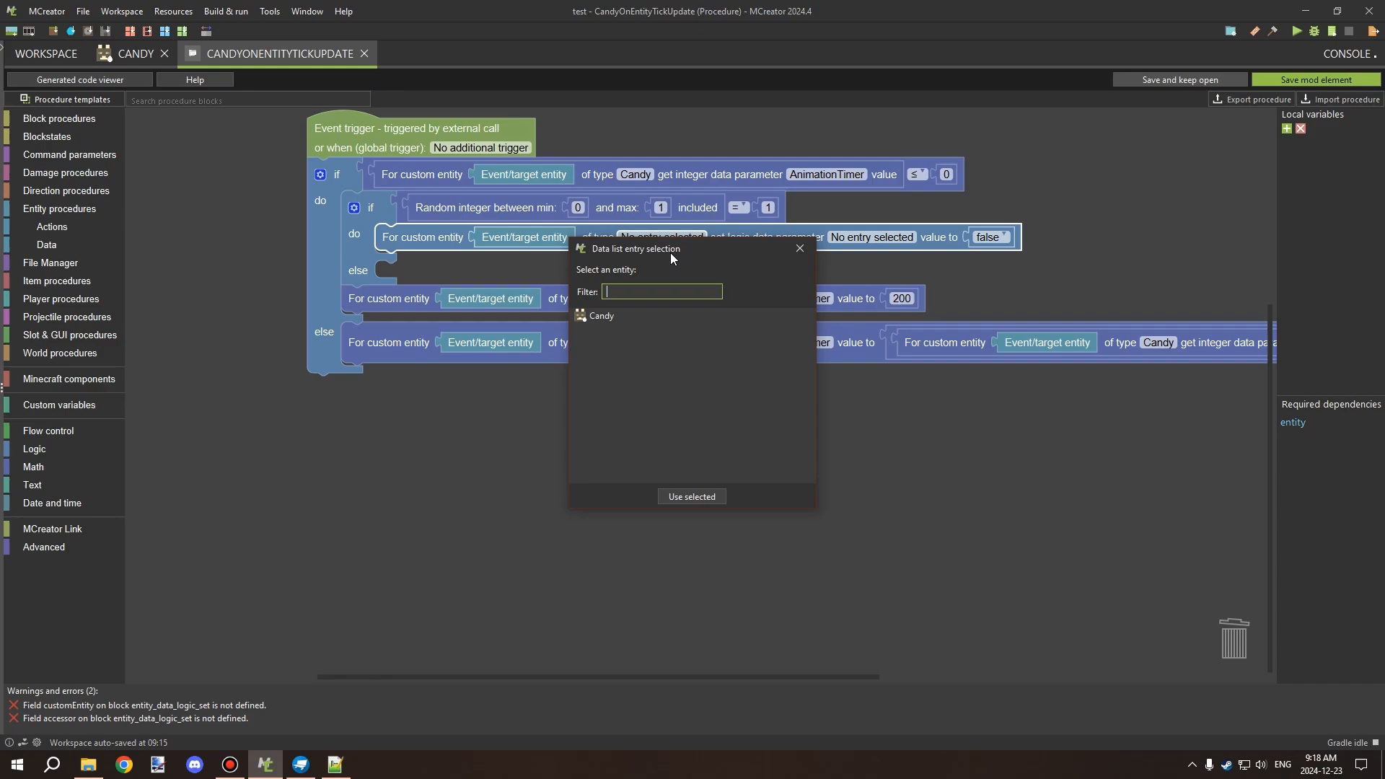
click(599, 315)
double_click(631, 314)
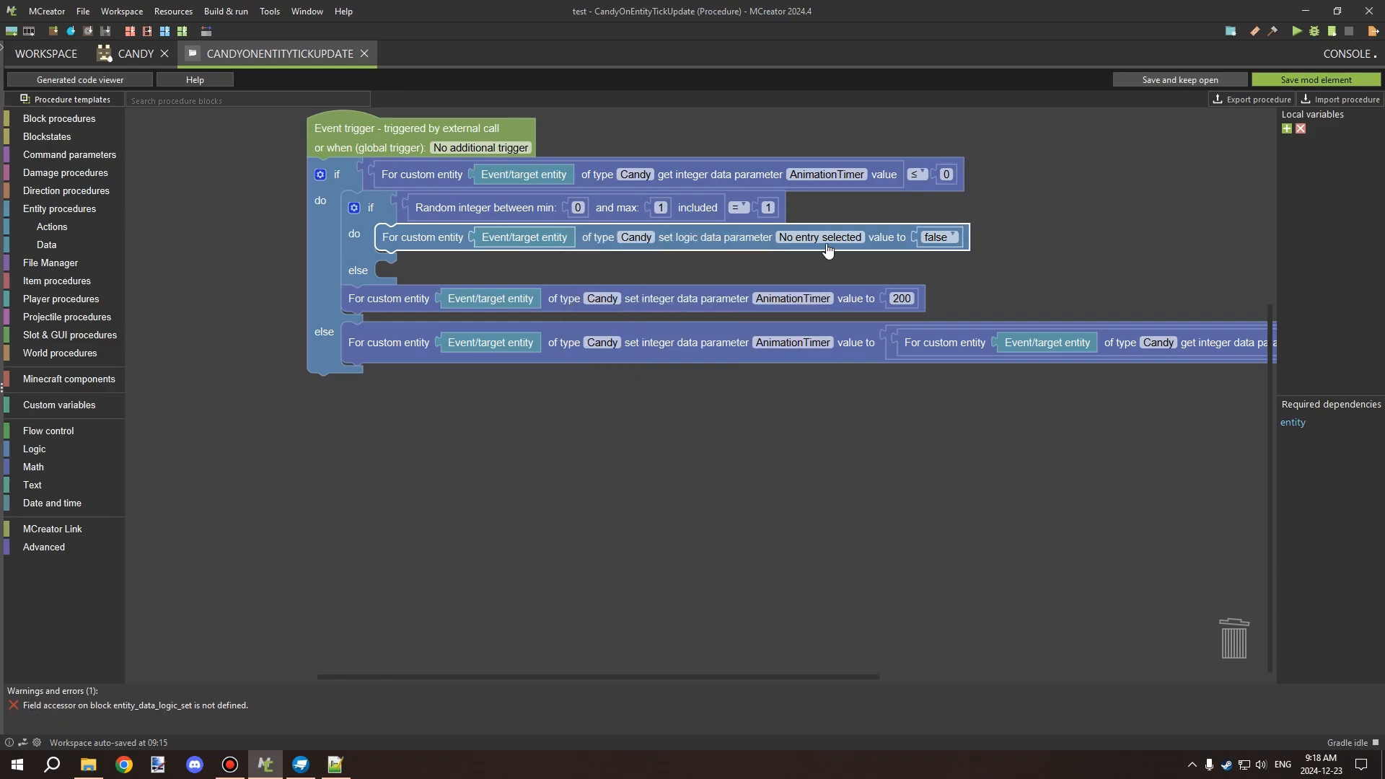
Step: Choose AnimRotate as the logic block's data parameter and set its value to true
click(819, 238)
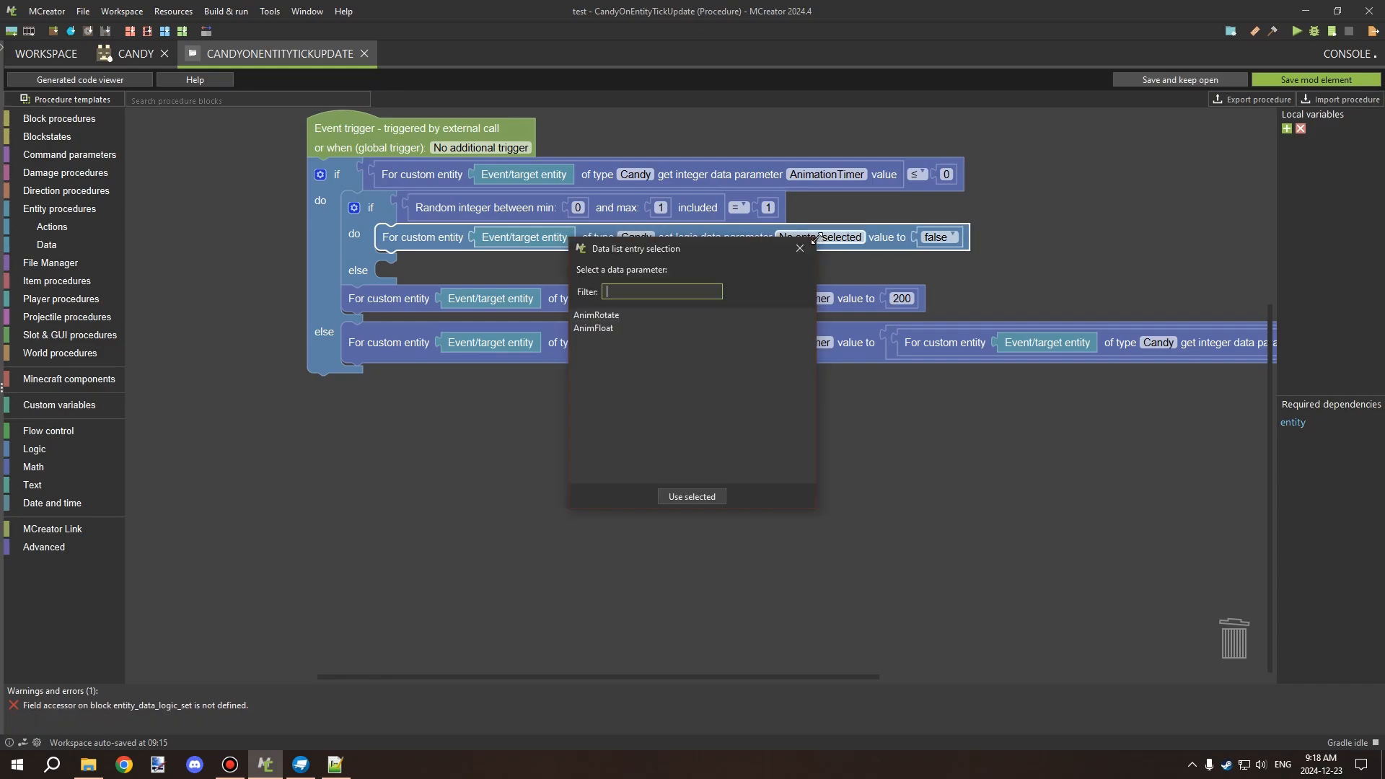
double_click(609, 315)
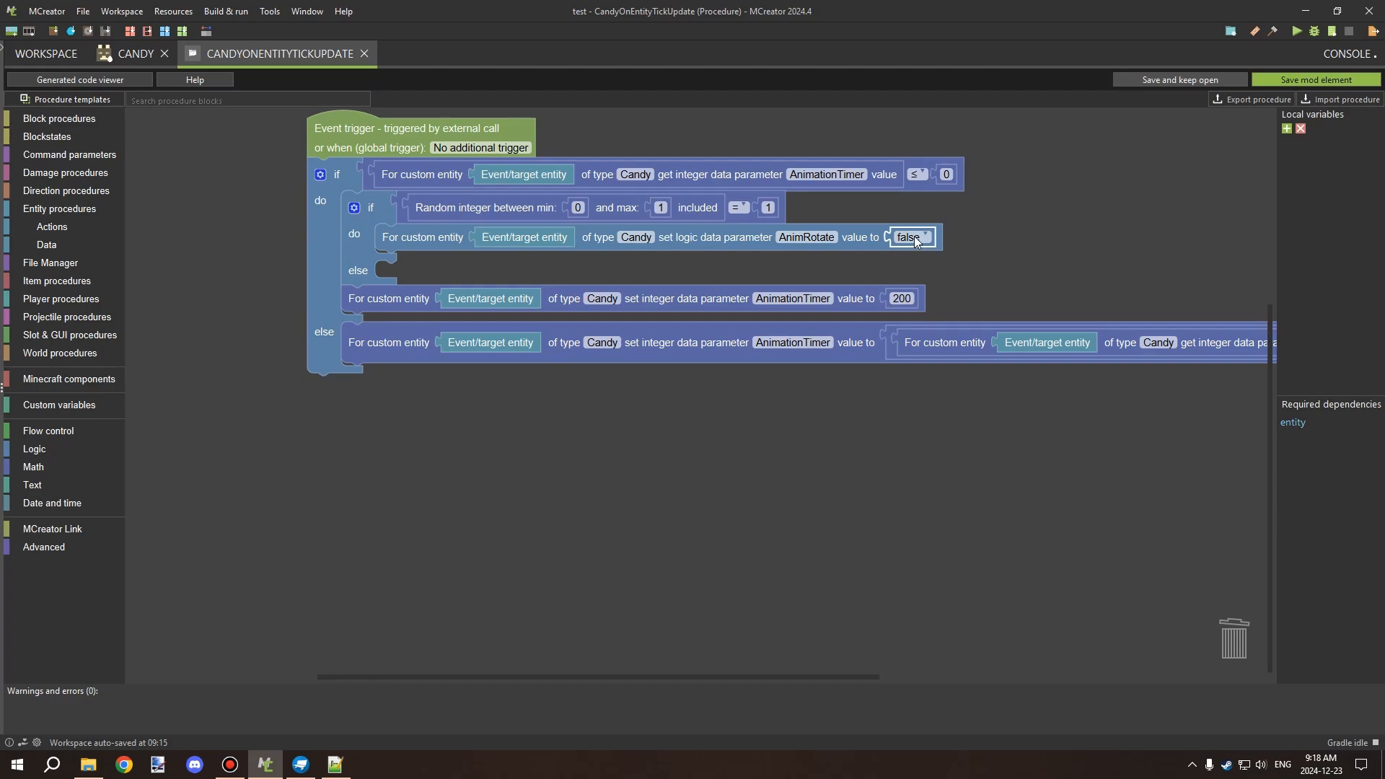
click(914, 240)
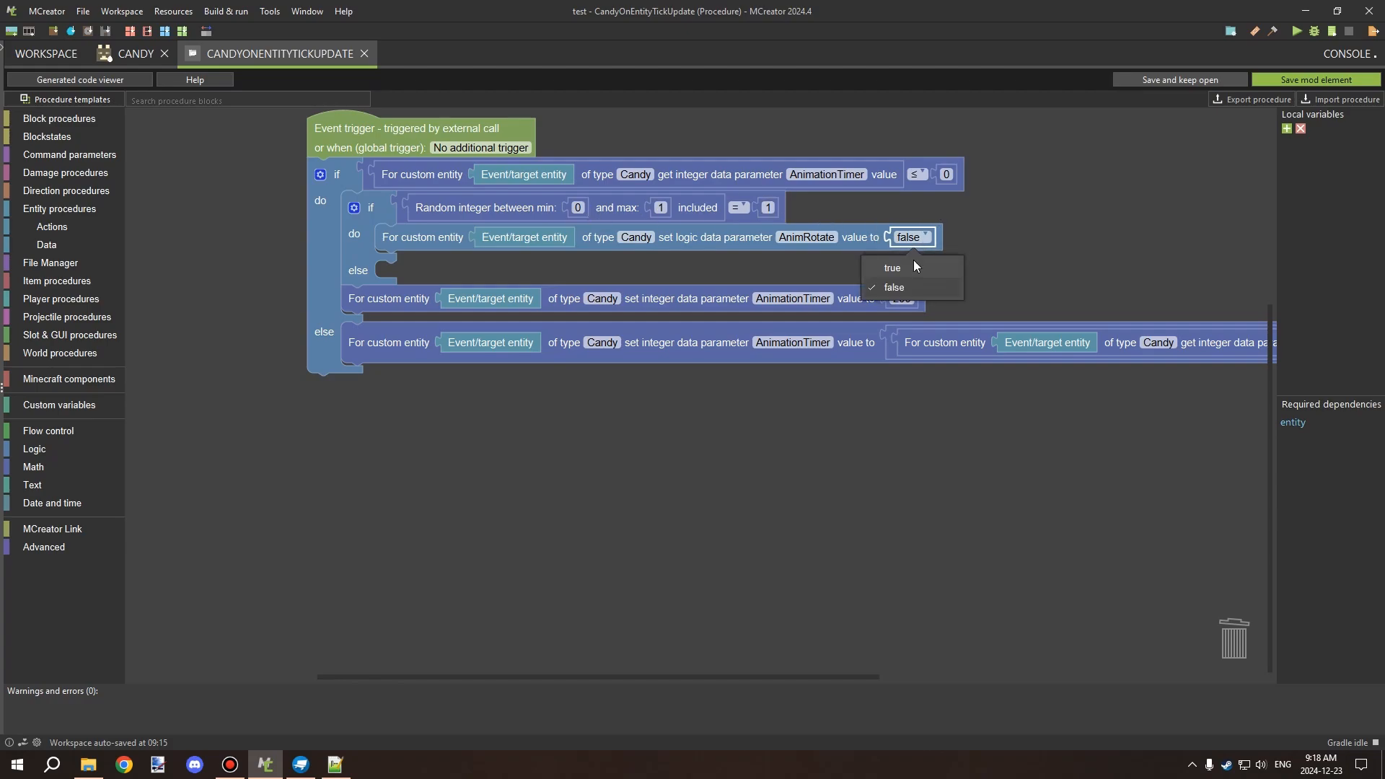
click(901, 267)
Step: Duplicate the AnimRotate set block into the nested else branch and set the copy's value to false
right_click(701, 245)
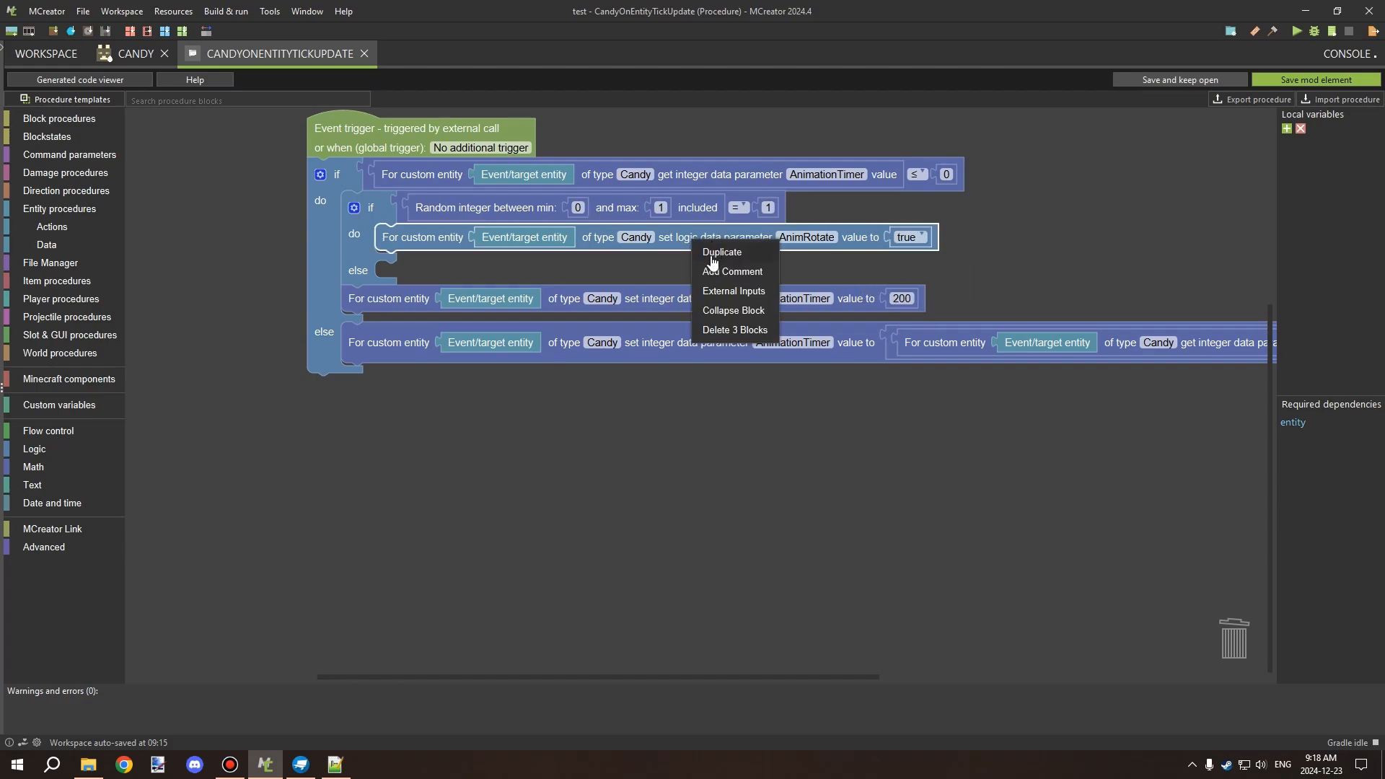
click(711, 257)
drag(721, 298, 701, 311)
click(909, 294)
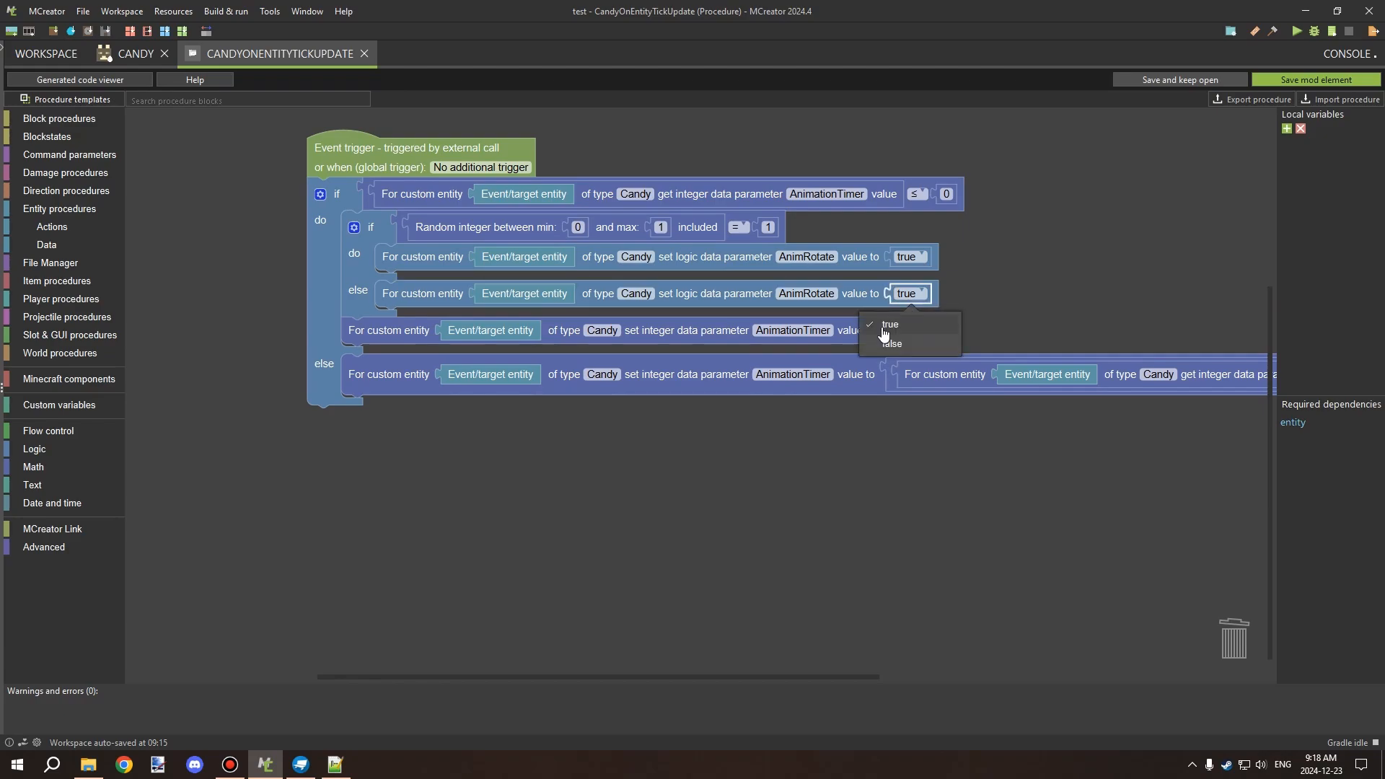
click(902, 339)
Step: Duplicate the whole nested if/else block and attach the copy directly beneath the original
right_click(375, 232)
click(407, 245)
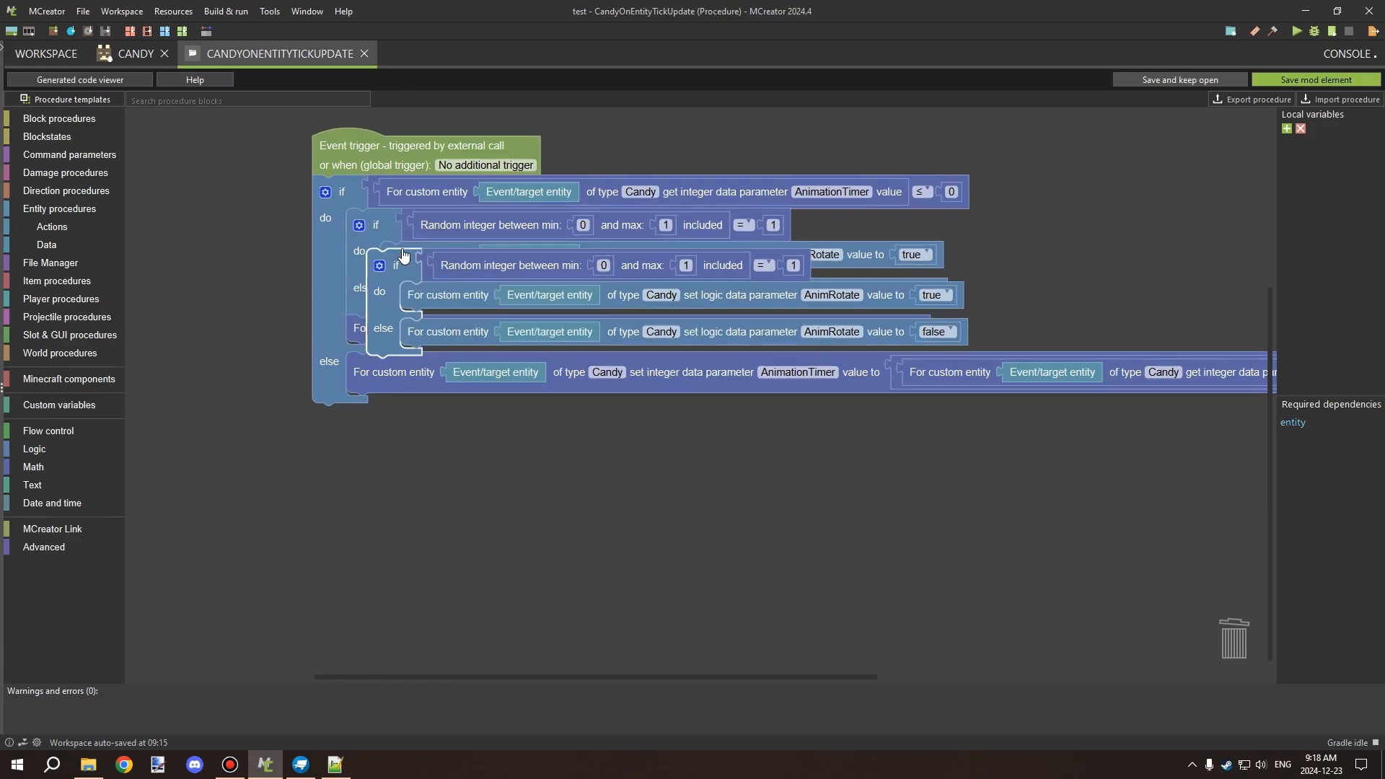
drag(383, 249, 365, 329)
Step: Change the data parameter to AnimFloat in both the do and else branches of the copied if block
scroll(976, 328, down, 3)
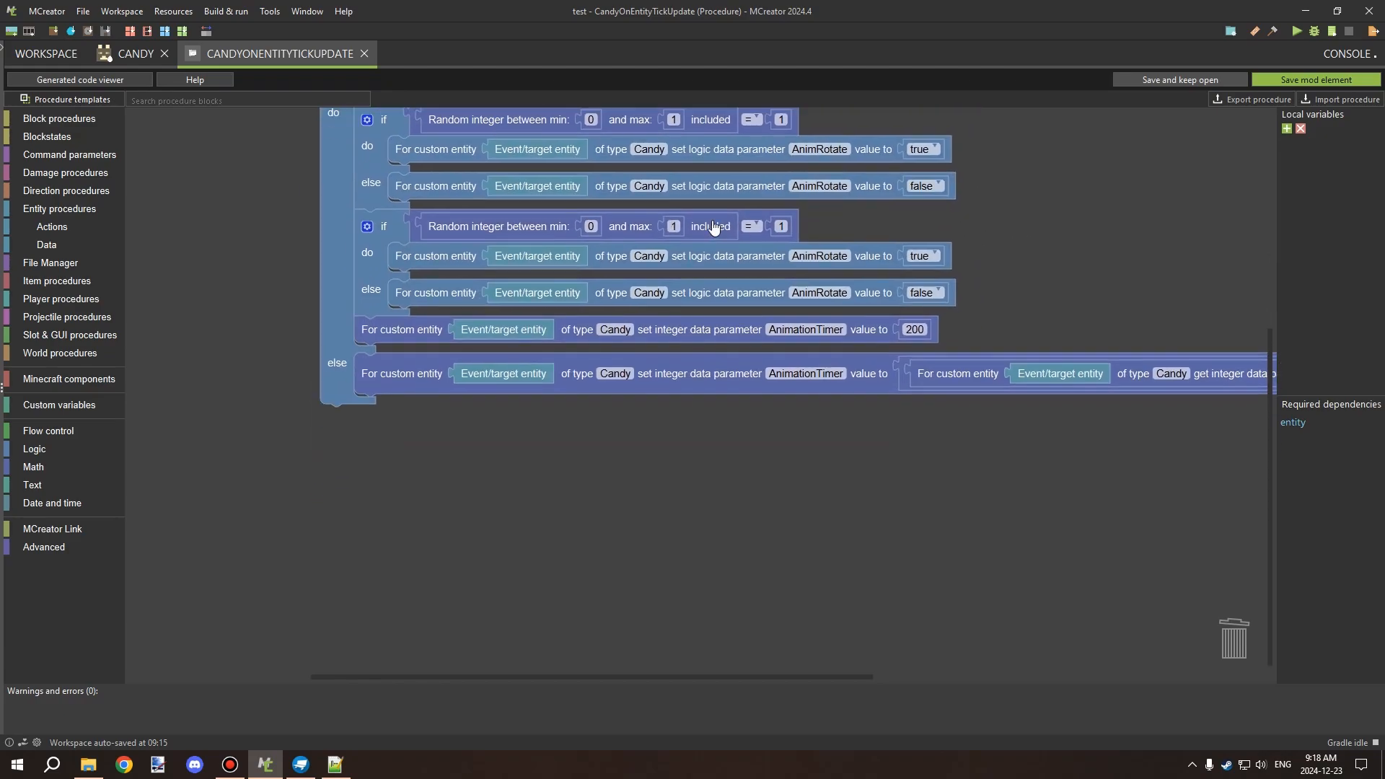
click(661, 257)
click(824, 258)
click(600, 327)
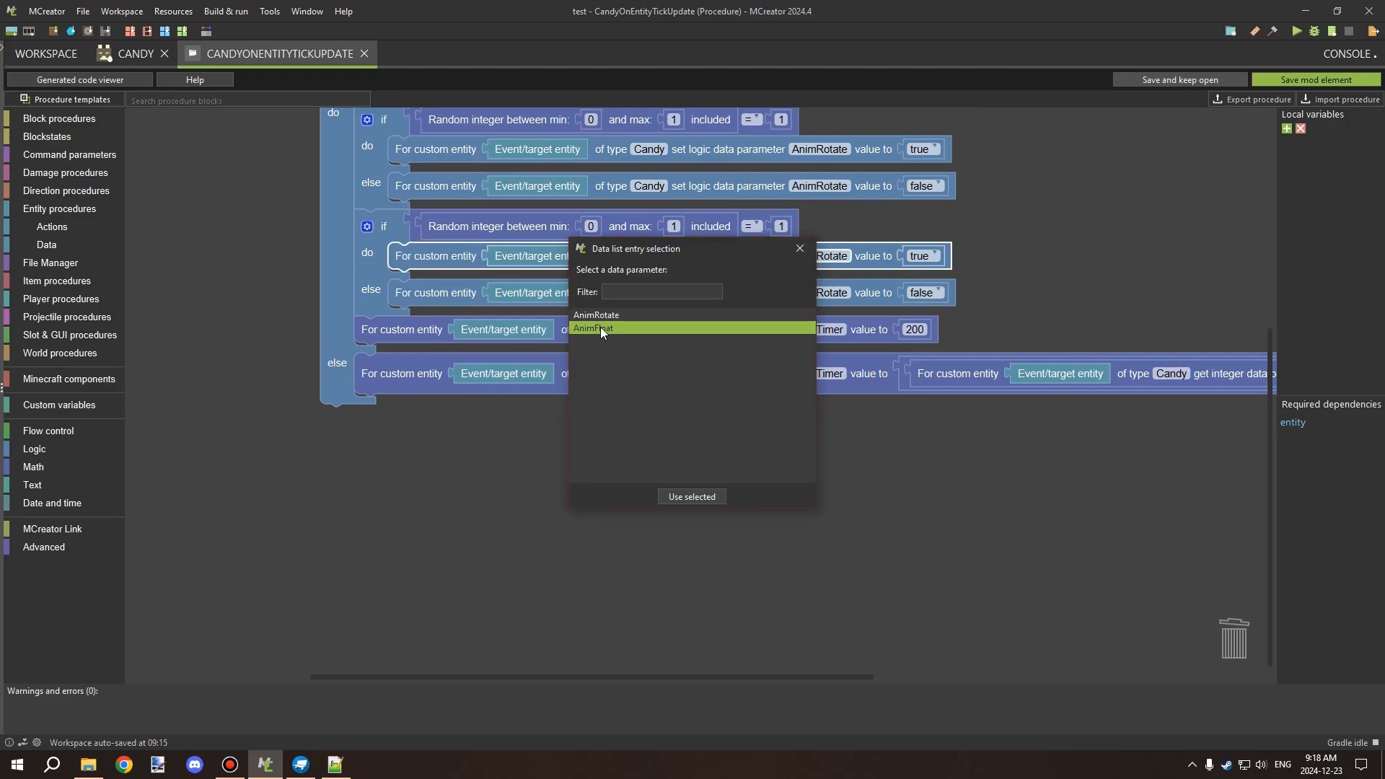
double_click(601, 327)
click(819, 292)
click(813, 294)
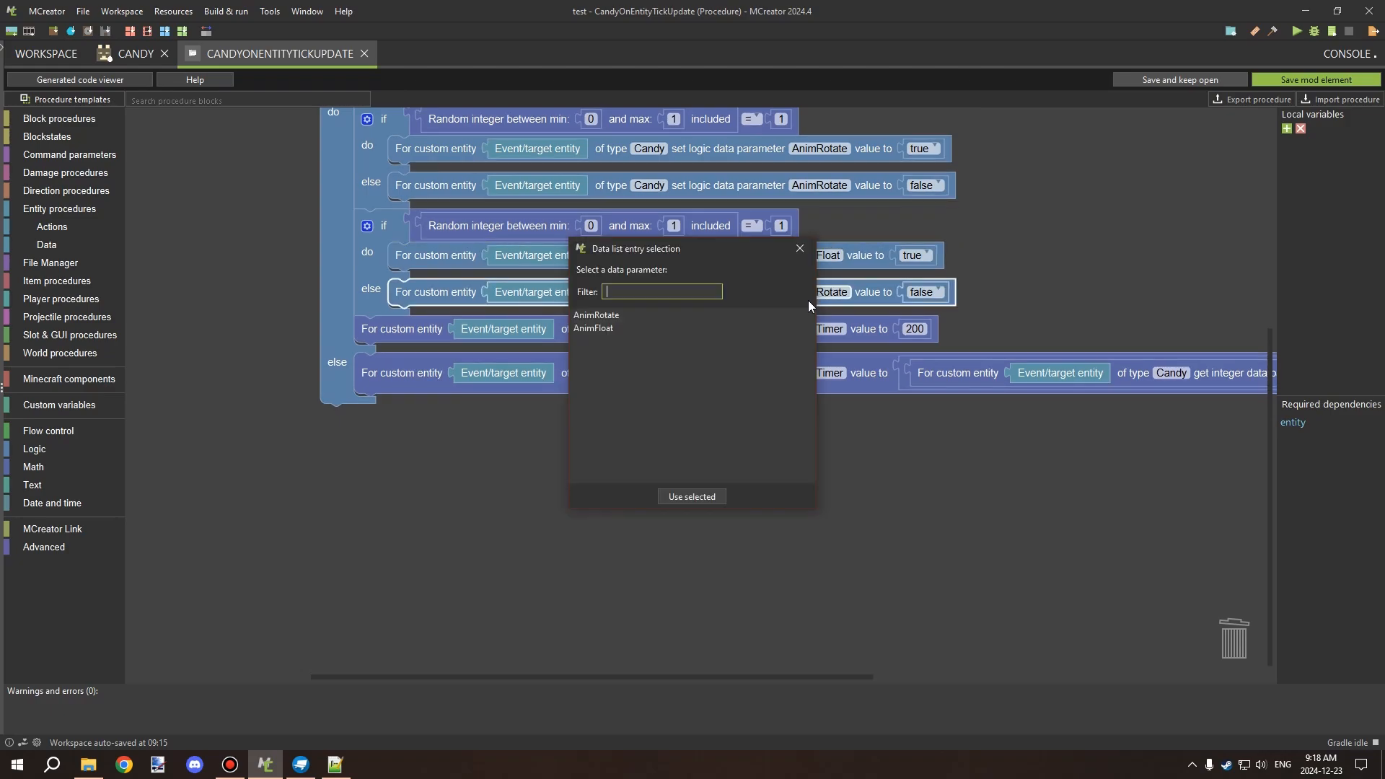
double_click(592, 329)
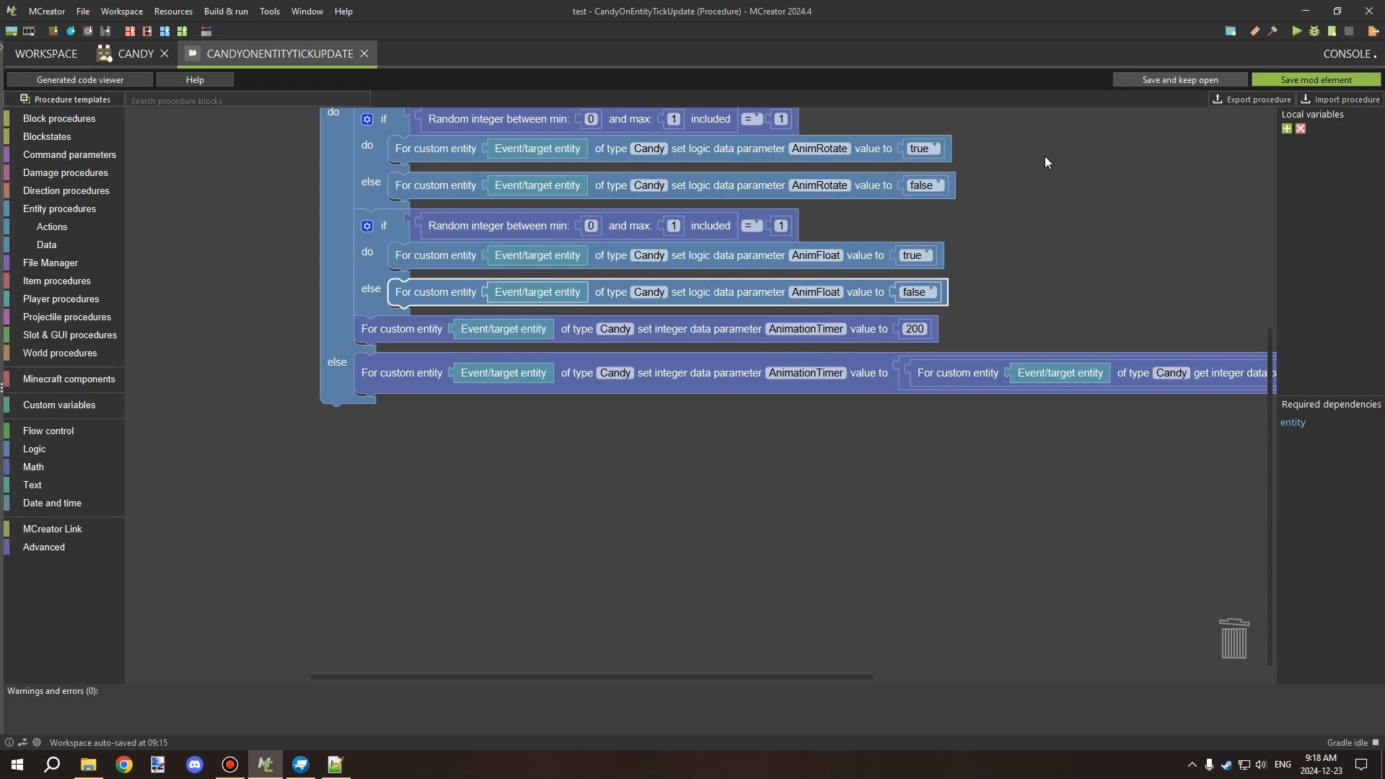
Step: Review the tick procedure's timer check, random AnimRotate and AnimFloat branches, timer reset and countdown
scroll(845, 223, down, 5)
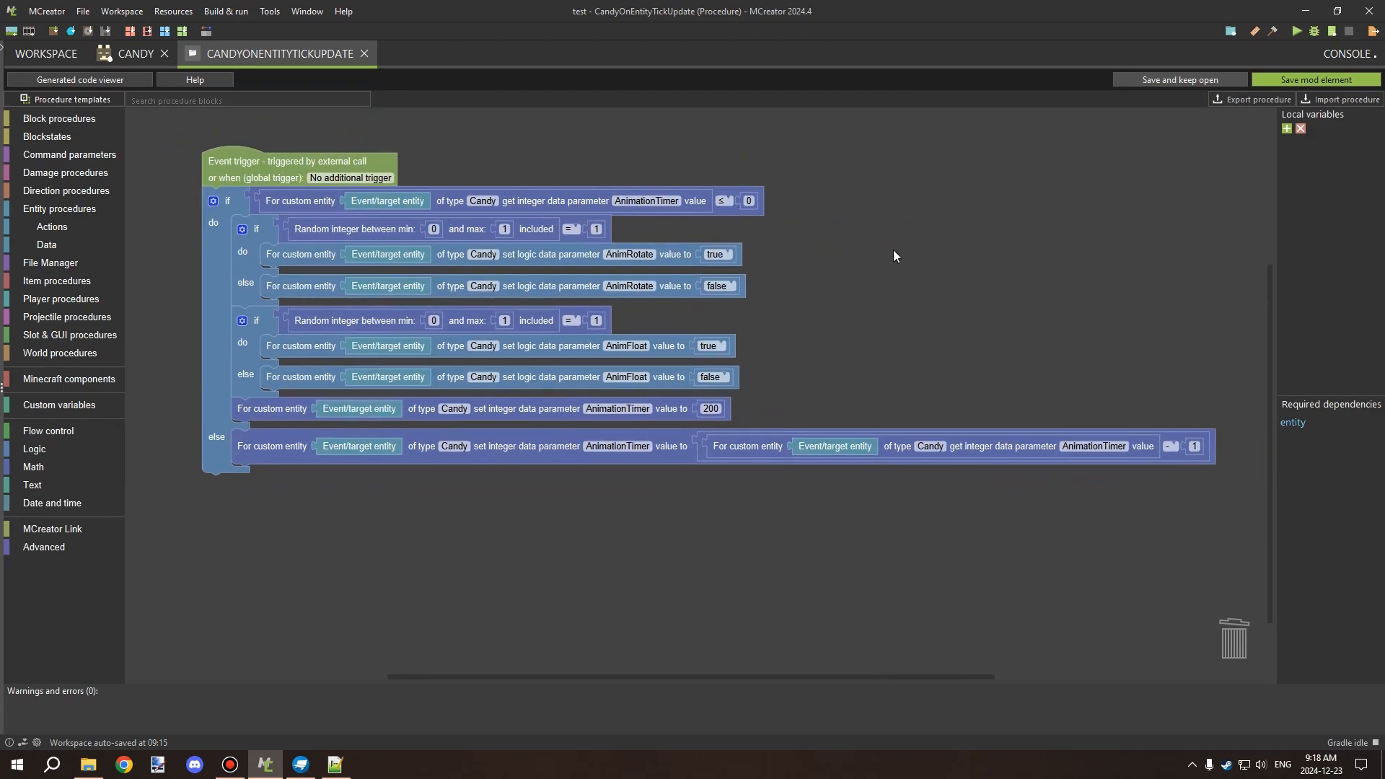
drag(887, 249, 885, 229)
drag(805, 205, 840, 160)
mouse_move(853, 223)
mouse_down()
mouse_move(834, 228)
mouse_move(838, 205)
mouse_move(848, 238)
mouse_up()
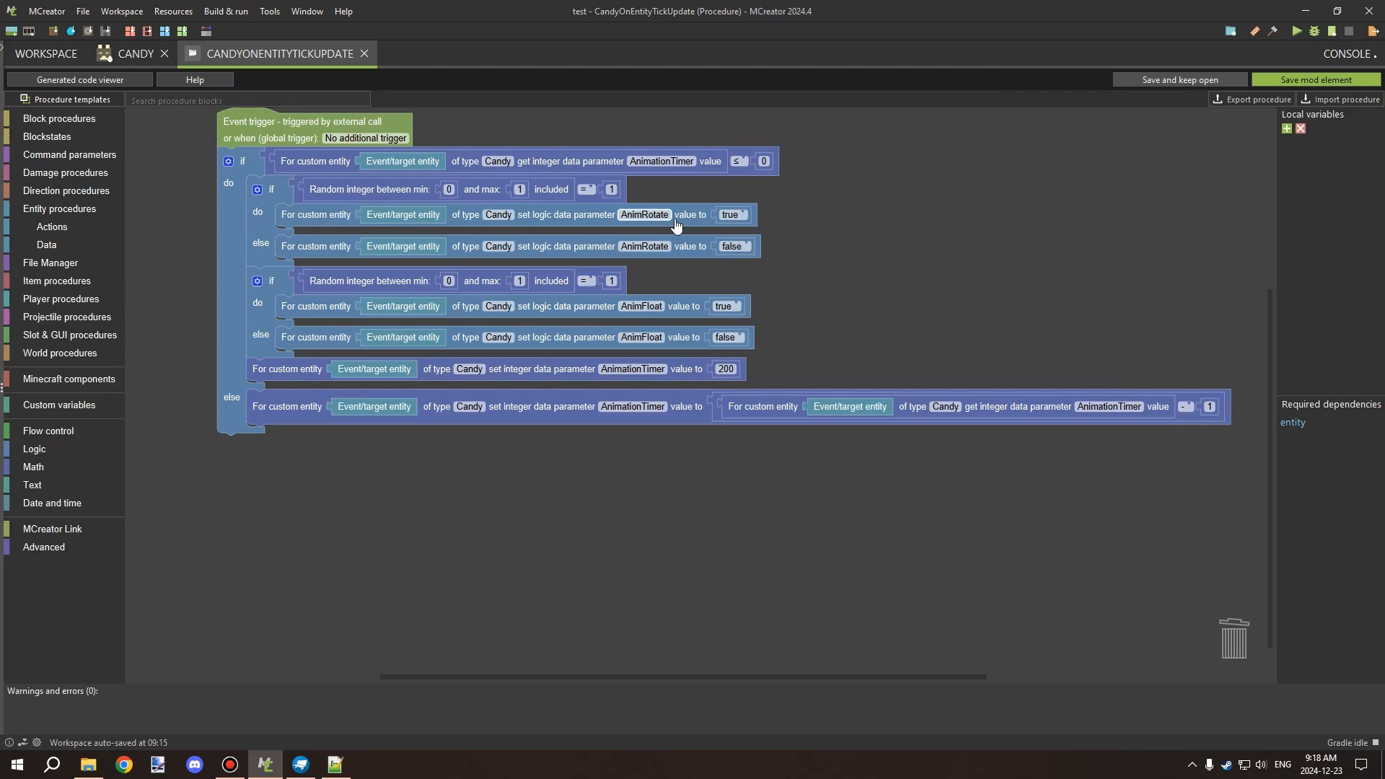
mouse_move(823, 220)
mouse_down()
mouse_move(867, 203)
mouse_move(844, 206)
mouse_up()
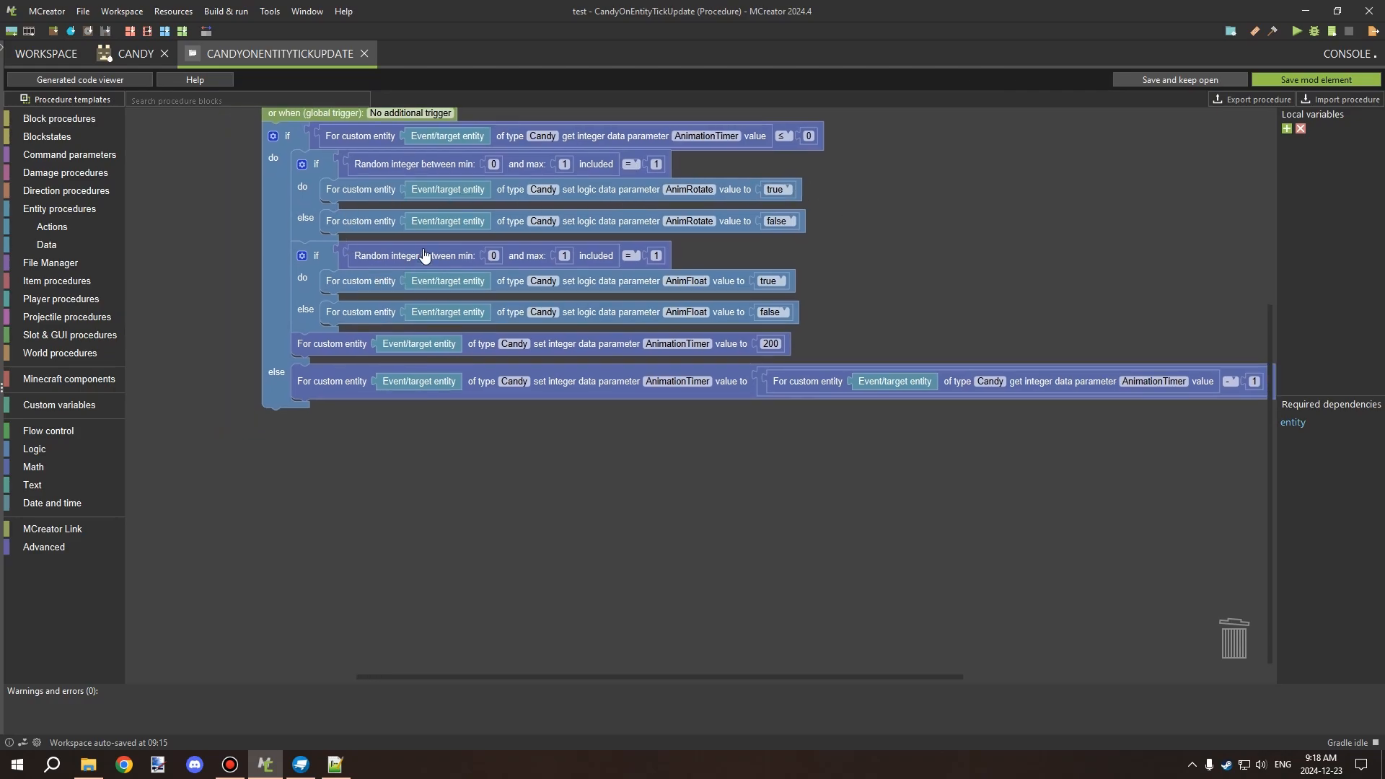
click(315, 256)
click(306, 196)
drag(801, 173, 807, 218)
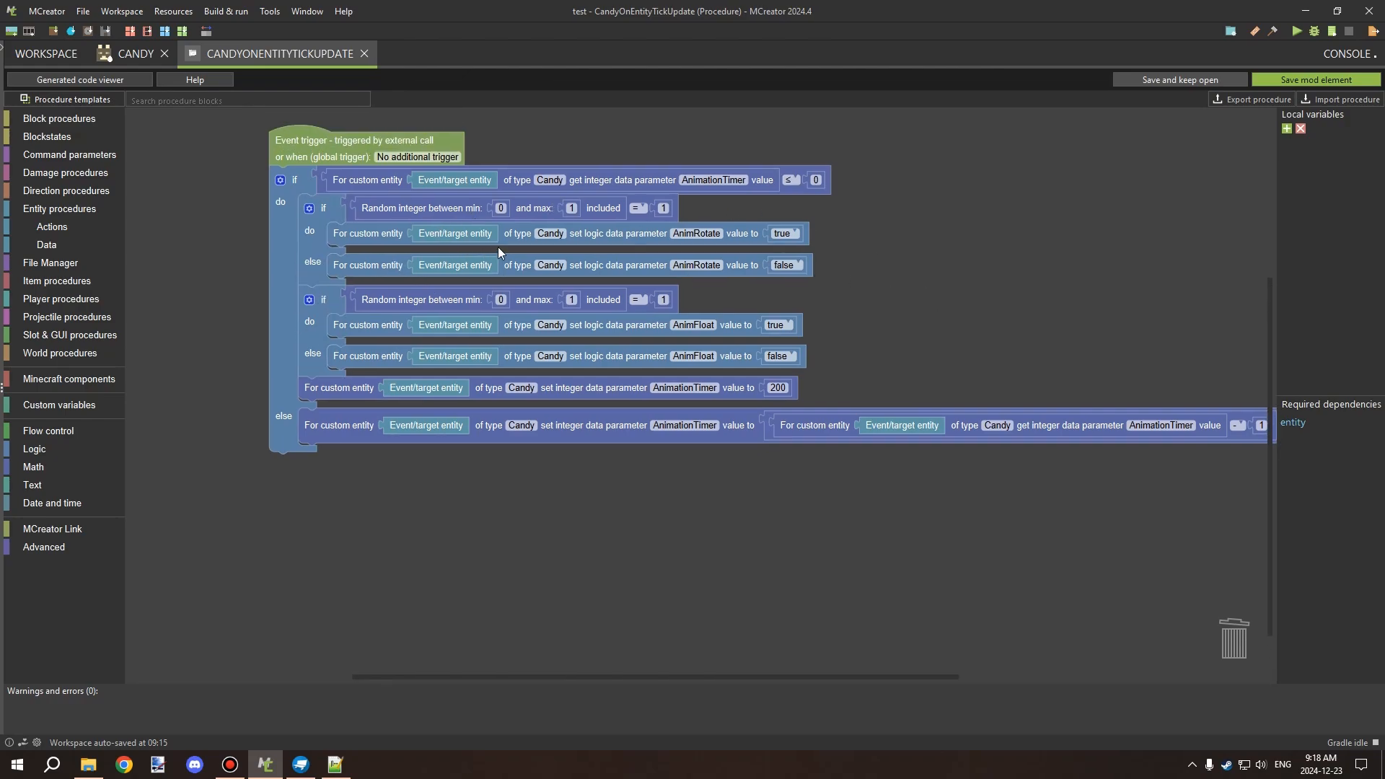
drag(842, 307, 852, 289)
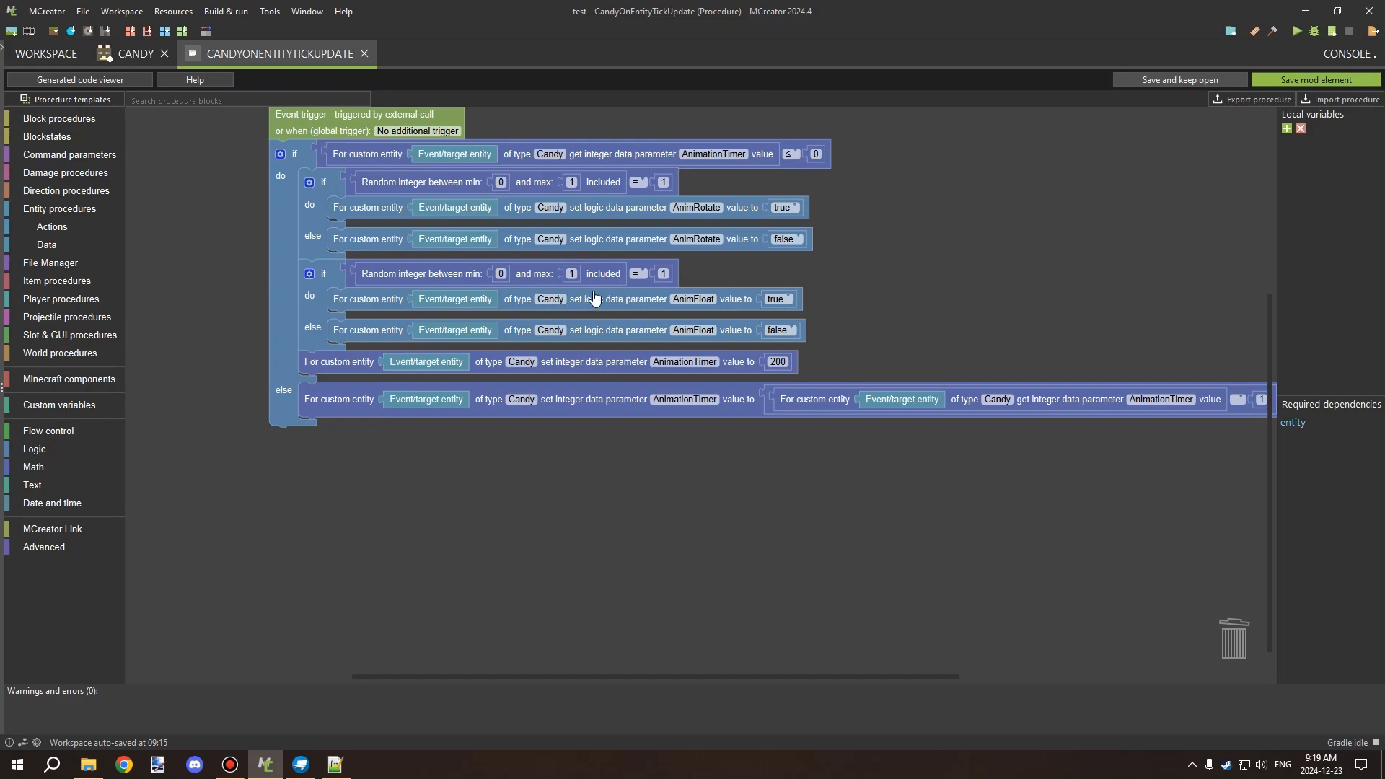
drag(710, 262, 709, 271)
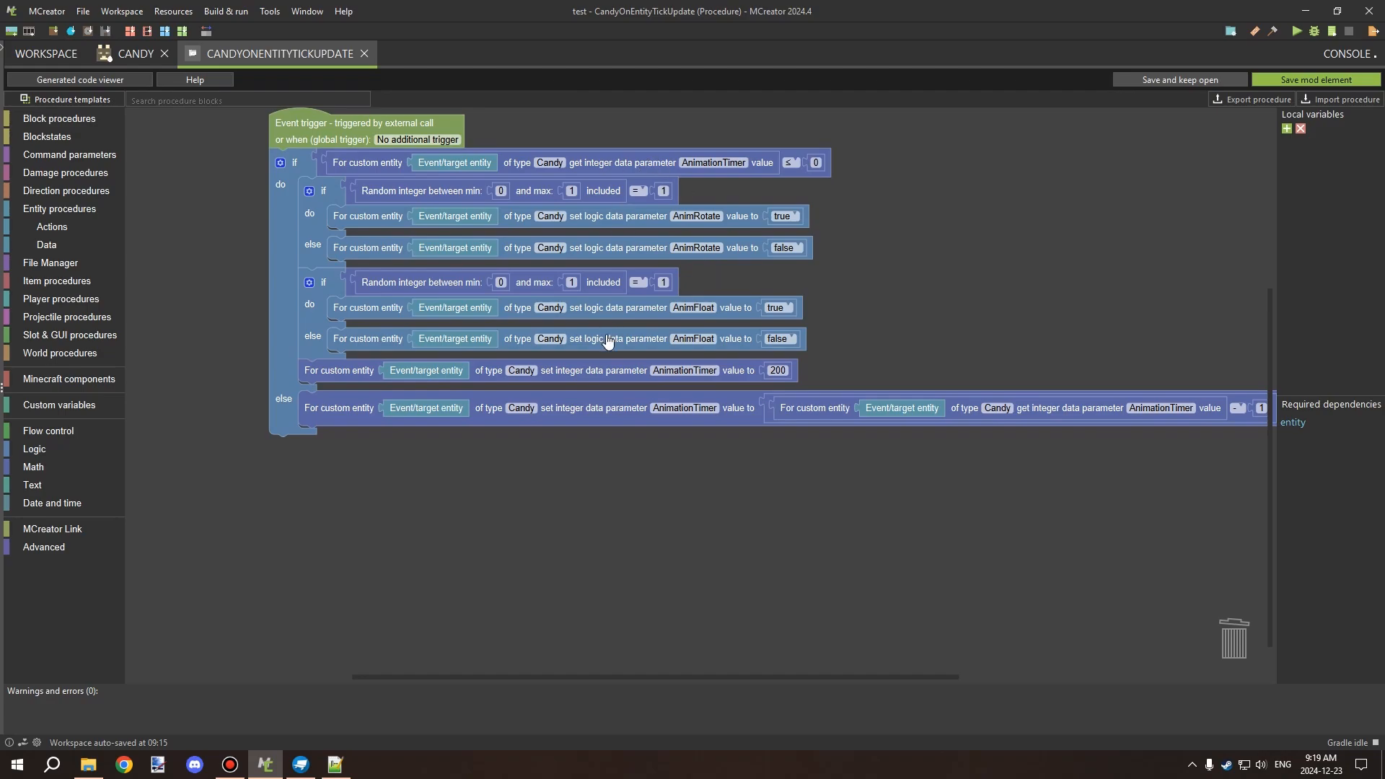
drag(786, 283, 727, 225)
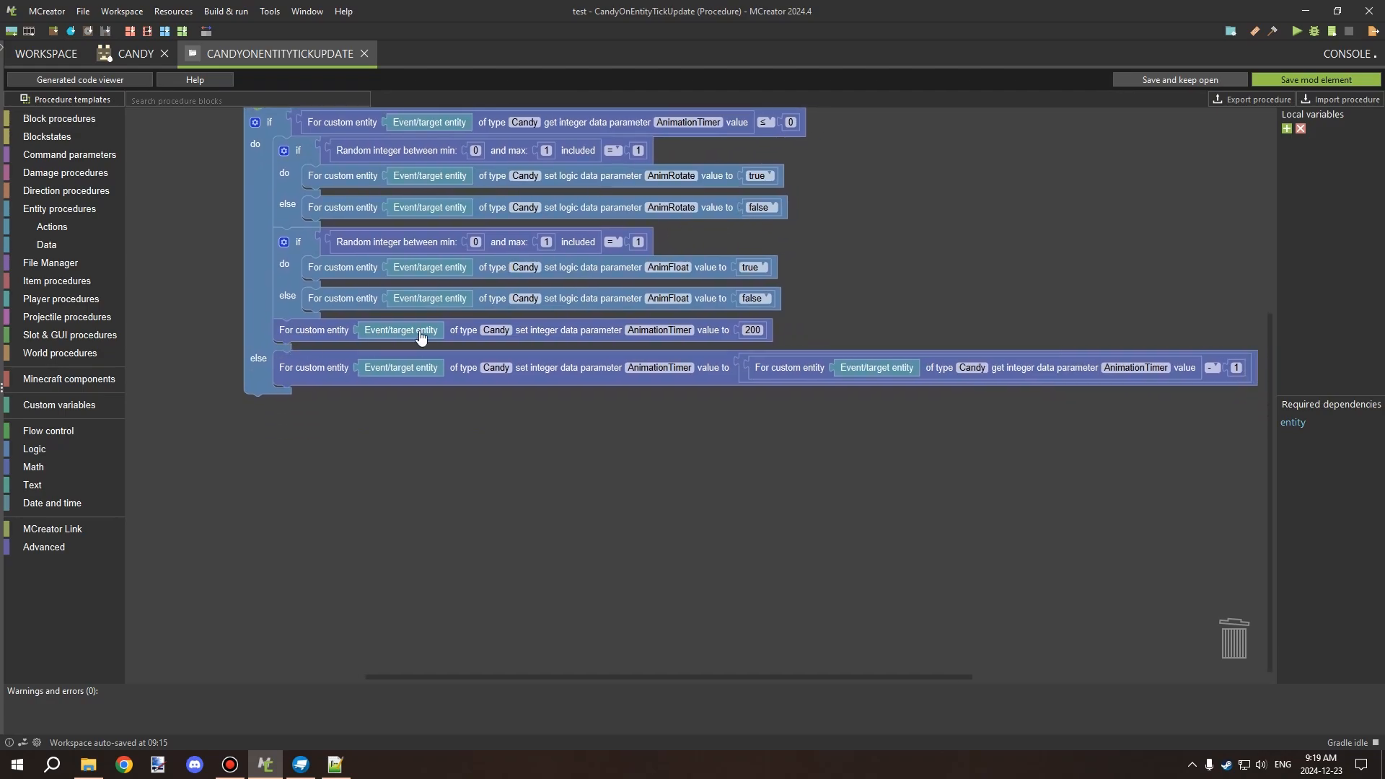
Step: Check the completed timer and random animation branches once more, and save the entity tick update procedure
mouse_move(780, 327)
mouse_down()
mouse_move(837, 349)
mouse_move(805, 319)
mouse_up()
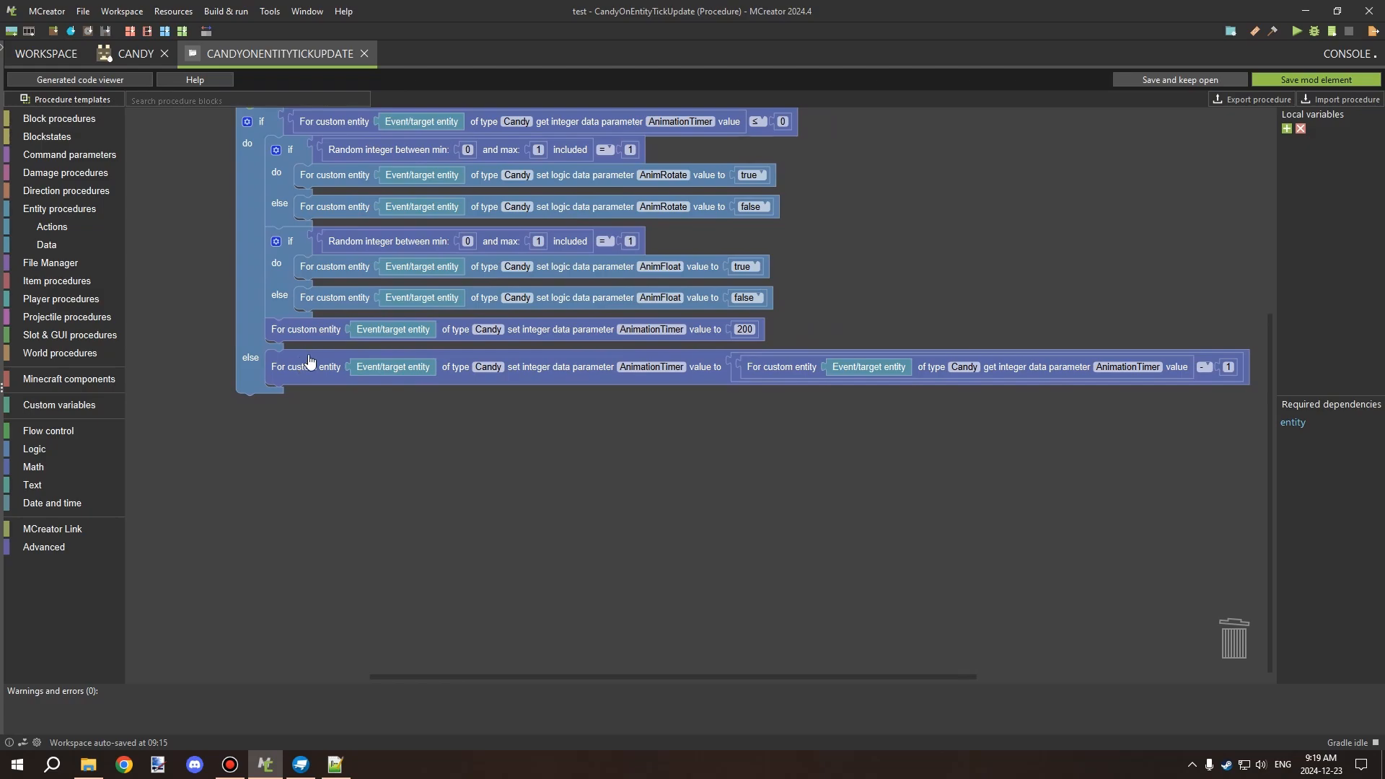
drag(1001, 207, 885, 208)
drag(724, 140, 801, 281)
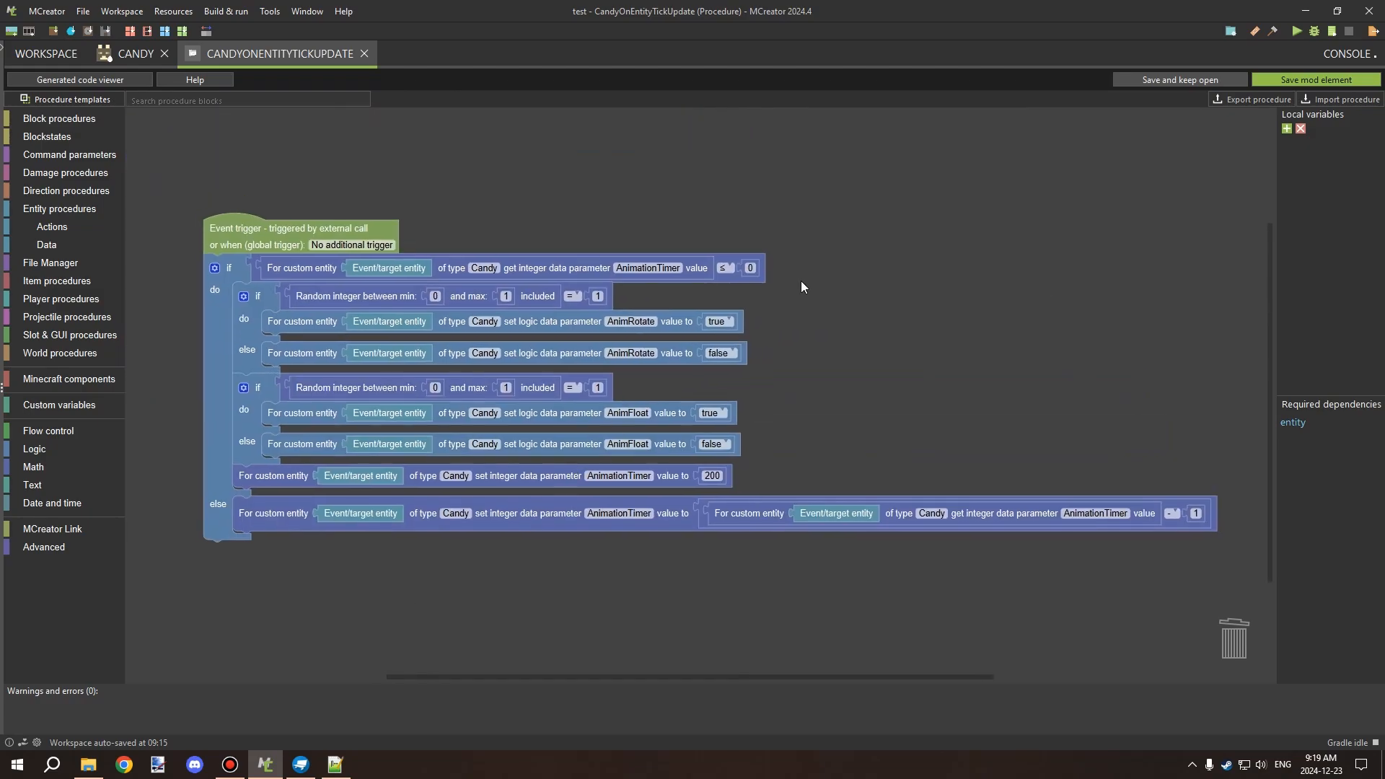
scroll(742, 430, down, 2)
scroll(738, 371, down, 3)
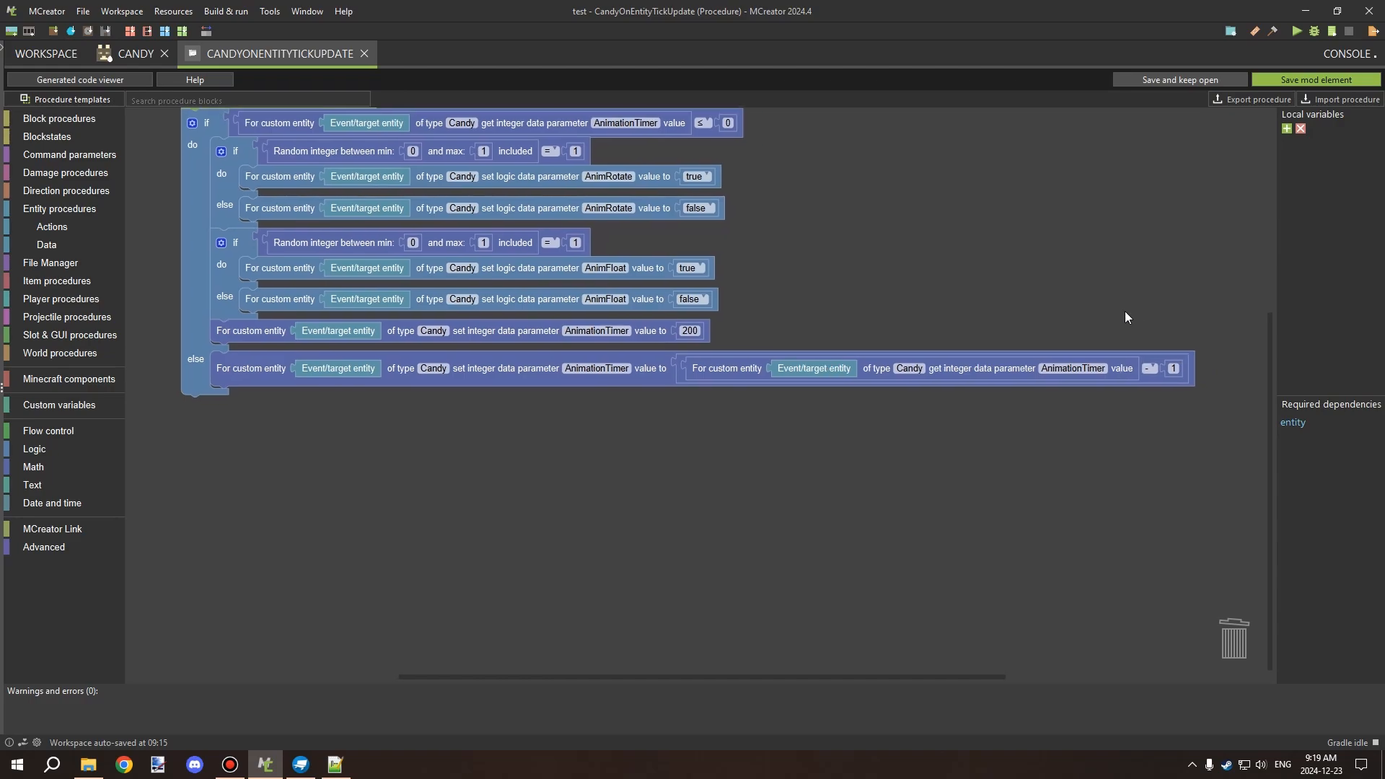
scroll(946, 309, up, 2)
mouse_move(947, 309)
mouse_down()
mouse_move(1001, 324)
mouse_move(955, 309)
mouse_up()
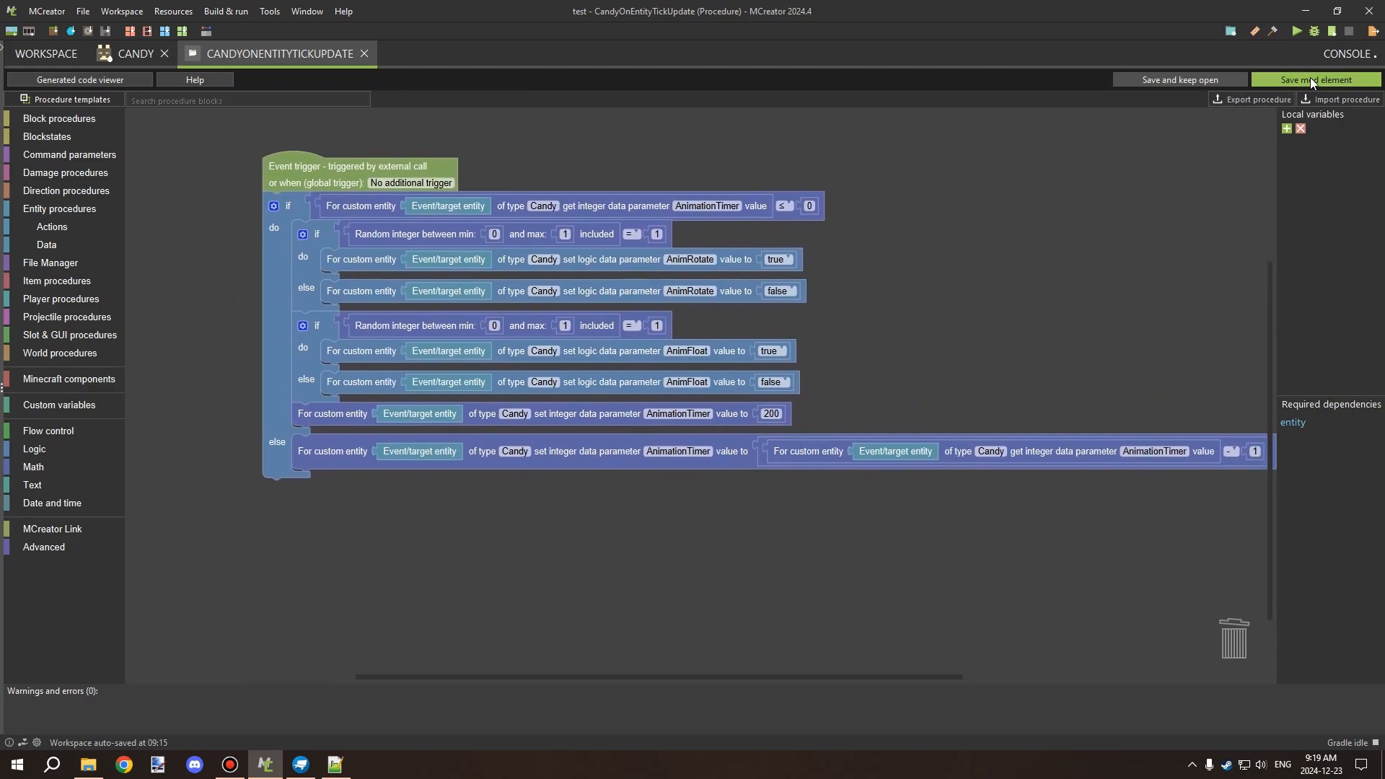
click(1310, 78)
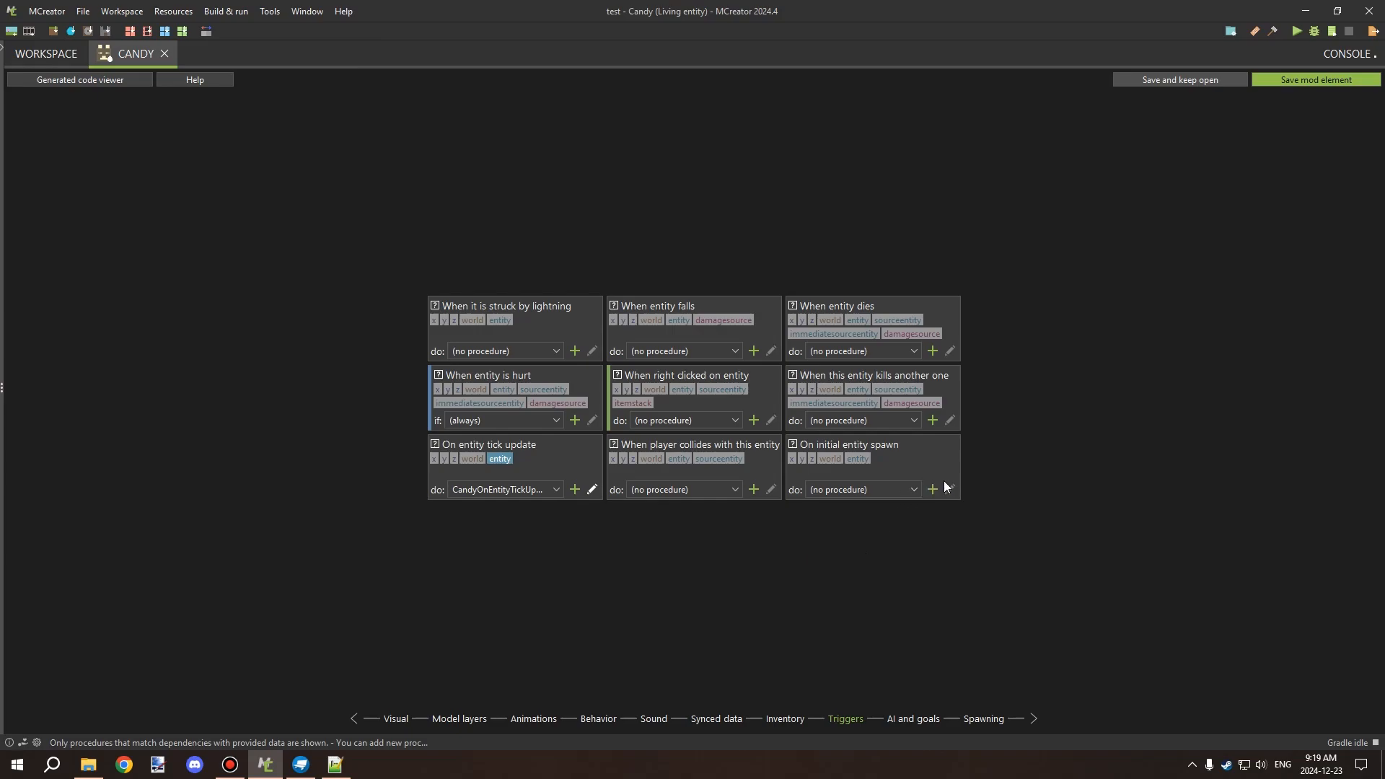
Step: Assign CandyOnInitialEntitySpawn to the initial entity spawn trigger and save the Candy living entity
click(876, 491)
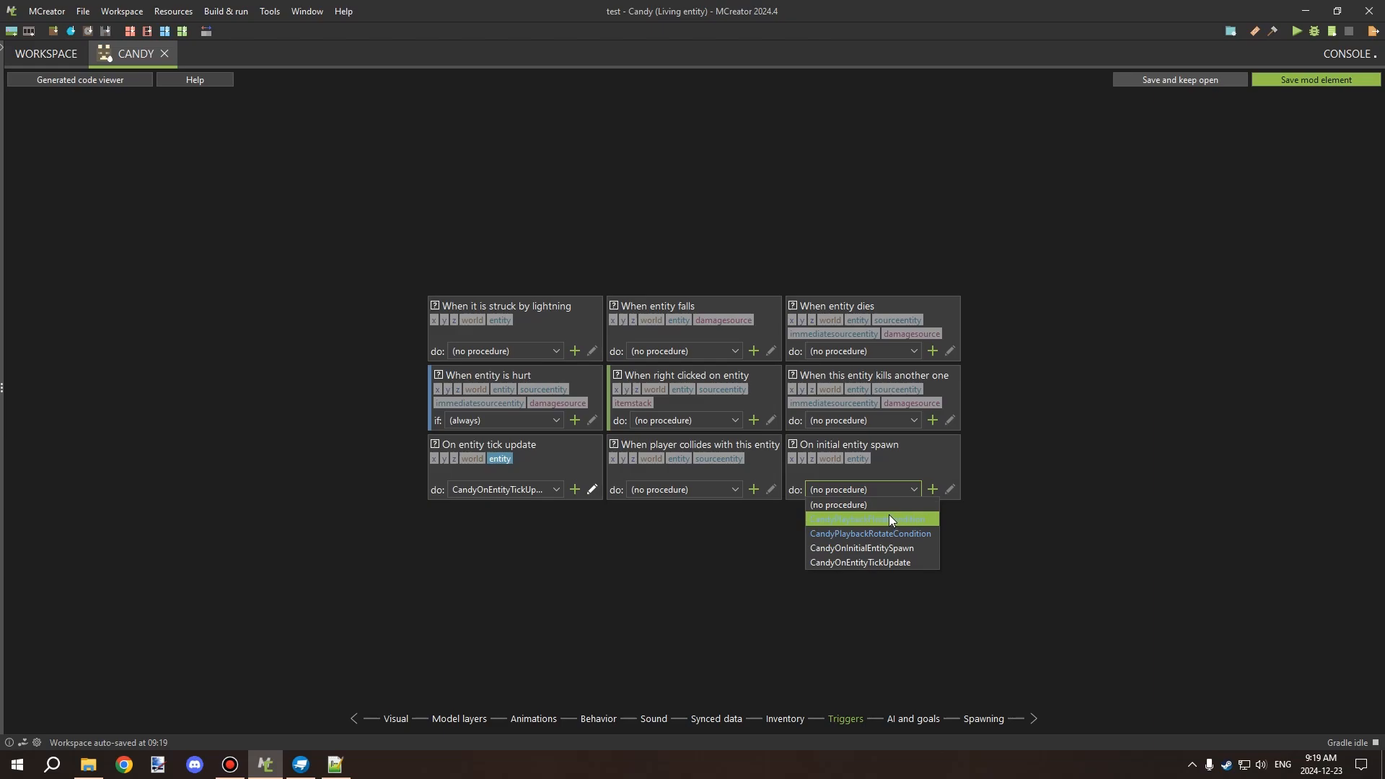
click(885, 544)
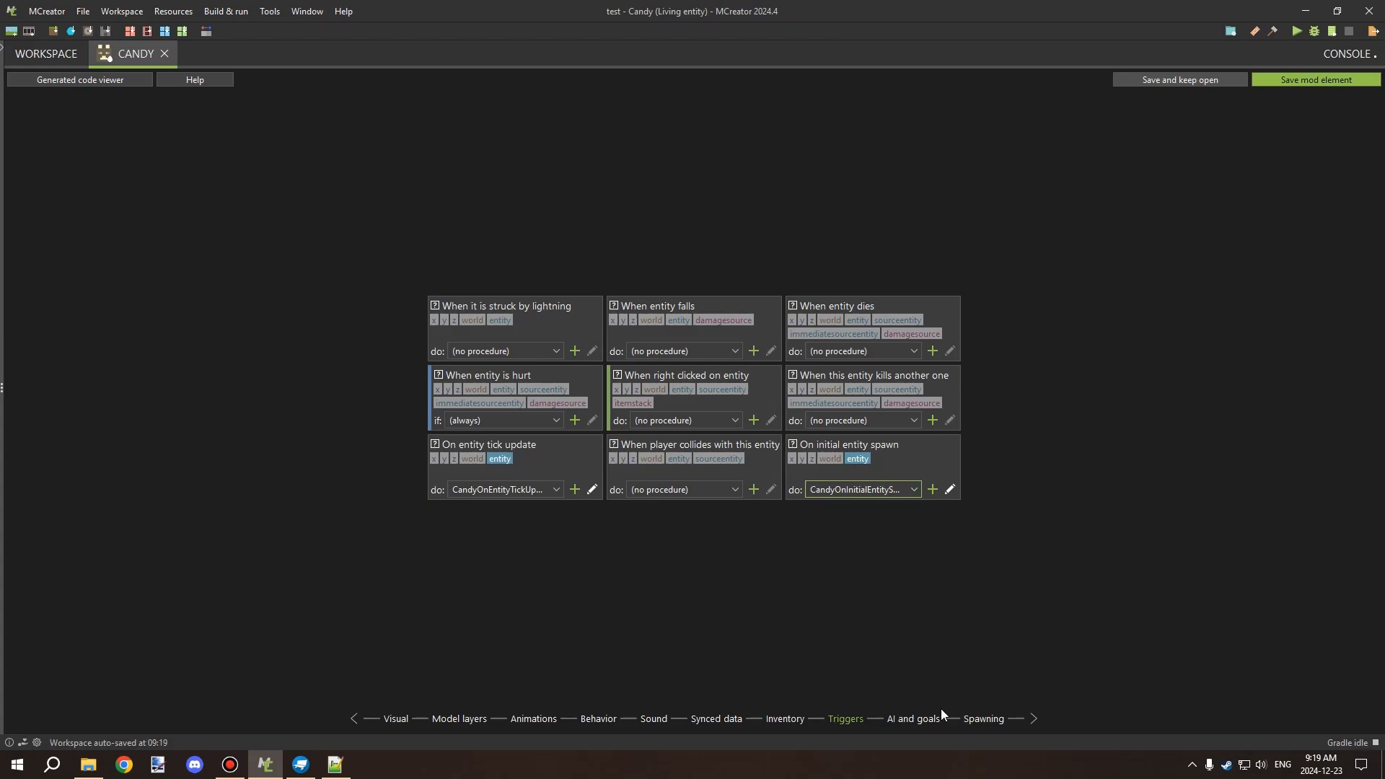
click(976, 717)
click(1335, 80)
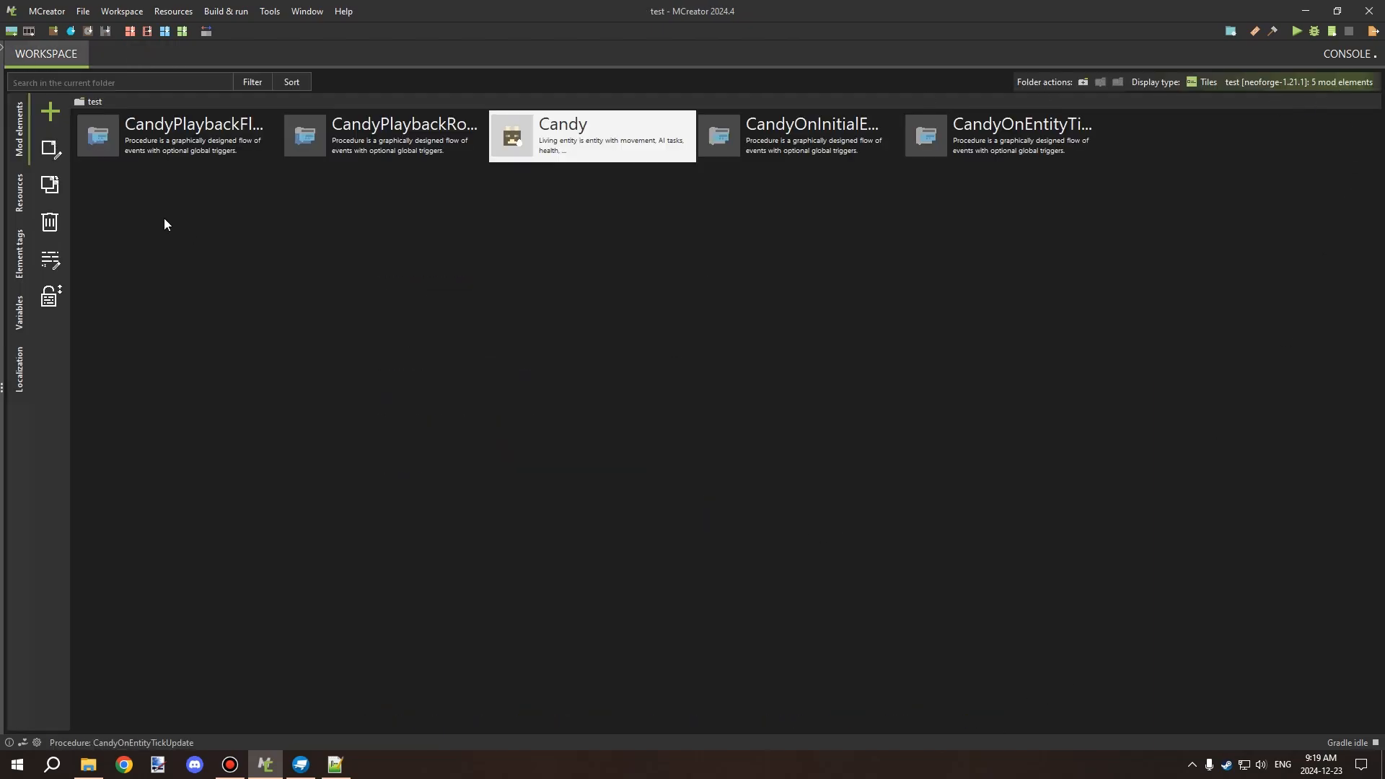
Step: Review the AnimRotate return block in the CandyPlaybackRotateCondition procedure and save the procedure
click(820, 130)
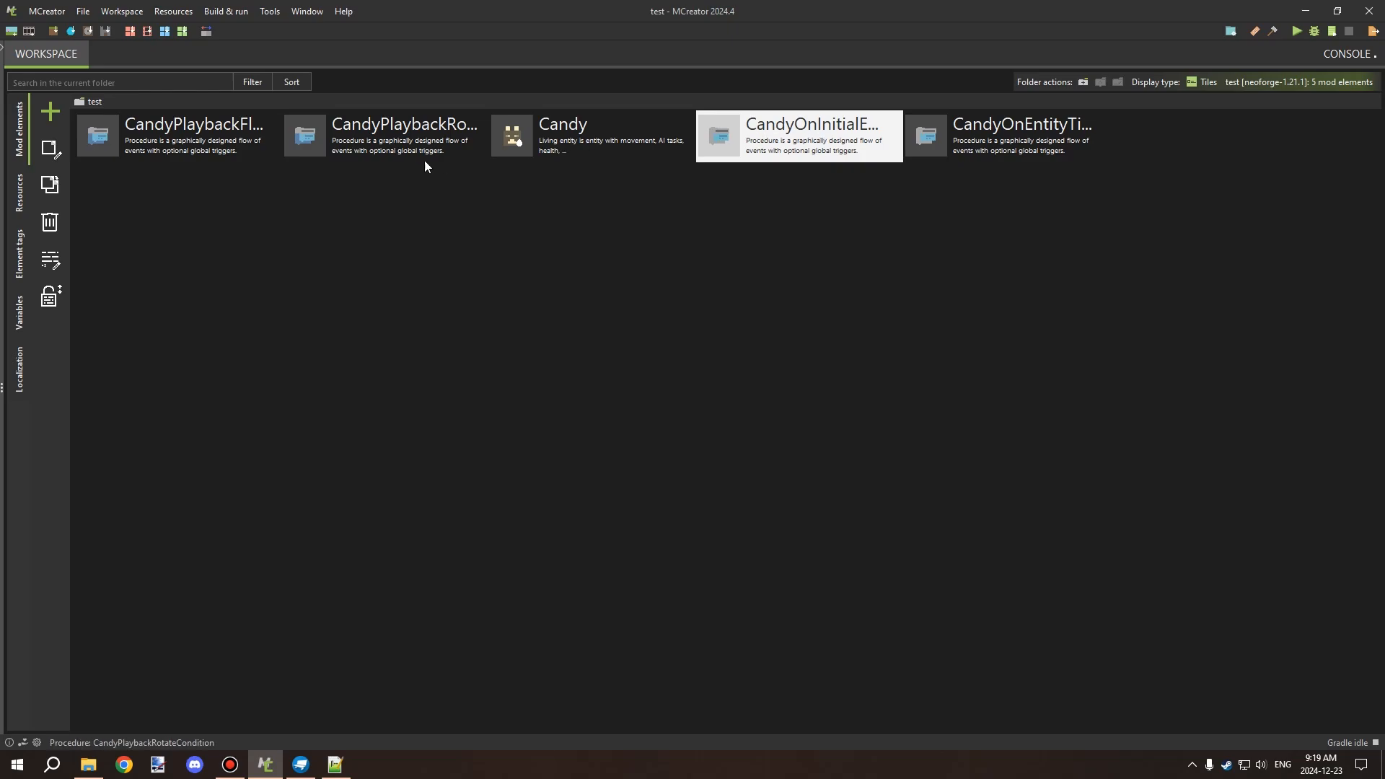
double_click(348, 135)
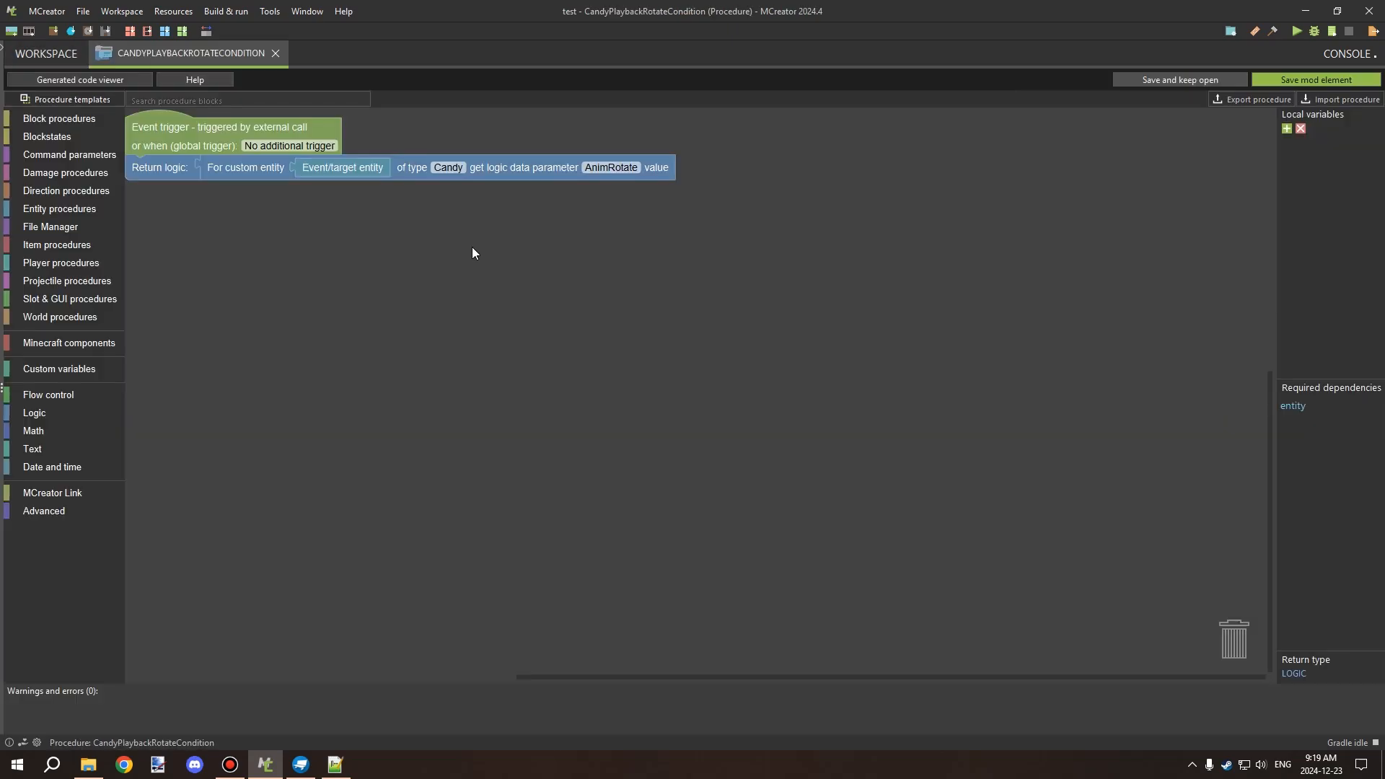
drag(472, 249, 712, 332)
drag(565, 192, 761, 236)
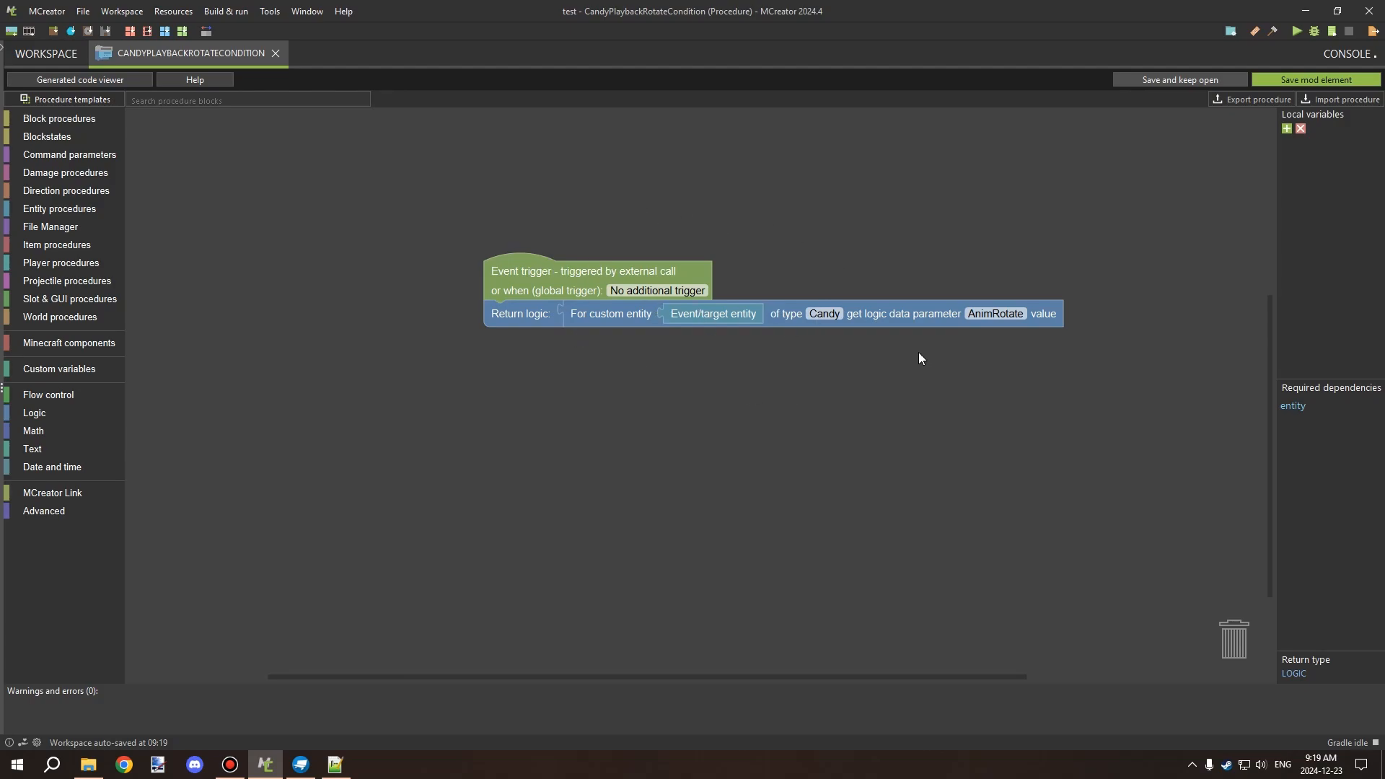
drag(725, 196, 801, 225)
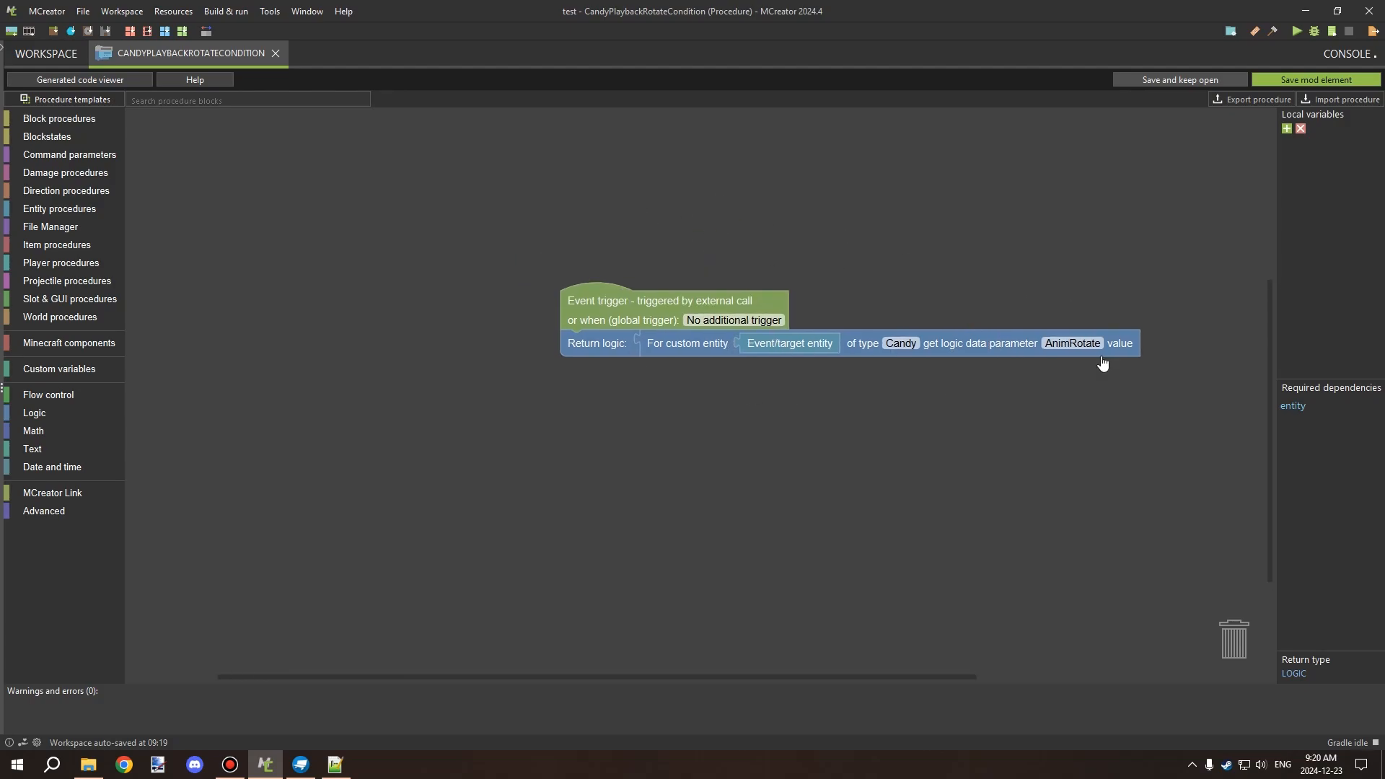
click(1317, 80)
Step: Fly across the Minecraft test world and descend to an open grassy clearing
double_click(161, 248)
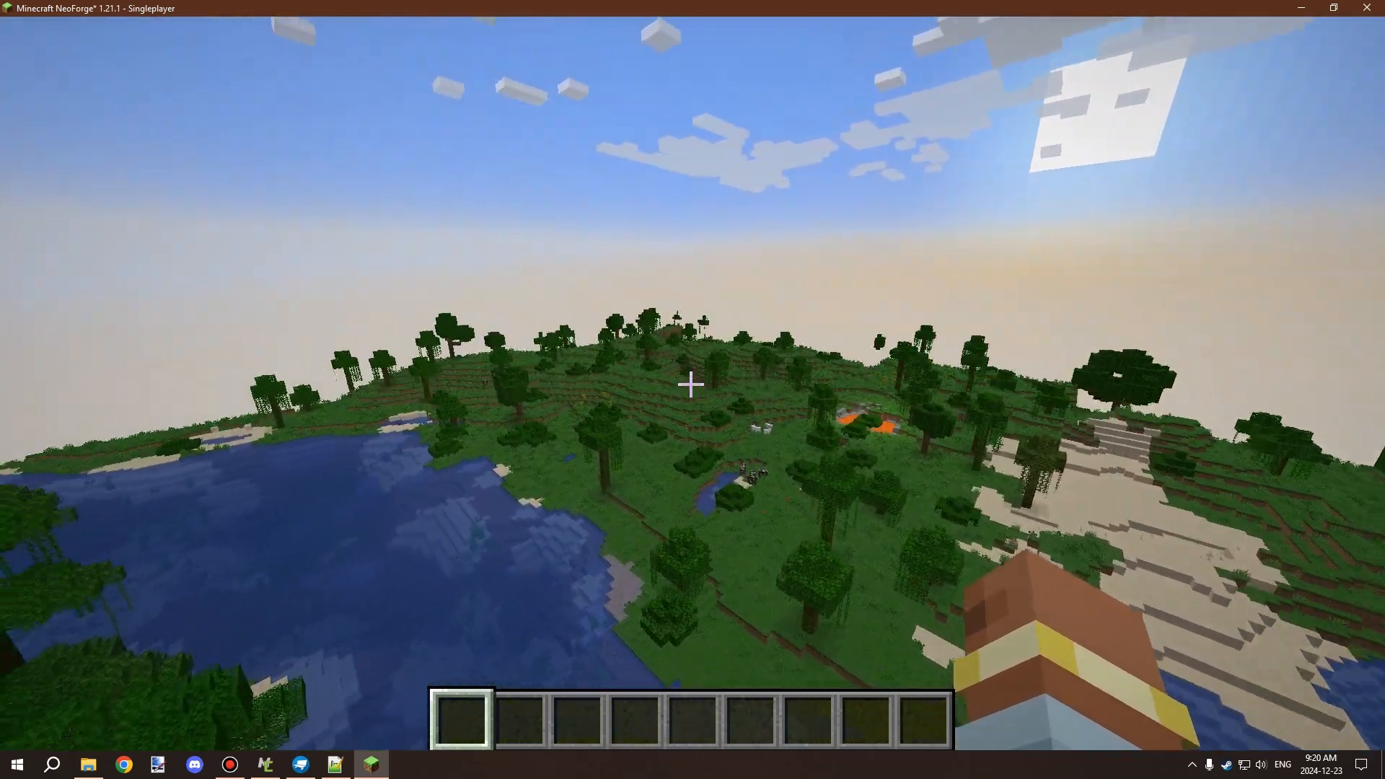
key(w)
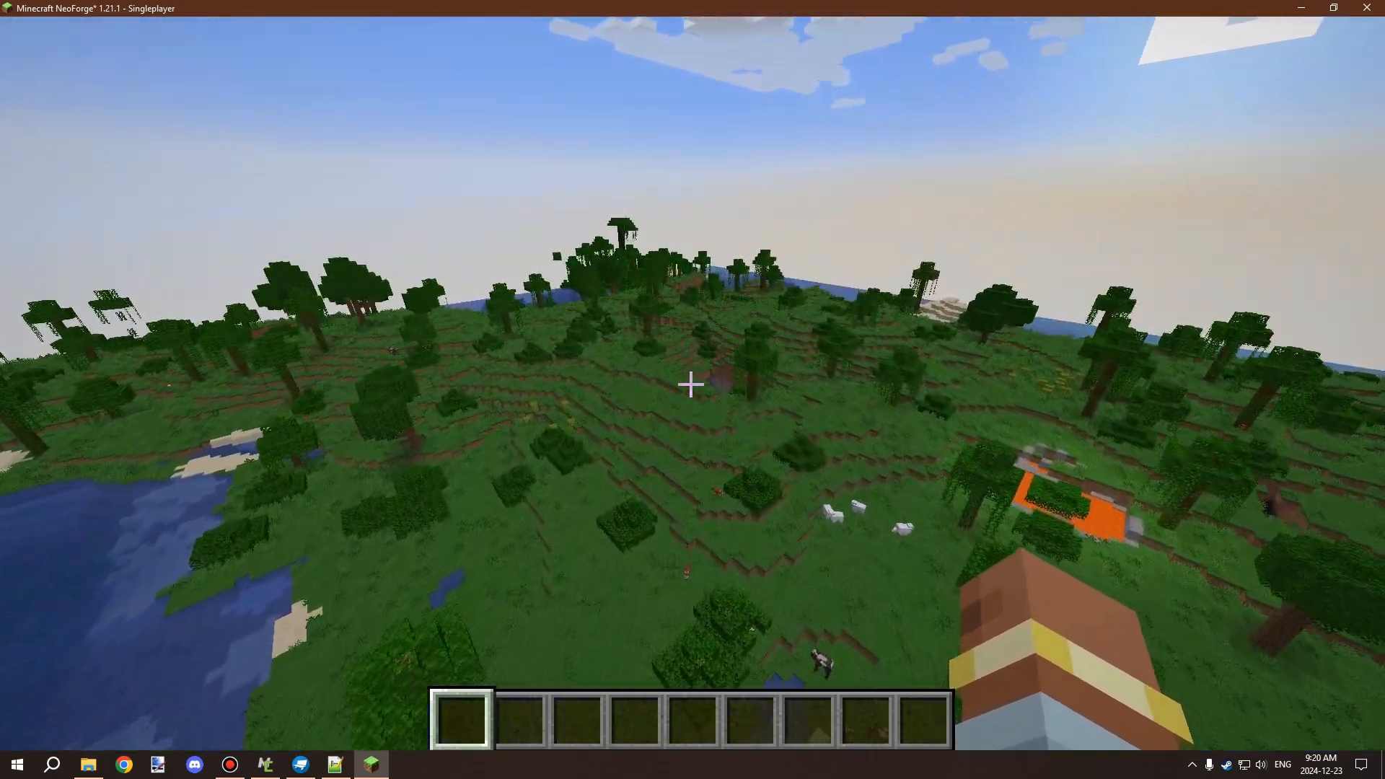
key(w)
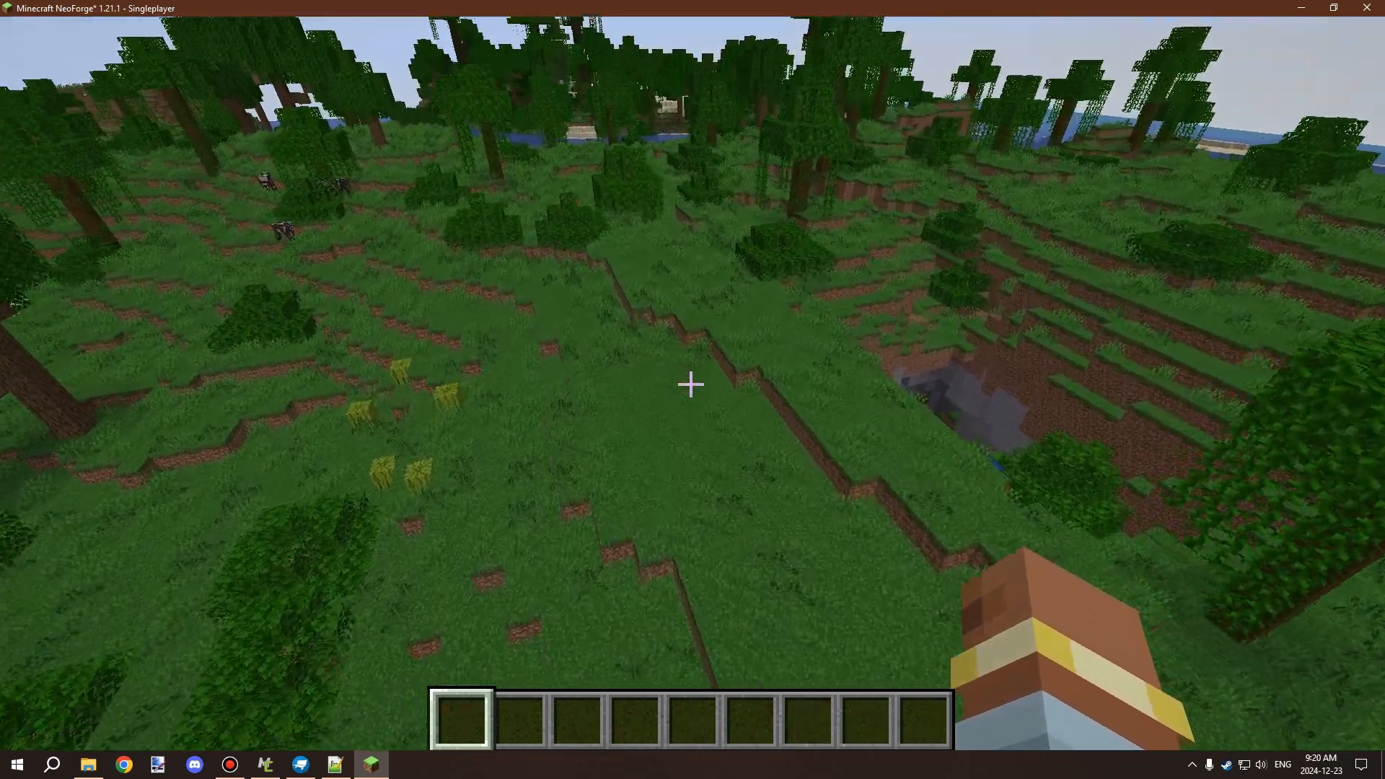
key(shift)
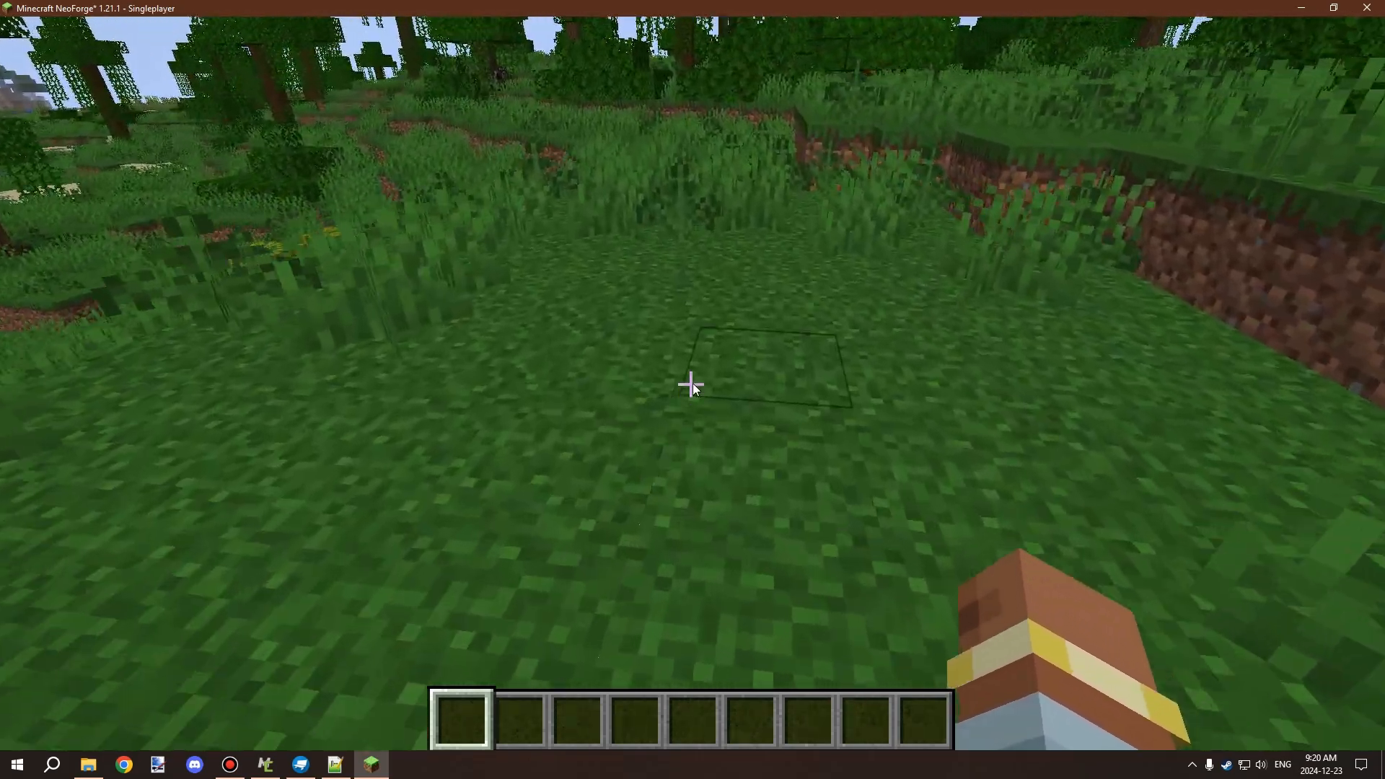
Step: Take the last white egg from the Spawn Eggs inventory into the first hotbar slot and spawn the Candy entity on the grass
key(e)
click(744, 612)
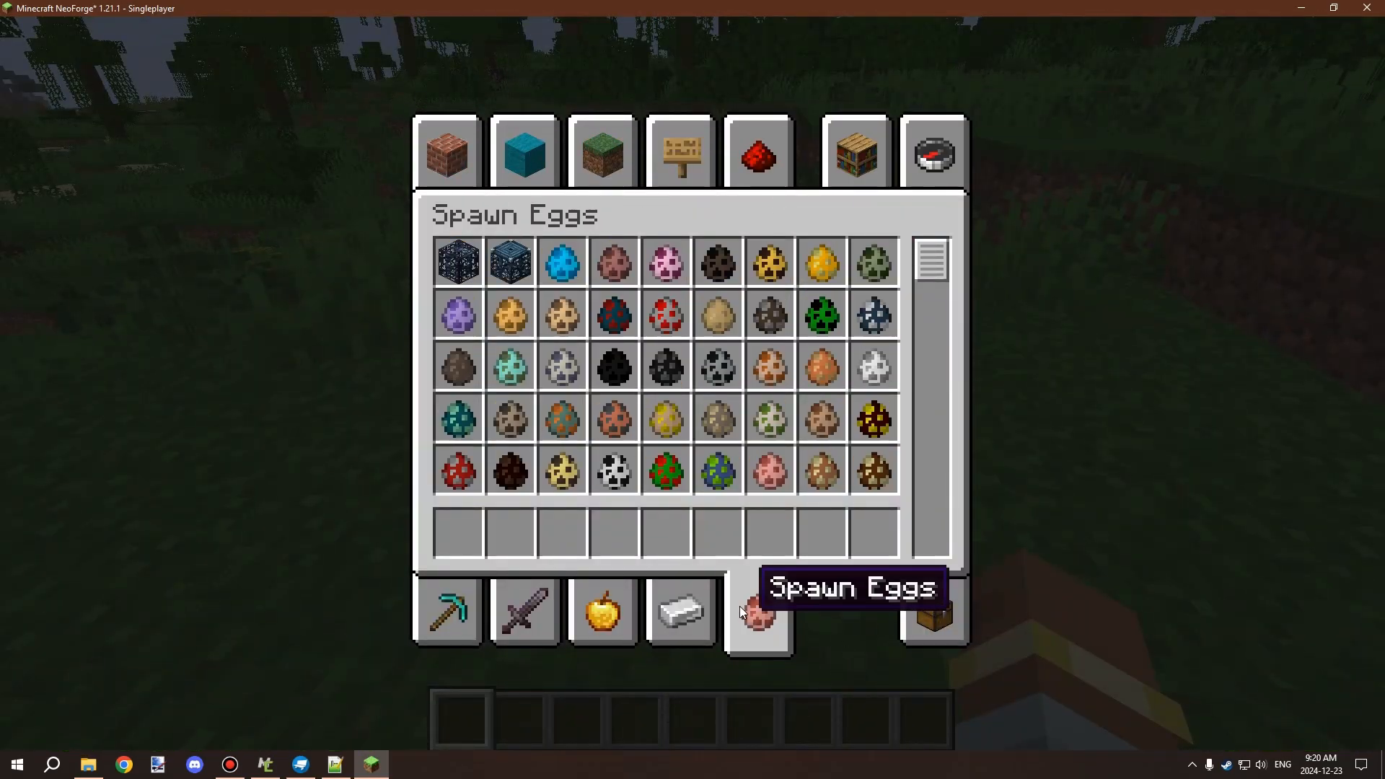
scroll(834, 431, down, 4)
click(876, 472)
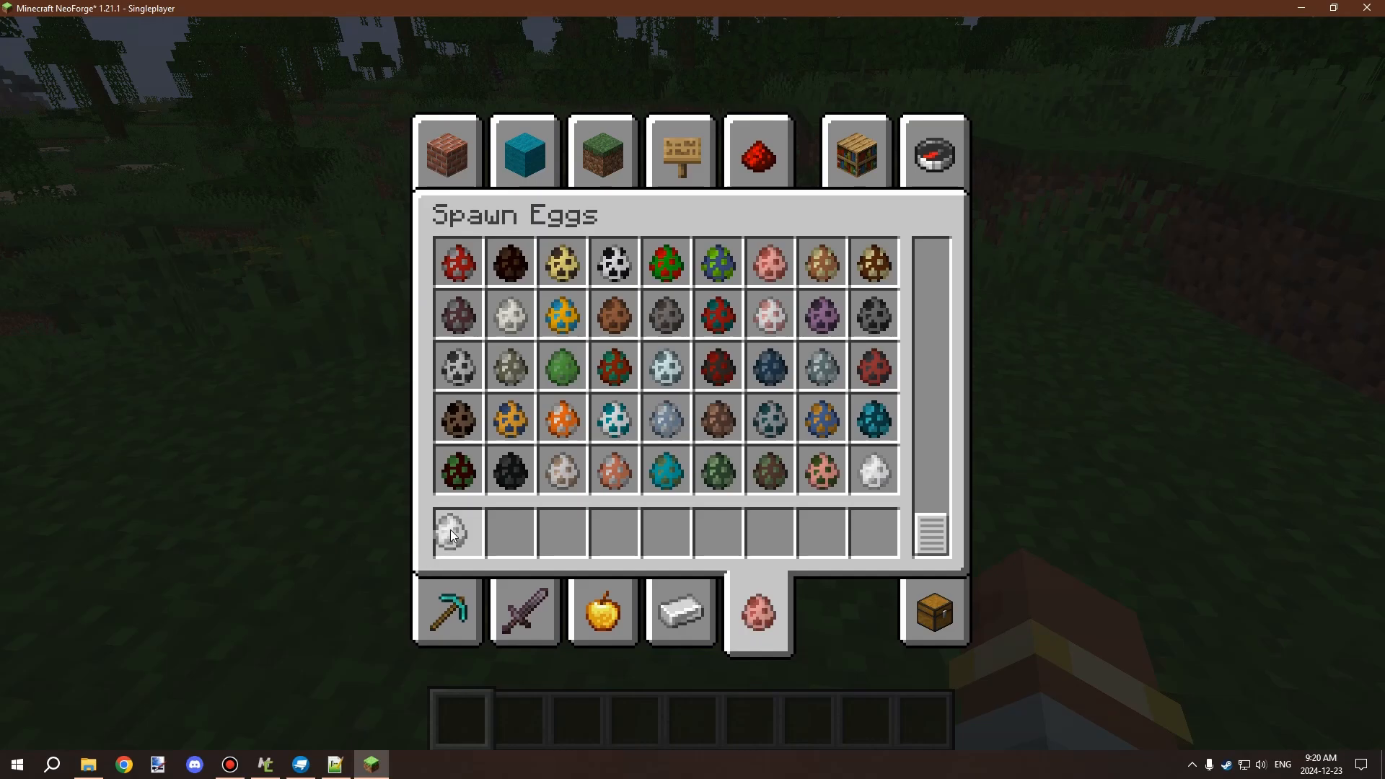
click(450, 530)
key(e)
right_click(693, 390)
key(4)
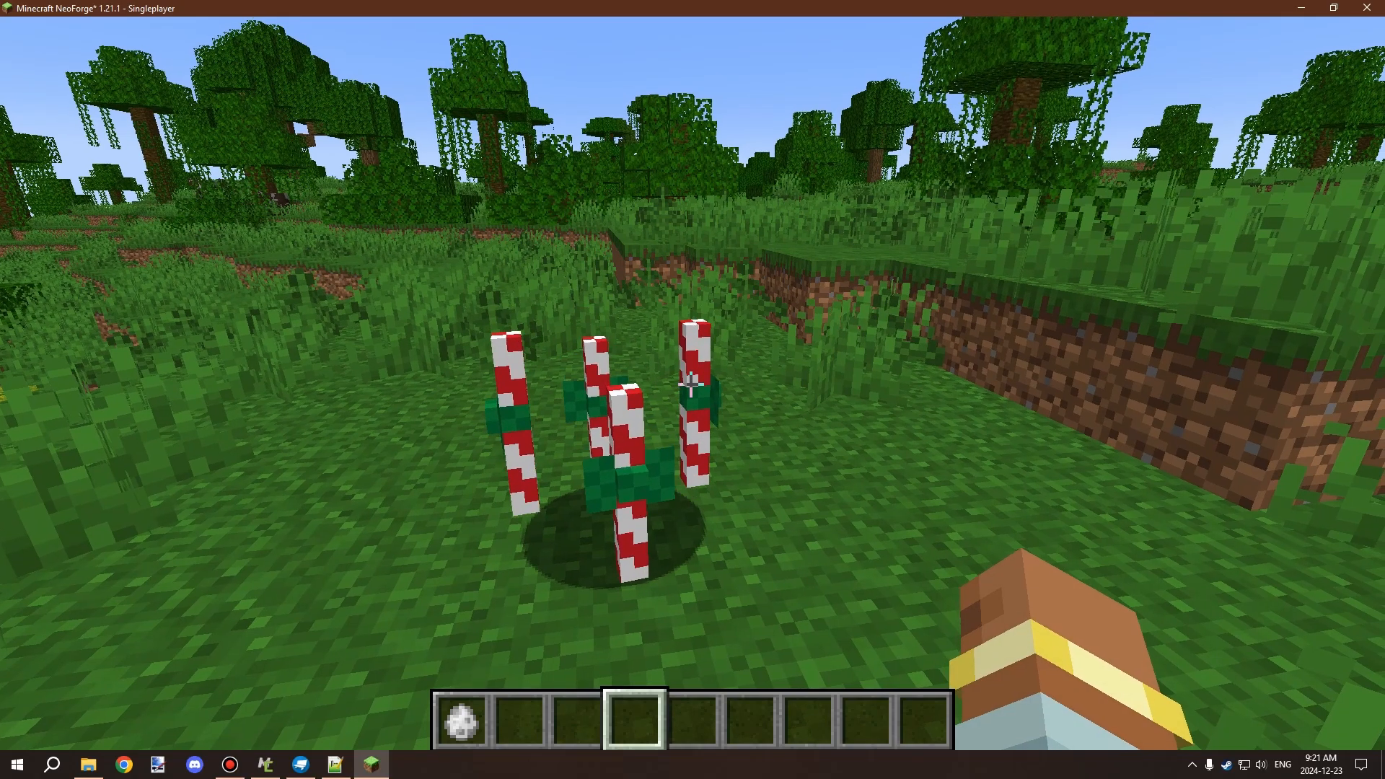
Step: Circle the spawned Candy entity at close range to examine its float and rotate animations
key(d)
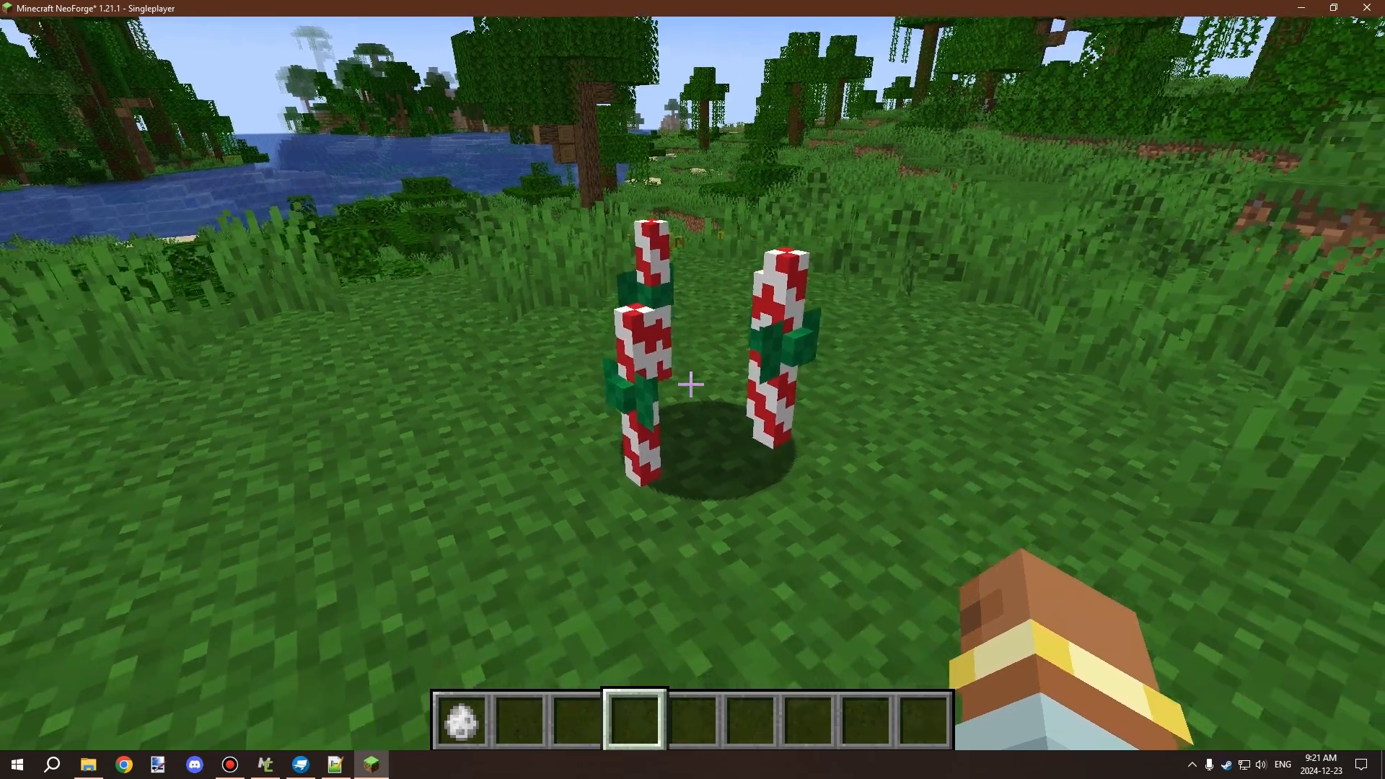
key(a)
key(a)
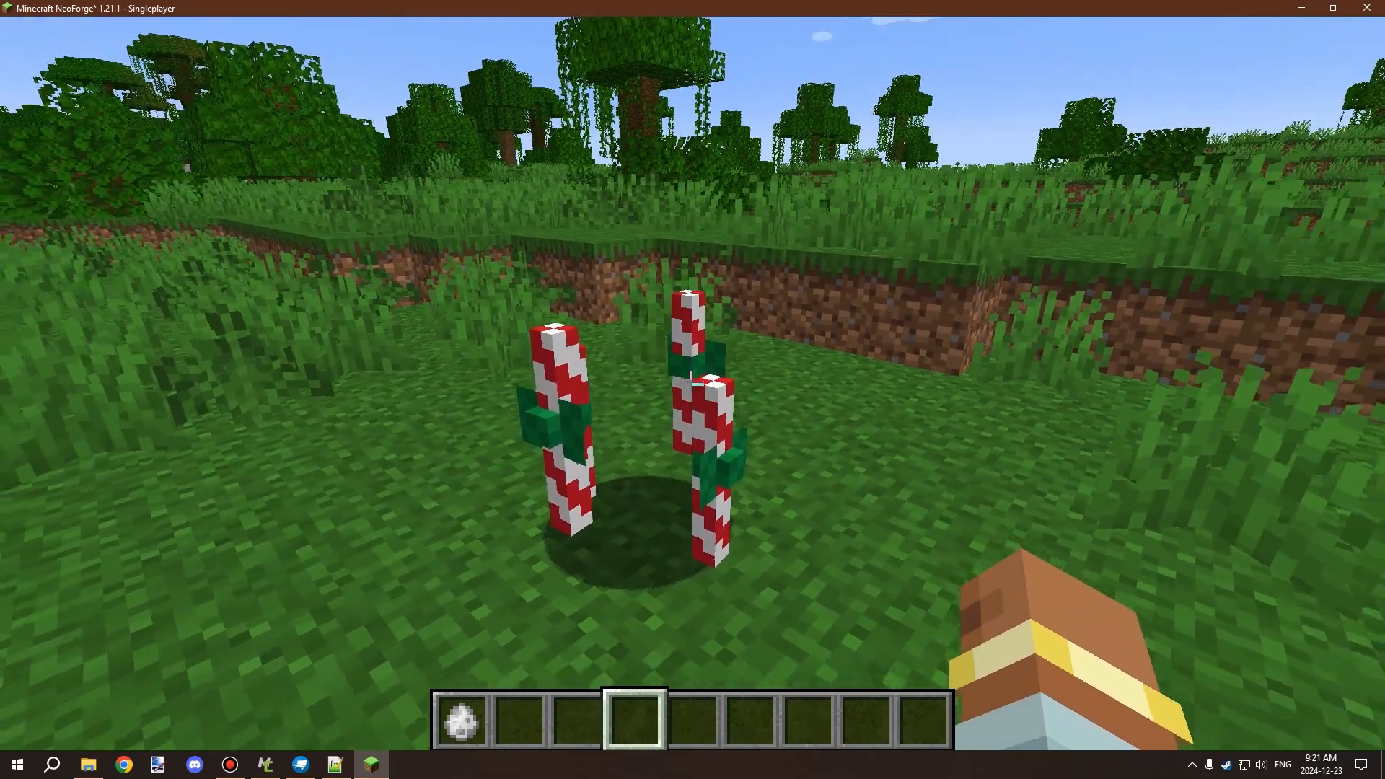
key(s)
key(w)
key(s)
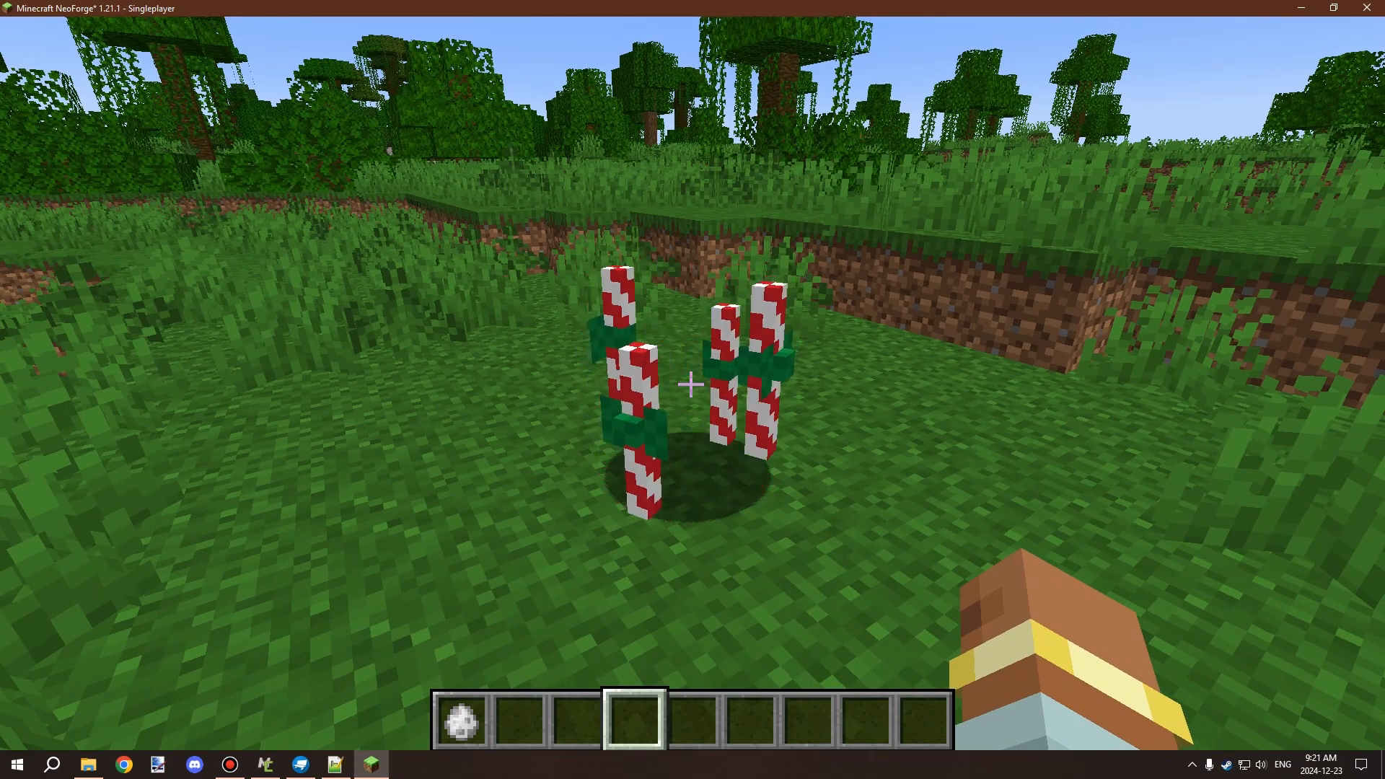
key(d)
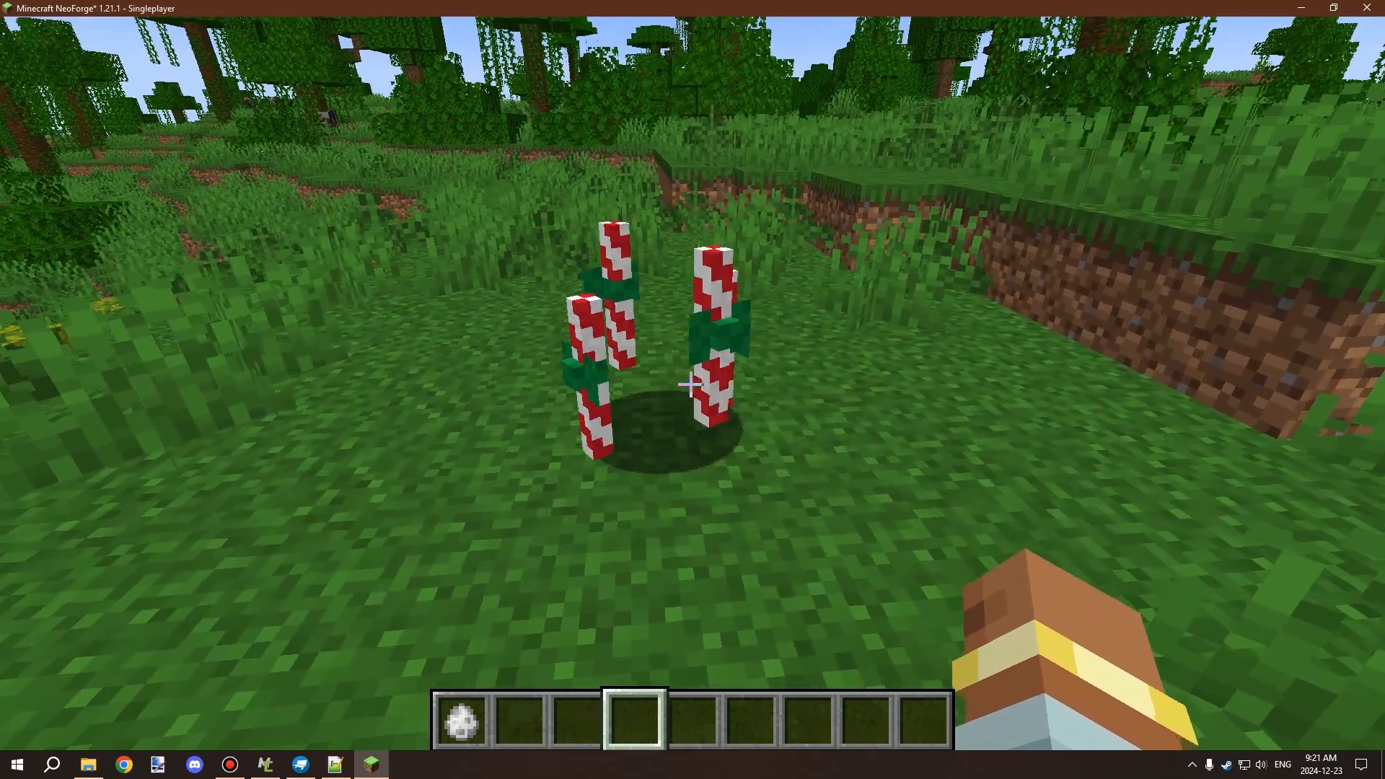
key(d)
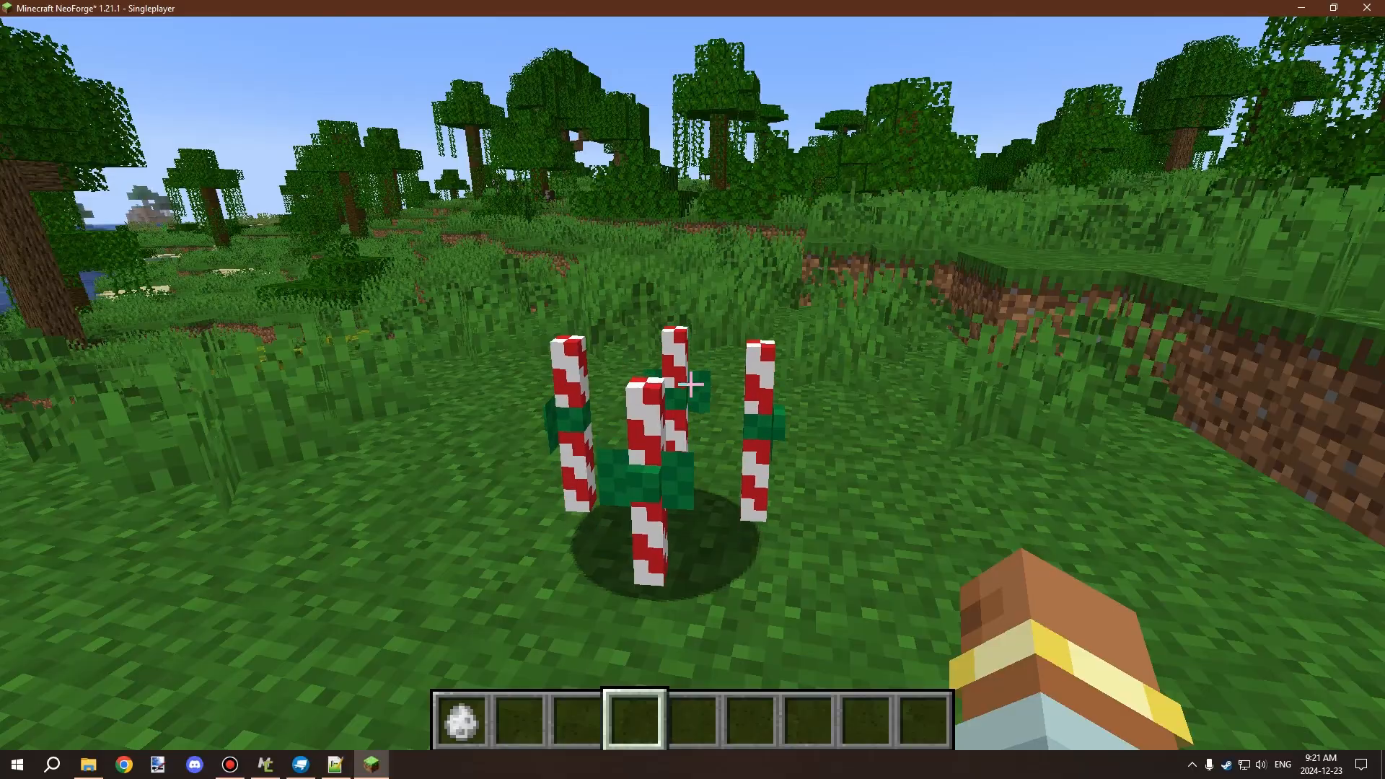
Step: Move around the Candy entity and fly above it to examine its animation changes from overhead
key(a)
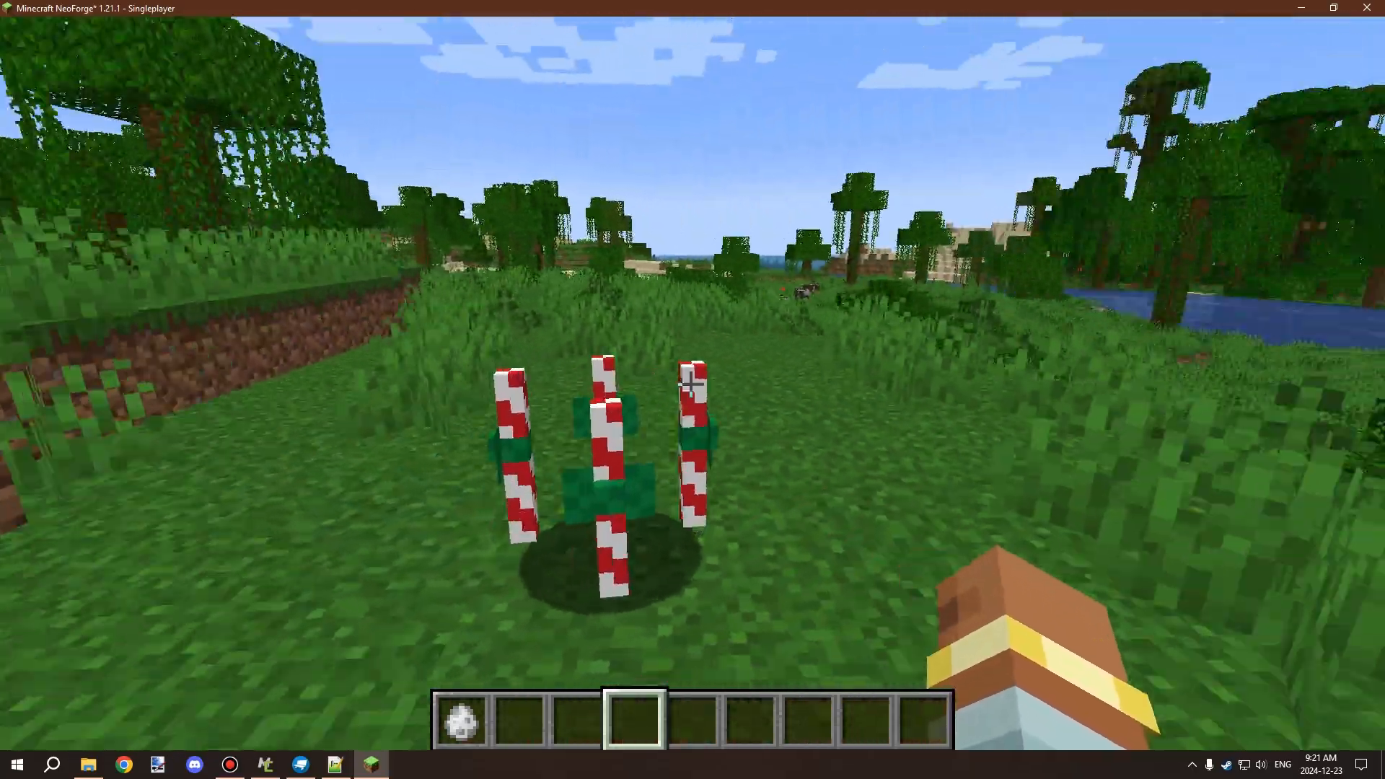
key(a)
key(space)
key(space)
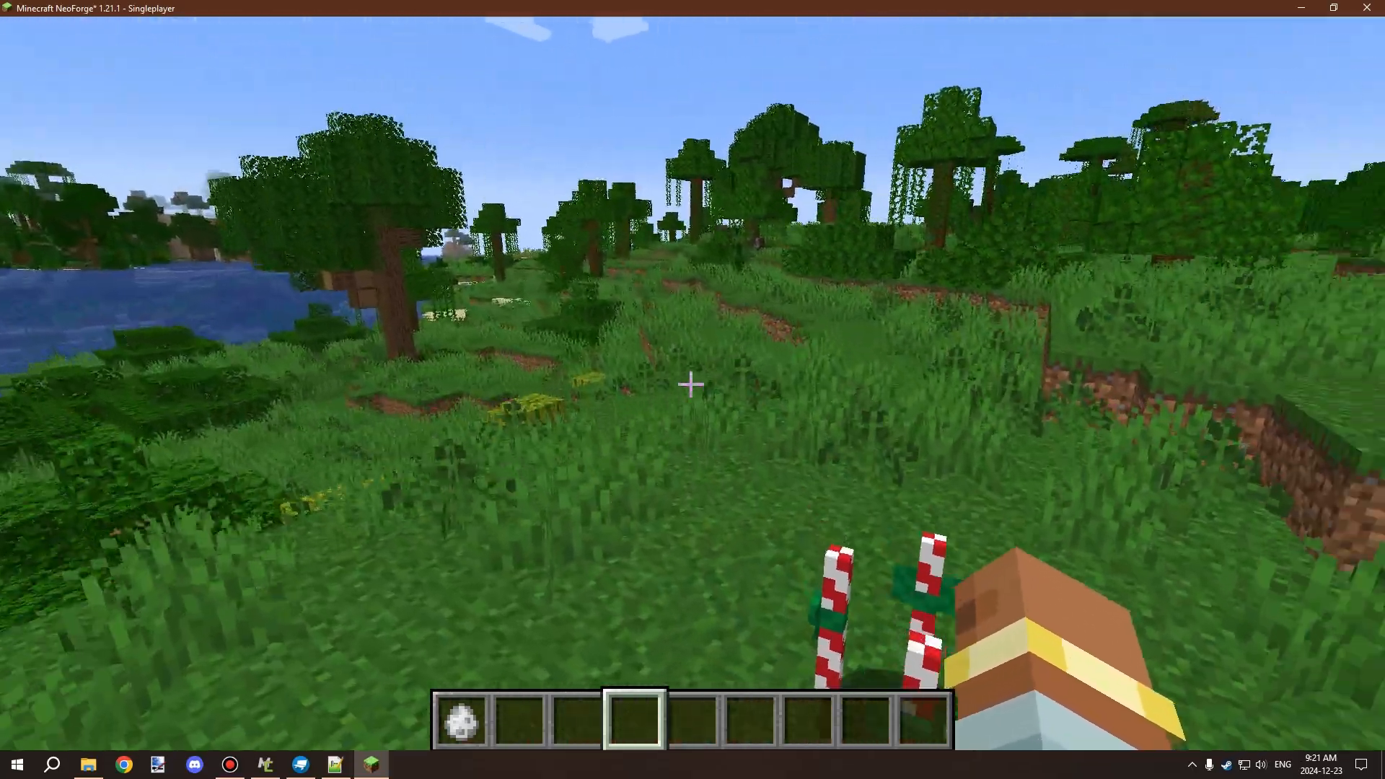
key(d)
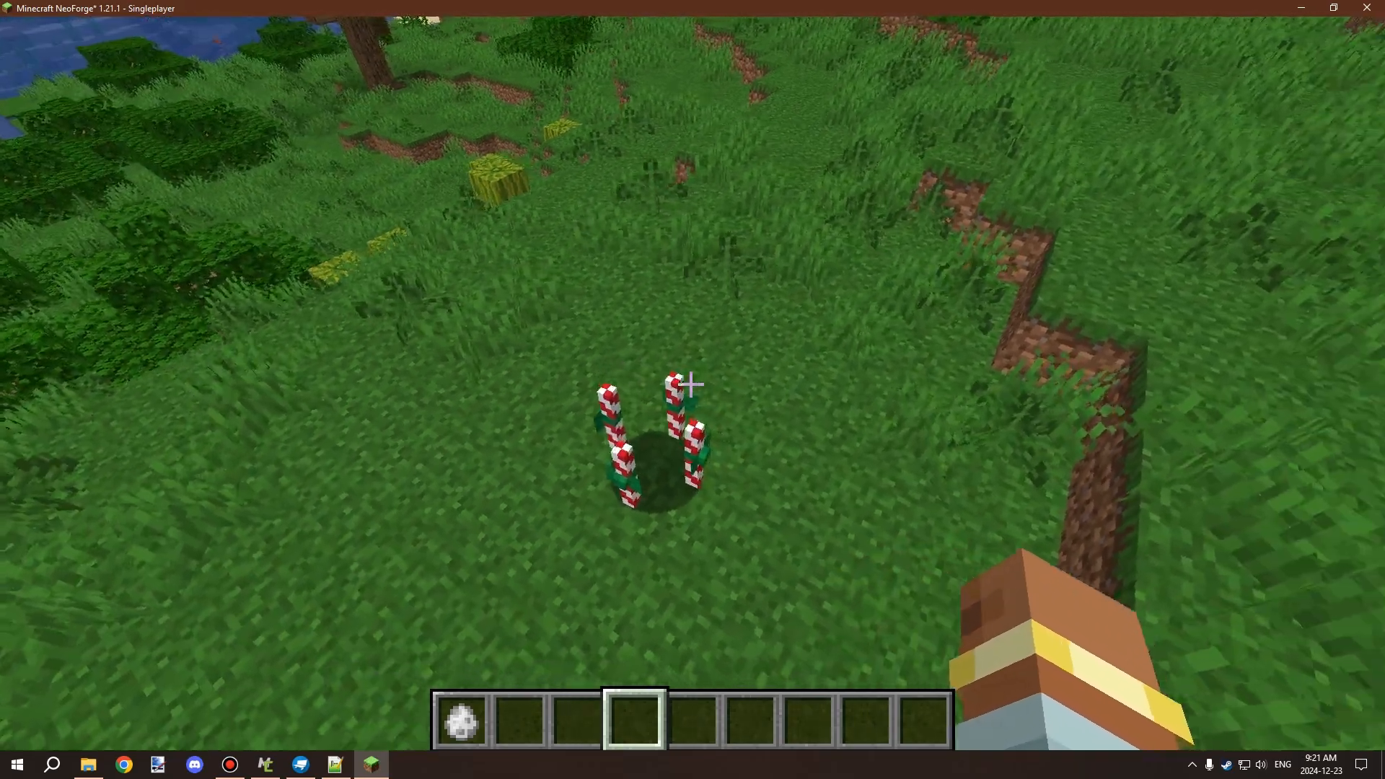
key(d)
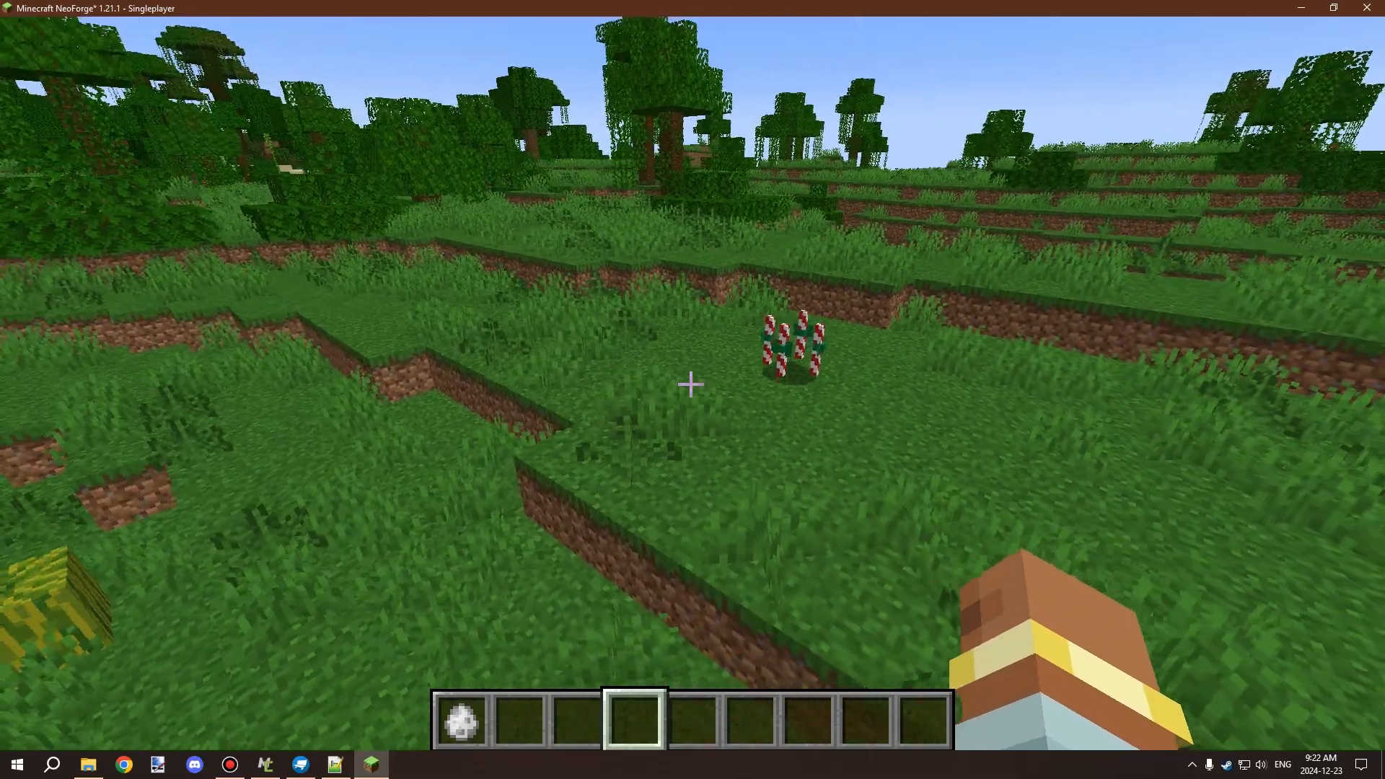
Step: Approach the Candy entity again and fly around the clearing to examine its animations from varying distances
key(w)
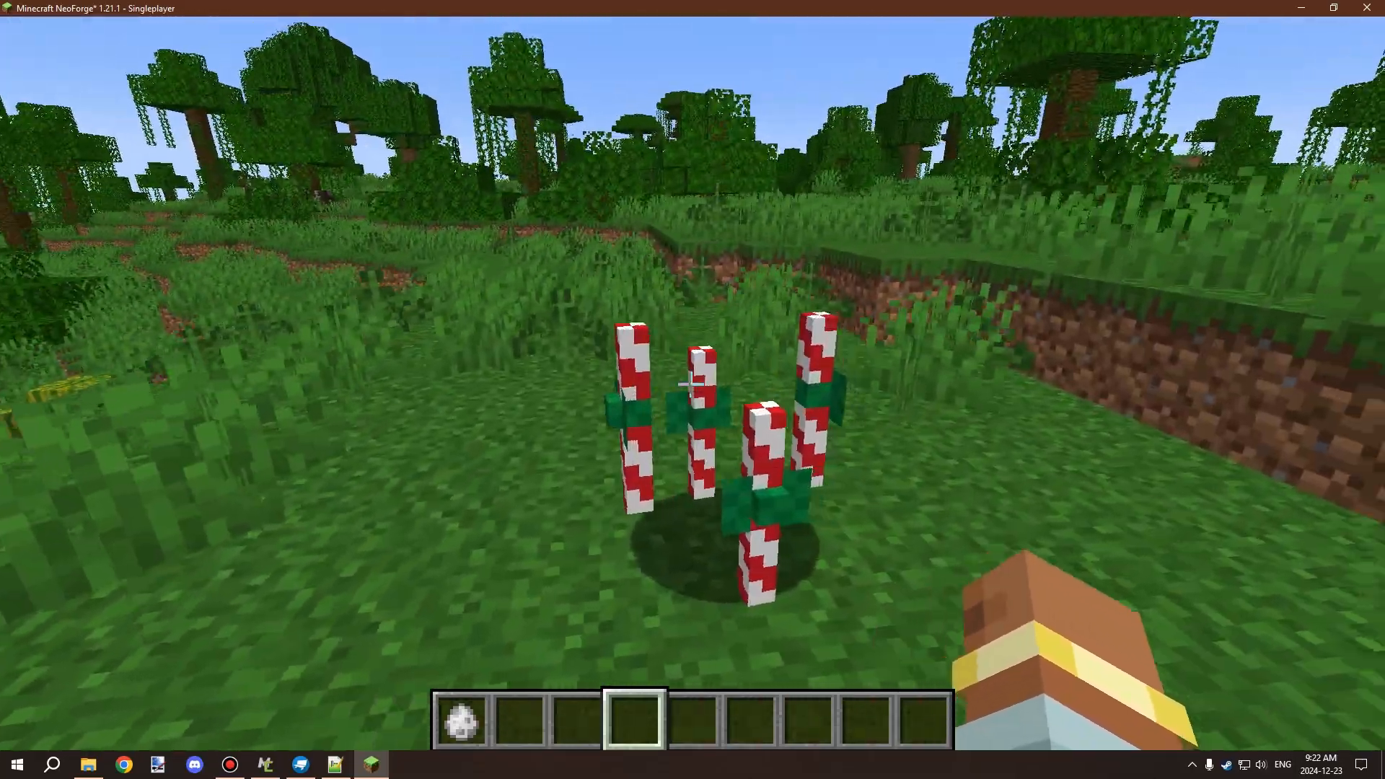
key(s)
key(space)
key(space)
key(w)
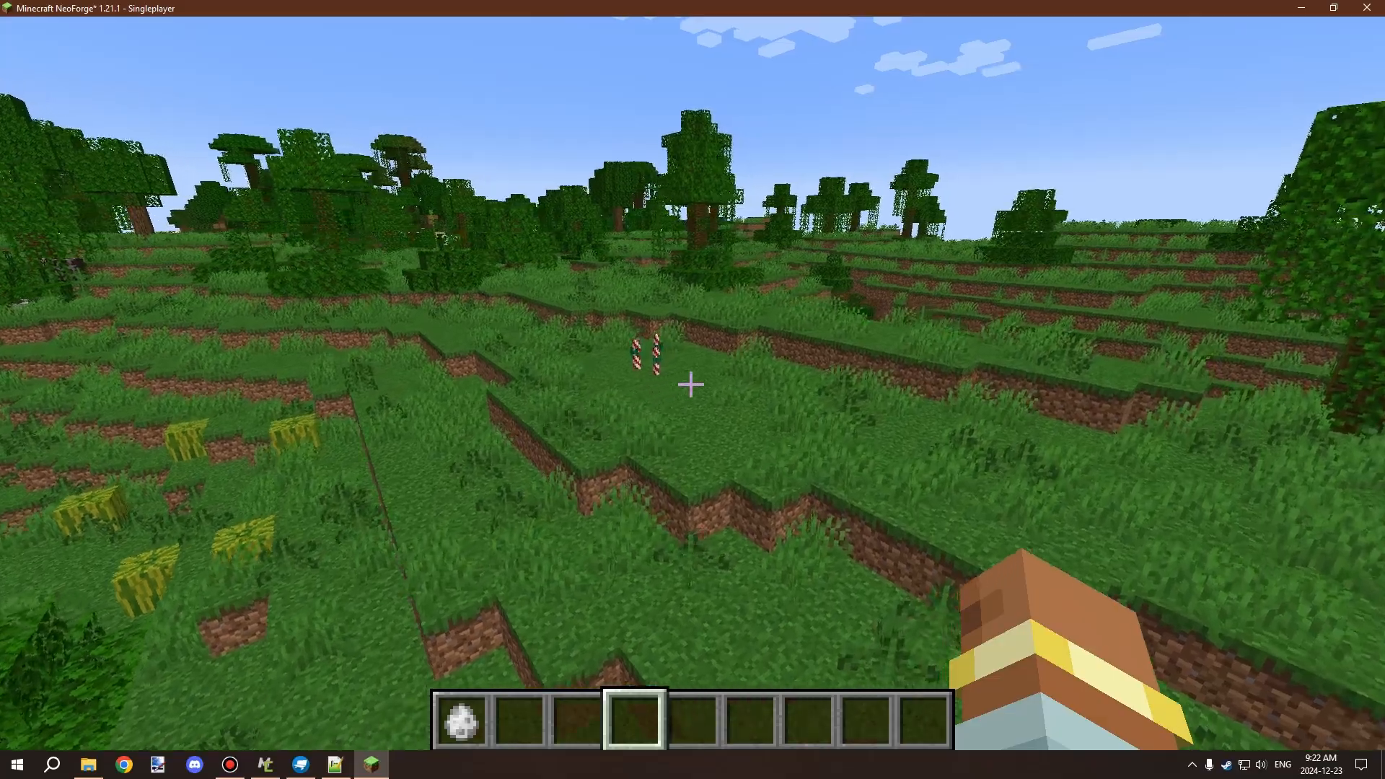
key(w)
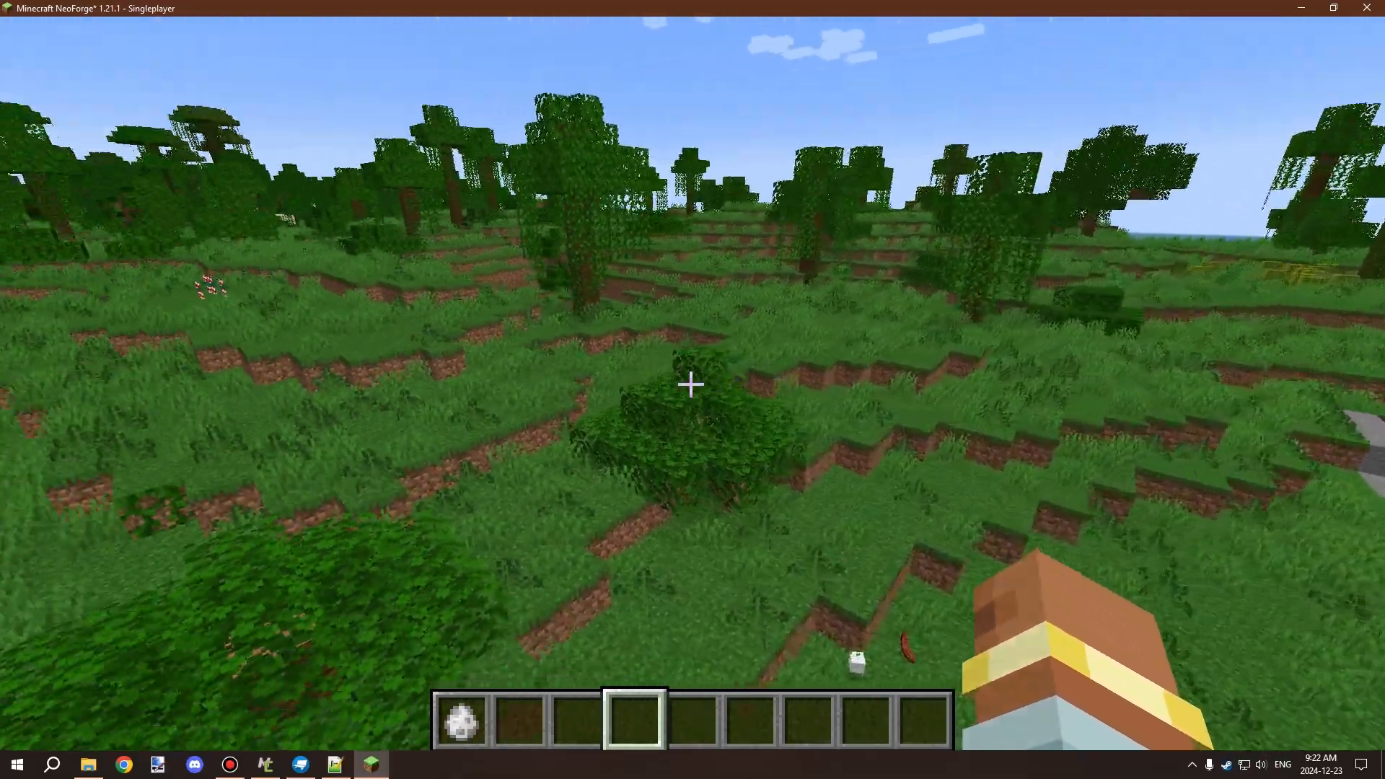
key(w)
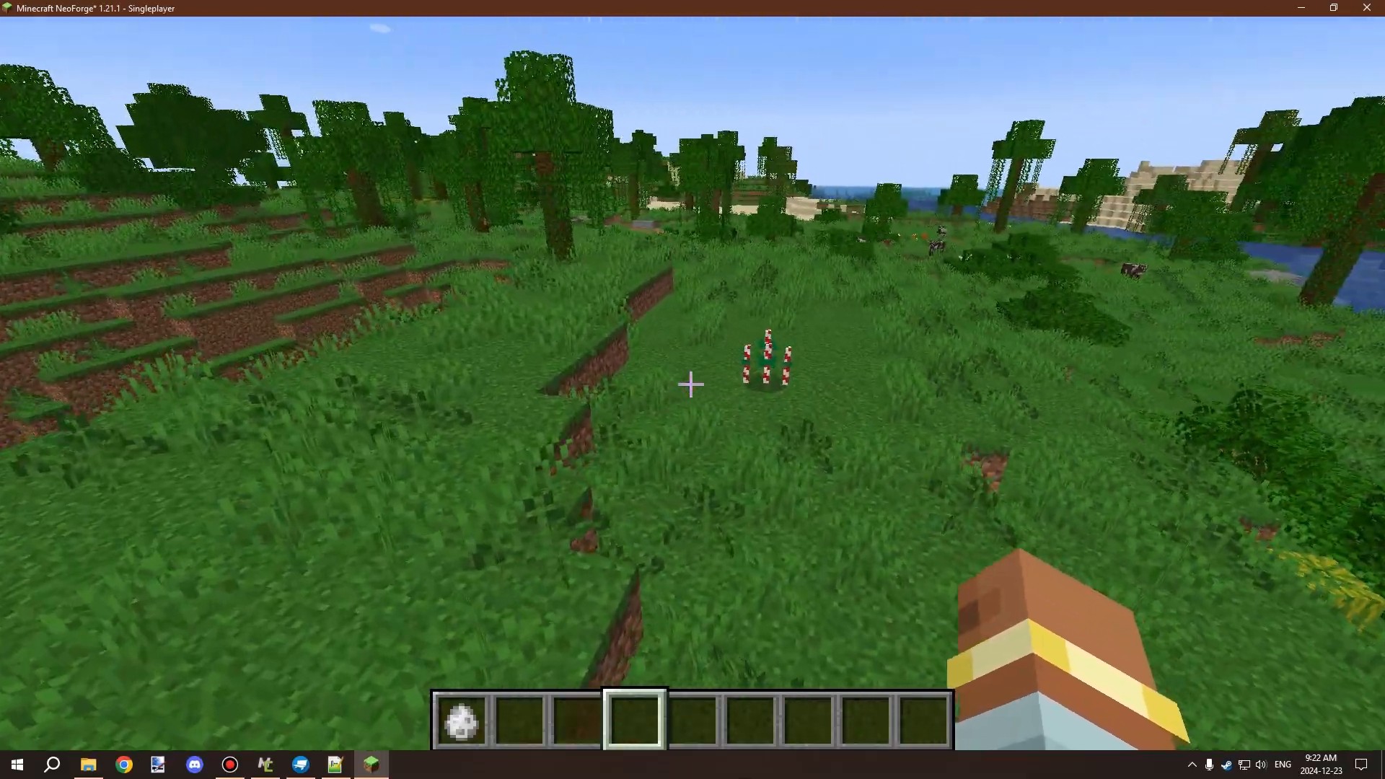
key(w)
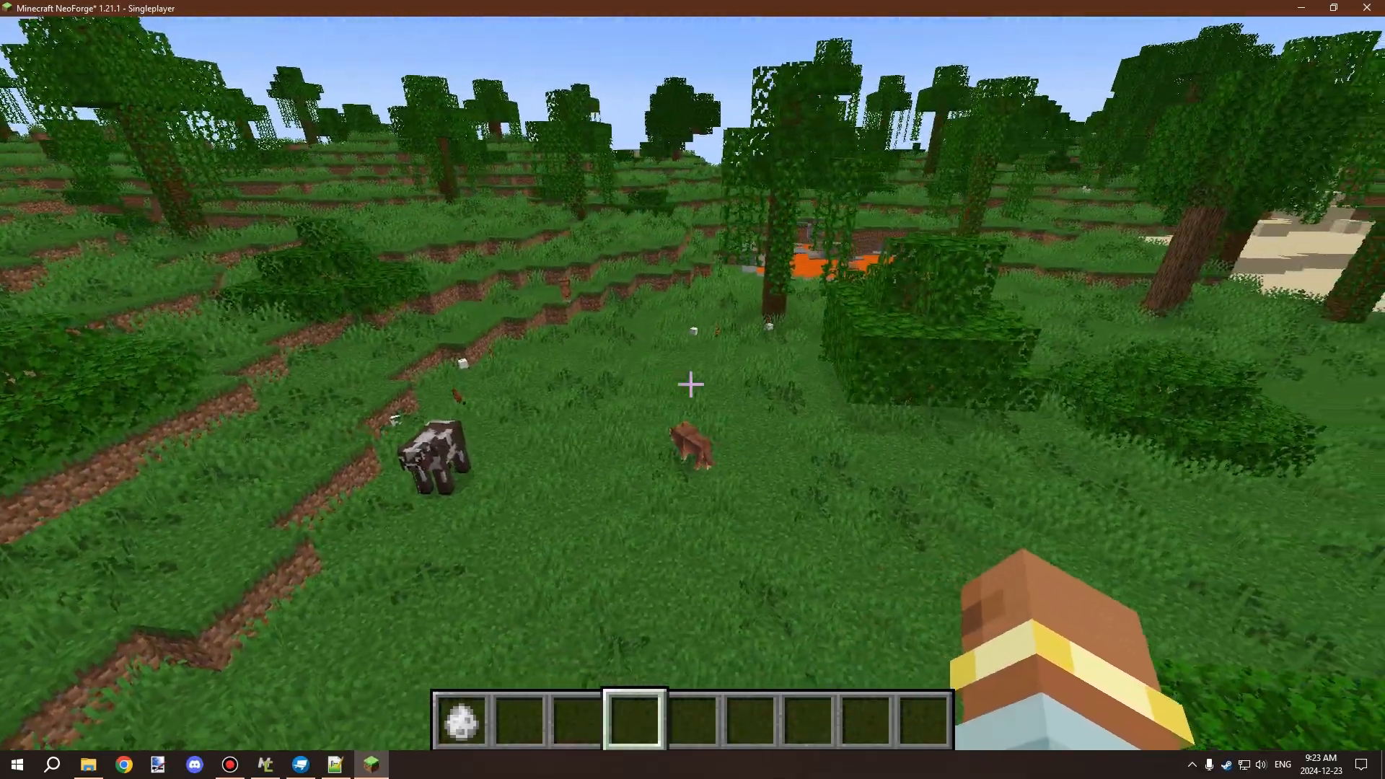
key(w)
key(w)
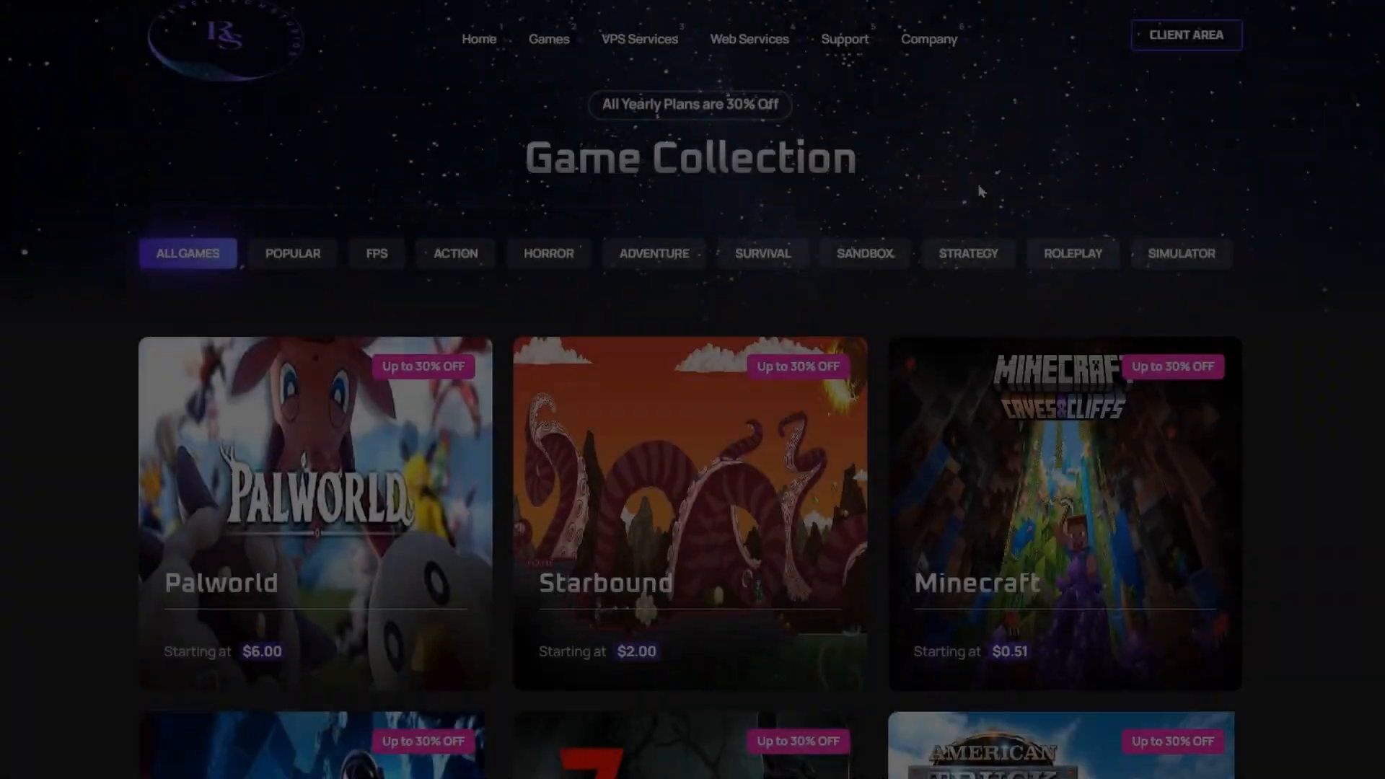
Step: Browse the game hosting website's Game Collection down to the frequently asked questions
scroll(1284, 267, down, 4)
scroll(1285, 267, down, 1)
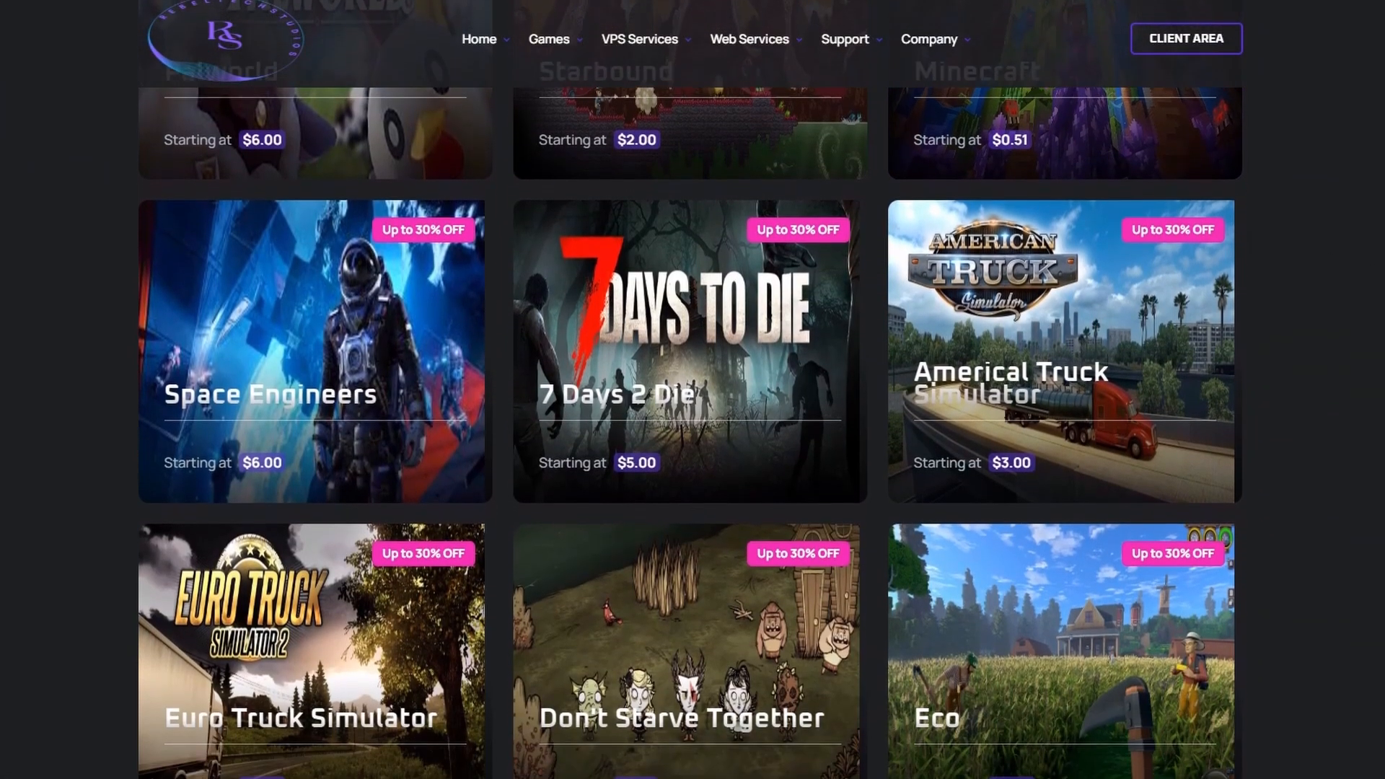
scroll(1284, 267, down, 7)
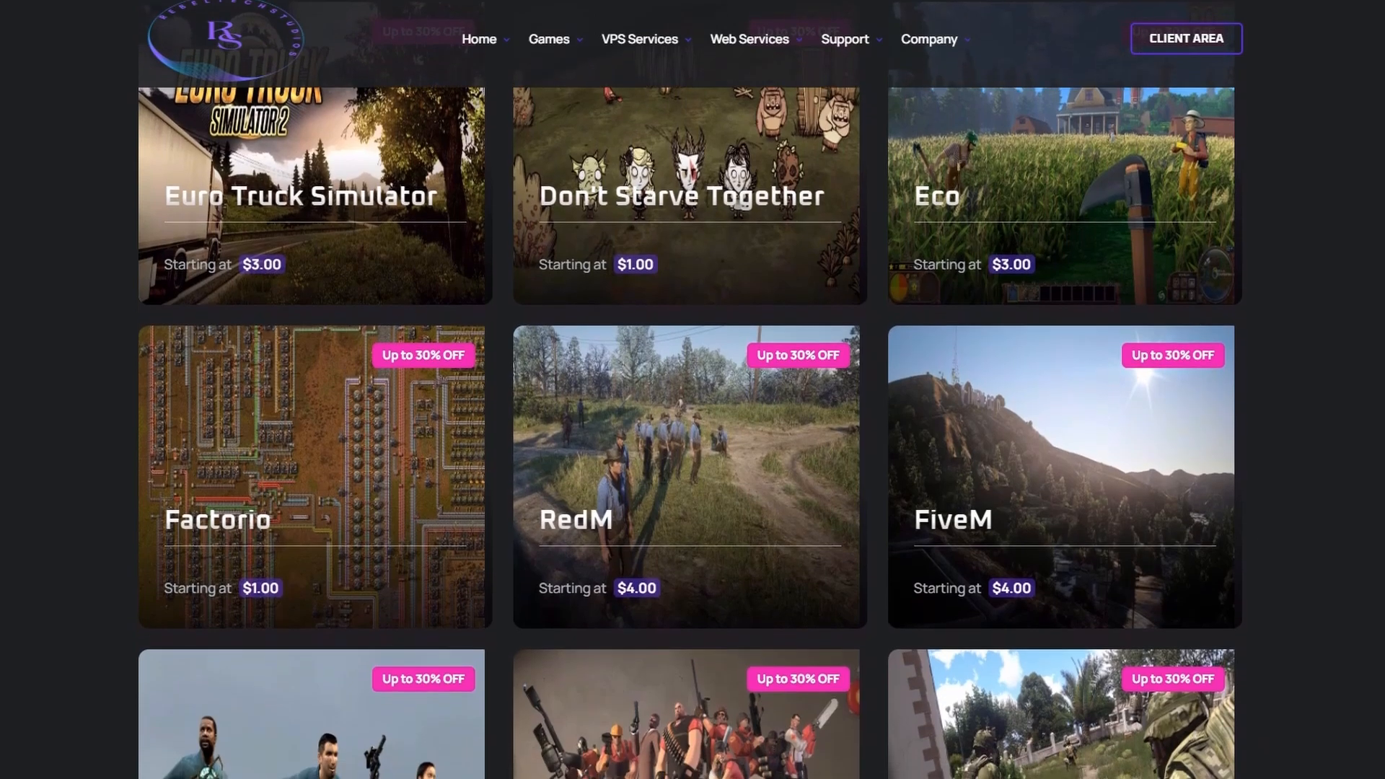
scroll(1285, 267, down, 8)
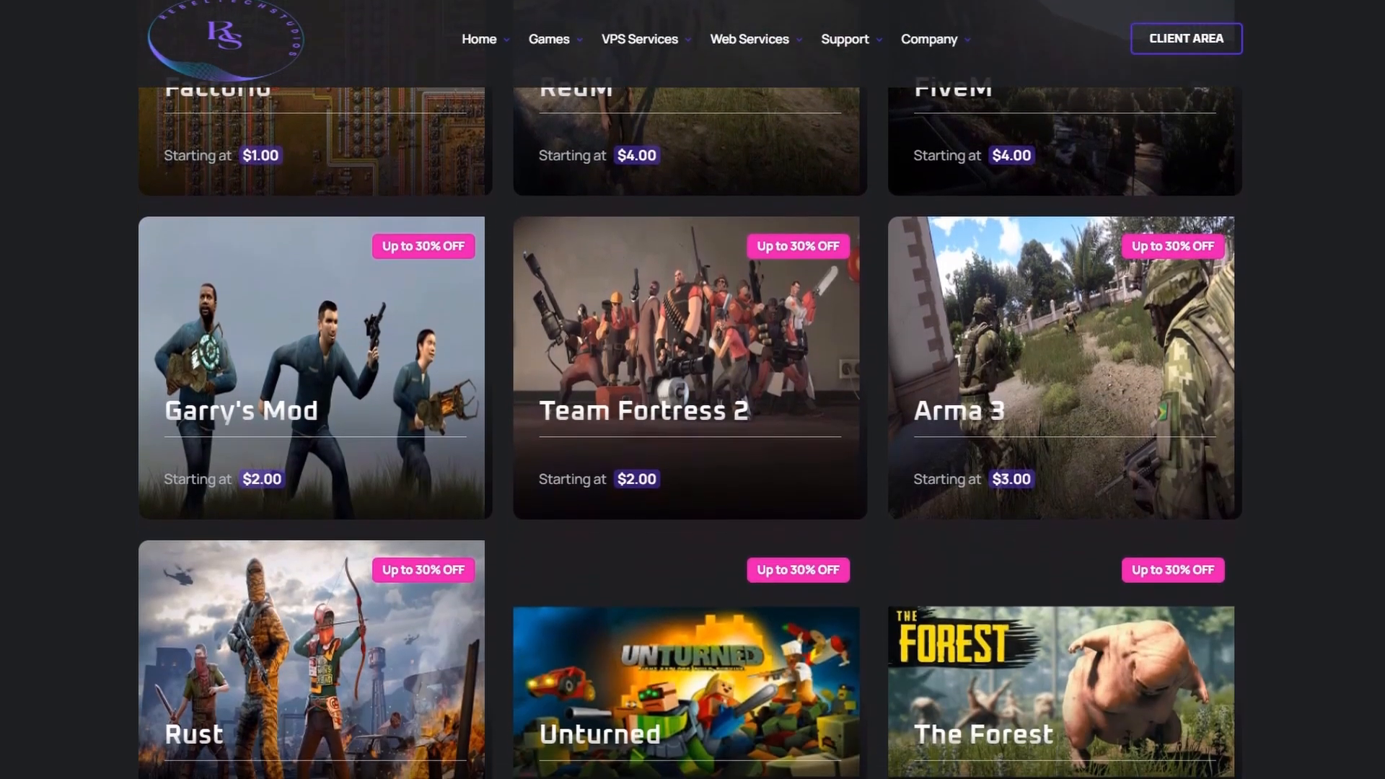
scroll(1284, 267, down, 5)
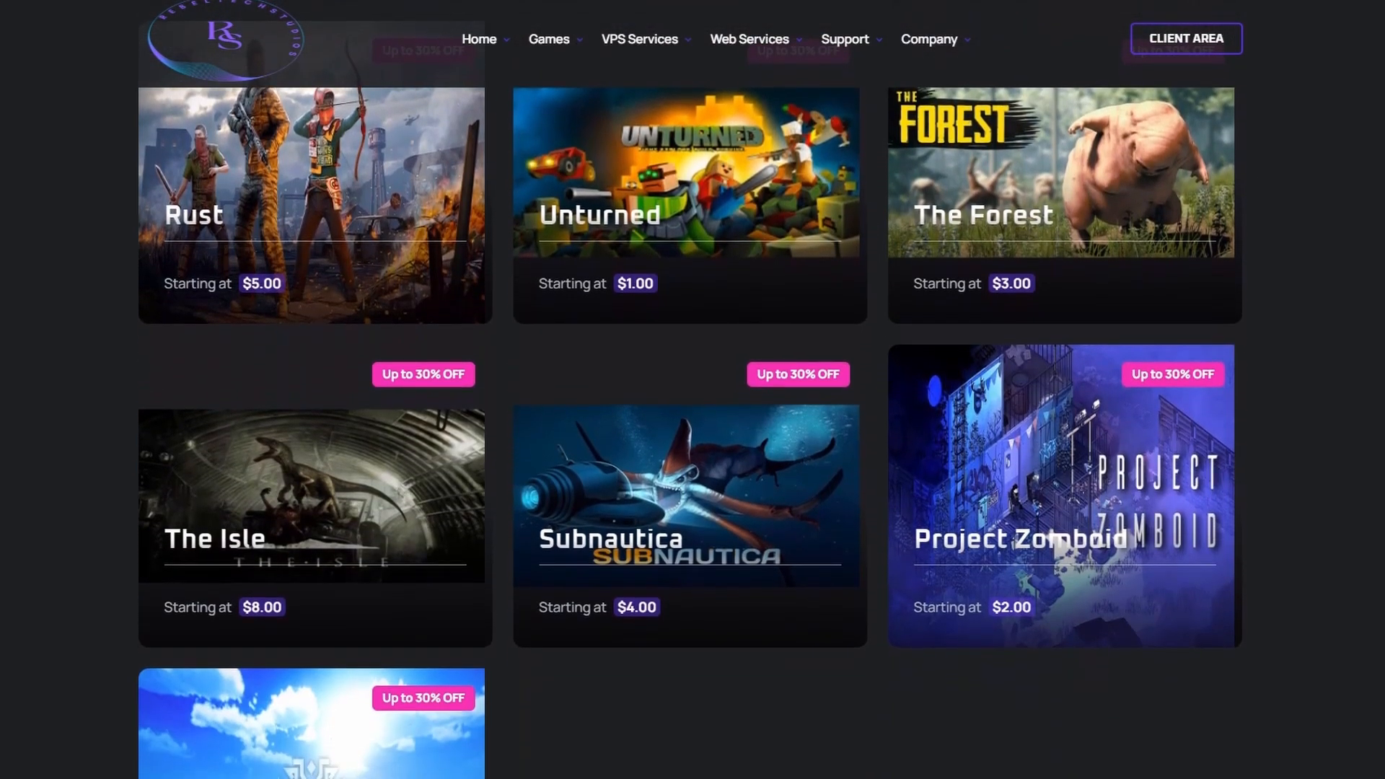
scroll(1285, 267, down, 2)
scroll(692, 390, down, 2)
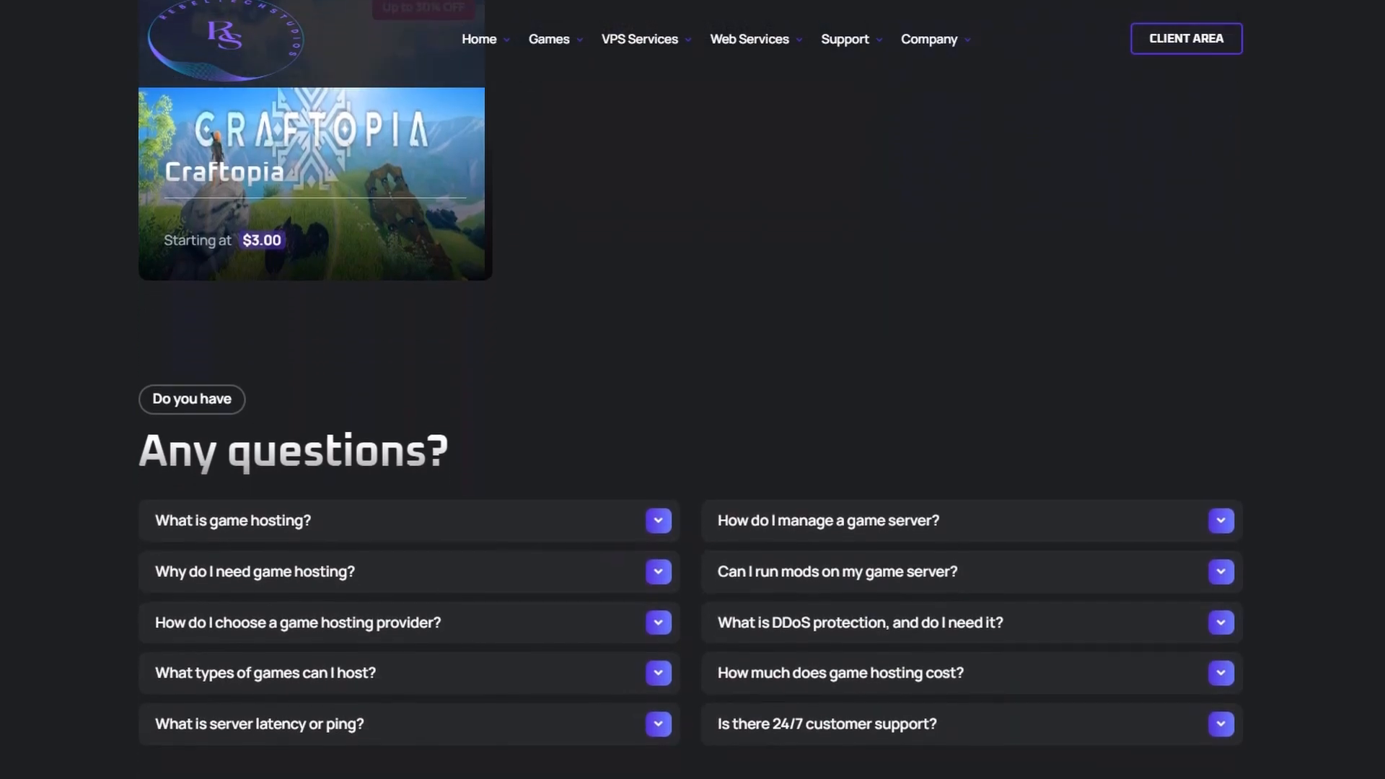